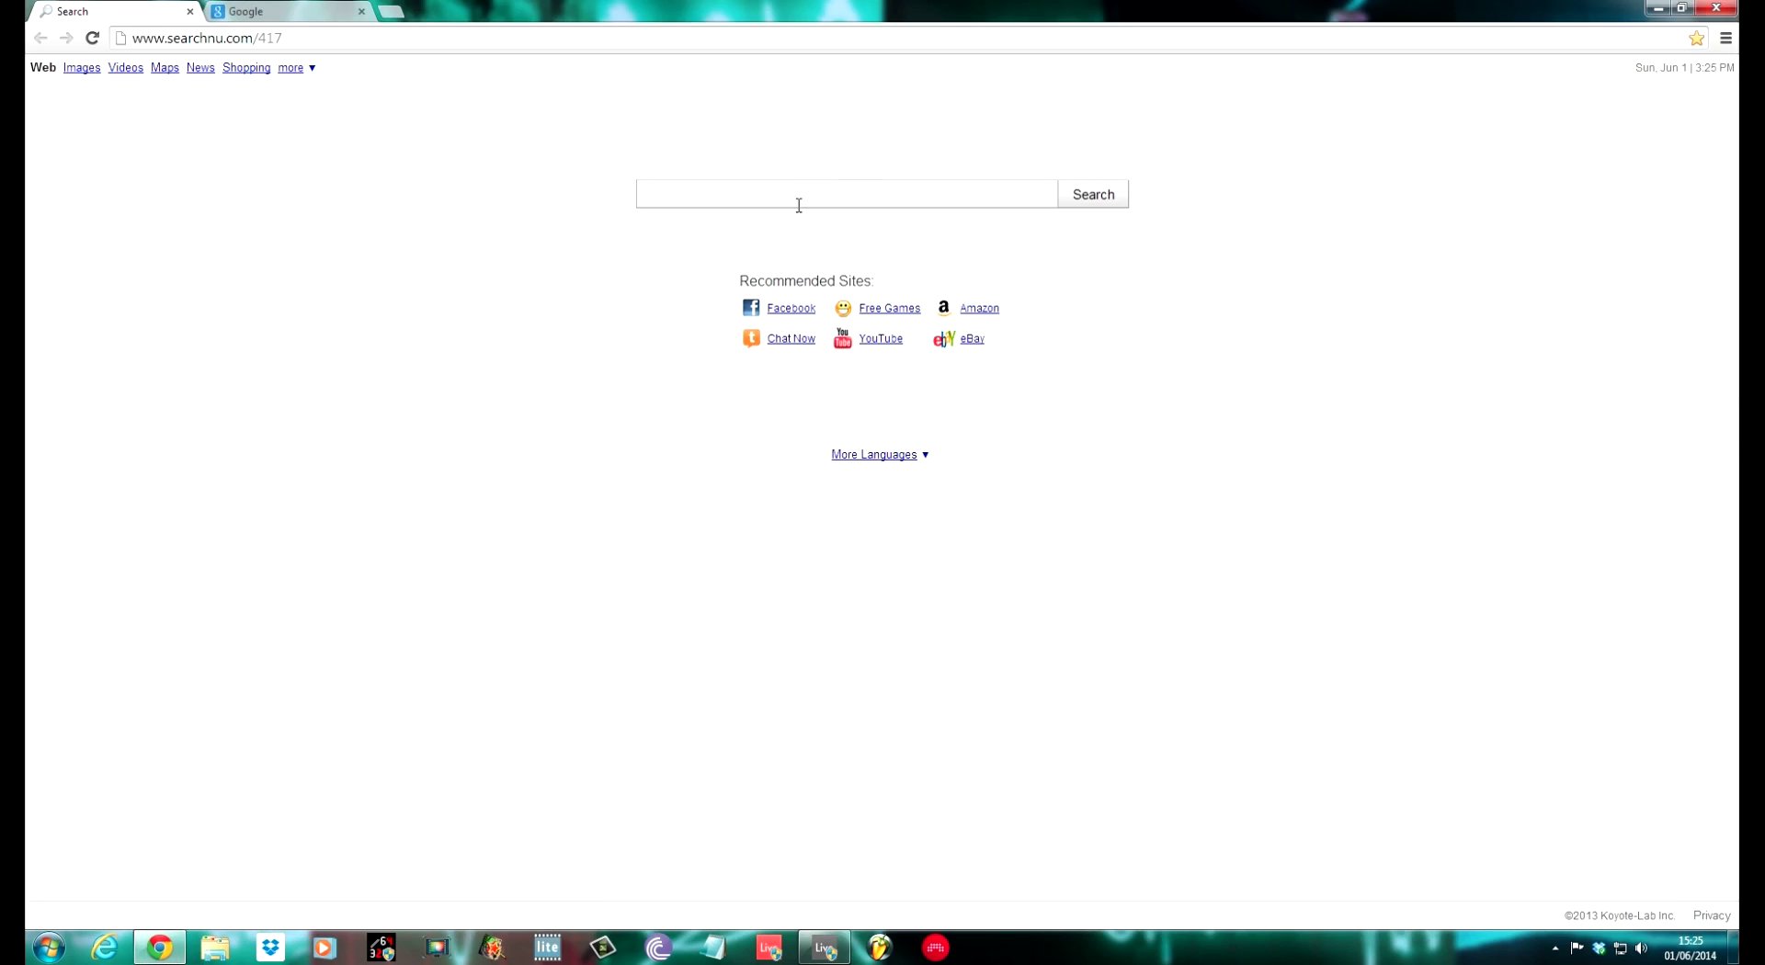
- Search 'access music' and go through virus.info Support to the Downloads page
{"action": "type", "text": "access m"}
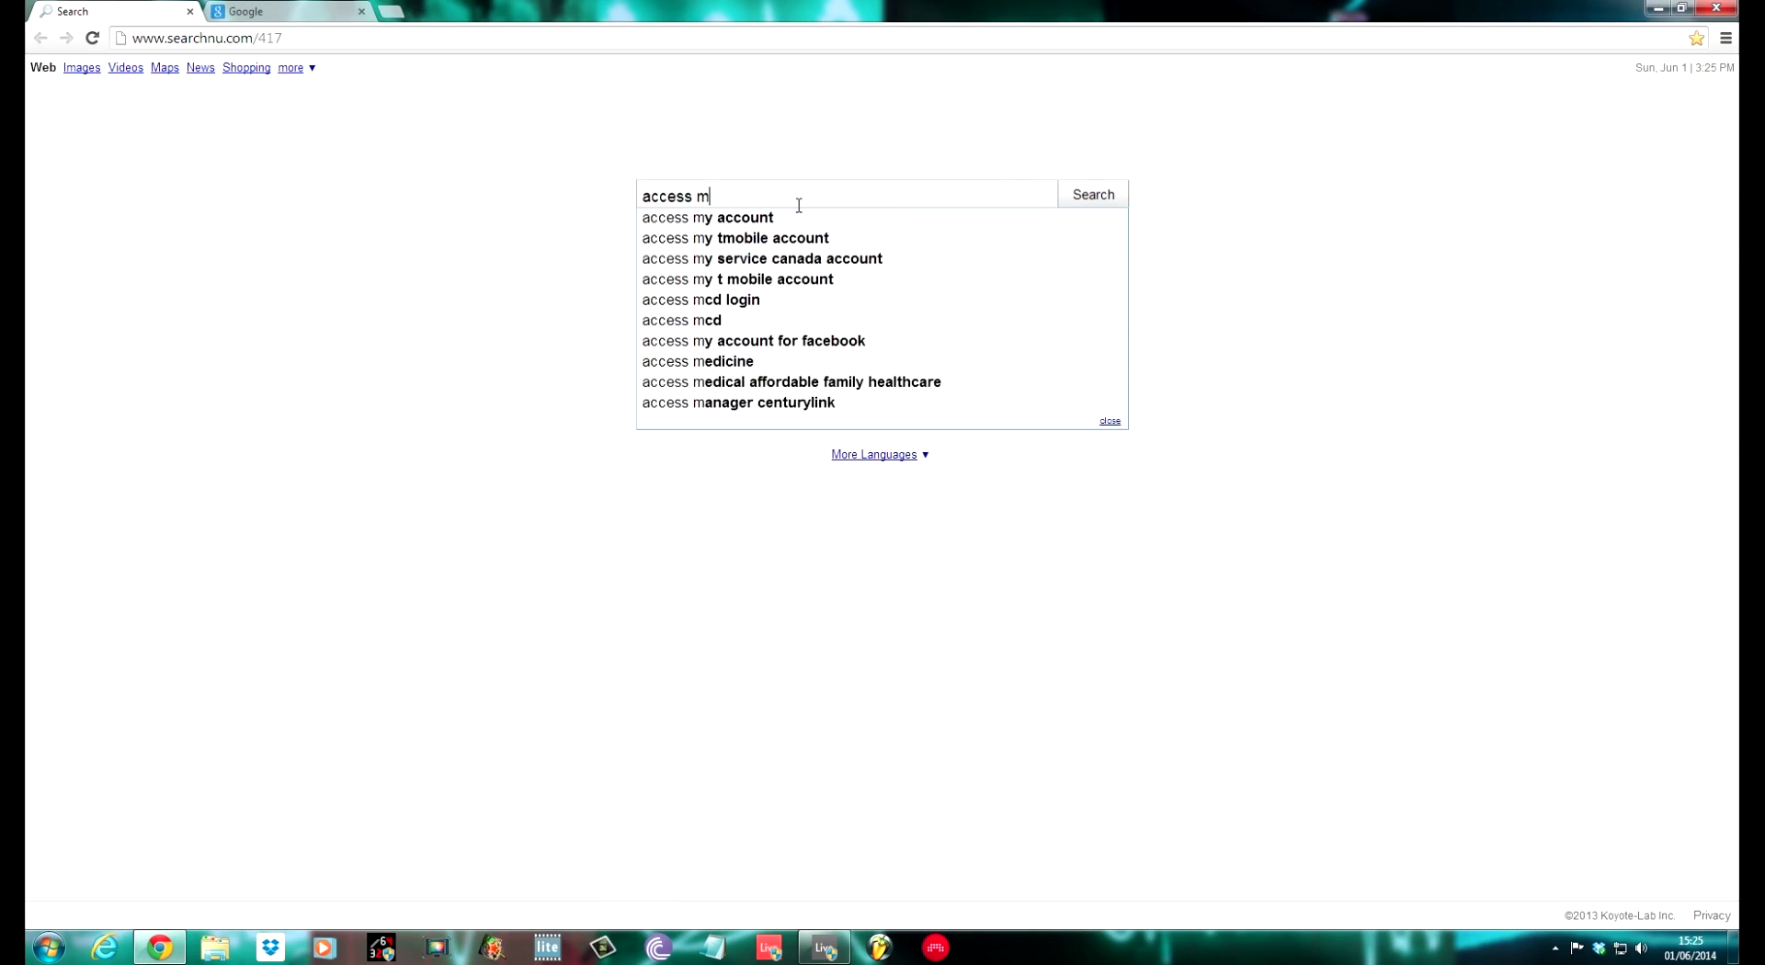
{"action": "type", "text": "usic"}
{"action": "key", "text": "Return"}
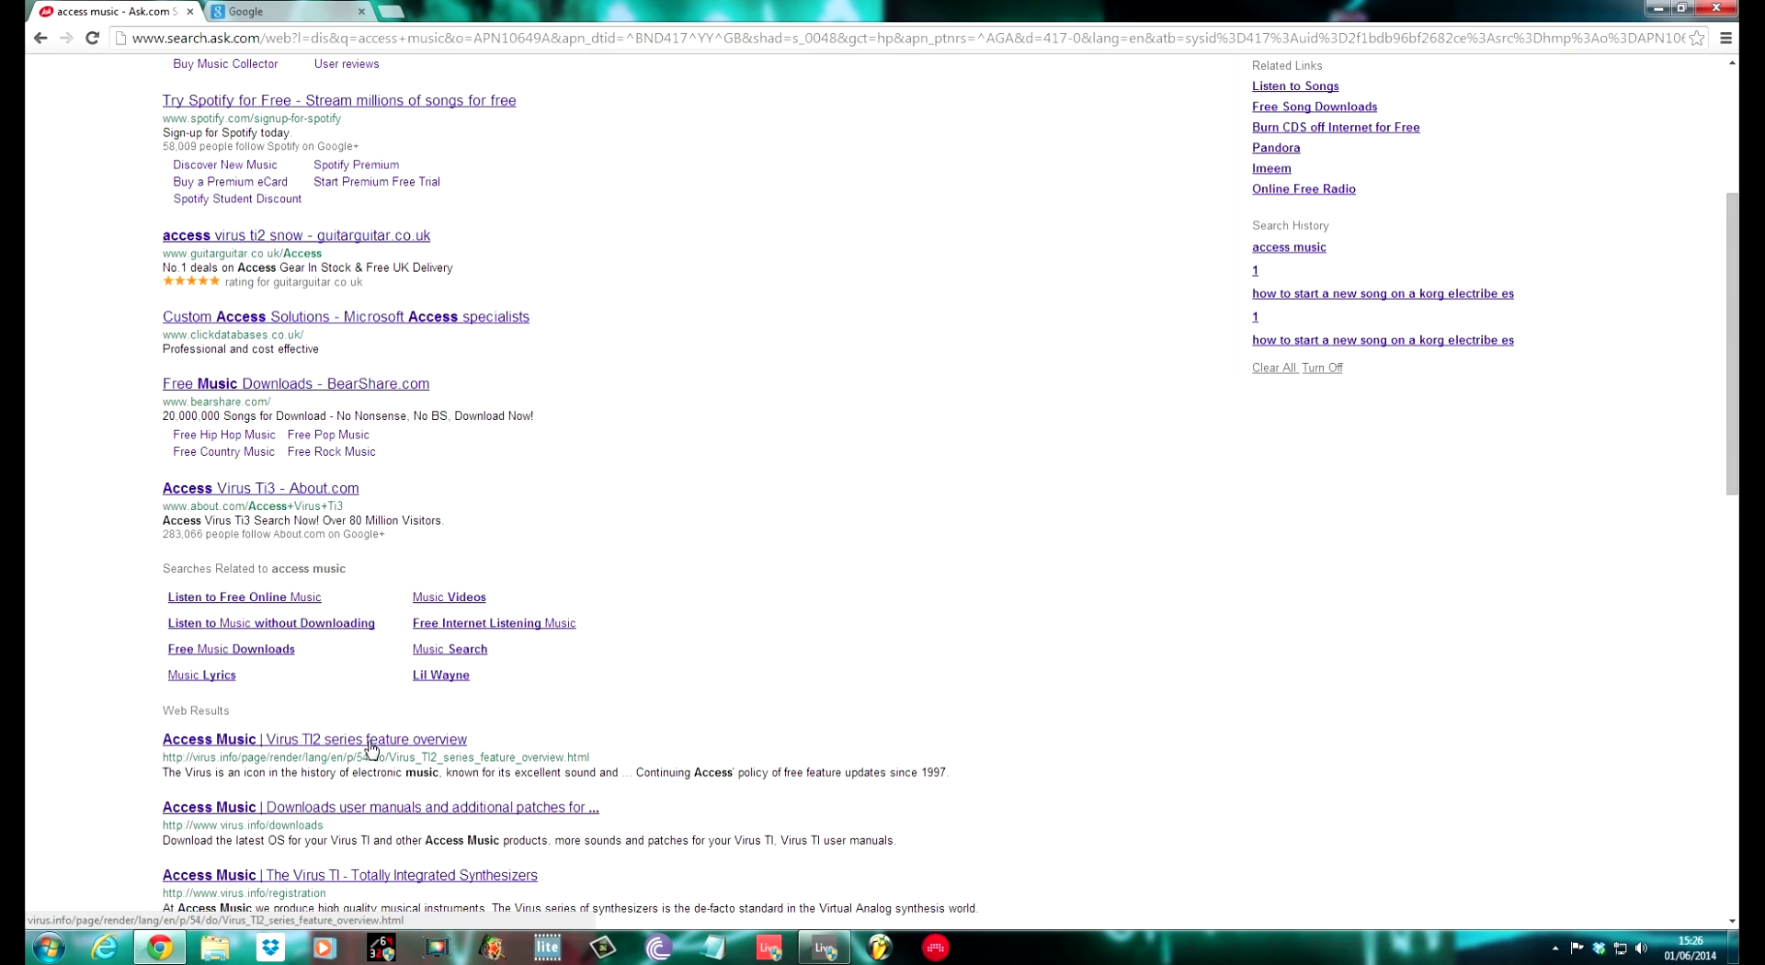
{"action": "left_click", "coordinate": [371, 749]}
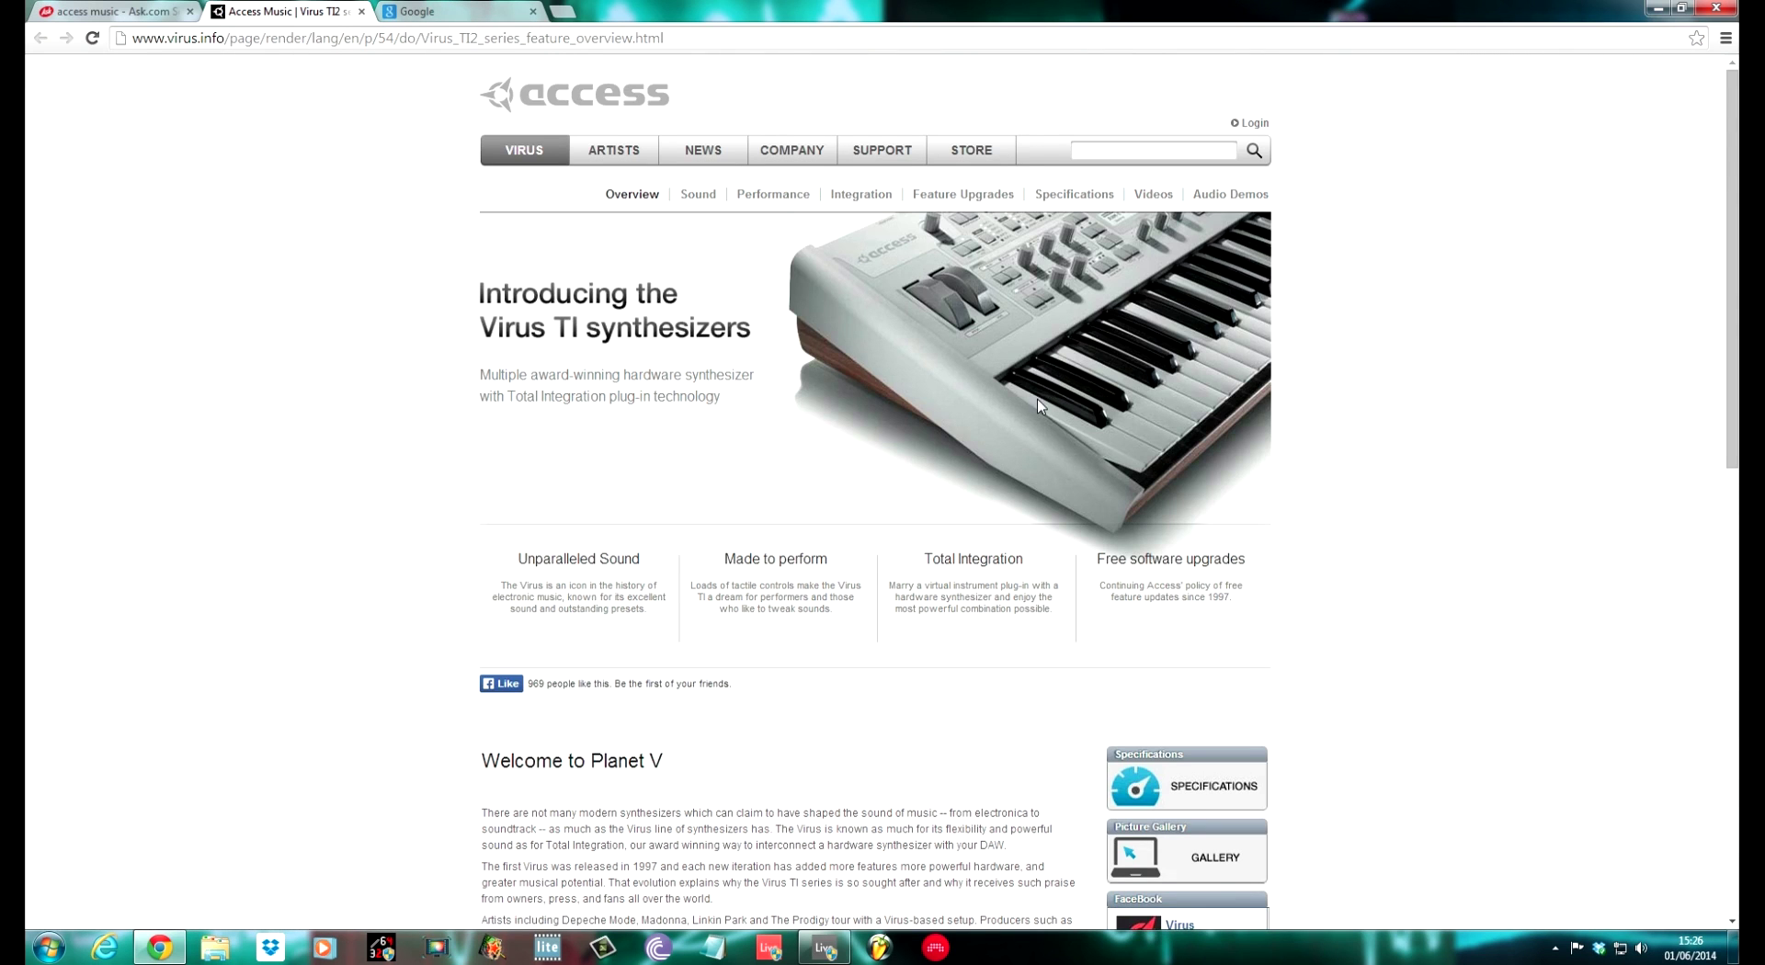
{"action": "left_click", "coordinate": [900, 165]}
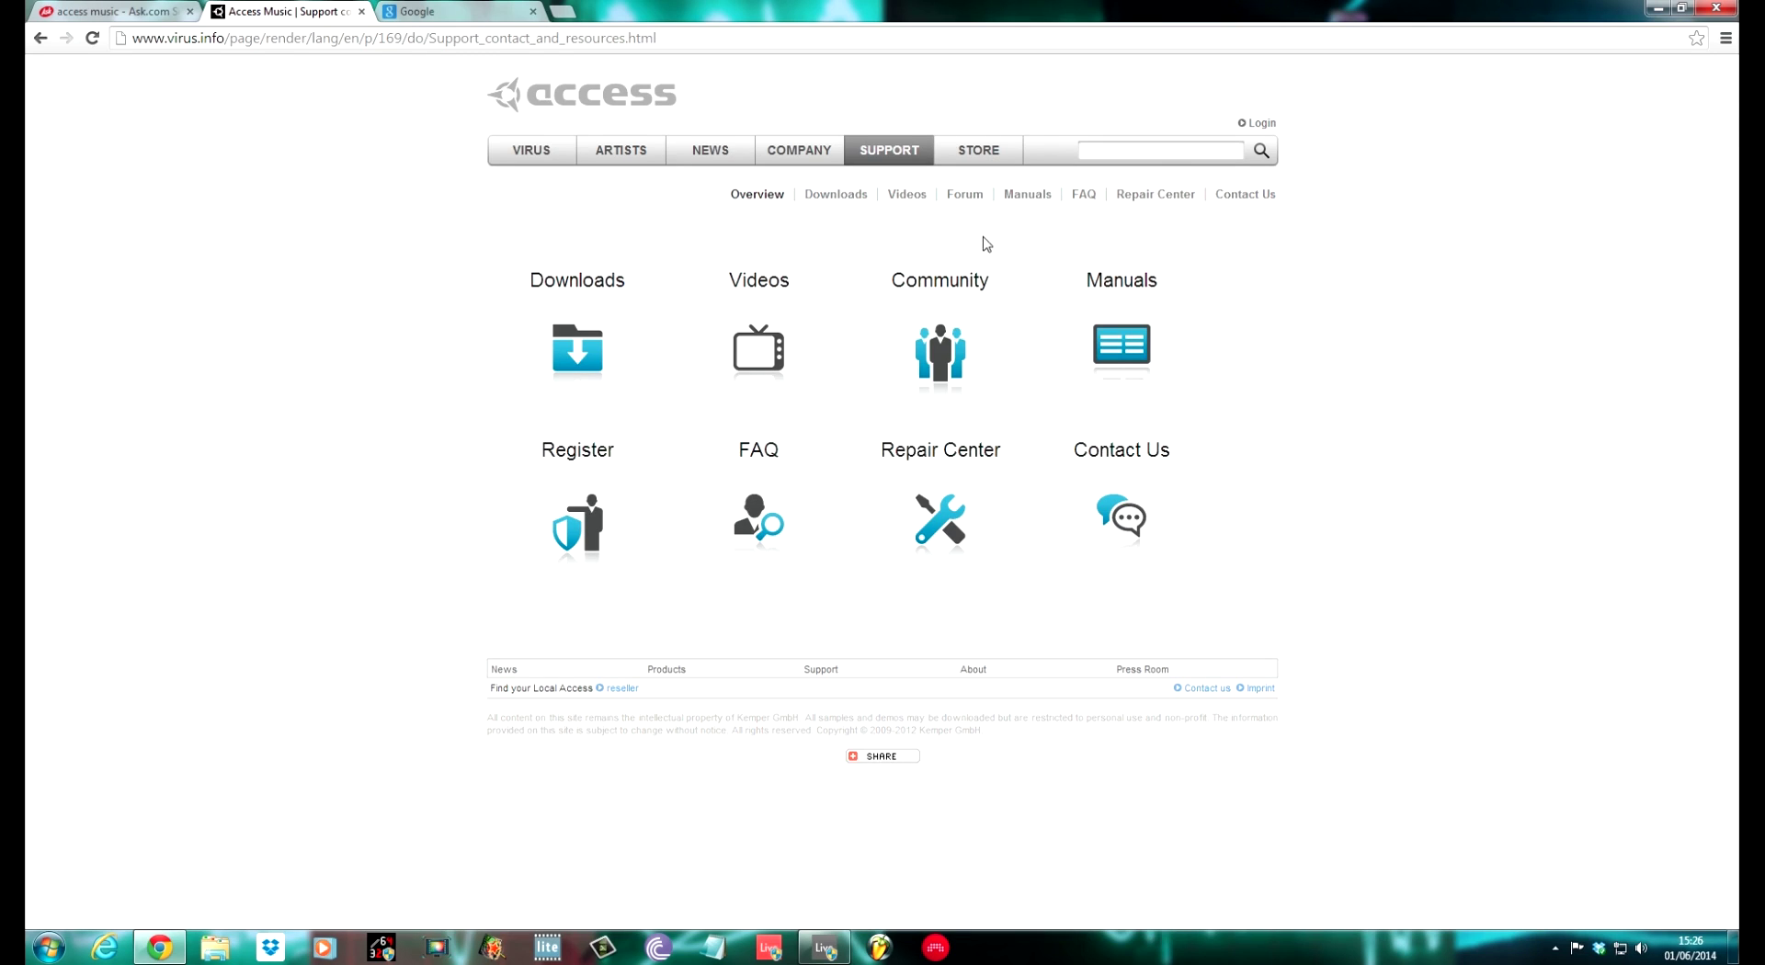
{"action": "left_click", "coordinate": [577, 359]}
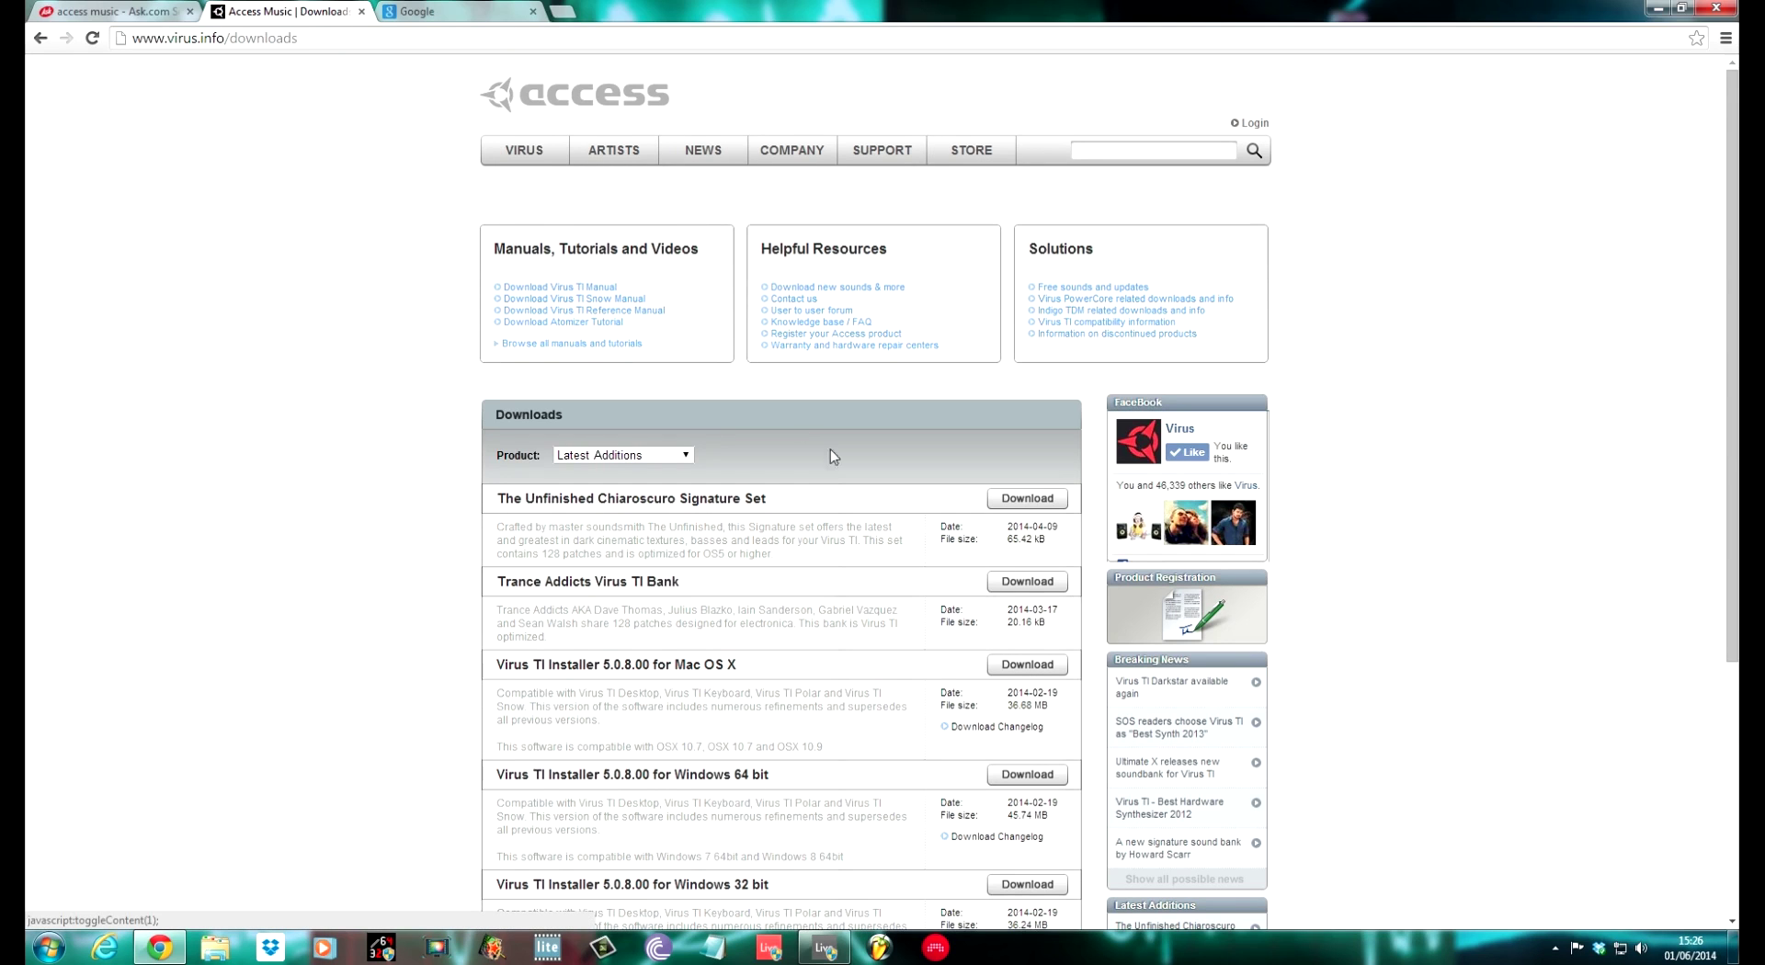
- Request the Virus TI Installer for Windows 64 bit, dismiss the sign-in prompt, and close Chrome
{"action": "scroll", "coordinate": [926, 574], "scroll_direction": "down", "scroll_amount": 3}
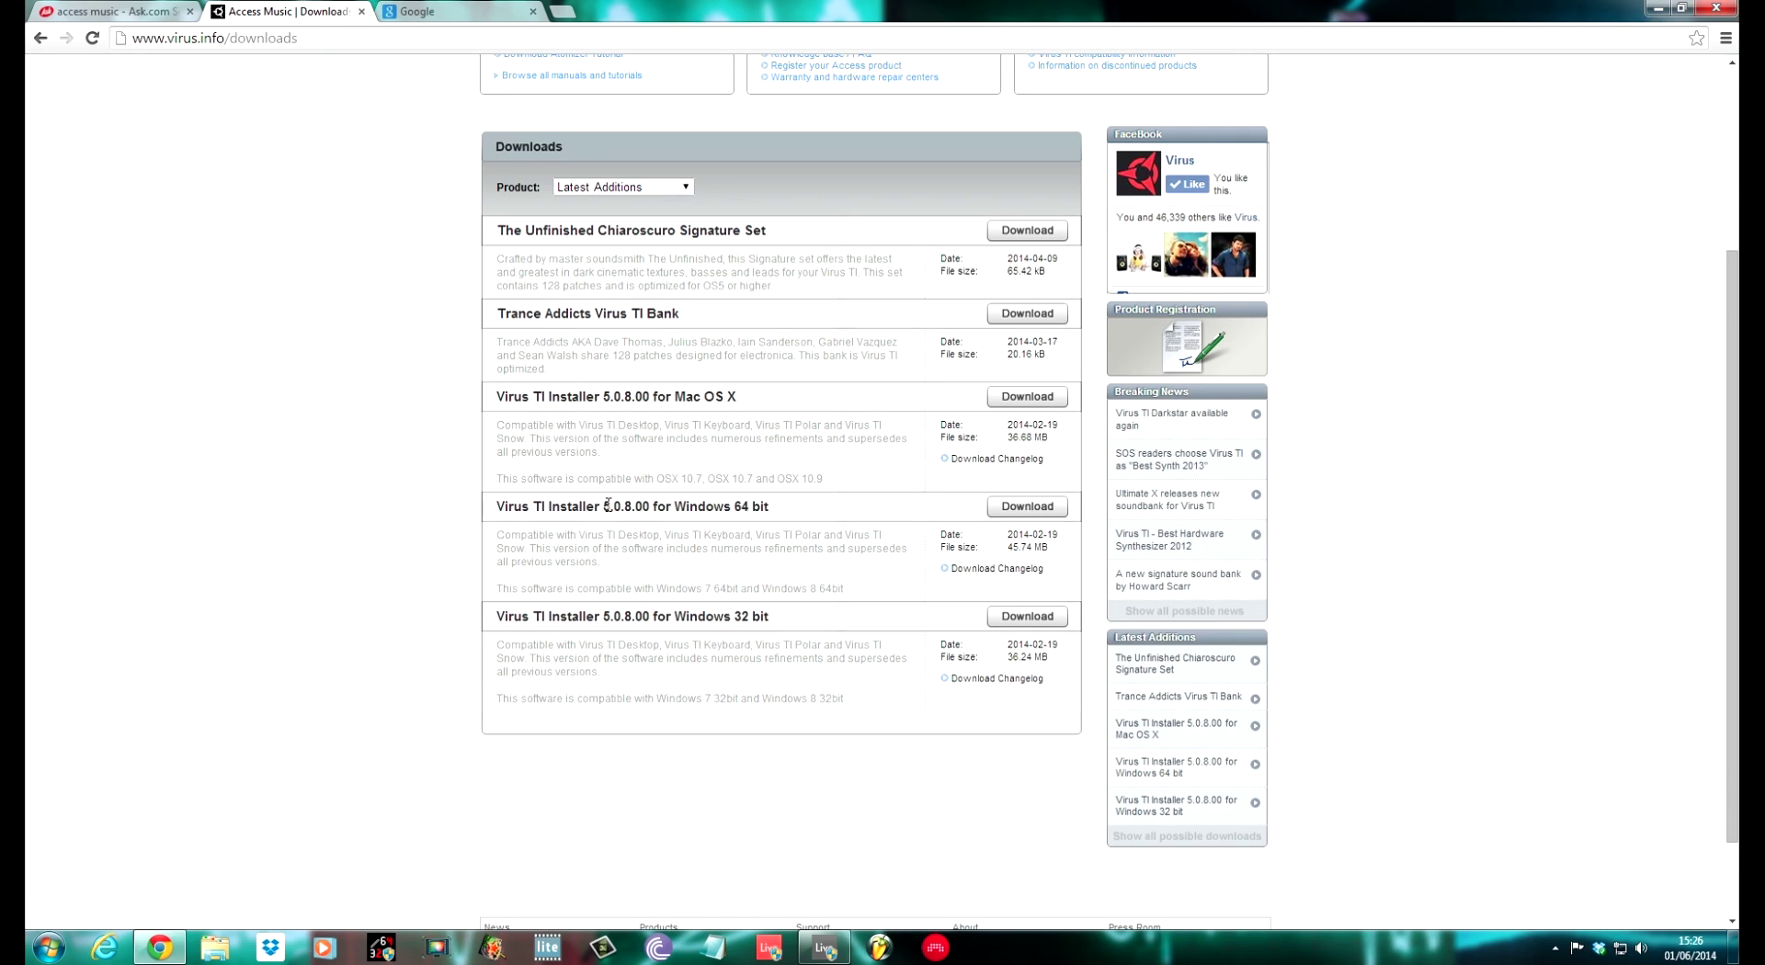
{"action": "left_click", "coordinate": [1045, 512]}
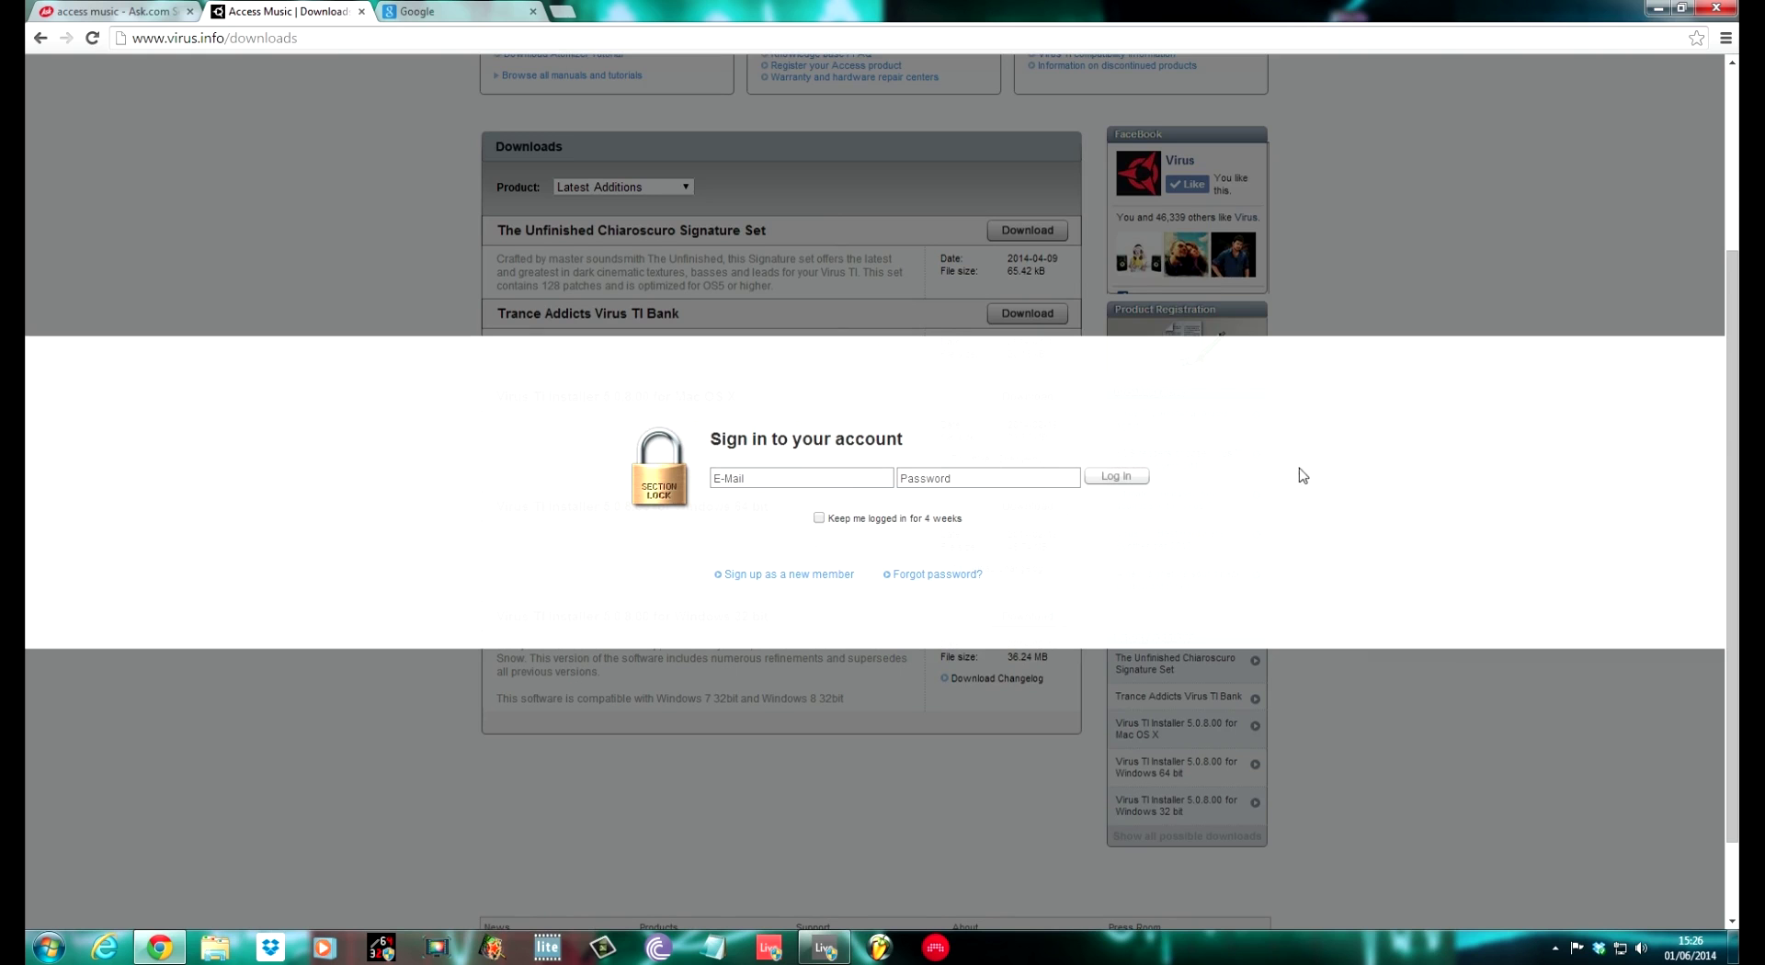
{"action": "left_click", "coordinate": [1452, 165]}
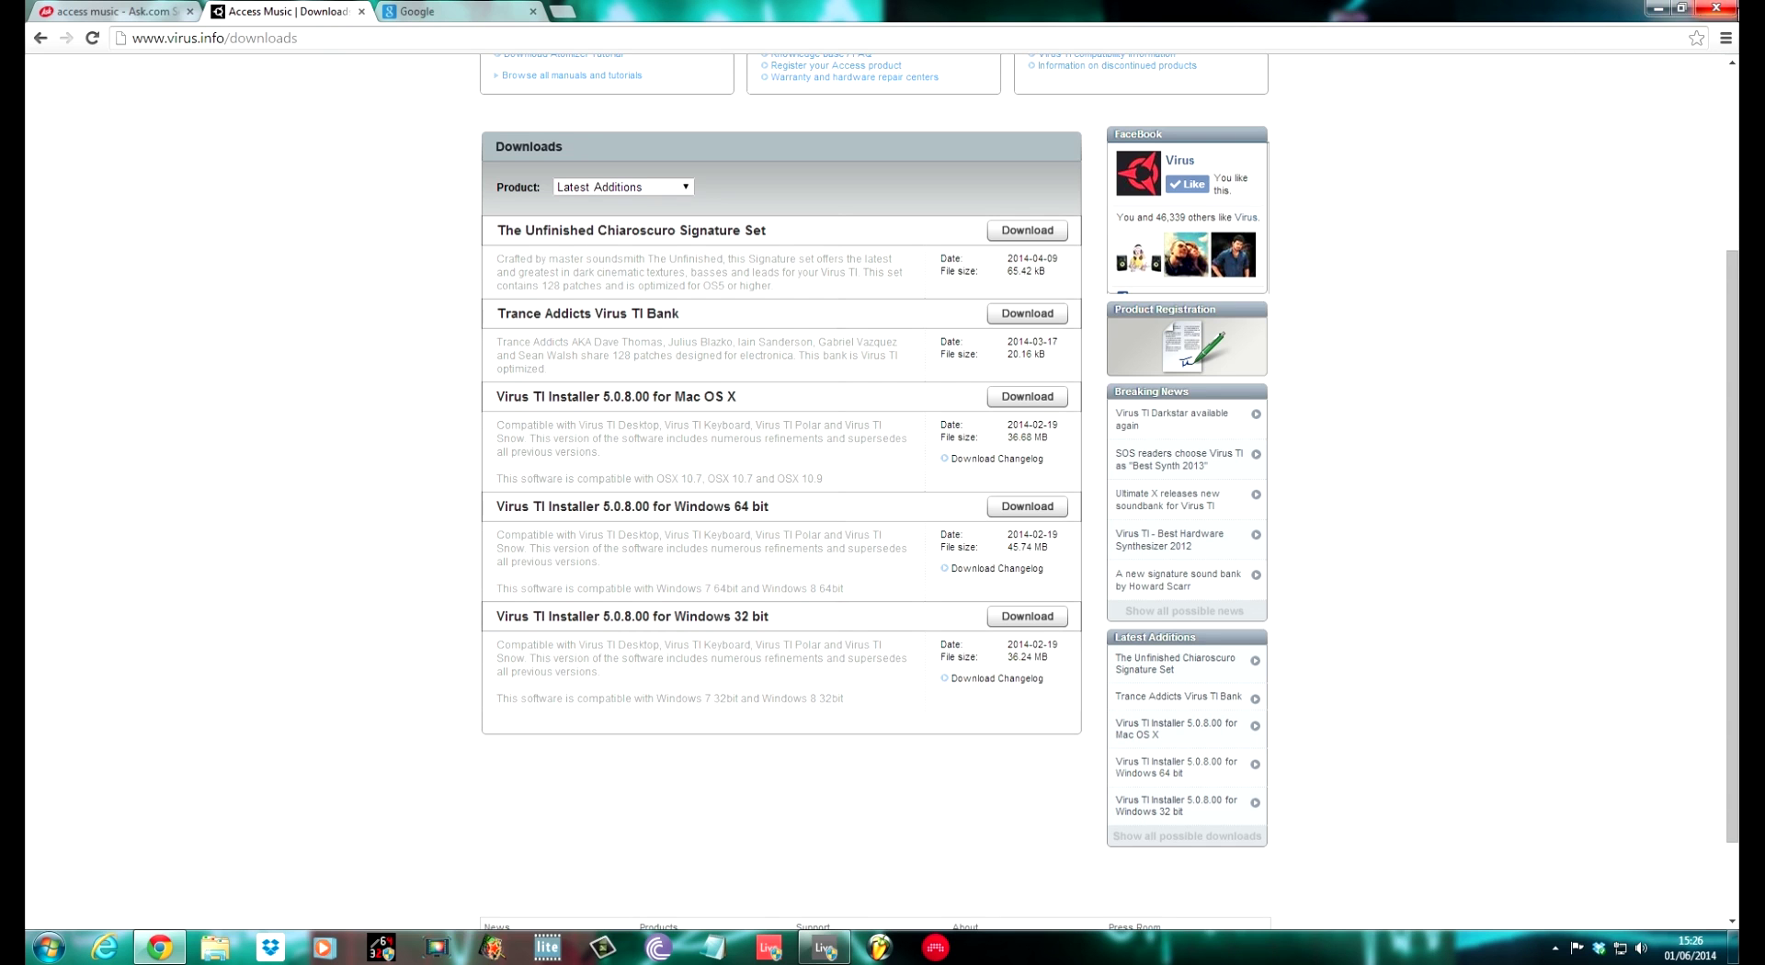
{"action": "left_click", "coordinate": [1712, 7]}
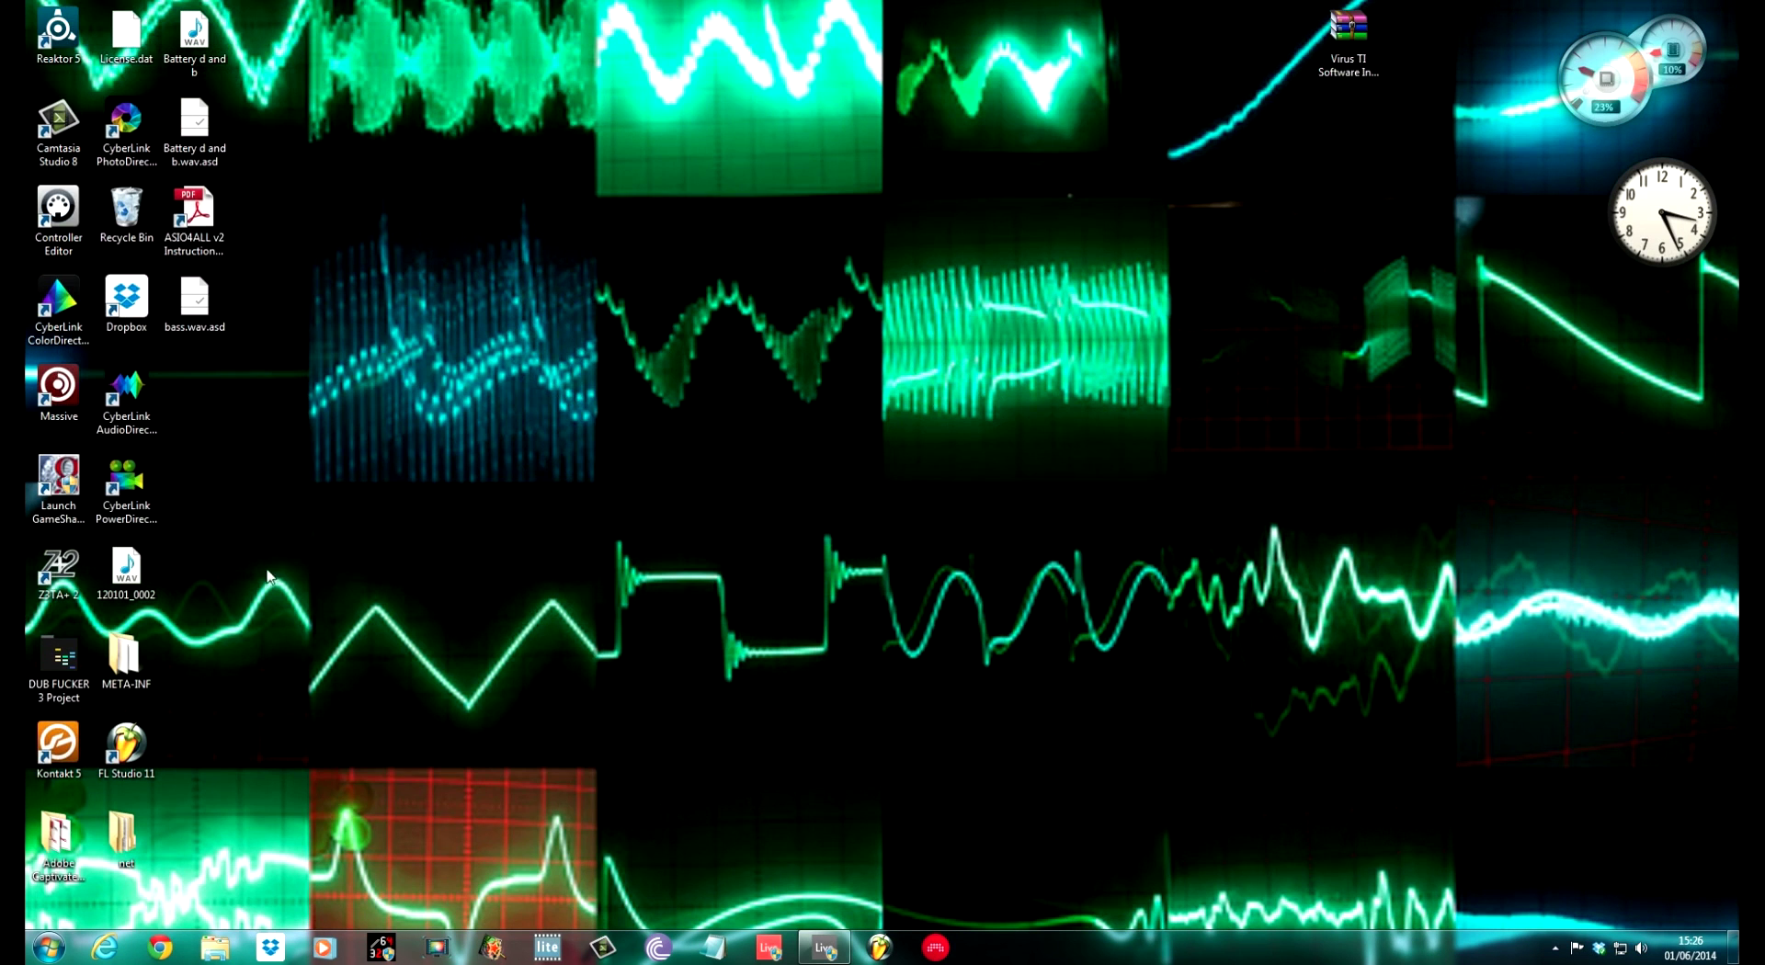
- Open the Virus TI archive in WinRAR, run the installer package, then cancel the setup
{"action": "left_click_drag", "start_coordinate": [1315, 38], "coordinate": [782, 308]}
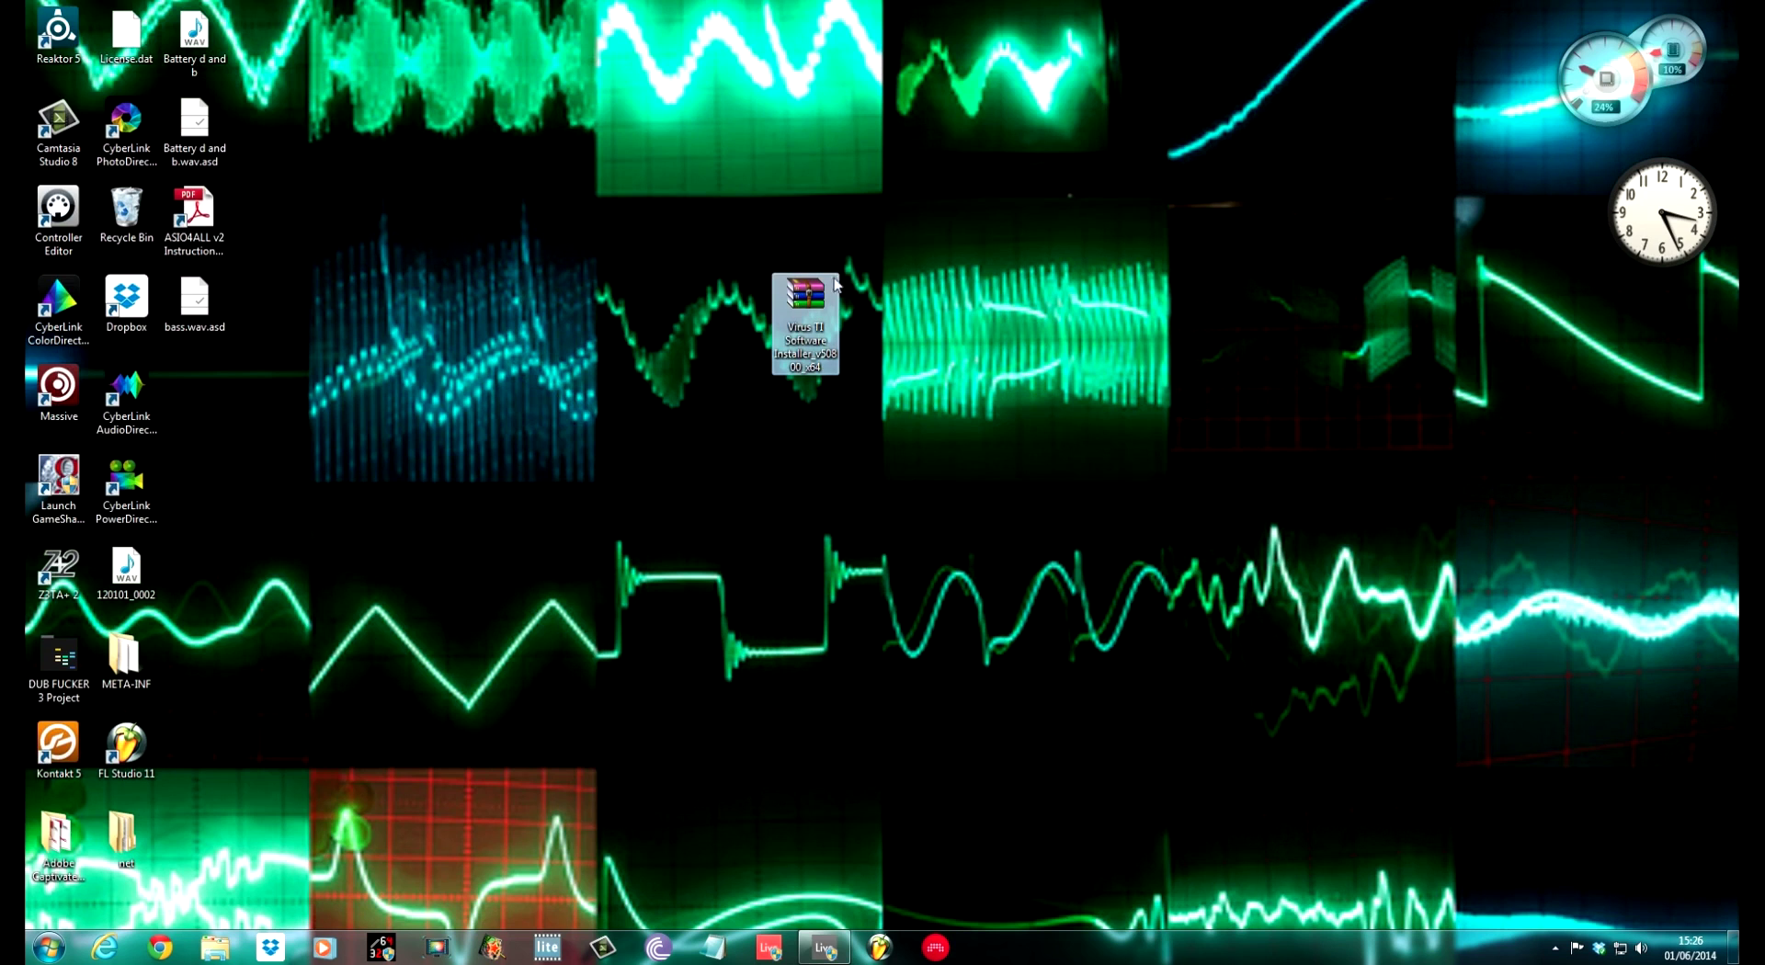
{"action": "double_click", "coordinate": [814, 299]}
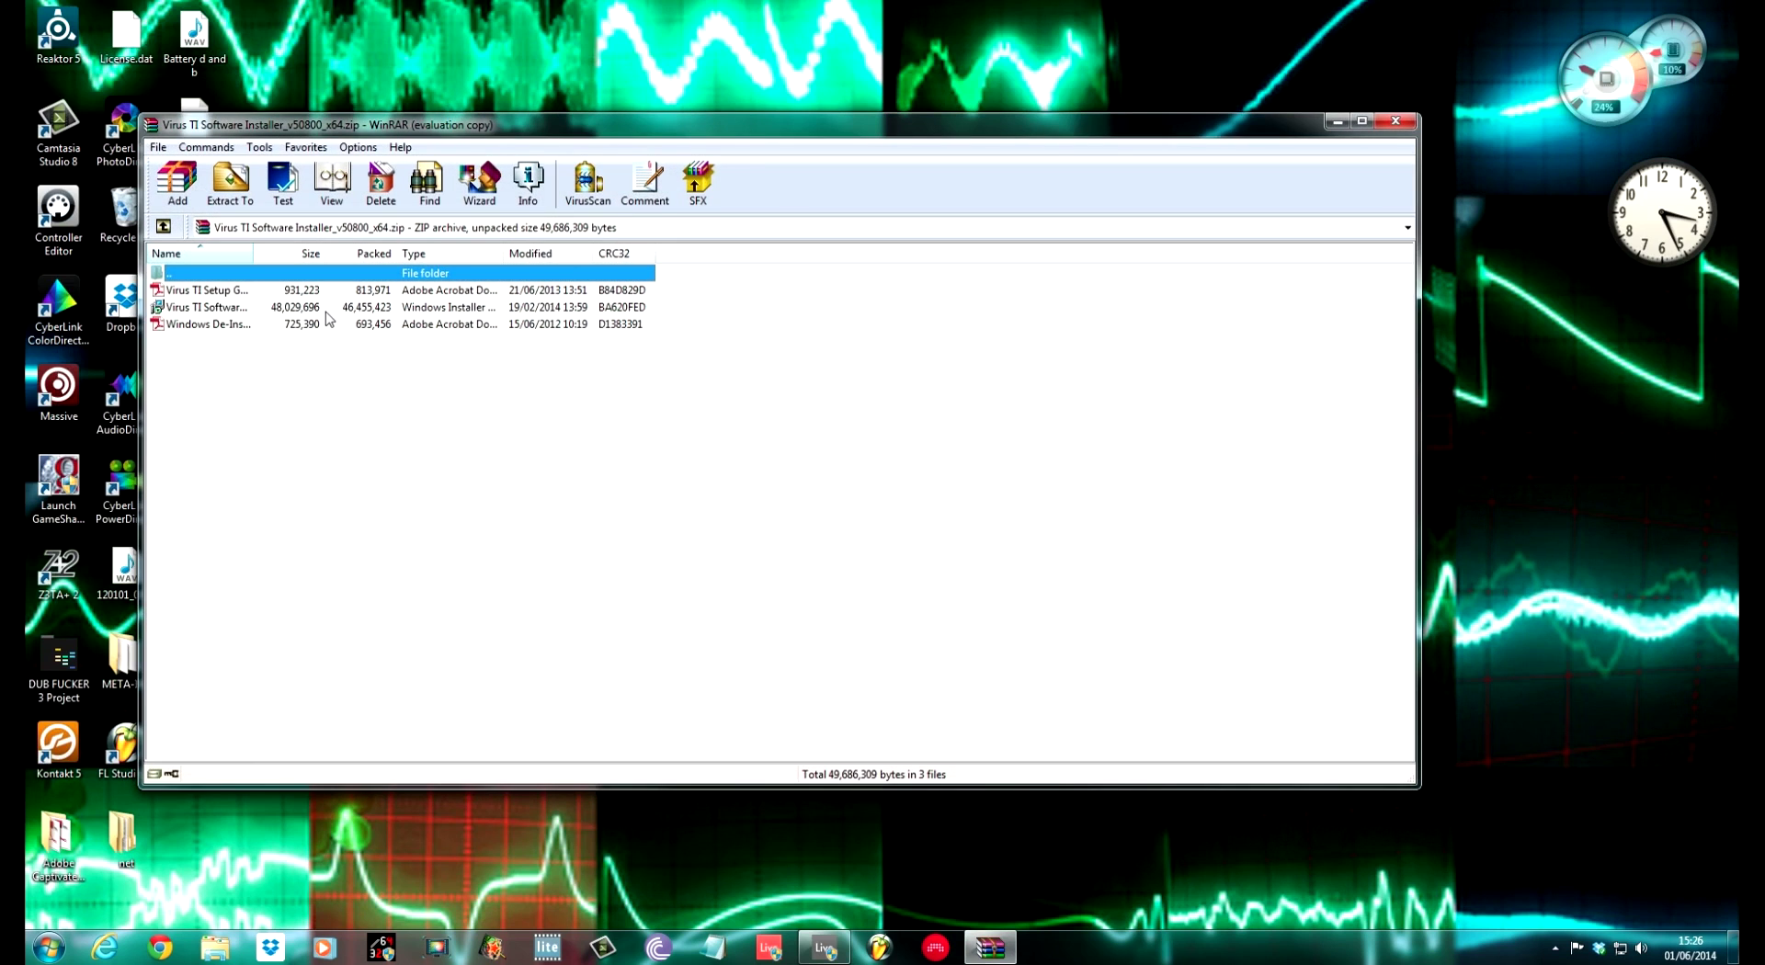
{"action": "left_click", "coordinate": [874, 460]}
{"action": "double_click", "coordinate": [207, 308]}
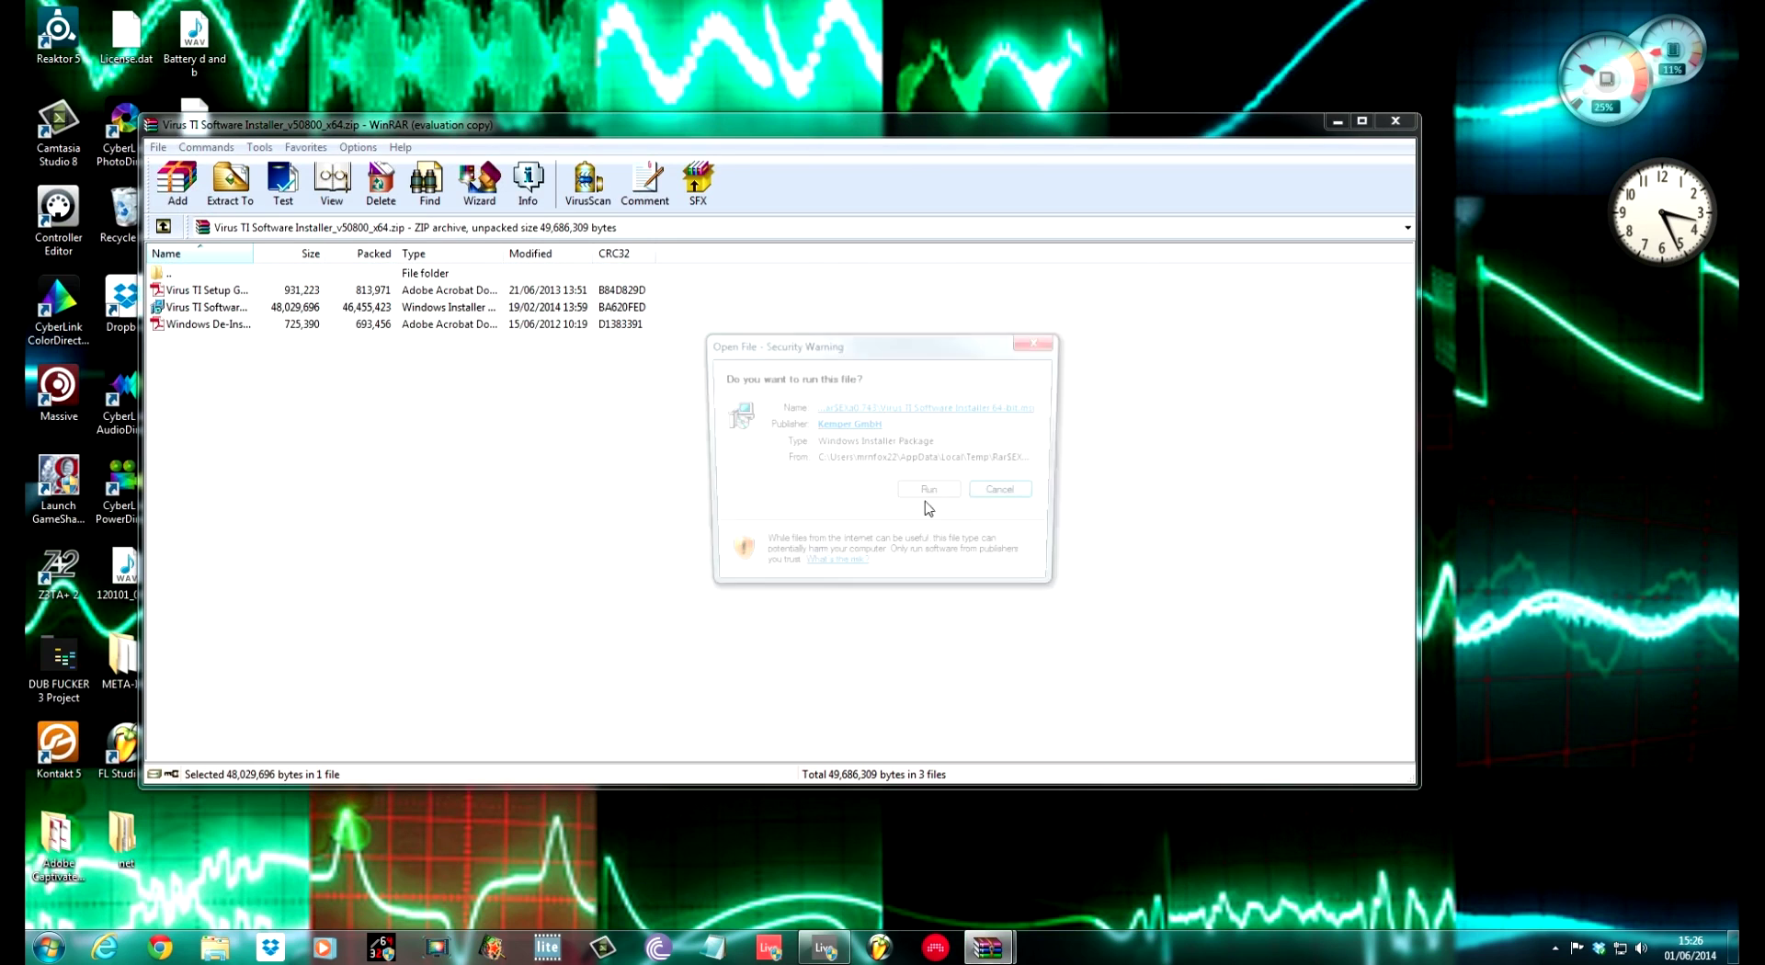
{"action": "left_click", "coordinate": [903, 501]}
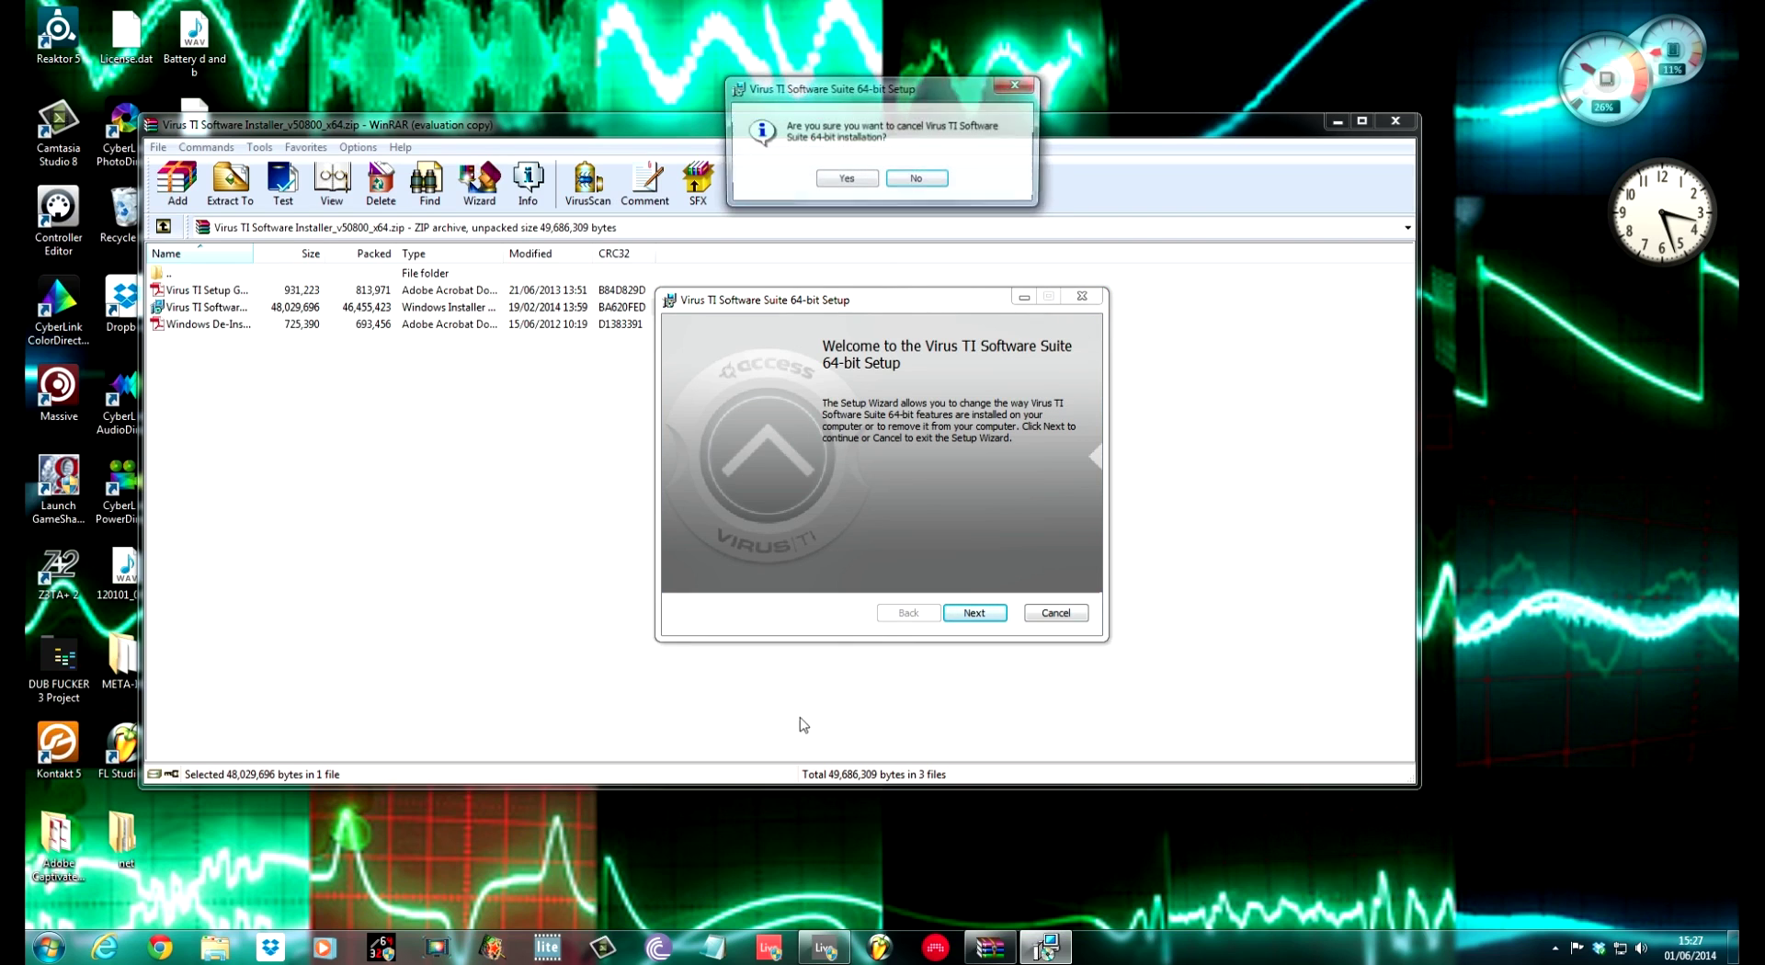
{"action": "key", "text": "Escape"}
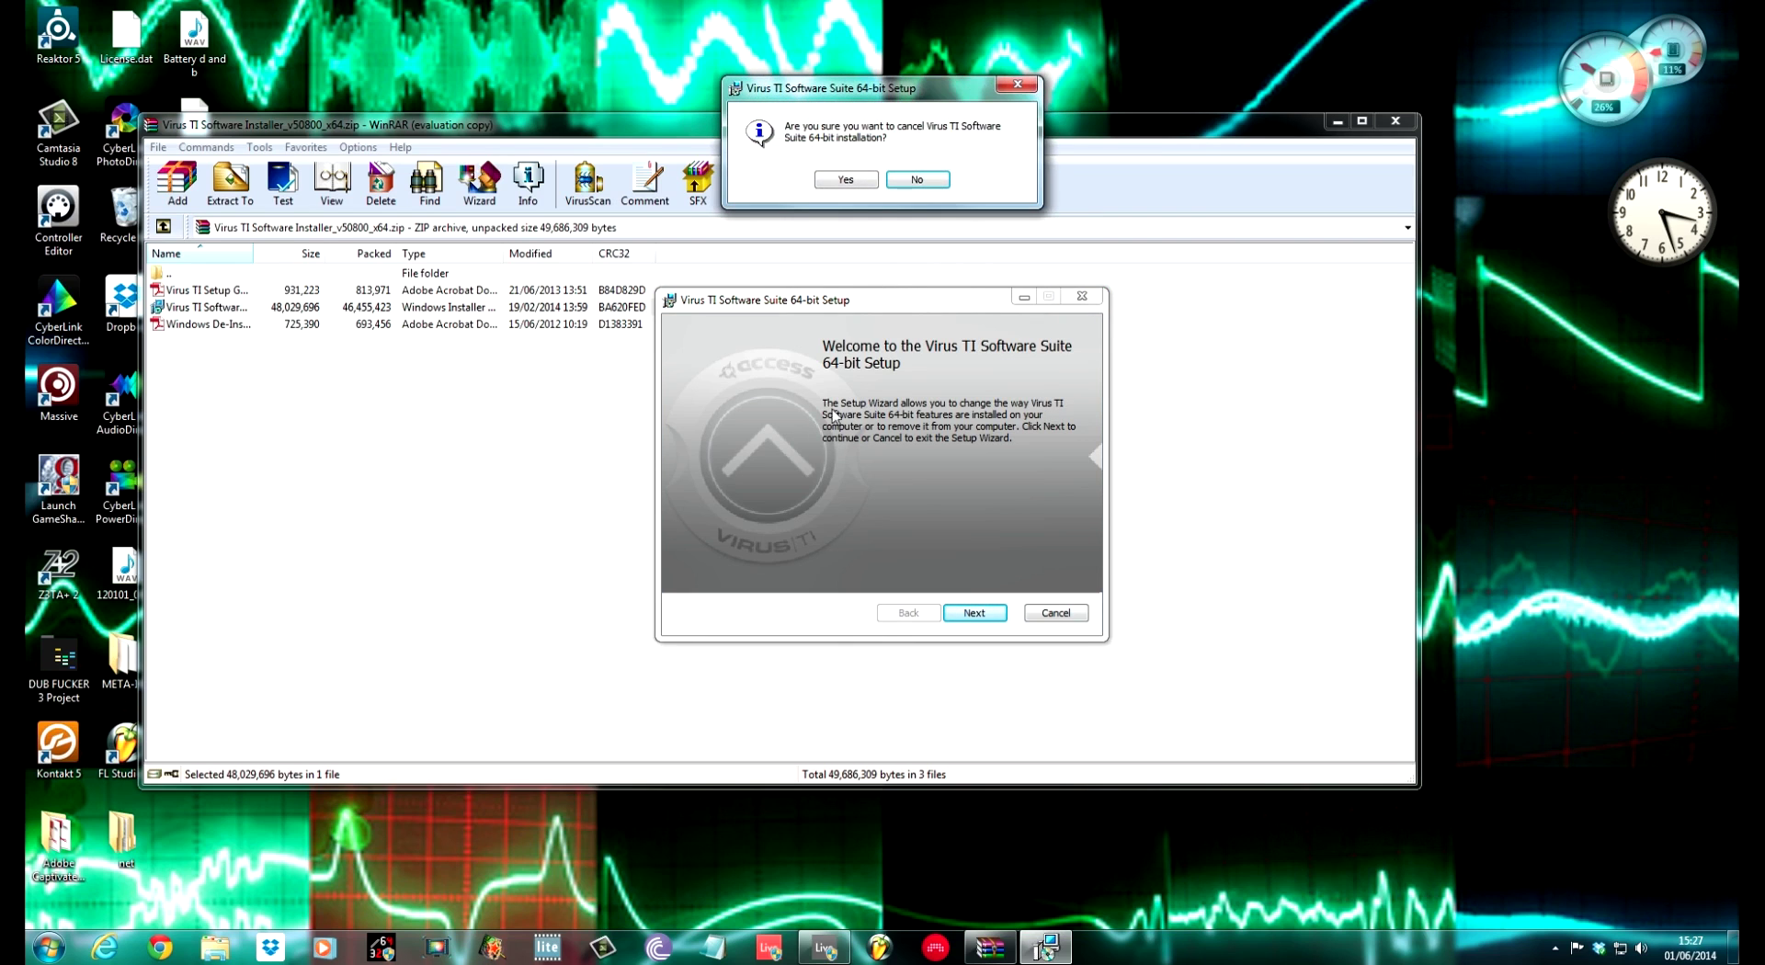
{"action": "left_click", "coordinate": [859, 181]}
{"action": "left_click", "coordinate": [970, 607]}
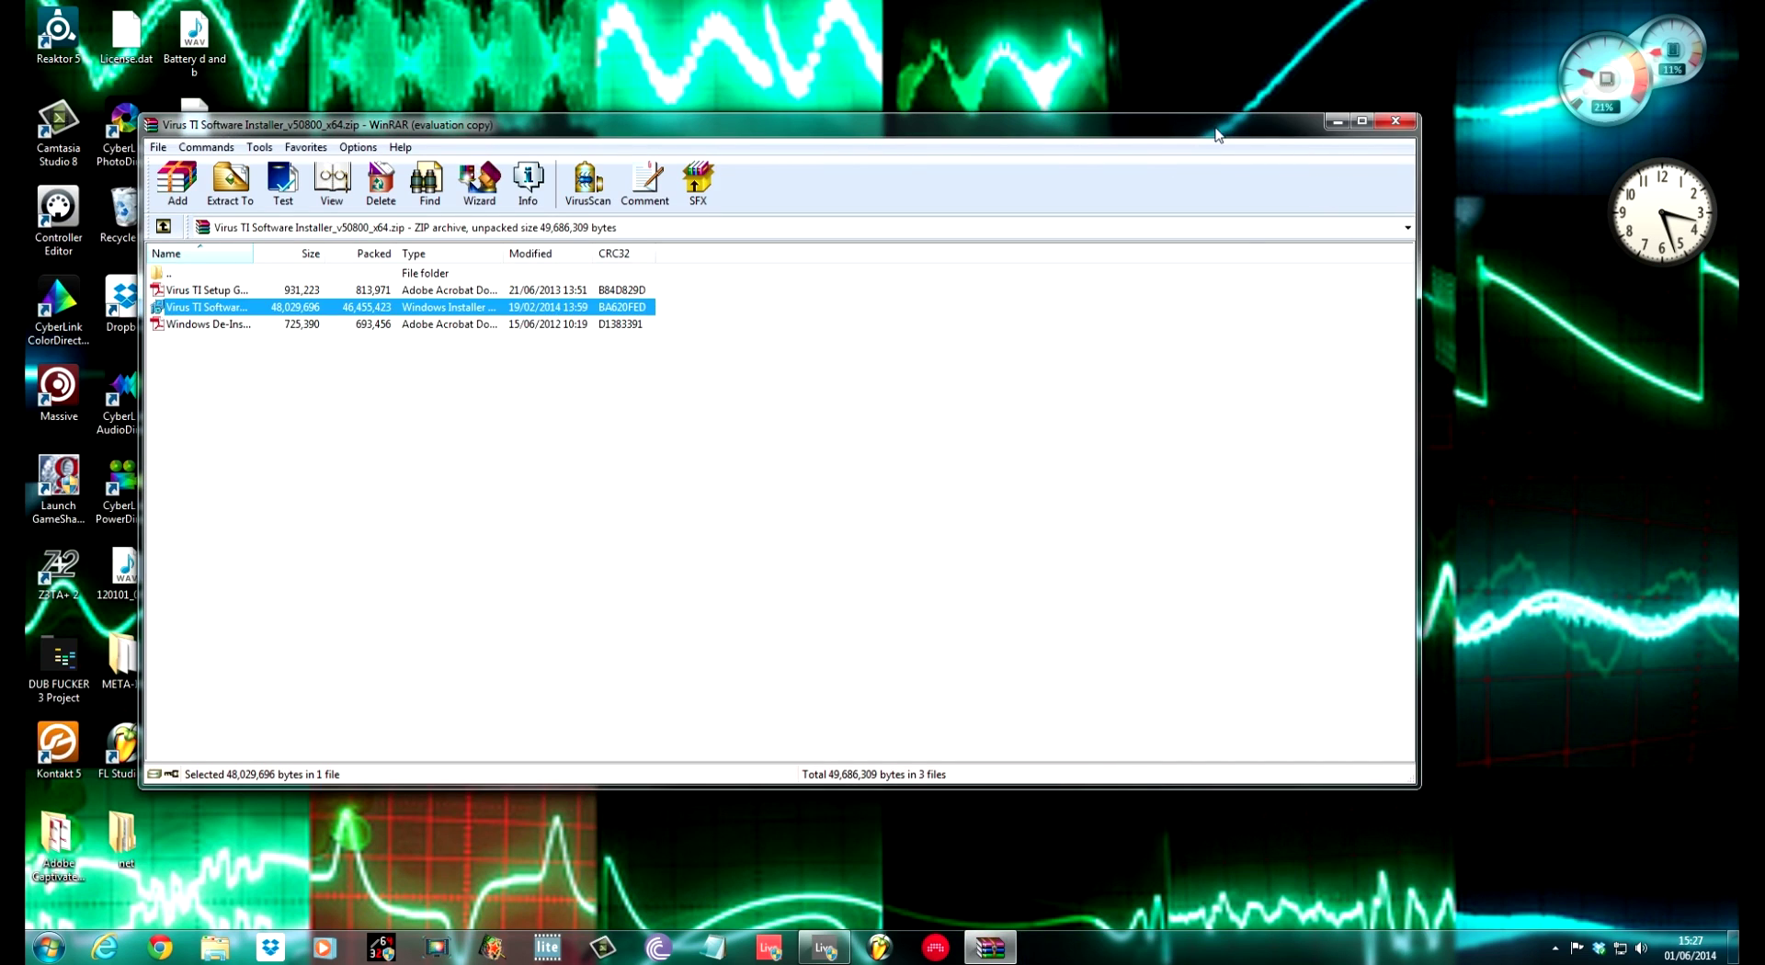
- Reposition the WinRAR archive window and close it
{"action": "mouse_move", "coordinate": [1215, 135]}
{"action": "left_mouse_down"}
{"action": "mouse_move", "coordinate": [1214, 108]}
{"action": "mouse_move", "coordinate": [1213, 151]}
{"action": "left_mouse_up"}
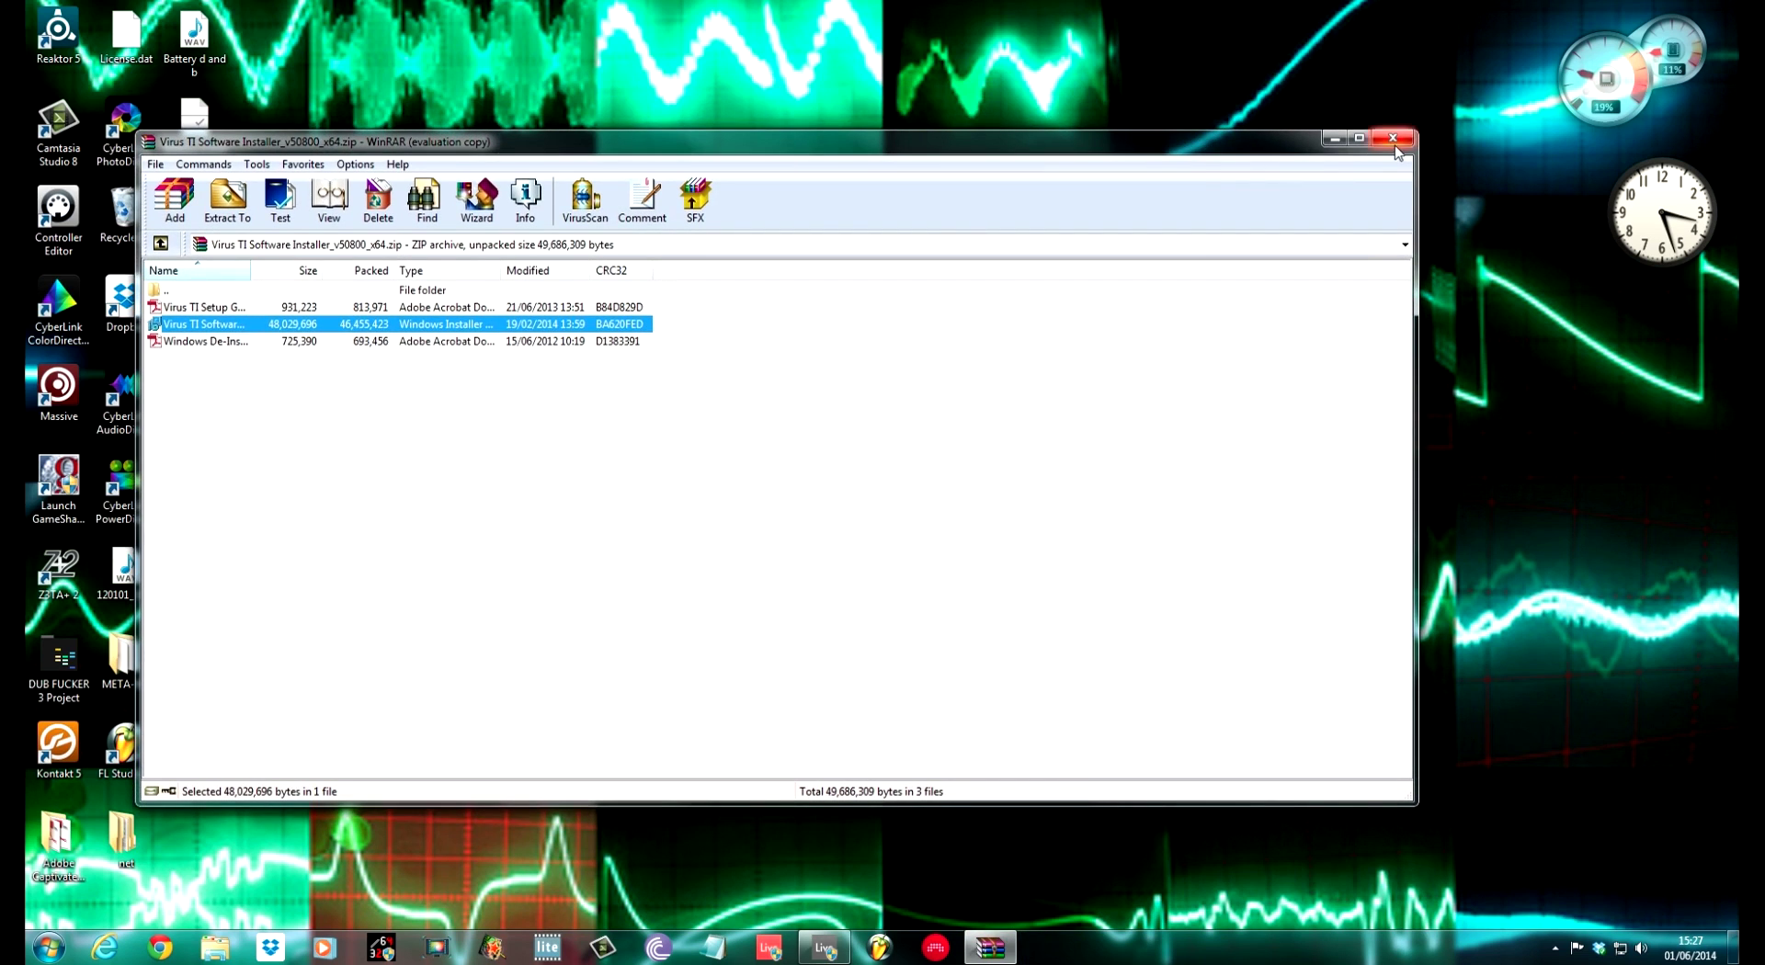
{"action": "left_click_drag", "start_coordinate": [1396, 149], "coordinate": [1453, 147]}
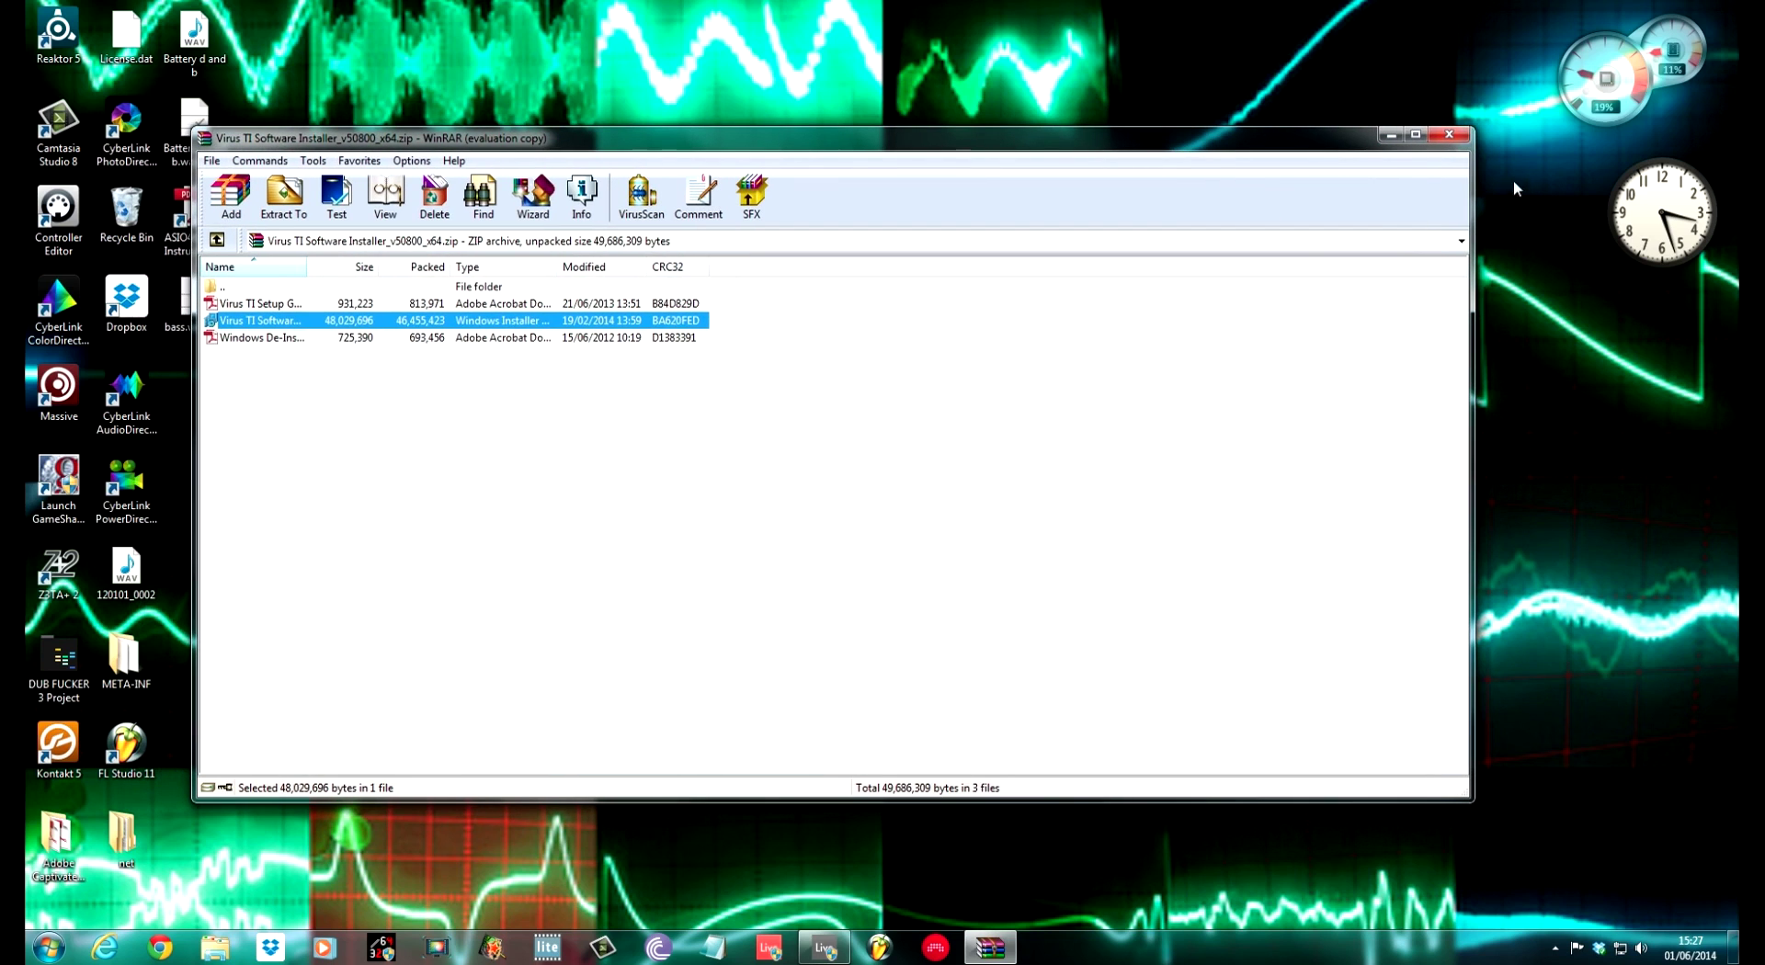
{"action": "left_click", "coordinate": [1460, 138]}
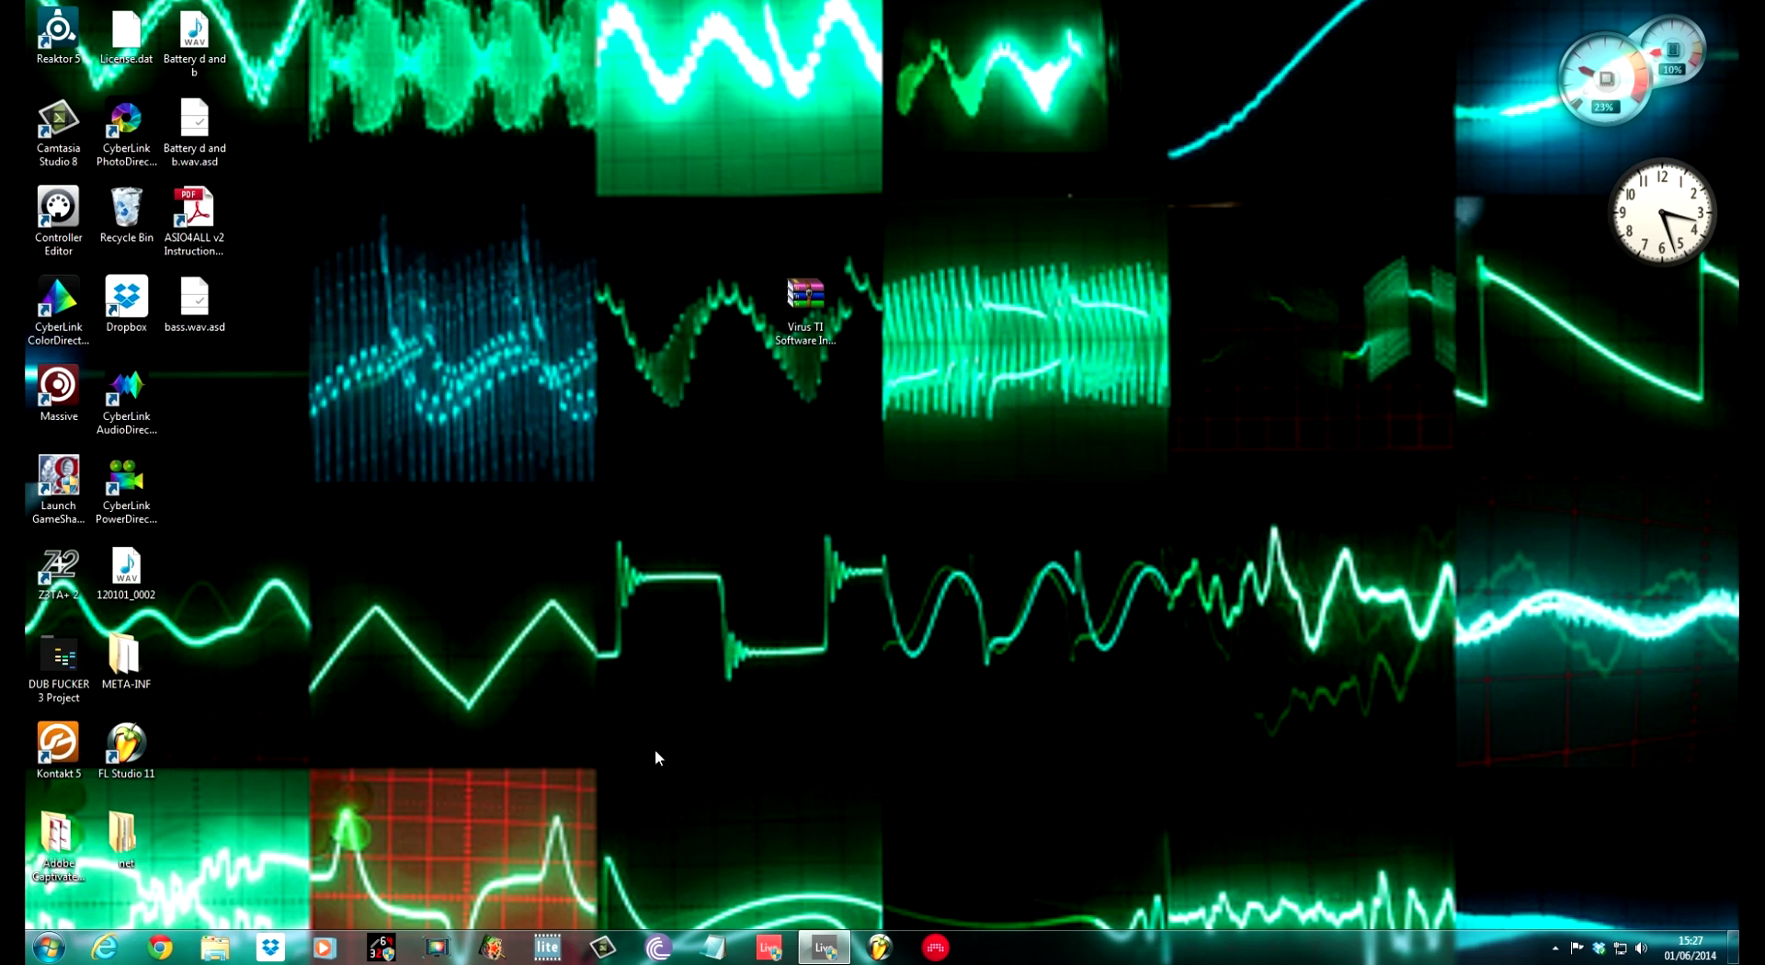
- Restore the Ableton window and move the loop brace to start at bar 1
{"action": "left_click", "coordinate": [825, 949]}
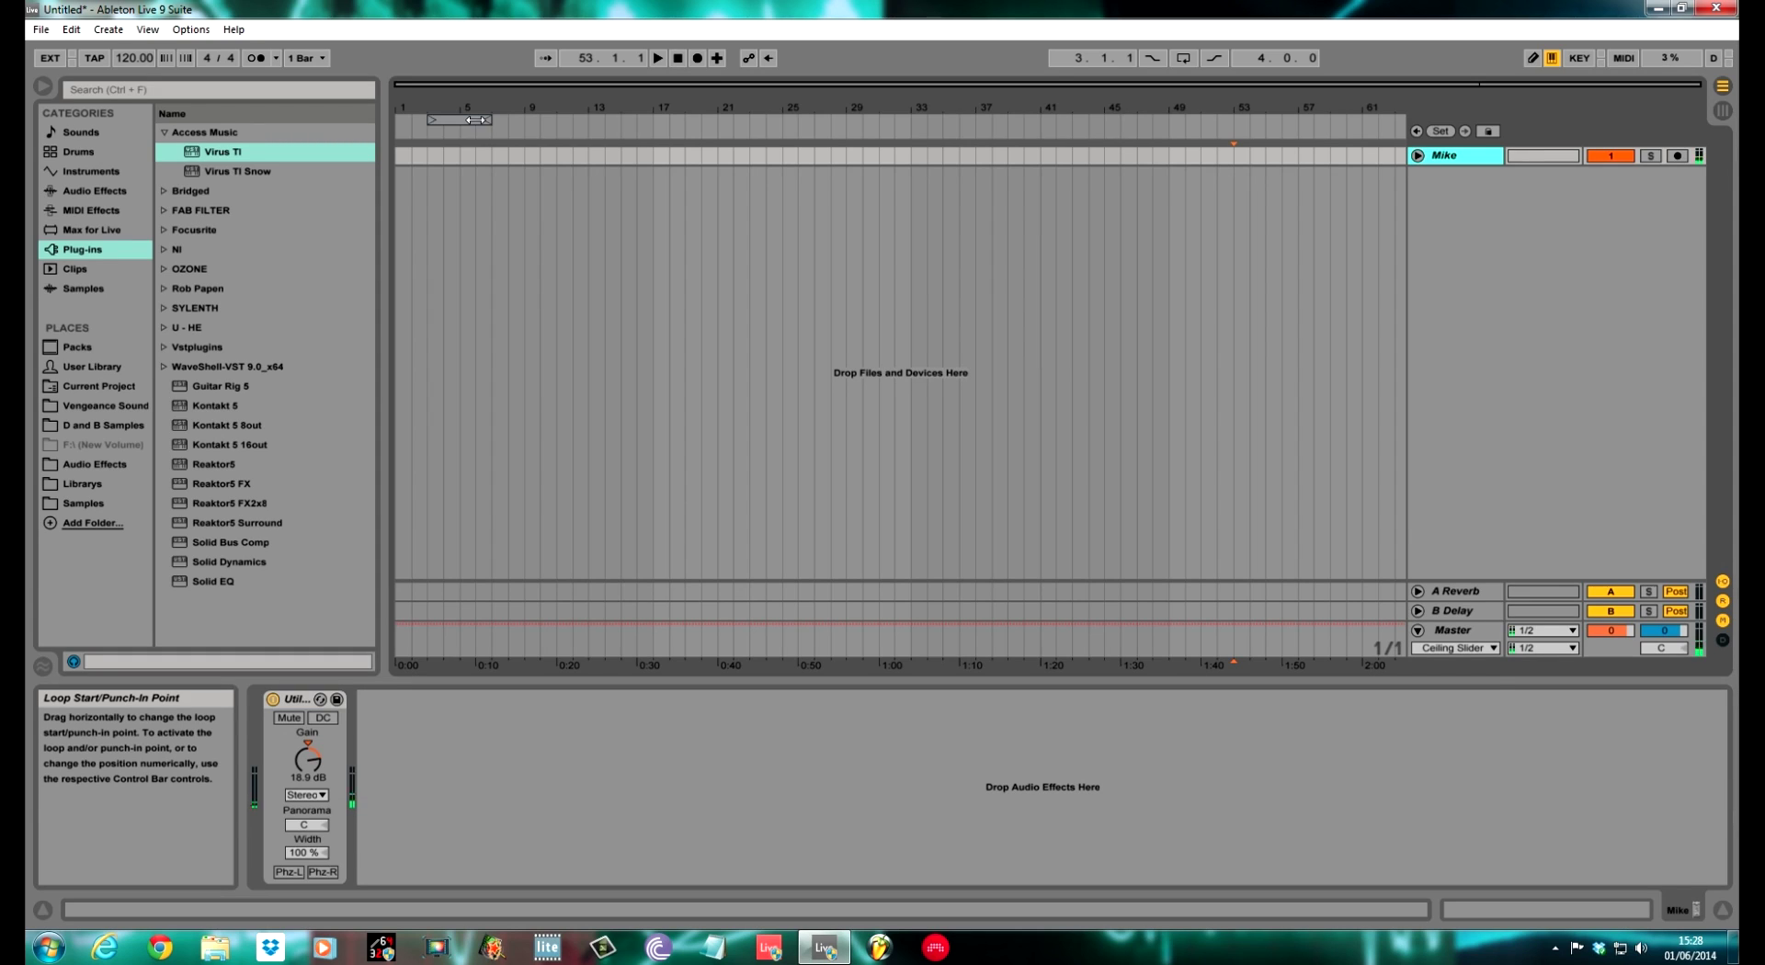
{"action": "left_click_drag", "start_coordinate": [475, 119], "coordinate": [455, 126]}
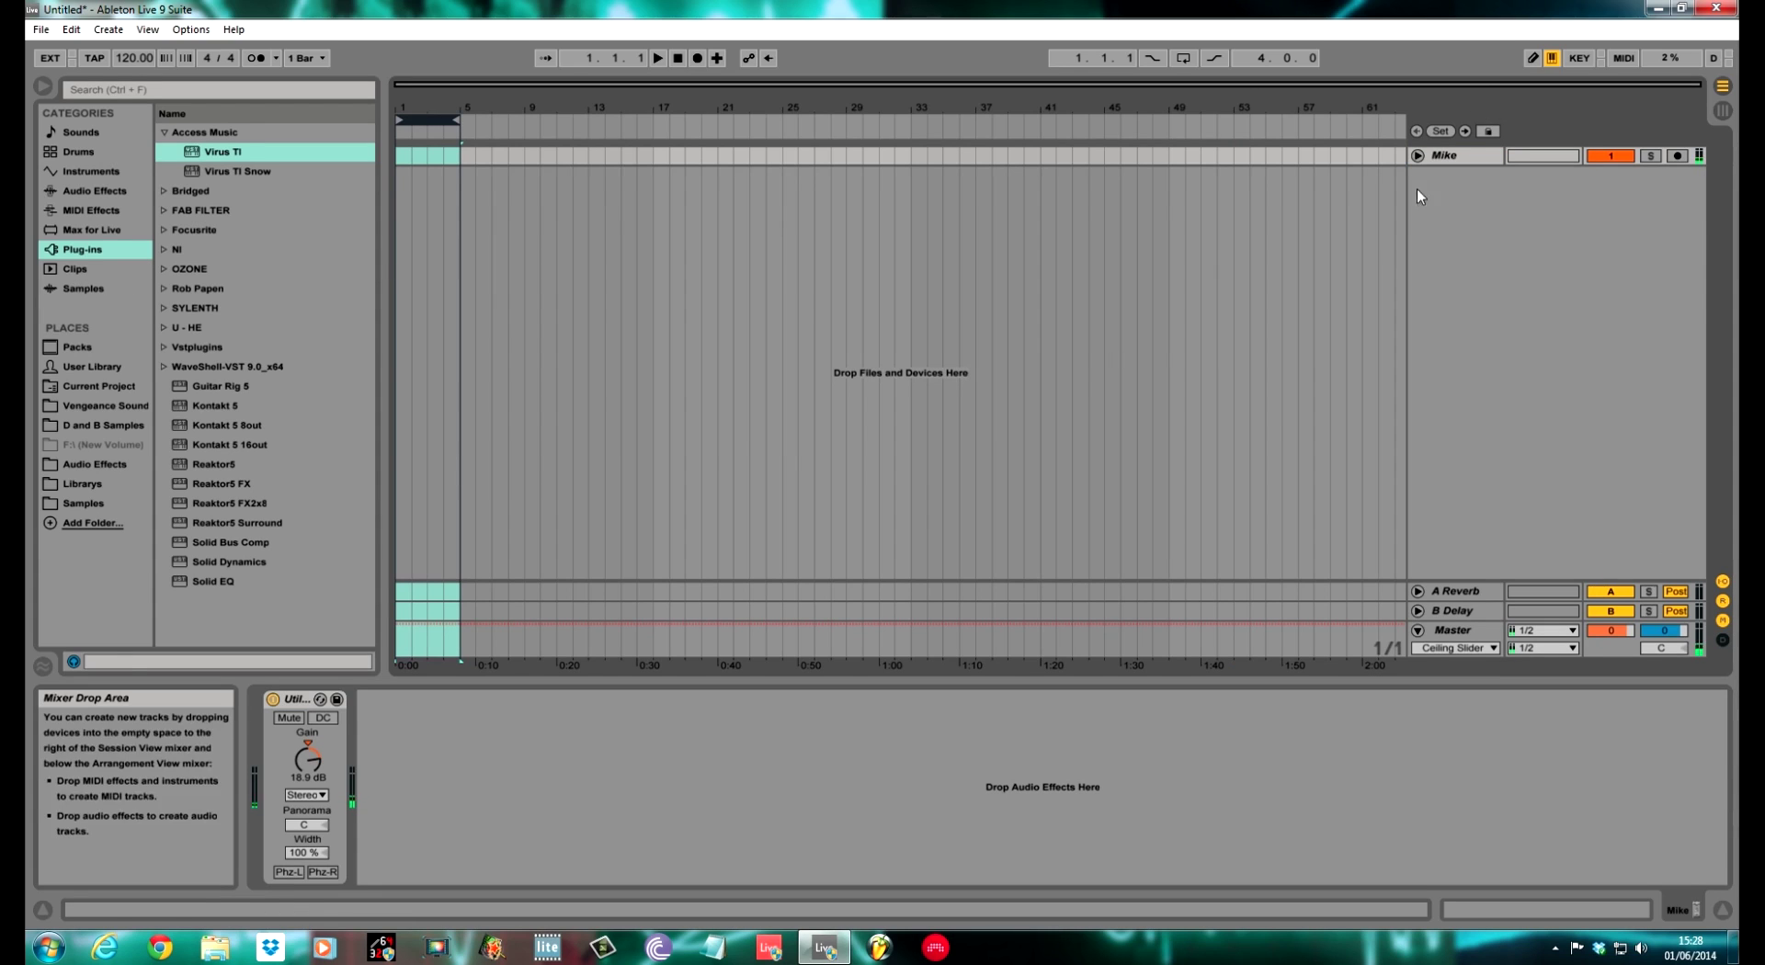
{"action": "left_click", "coordinate": [190, 30]}
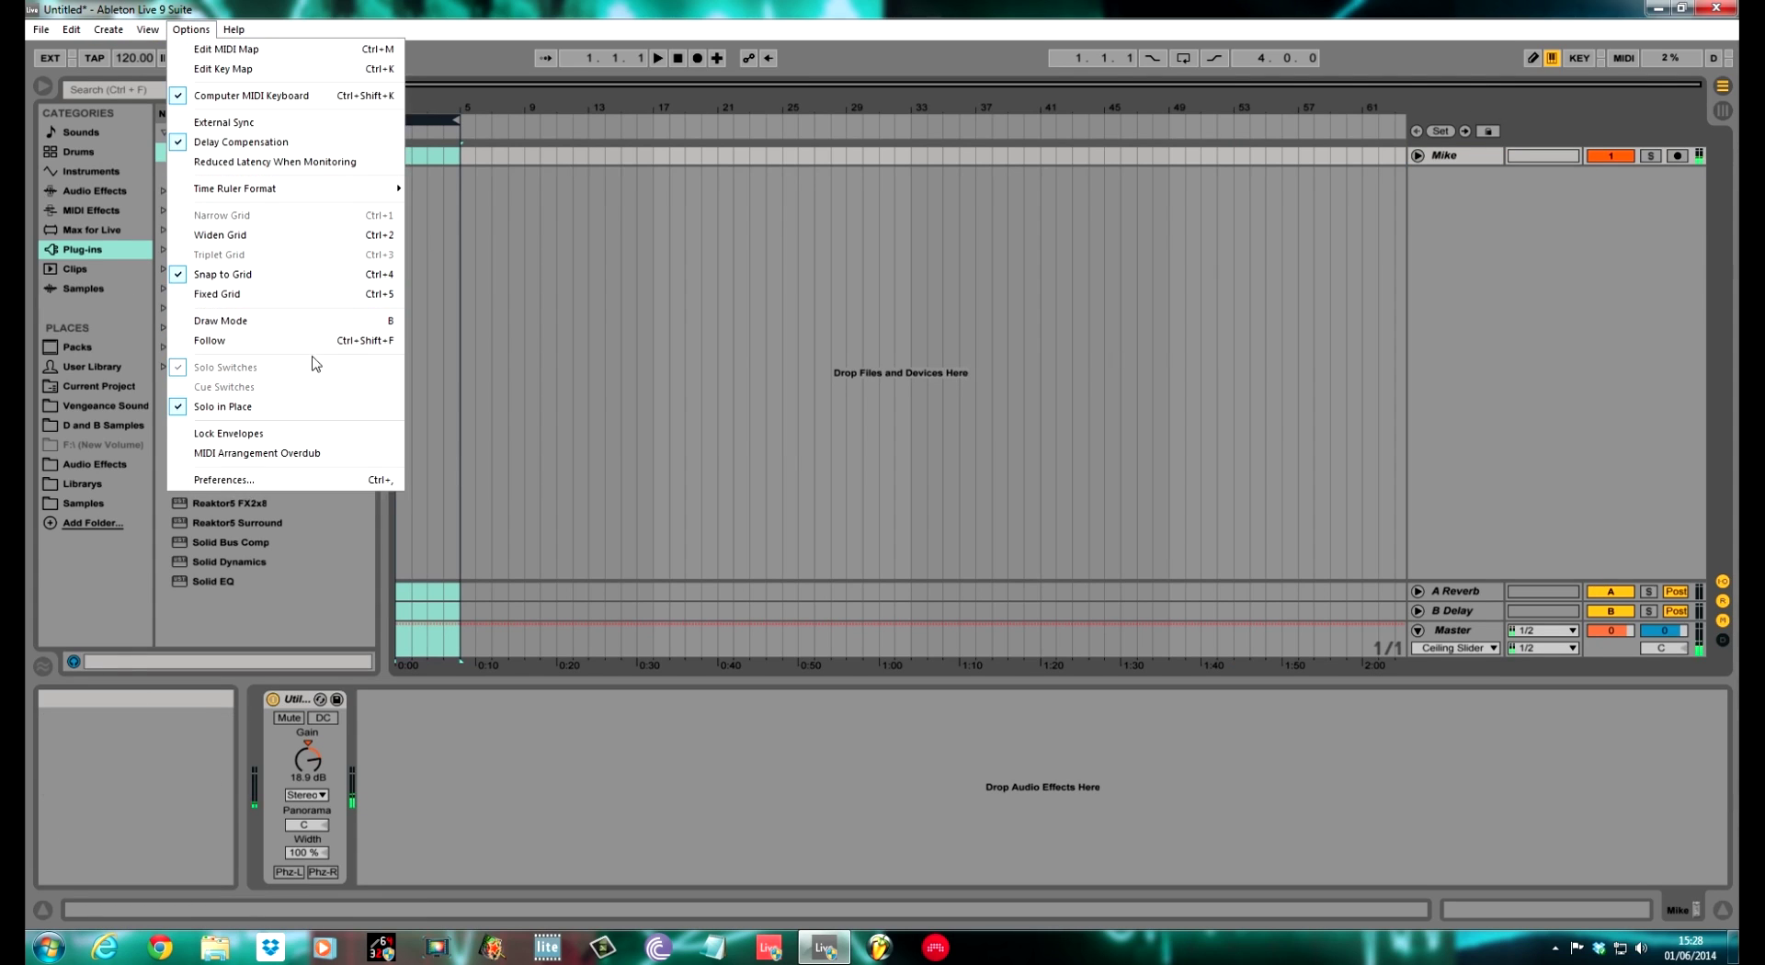
{"action": "mouse_move", "coordinate": [234, 29]}
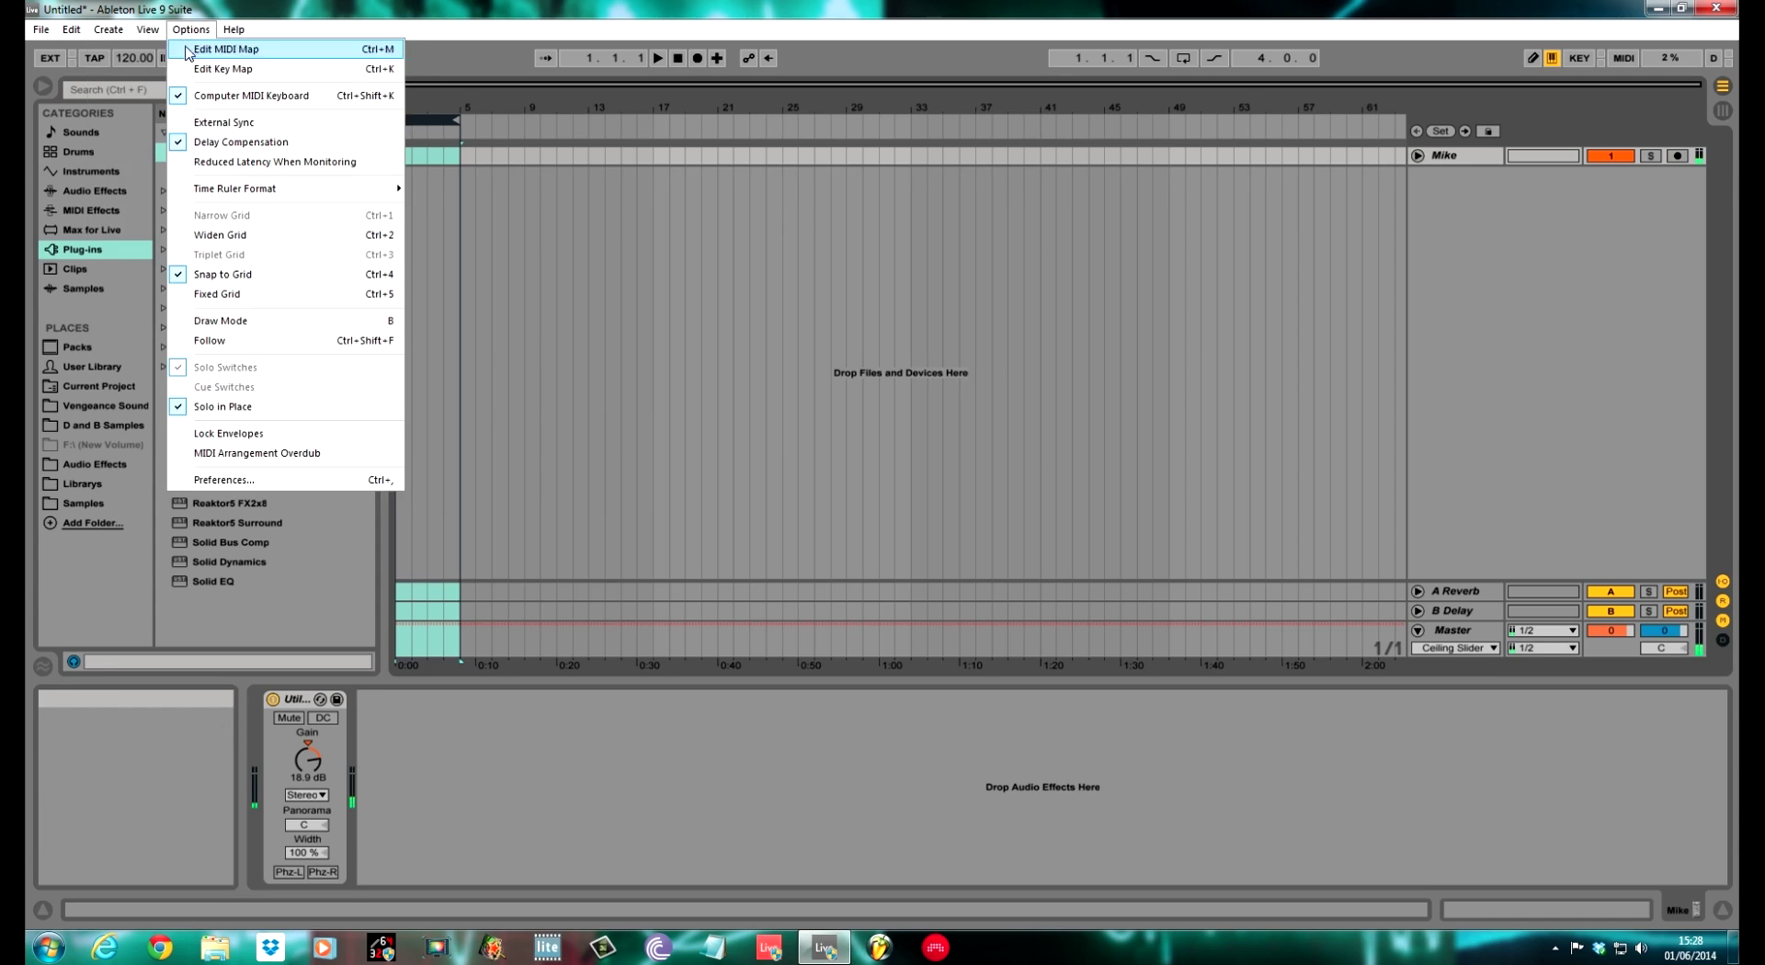
{"action": "mouse_move", "coordinate": [45, 17]}
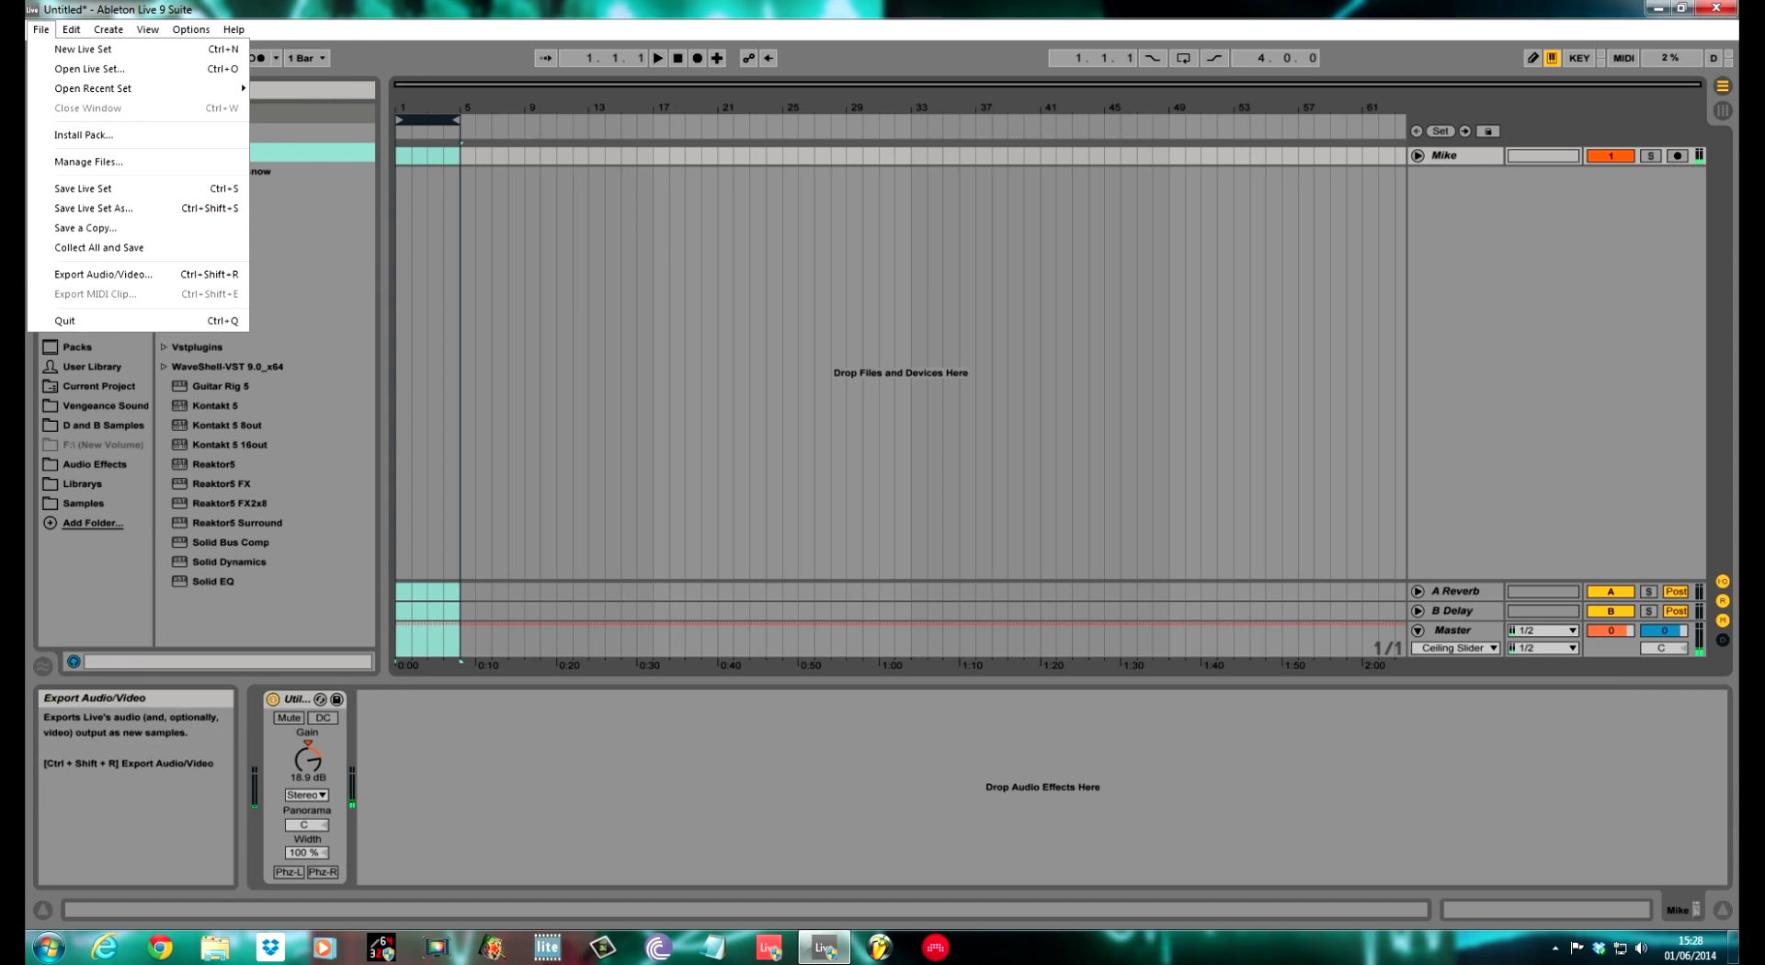
{"action": "left_click", "coordinate": [257, 477]}
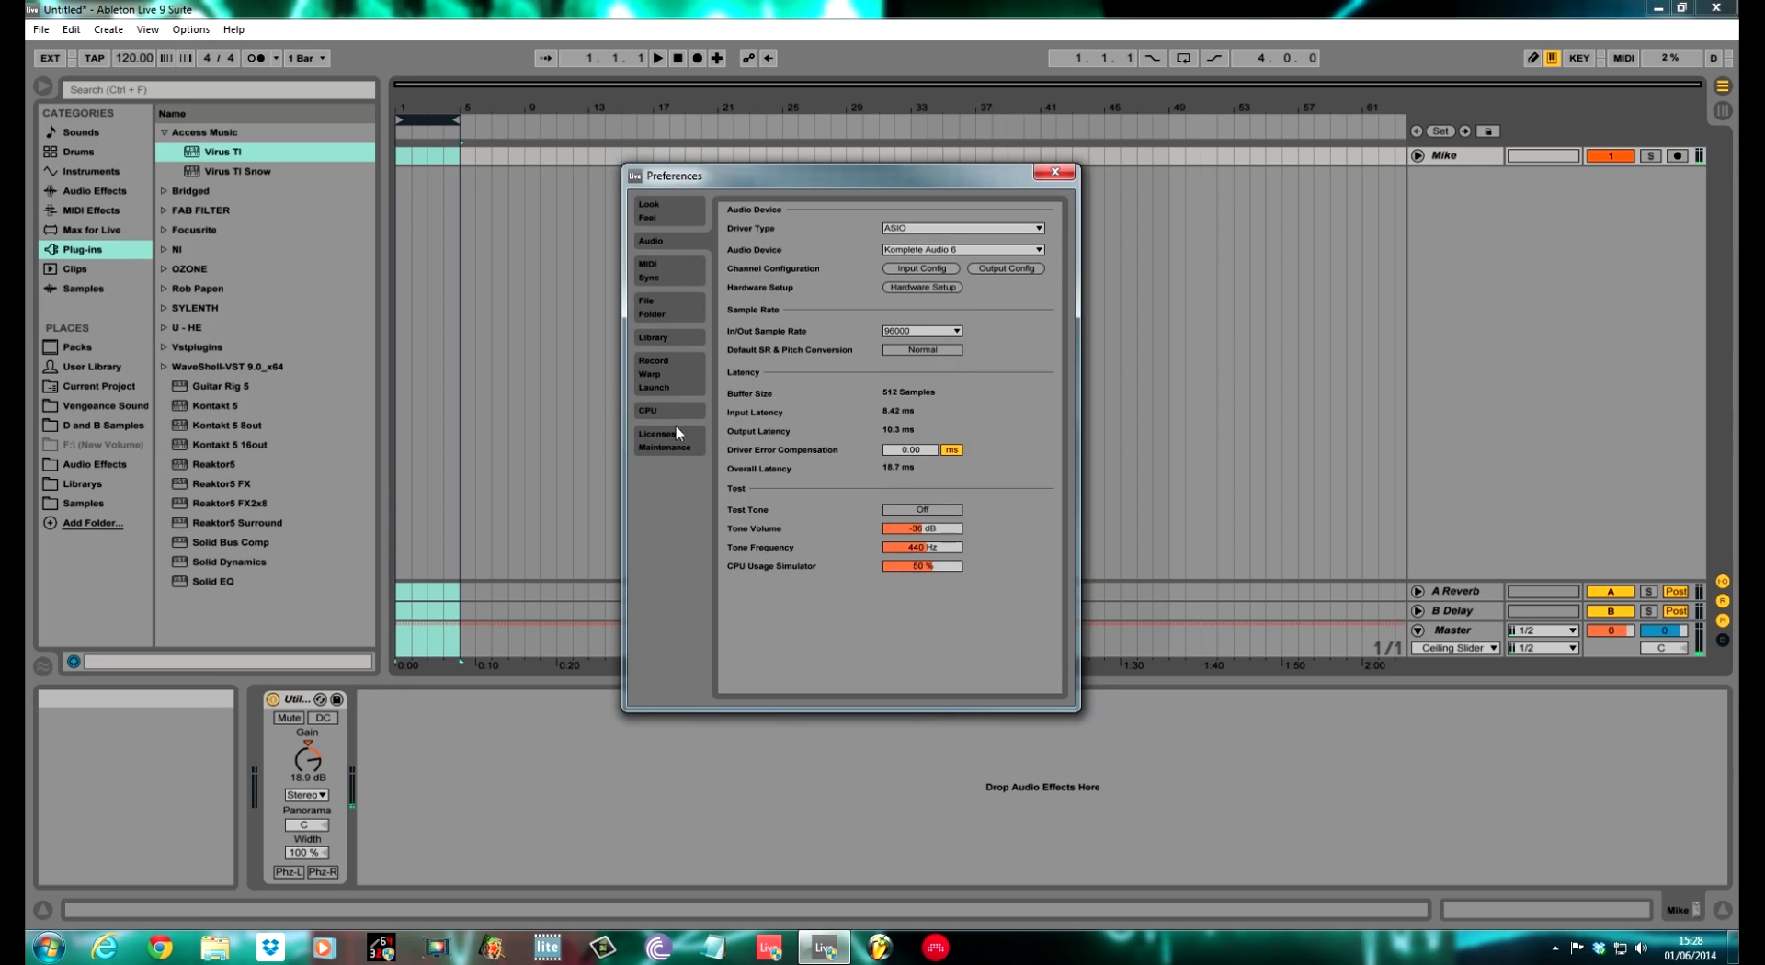
{"action": "left_click", "coordinate": [681, 268]}
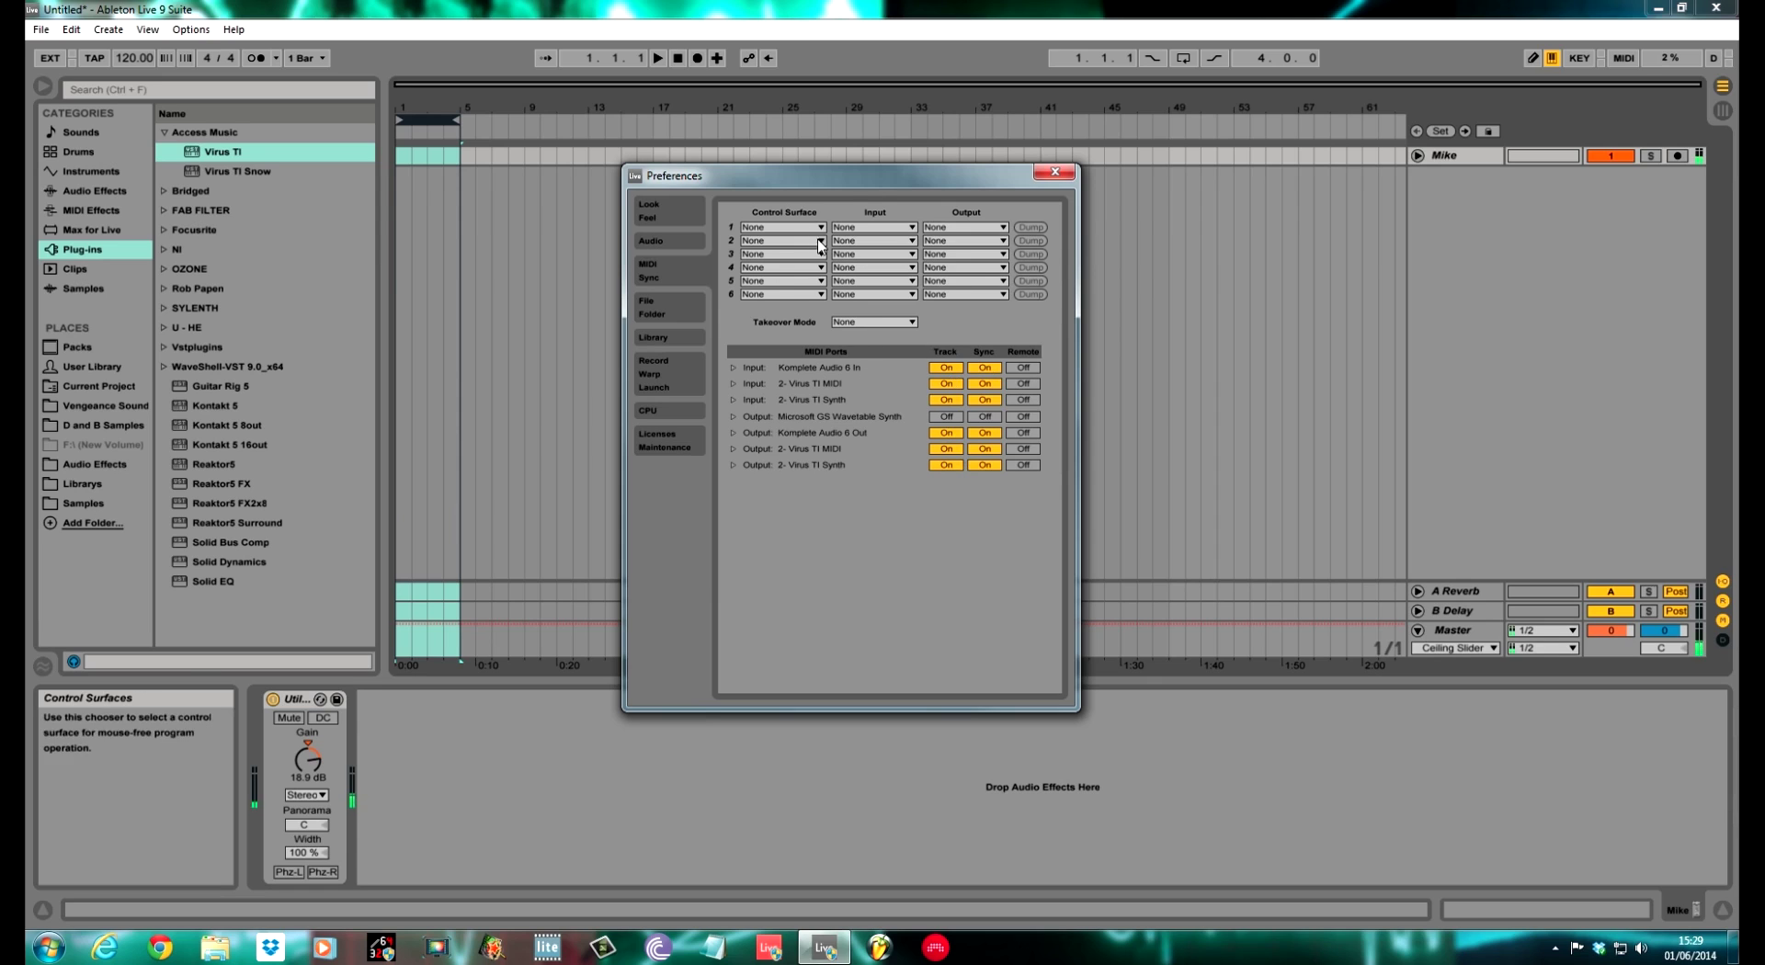
{"action": "left_click_drag", "start_coordinate": [877, 179], "coordinate": [896, 210]}
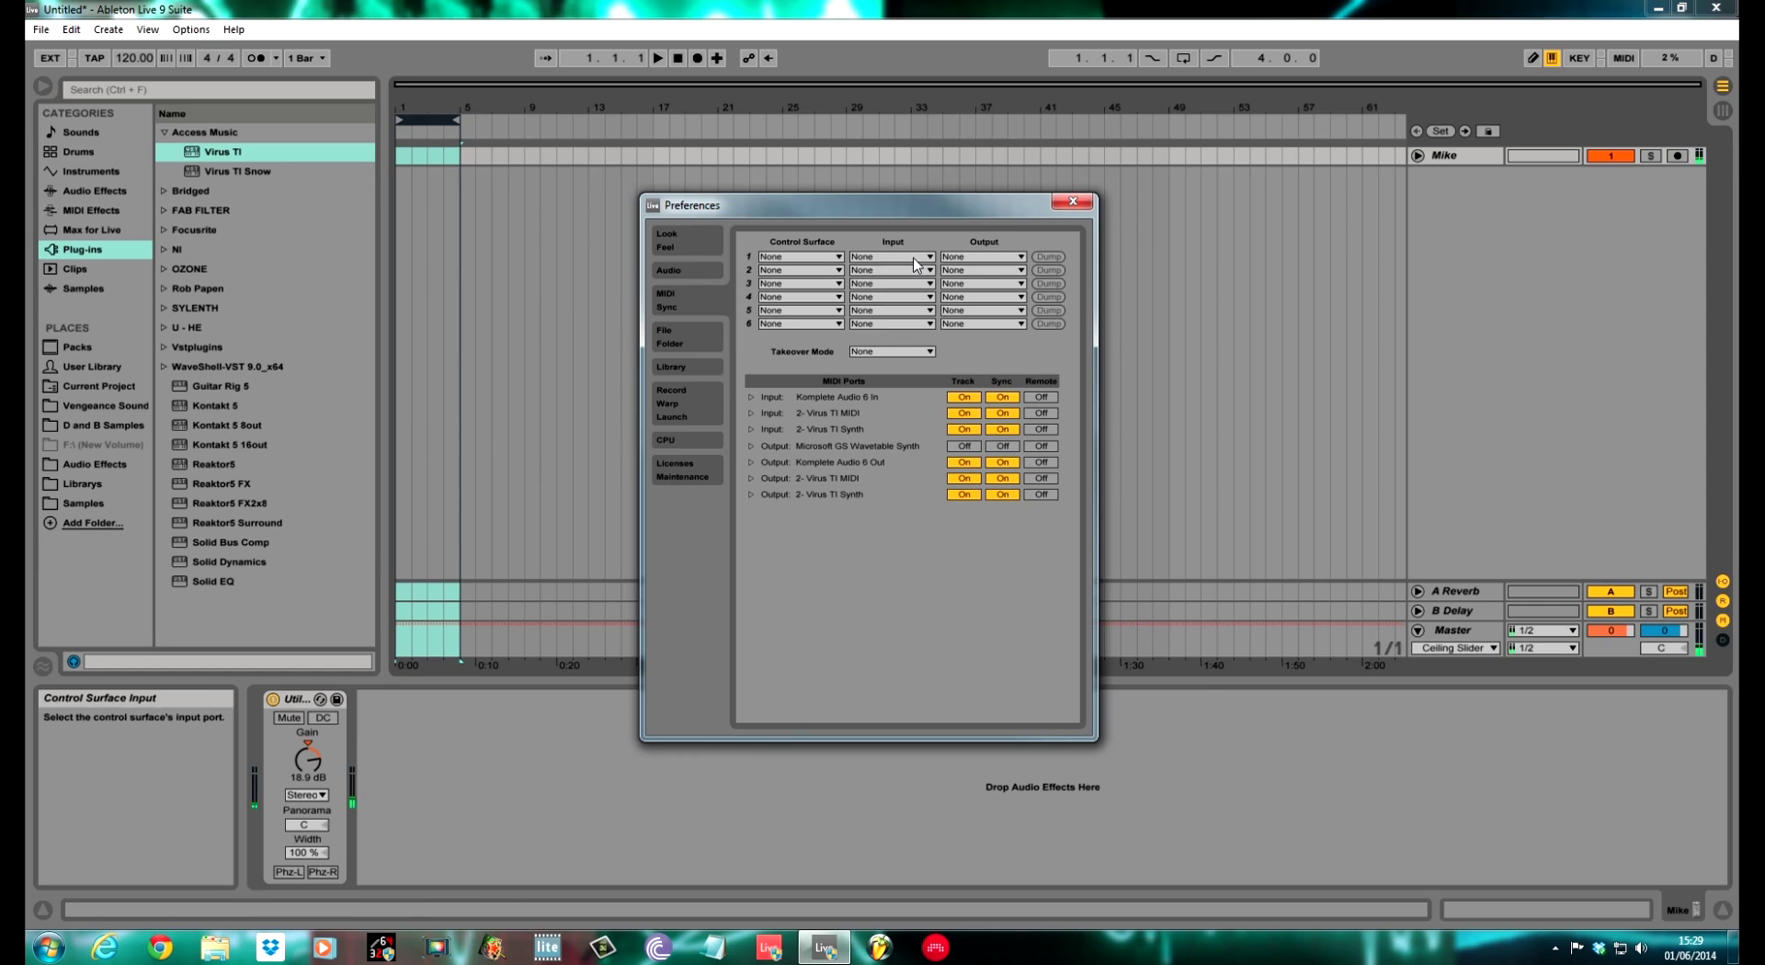
{"action": "left_click_drag", "start_coordinate": [979, 219], "coordinate": [1097, 230]}
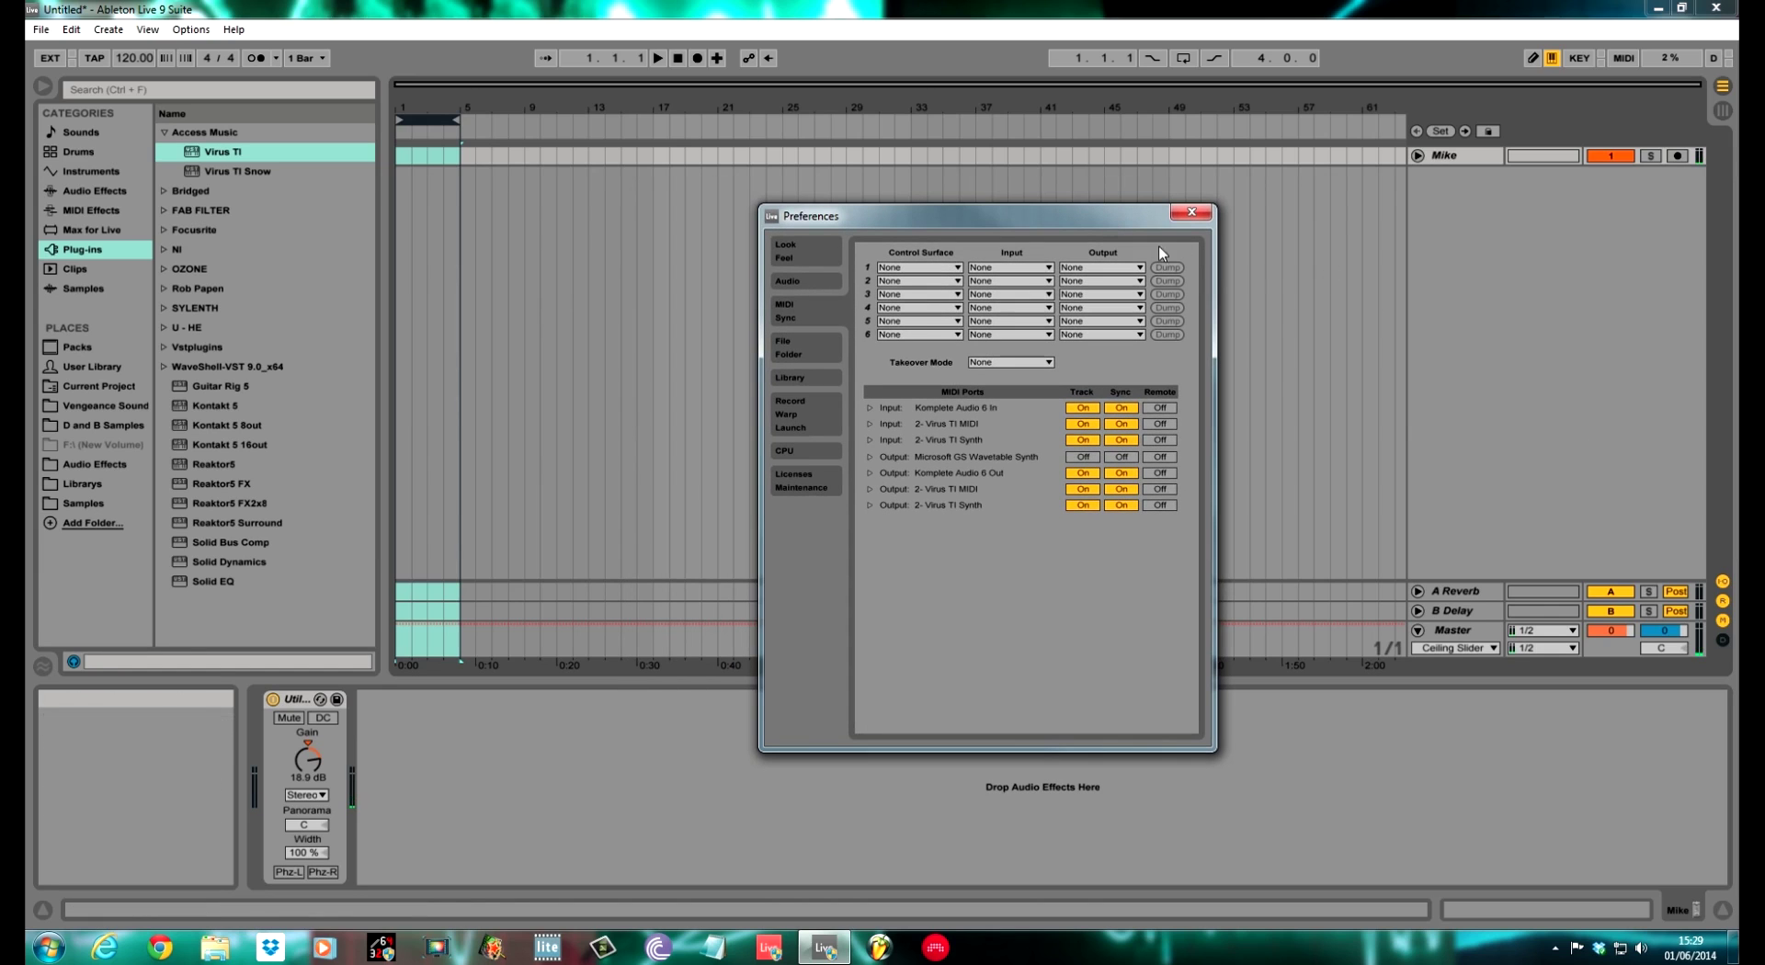
{"action": "left_click", "coordinate": [1192, 214]}
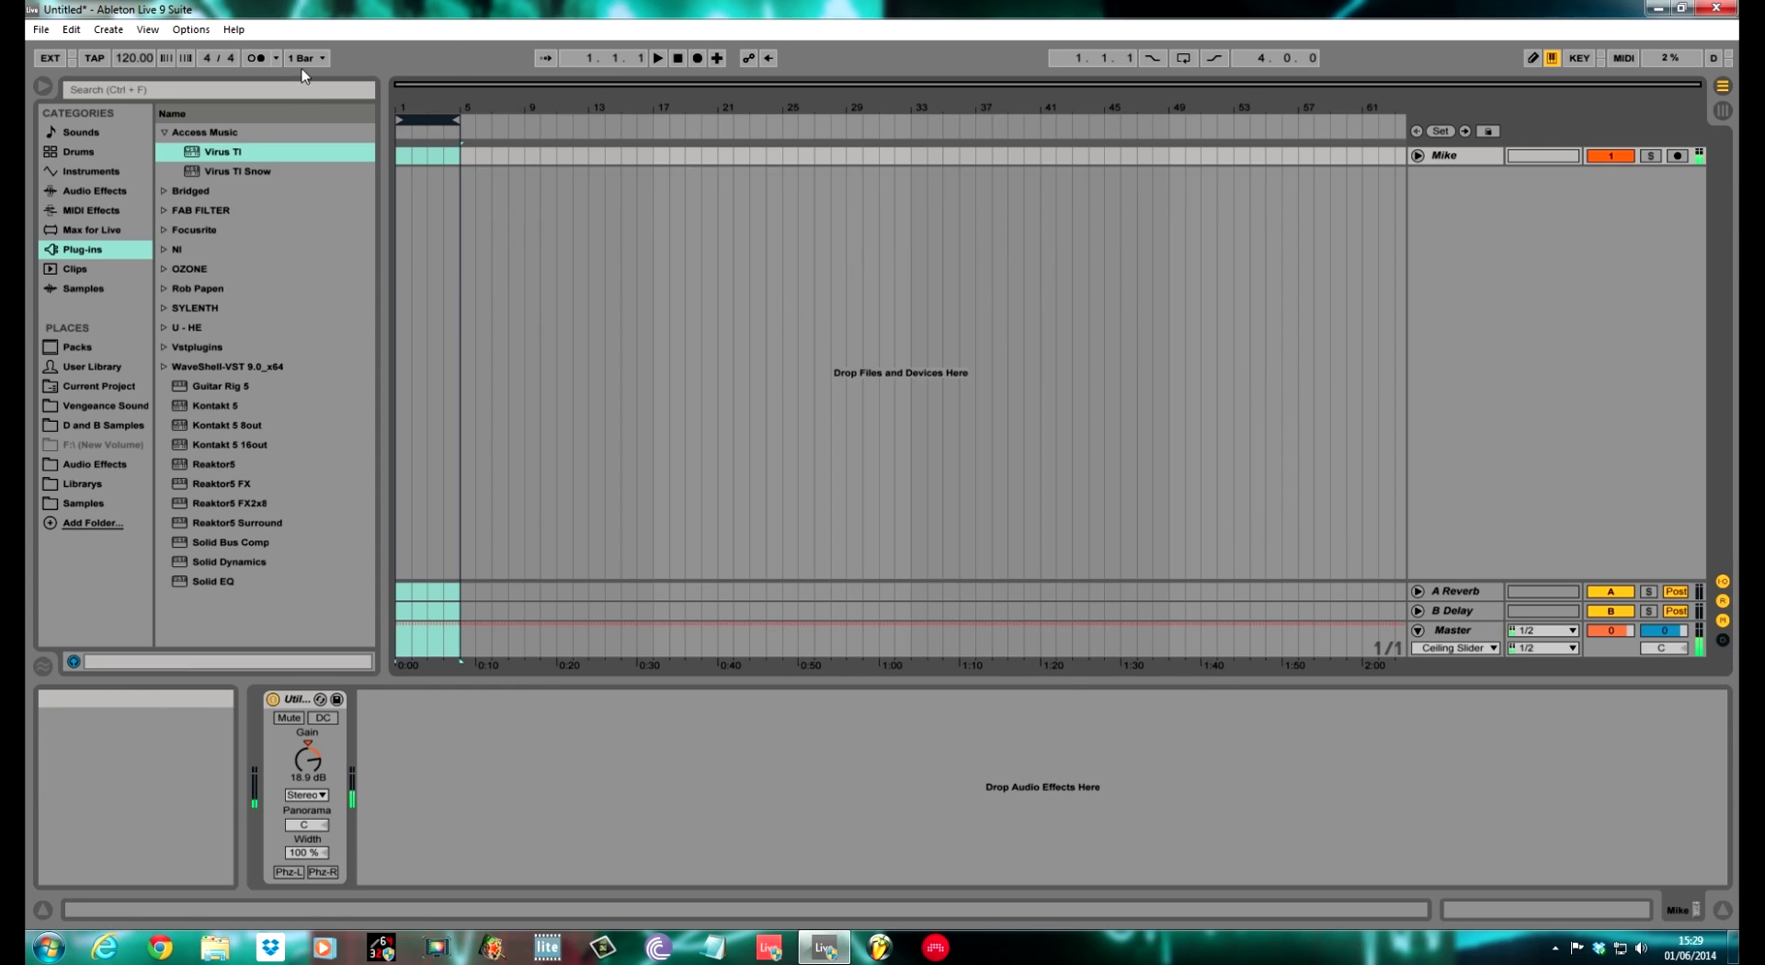
- Review the MIDI settings in Options > Preferences, then close the Preferences window
{"action": "left_click", "coordinate": [192, 31]}
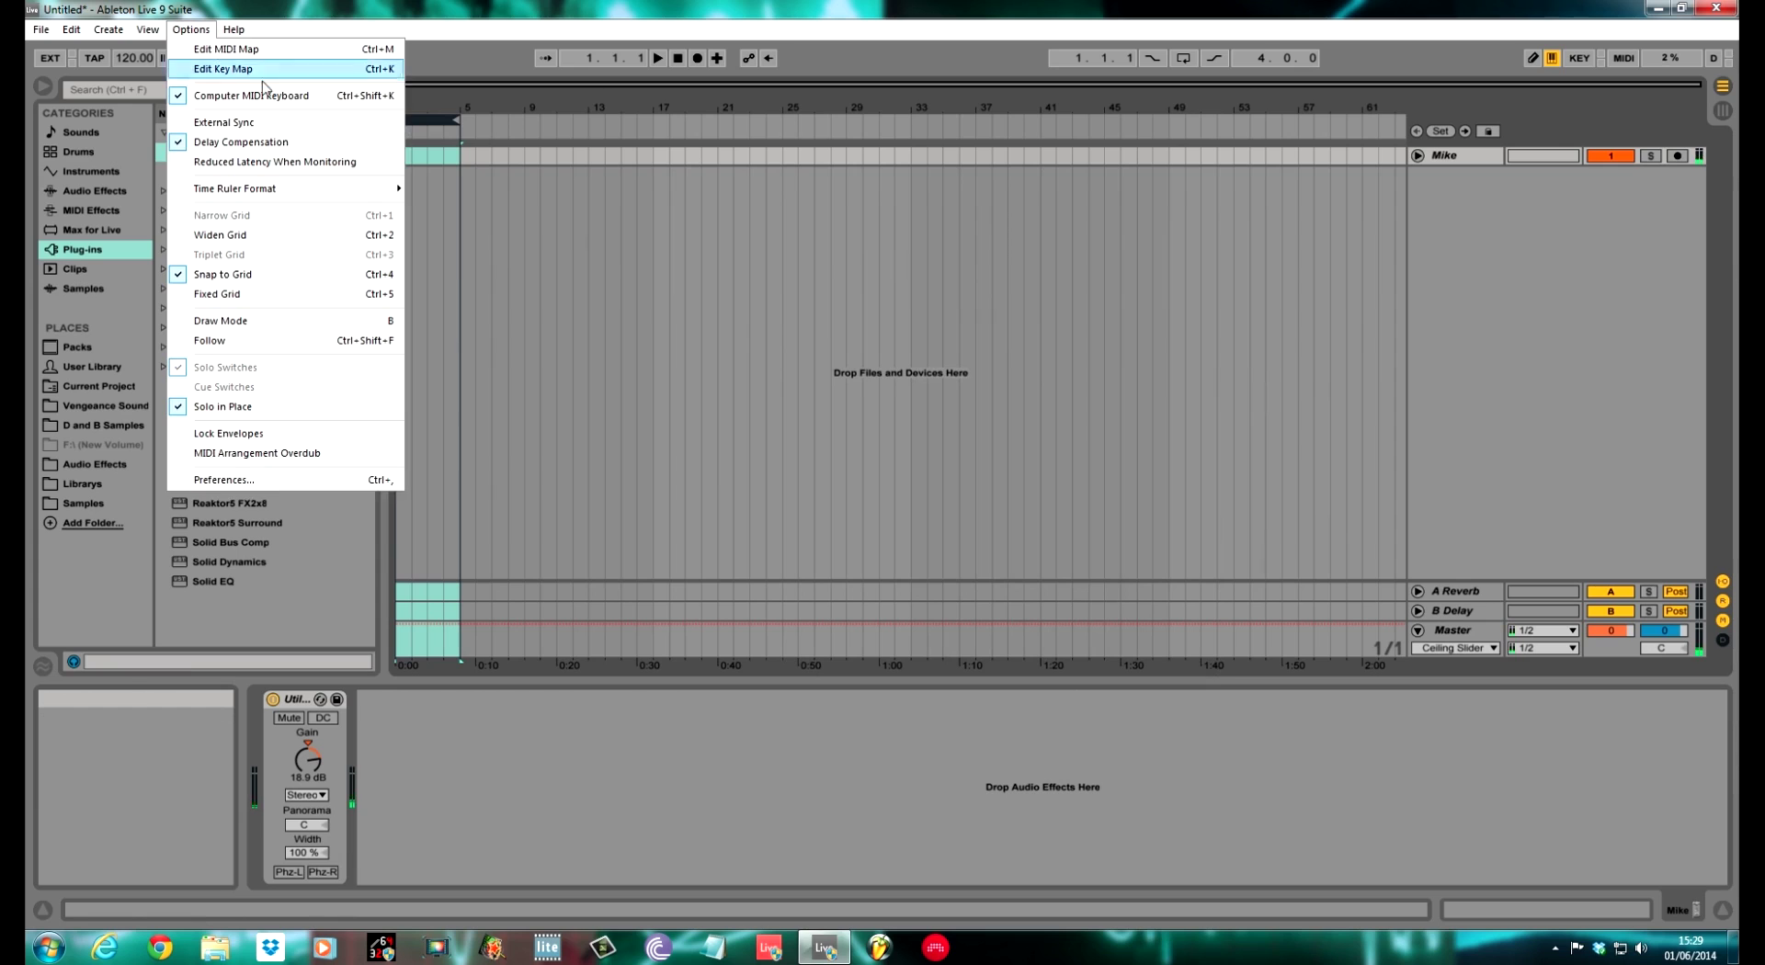
{"action": "left_click", "coordinate": [223, 480]}
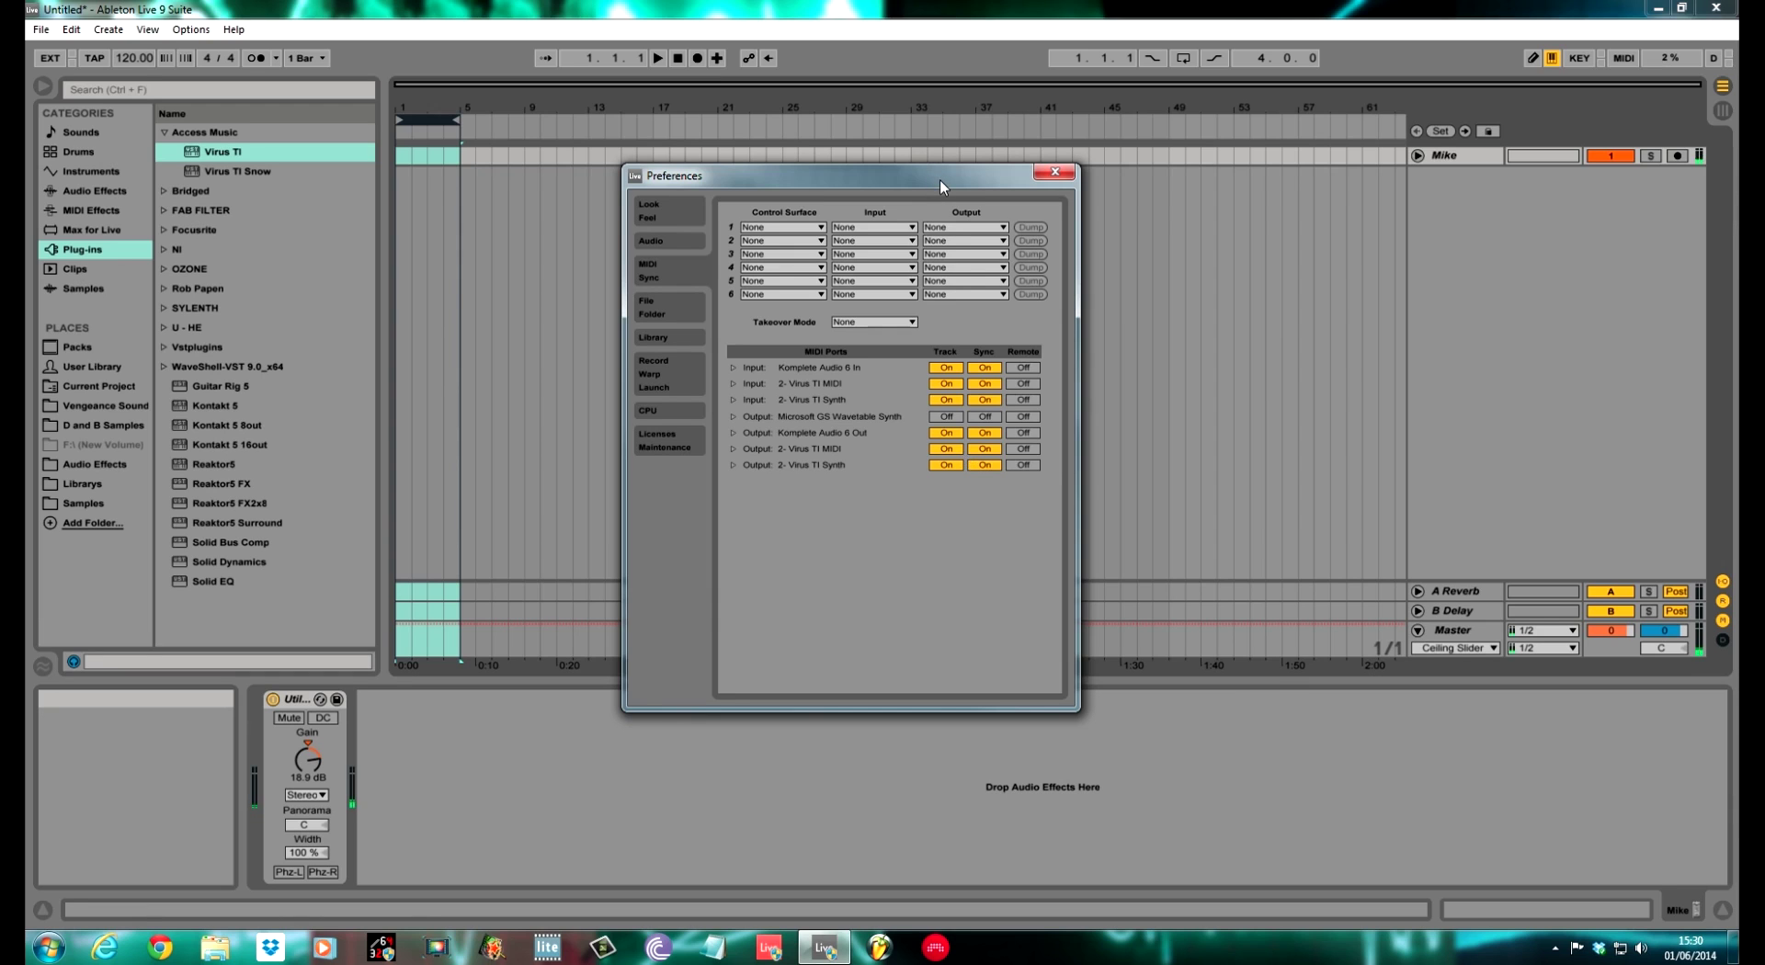
{"action": "left_click_drag", "start_coordinate": [939, 180], "coordinate": [985, 217]}
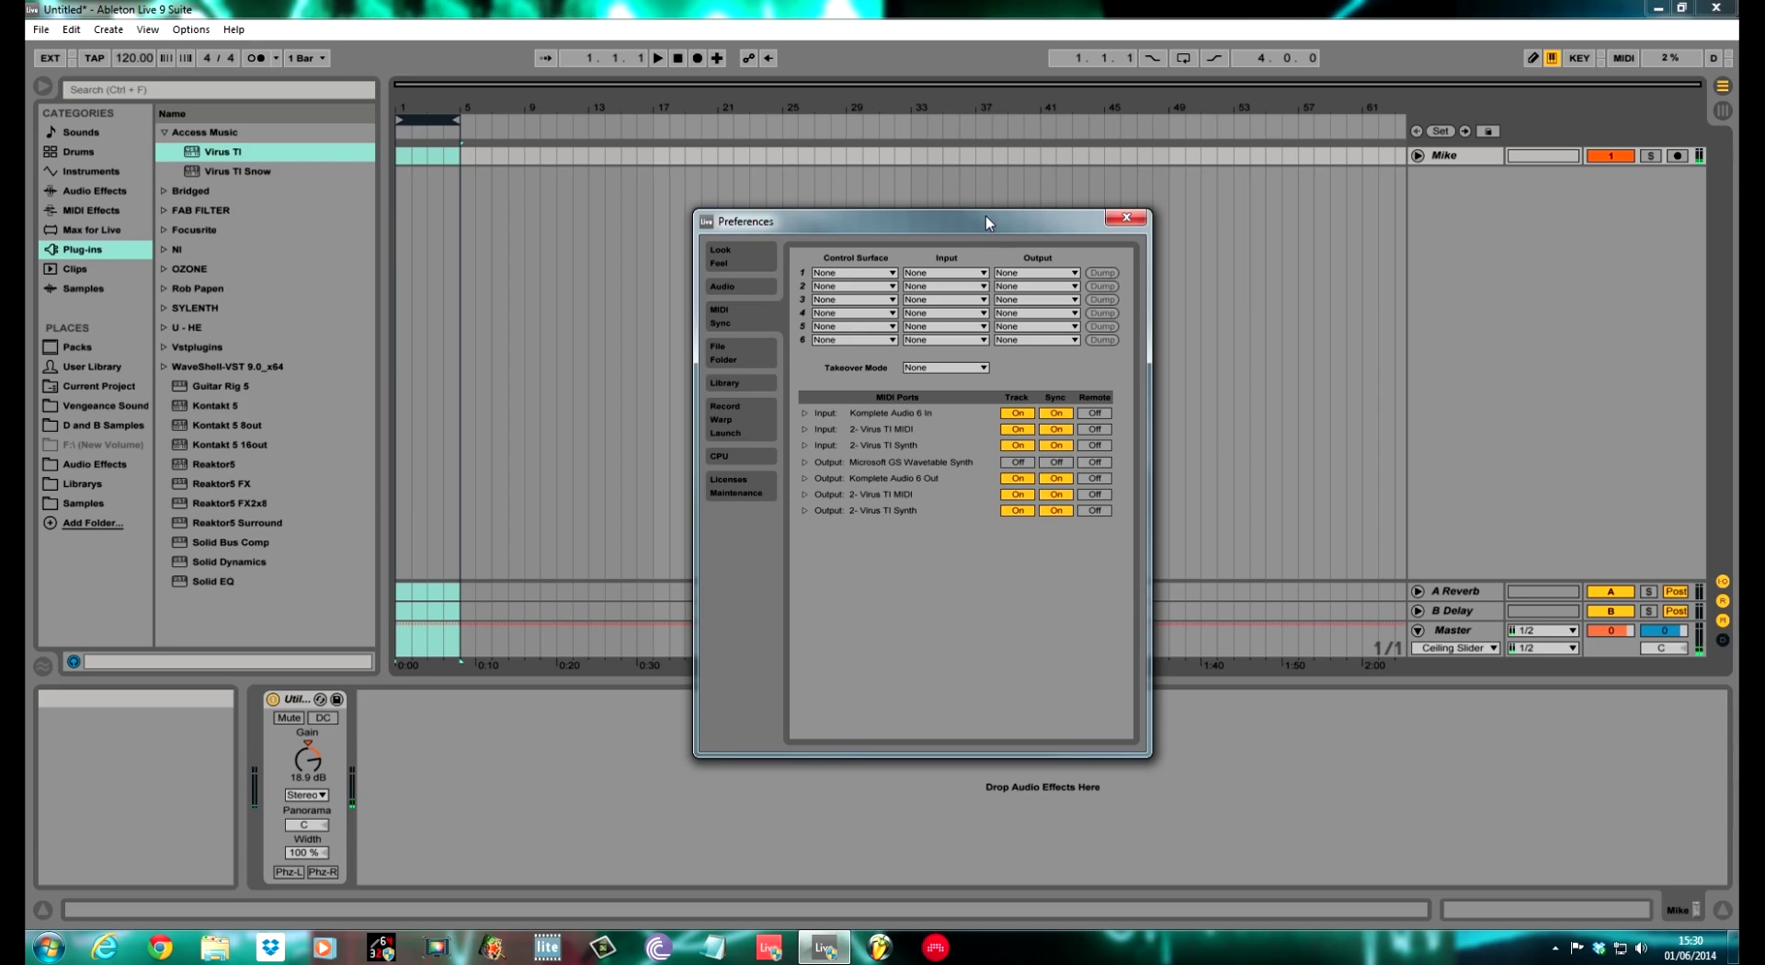
{"action": "mouse_move", "coordinate": [979, 220]}
{"action": "left_mouse_down"}
{"action": "mouse_move", "coordinate": [1008, 182]}
{"action": "mouse_move", "coordinate": [976, 227]}
{"action": "mouse_move", "coordinate": [1001, 185]}
{"action": "mouse_move", "coordinate": [989, 200]}
{"action": "left_mouse_up"}
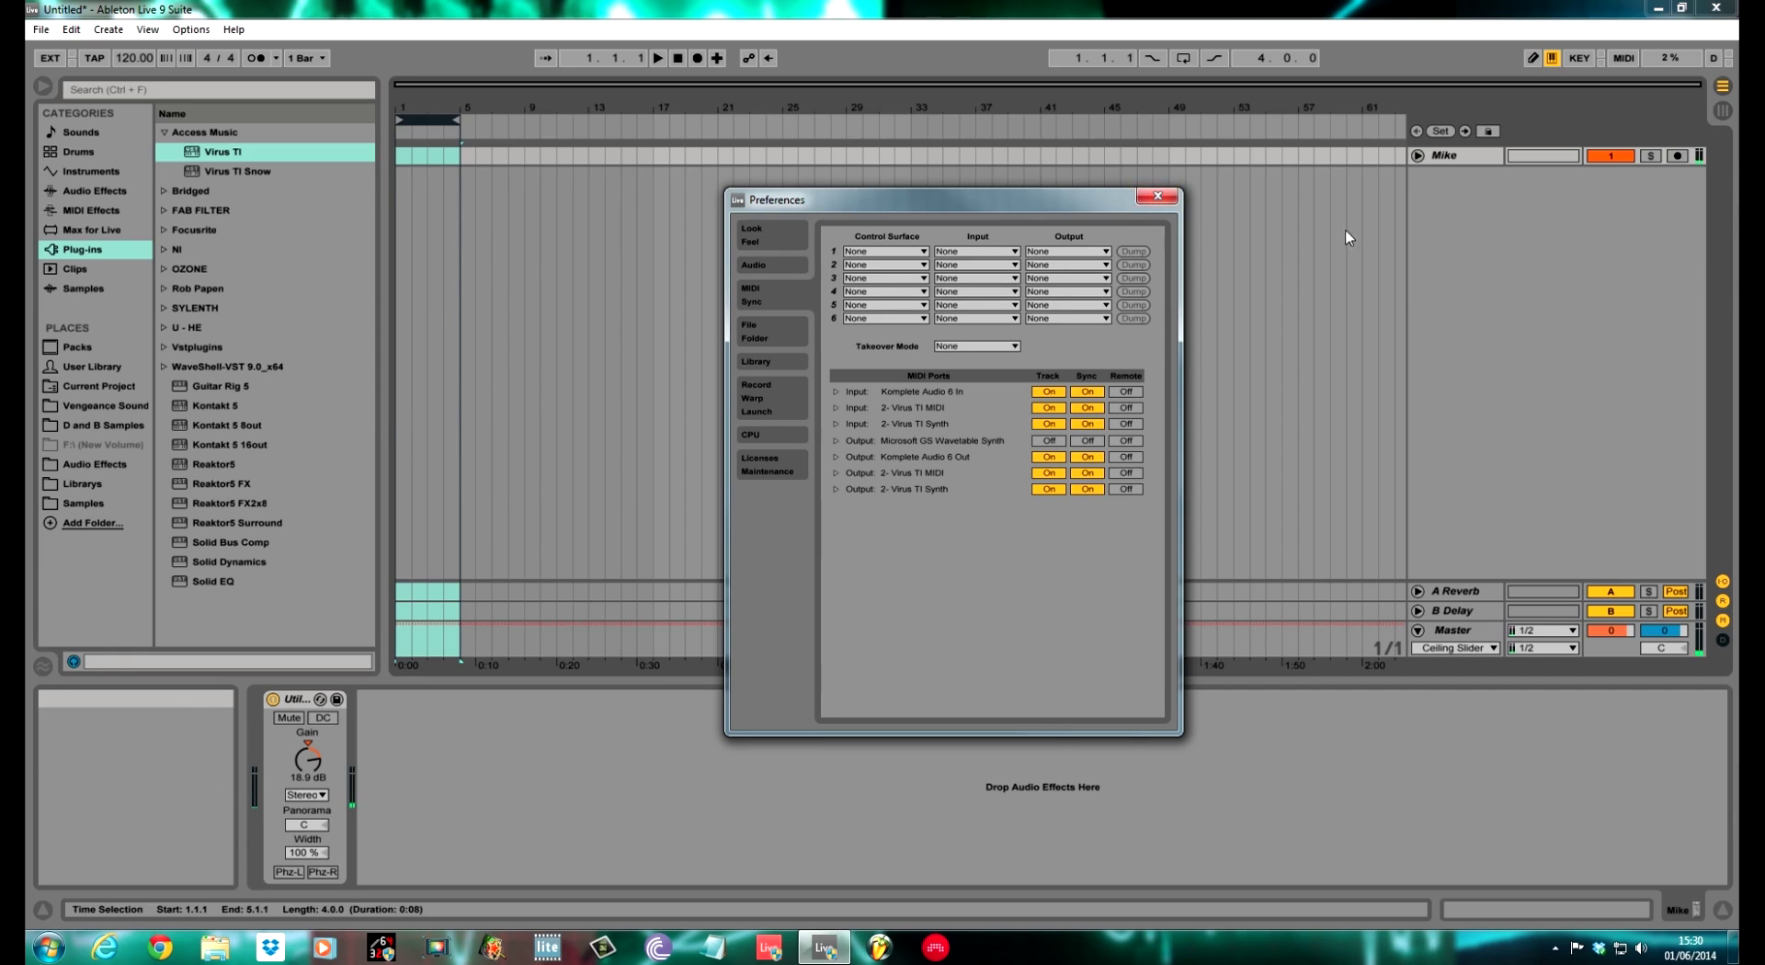
{"action": "left_click", "coordinate": [1154, 198]}
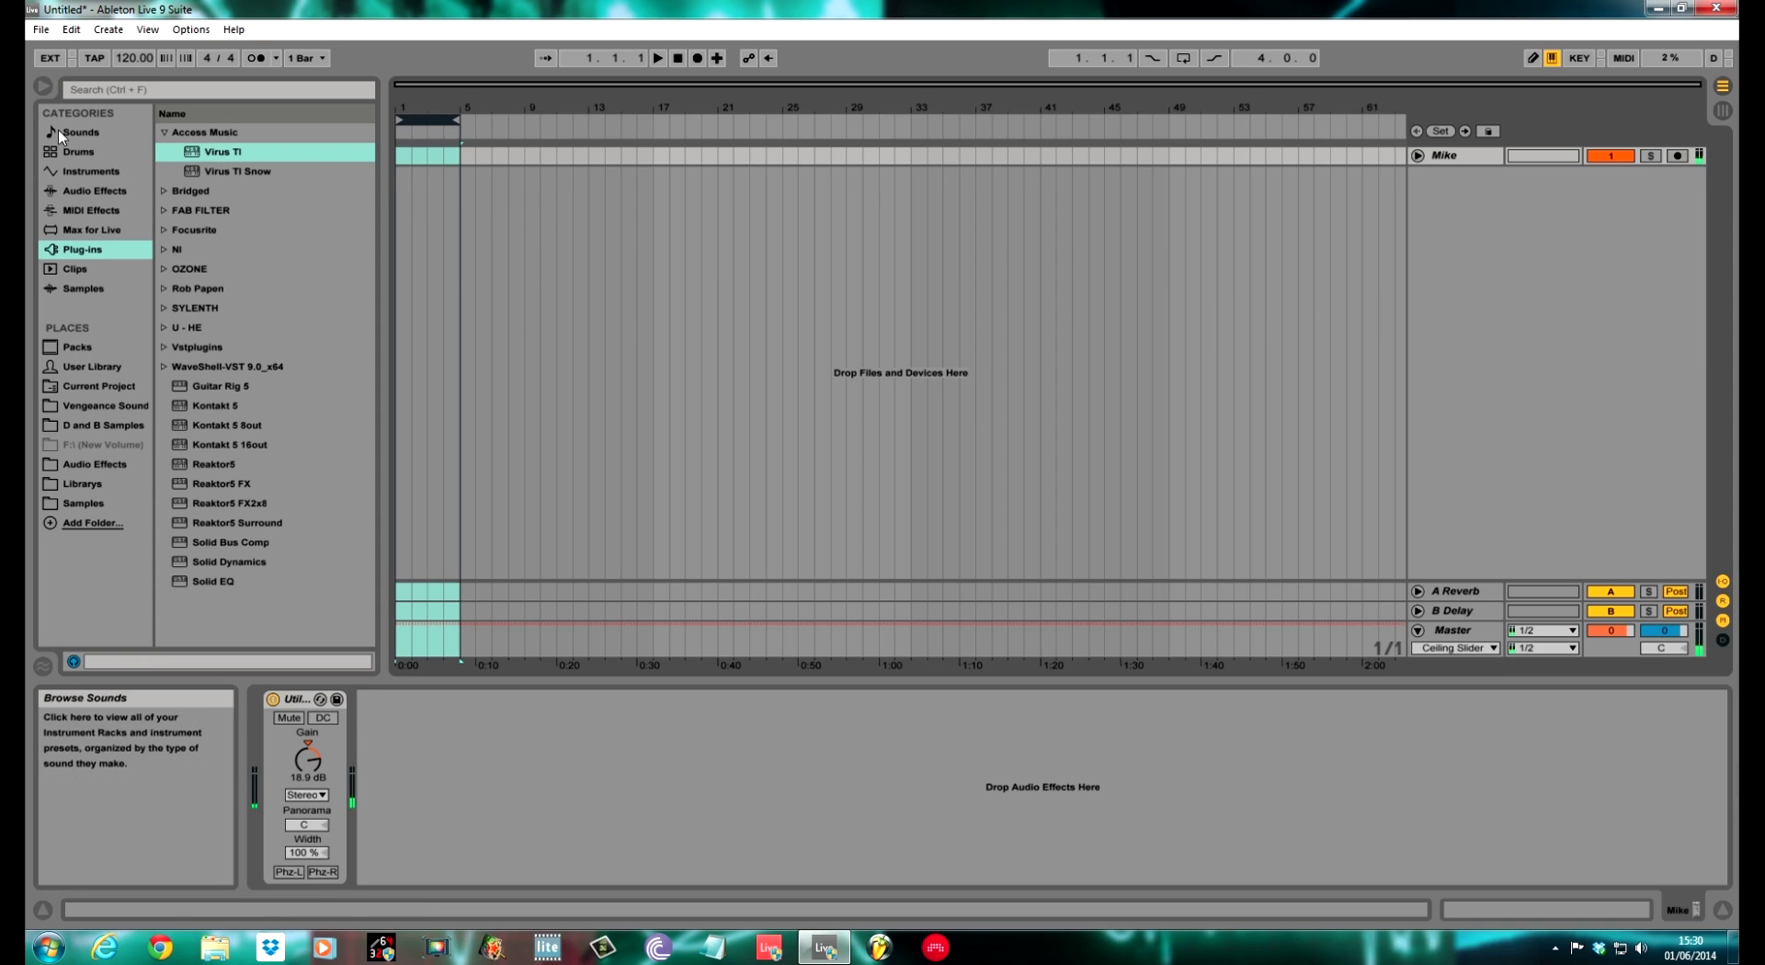
- Drag Virus TI from Plug-ins > Access Music into the Arrangement as a MIDI track
{"action": "left_click", "coordinate": [163, 133]}
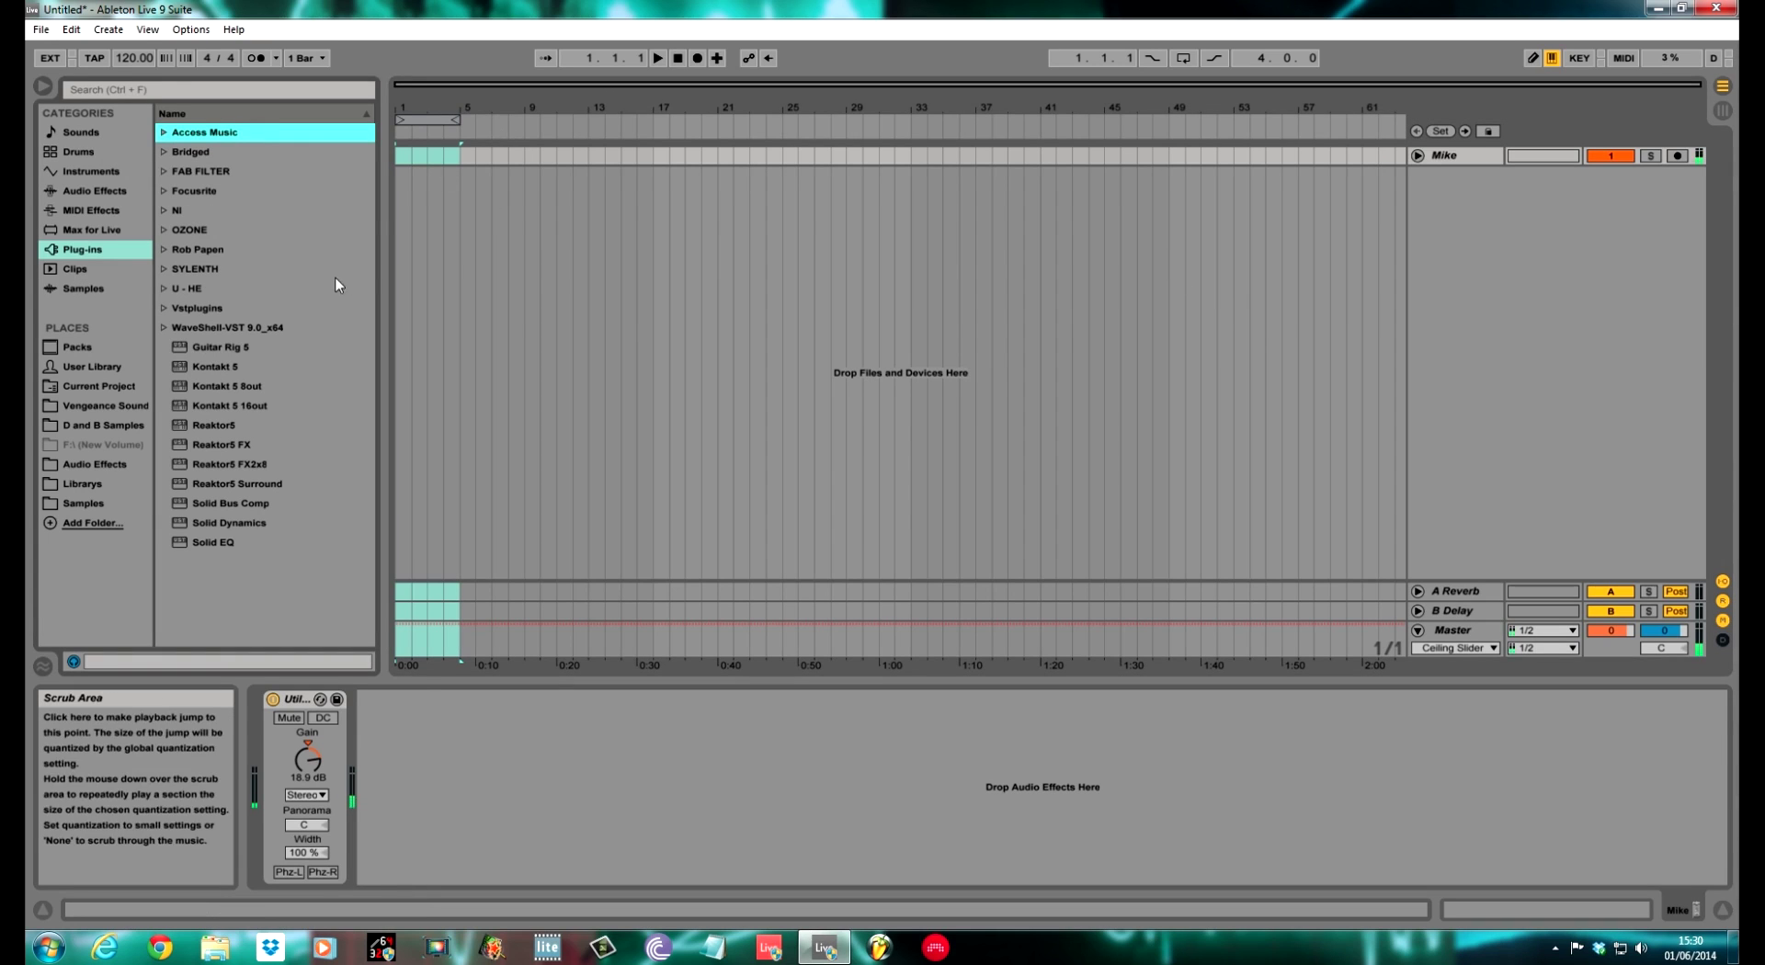
{"action": "left_click", "coordinate": [164, 134]}
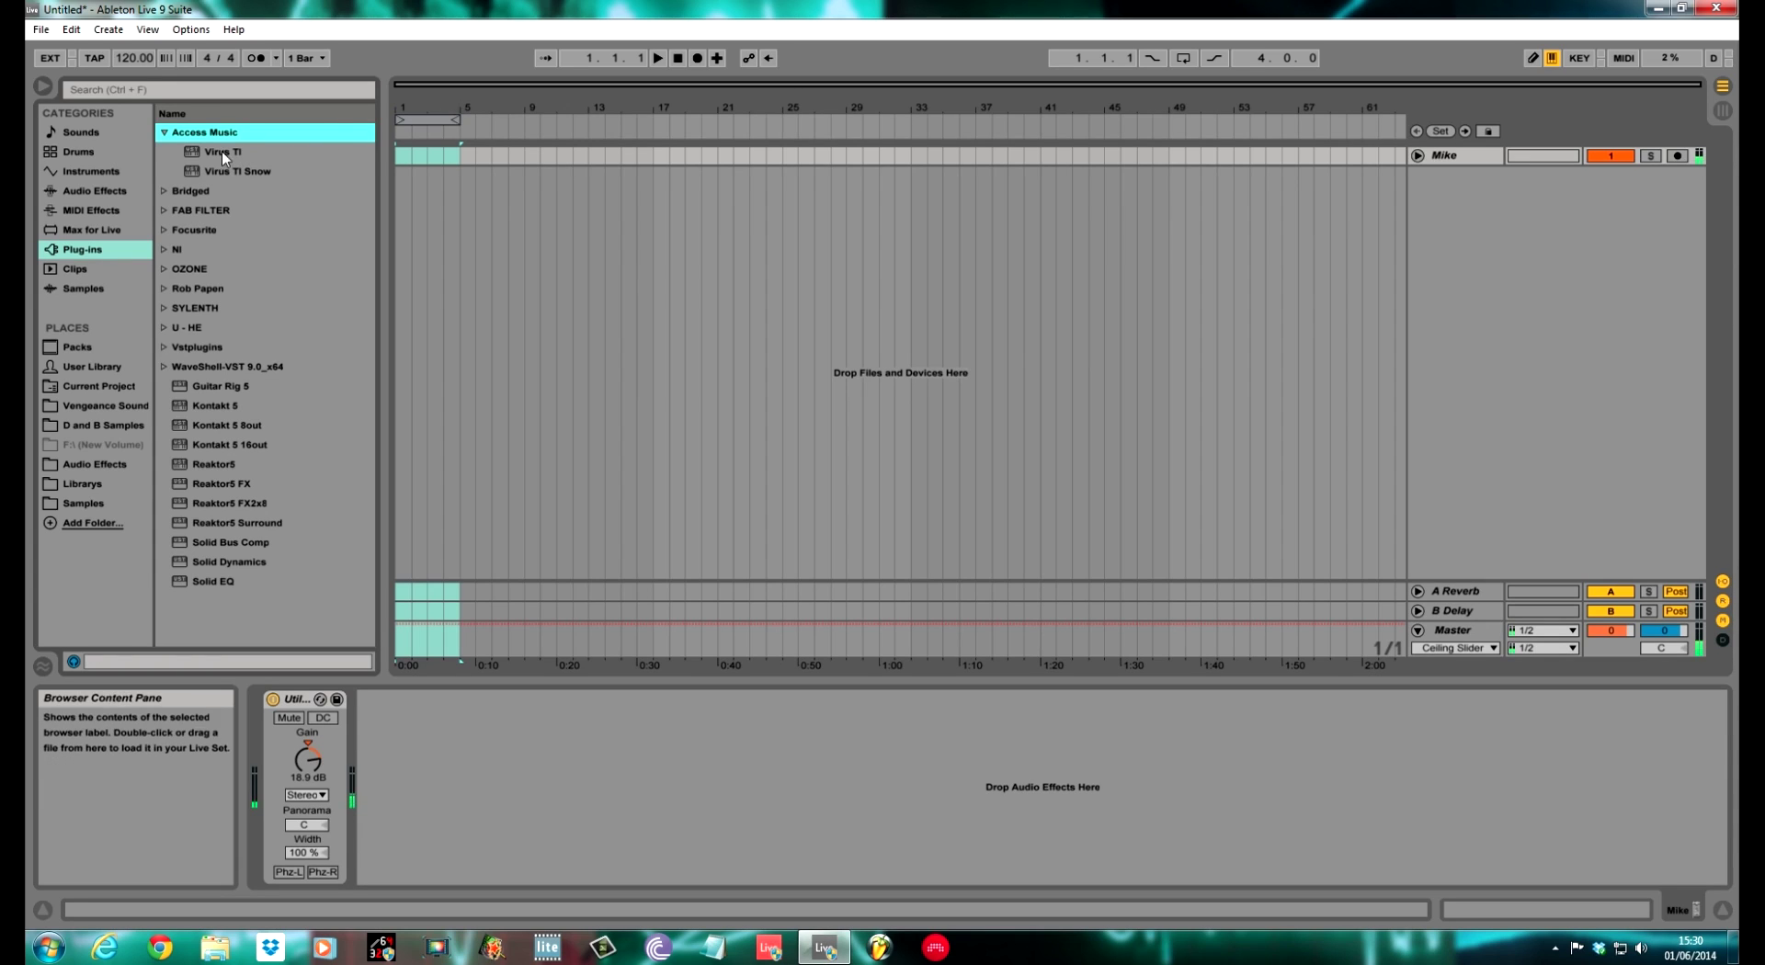
{"action": "left_click_drag", "start_coordinate": [222, 151], "coordinate": [1475, 202]}
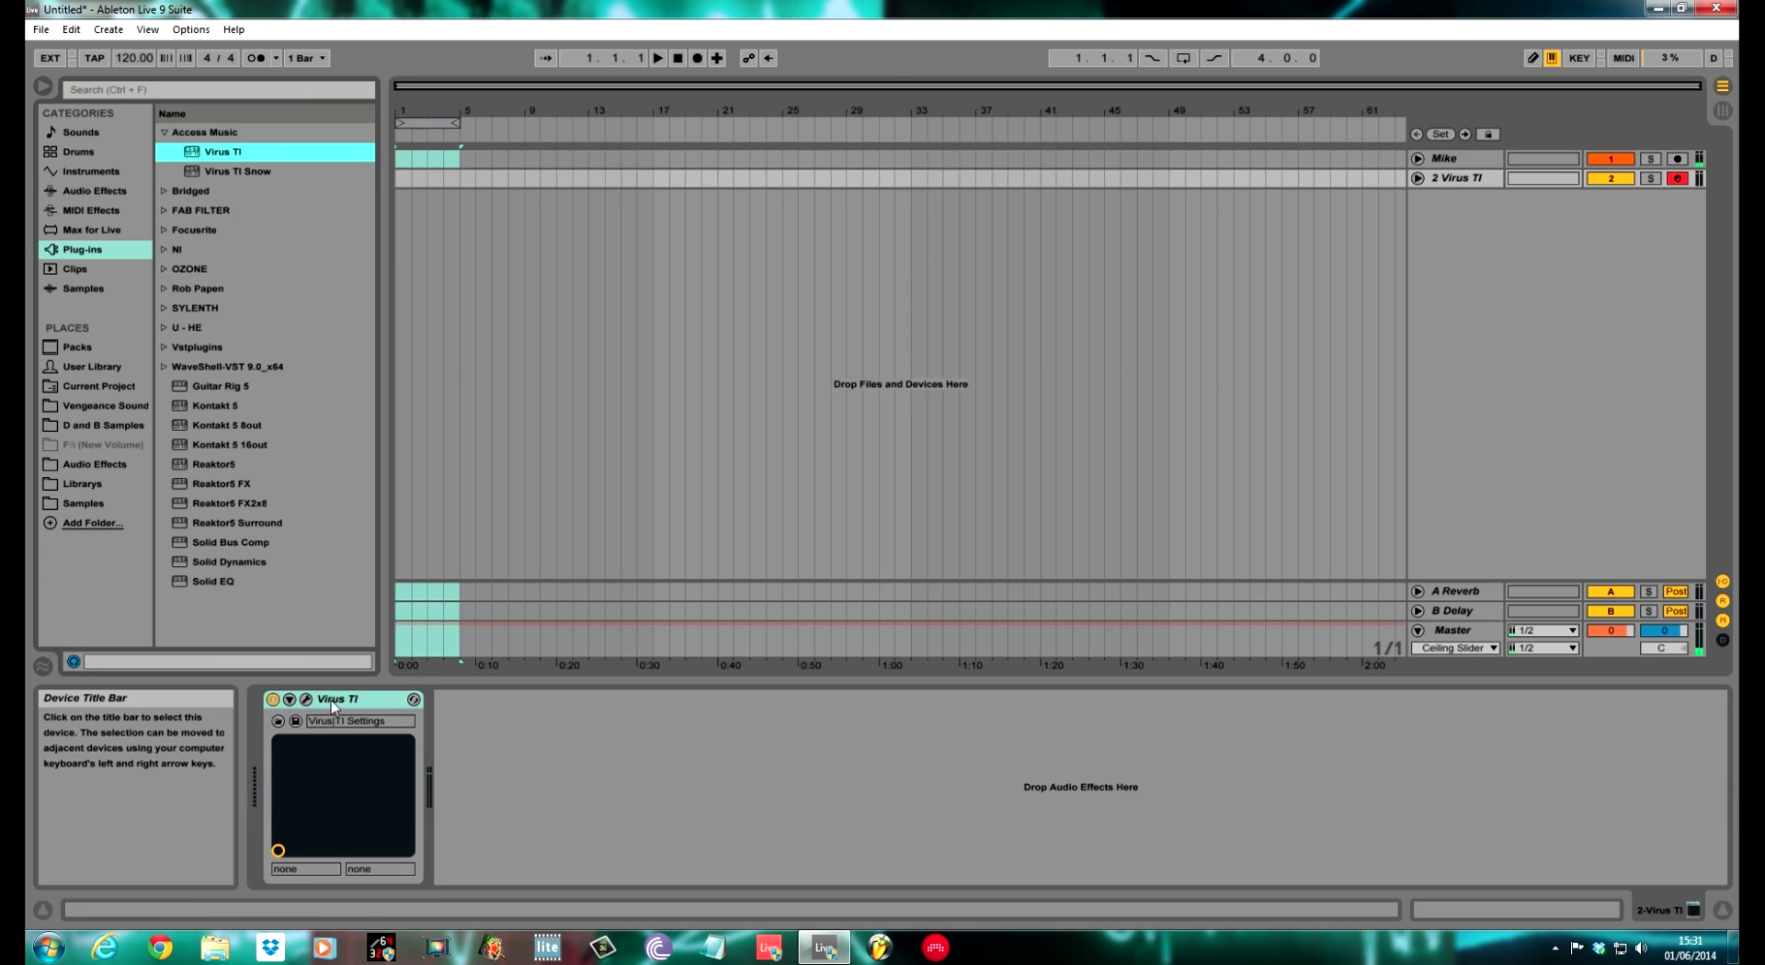
- Open the Virus TI editor past its welcome and Setup Guide pages and select part 2
{"action": "left_click", "coordinate": [306, 699]}
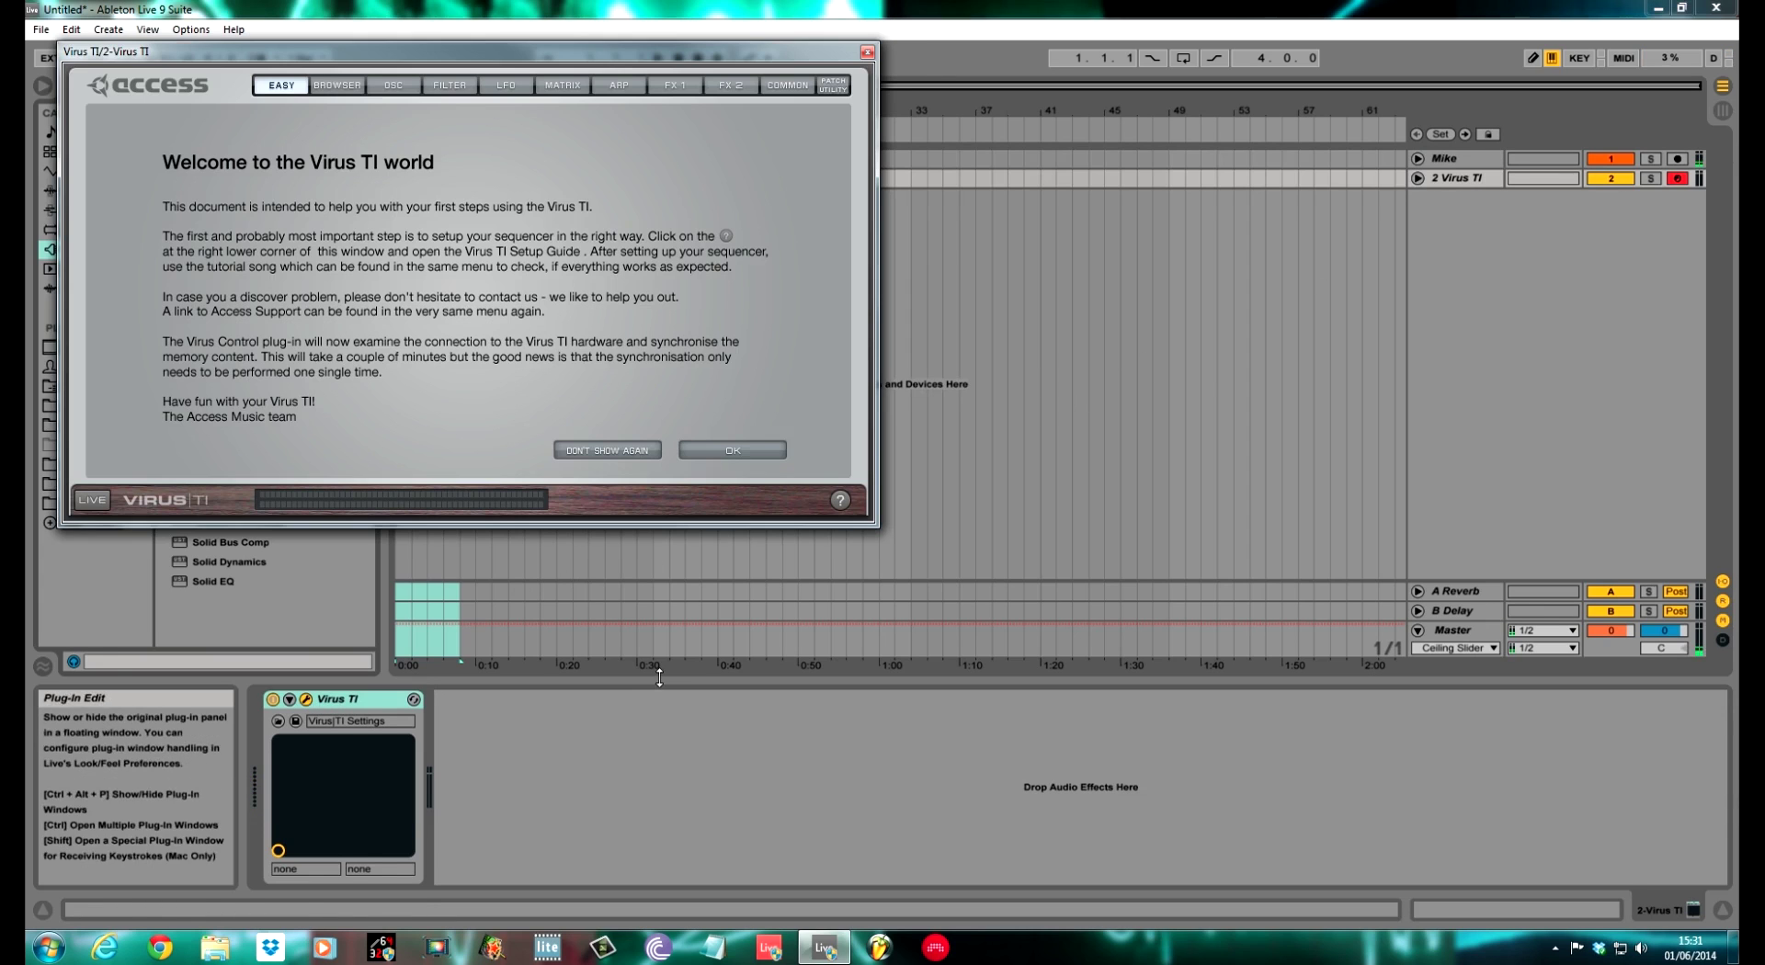
{"action": "left_click", "coordinate": [729, 450]}
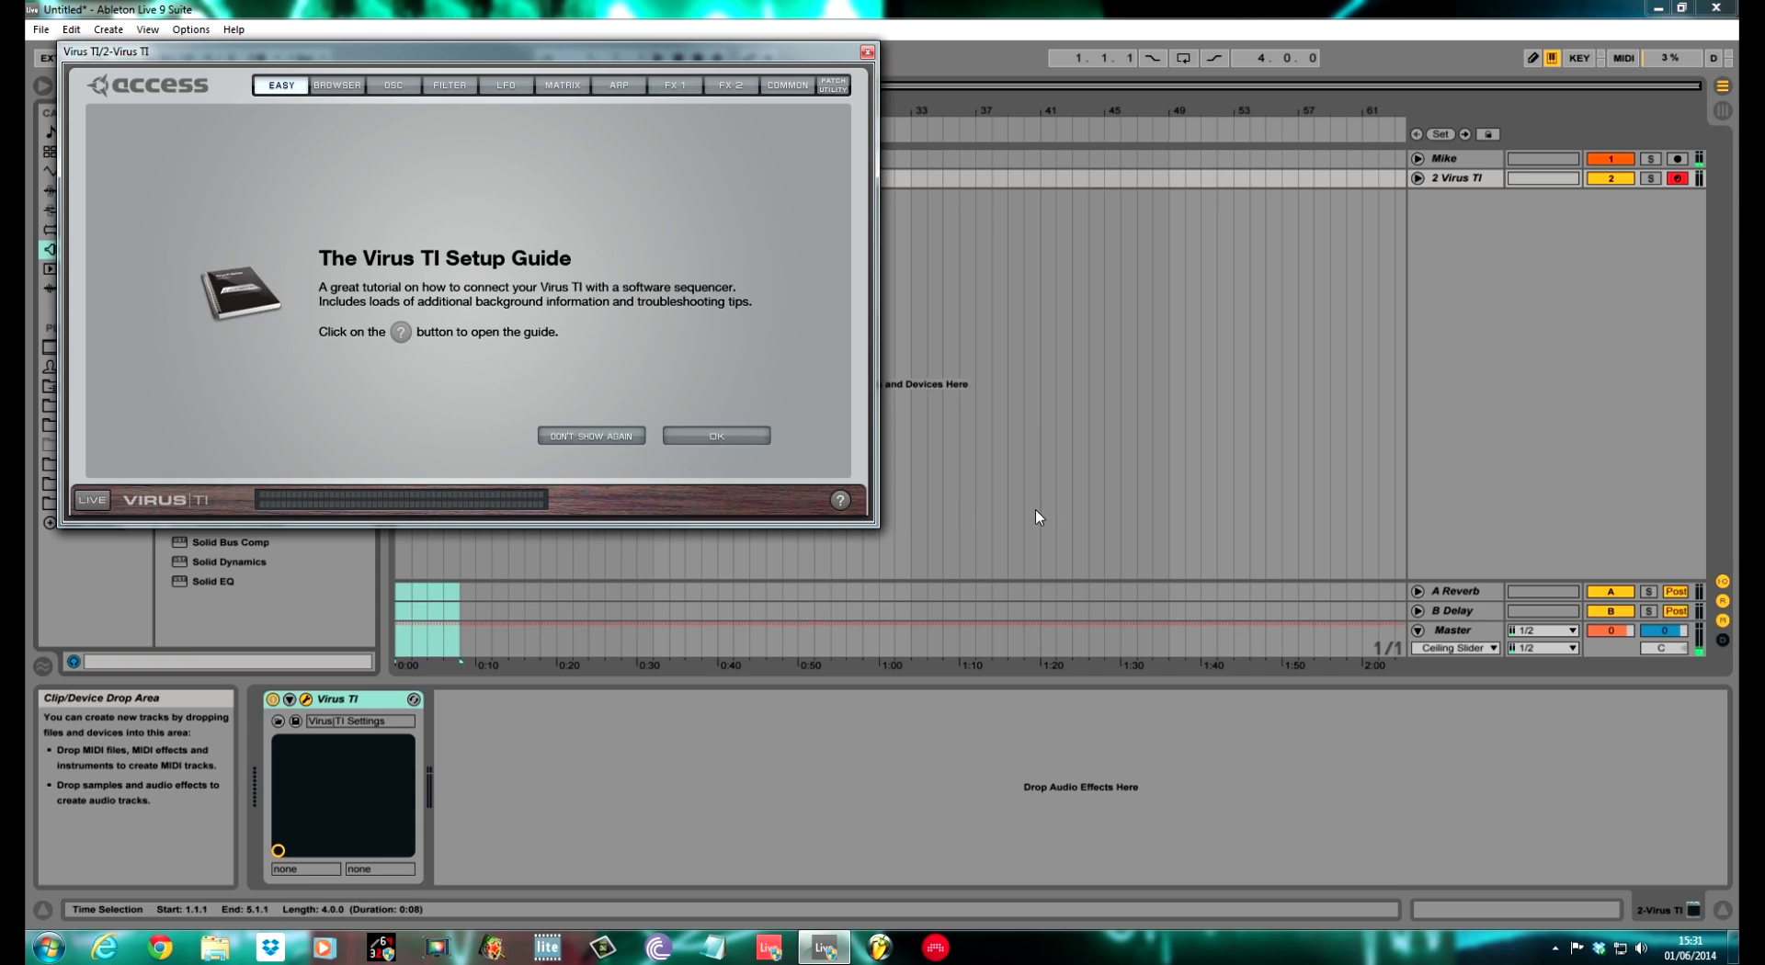
{"action": "left_click", "coordinate": [757, 441]}
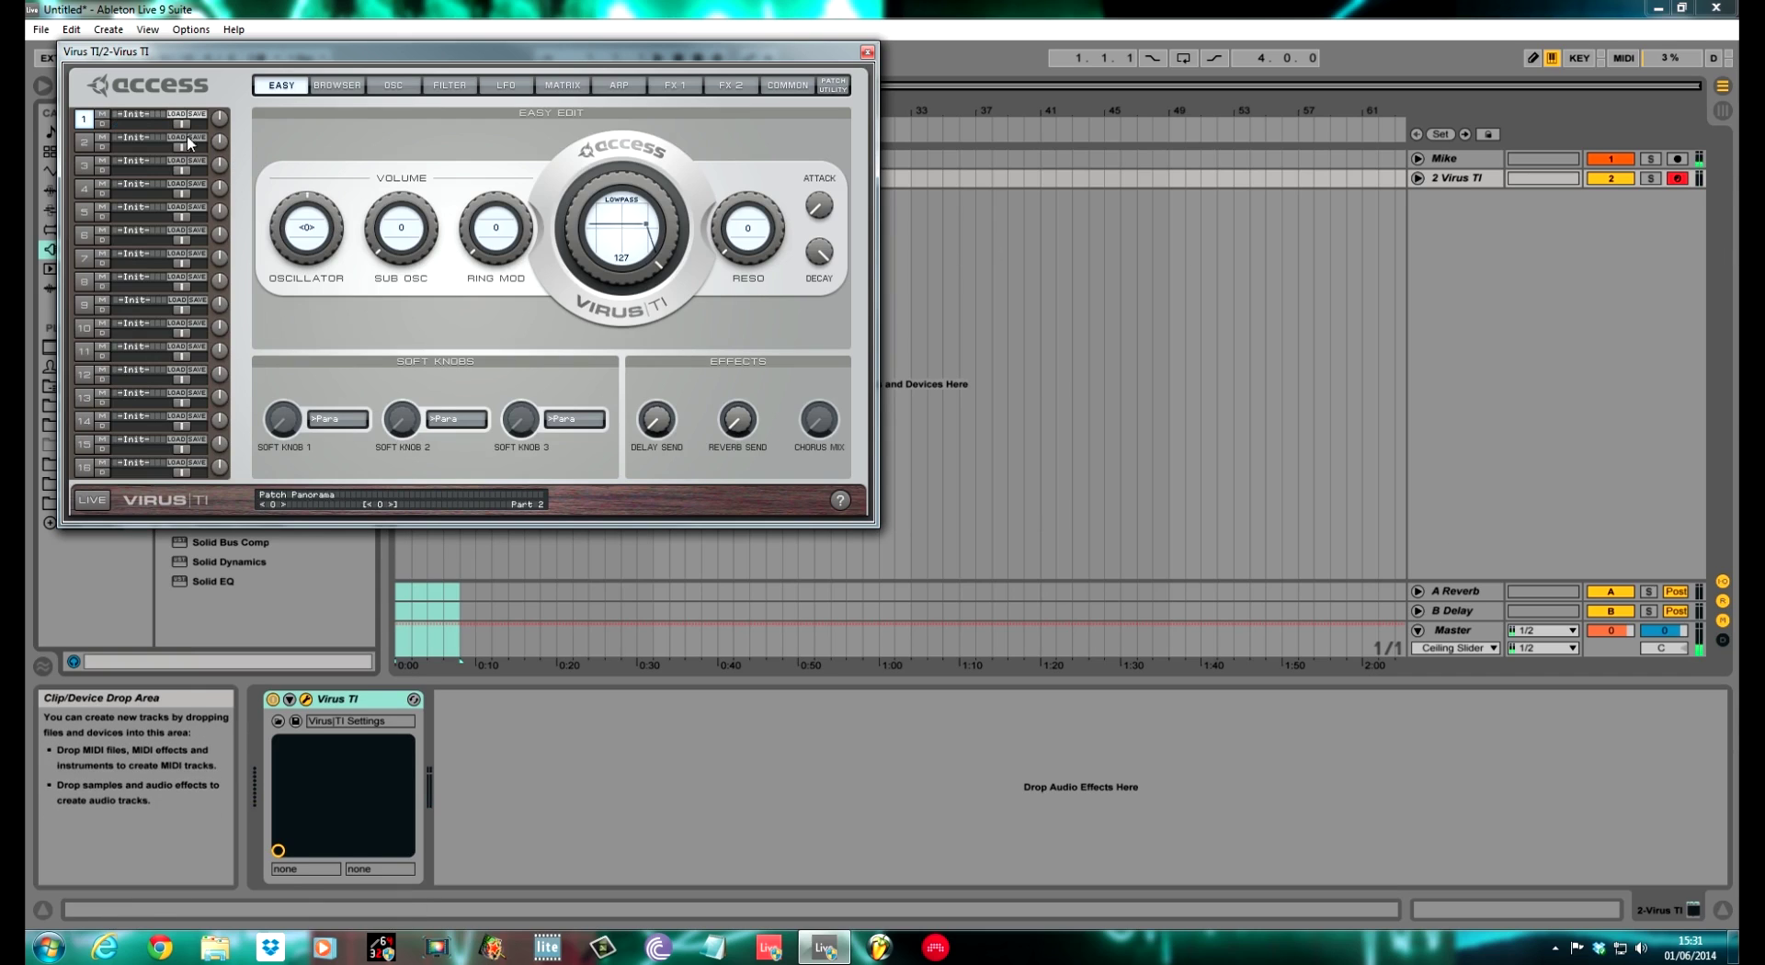
{"action": "left_click", "coordinate": [85, 143]}
{"action": "left_click_drag", "start_coordinate": [639, 57], "coordinate": [796, 304]}
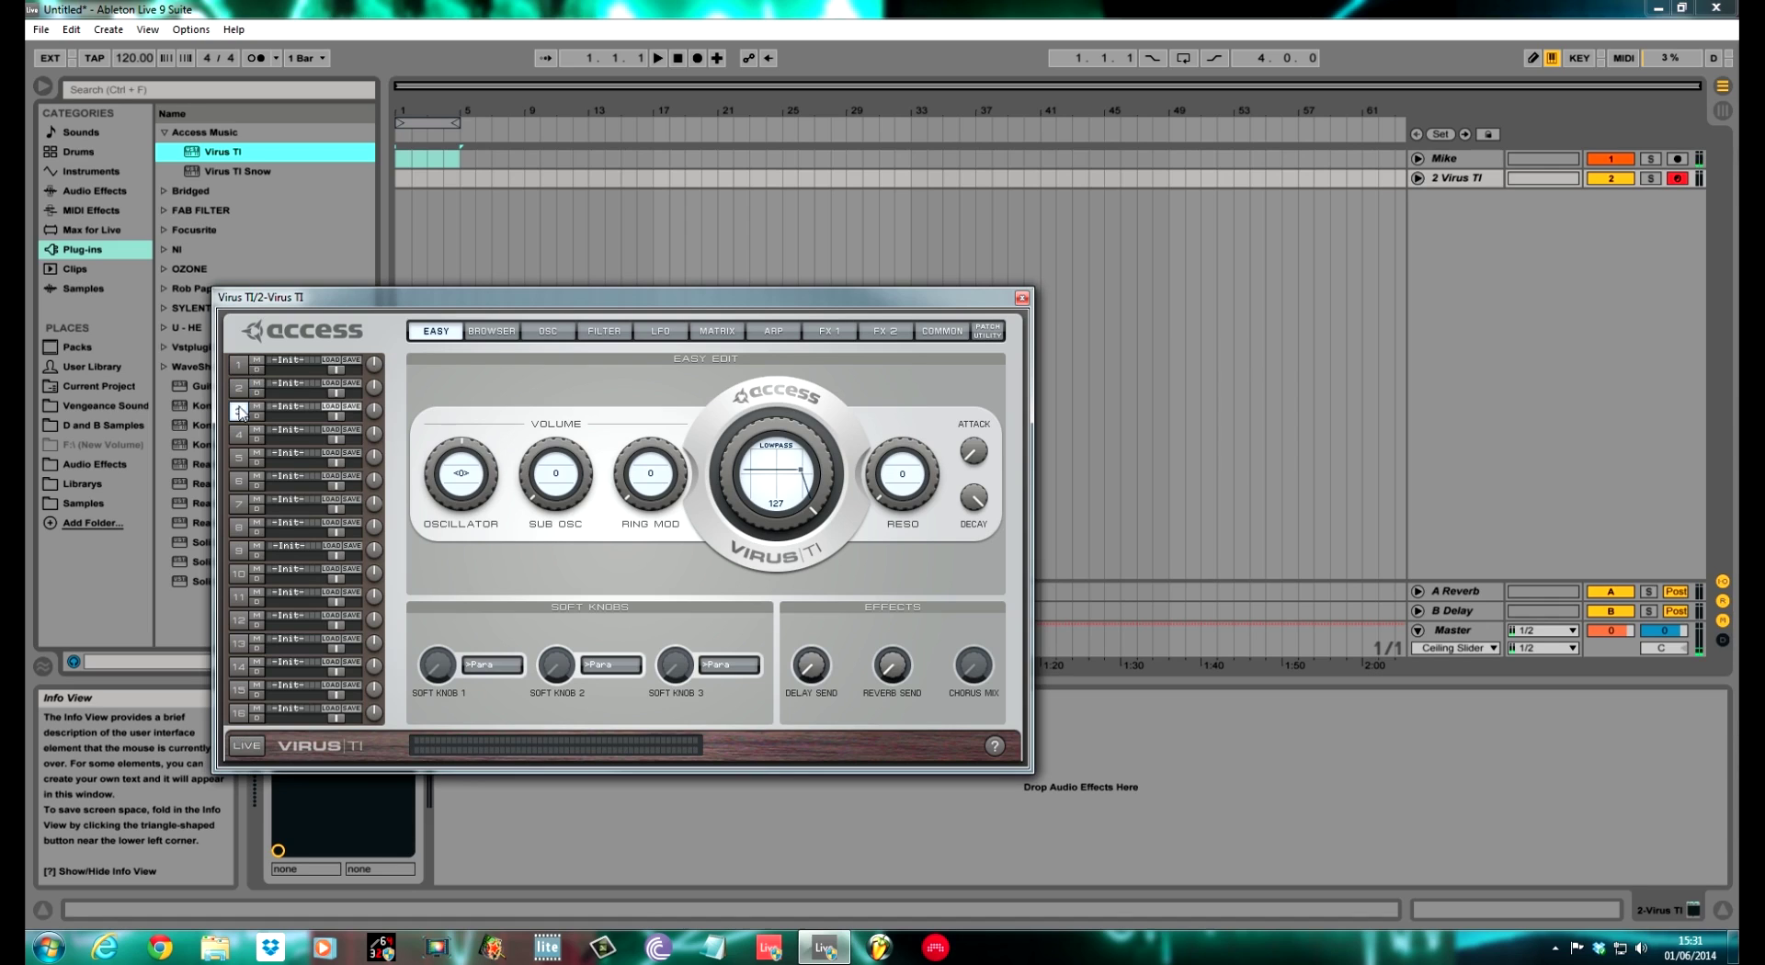
- Switch off the 2 Virus TI track's Track Activator, keeping the Virus TI editor open
{"action": "left_click_drag", "start_coordinate": [980, 301], "coordinate": [480, 452]}
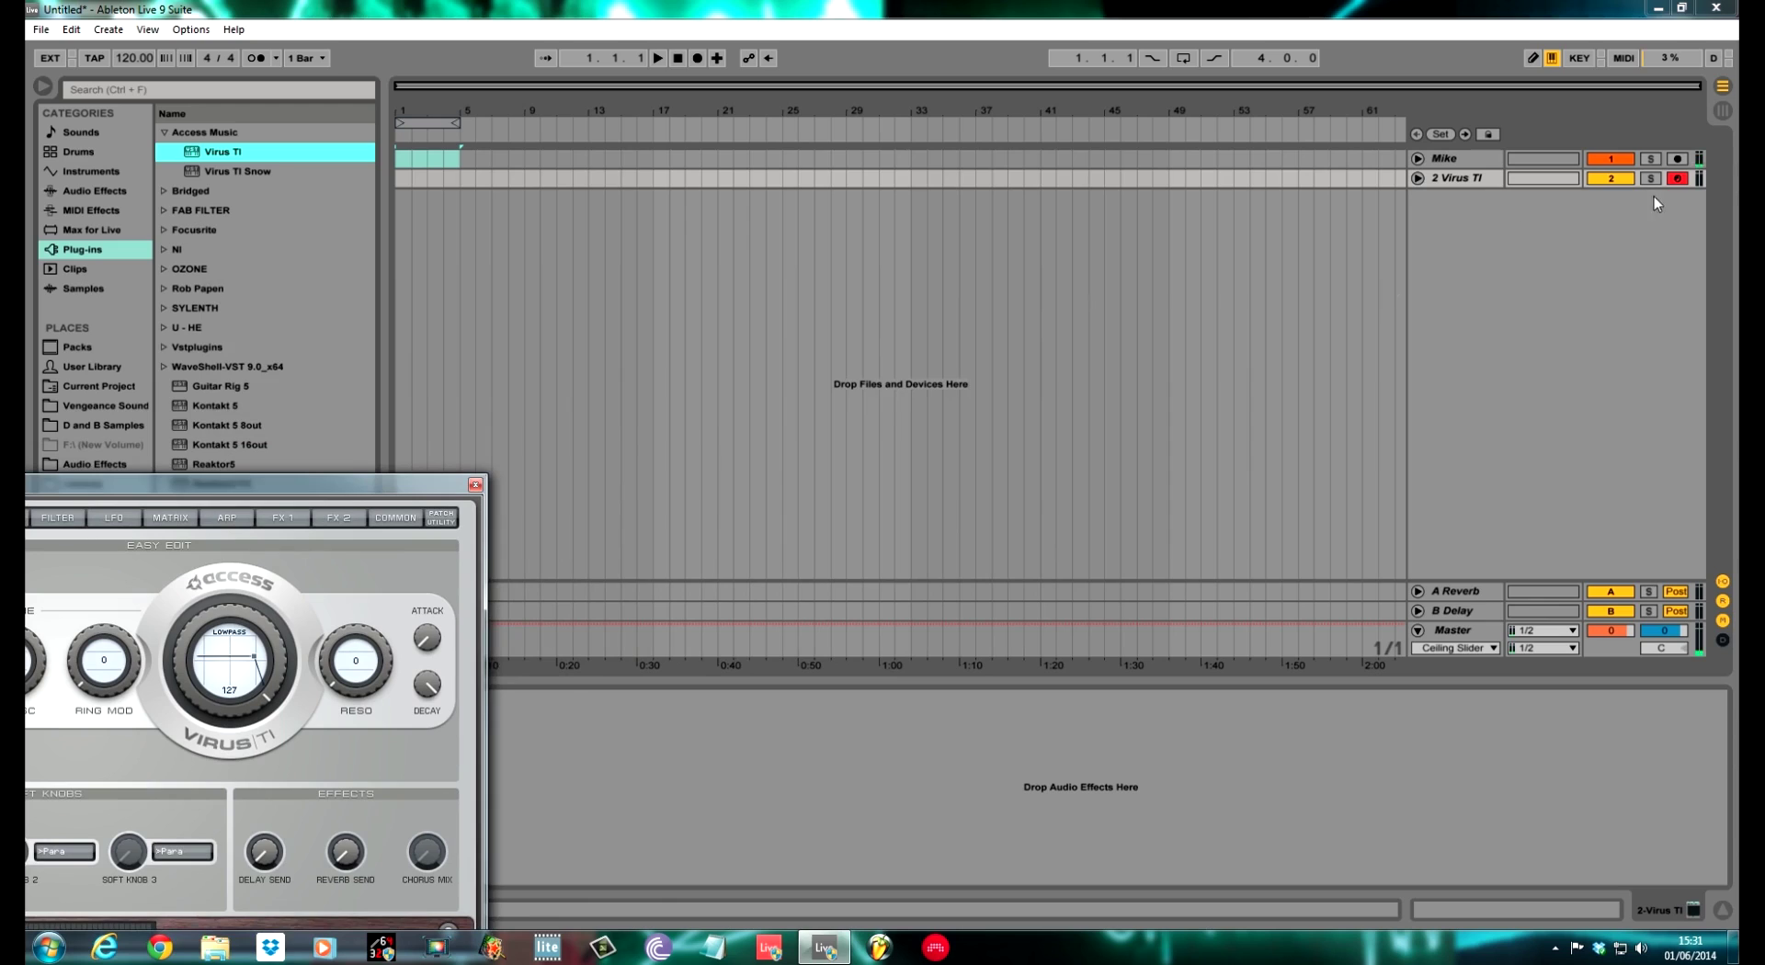
{"action": "left_click", "coordinate": [1462, 179]}
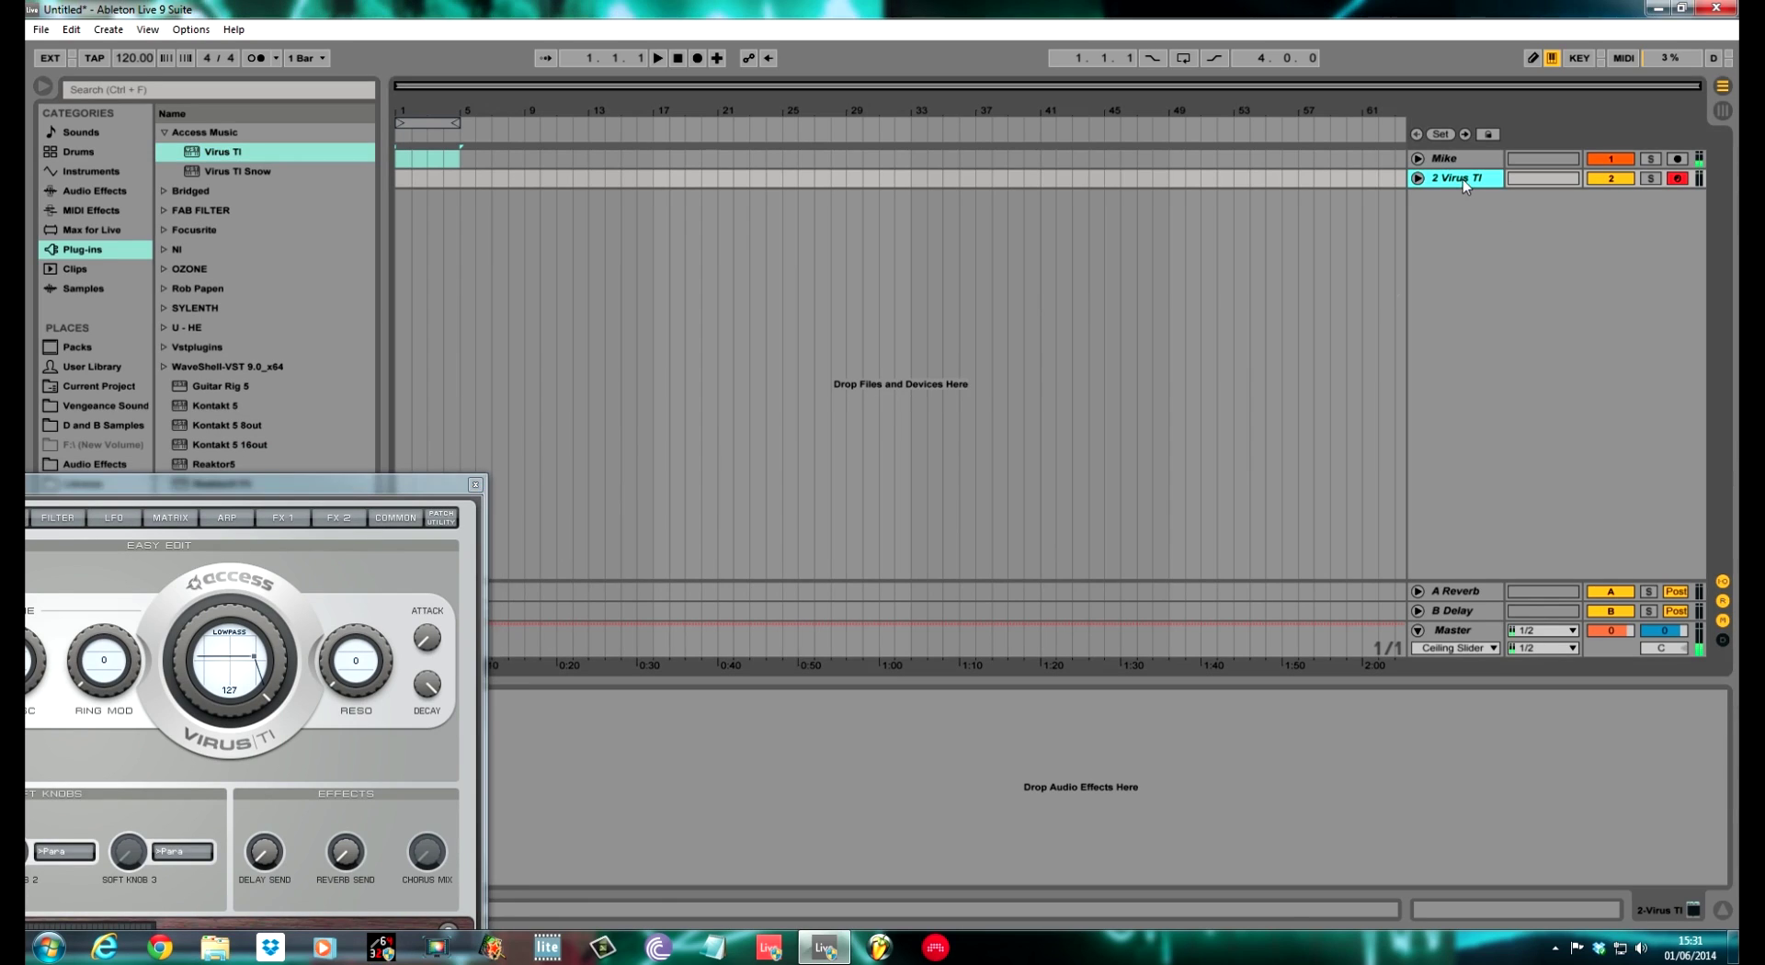
{"action": "left_click", "coordinate": [1609, 176]}
{"action": "left_click", "coordinate": [1688, 241]}
{"action": "left_click_drag", "start_coordinate": [268, 490], "coordinate": [1028, 449]}
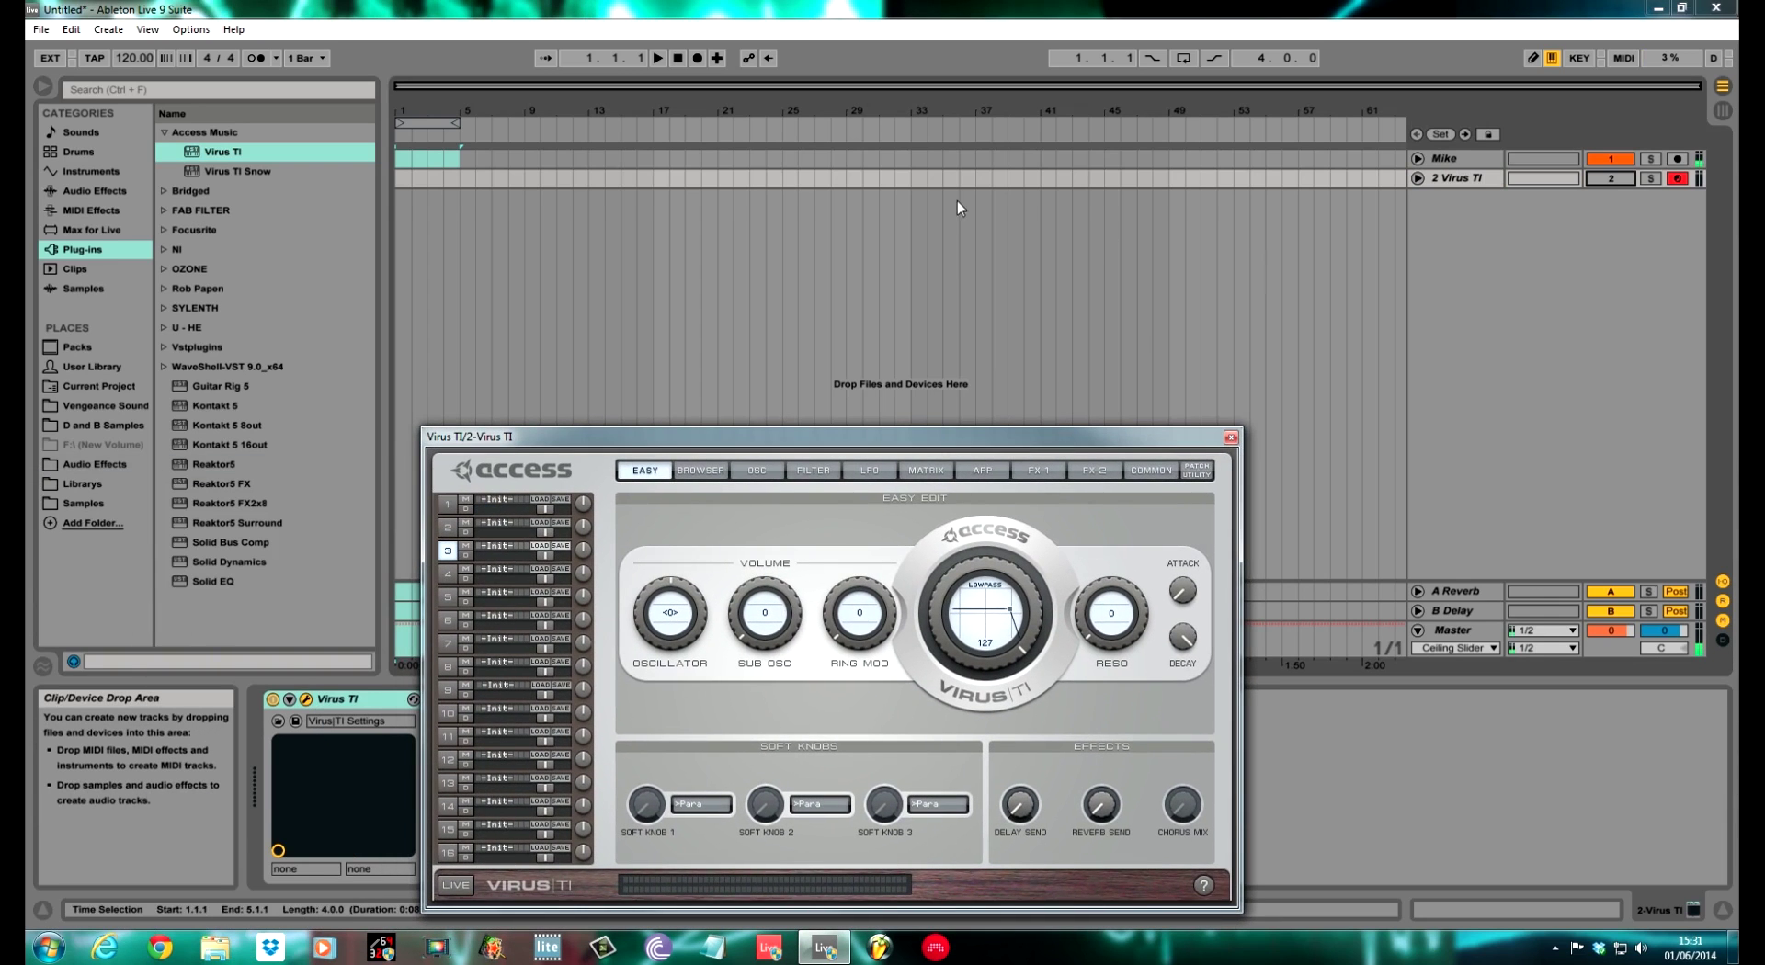
{"action": "left_click", "coordinate": [1446, 236]}
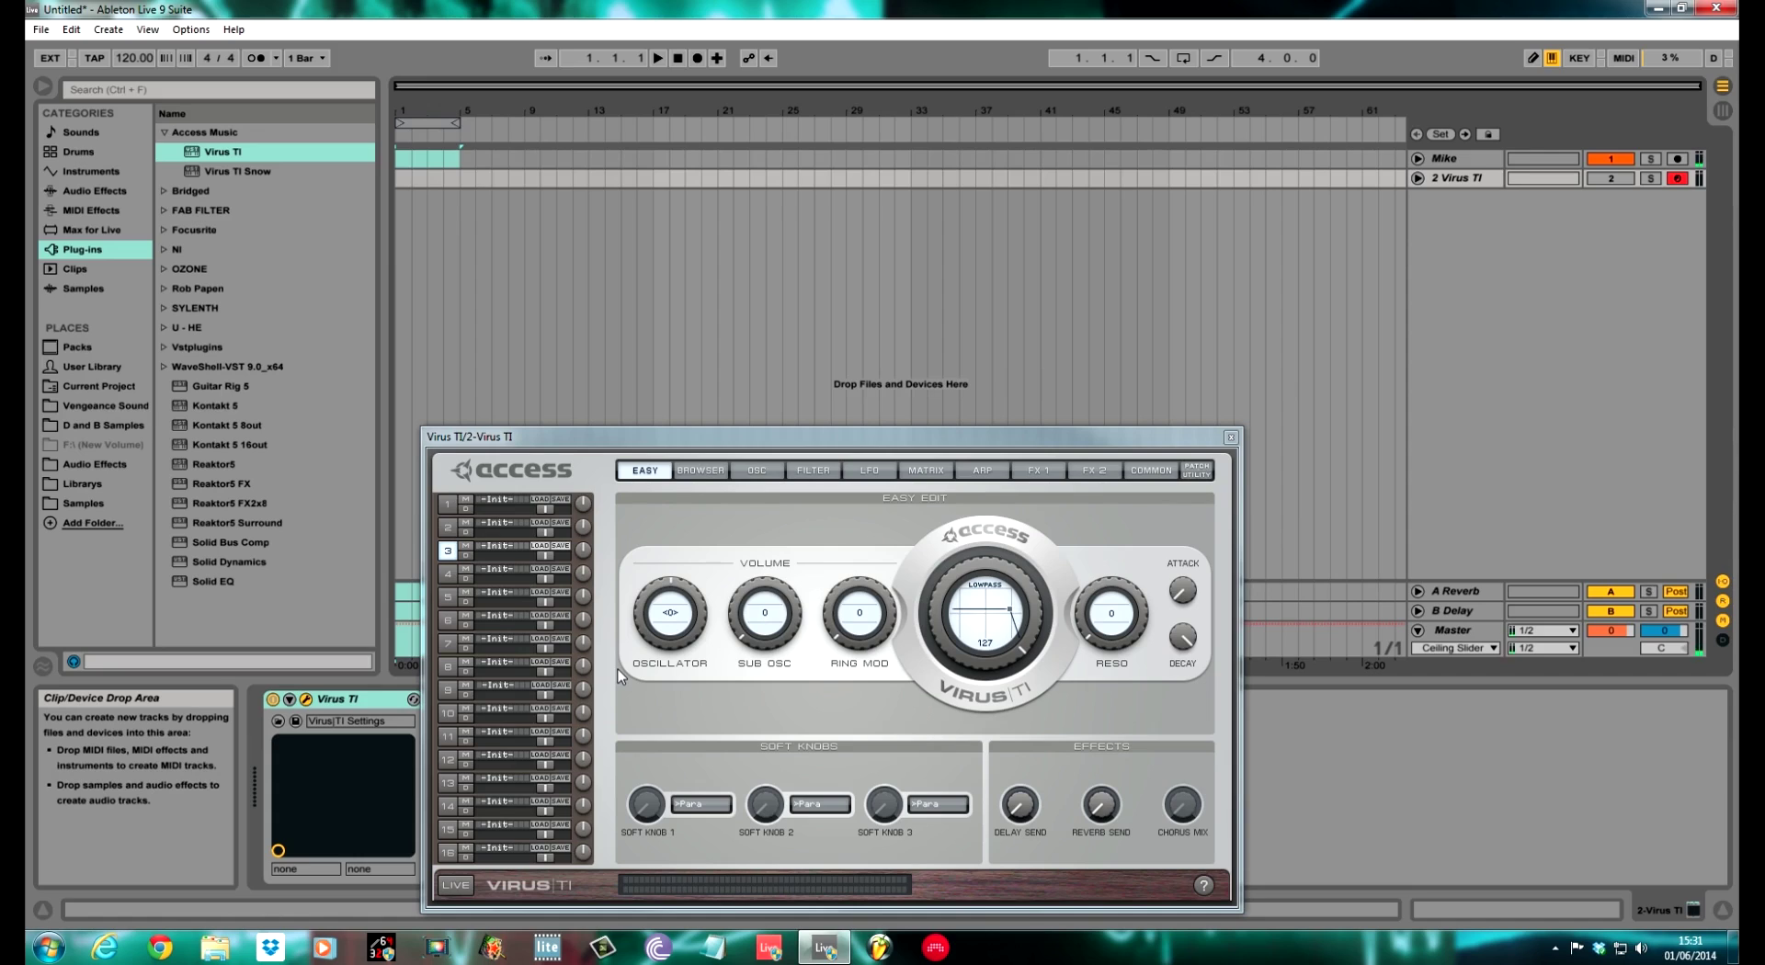
- Insert three new MIDI tracks below 2 Virus TI with Ctrl+Shift+T
{"action": "key", "text": "ctrl+shift+t"}
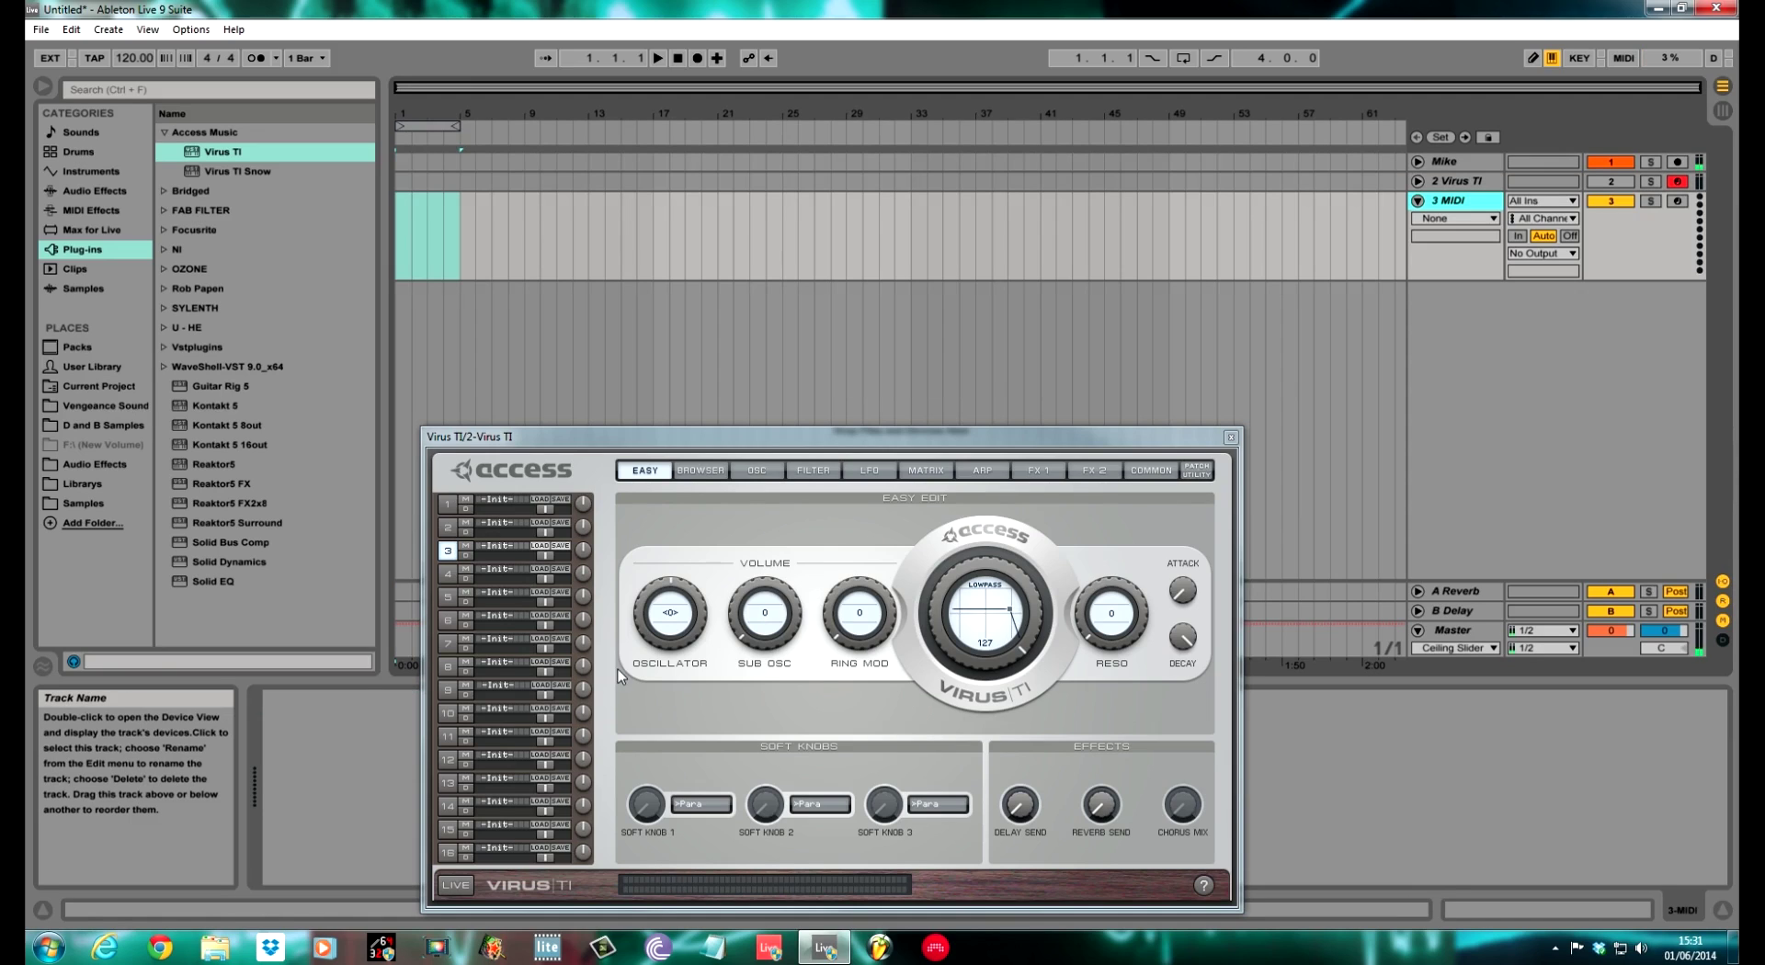
{"action": "left_click", "coordinate": [1468, 217]}
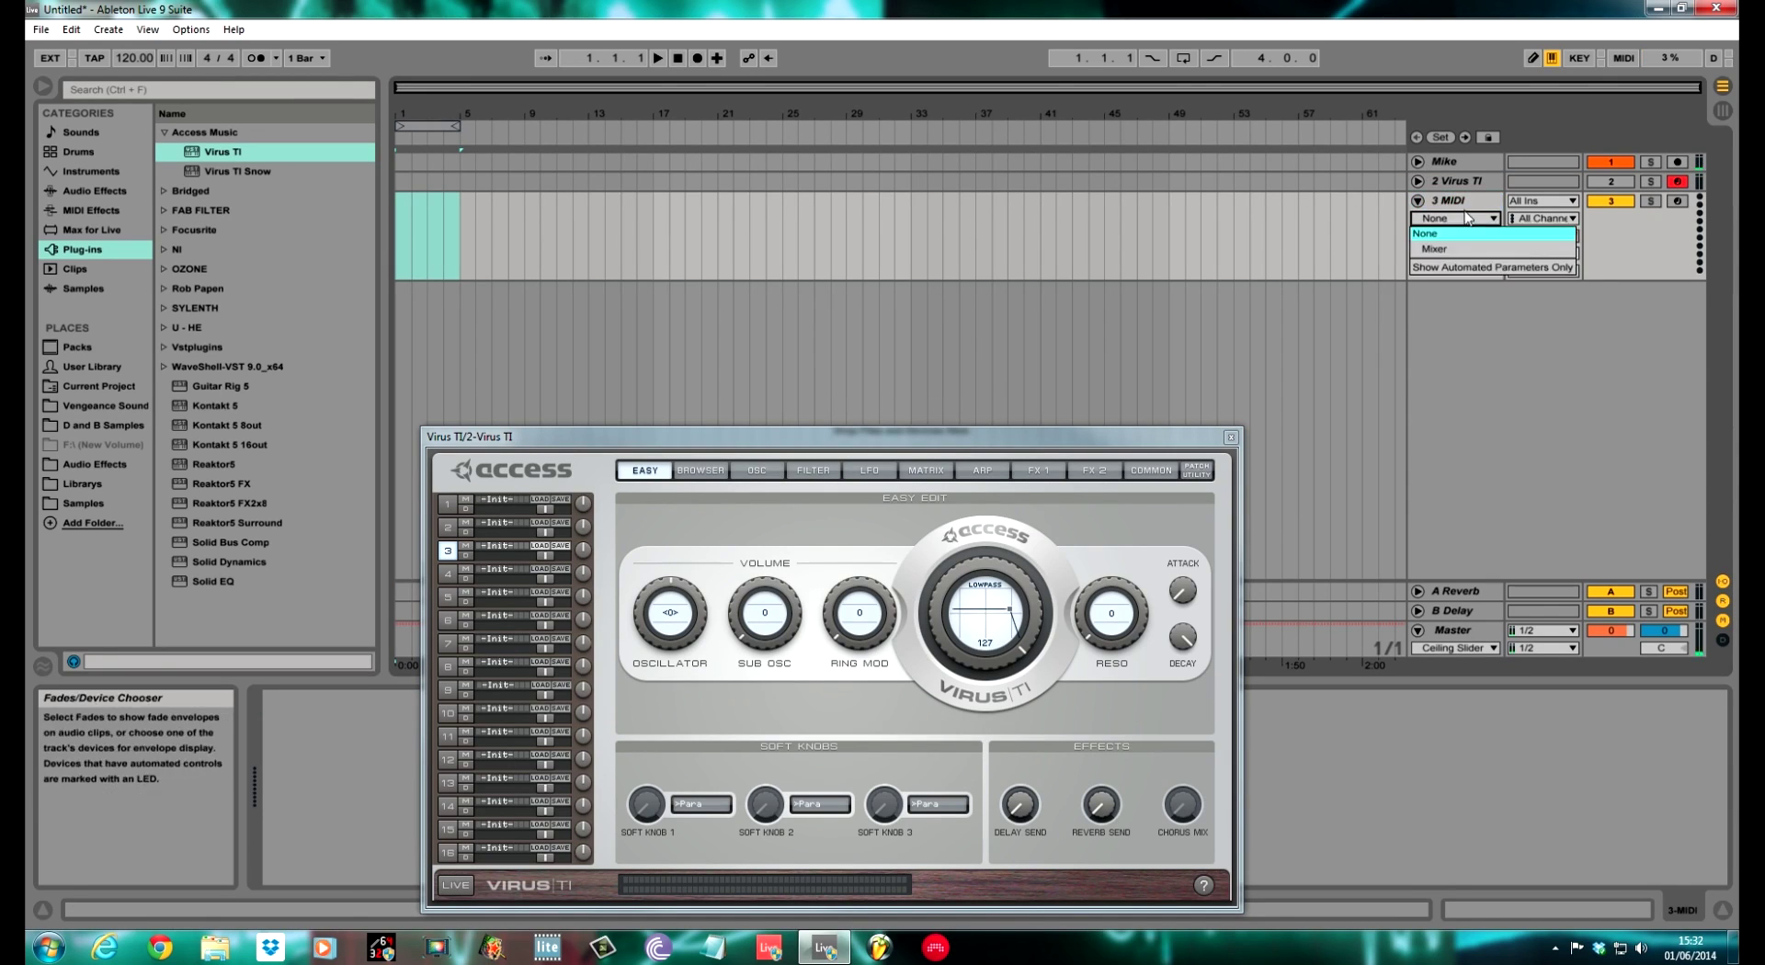
{"action": "left_click", "coordinate": [1469, 217]}
{"action": "key", "text": "ctrl+shift+t"}
{"action": "key", "text": "ctrl+shift+t"}
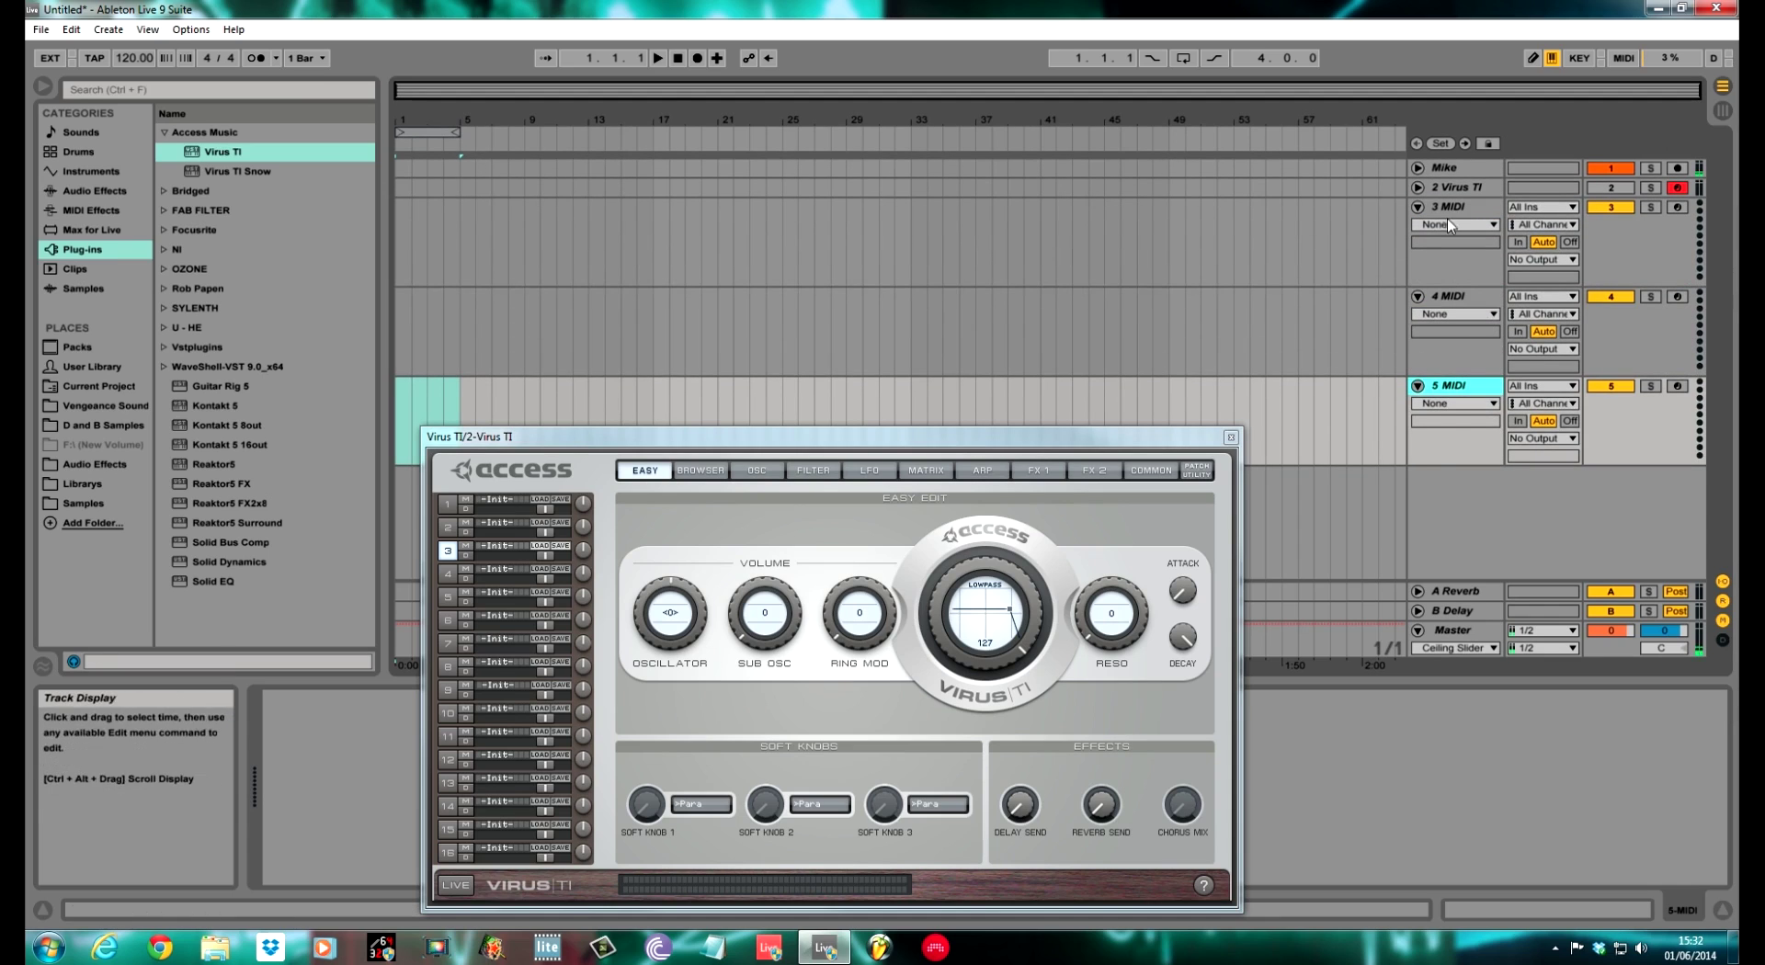
- Rename the 3 MIDI track to Midi 1 and start naming the next track
{"action": "left_click", "coordinate": [1469, 207]}
{"action": "left_click", "coordinate": [1473, 211]}
{"action": "key", "text": "ctrl+r"}
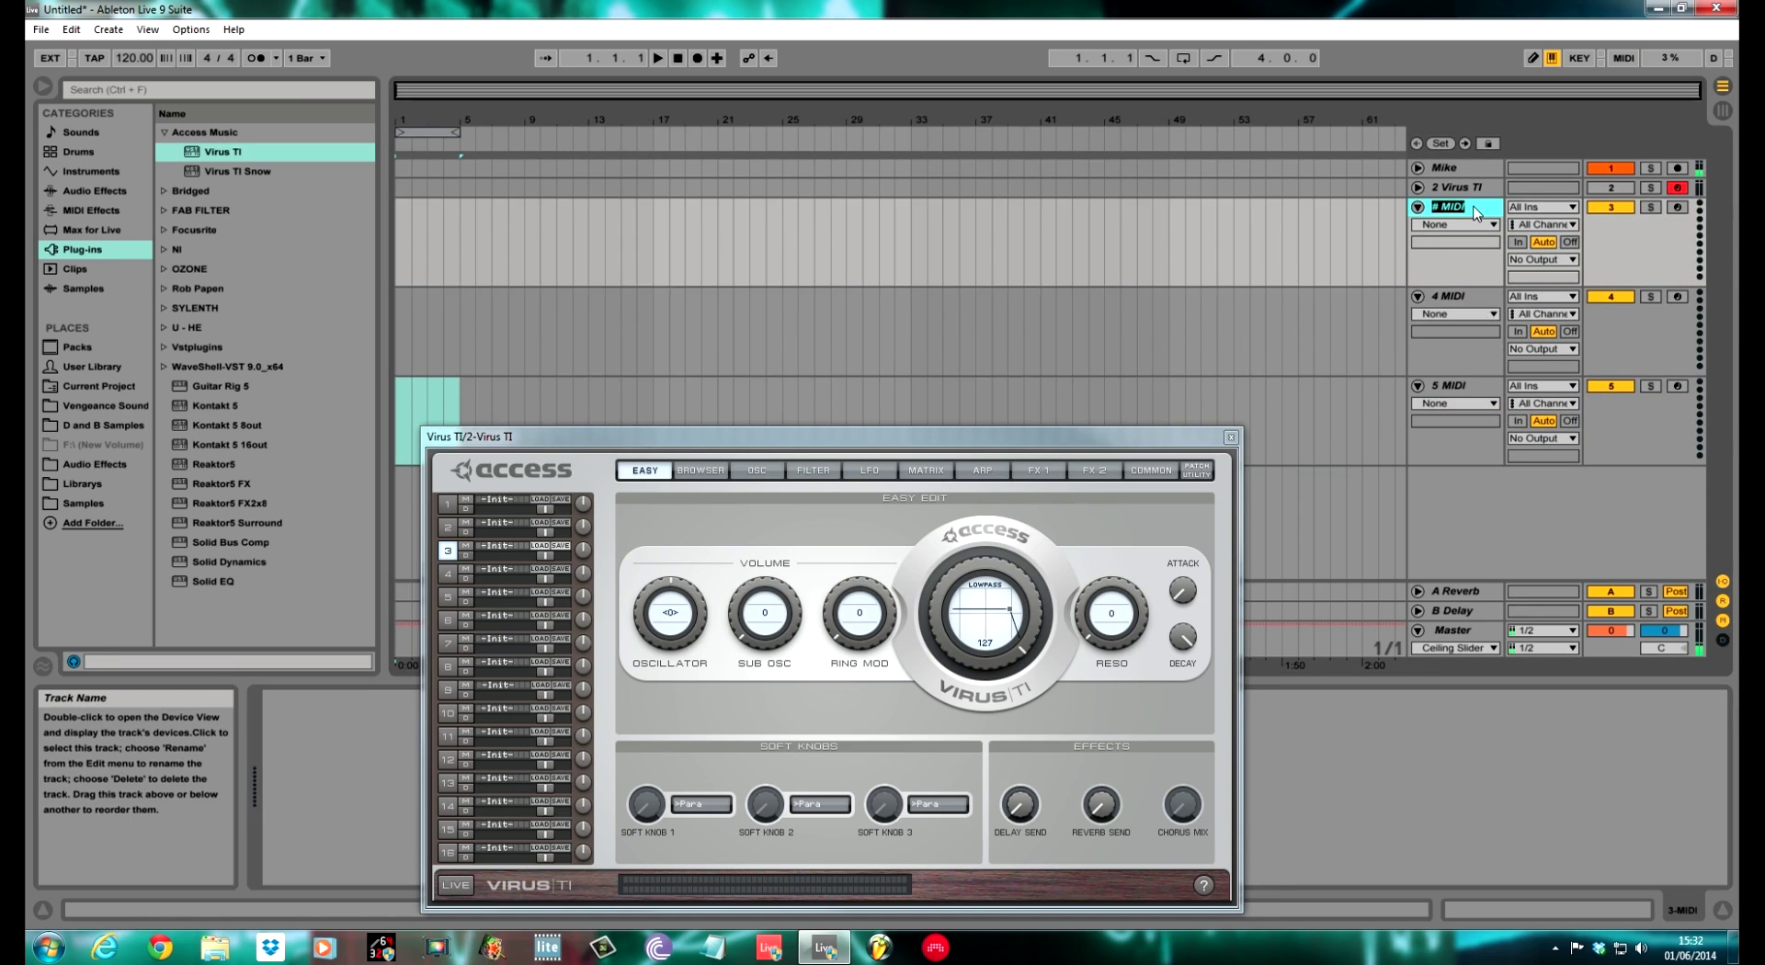
{"action": "key", "text": "BackSpace"}
{"action": "key", "text": "Tab"}
{"action": "type", "text": "Mi"}
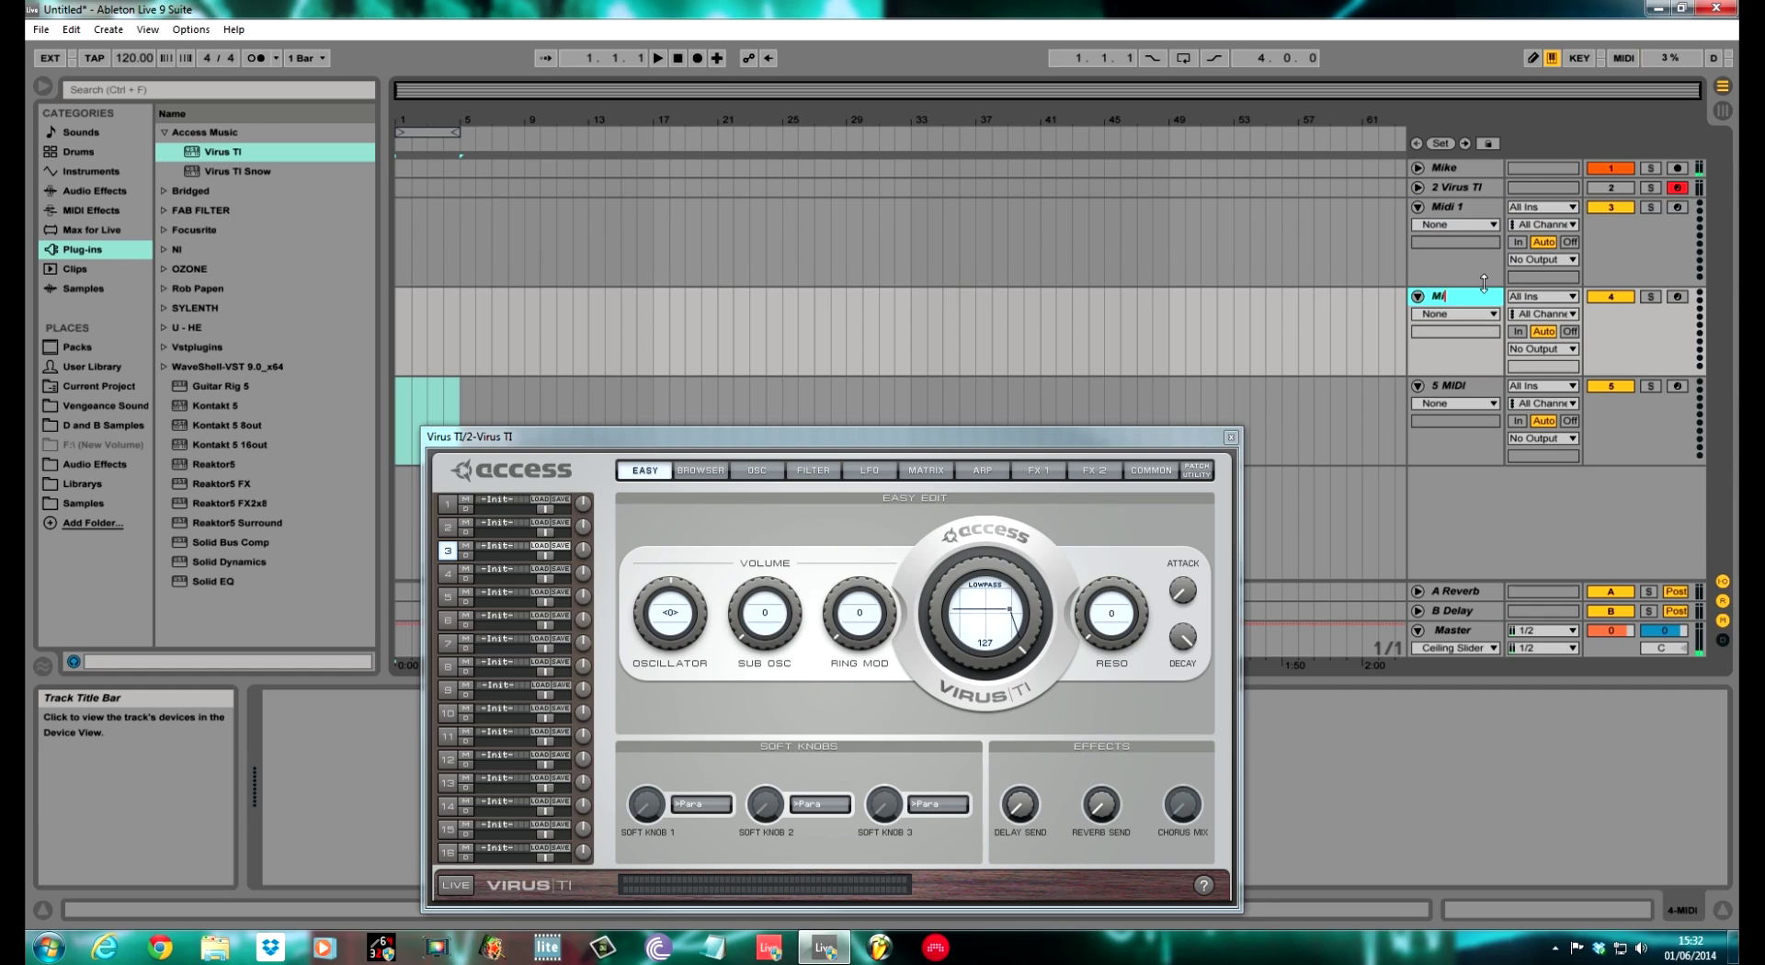
- Select the 5 MIDI track, toggling MIDI Map mode on and back off
{"action": "left_click", "coordinate": [1469, 394]}
{"action": "key", "text": "ctrl+m"}
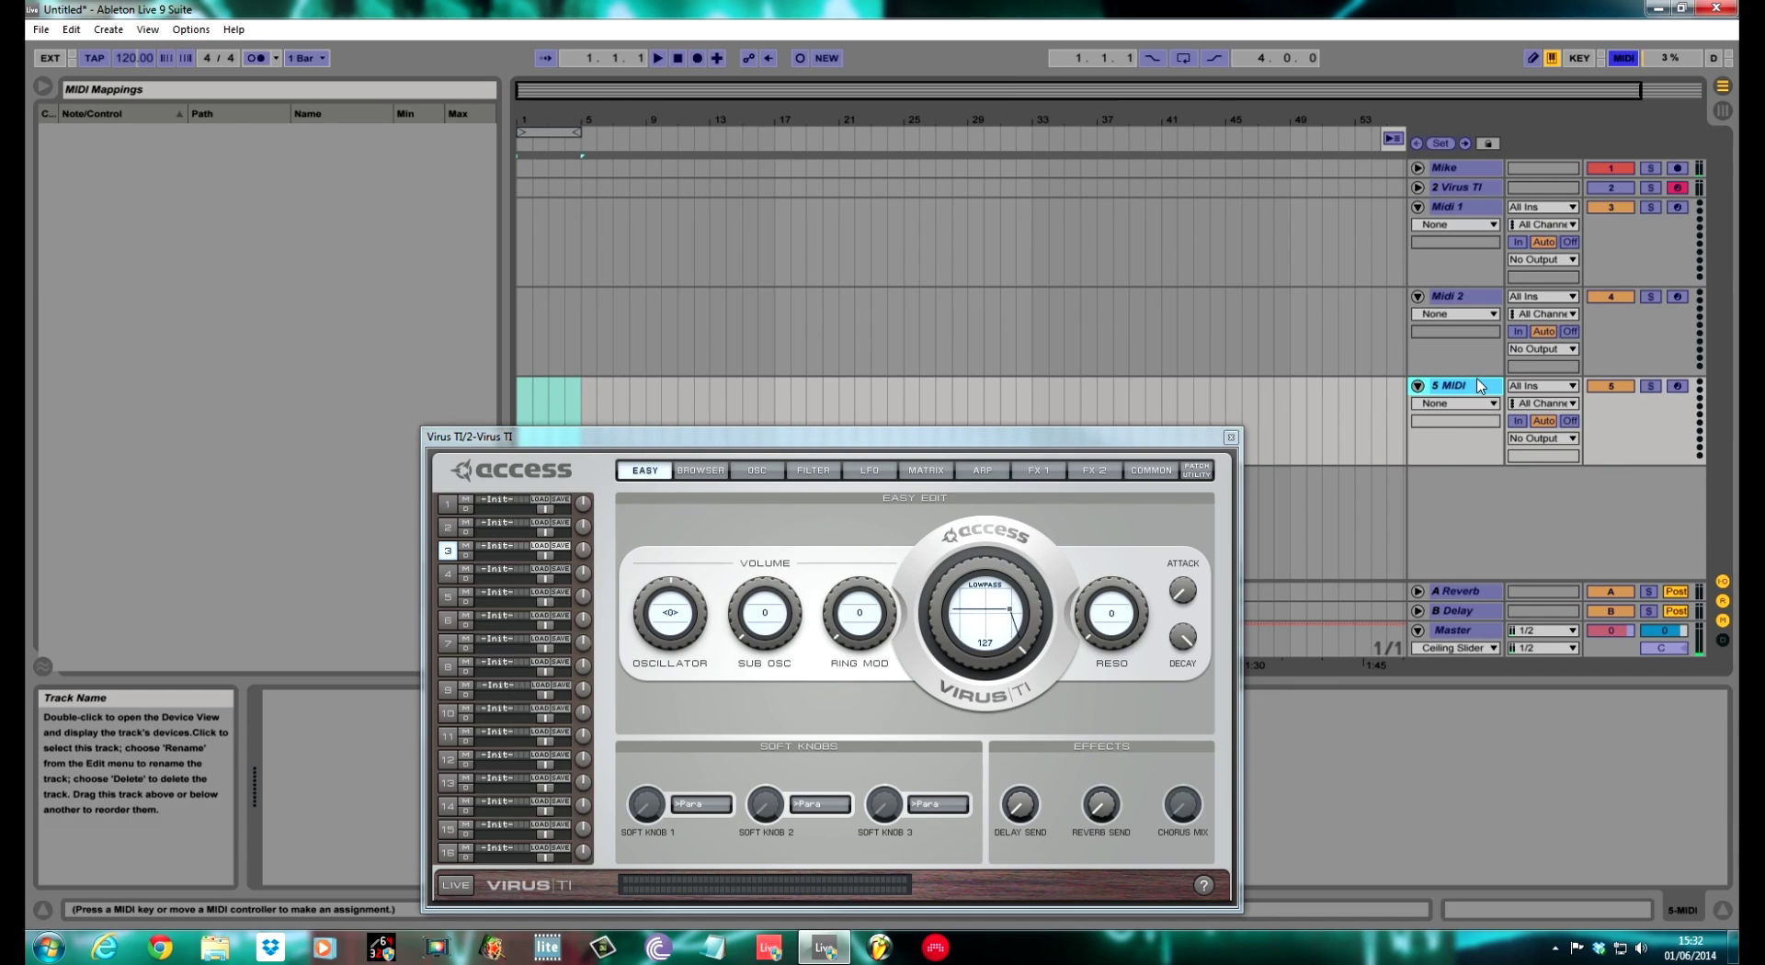
{"action": "left_click", "coordinate": [1623, 58]}
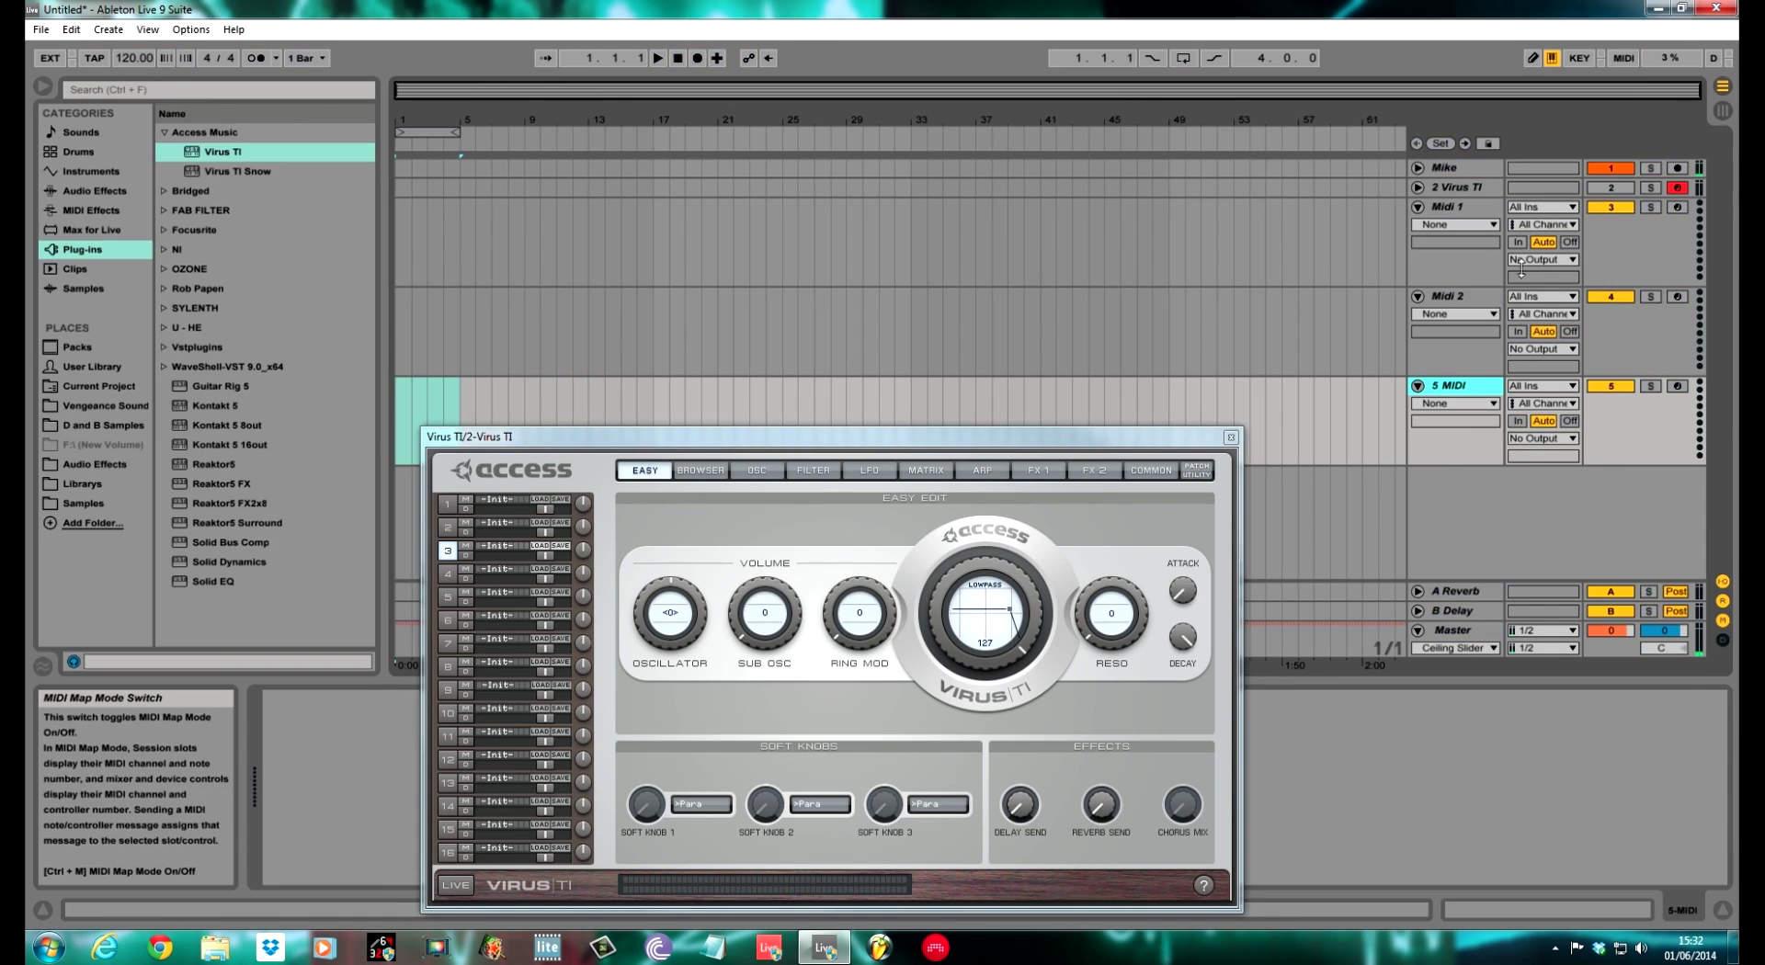
{"action": "key", "text": "ctrl+r"}
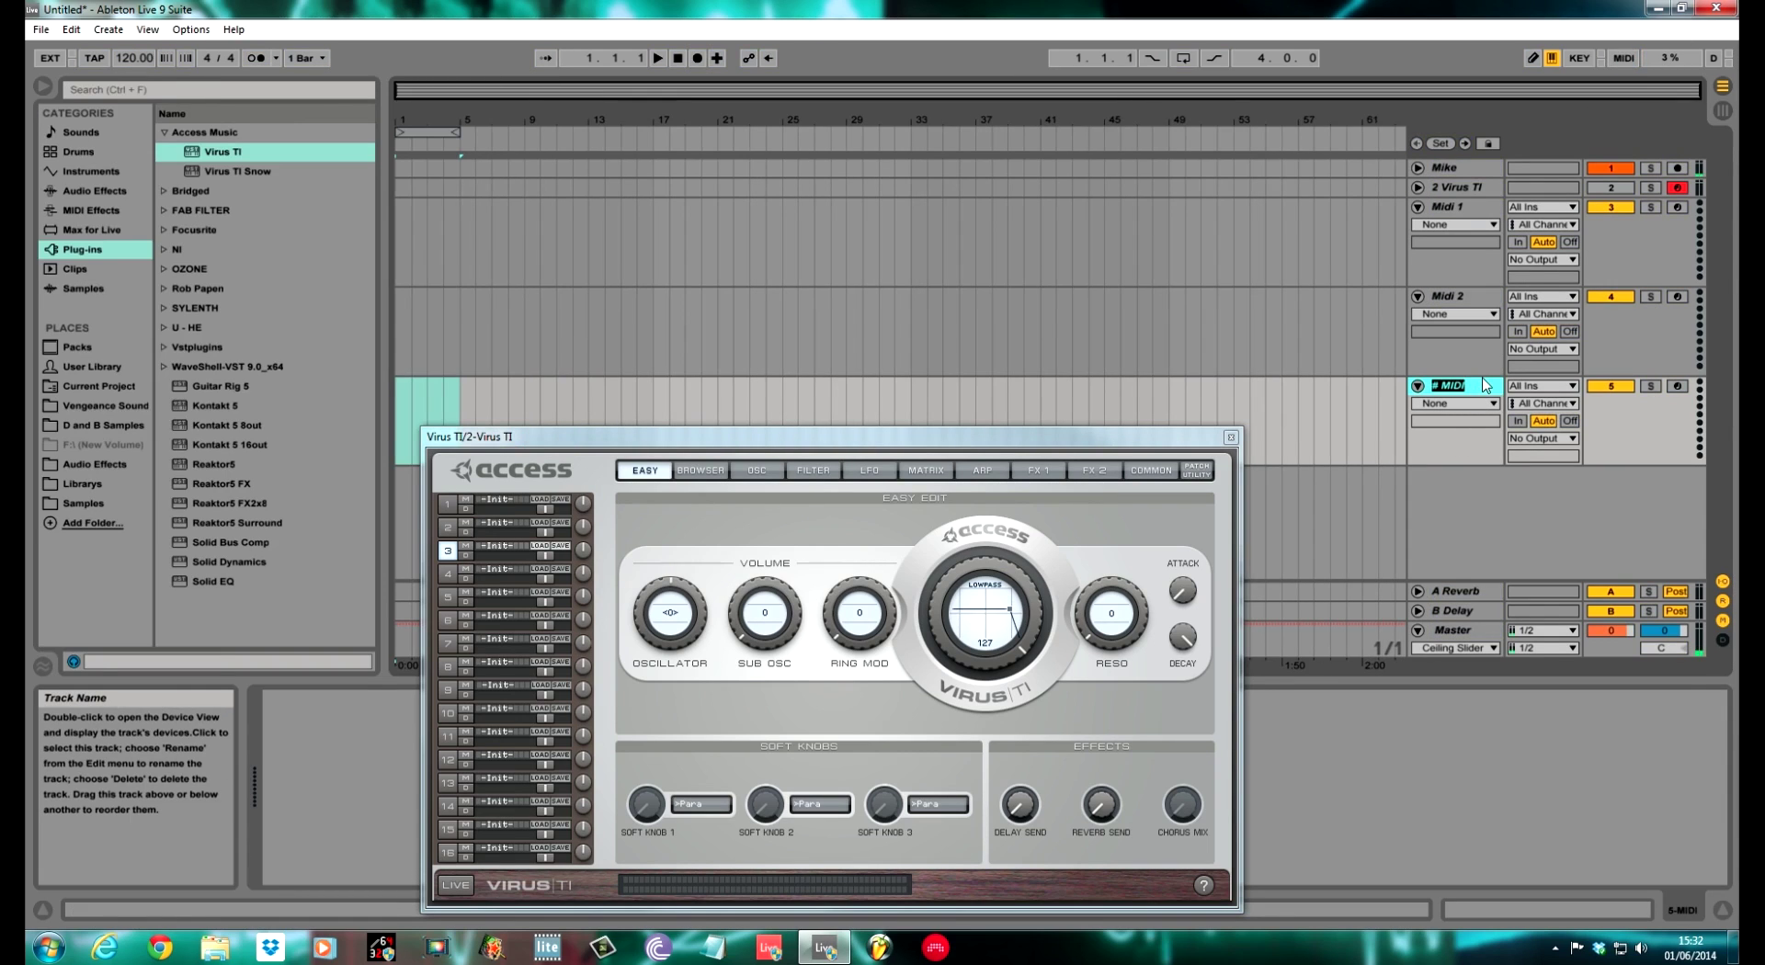
{"action": "key", "text": "ctrl+m"}
{"action": "key", "text": "space"}
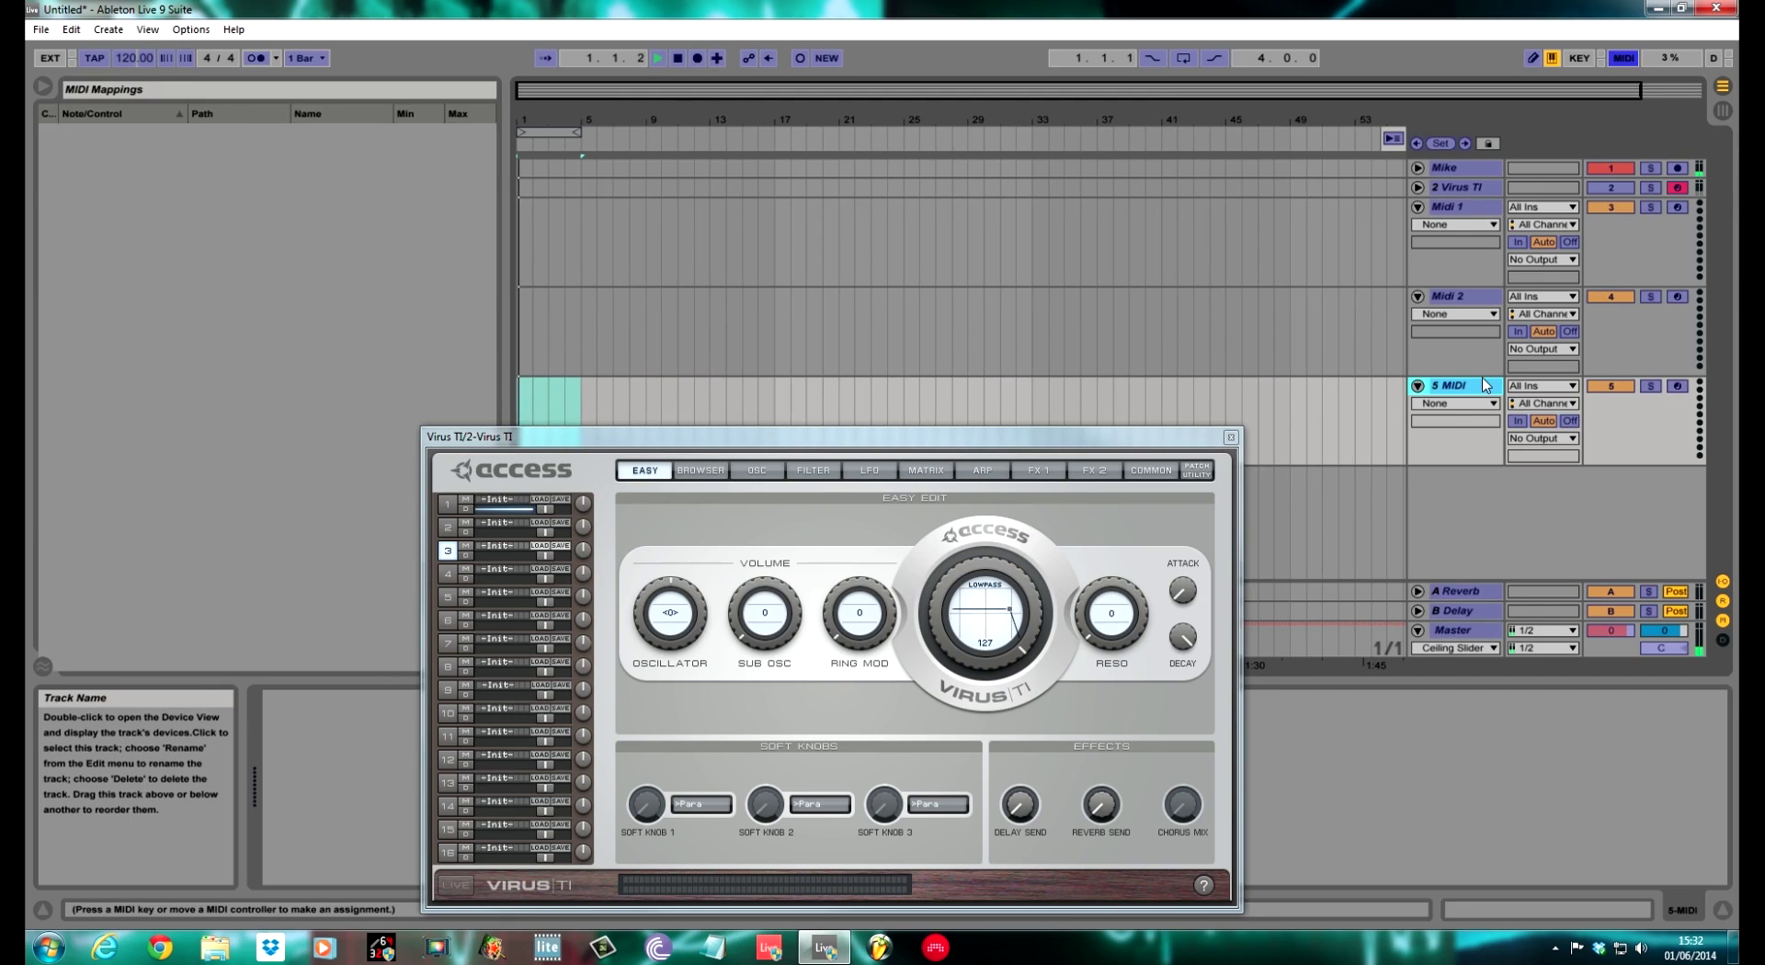
{"action": "left_click", "coordinate": [1671, 58]}
{"action": "left_click", "coordinate": [1623, 58]}
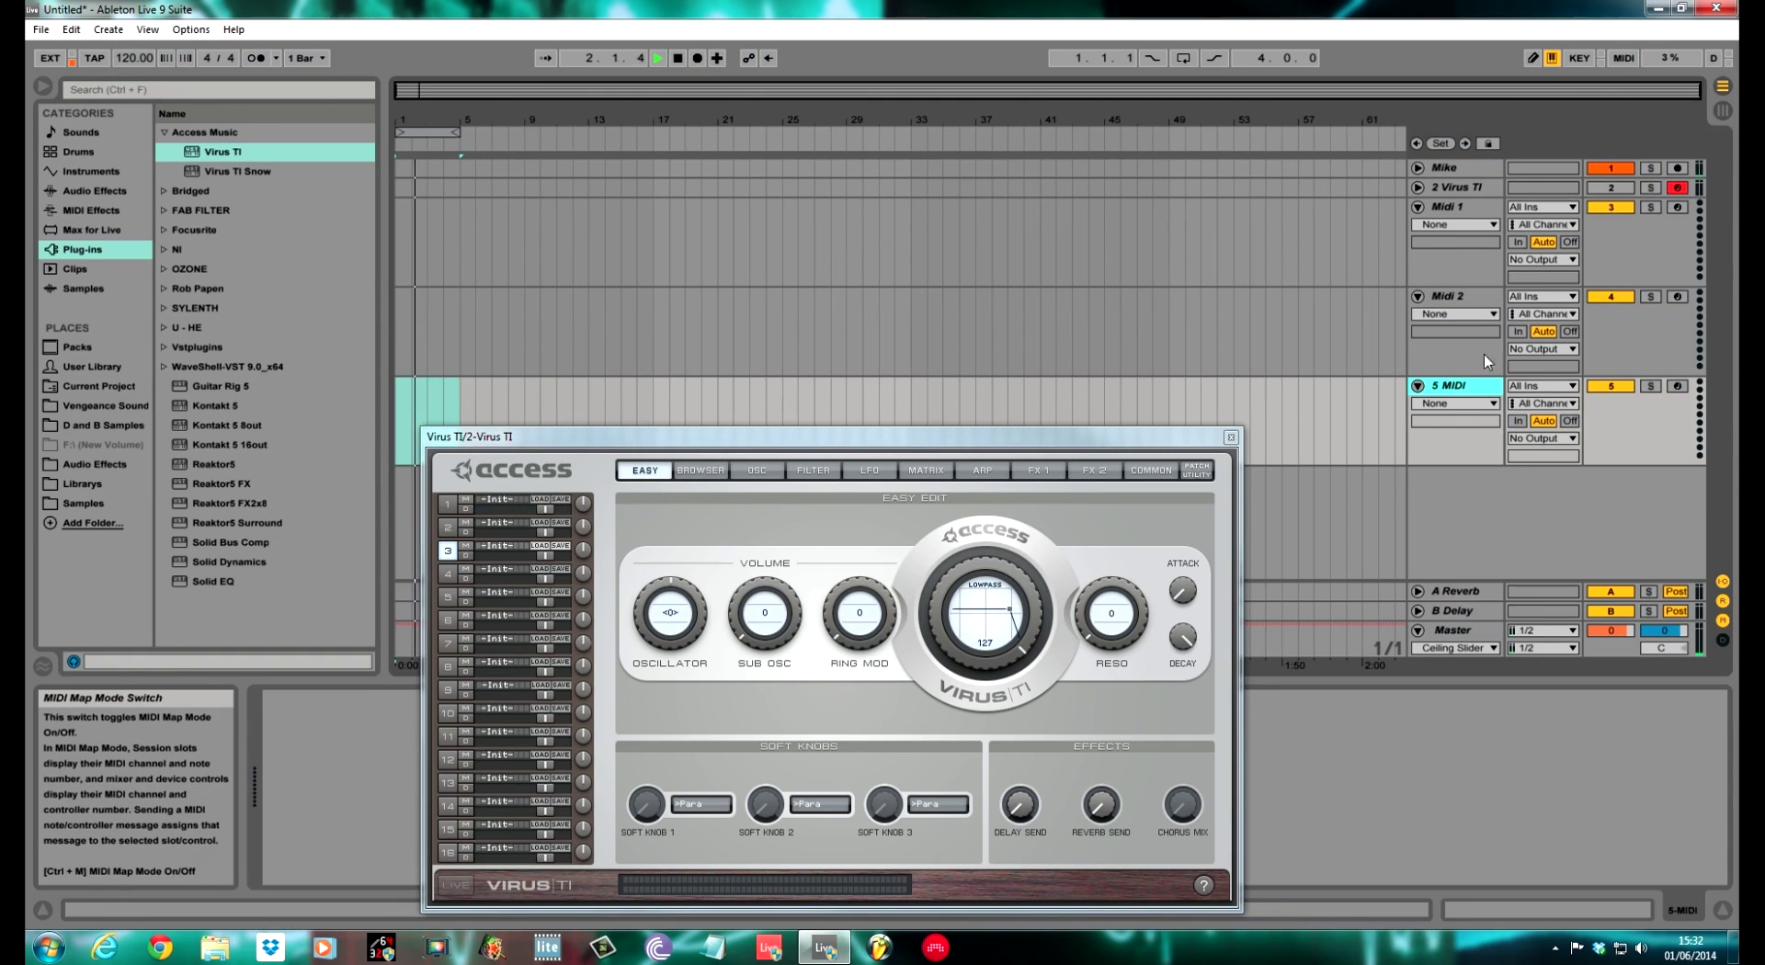
- Rename the 5 MIDI track to Midi 3
{"action": "left_click", "coordinate": [1472, 403]}
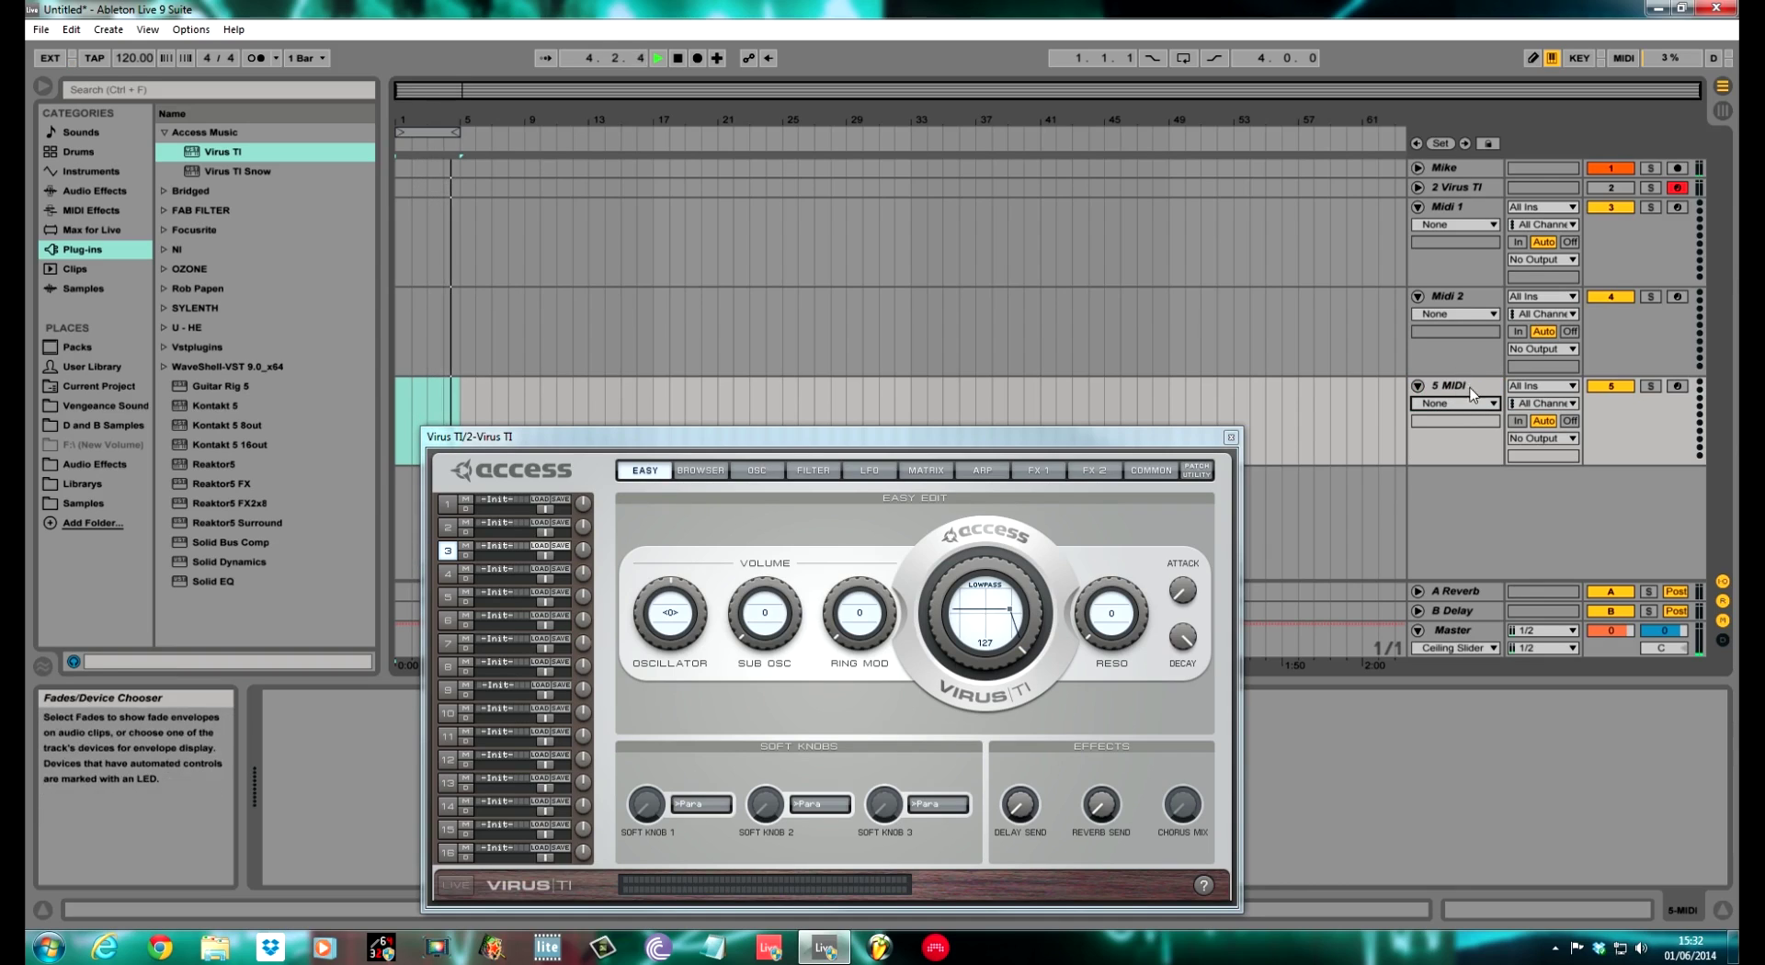
{"action": "left_click", "coordinate": [1460, 386]}
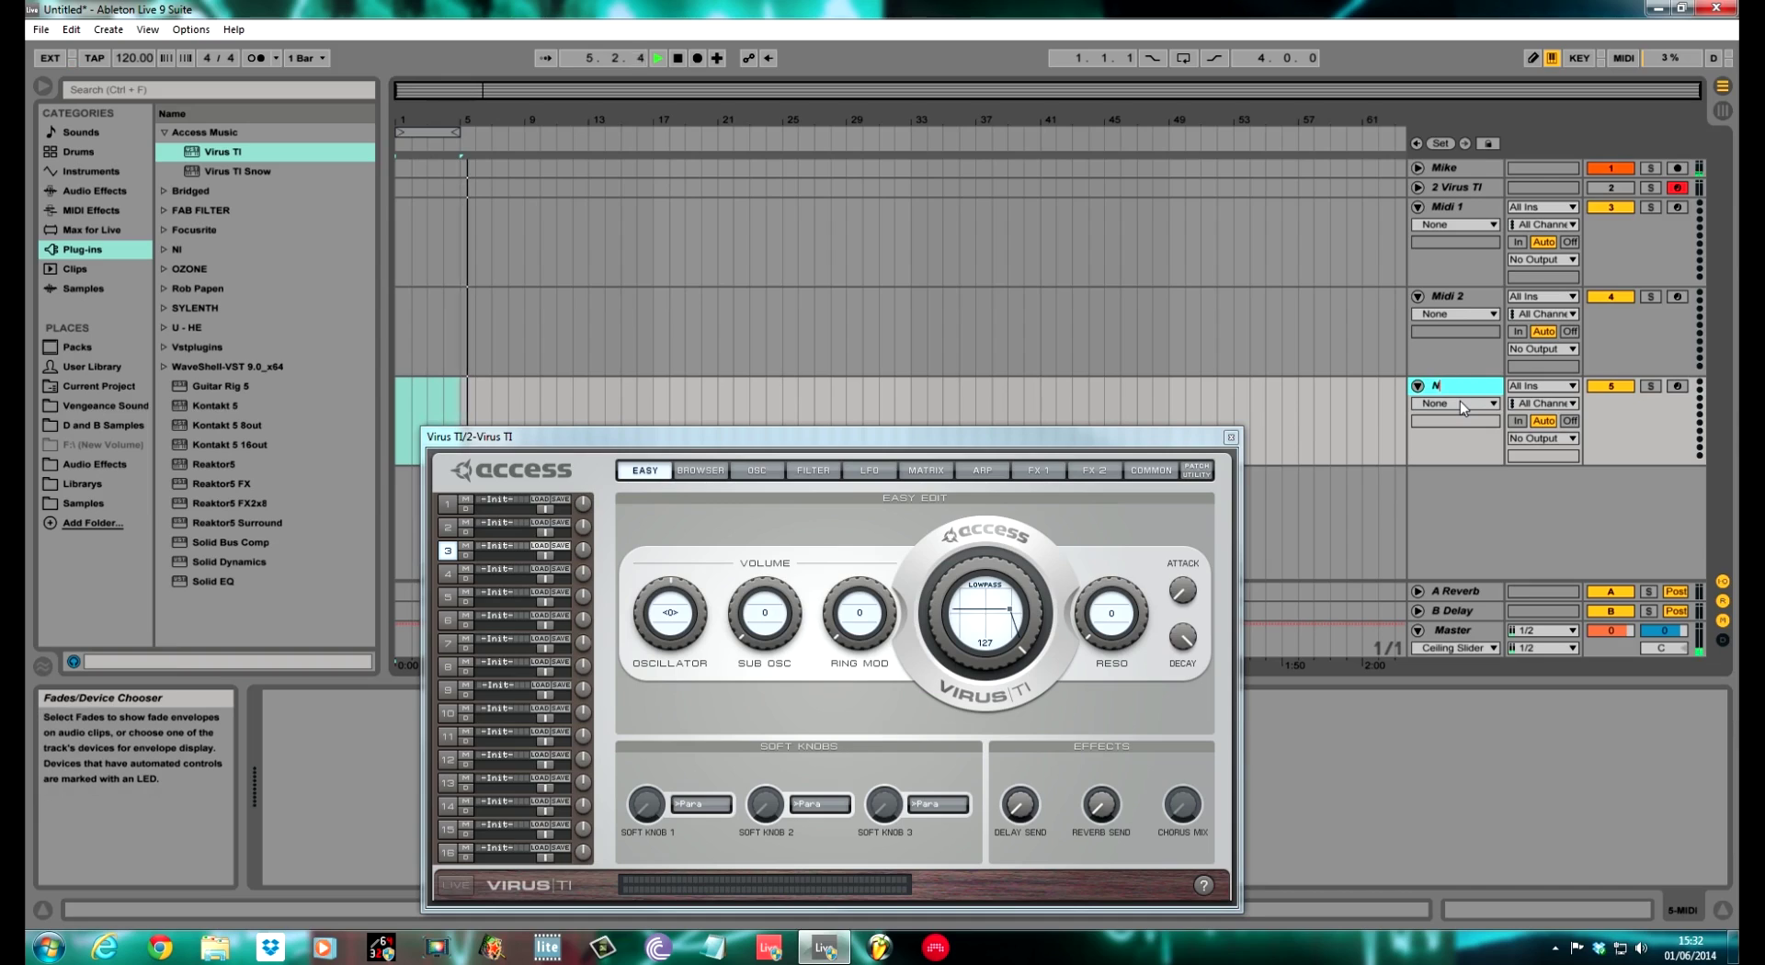
{"action": "key", "text": "ctrl+r"}
{"action": "type", "text": "Midi 3"}
{"action": "key", "text": "Return"}
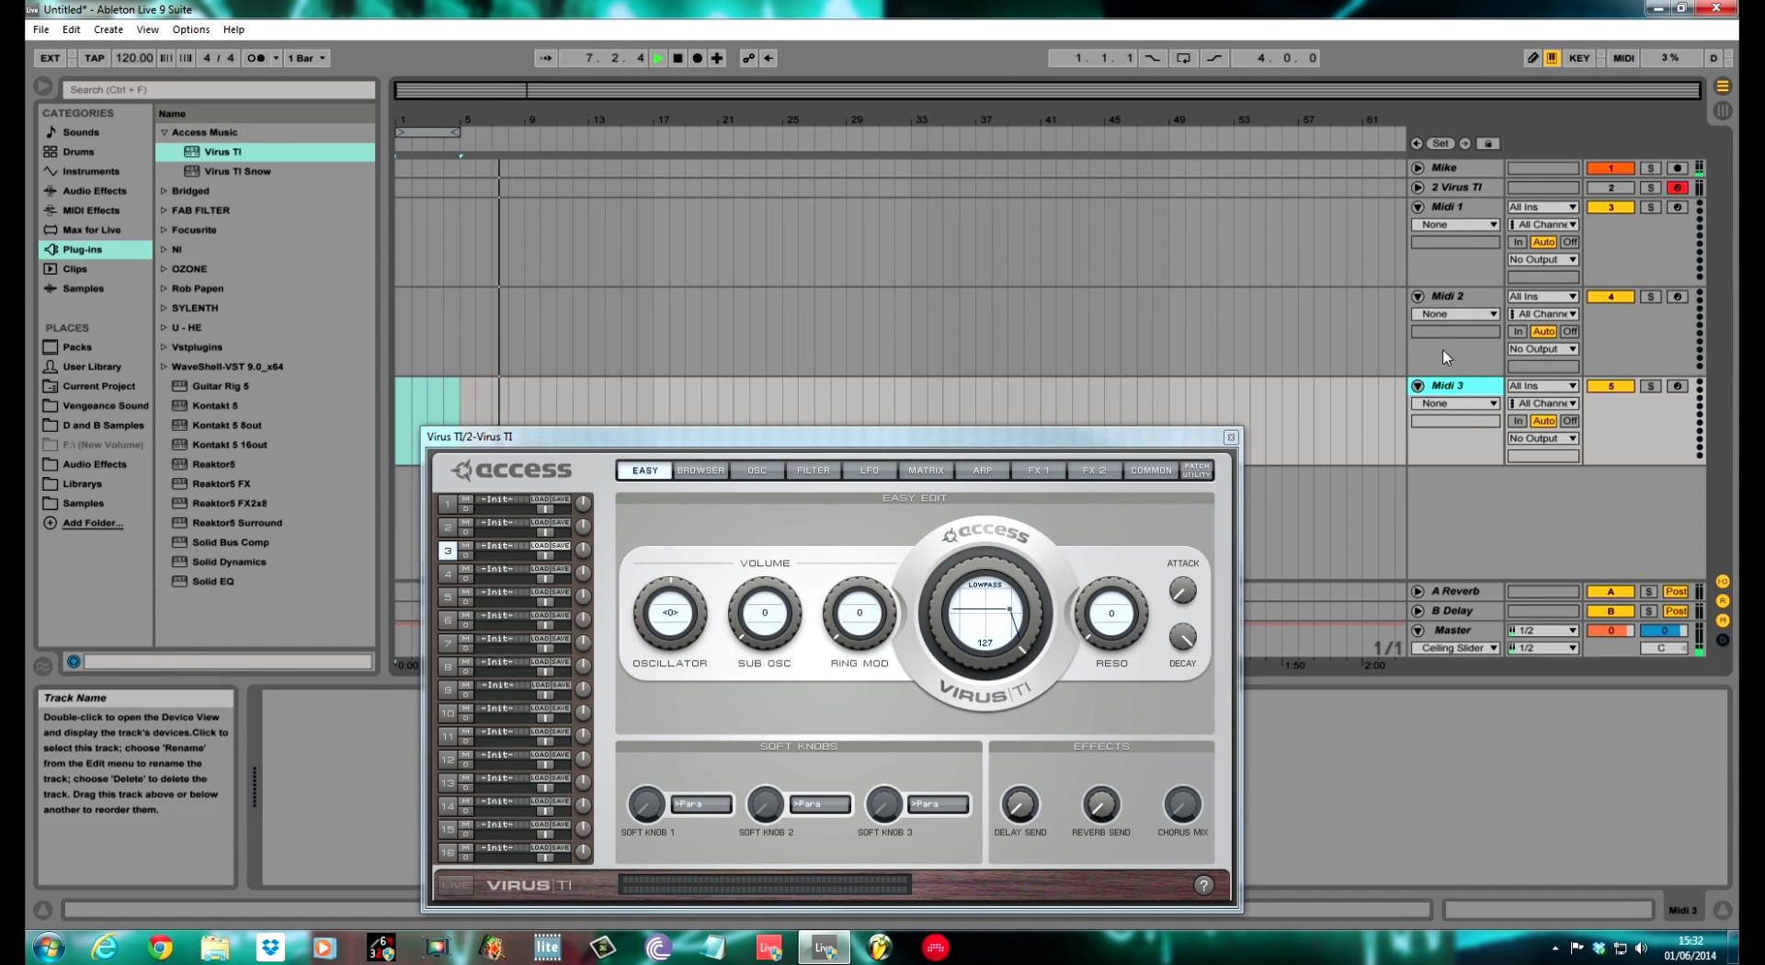
{"action": "right_click", "coordinate": [1451, 210]}
- Check the Midi 1, Midi 2 and Midi 3 track menus, then stop playback and return to the start
{"action": "left_click", "coordinate": [1585, 505]}
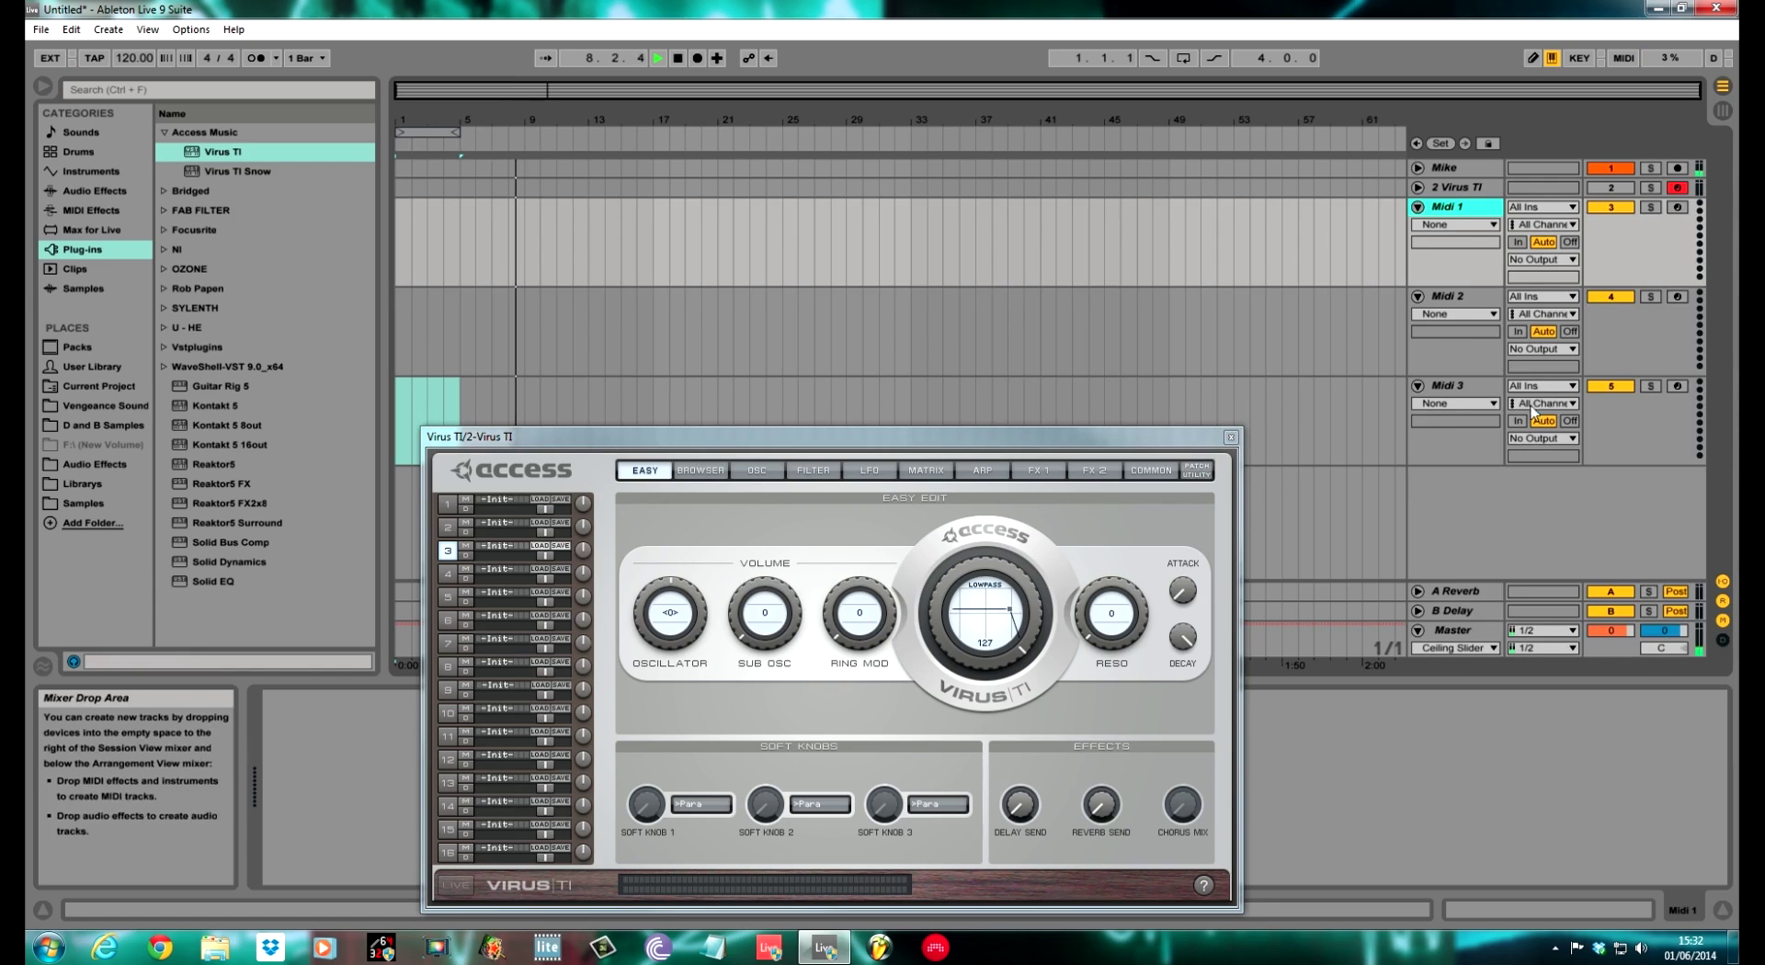
{"action": "right_click", "coordinate": [1479, 307]}
{"action": "left_click", "coordinate": [1575, 583]}
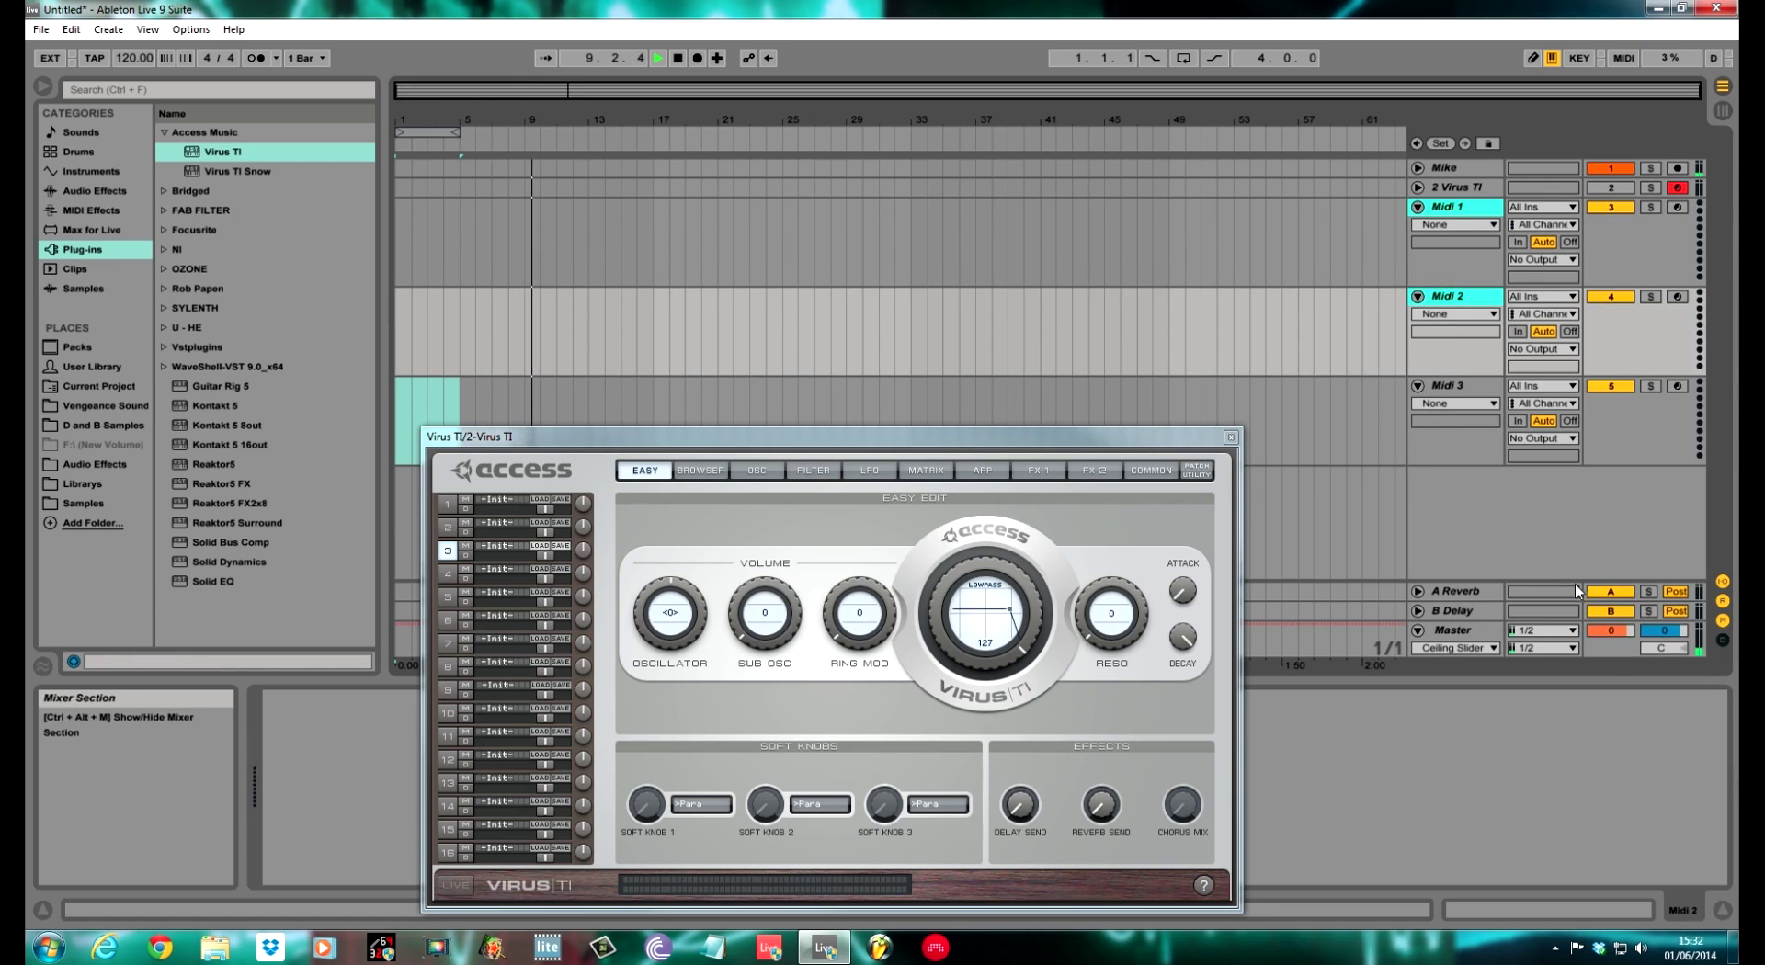
{"action": "right_click", "coordinate": [1490, 382]}
{"action": "left_click", "coordinate": [1583, 679]}
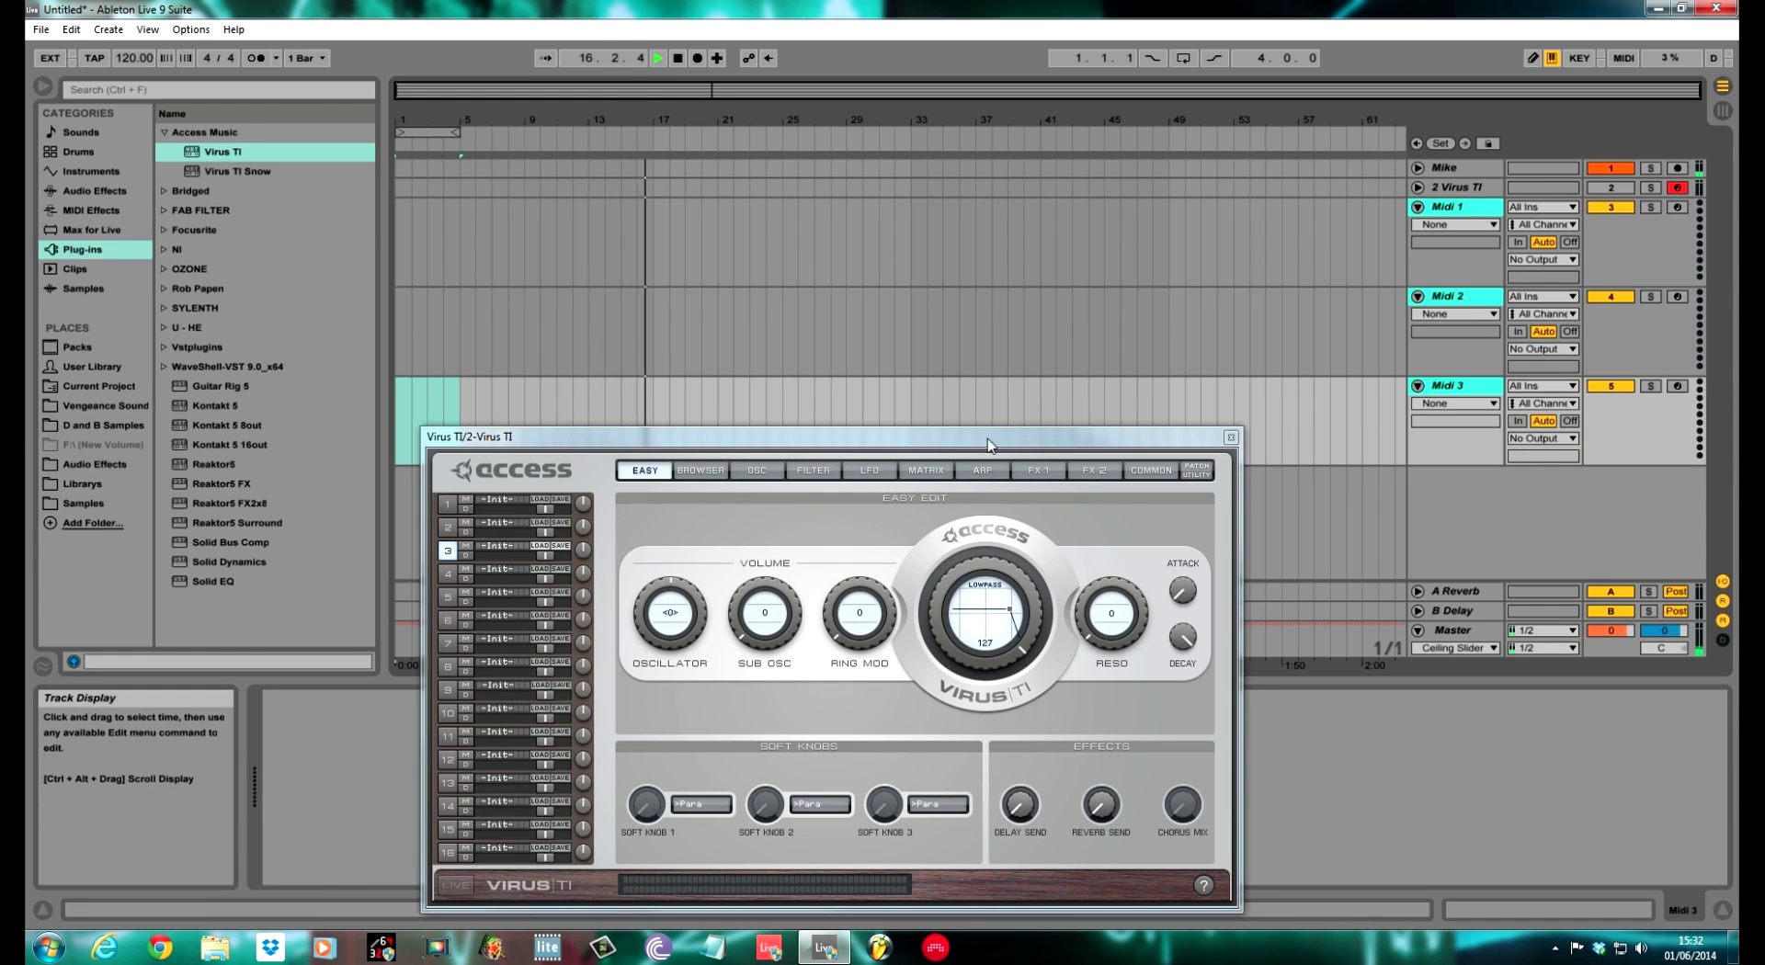
{"action": "left_click", "coordinate": [676, 58]}
{"action": "left_click", "coordinate": [677, 58]}
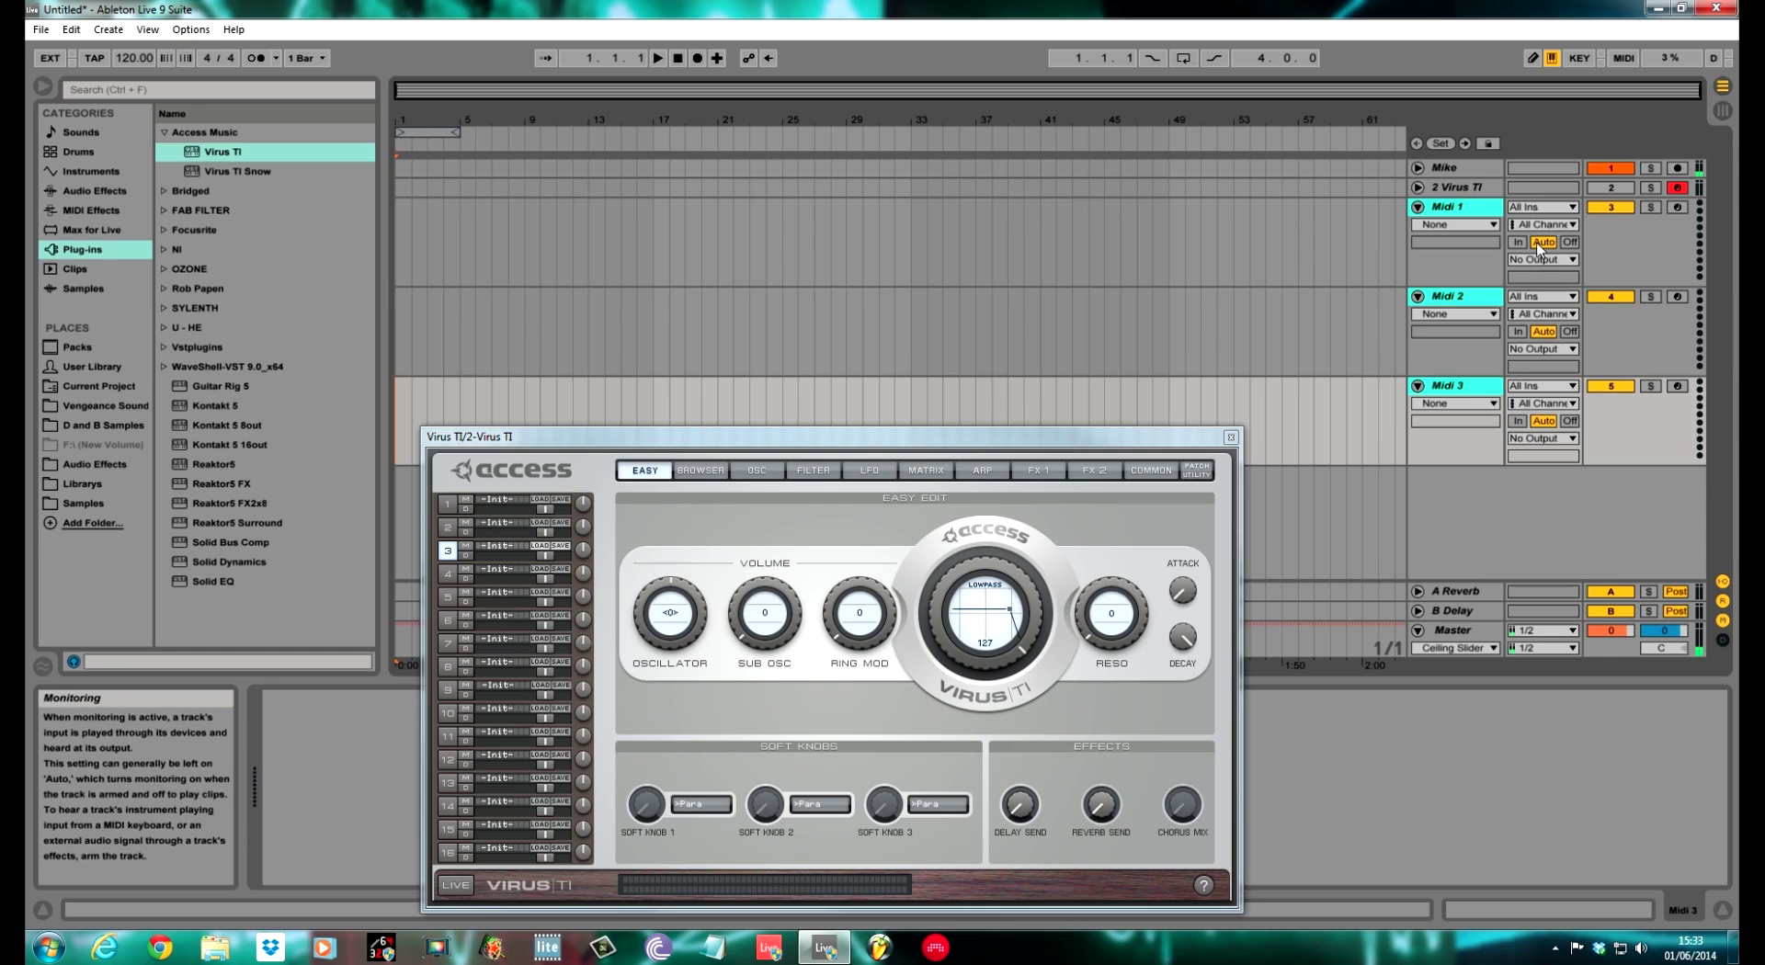
- Route Midi 1 to the Virus TI track on channel 1-Virus TI and select Virus part 1
{"action": "left_click", "coordinate": [1562, 260]}
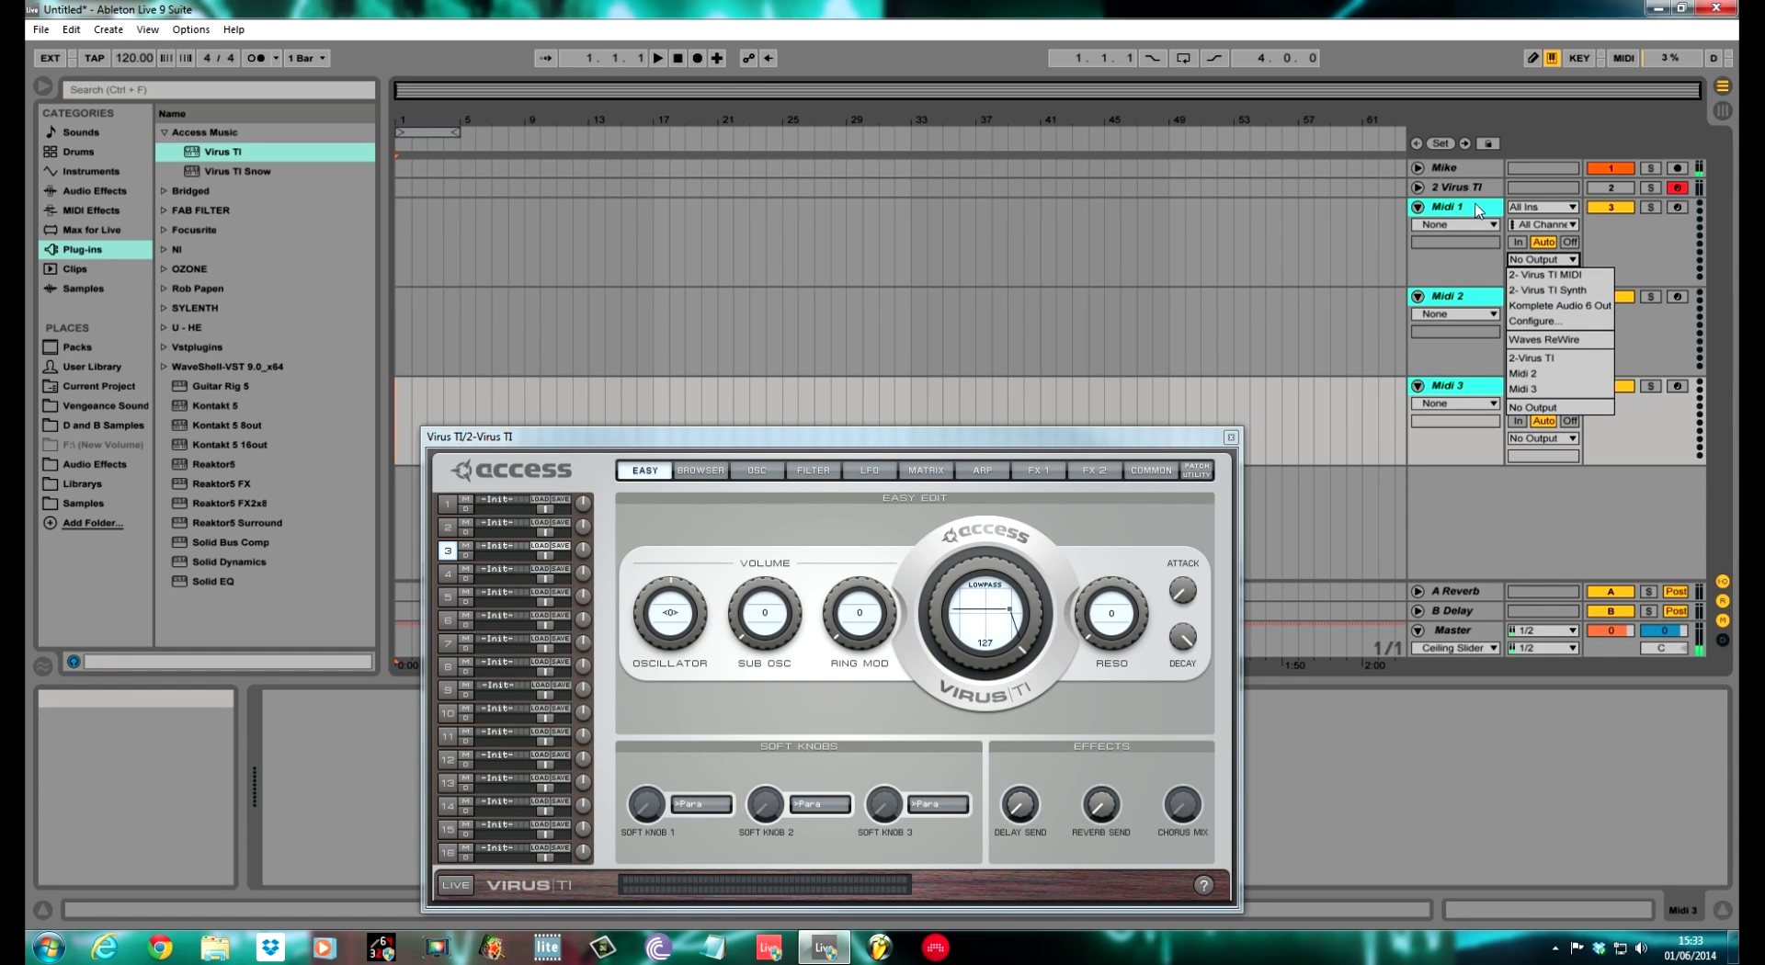
{"action": "left_click", "coordinate": [1525, 358]}
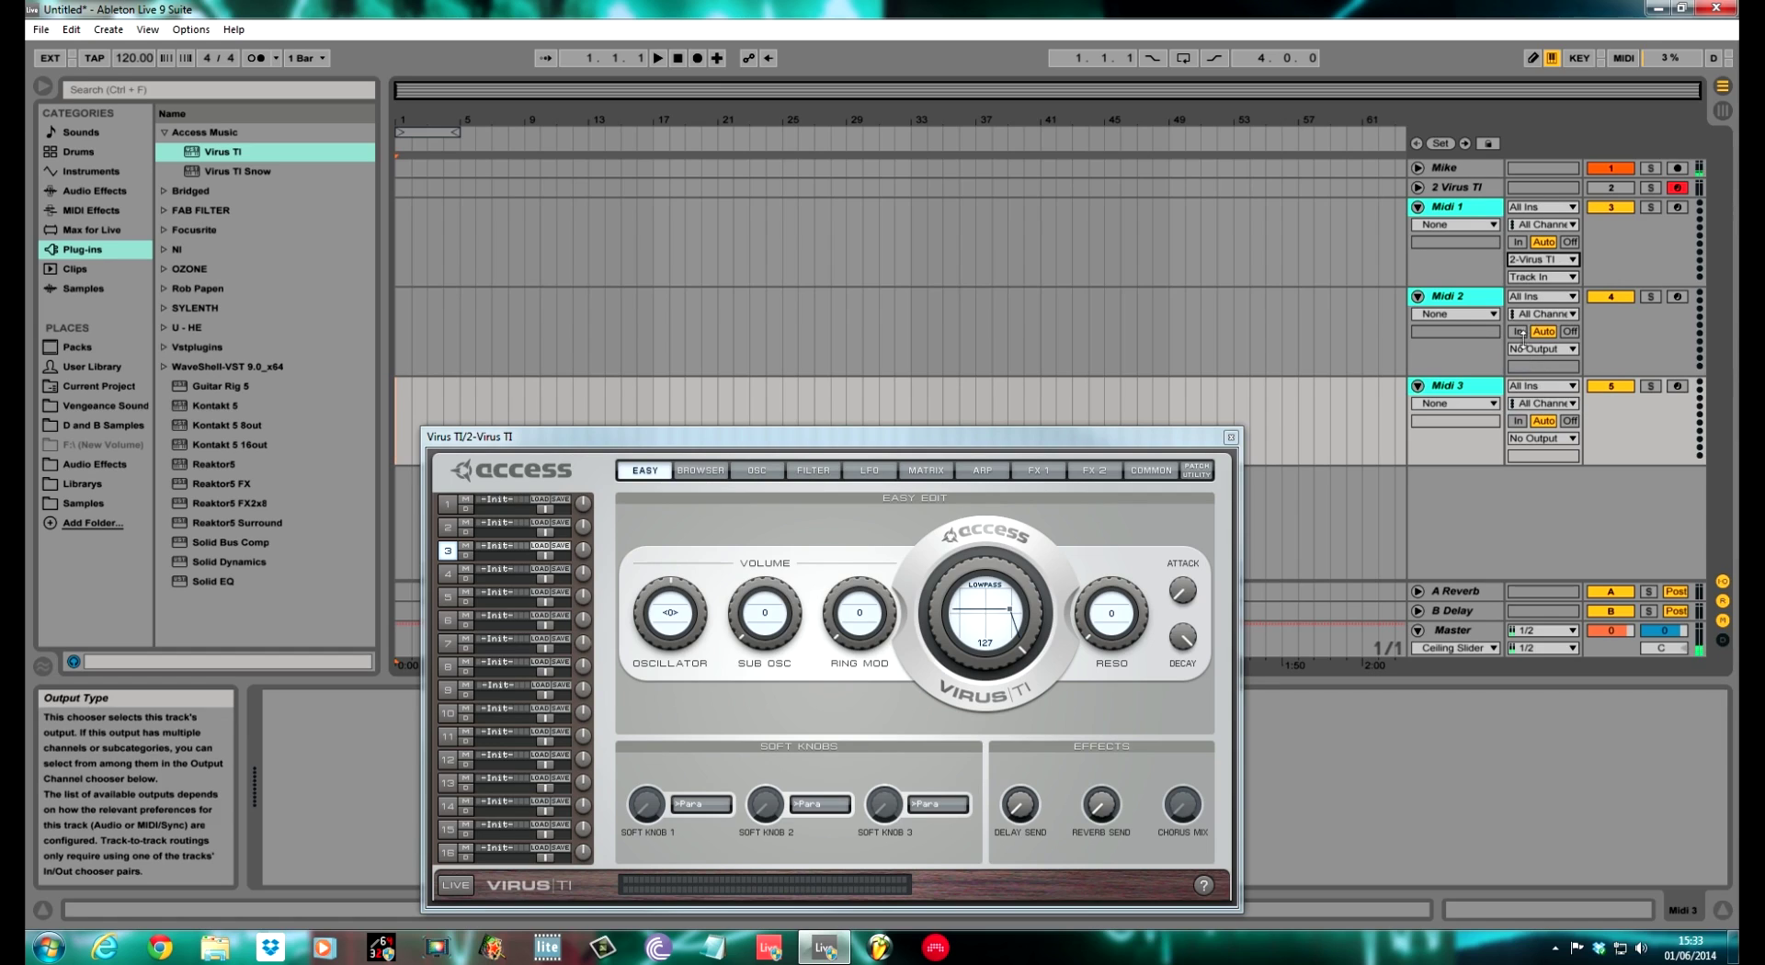
{"action": "left_click", "coordinate": [1565, 277]}
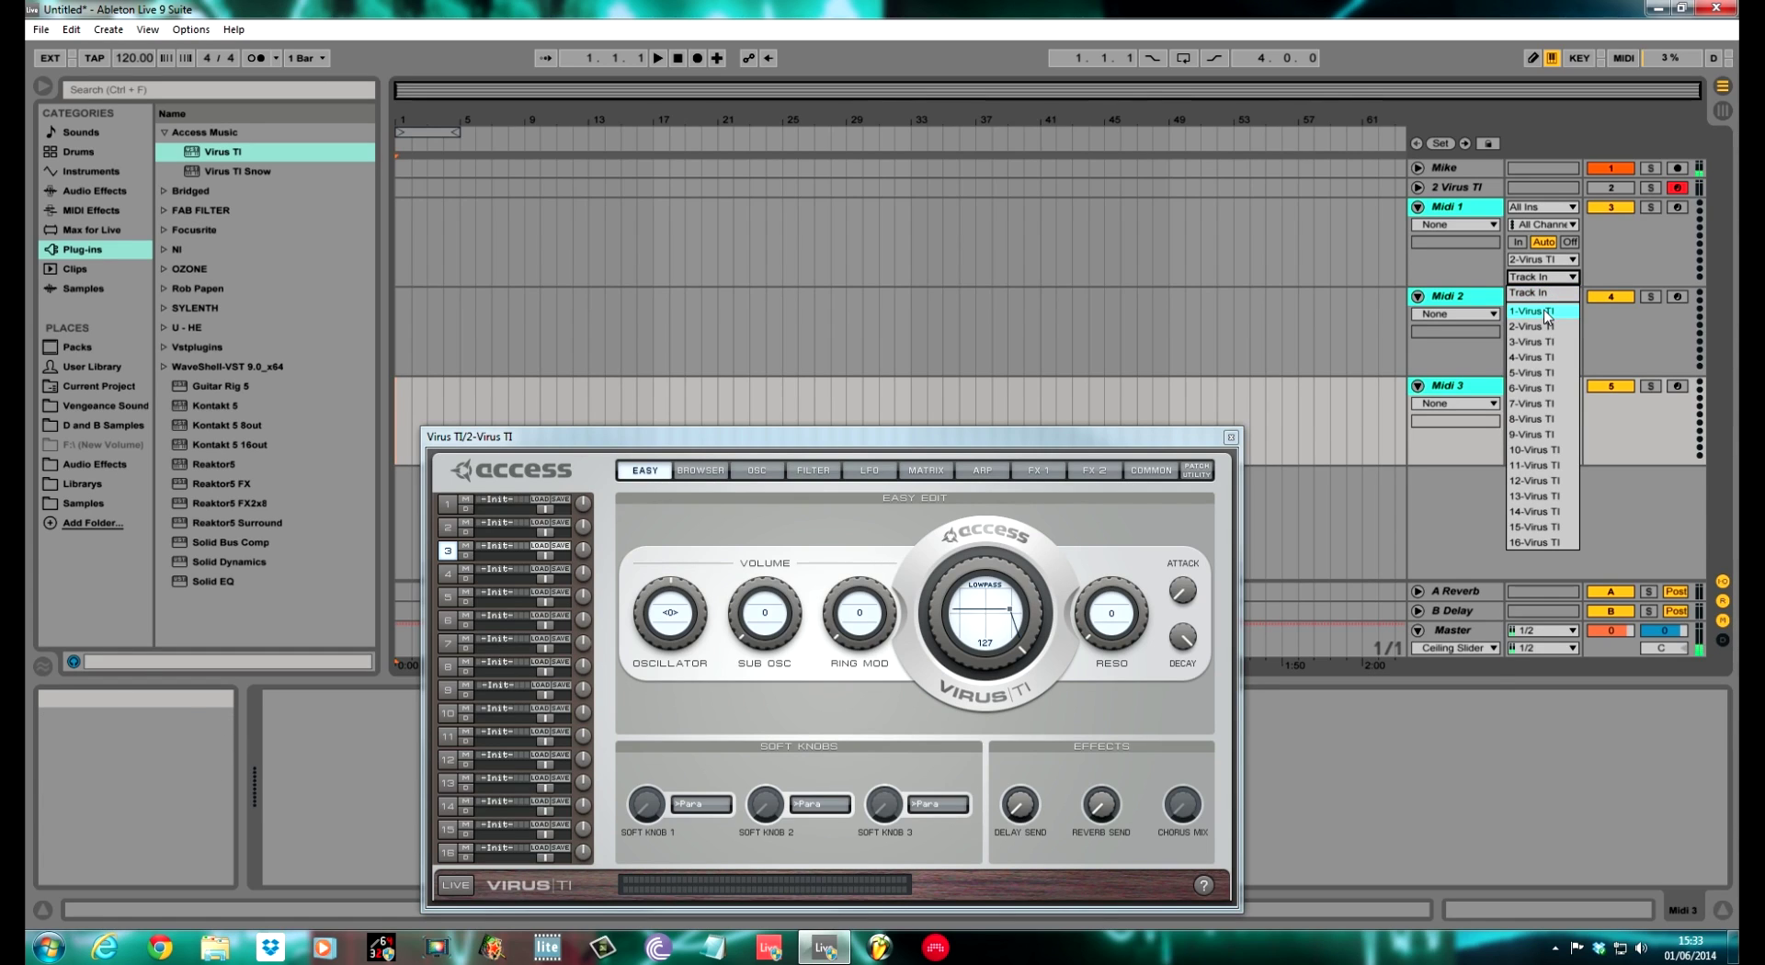
{"action": "left_click", "coordinate": [1547, 312]}
{"action": "left_click", "coordinate": [454, 507]}
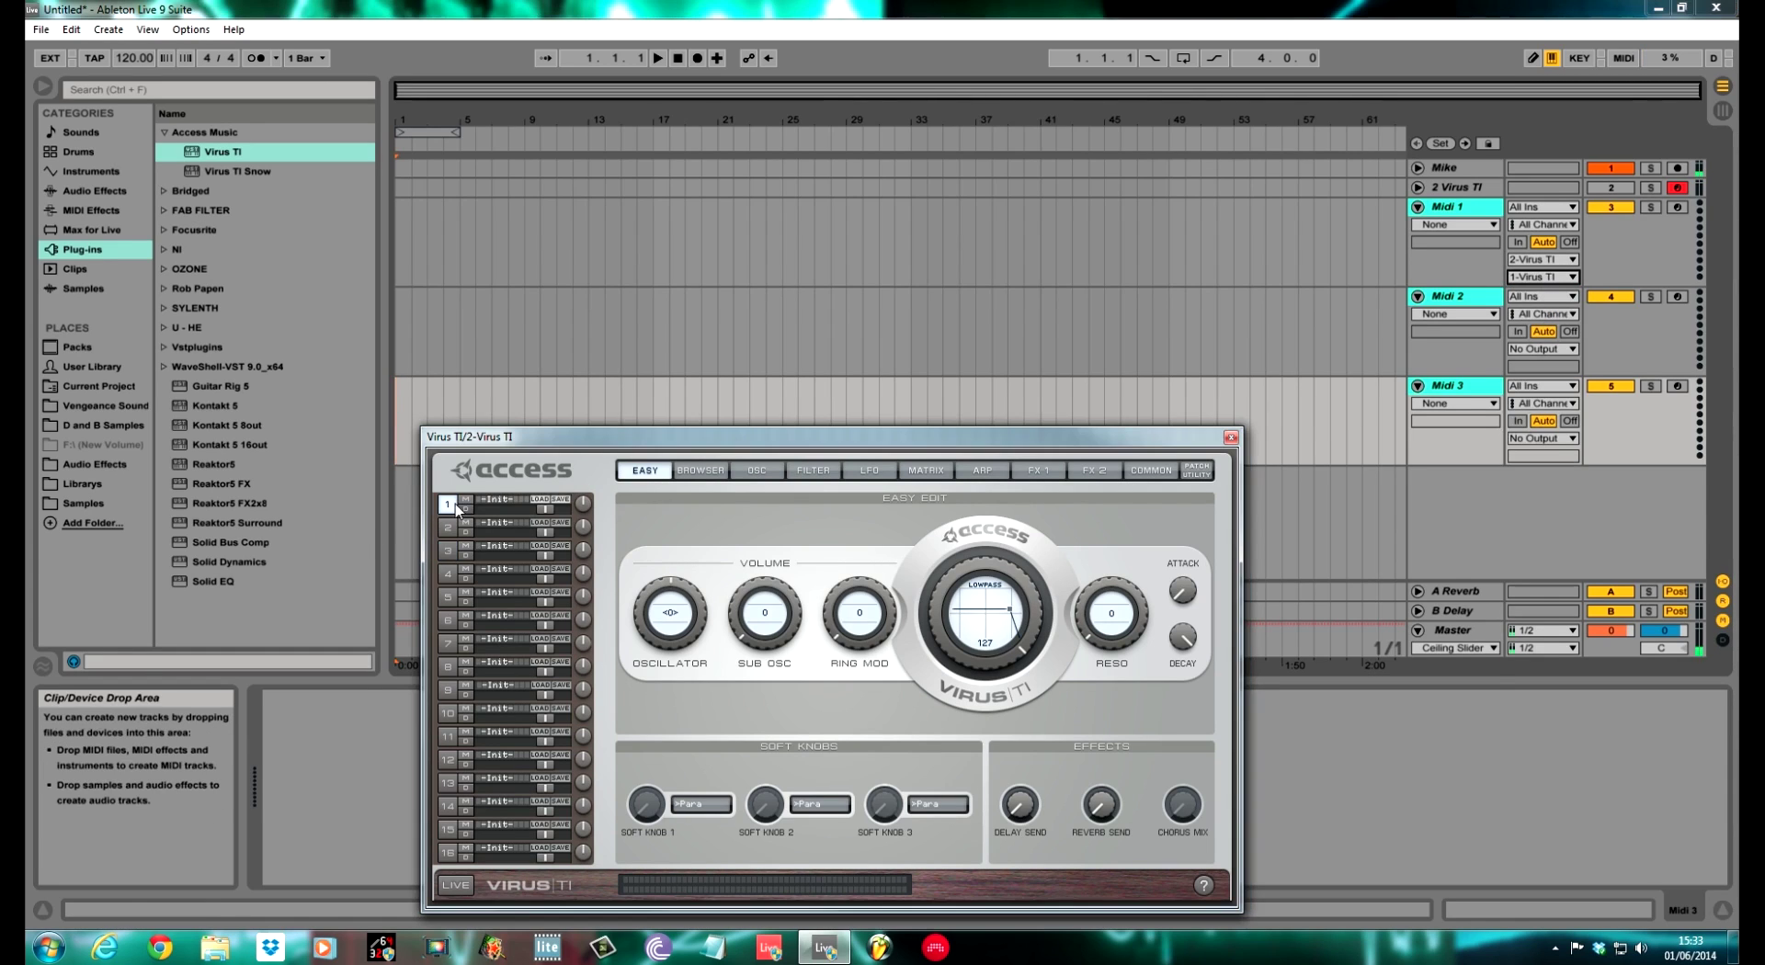
- Rename the 2 Virus TI track to VIRUS
{"action": "left_click", "coordinate": [1491, 189]}
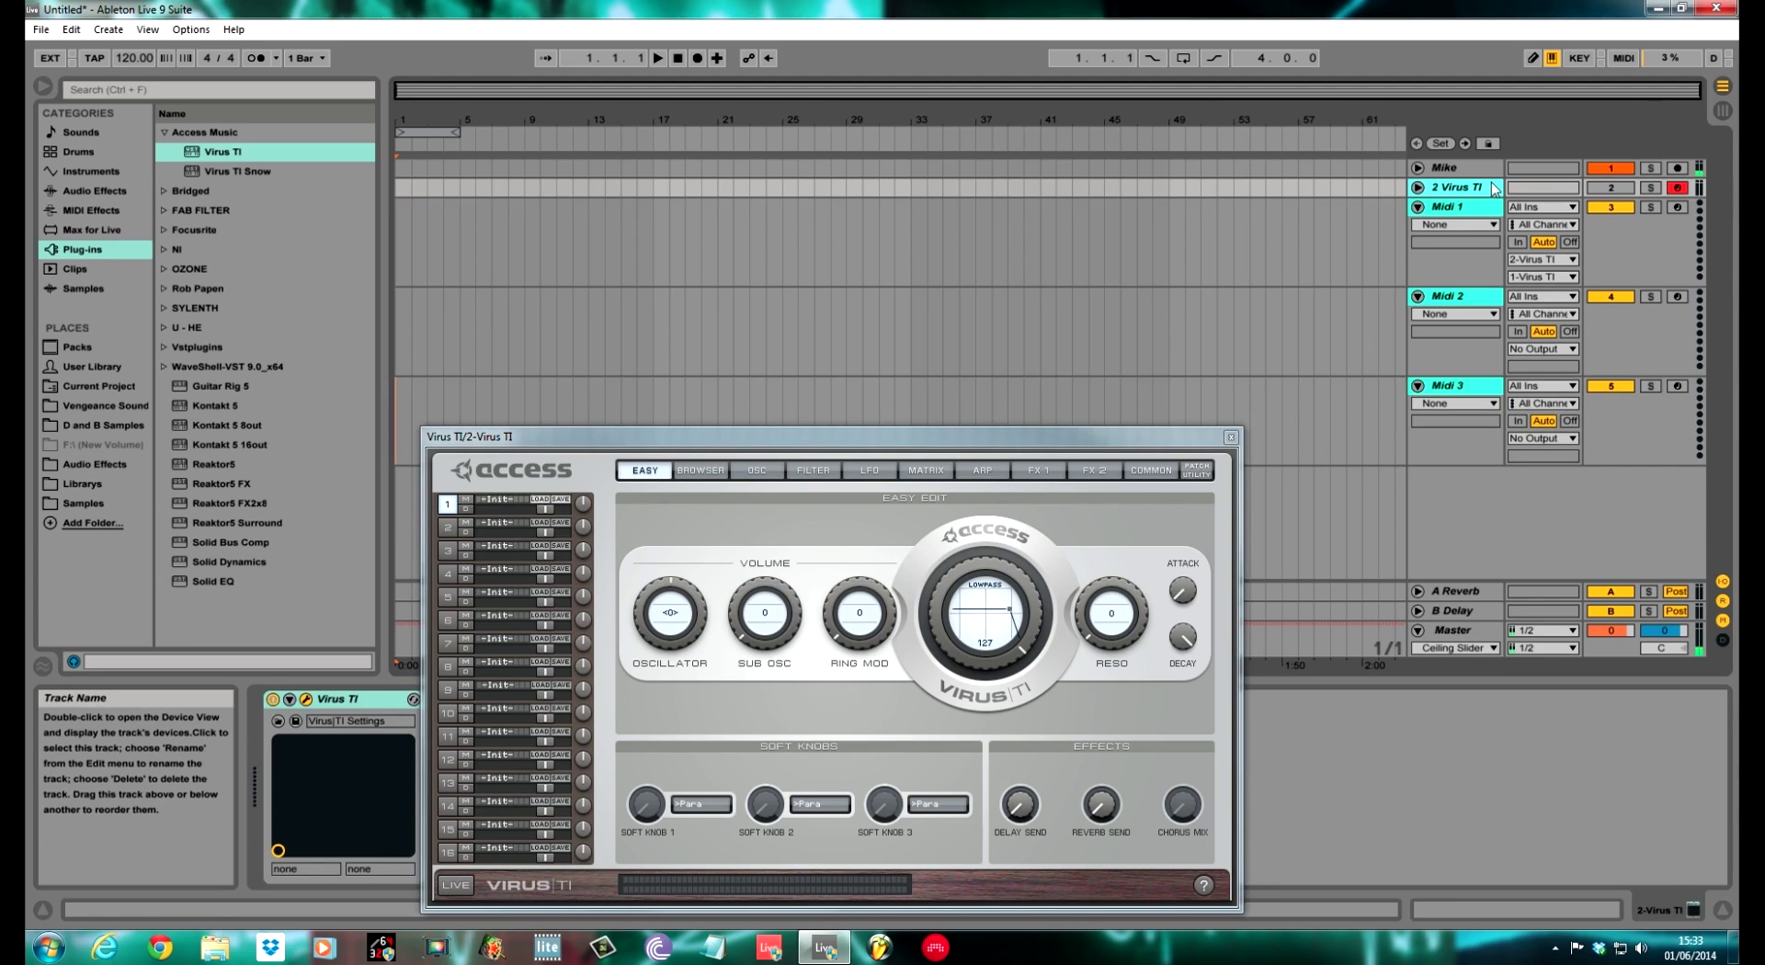
{"action": "key", "text": "ctrl+r"}
{"action": "key", "text": "BackSpace"}
{"action": "type", "text": "VIRUS"}
{"action": "key", "text": "Return"}
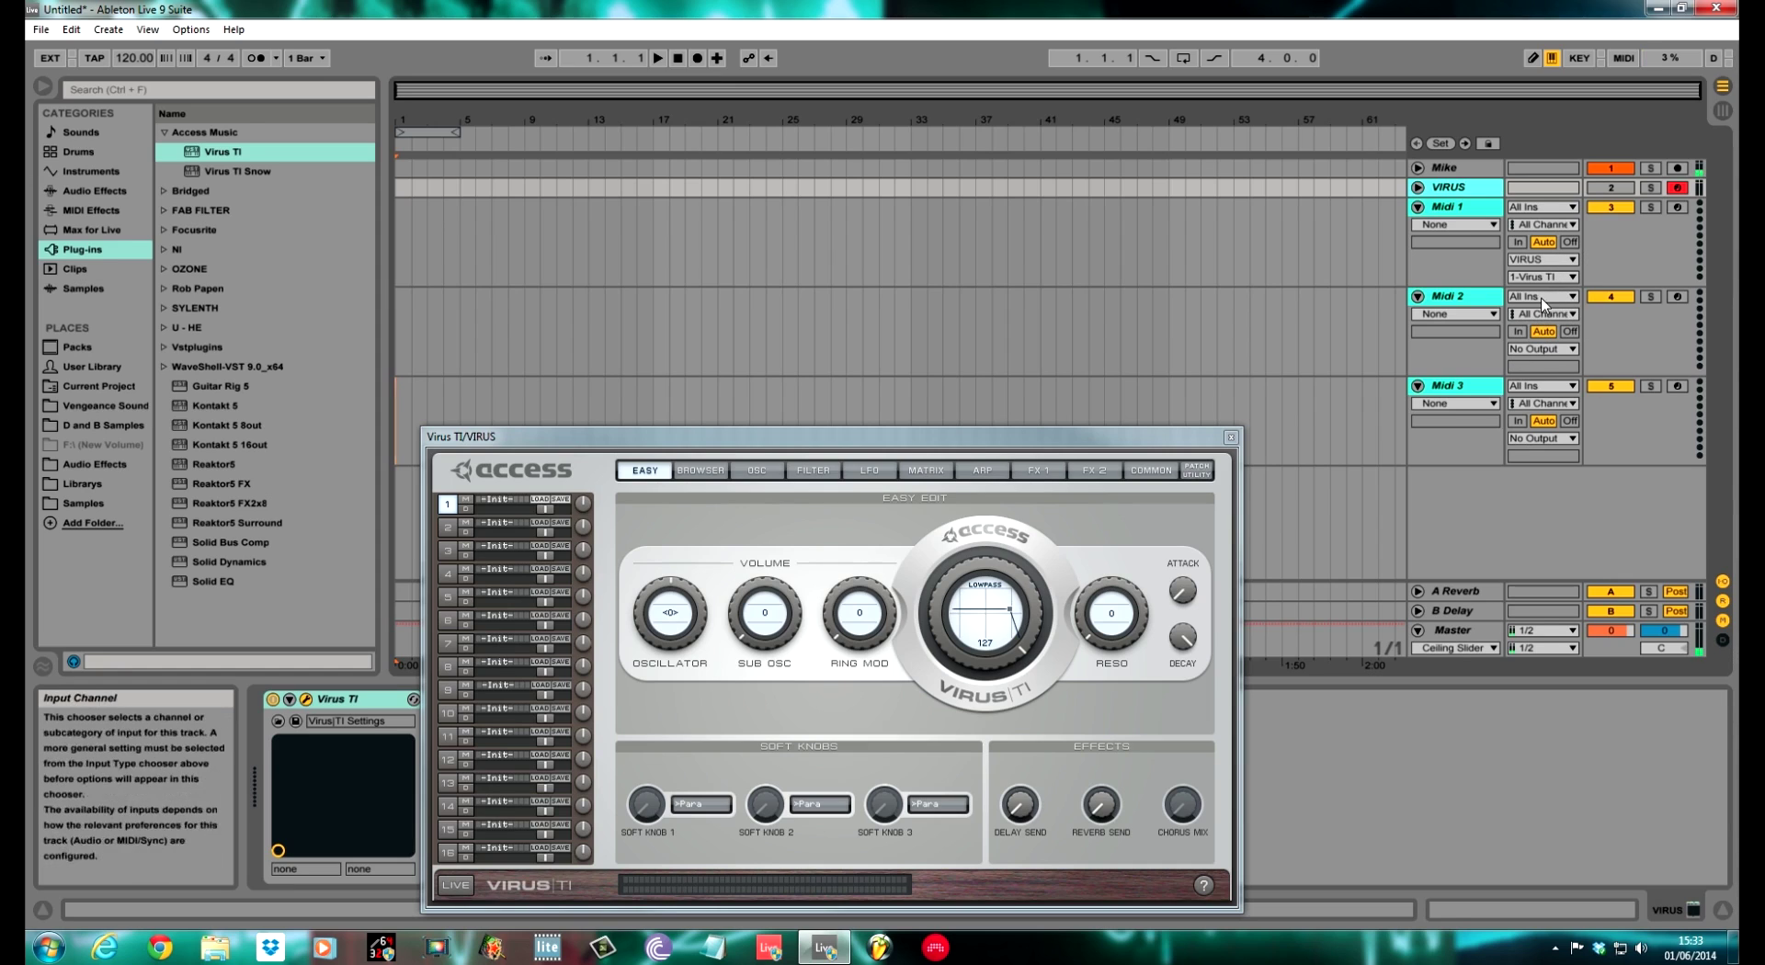
- Route Midi 2 to VIRUS on 2-Virus TI and Midi 3 to VIRUS on 3-Virus TI
{"action": "left_click", "coordinate": [1571, 349]}
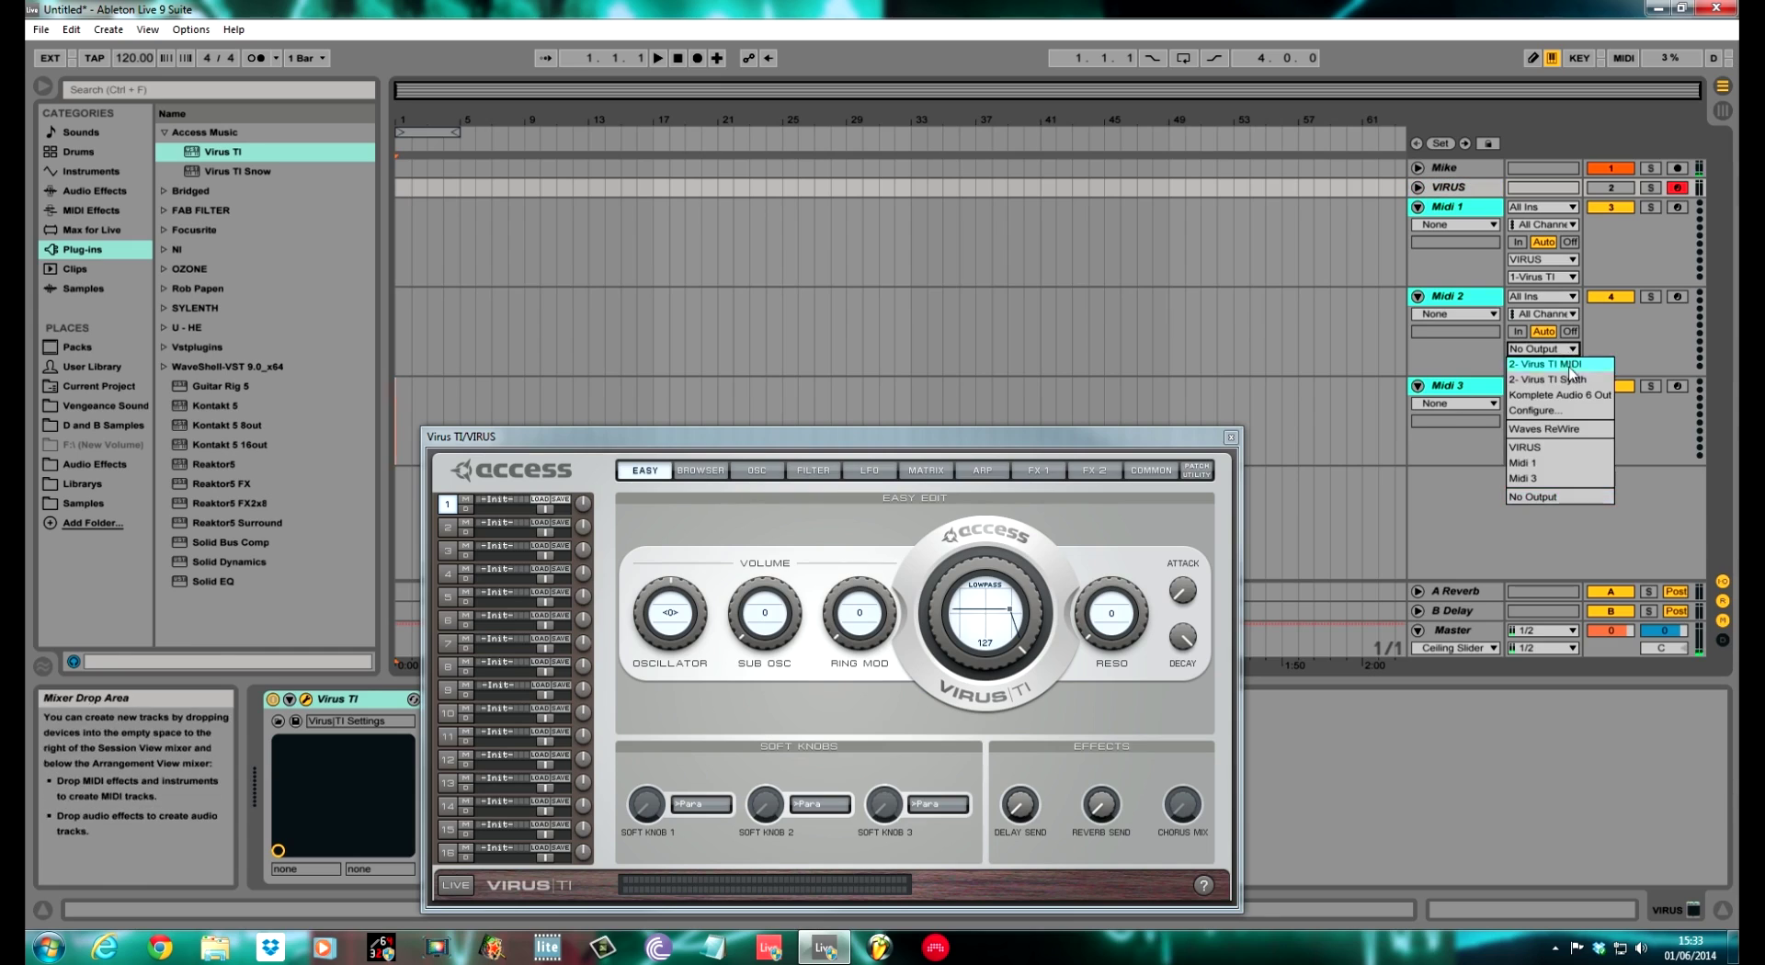
{"action": "left_click", "coordinate": [1546, 448]}
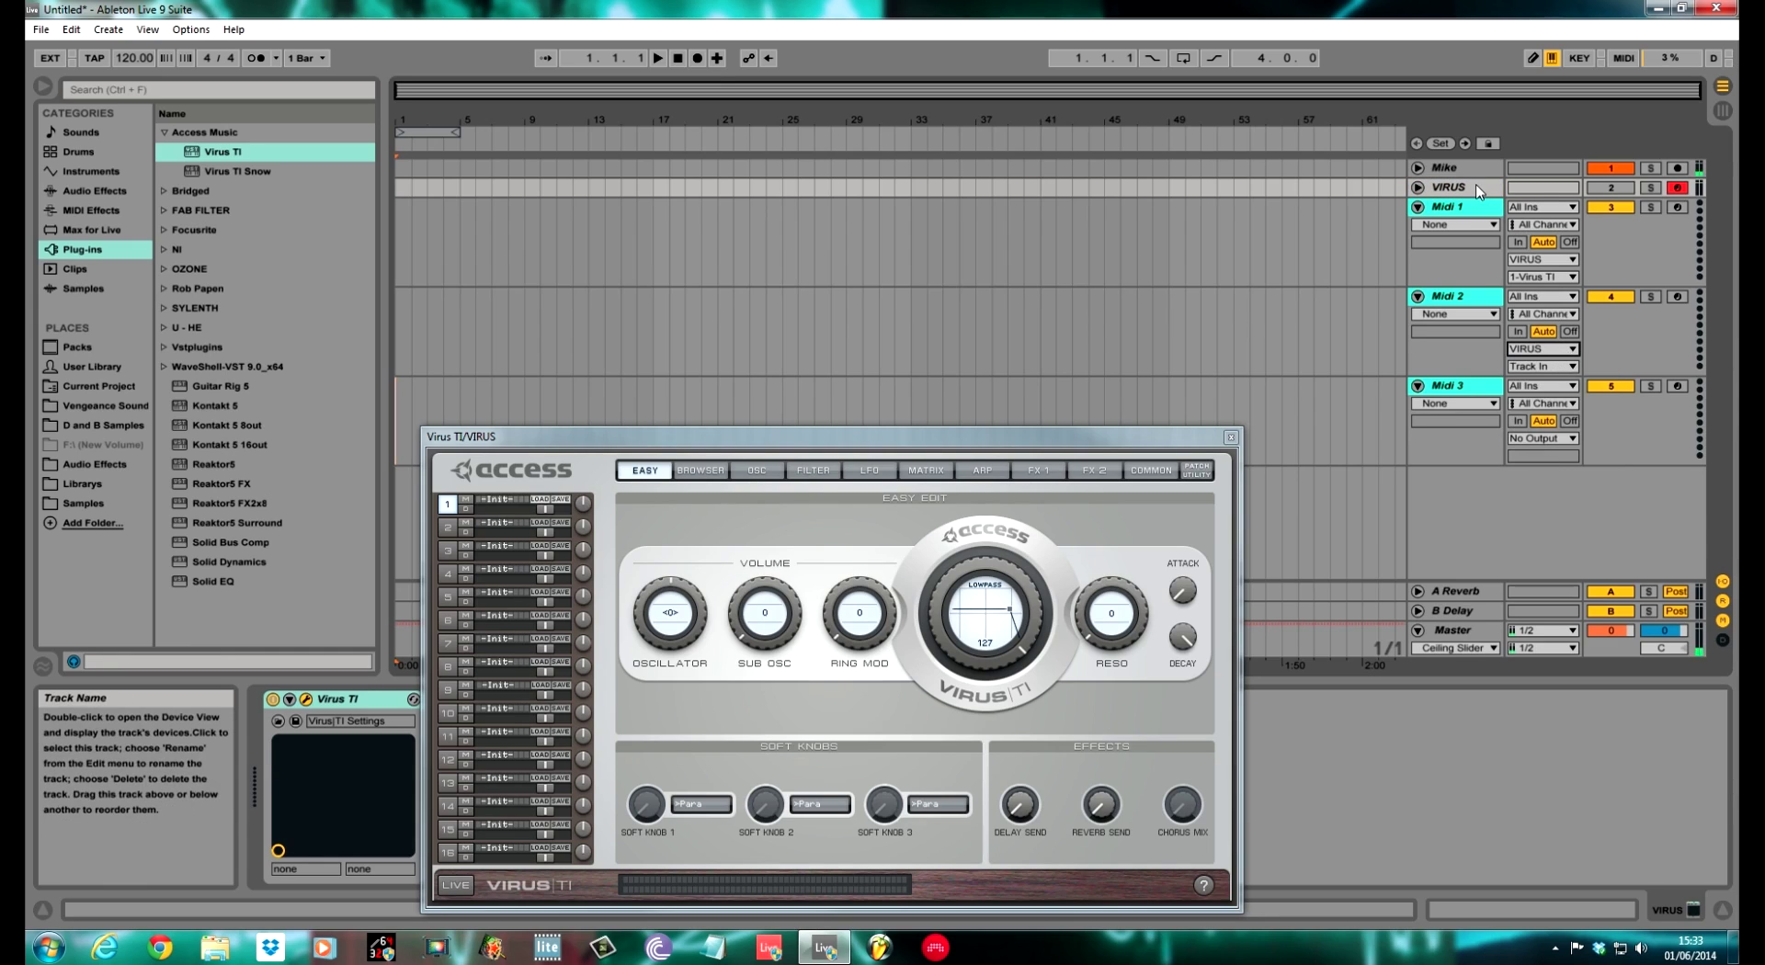
{"action": "left_click", "coordinate": [1554, 365]}
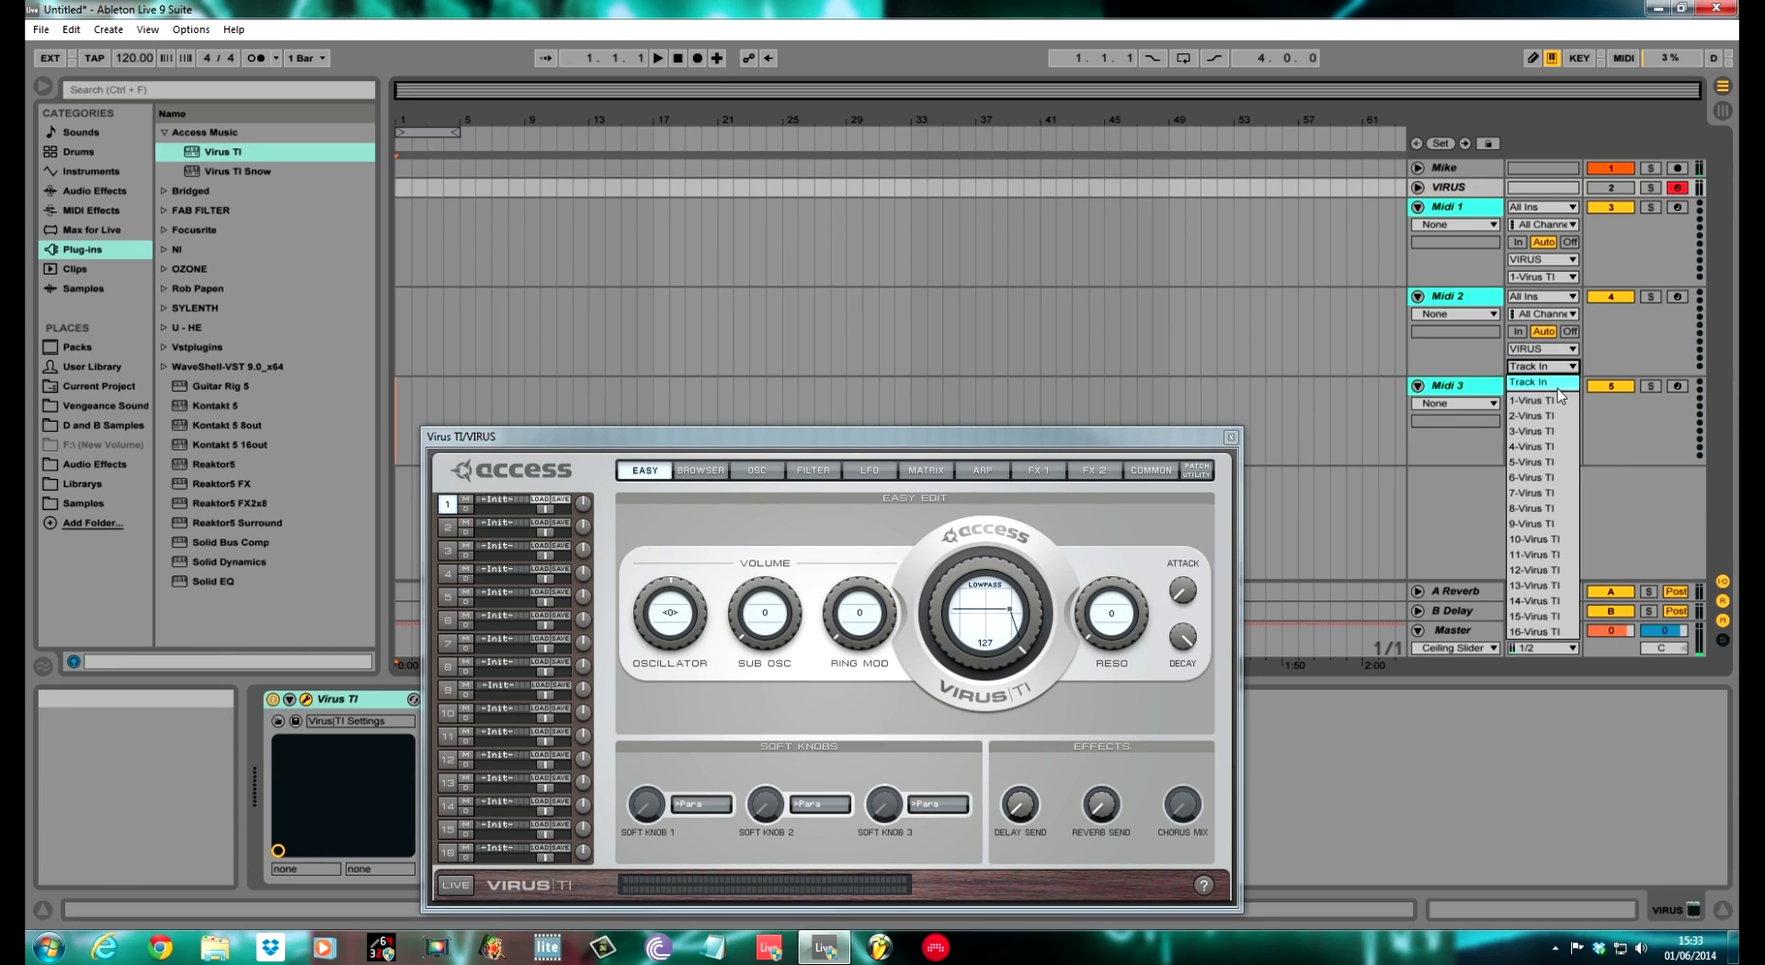
{"action": "left_click", "coordinate": [1550, 416]}
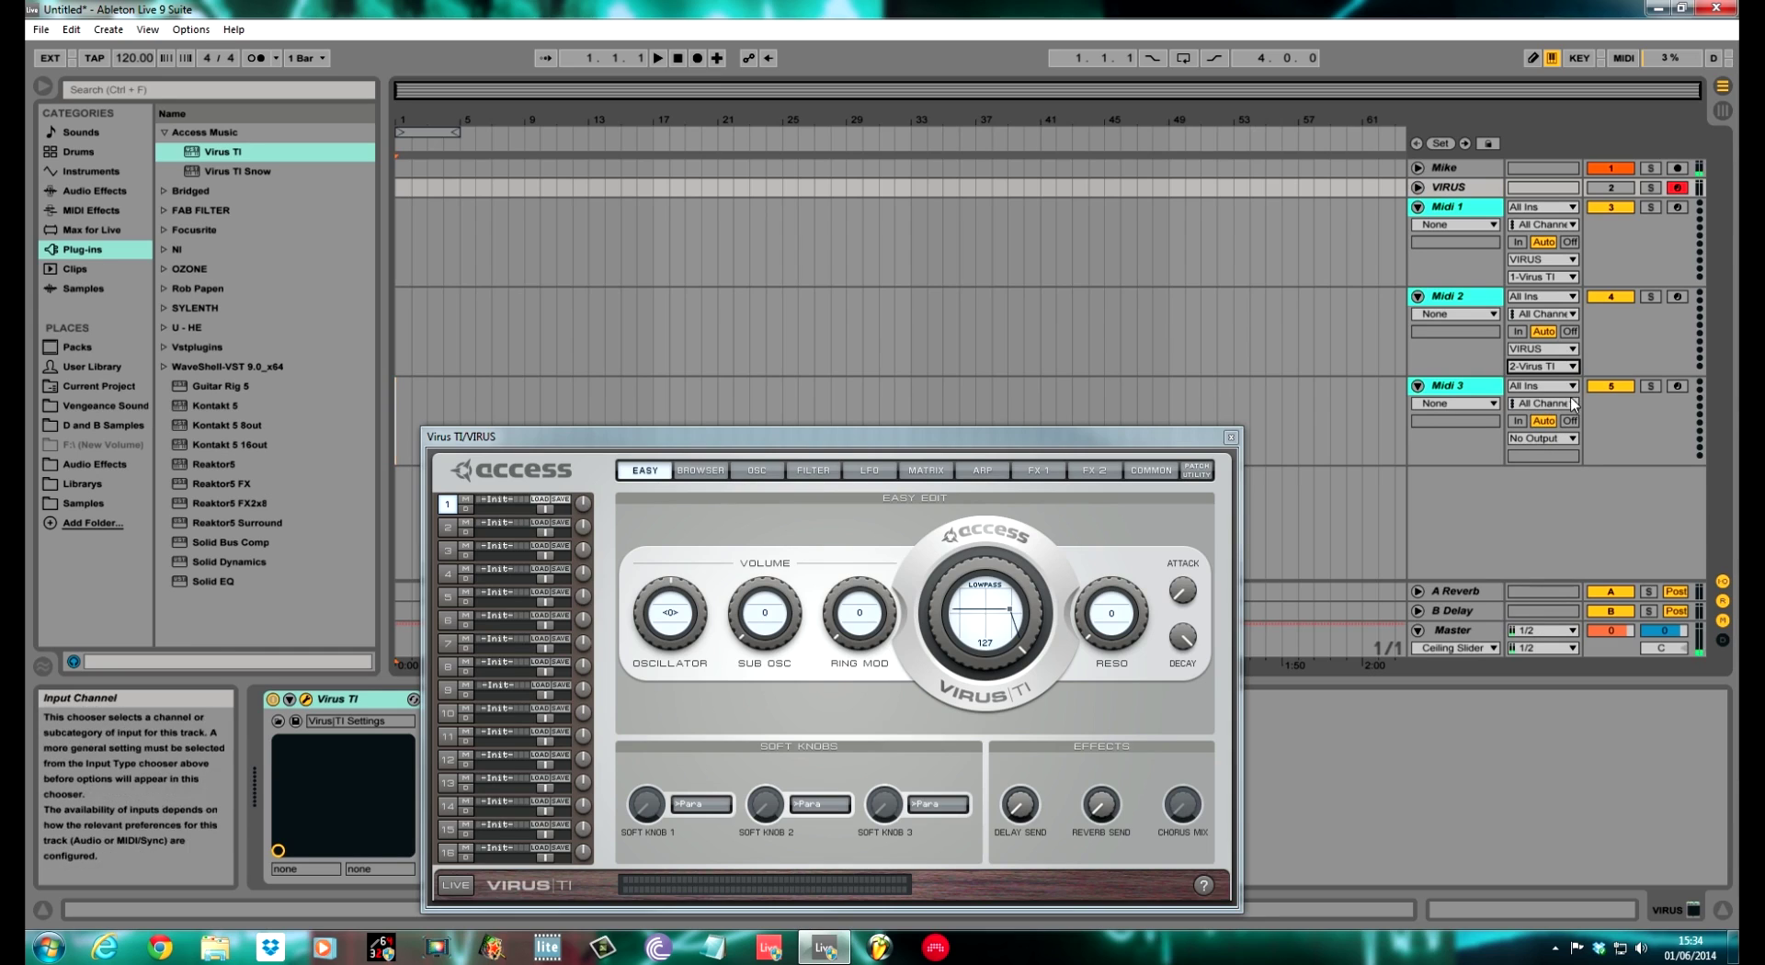
{"action": "left_click", "coordinate": [1557, 437]}
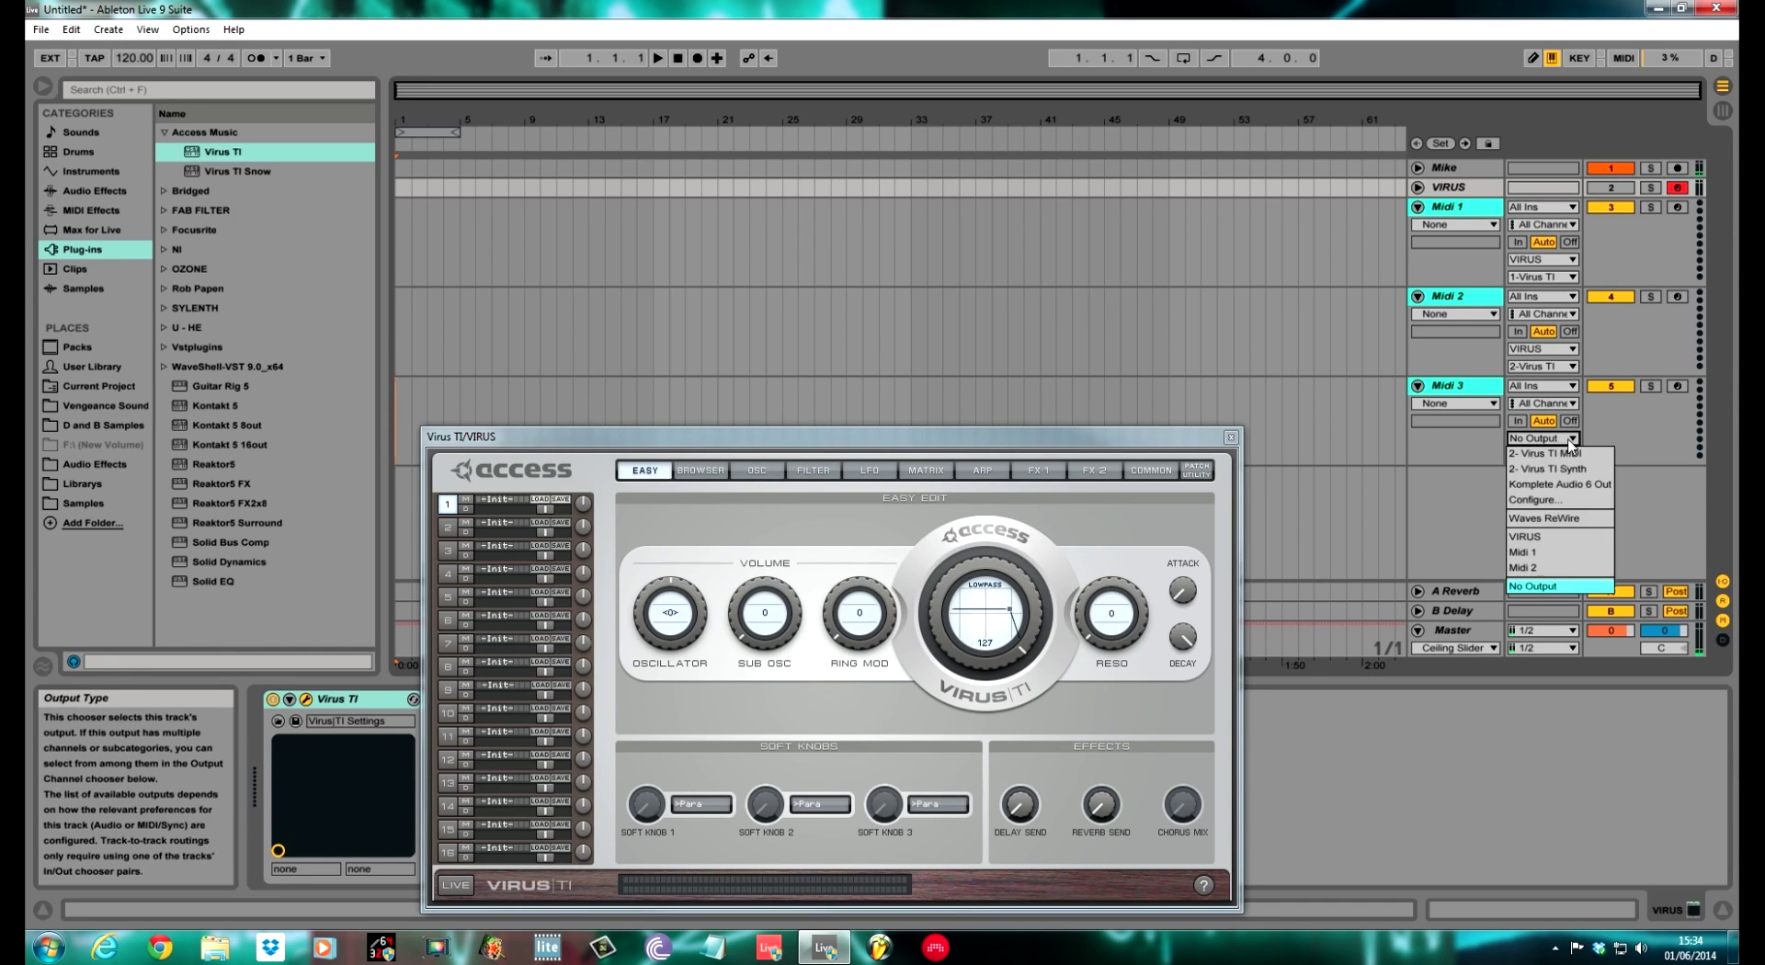
{"action": "left_click", "coordinate": [1528, 536]}
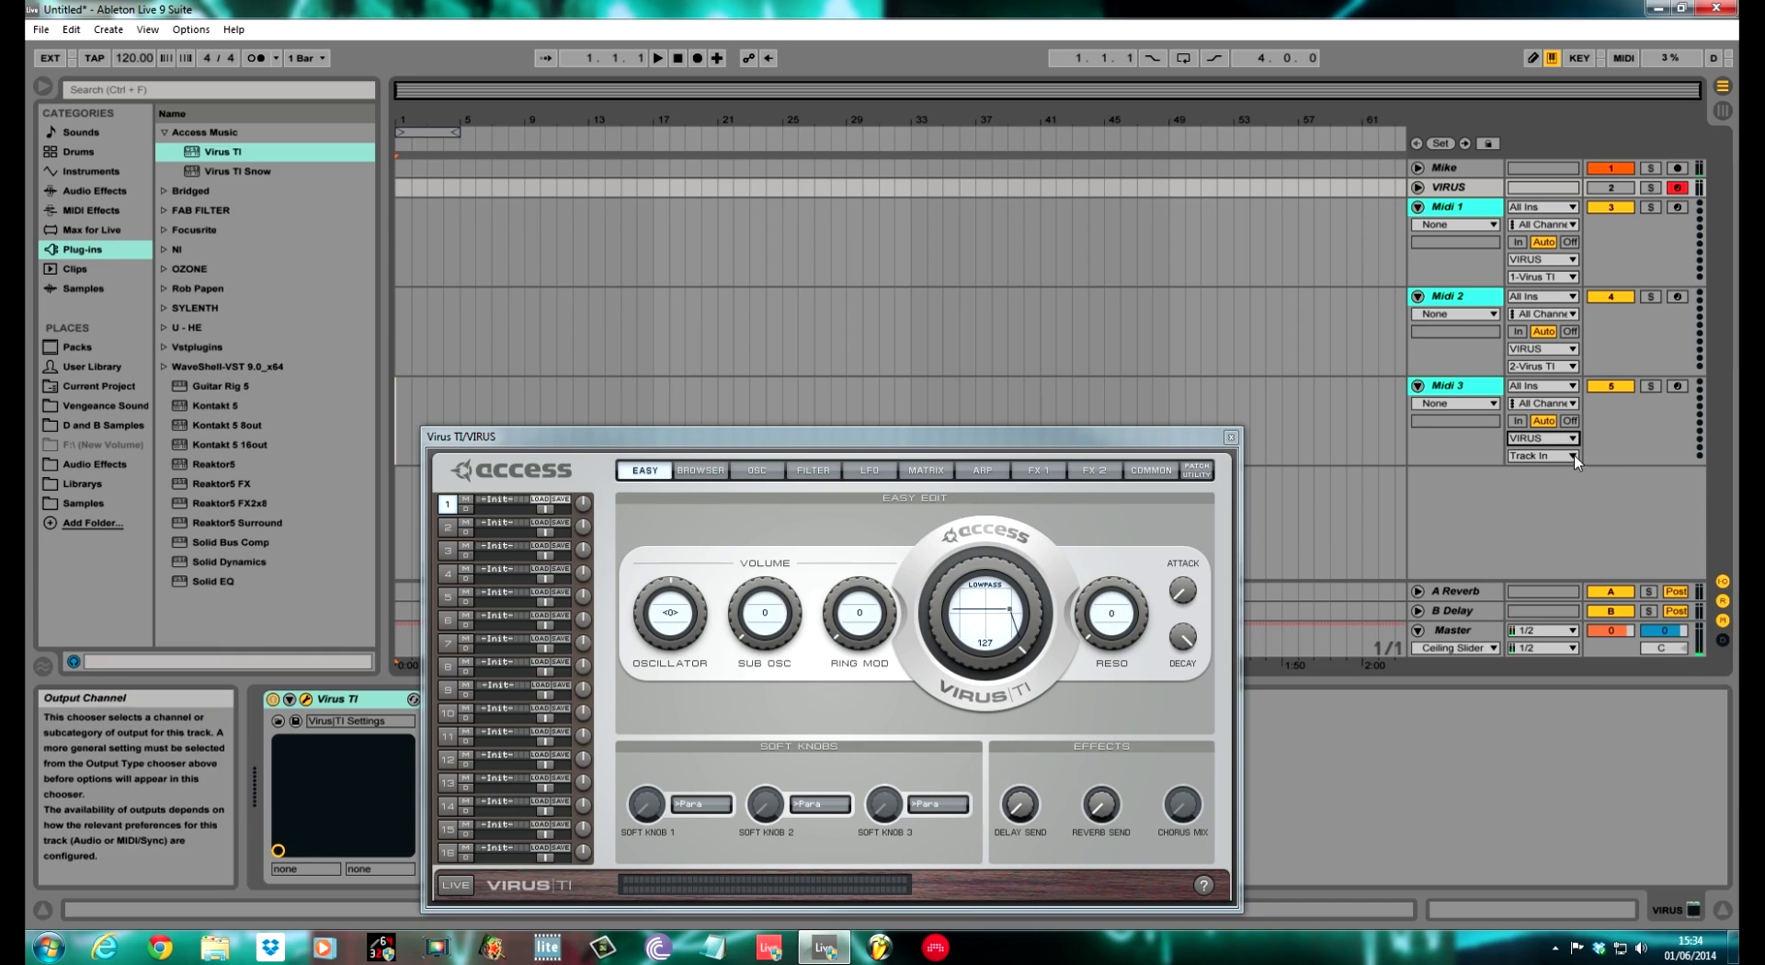
{"action": "left_click", "coordinate": [1541, 455]}
{"action": "left_click", "coordinate": [1545, 520]}
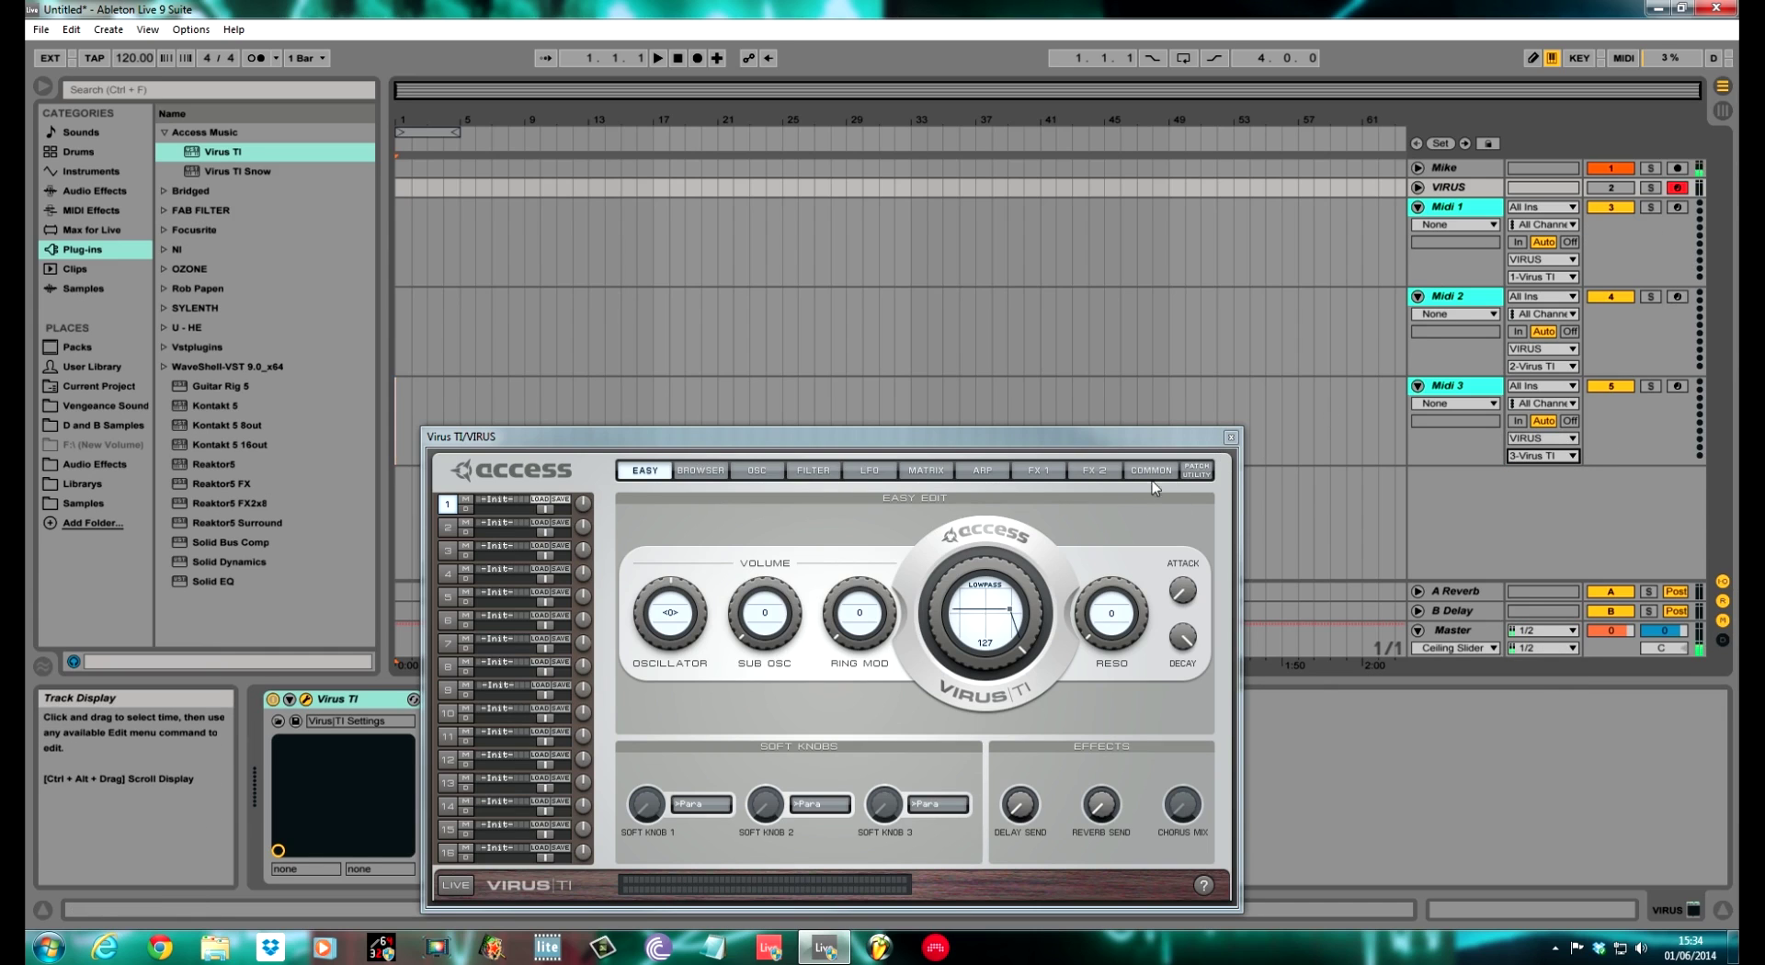
- Select Virus parts 2 and 3 in the plugin and record-arm Midi 1
{"action": "left_click_drag", "start_coordinate": [1186, 445], "coordinate": [1225, 348]}
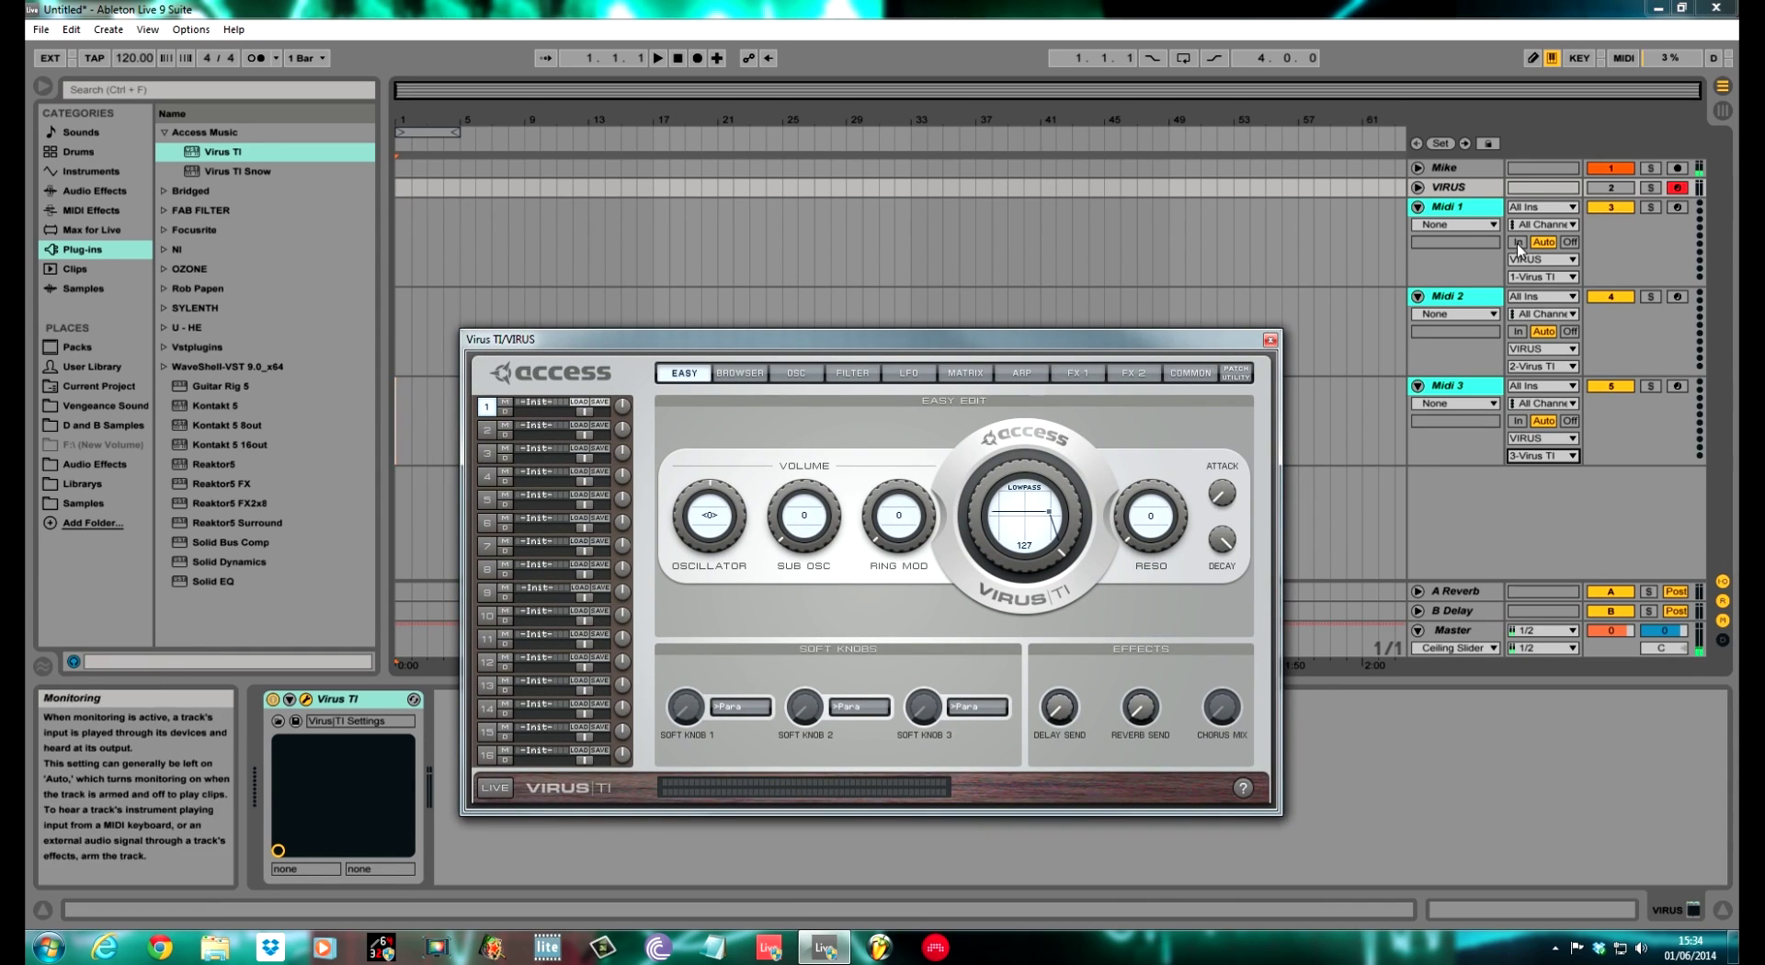
{"action": "left_click", "coordinate": [485, 431]}
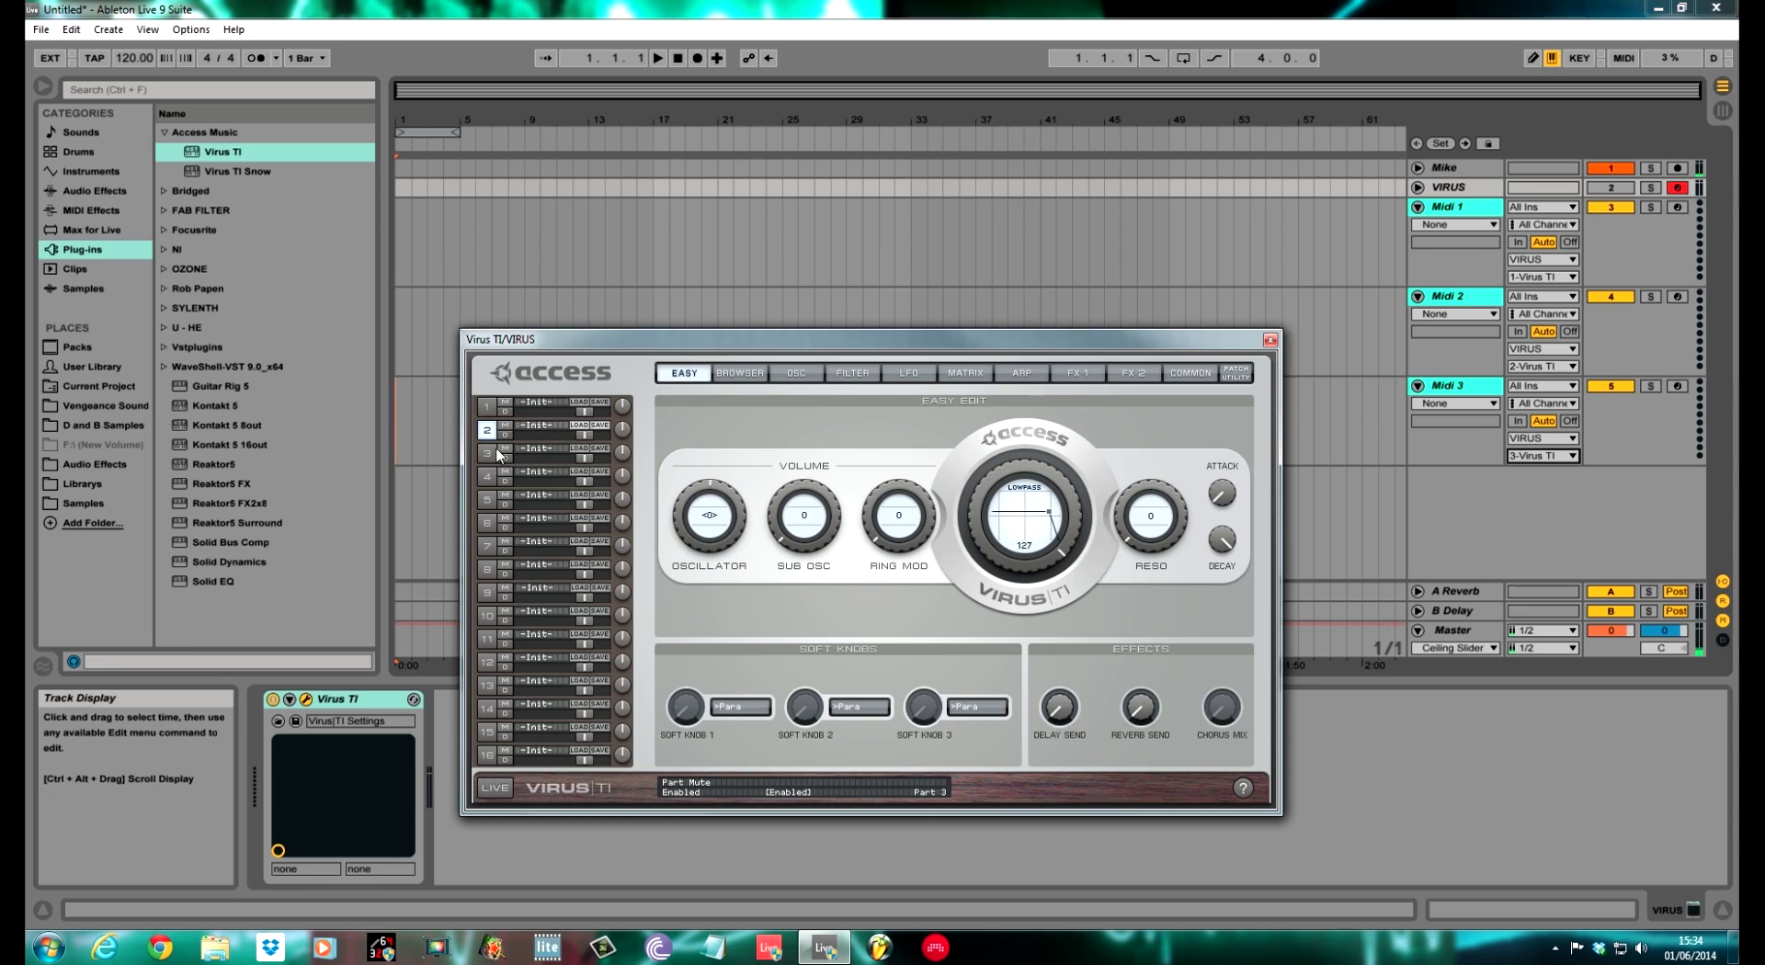
{"action": "left_click", "coordinate": [605, 451]}
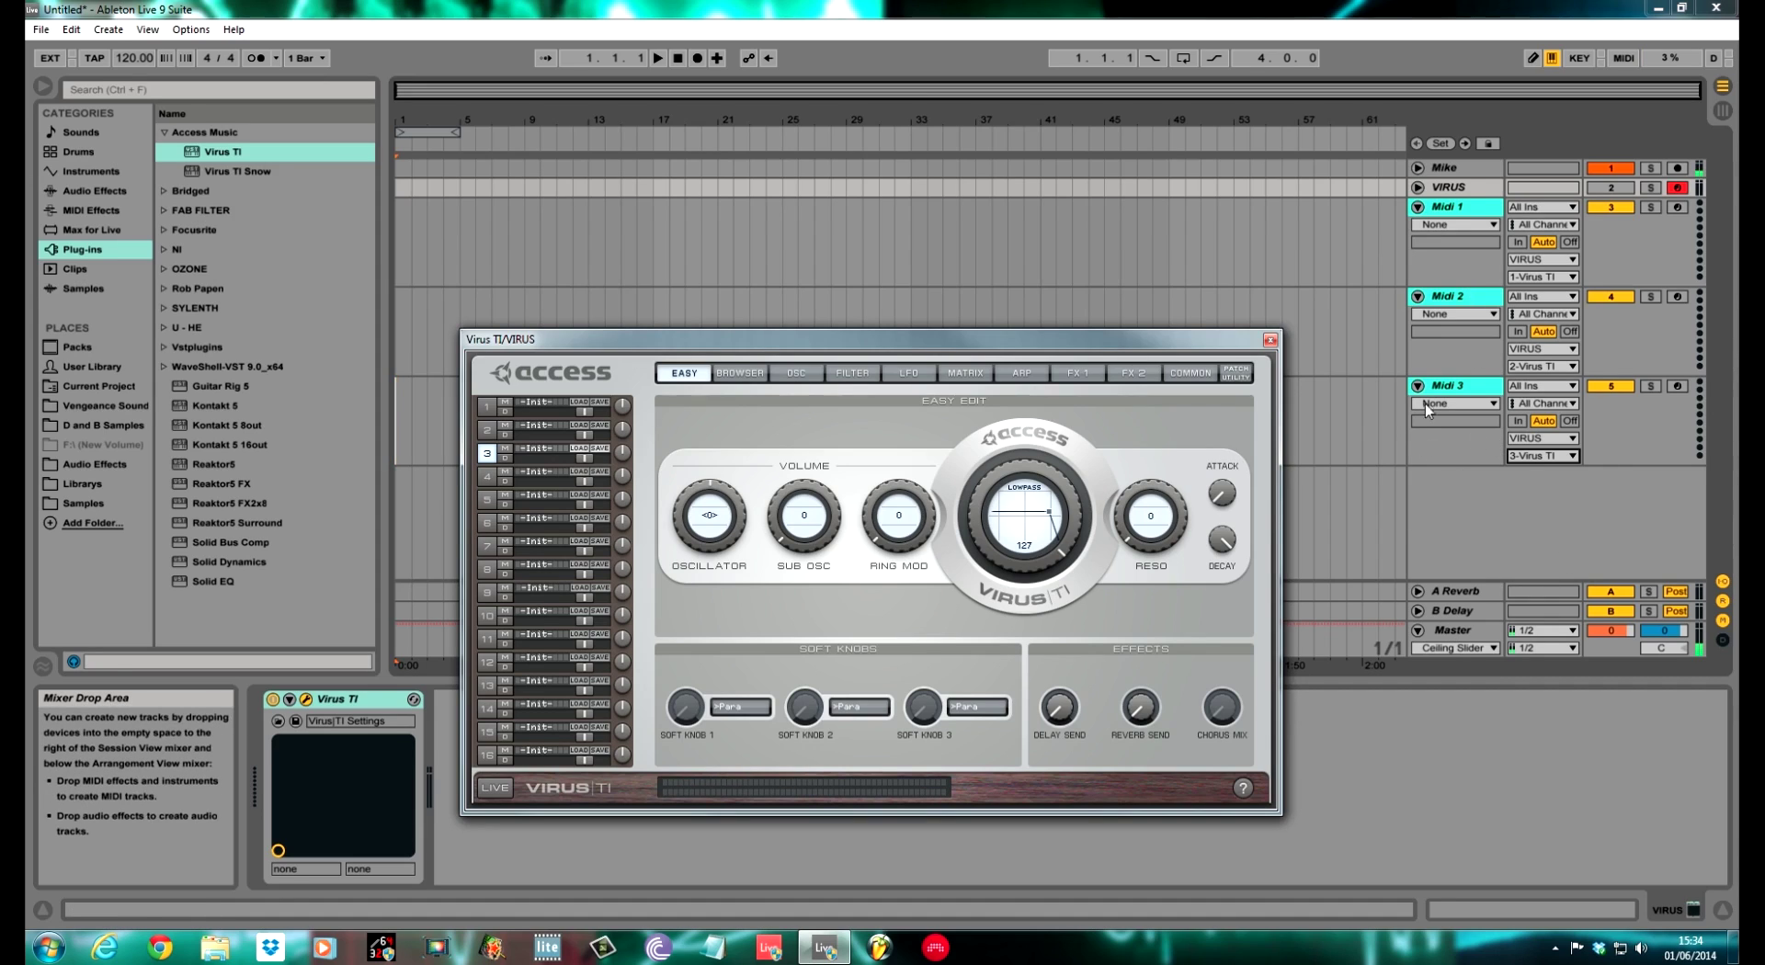
{"action": "left_click", "coordinate": [1678, 208]}
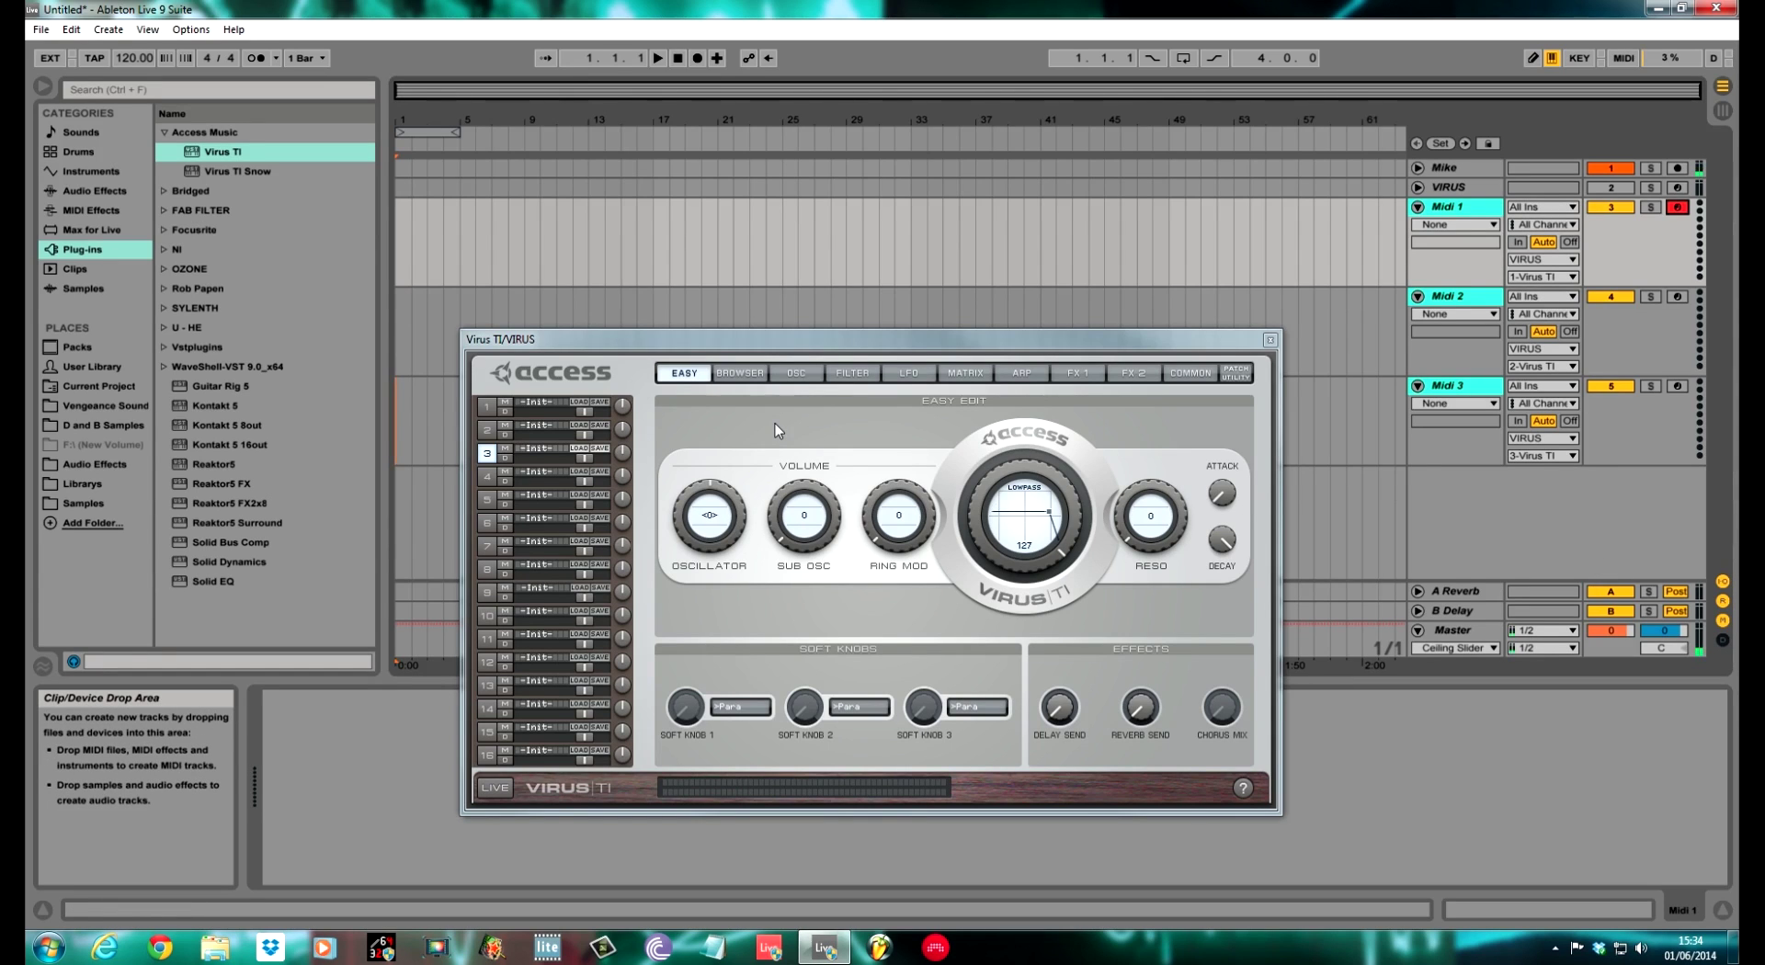
- Move the plugin window aside and insert new audio tracks after Midi 1
{"action": "left_click_drag", "start_coordinate": [782, 353], "coordinate": [714, 690]}
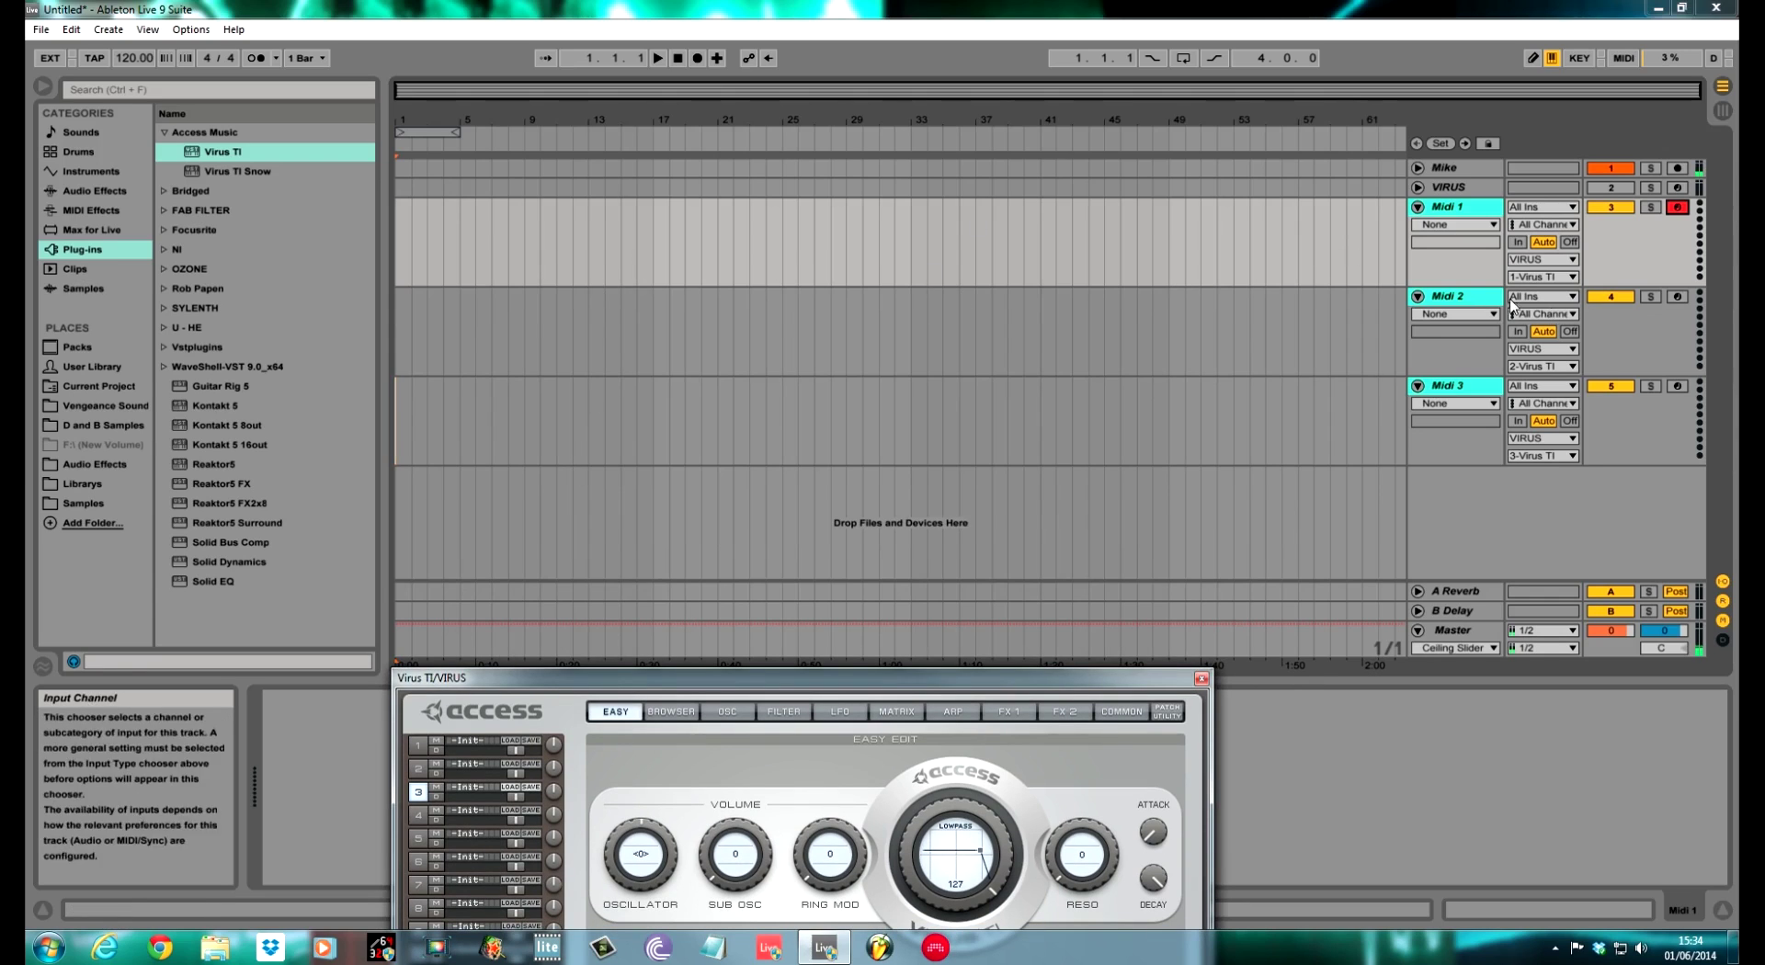
{"action": "left_click", "coordinate": [1479, 509]}
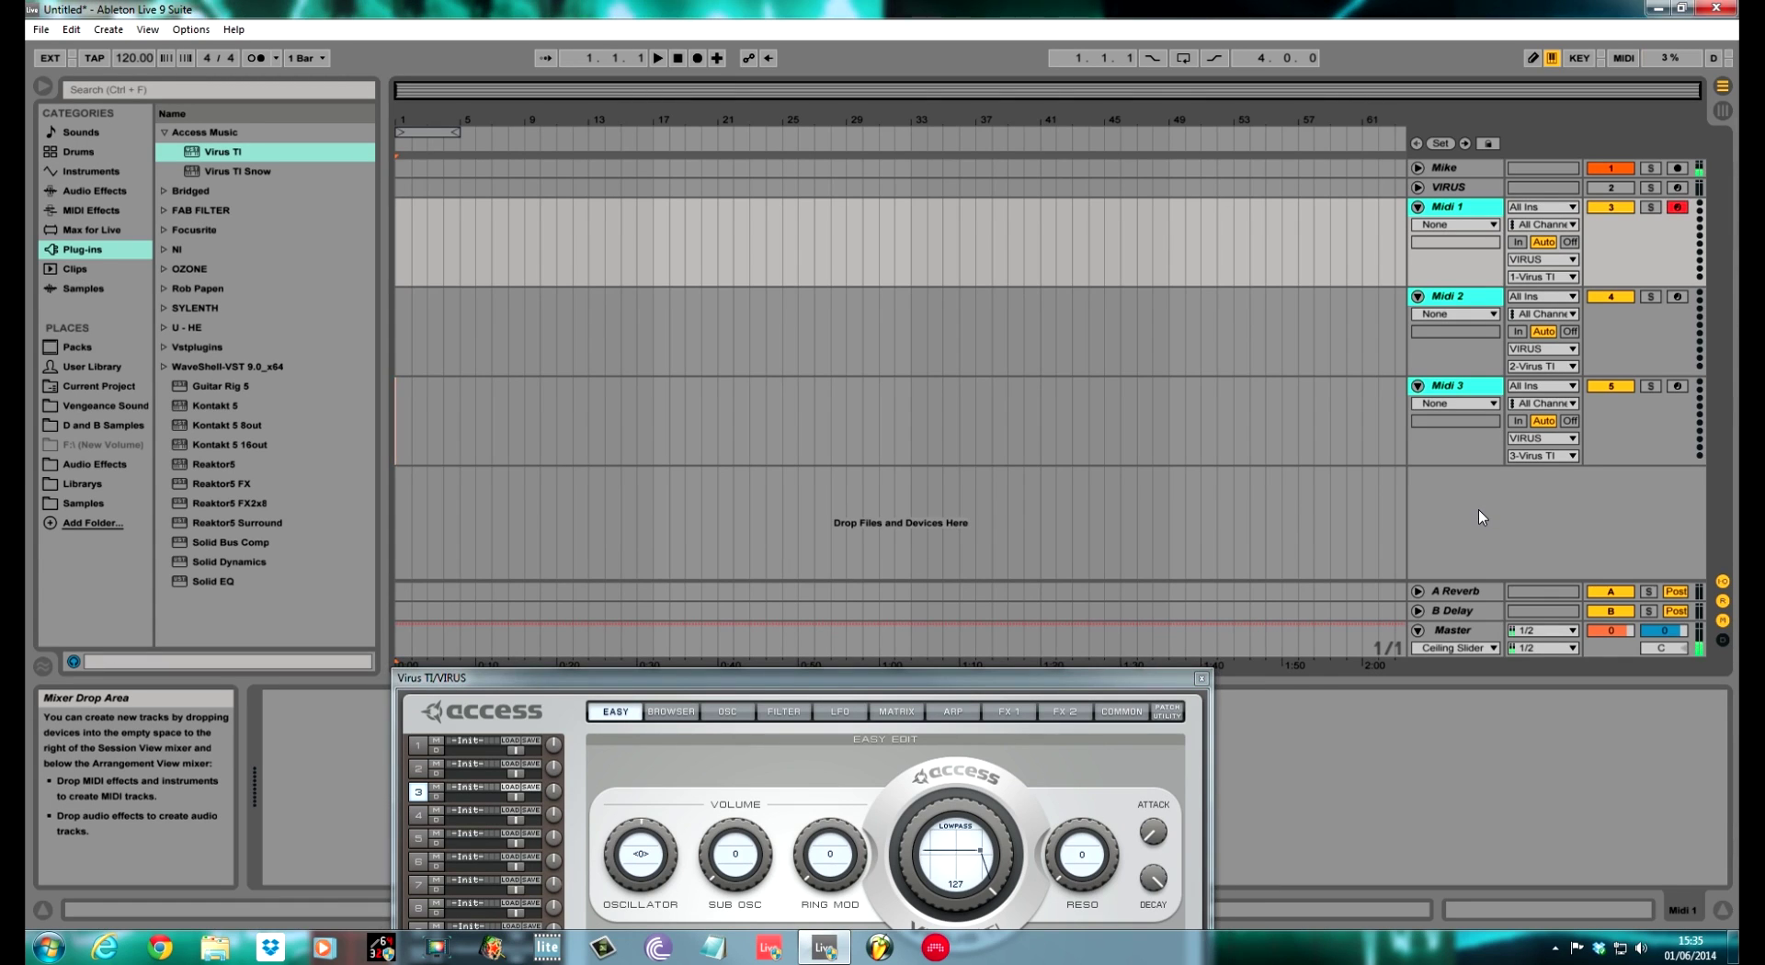
{"action": "key", "text": "ctrl+t"}
{"action": "key", "text": "ctrl+t"}
{"action": "key", "text": "ctrl+t"}
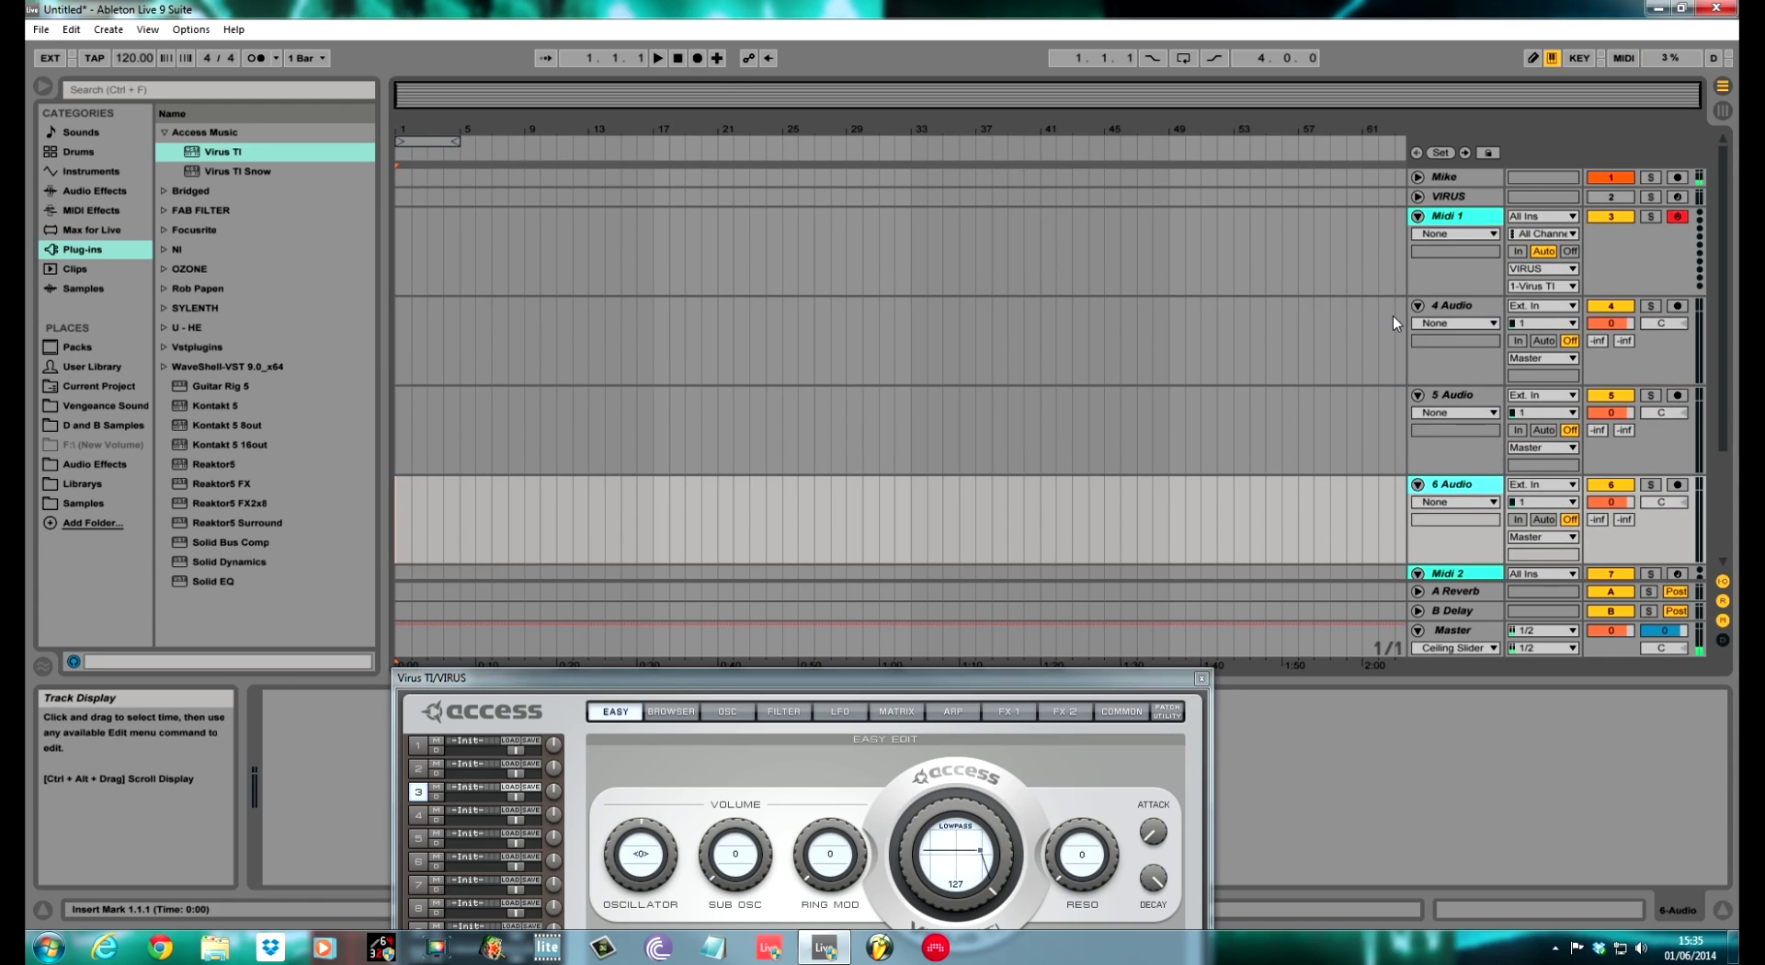
- Undo the misplaced tracks and create three audio tracks below Midi 3
{"action": "key", "text": "ctrl+z"}
{"action": "key", "text": "ctrl+z"}
{"action": "key", "text": "ctrl+z"}
{"action": "key", "text": "ctrl+shift+t"}
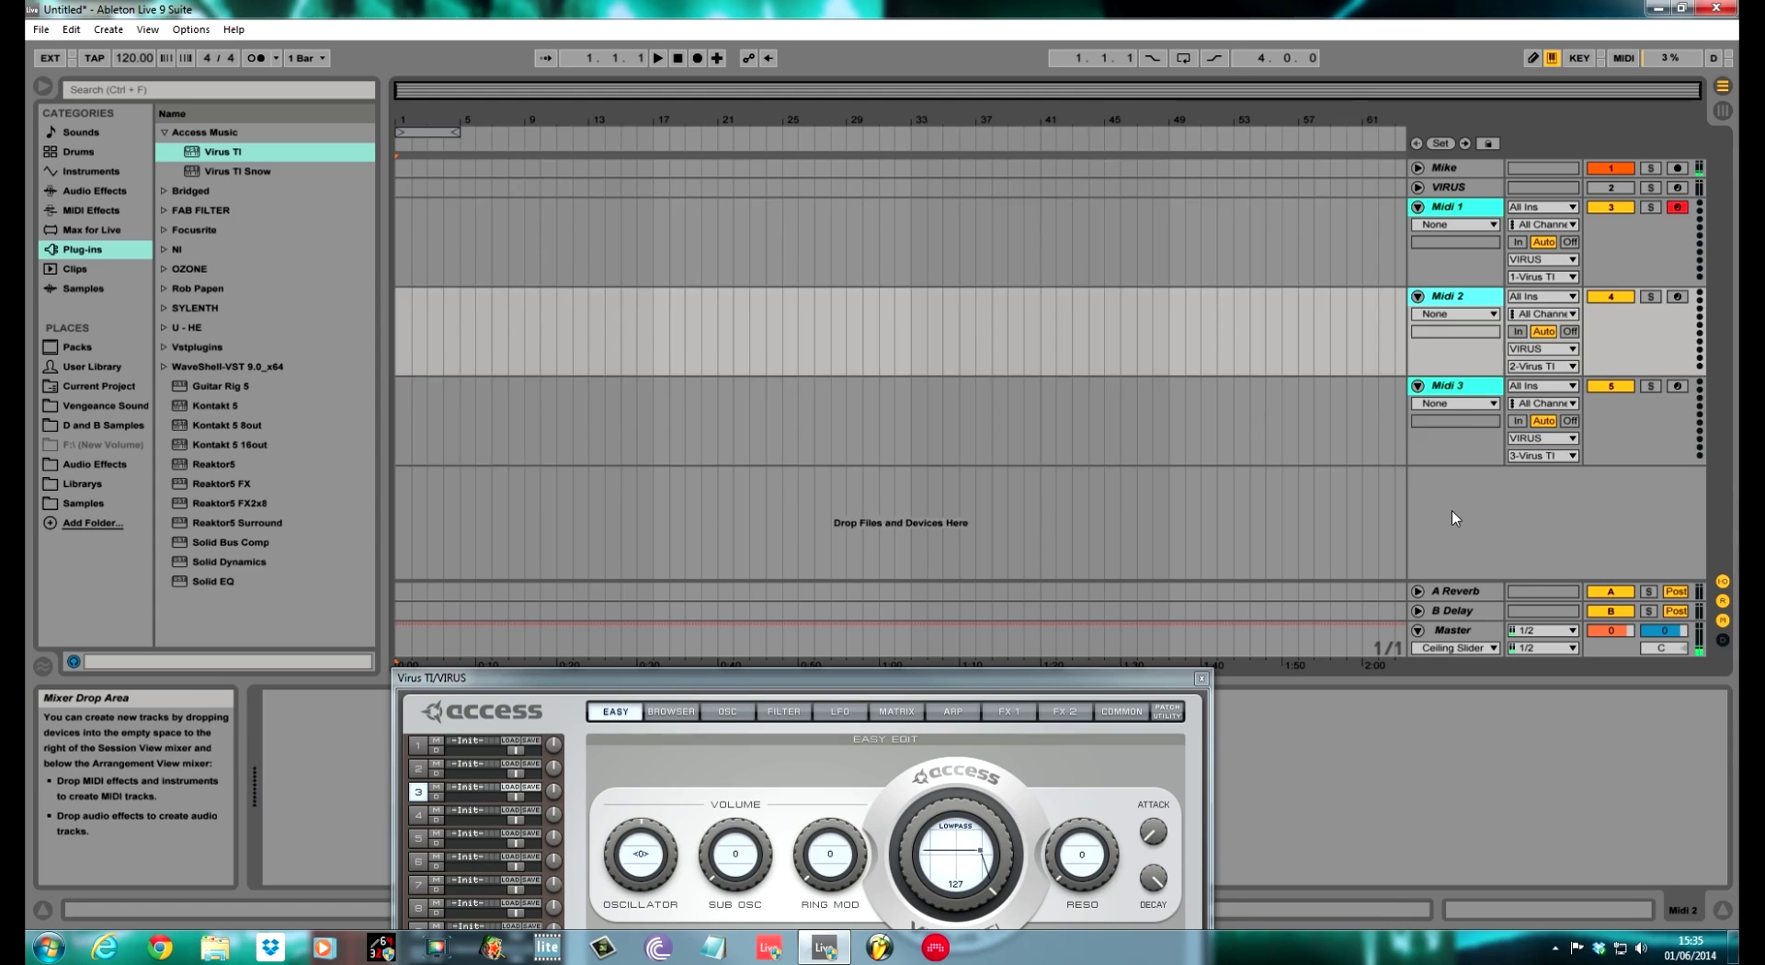
{"action": "key", "text": "ctrl+t"}
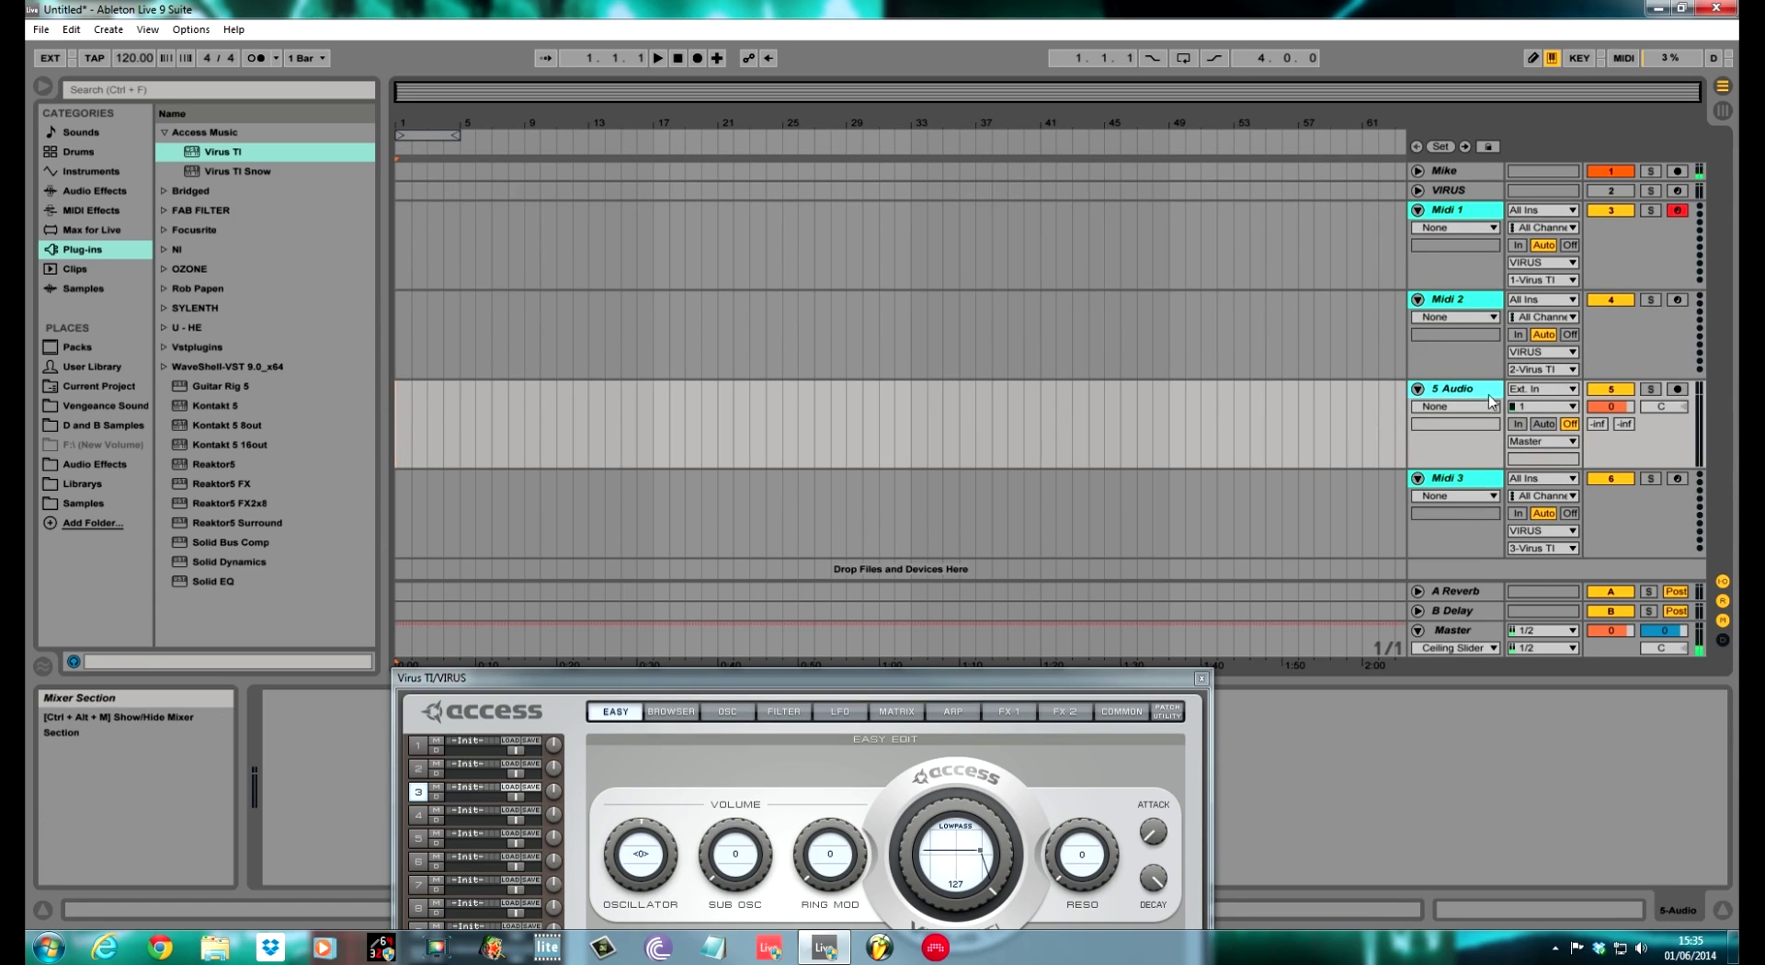
{"action": "left_click_drag", "start_coordinate": [1490, 398], "coordinate": [1480, 570]}
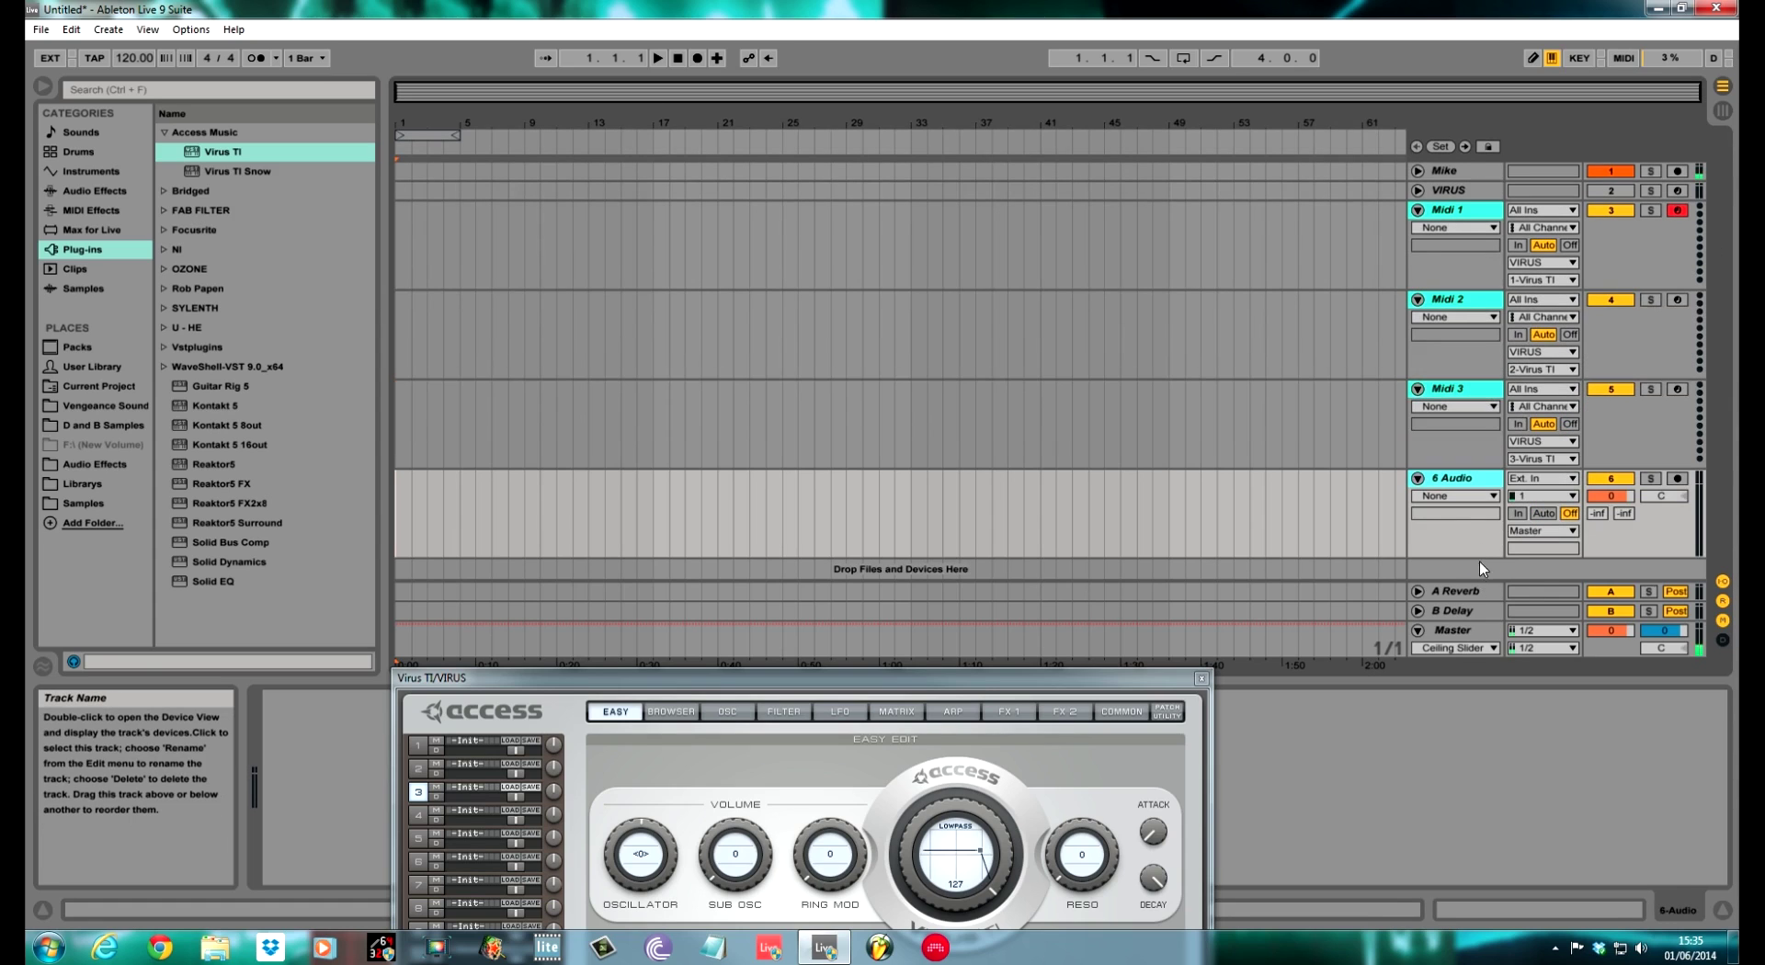
{"action": "left_click", "coordinate": [1483, 484]}
{"action": "key", "text": "ctrl+t"}
{"action": "key", "text": "ctrl+t"}
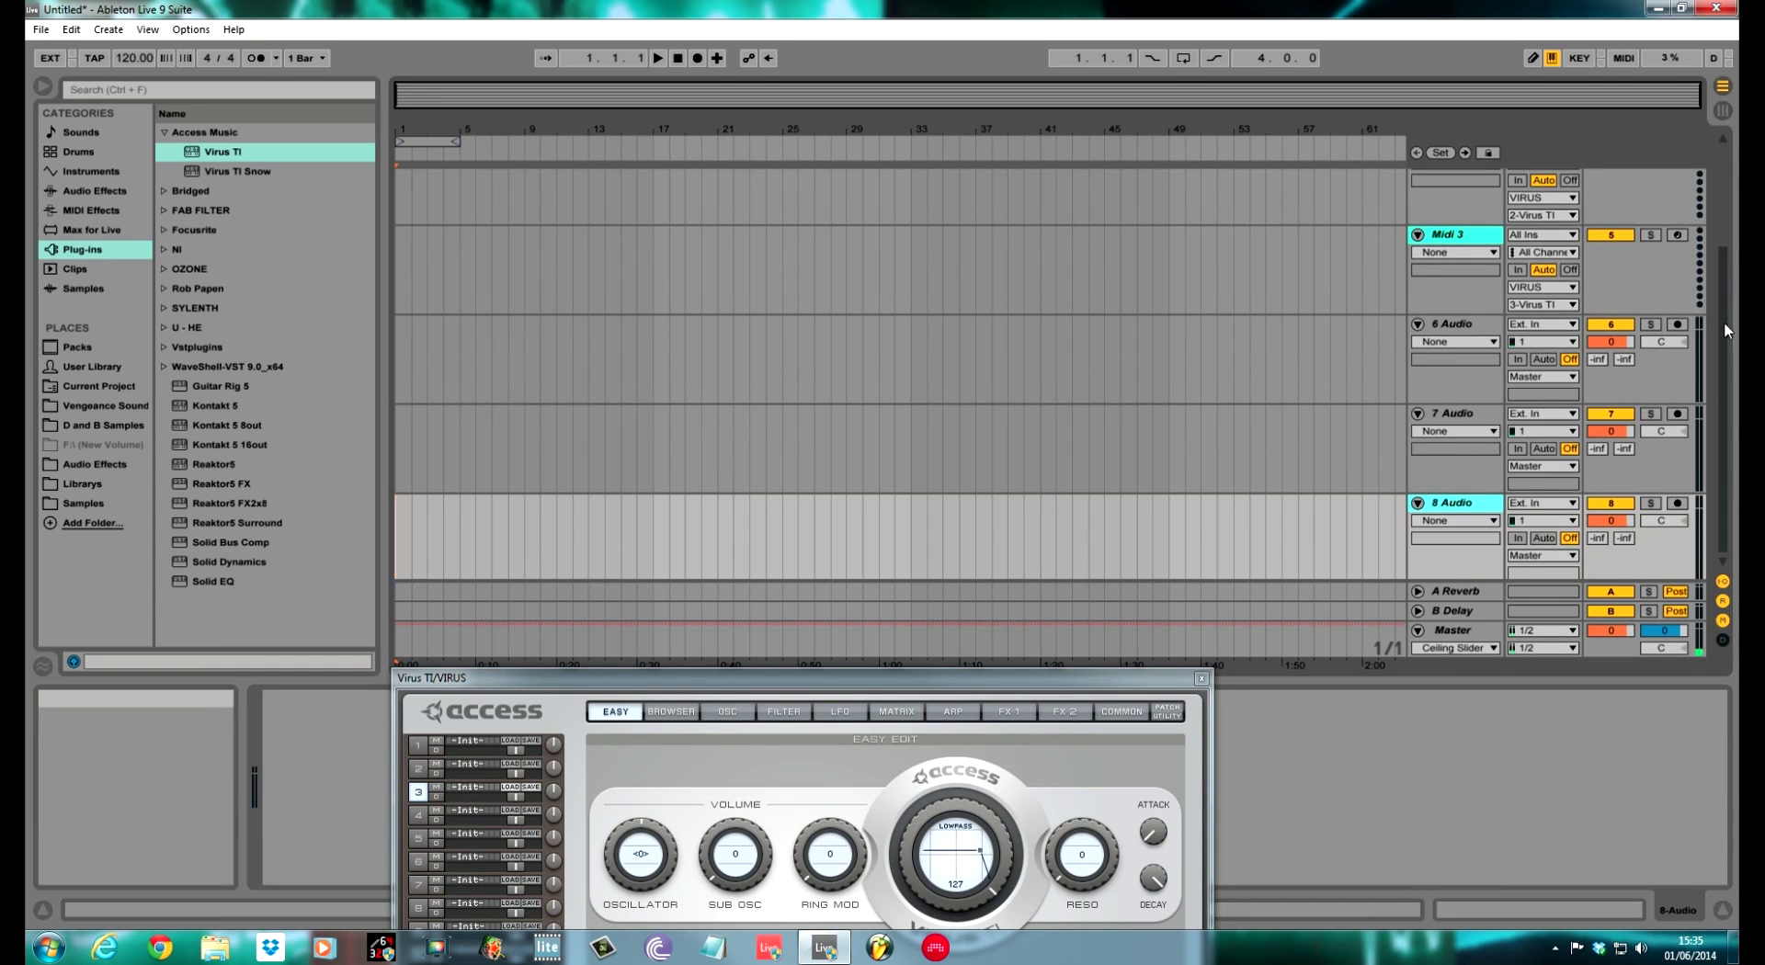
- Rename the 6, 7 and 8 Audio tracks to audio 1, audio 2 and audio 3
{"action": "scroll", "coordinate": [1724, 321], "scroll_direction": "up", "scroll_amount": 3}
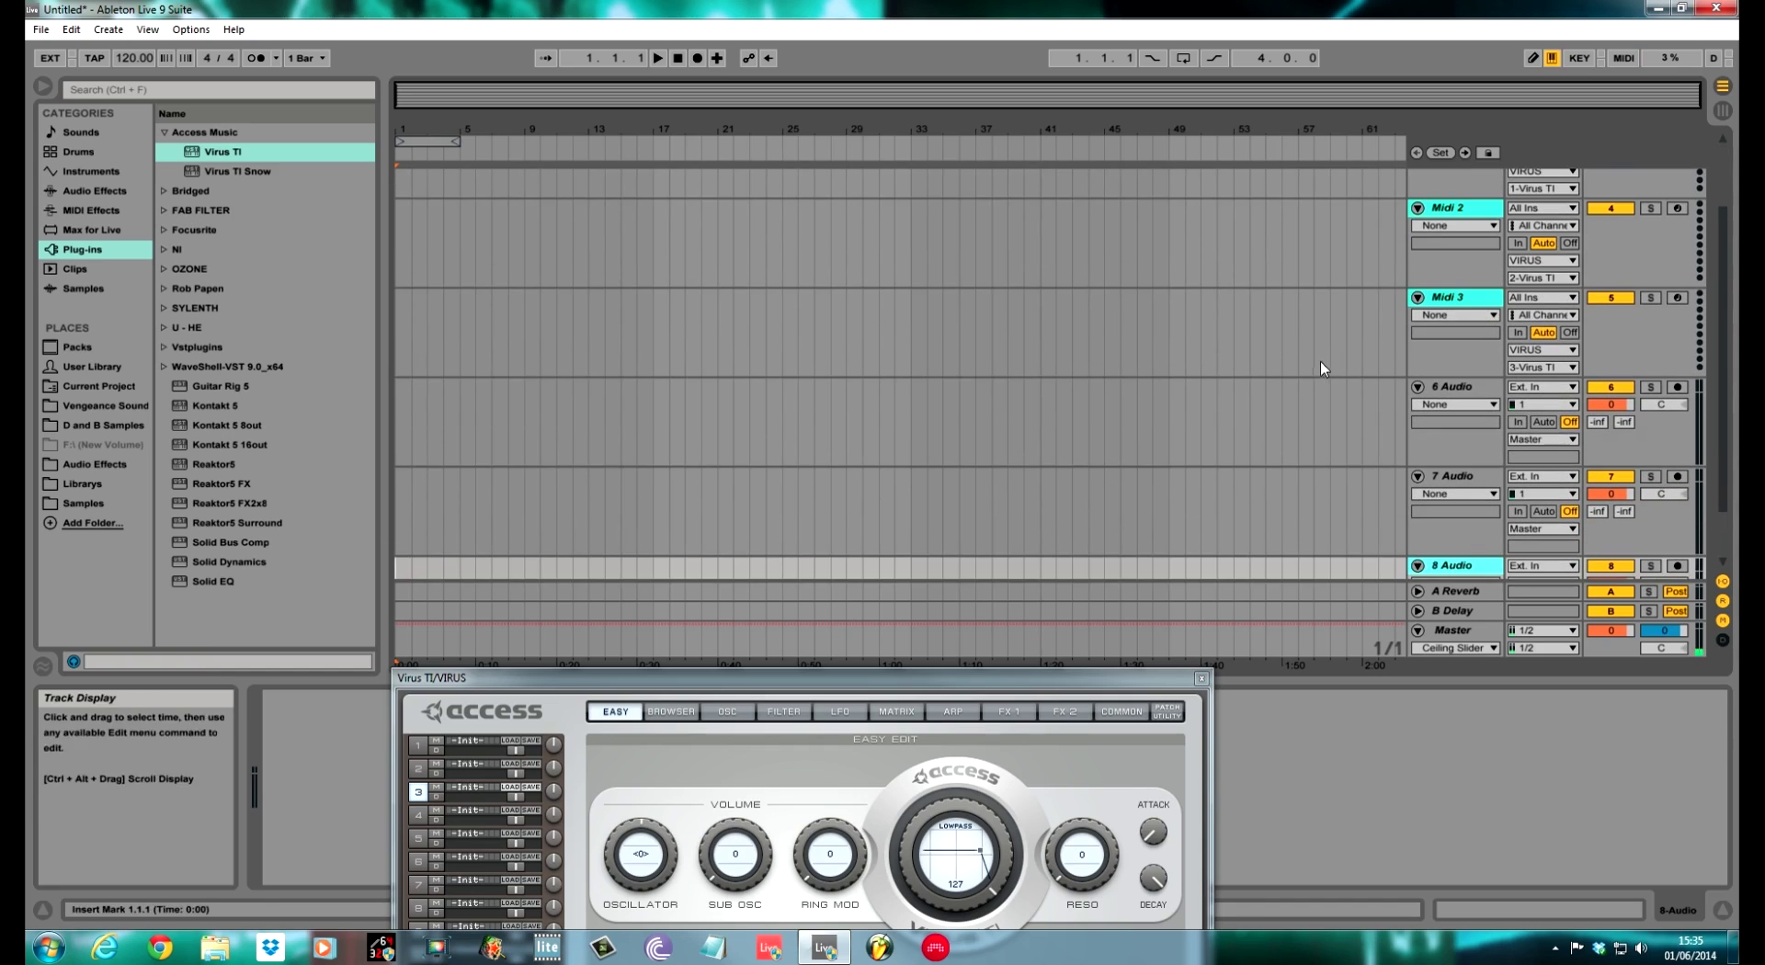
{"action": "left_click", "coordinate": [1447, 384]}
{"action": "key", "text": "ctrl+r"}
{"action": "key", "text": "BackSpace"}
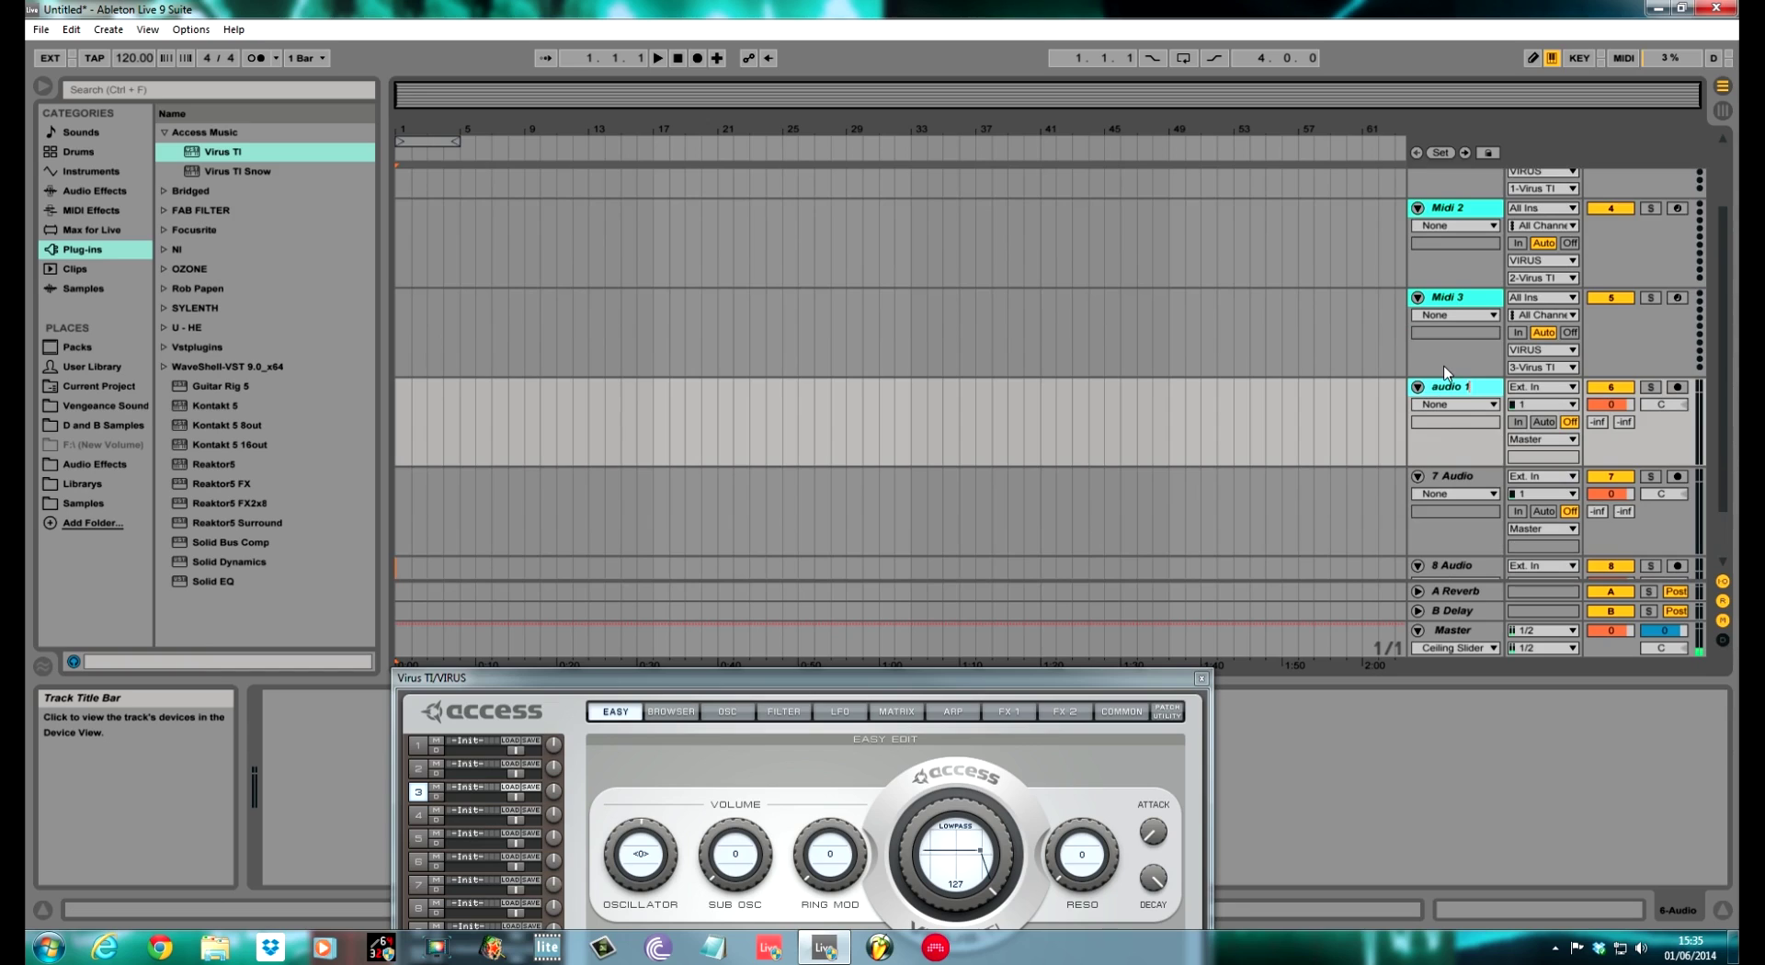
{"action": "left_click", "coordinate": [1458, 470]}
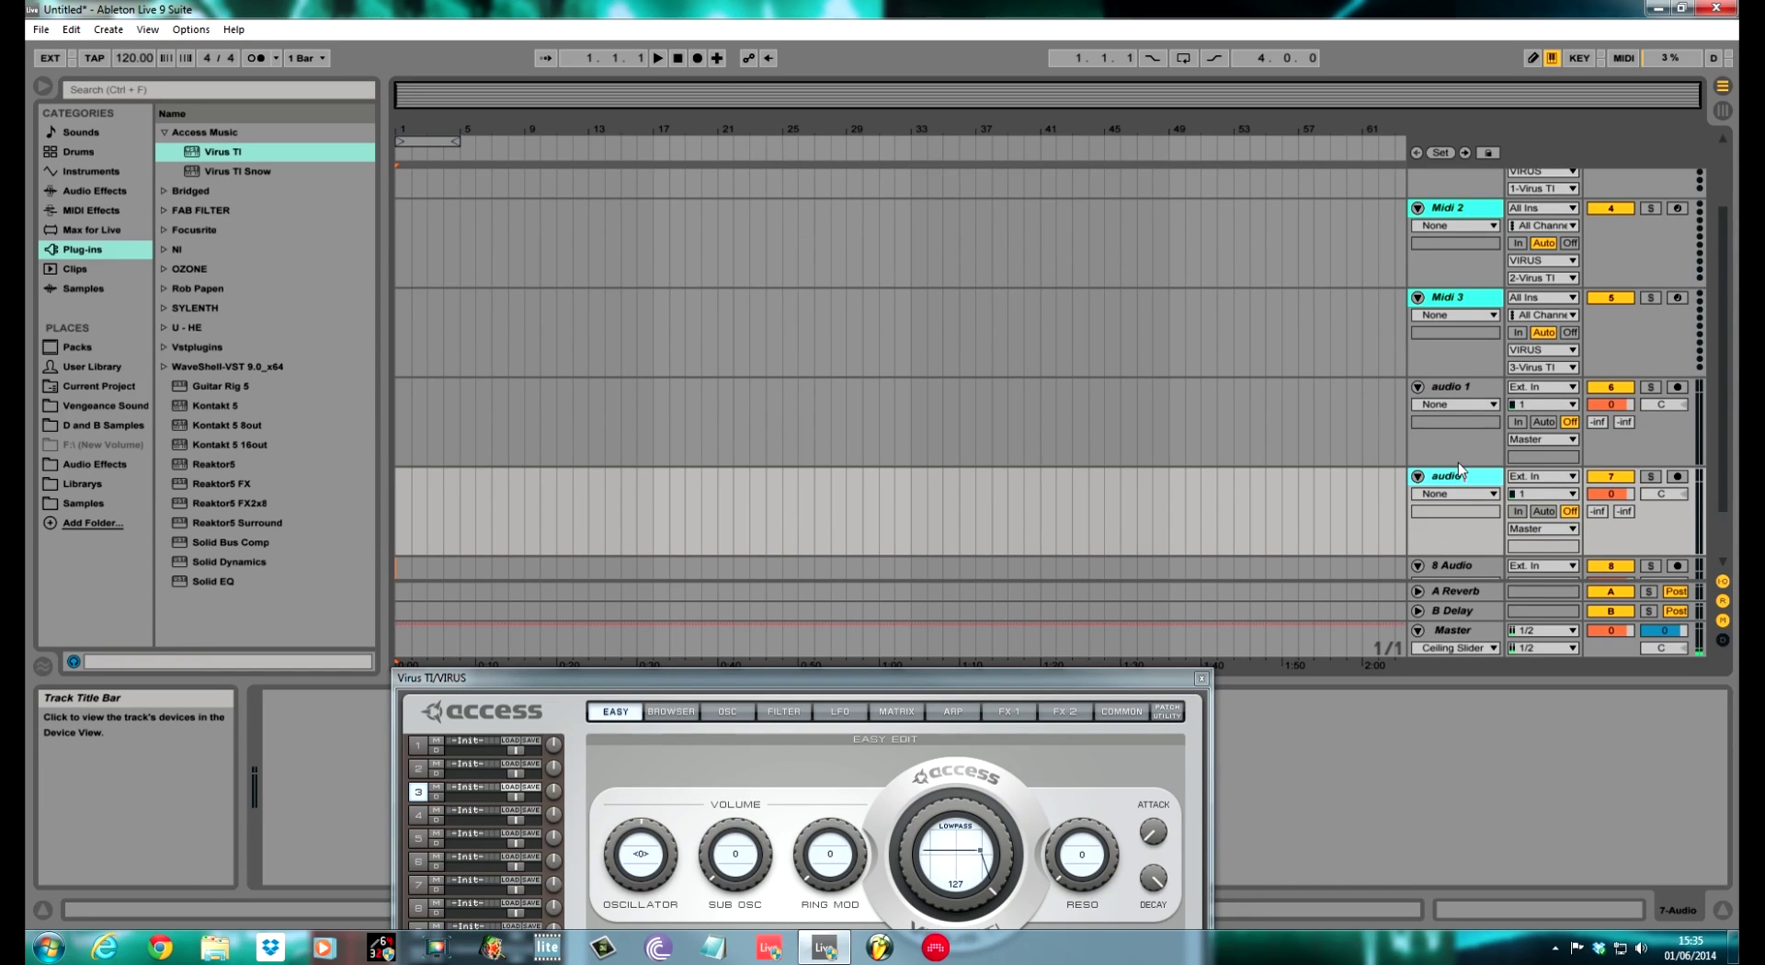
{"action": "left_click", "coordinate": [1462, 578]}
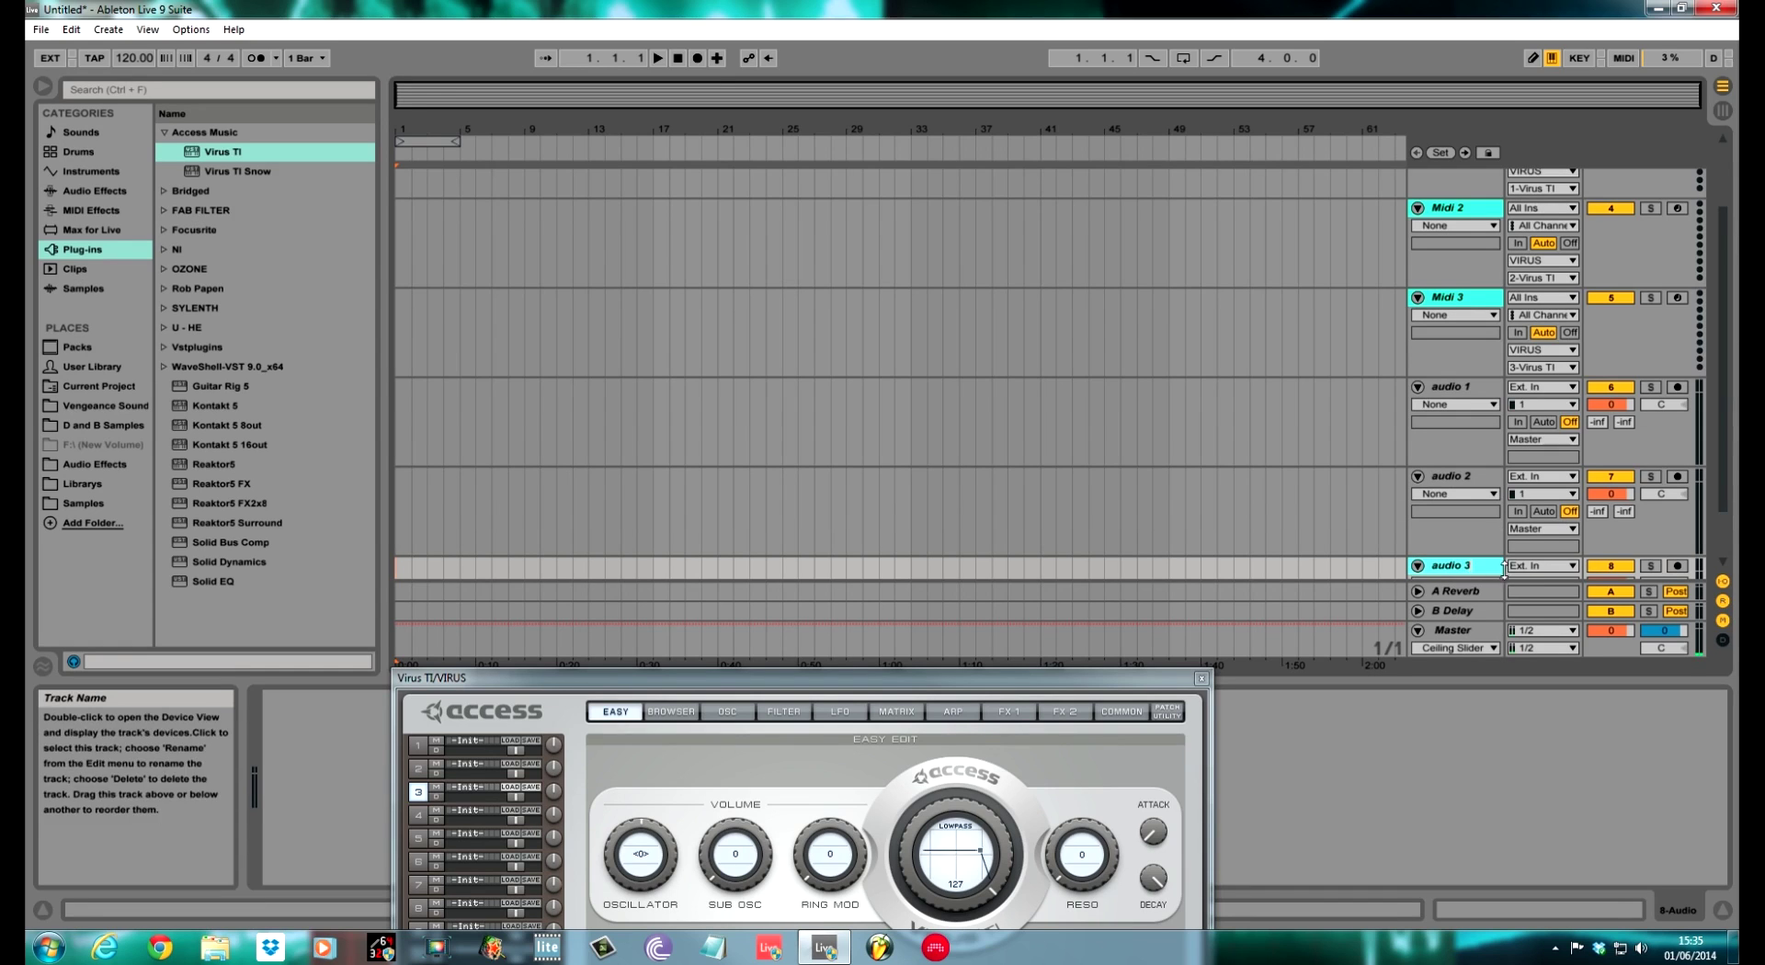
- Confirm the audio 3 name and colour the audio 1, audio 2 and audio 3 tracks red
{"action": "key", "text": "Return"}
{"action": "right_click", "coordinate": [1480, 390]}
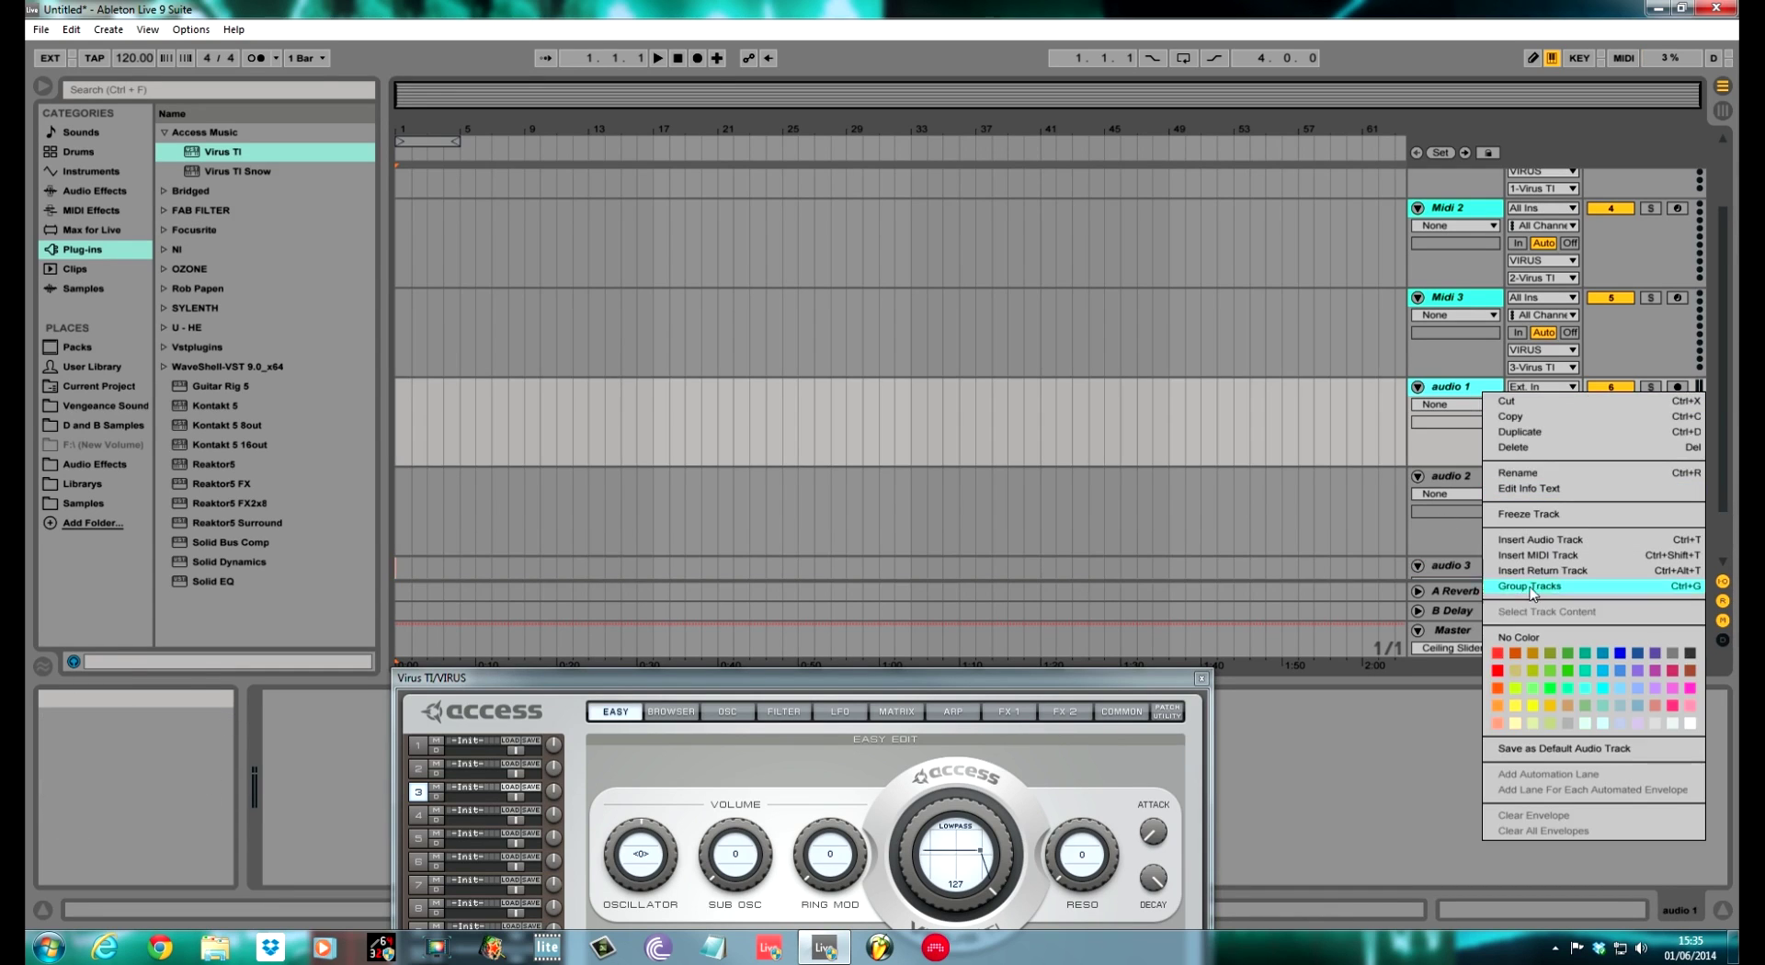
{"action": "left_click", "coordinate": [1498, 664]}
{"action": "right_click", "coordinate": [1460, 391]}
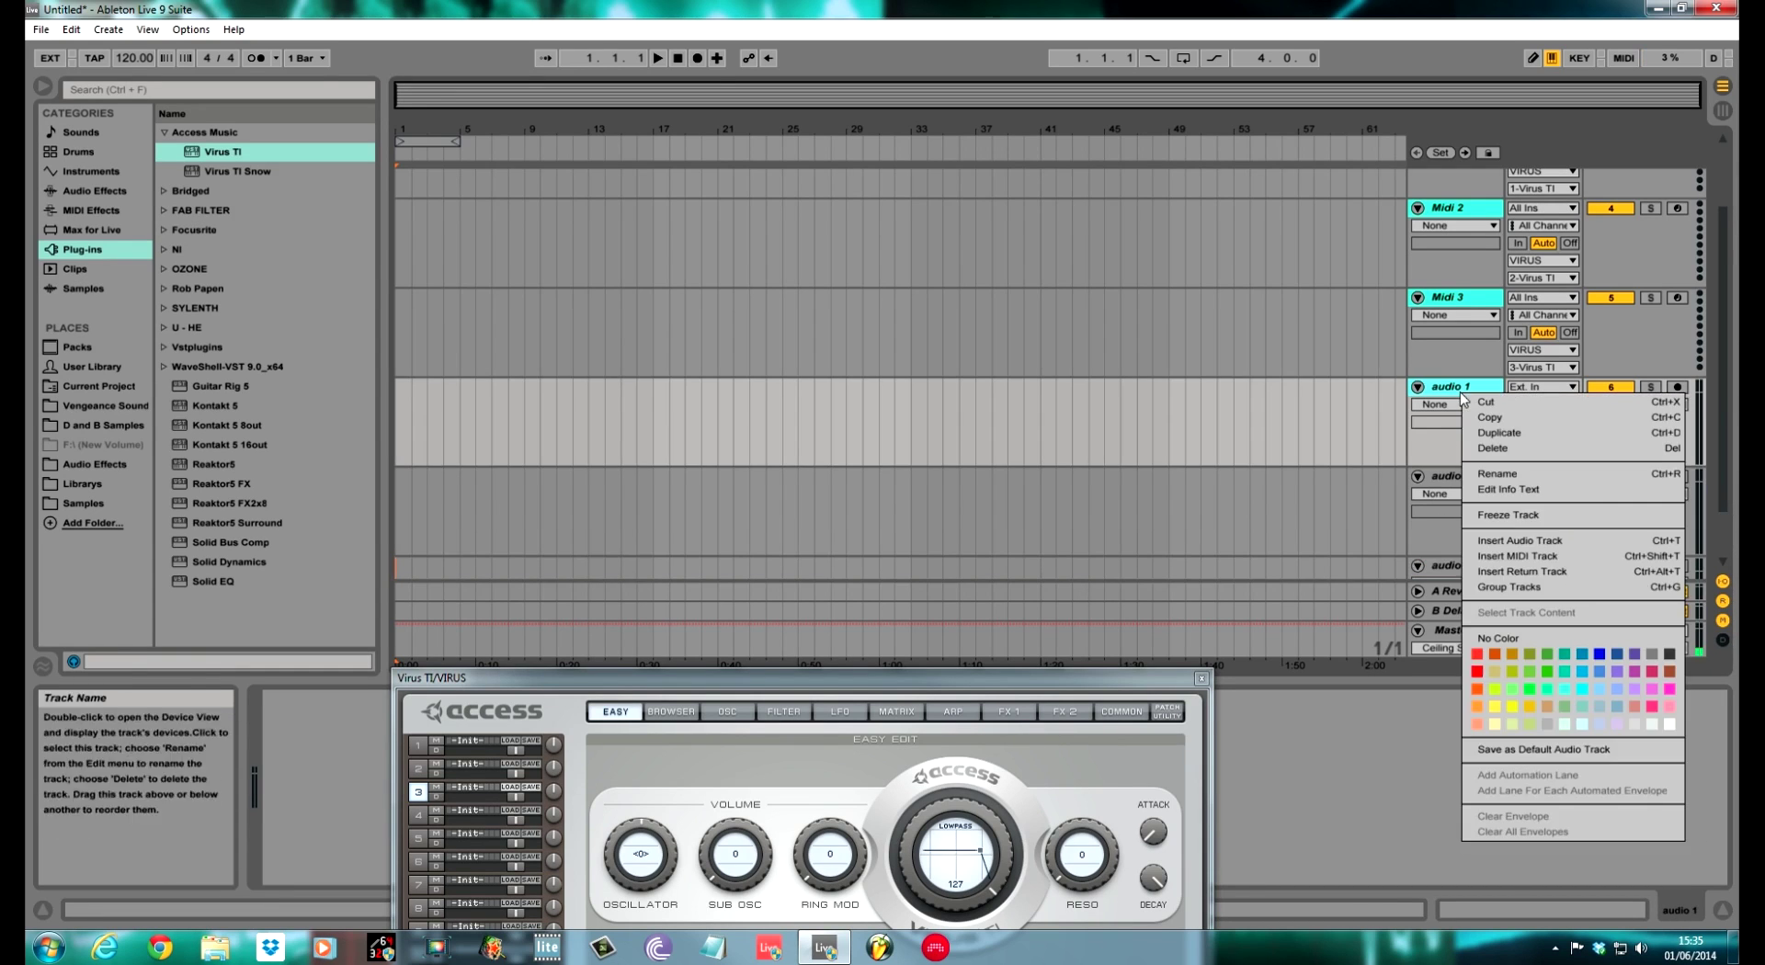
{"action": "left_click", "coordinate": [1478, 671]}
{"action": "right_click", "coordinate": [1472, 479]}
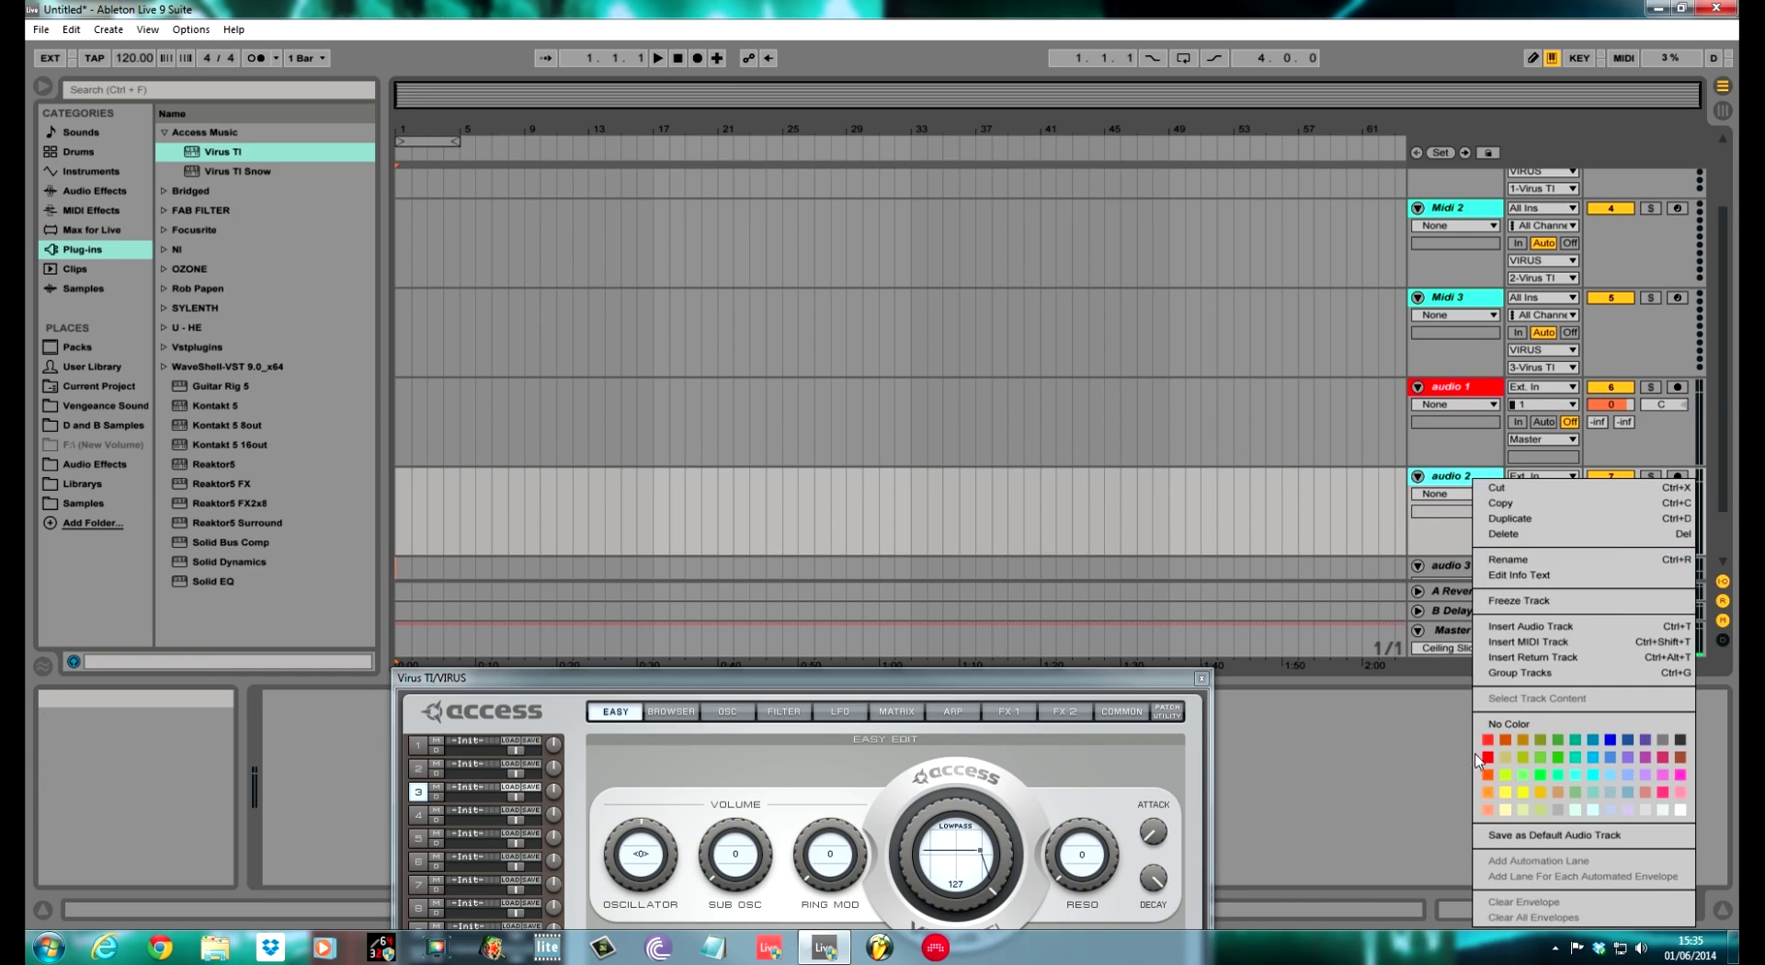
{"action": "left_click", "coordinate": [1488, 758]}
{"action": "scroll", "coordinate": [1451, 519], "scroll_direction": "down", "scroll_amount": 1}
{"action": "right_click", "coordinate": [1455, 531]}
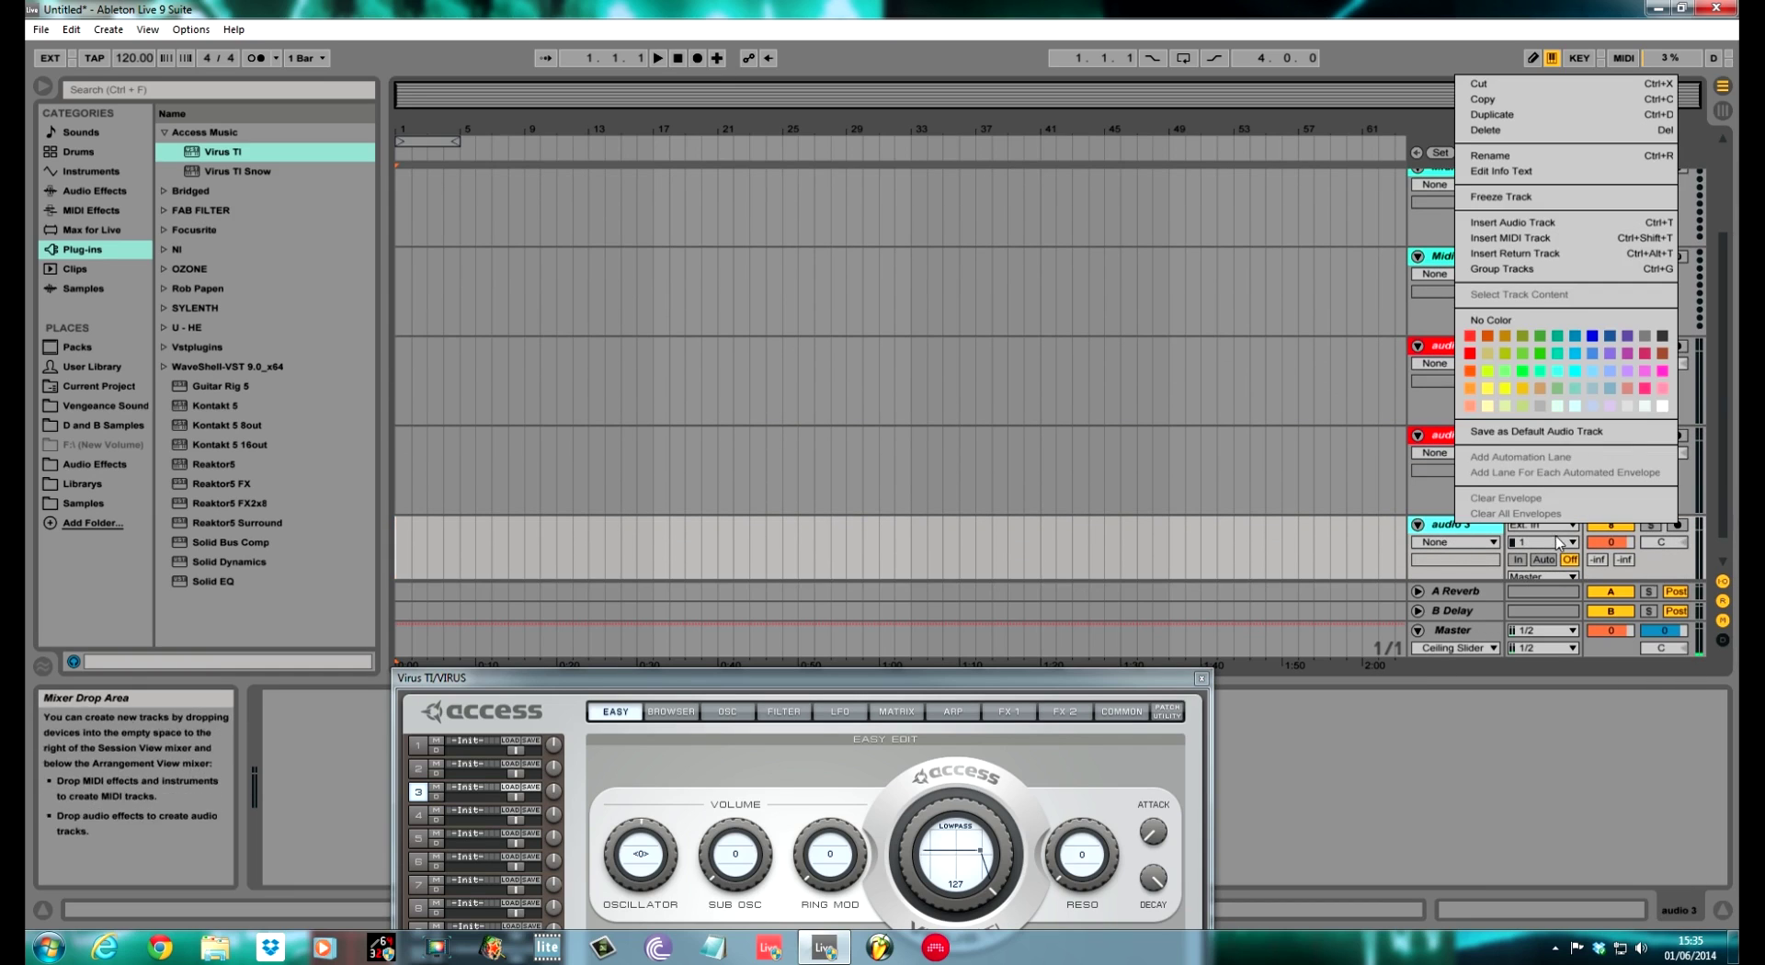
{"action": "left_click", "coordinate": [1460, 354]}
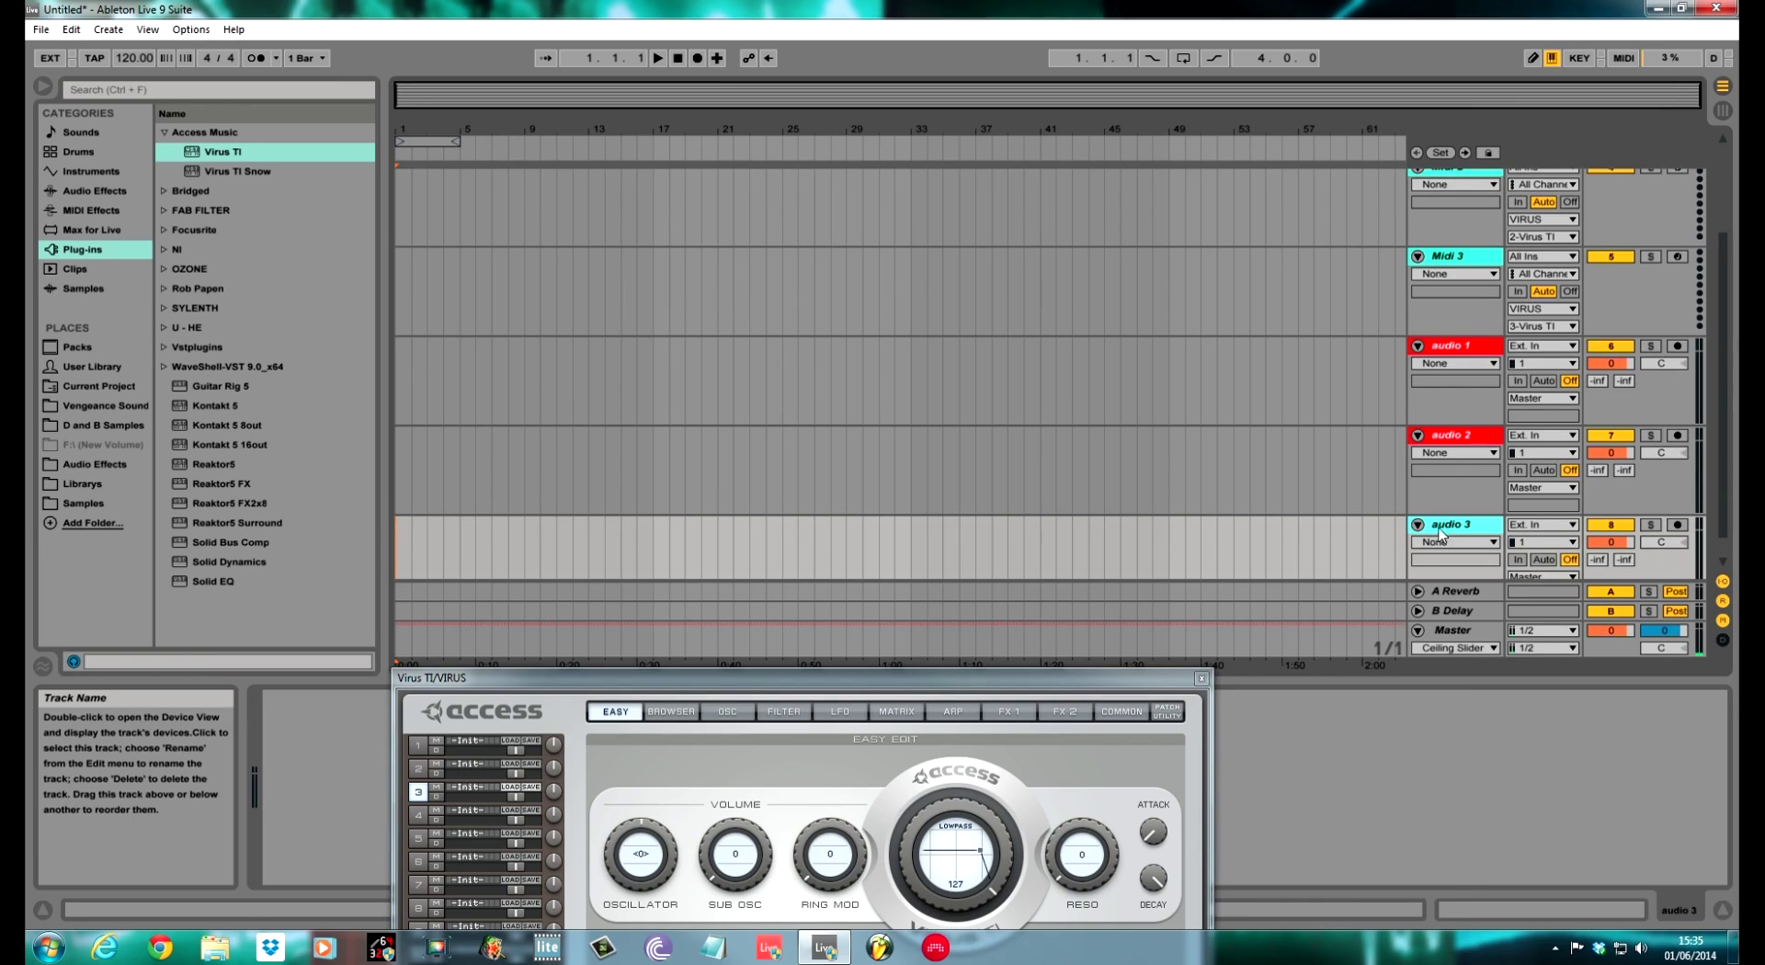
{"action": "right_click", "coordinate": [1440, 536]}
{"action": "left_click", "coordinate": [1468, 357]}
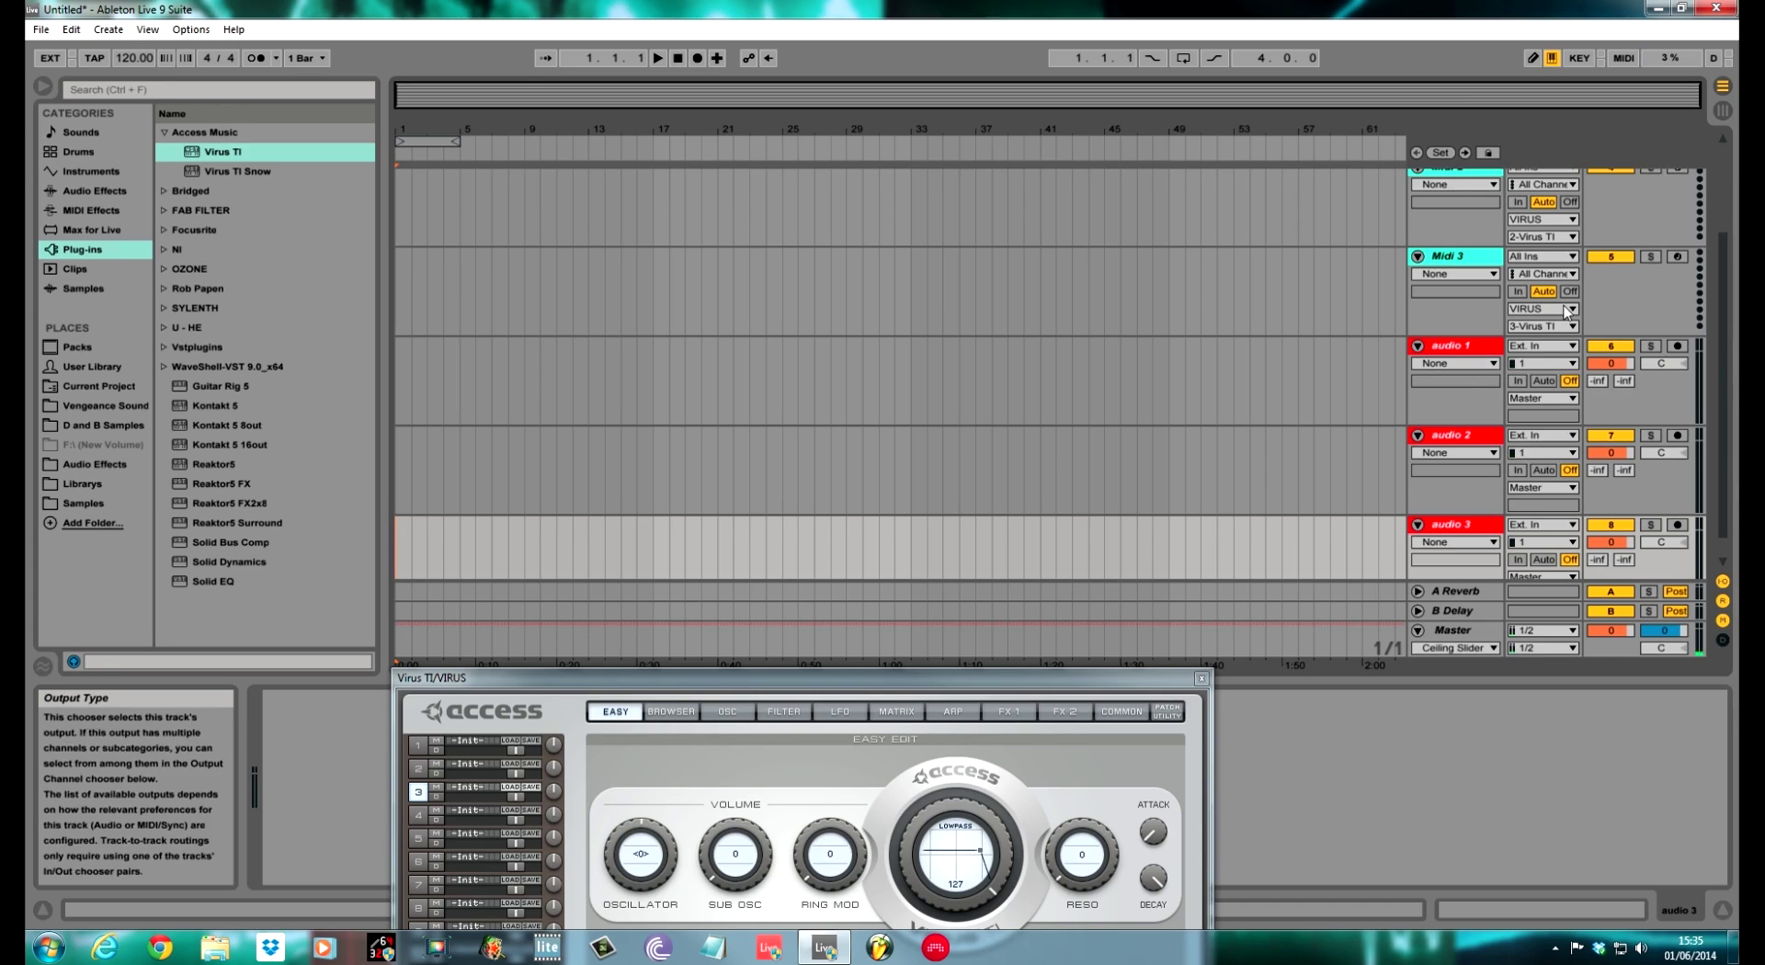
- Feed audio 1 from VIRUS via Pre FX, keeping its output on Master
{"action": "left_click", "coordinate": [1572, 347]}
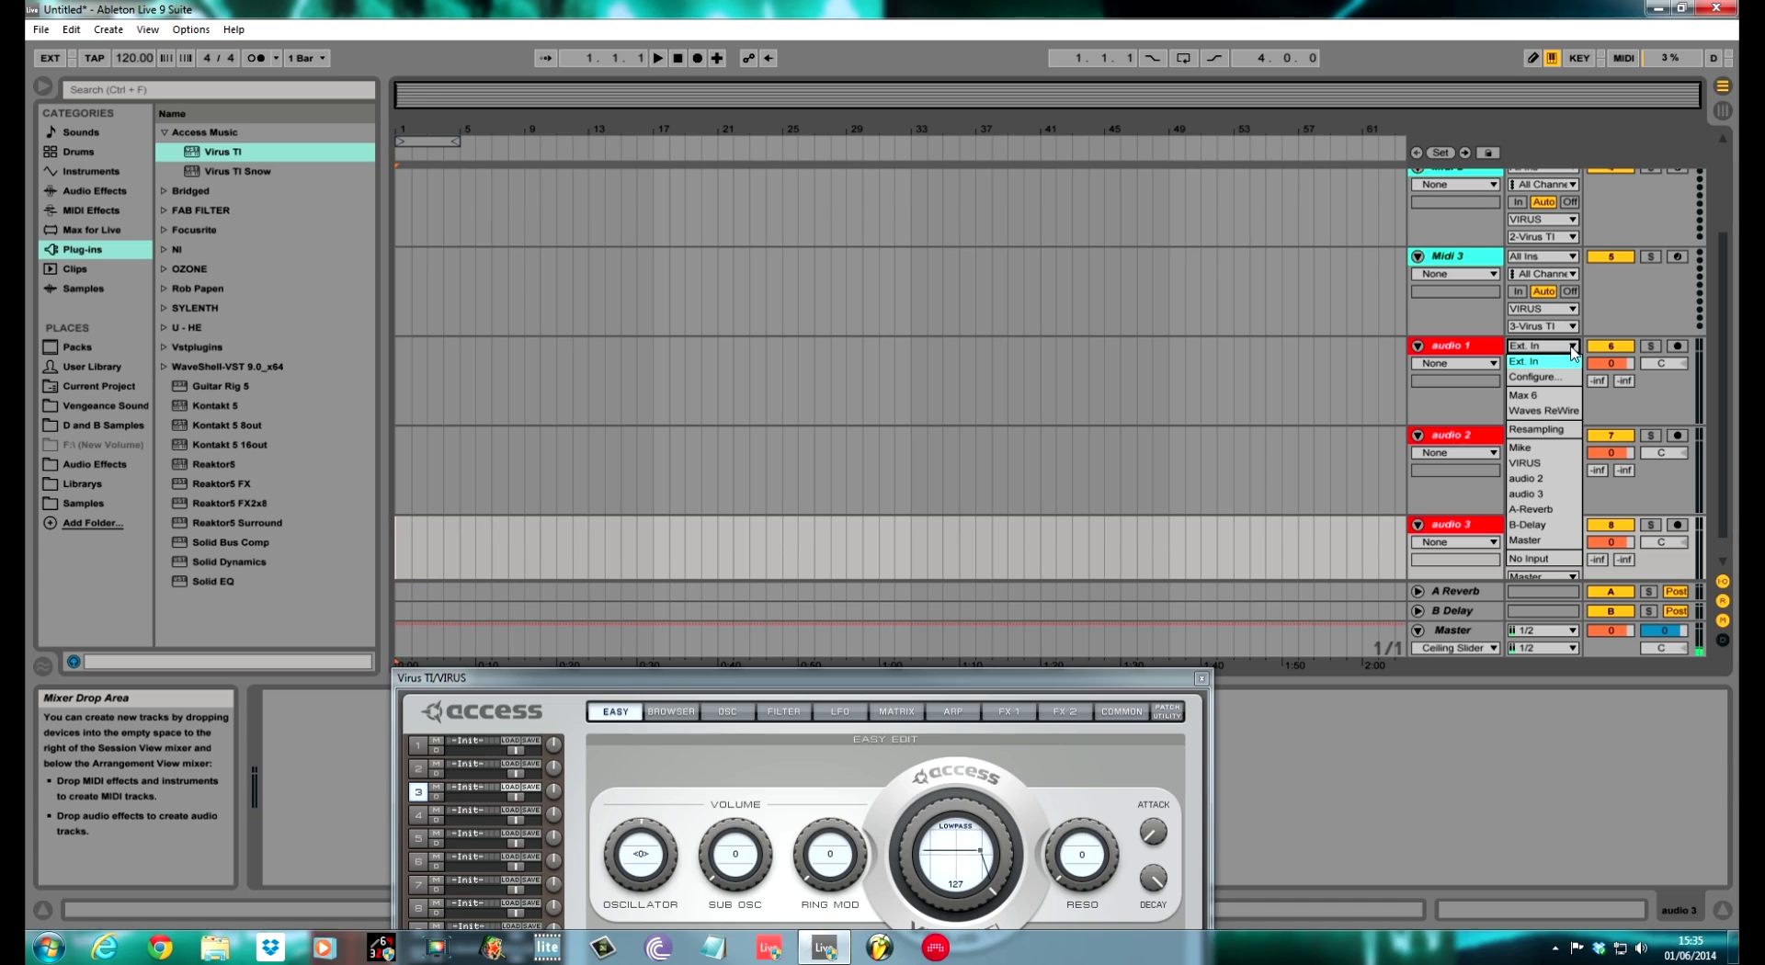
{"action": "left_click", "coordinate": [1526, 463]}
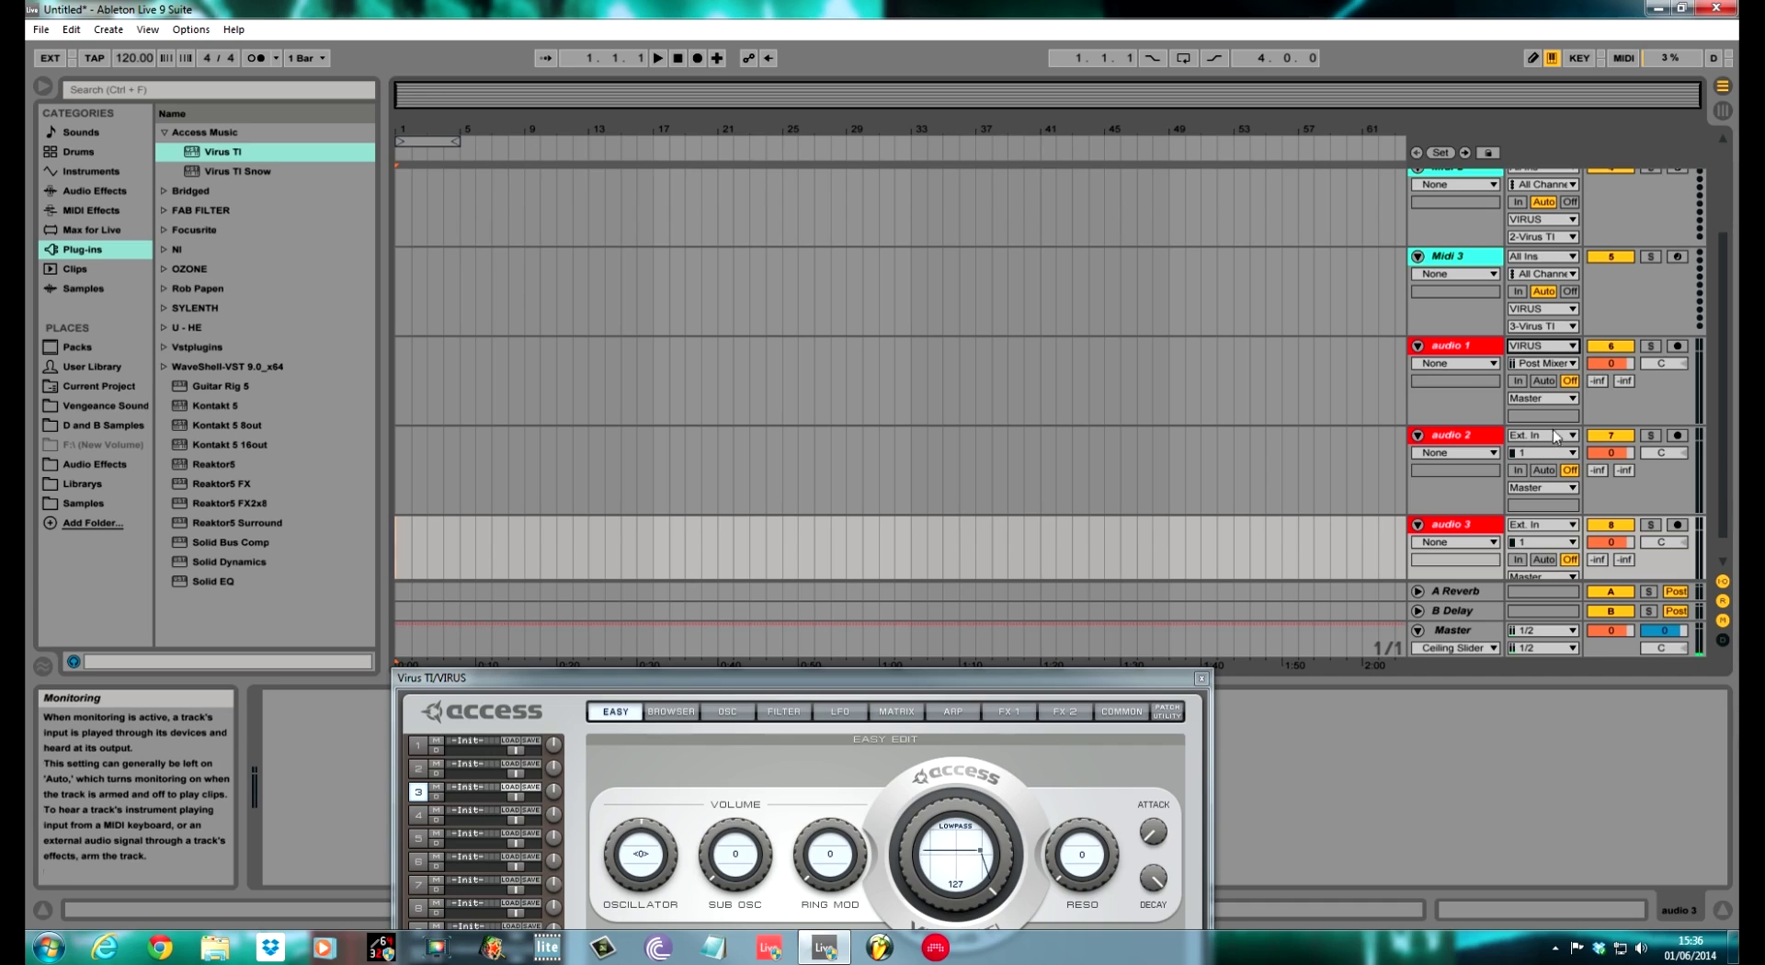
{"action": "left_click", "coordinate": [1554, 364]}
{"action": "left_click", "coordinate": [1557, 391]}
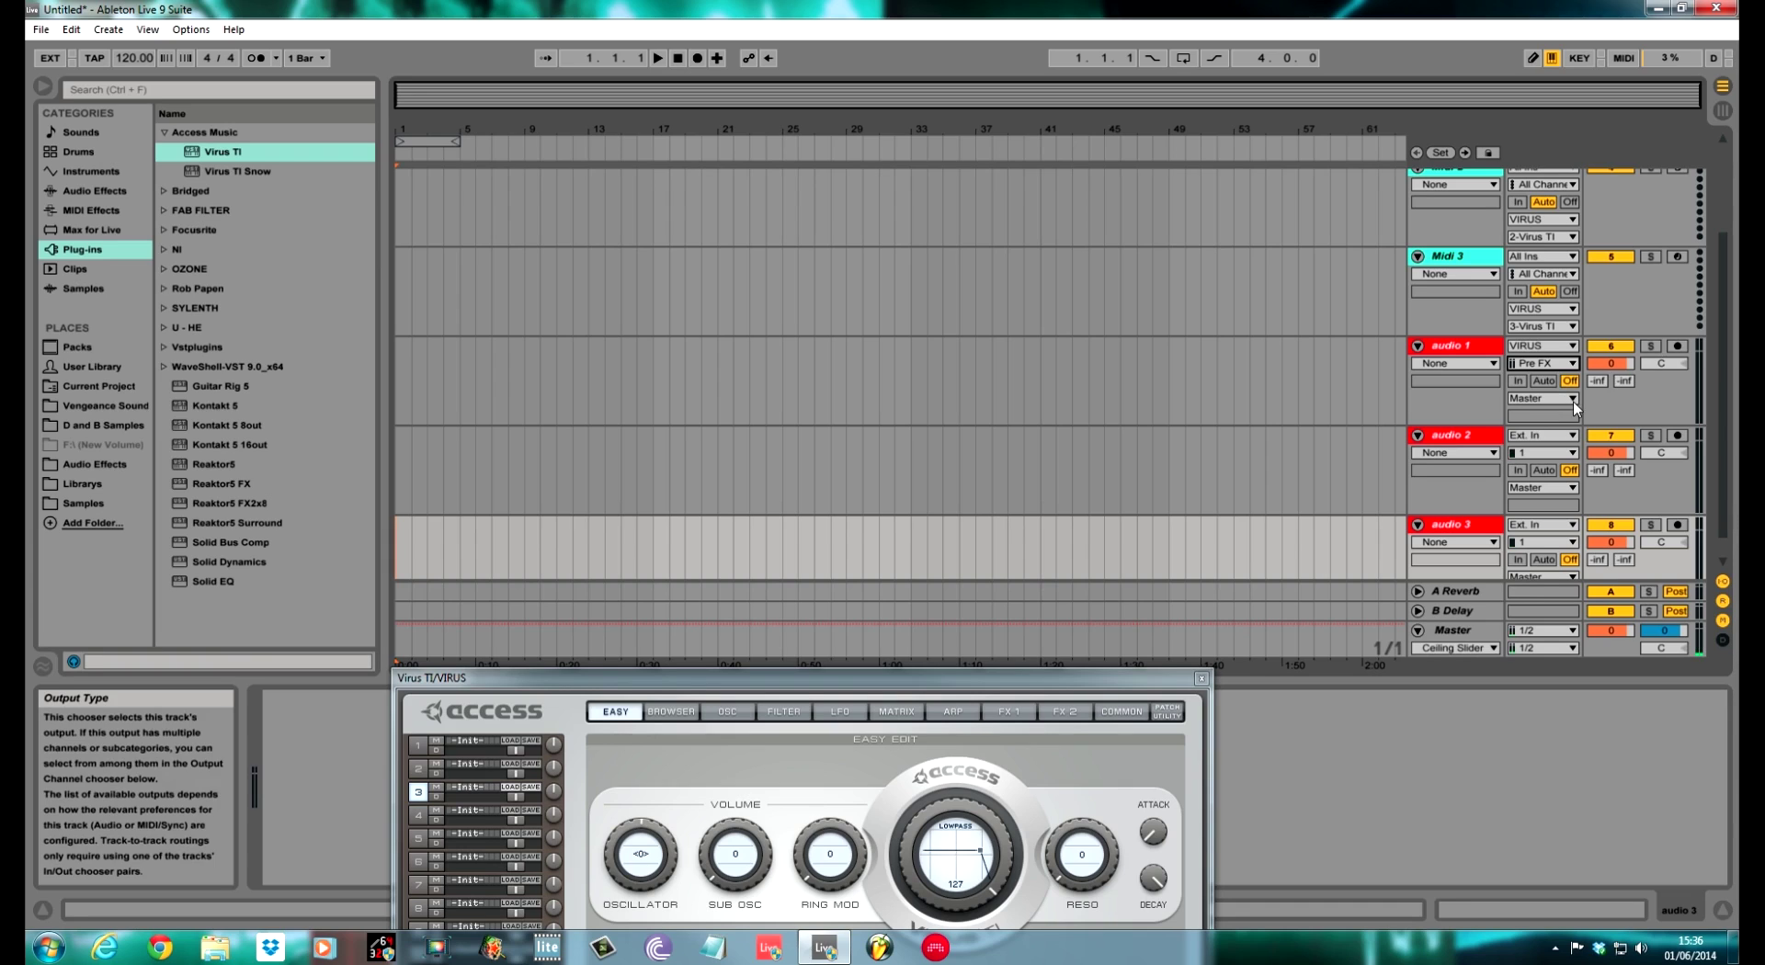
{"action": "left_click", "coordinate": [1575, 409]}
{"action": "left_click", "coordinate": [1574, 408]}
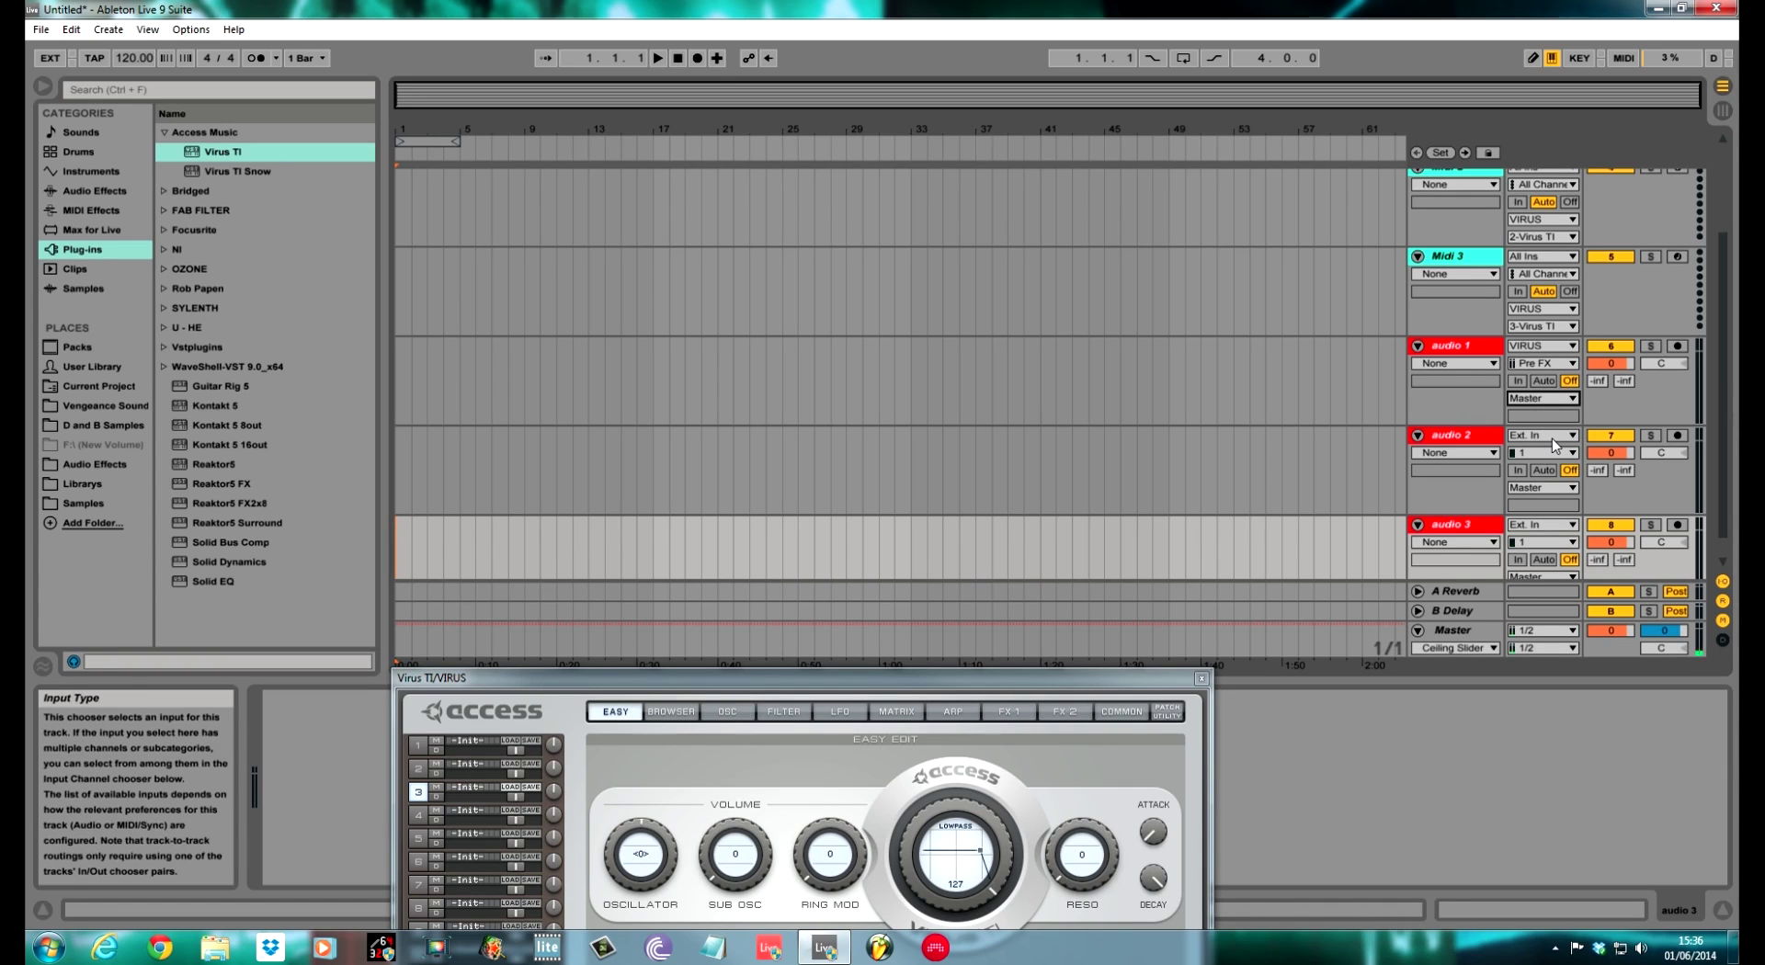
- Feed audio 2 from VIRUS on the 2-Virus TI channel
{"action": "left_click", "coordinate": [1552, 439]}
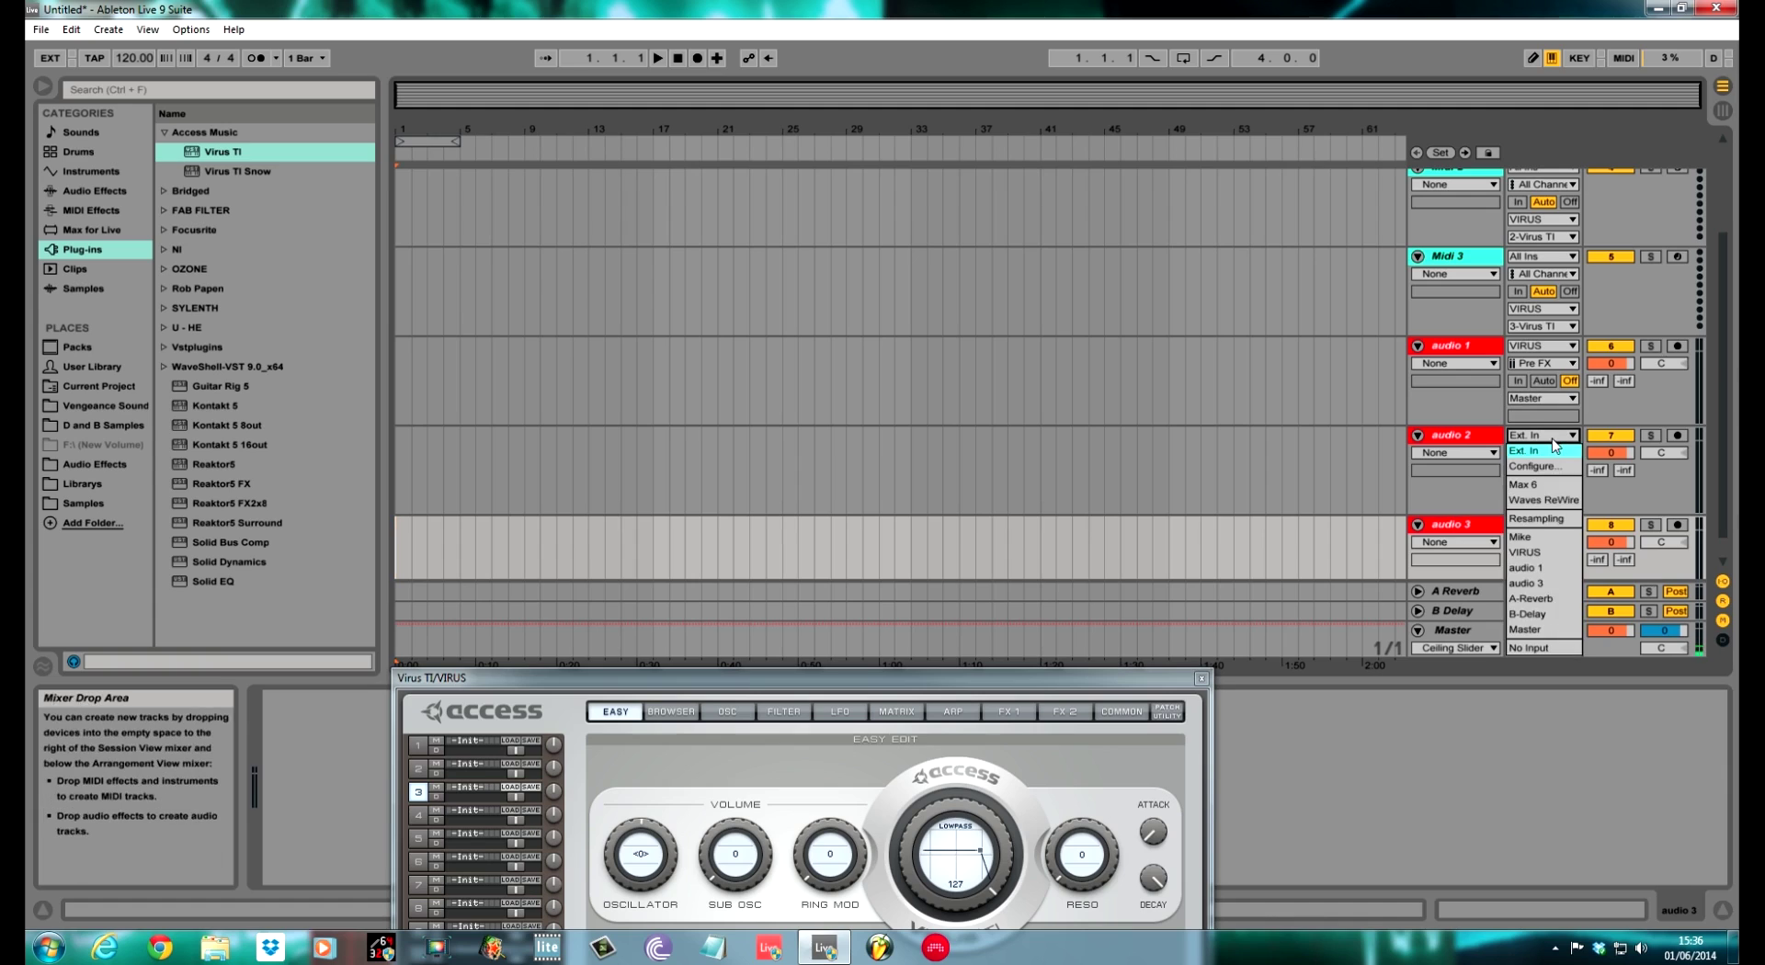
{"action": "left_click", "coordinate": [1556, 530]}
{"action": "left_click", "coordinate": [1542, 452]}
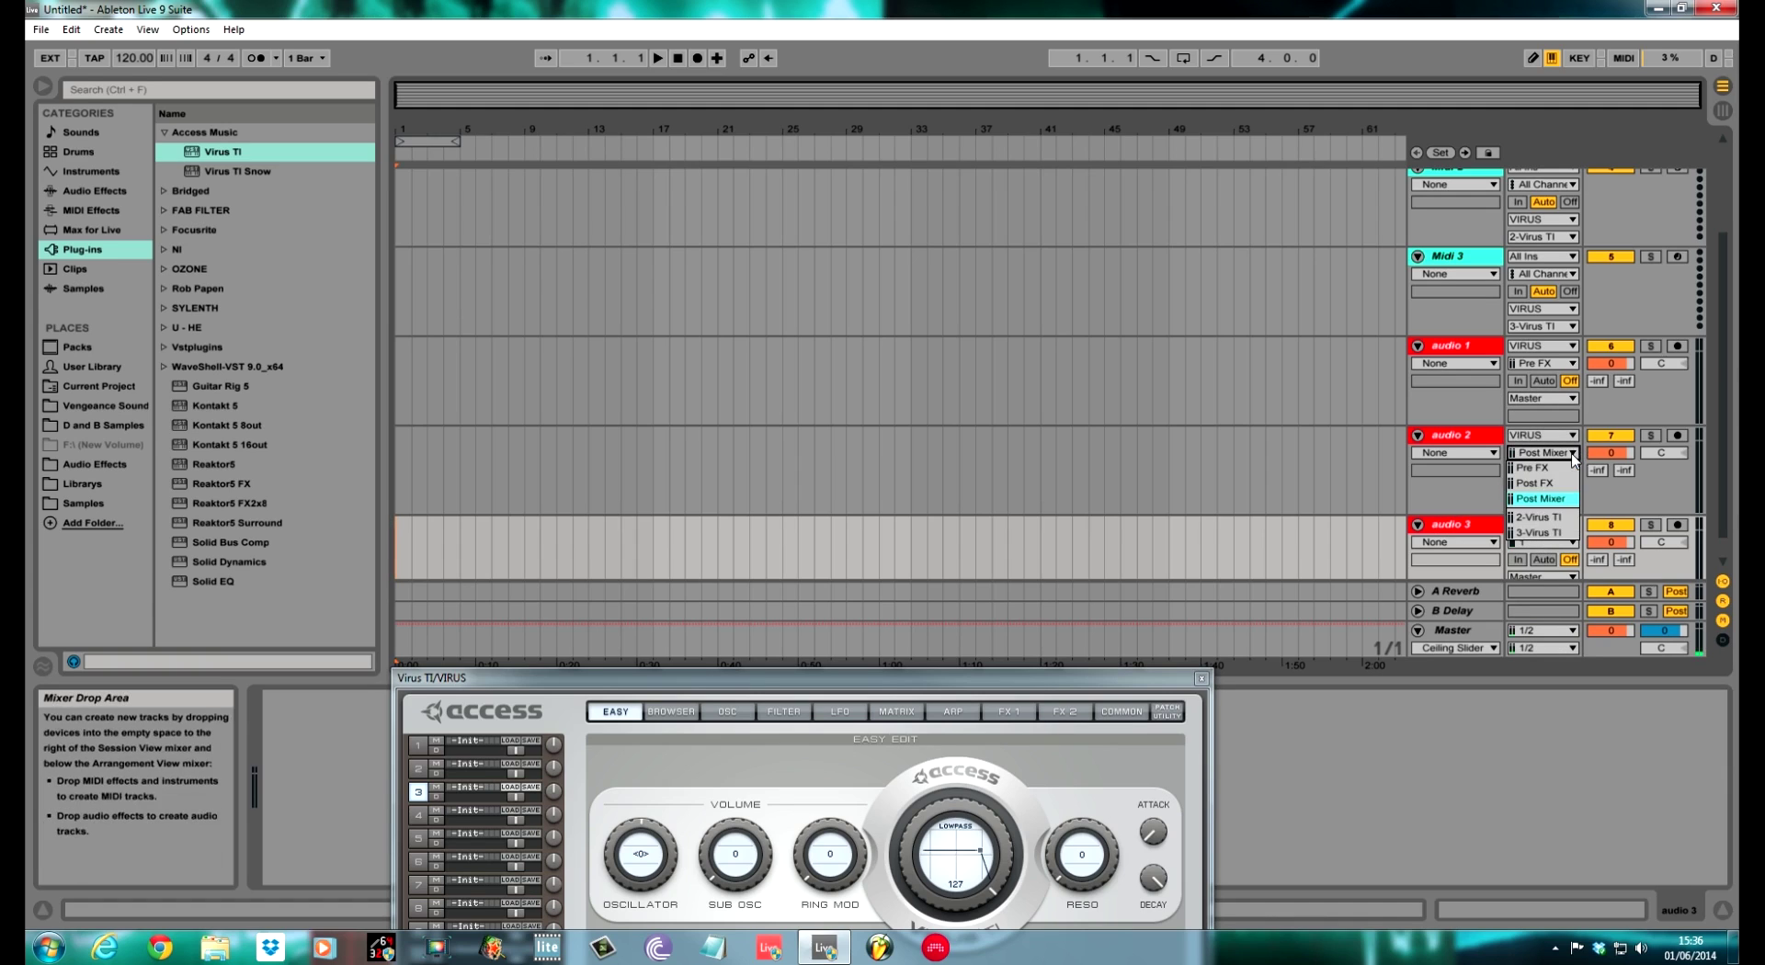
{"action": "left_click", "coordinate": [1549, 517]}
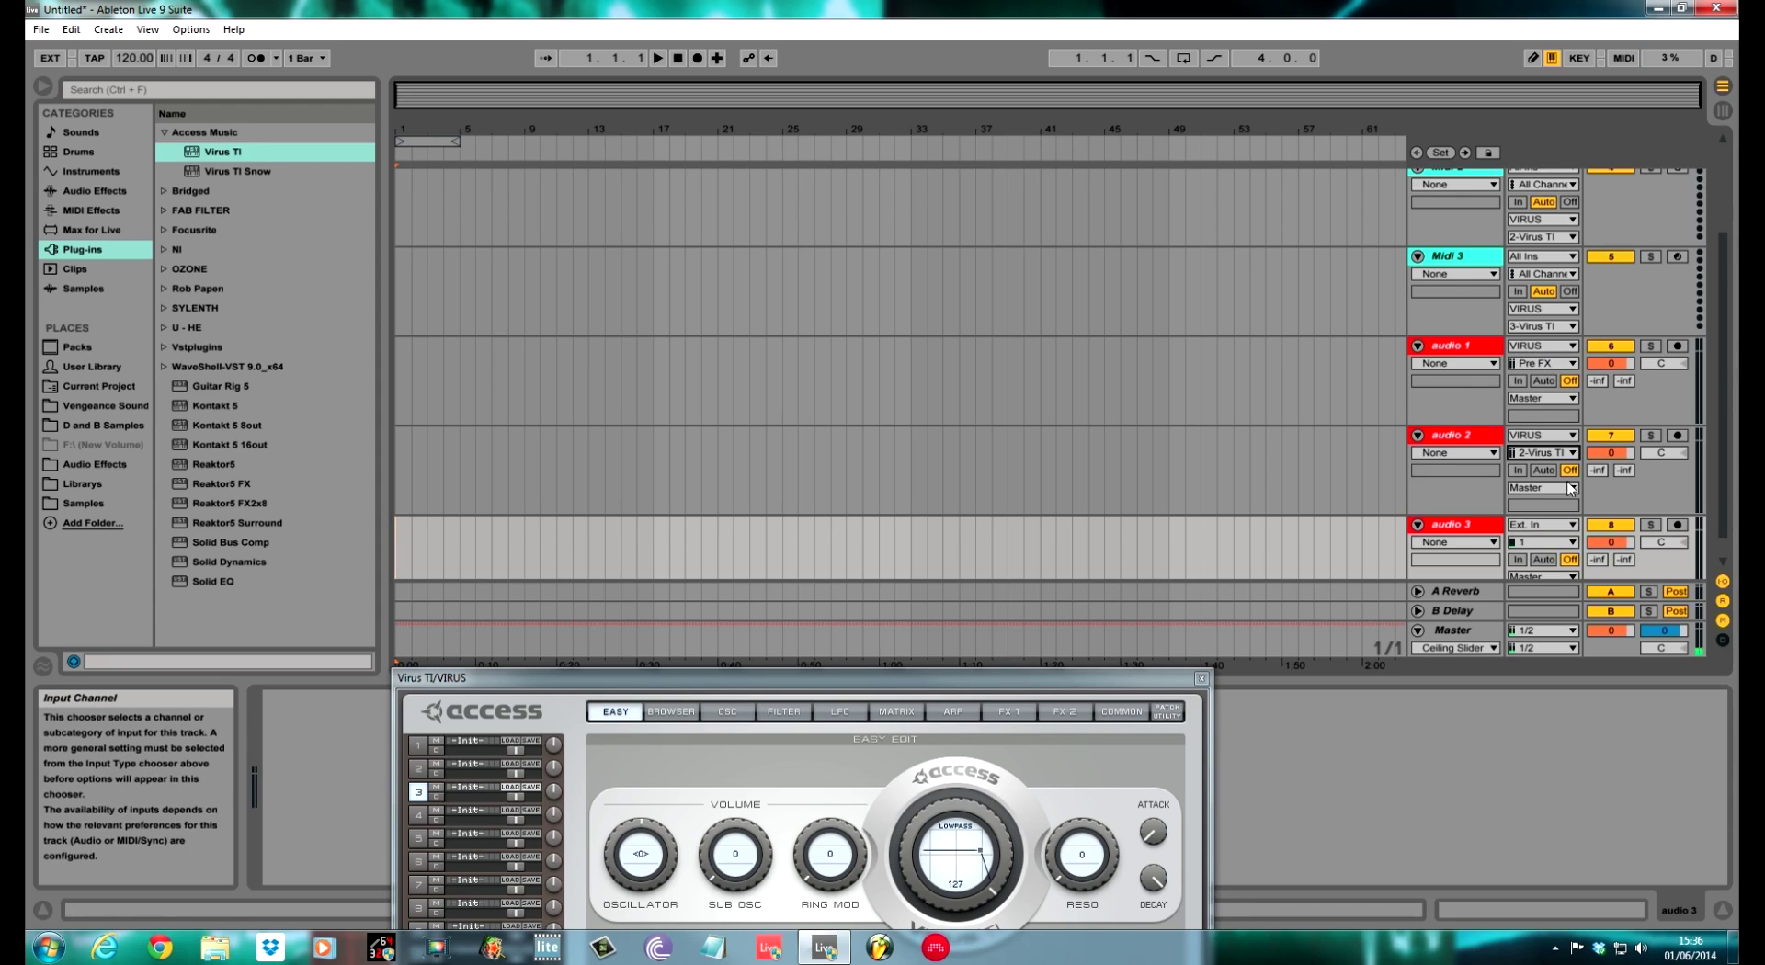
- Feed audio 3 from VIRUS on 3-Virus TI and set all three audio tracks' monitoring to In
{"action": "scroll", "coordinate": [1526, 469], "scroll_direction": "down", "scroll_amount": 2}
{"action": "left_click", "coordinate": [1541, 499]}
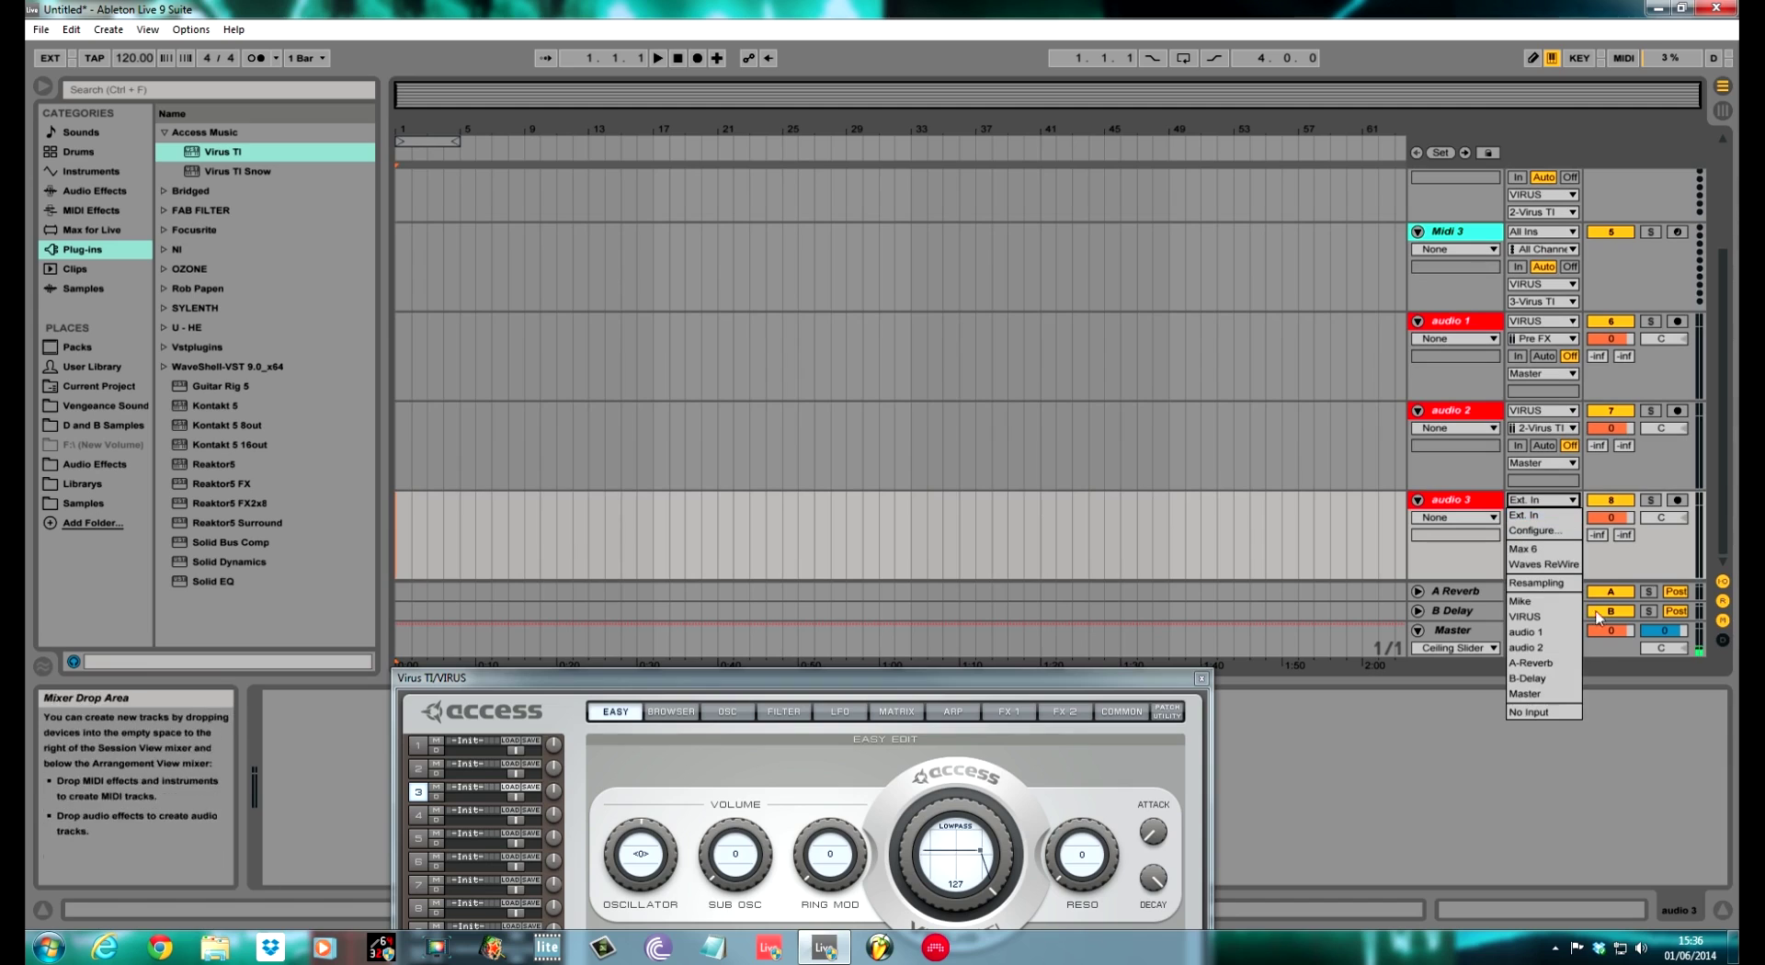
{"action": "left_click", "coordinate": [1541, 622]}
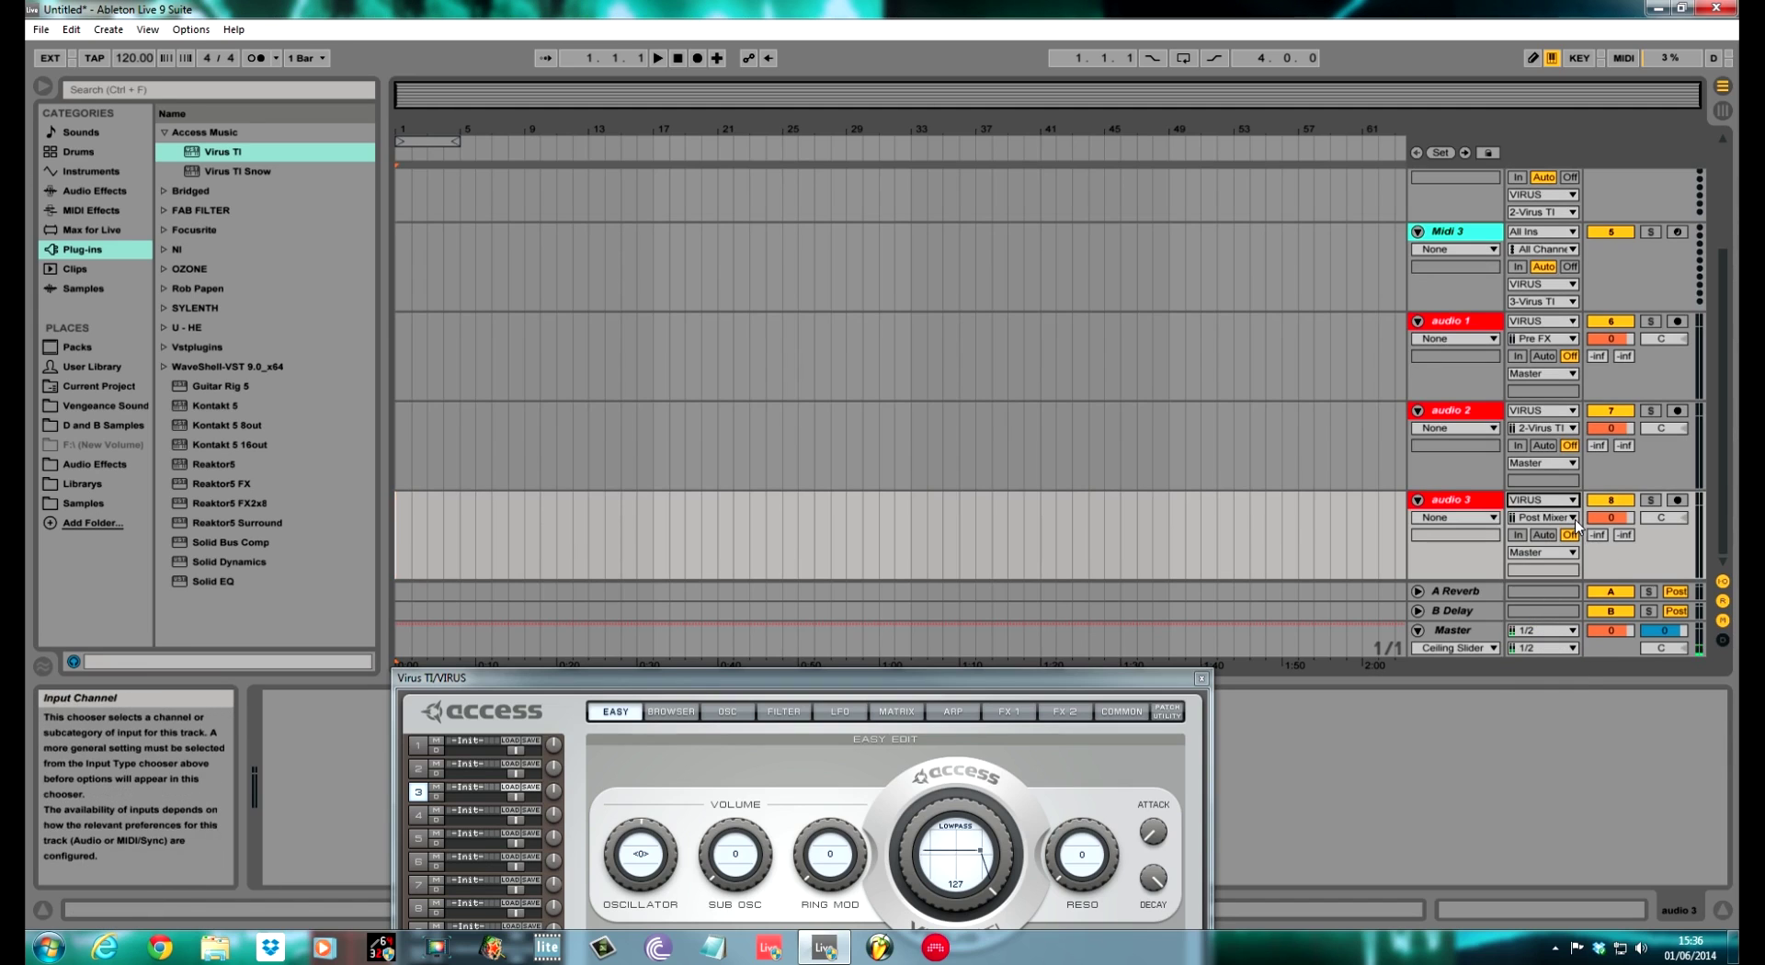
{"action": "left_click", "coordinate": [1567, 518]}
{"action": "left_click", "coordinate": [1552, 598]}
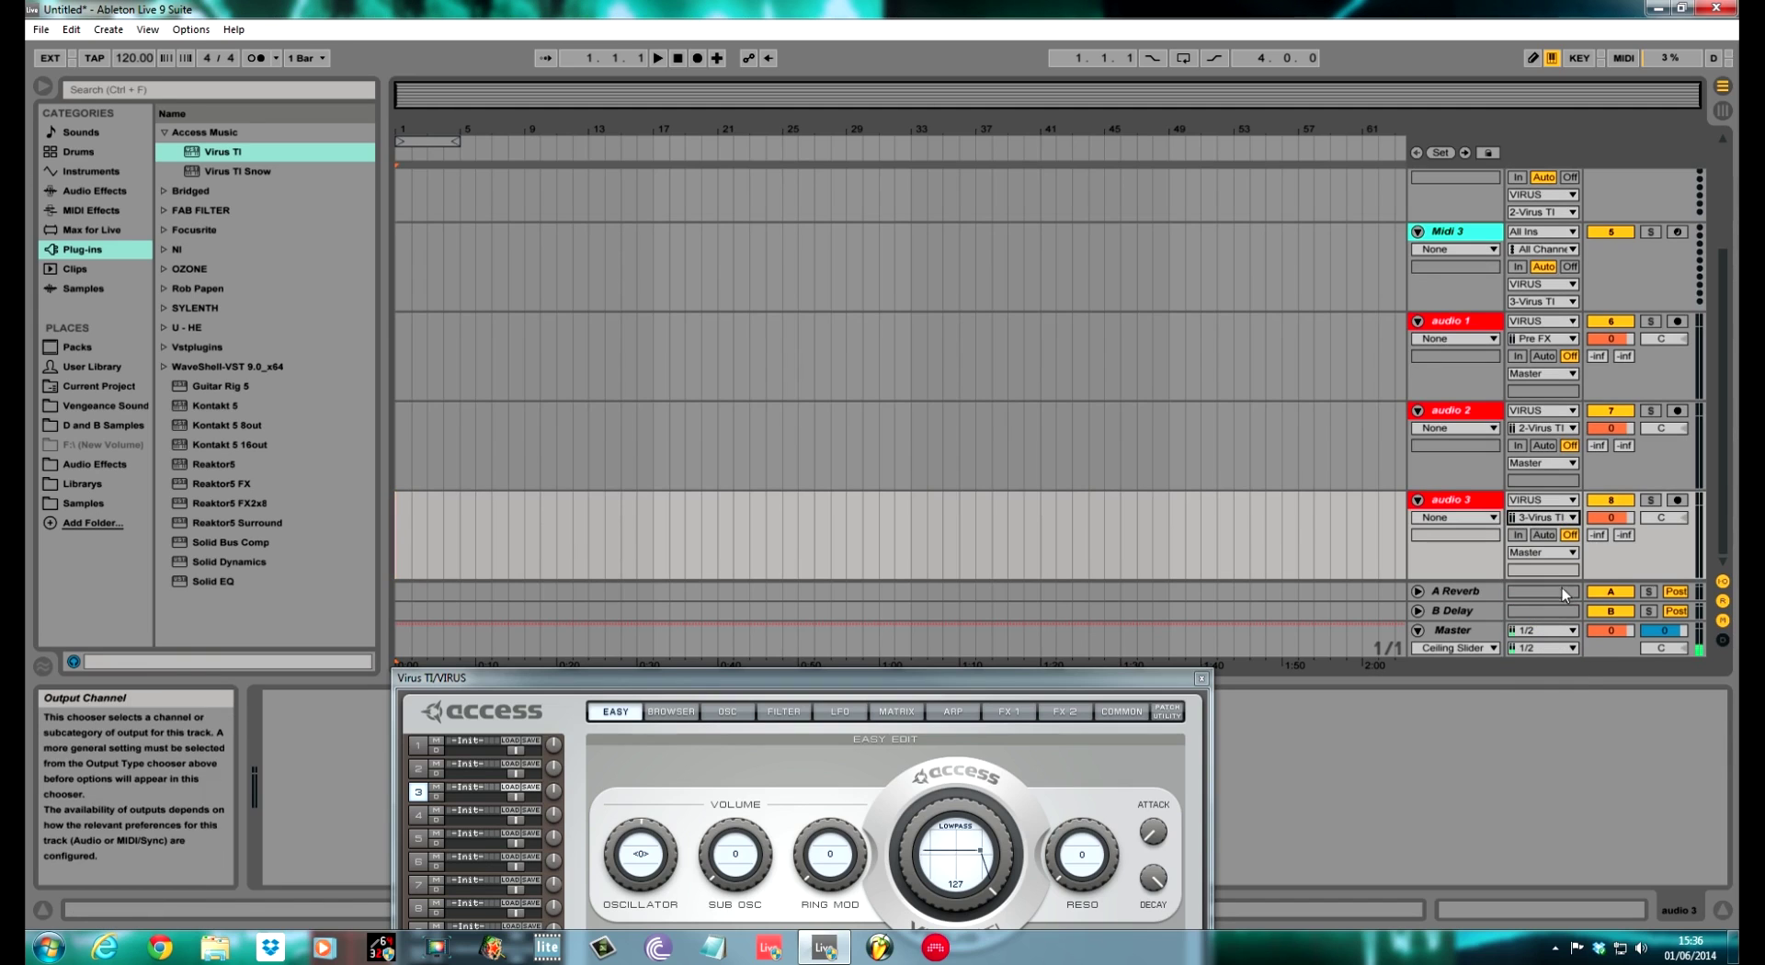
{"action": "left_click", "coordinate": [1517, 535]}
{"action": "left_click", "coordinate": [1518, 446]}
{"action": "left_click", "coordinate": [1518, 356]}
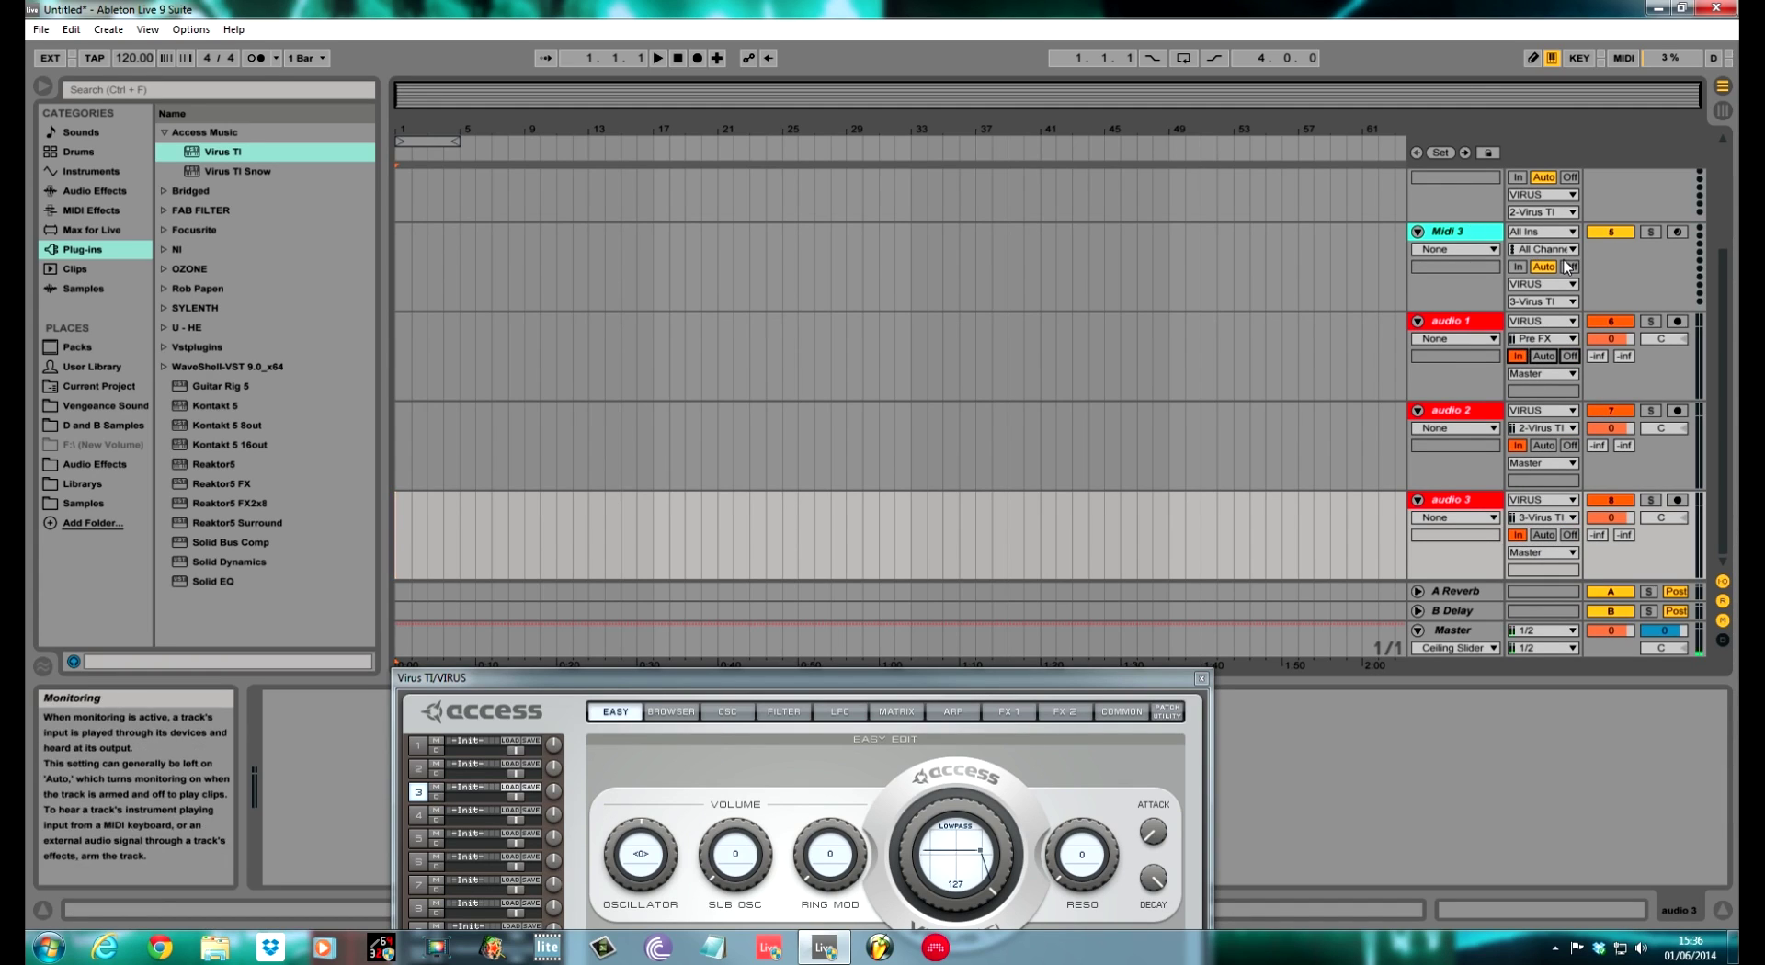
{"action": "scroll", "coordinate": [1567, 268], "scroll_direction": "up", "scroll_amount": 3}
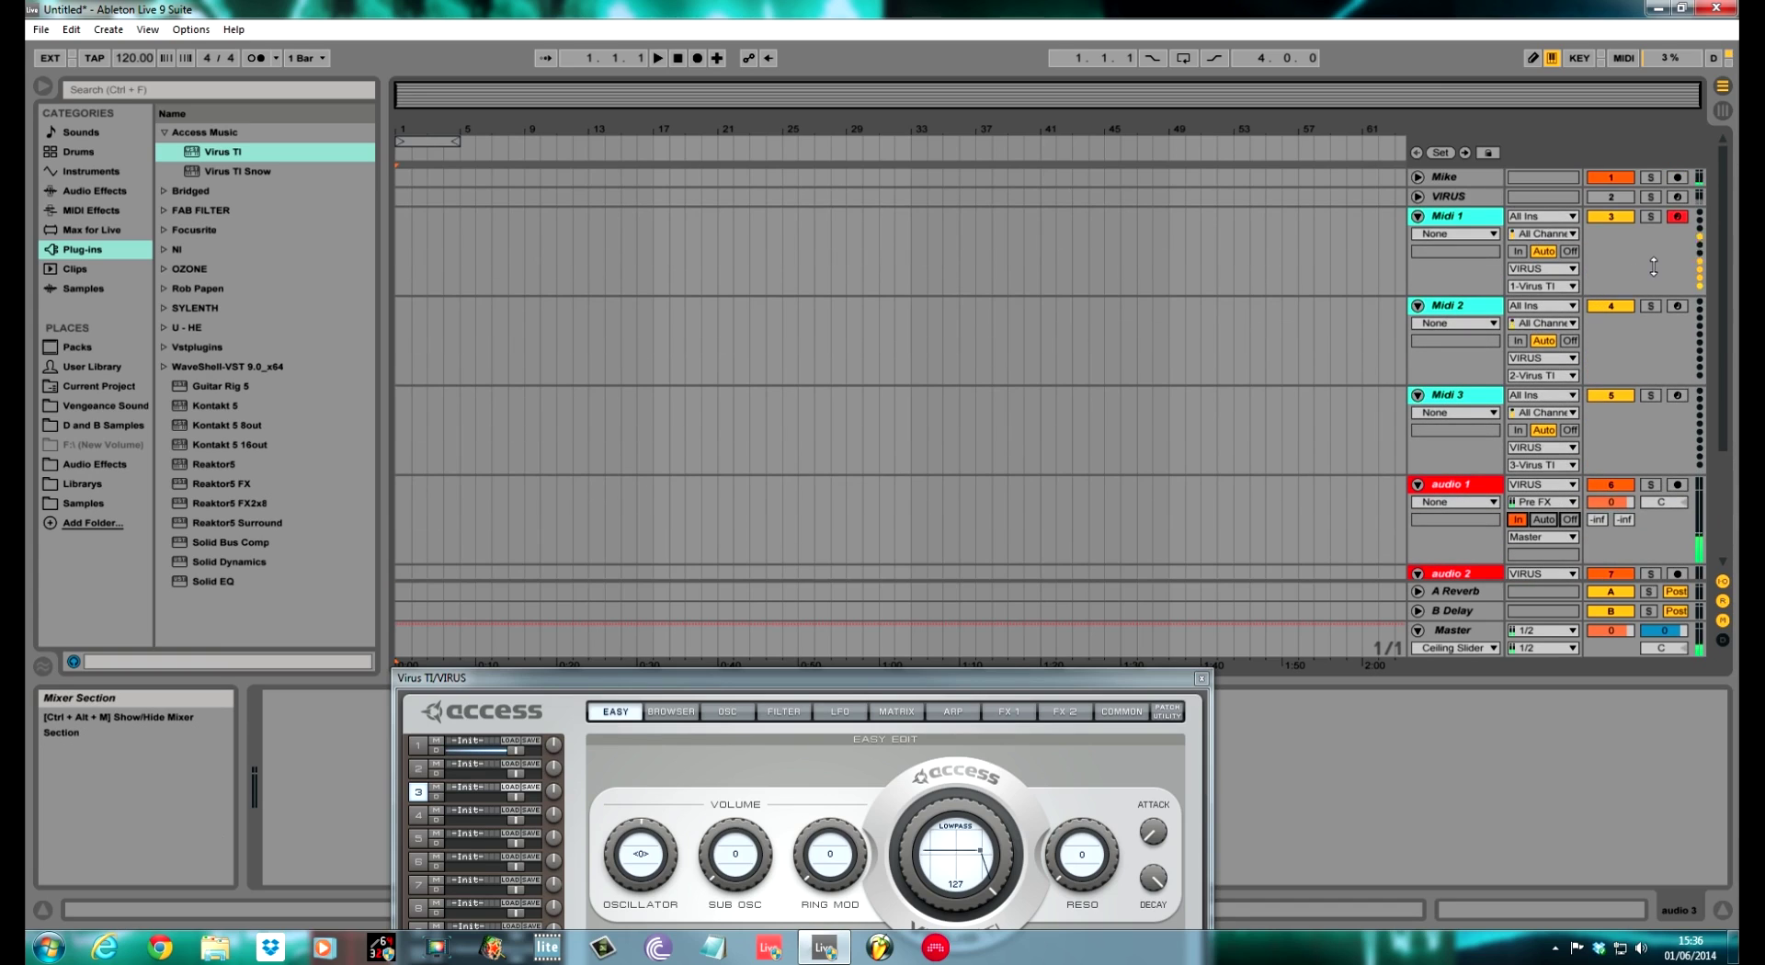
- Arm Midi 2 then Midi 3, and move the Virus TI window near the top of the screen
{"action": "left_click", "coordinate": [1675, 305]}
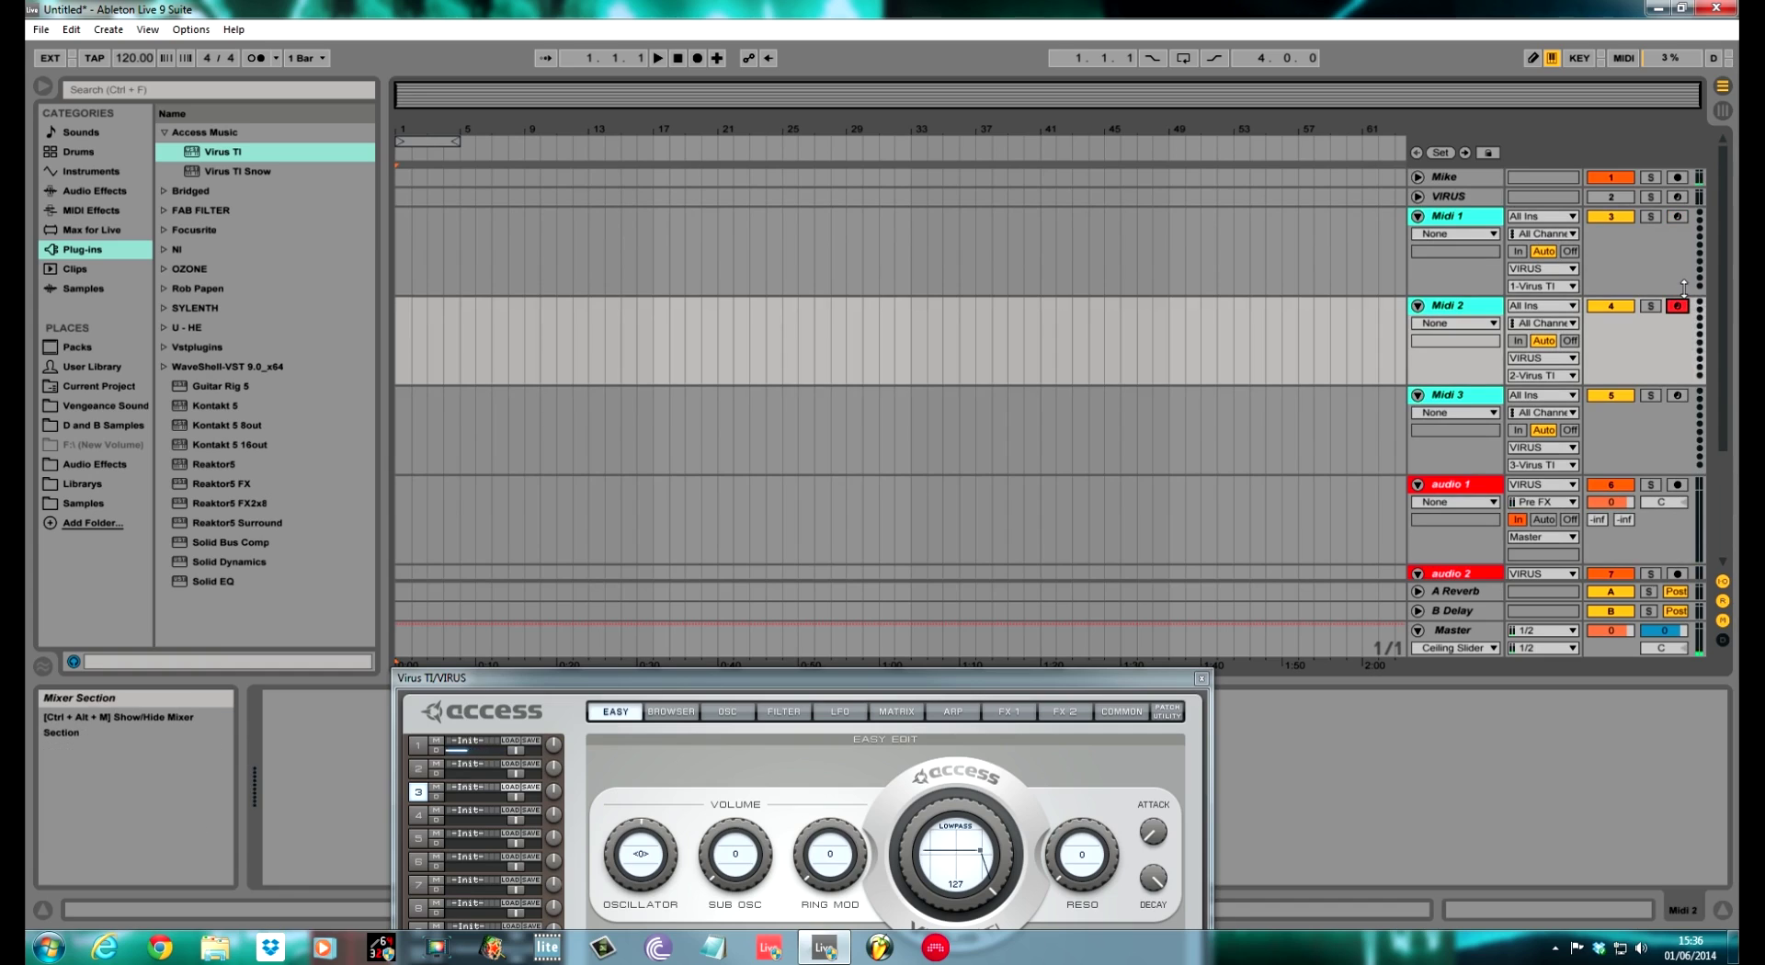
{"action": "left_click", "coordinate": [1678, 395]}
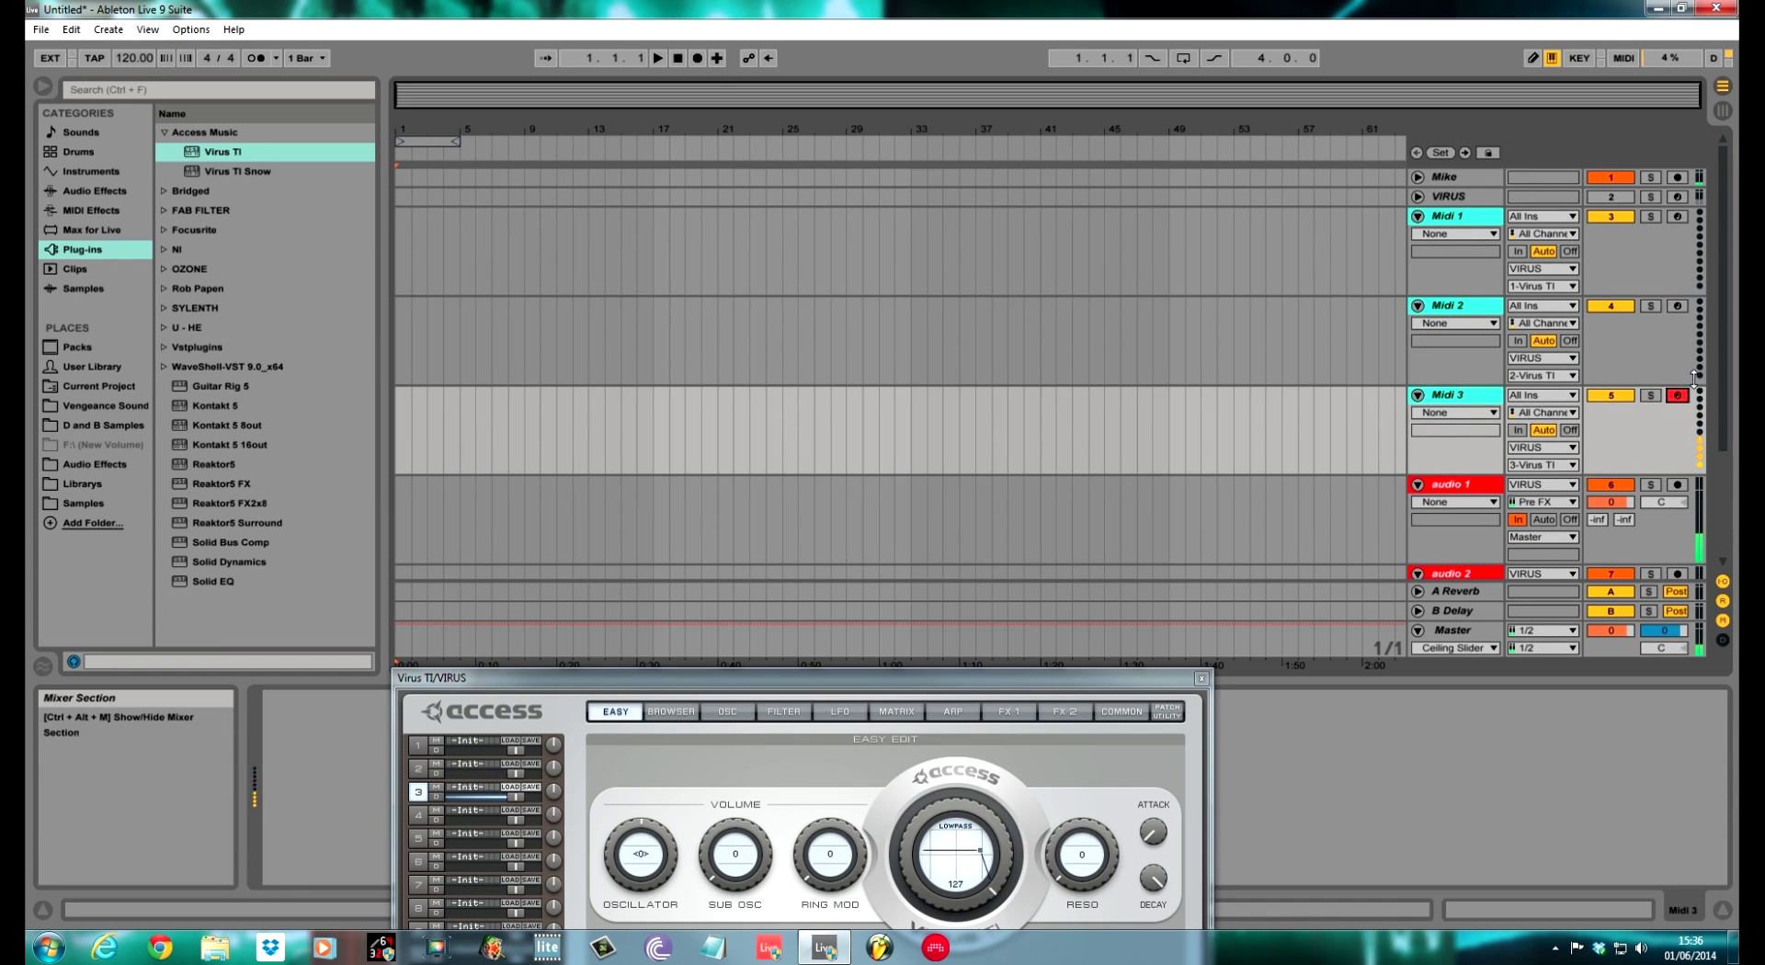
{"action": "left_click_drag", "start_coordinate": [957, 690], "coordinate": [1011, 192]}
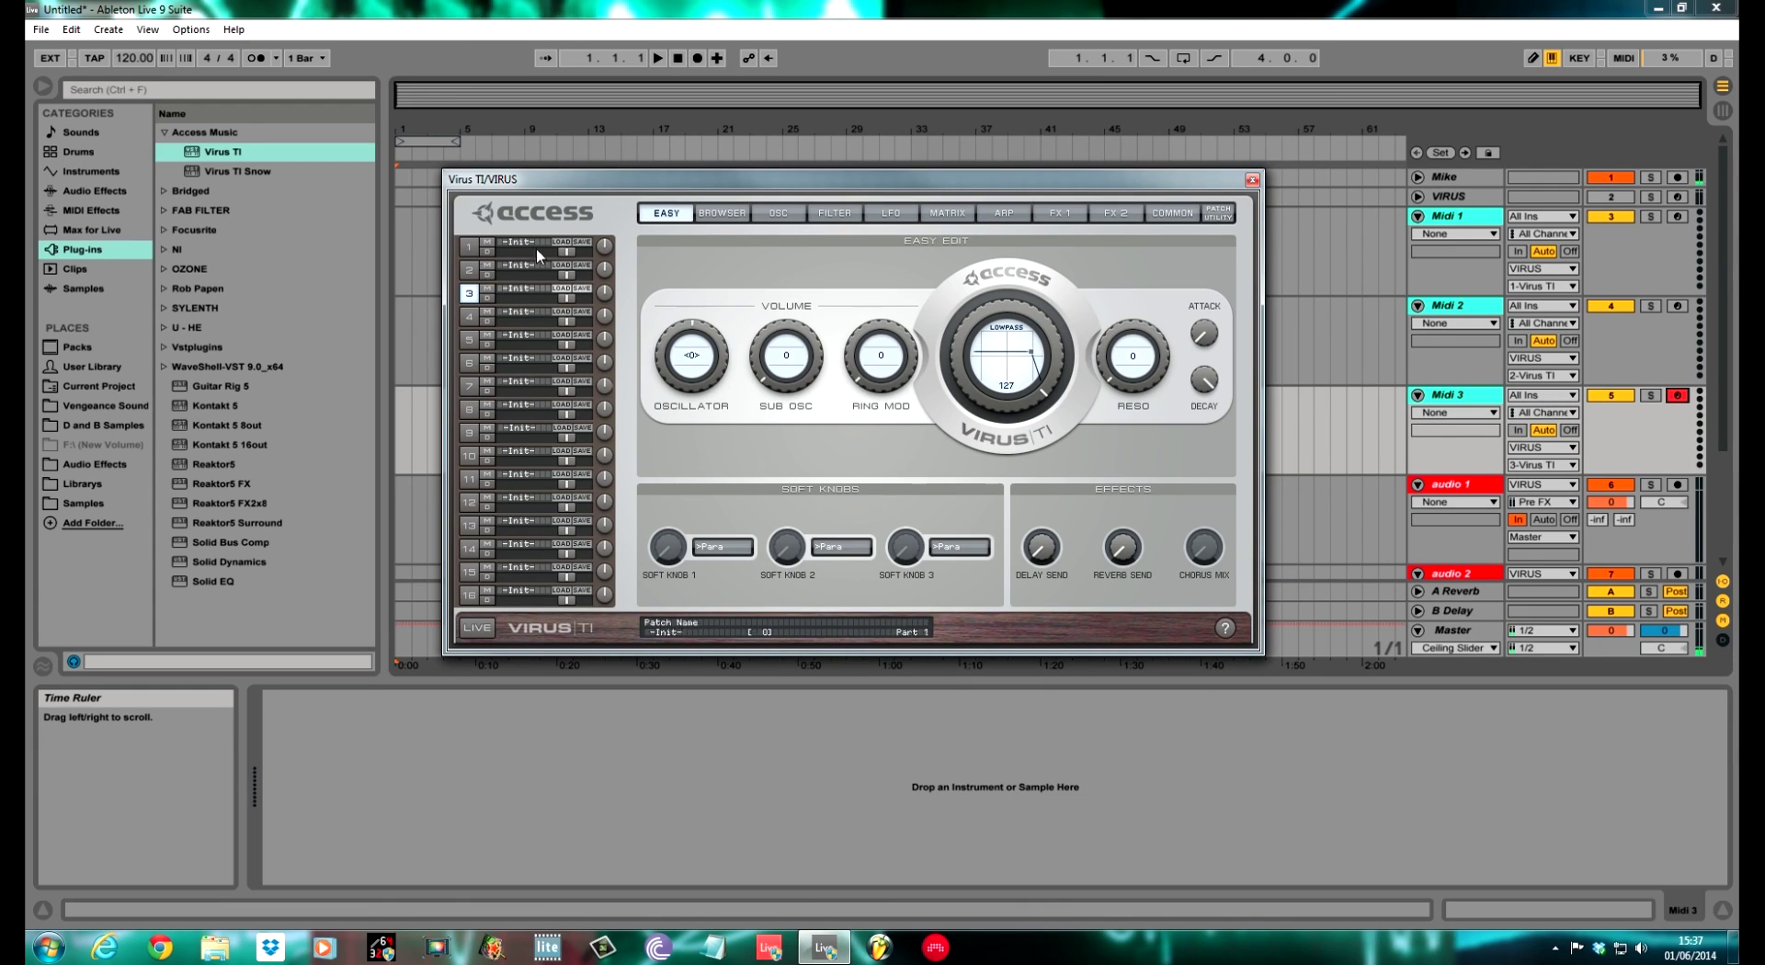
- Show the Virus COMMON page and set part 2's main output to USB2 L+R
{"action": "left_click", "coordinate": [469, 247]}
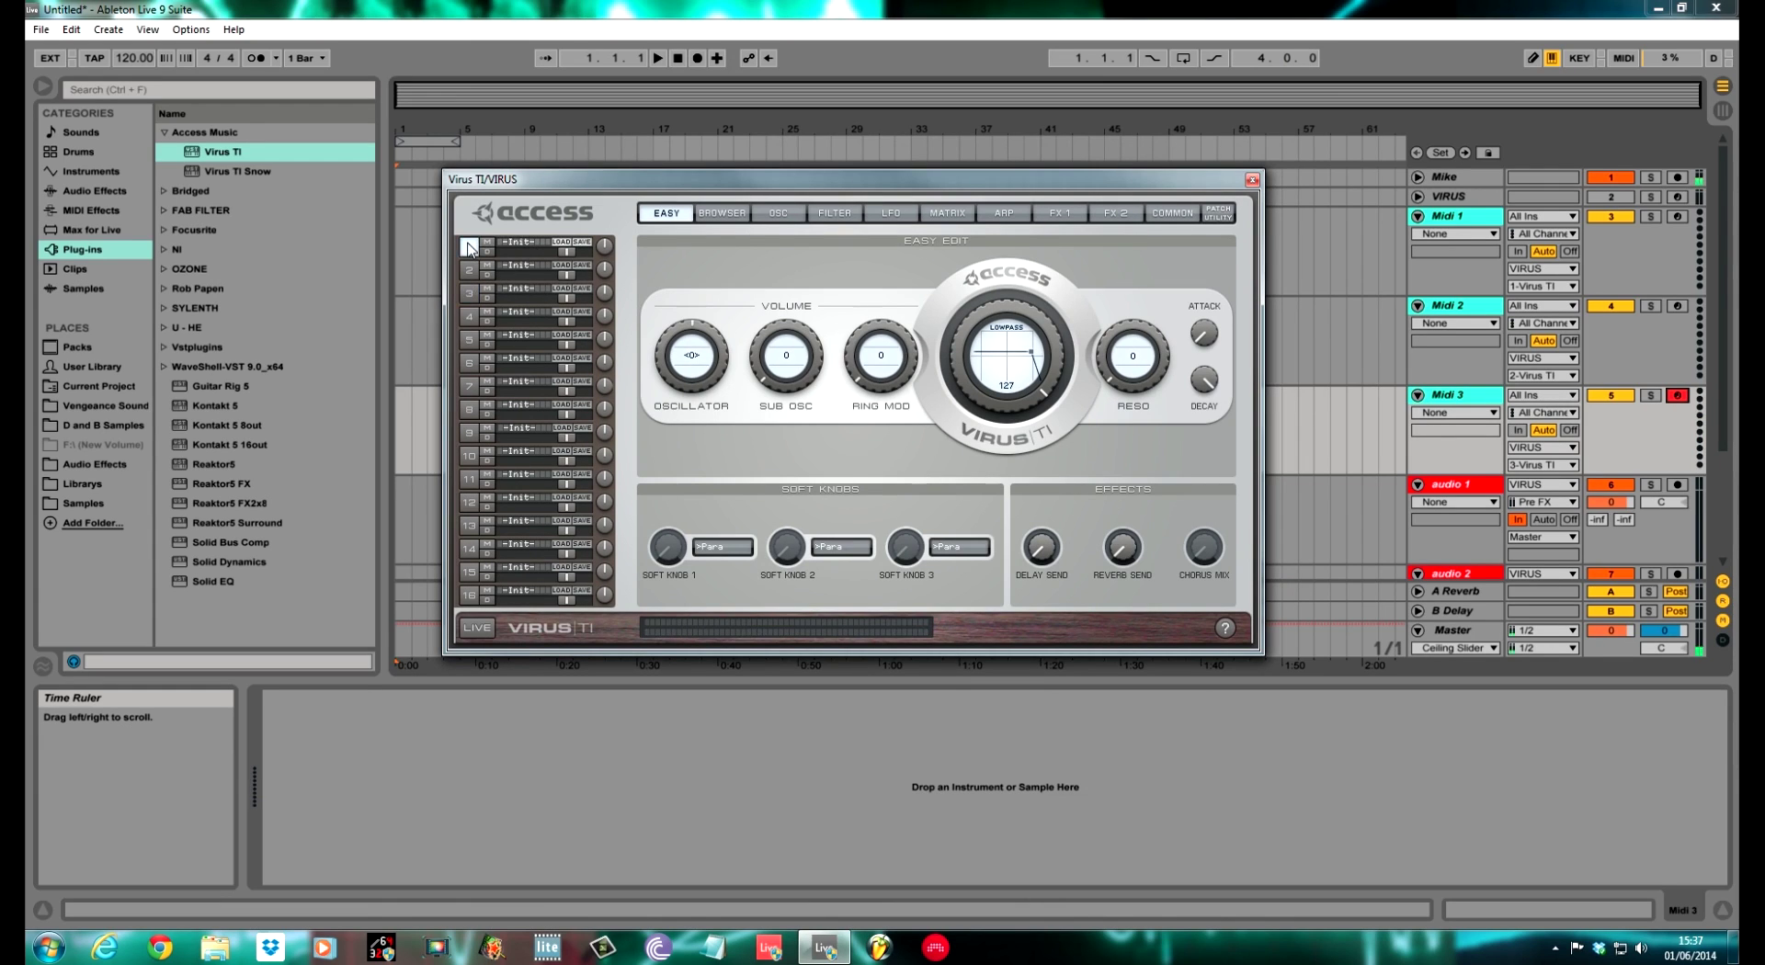
{"action": "left_click", "coordinate": [1172, 214]}
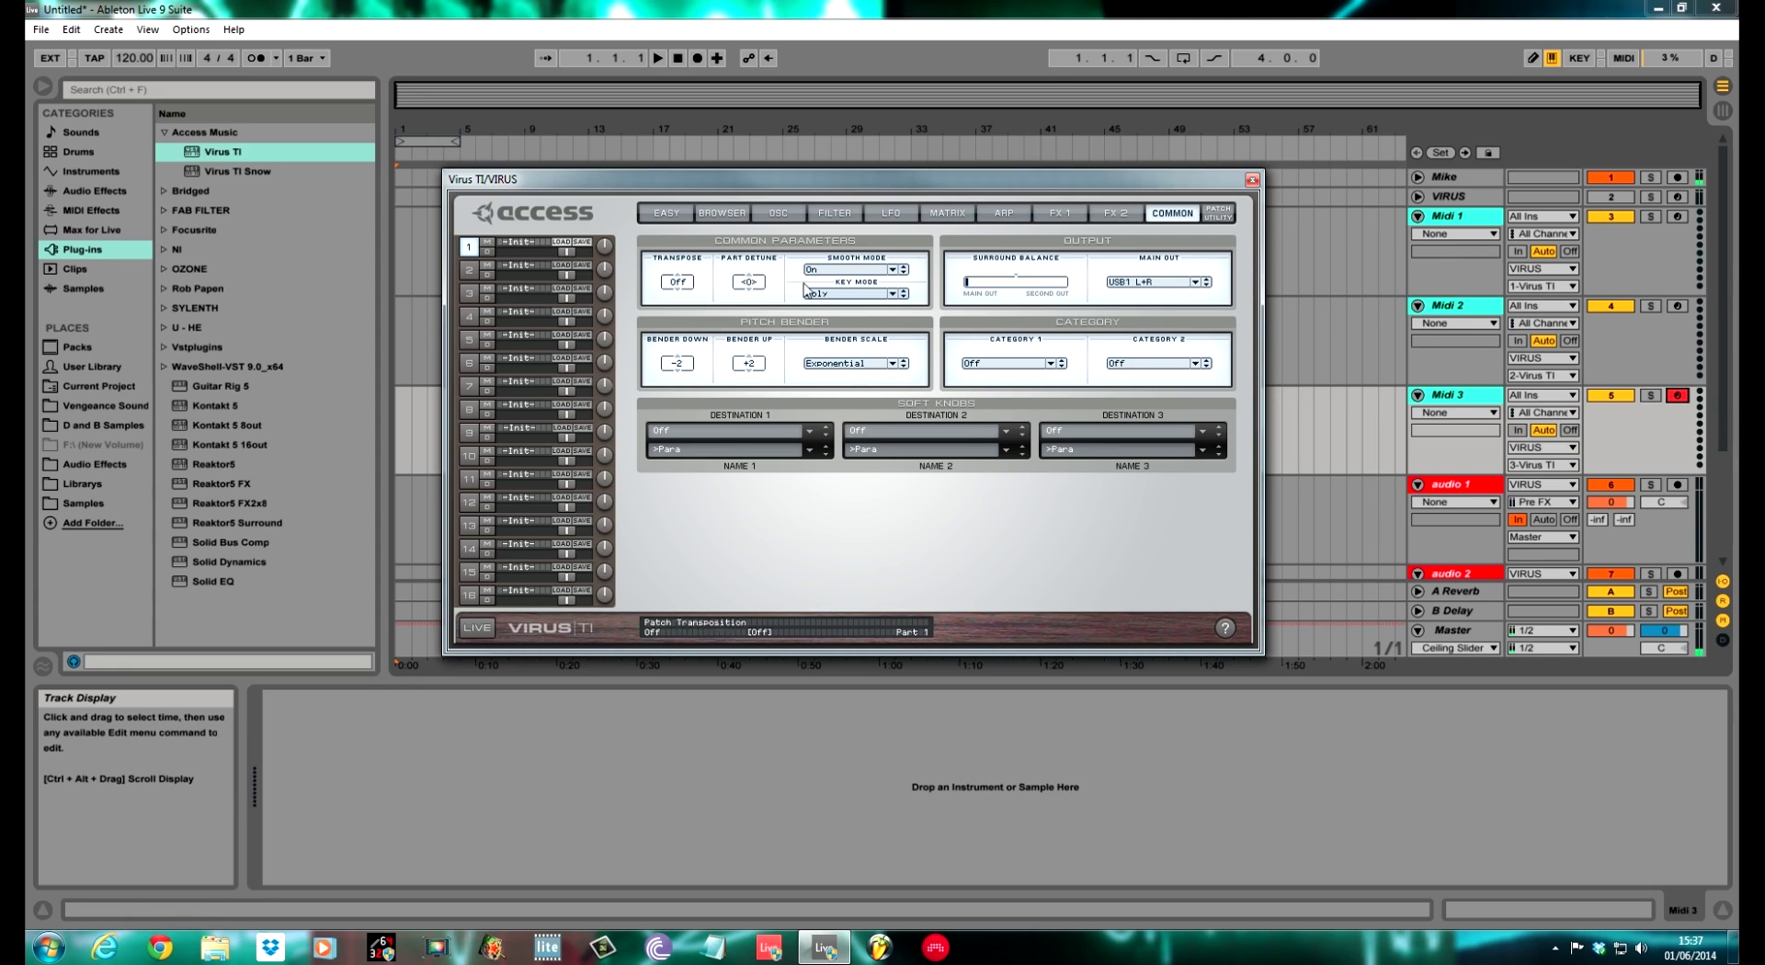
{"action": "left_click", "coordinate": [529, 265]}
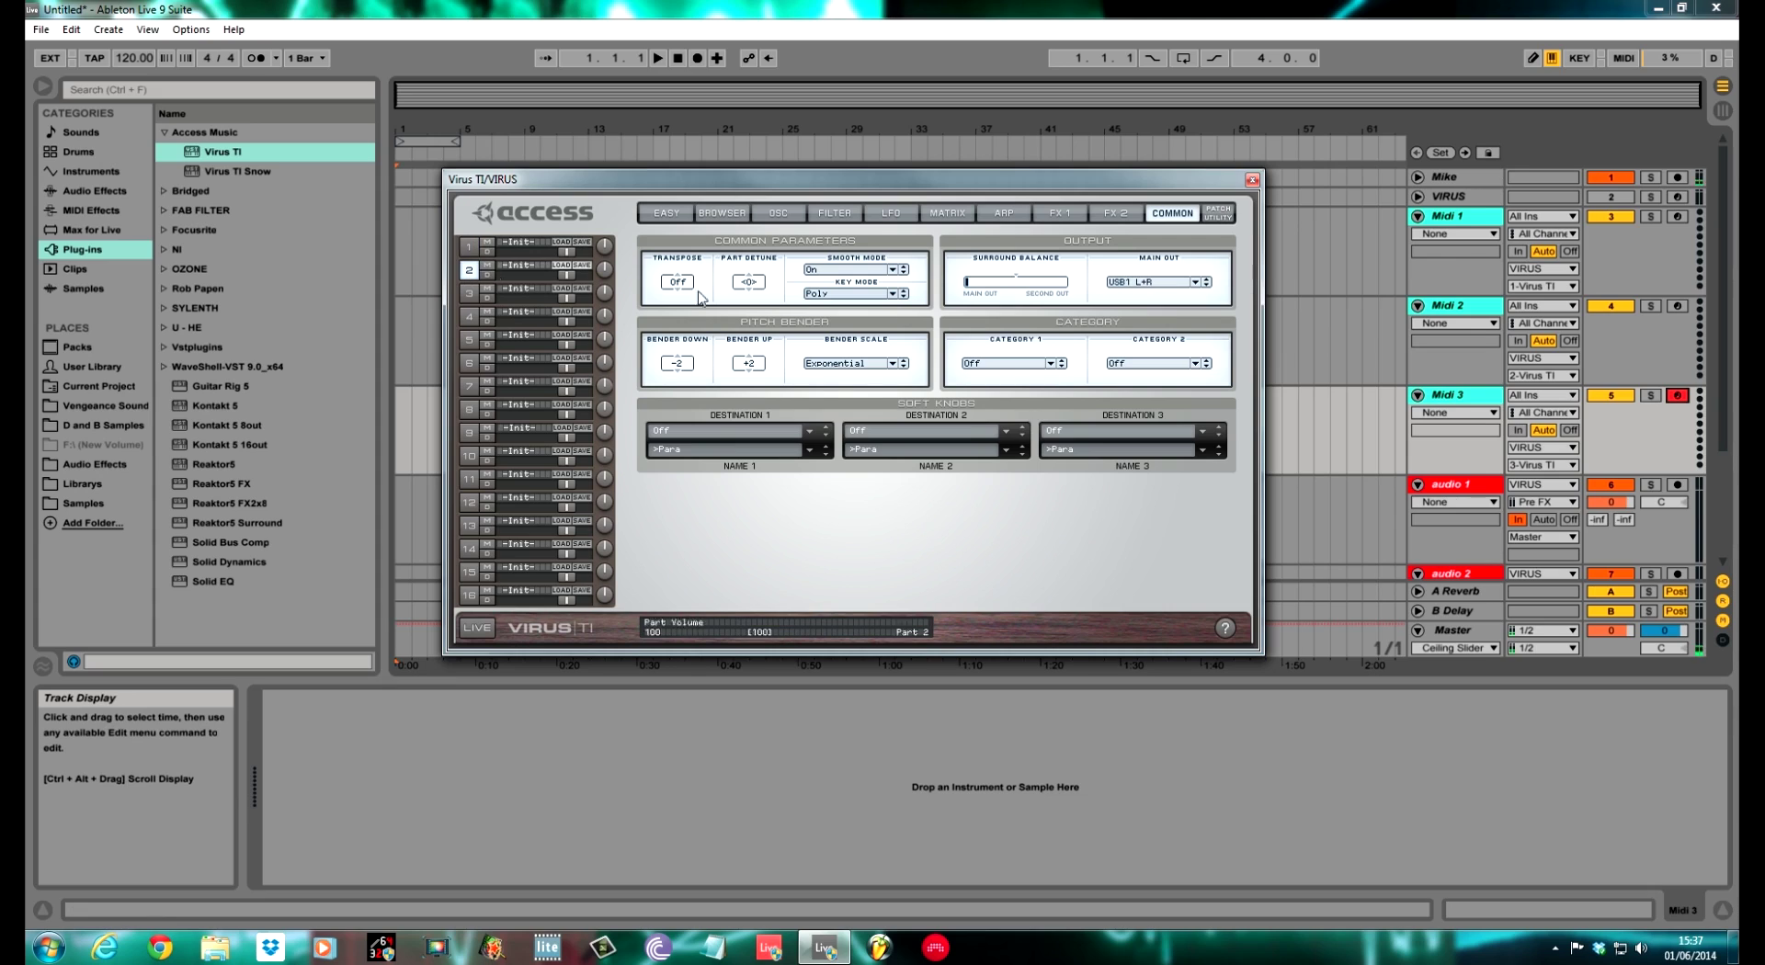
{"action": "left_click", "coordinate": [1195, 282]}
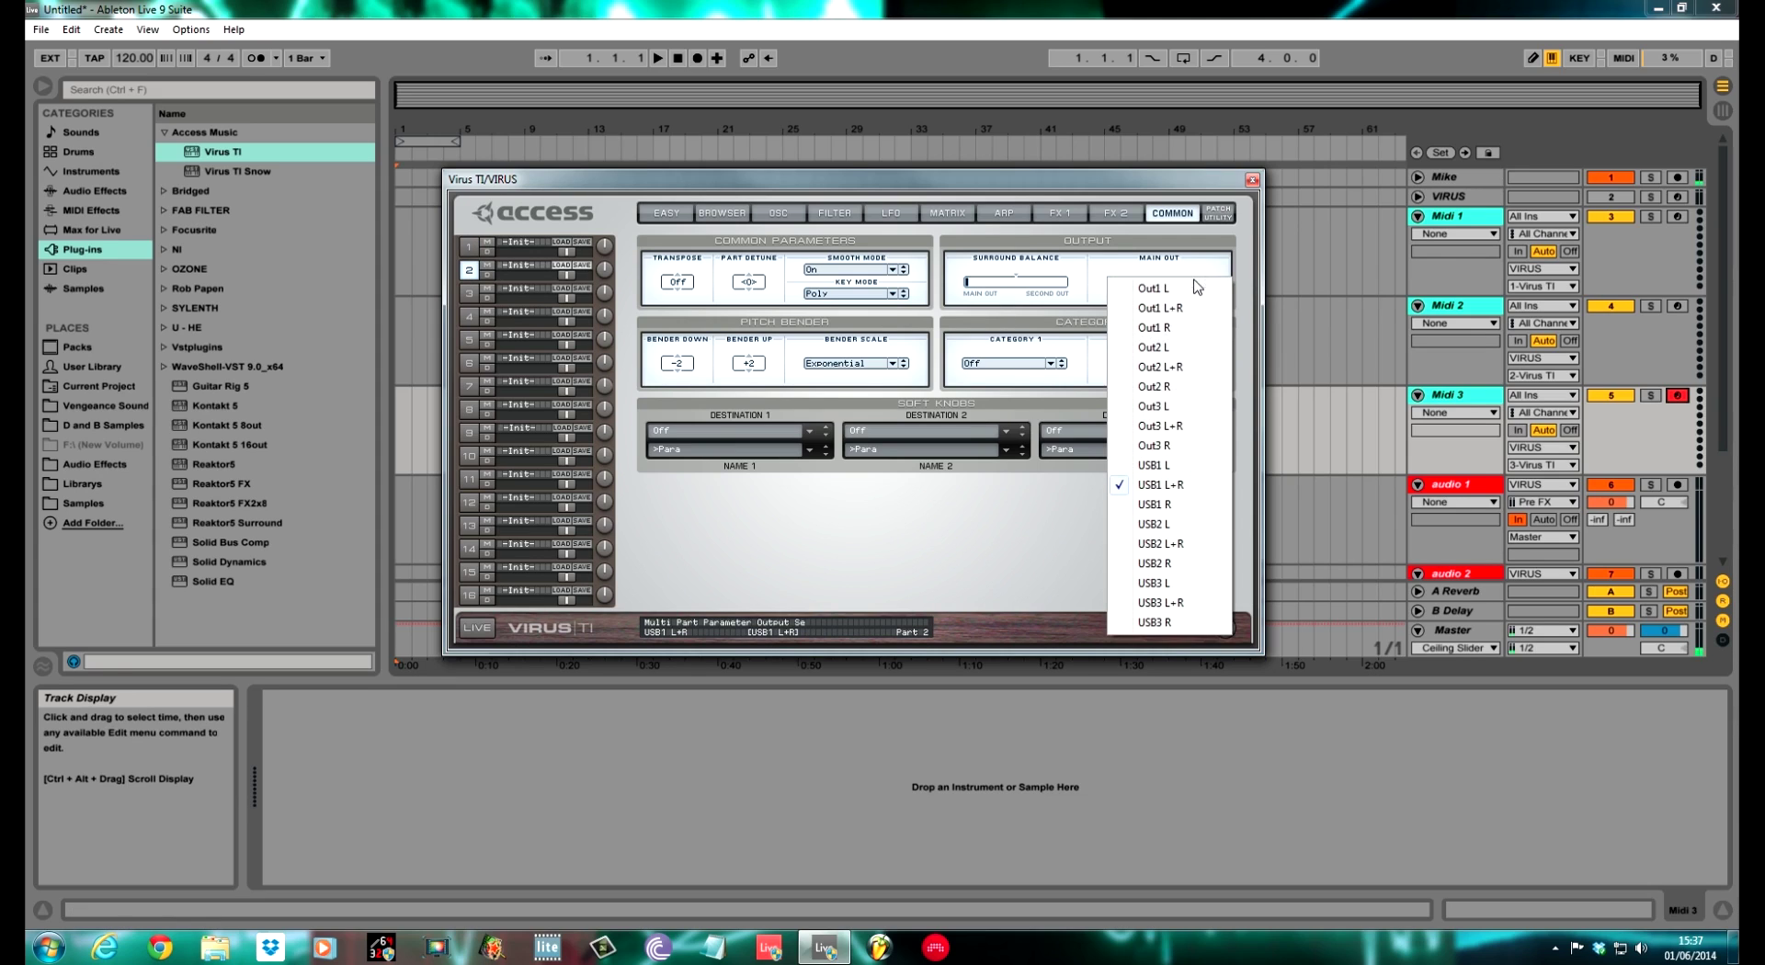
{"action": "left_click", "coordinate": [1160, 544]}
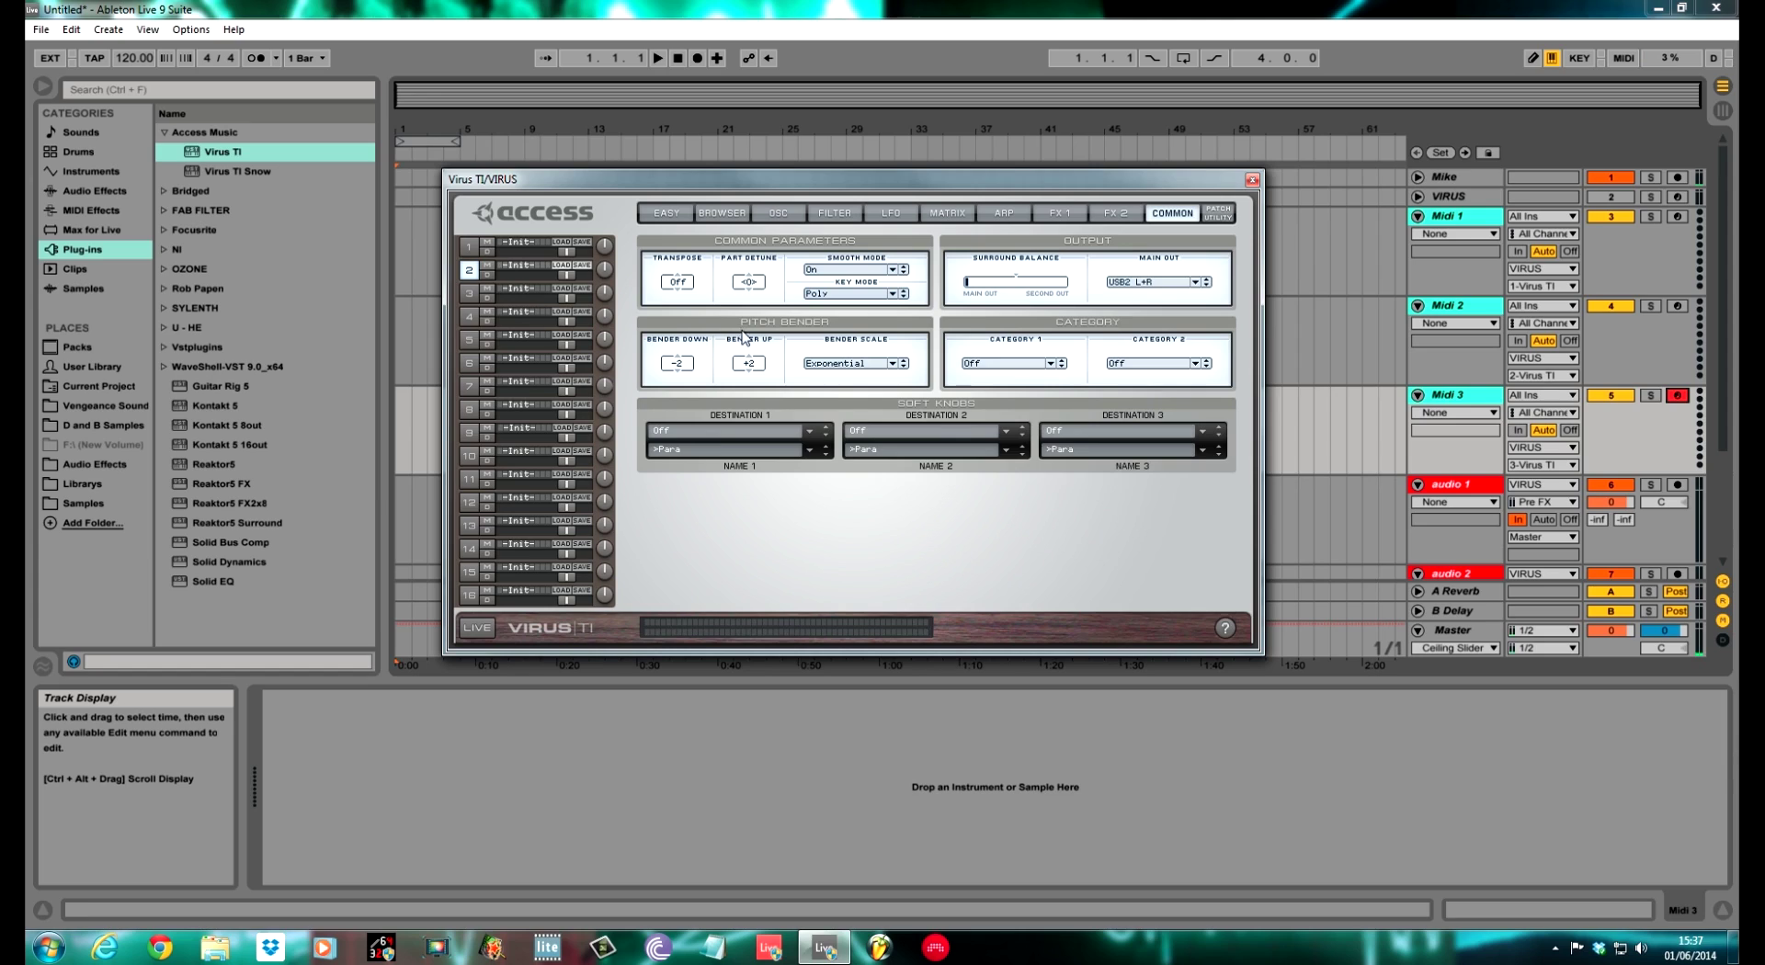
- Set part 3's main output to USB3 L+R, leaving its second category Off
{"action": "left_click", "coordinate": [470, 294]}
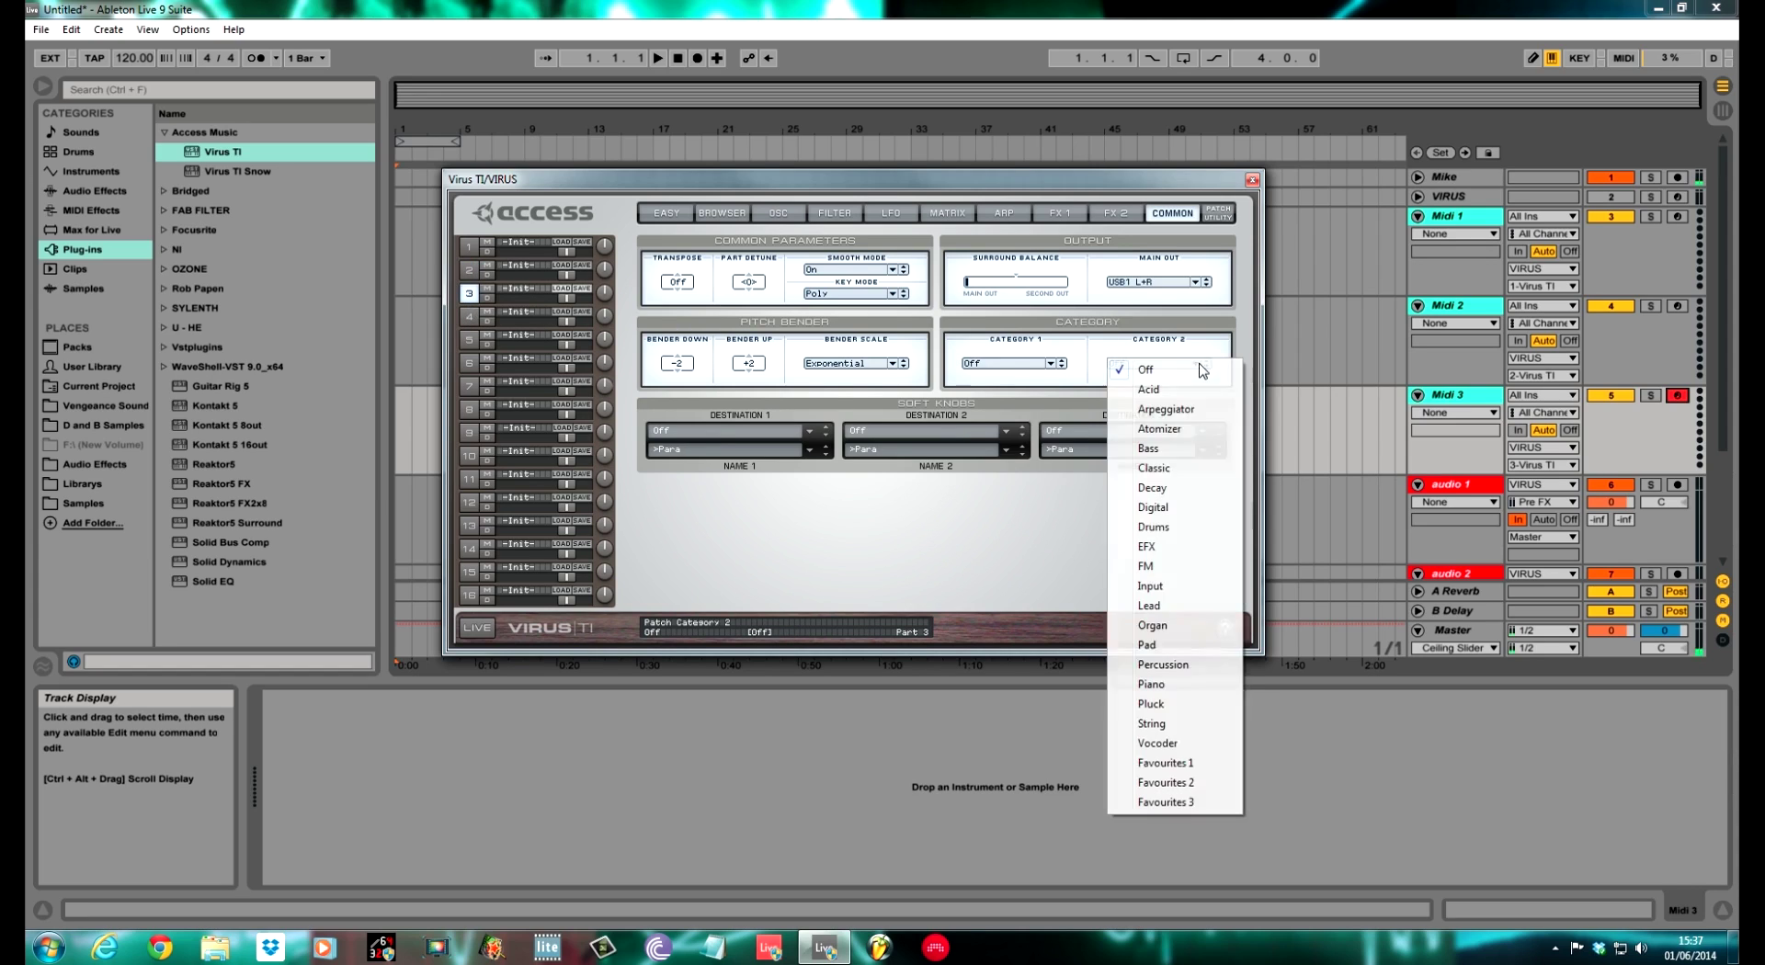
{"action": "left_click", "coordinate": [1195, 363]}
{"action": "left_click", "coordinate": [1064, 425]}
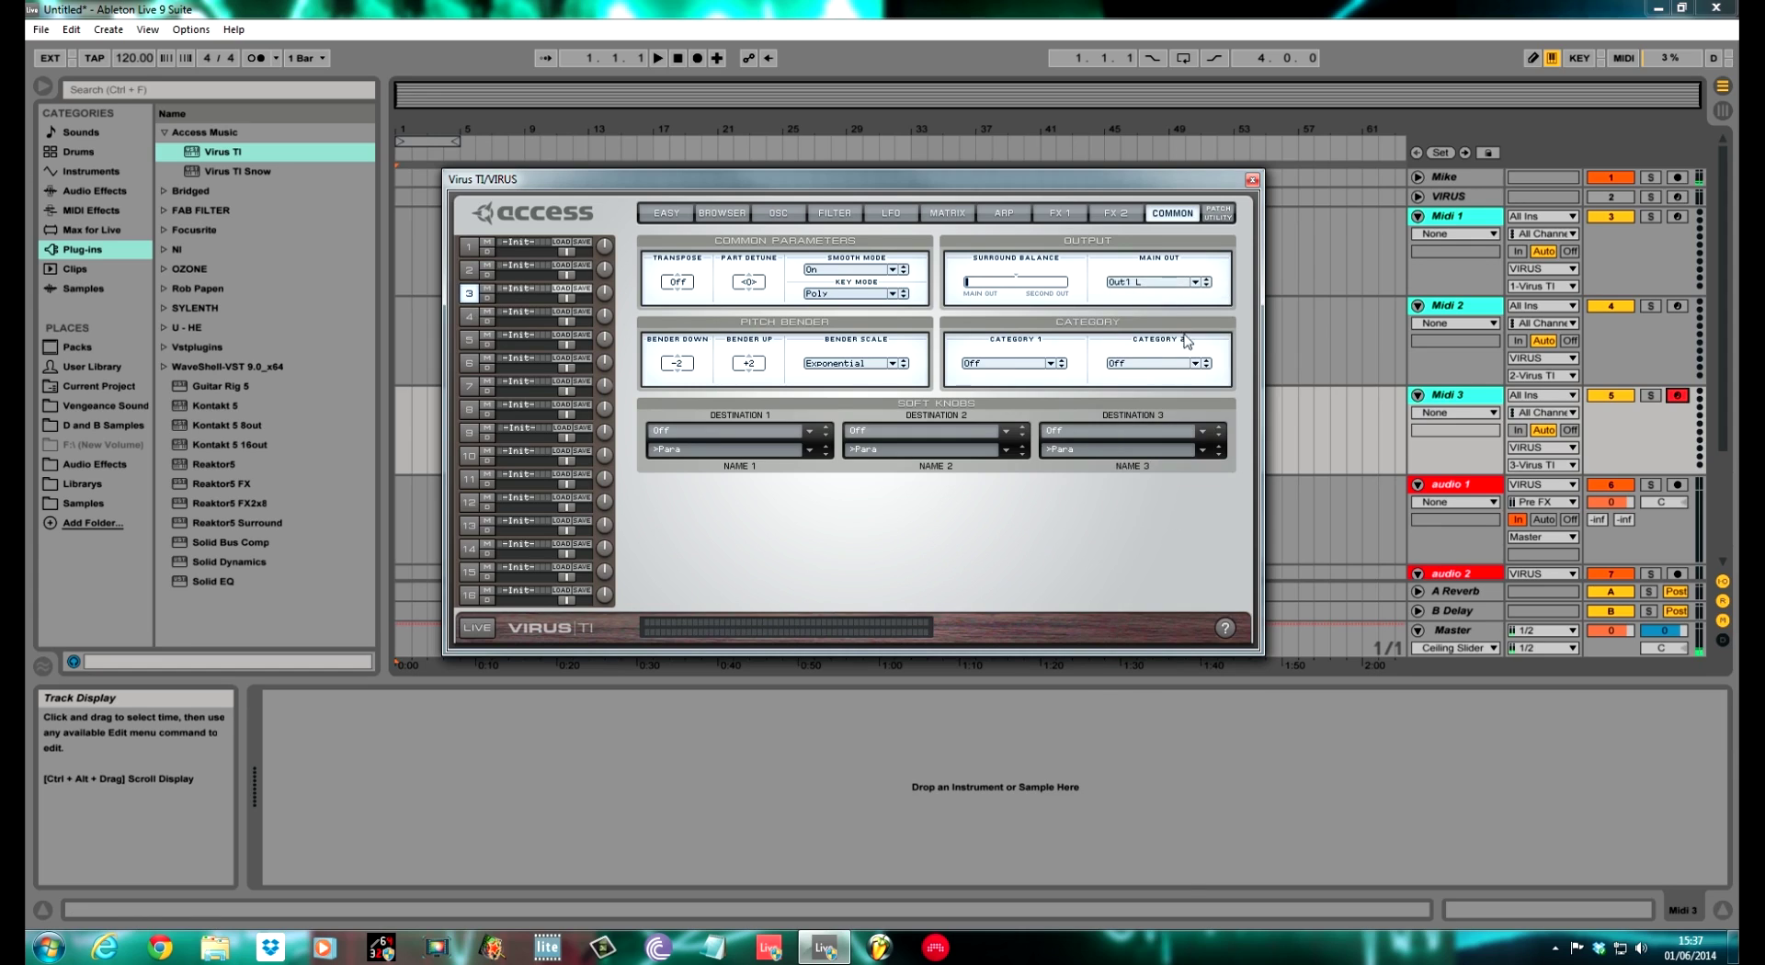
{"action": "left_click", "coordinate": [1195, 283]}
{"action": "left_click", "coordinate": [1166, 603]}
- Load the Hypersaw2 patch into Virus part 1
{"action": "left_click", "coordinate": [561, 248]}
{"action": "left_click", "coordinate": [563, 249]}
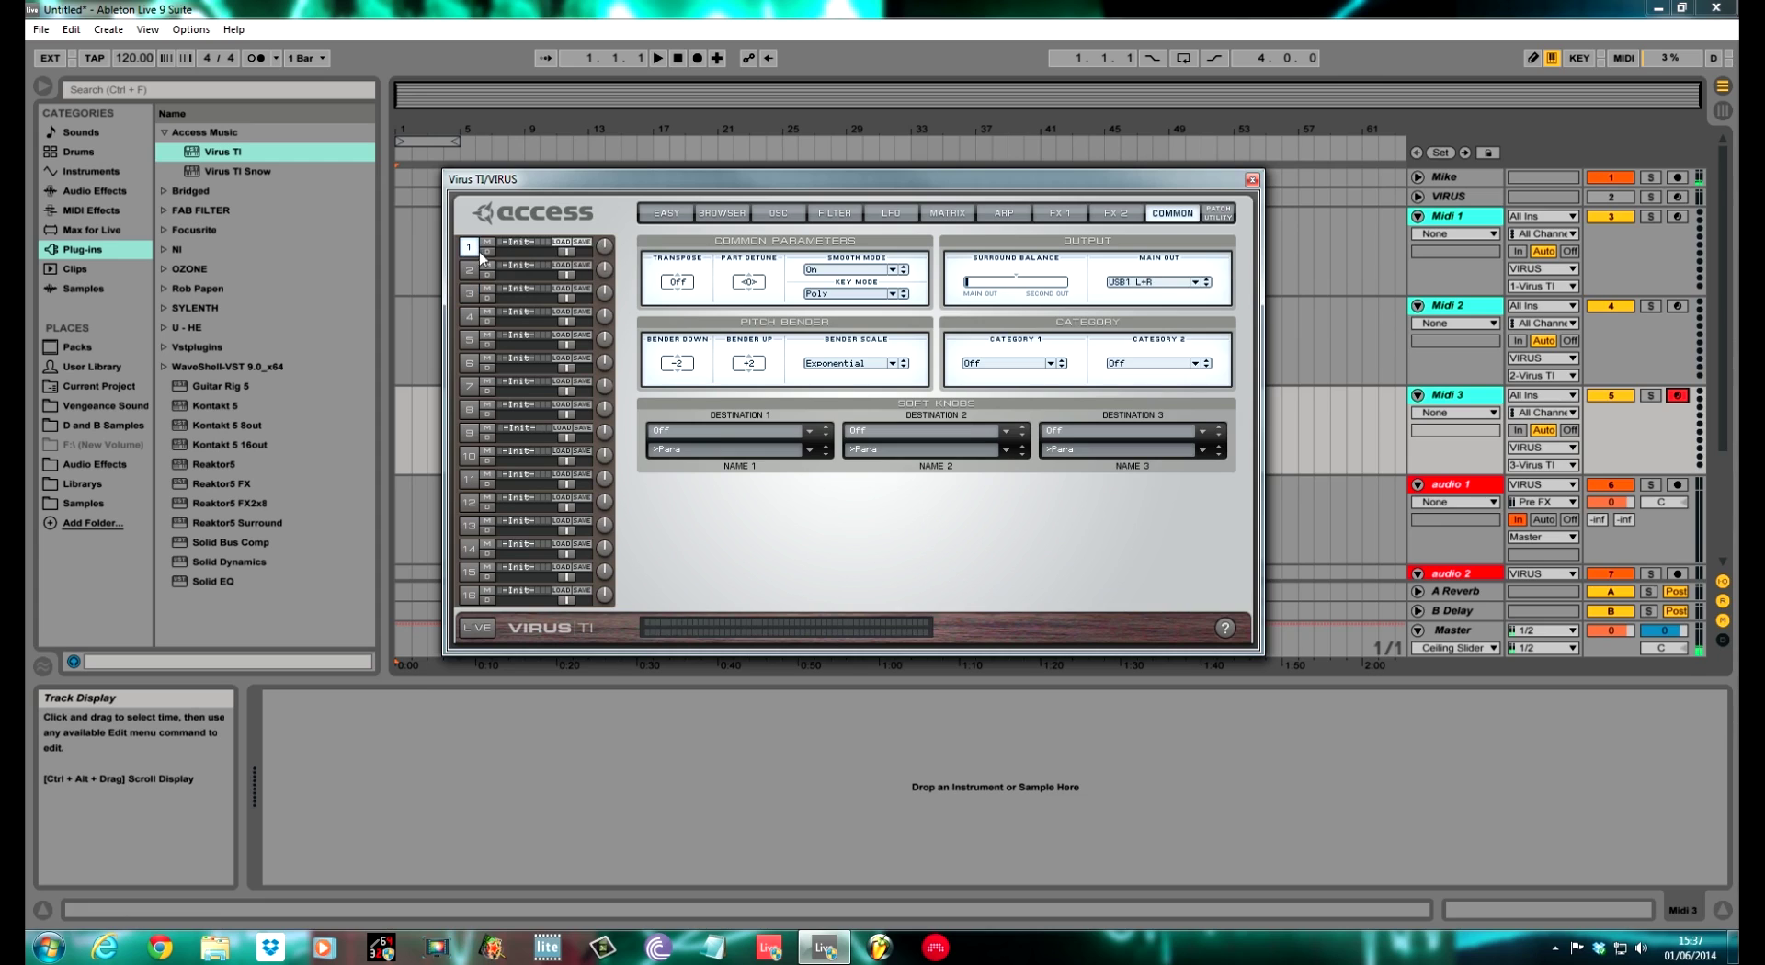
{"action": "left_click", "coordinate": [572, 250]}
{"action": "mouse_move", "coordinate": [635, 277]}
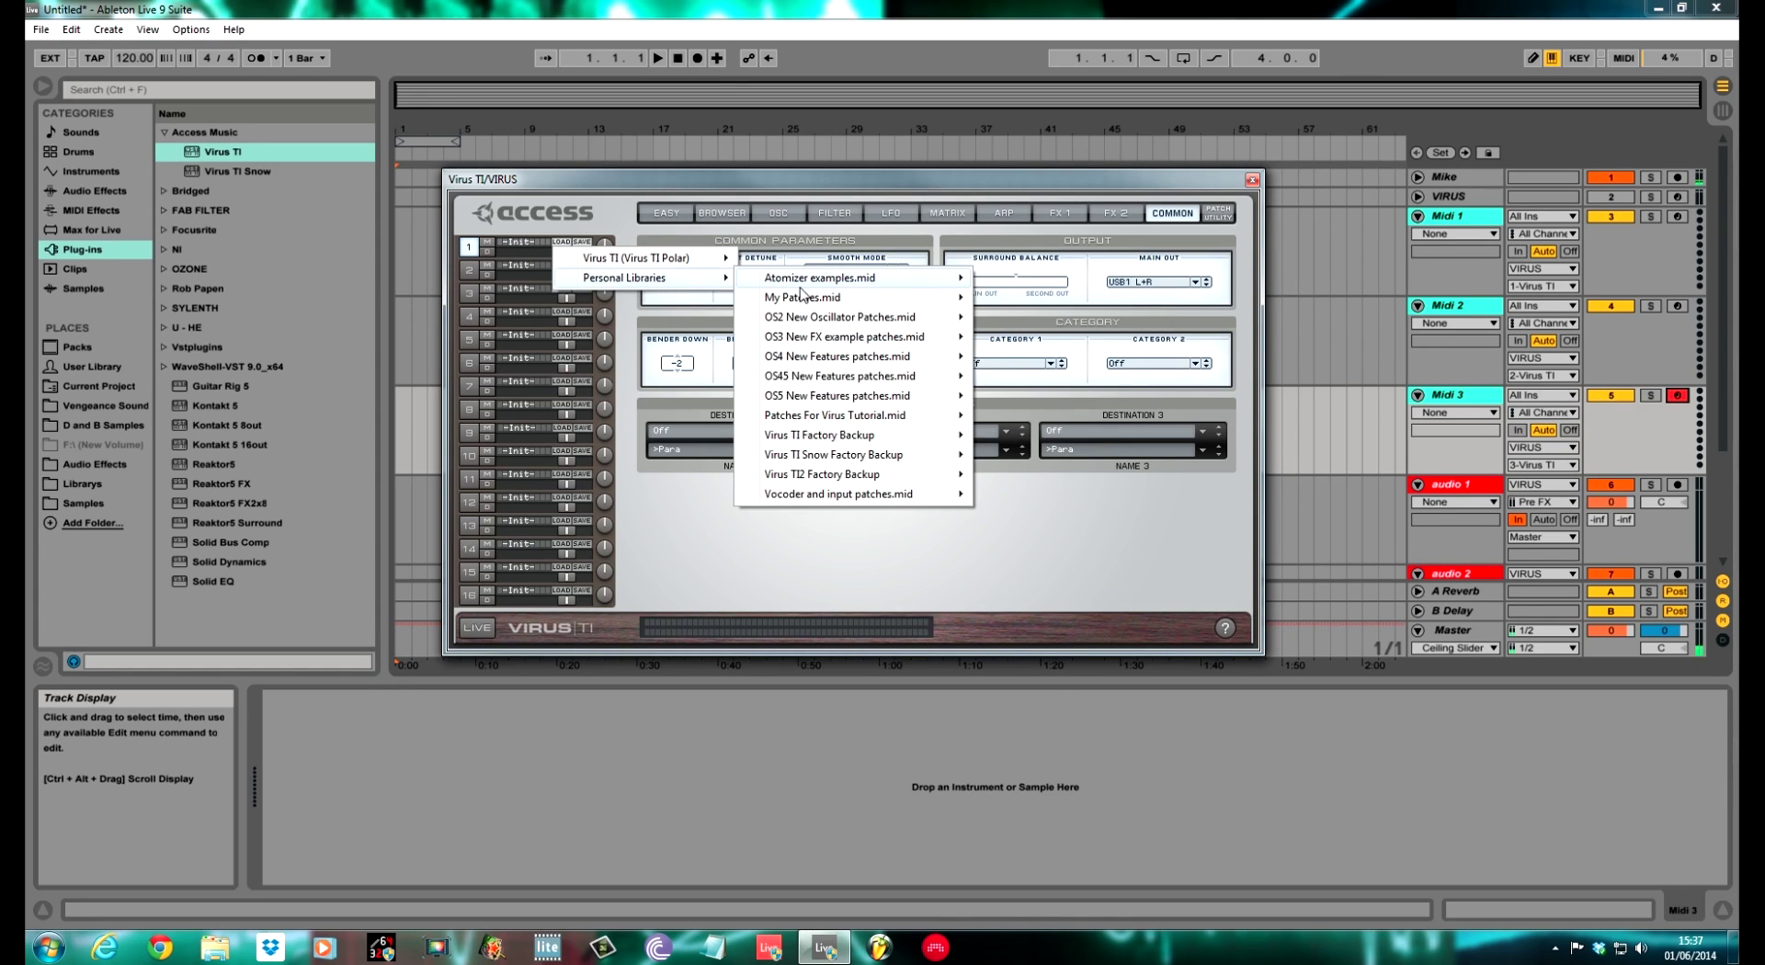
{"action": "mouse_move", "coordinate": [802, 299]}
{"action": "left_click", "coordinate": [1052, 844]}
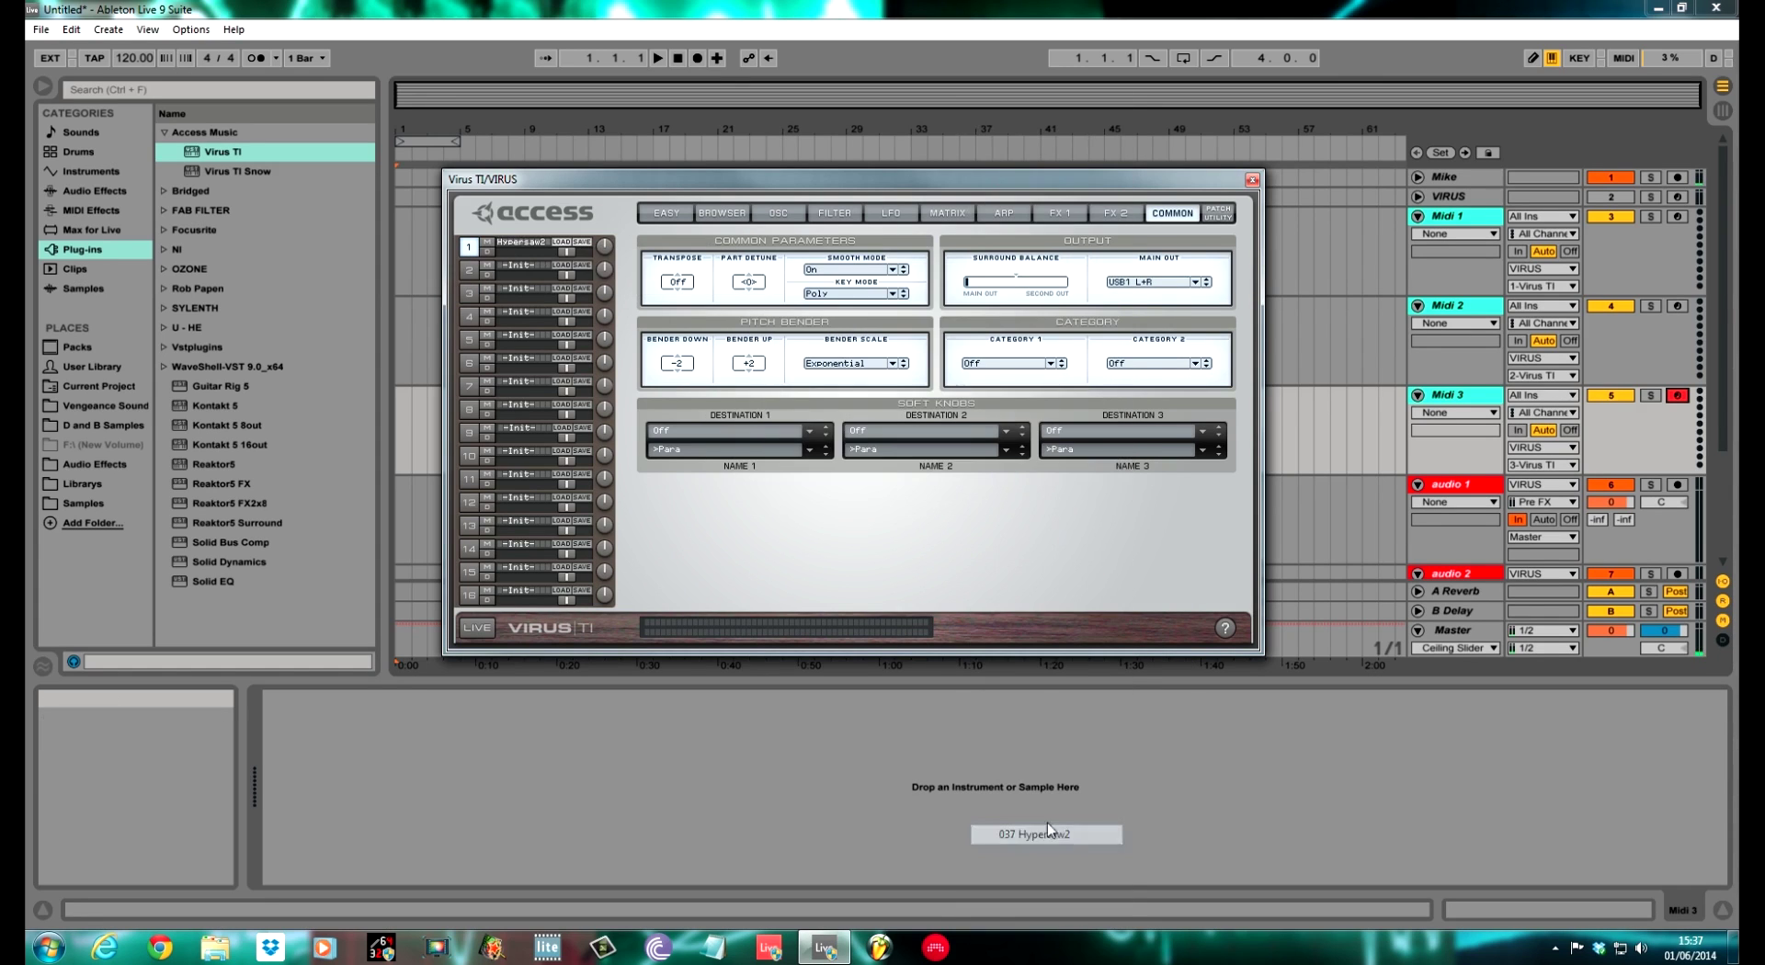
- Load patch 011 electro ba from My Patches into part 2
{"action": "left_click", "coordinate": [560, 266]}
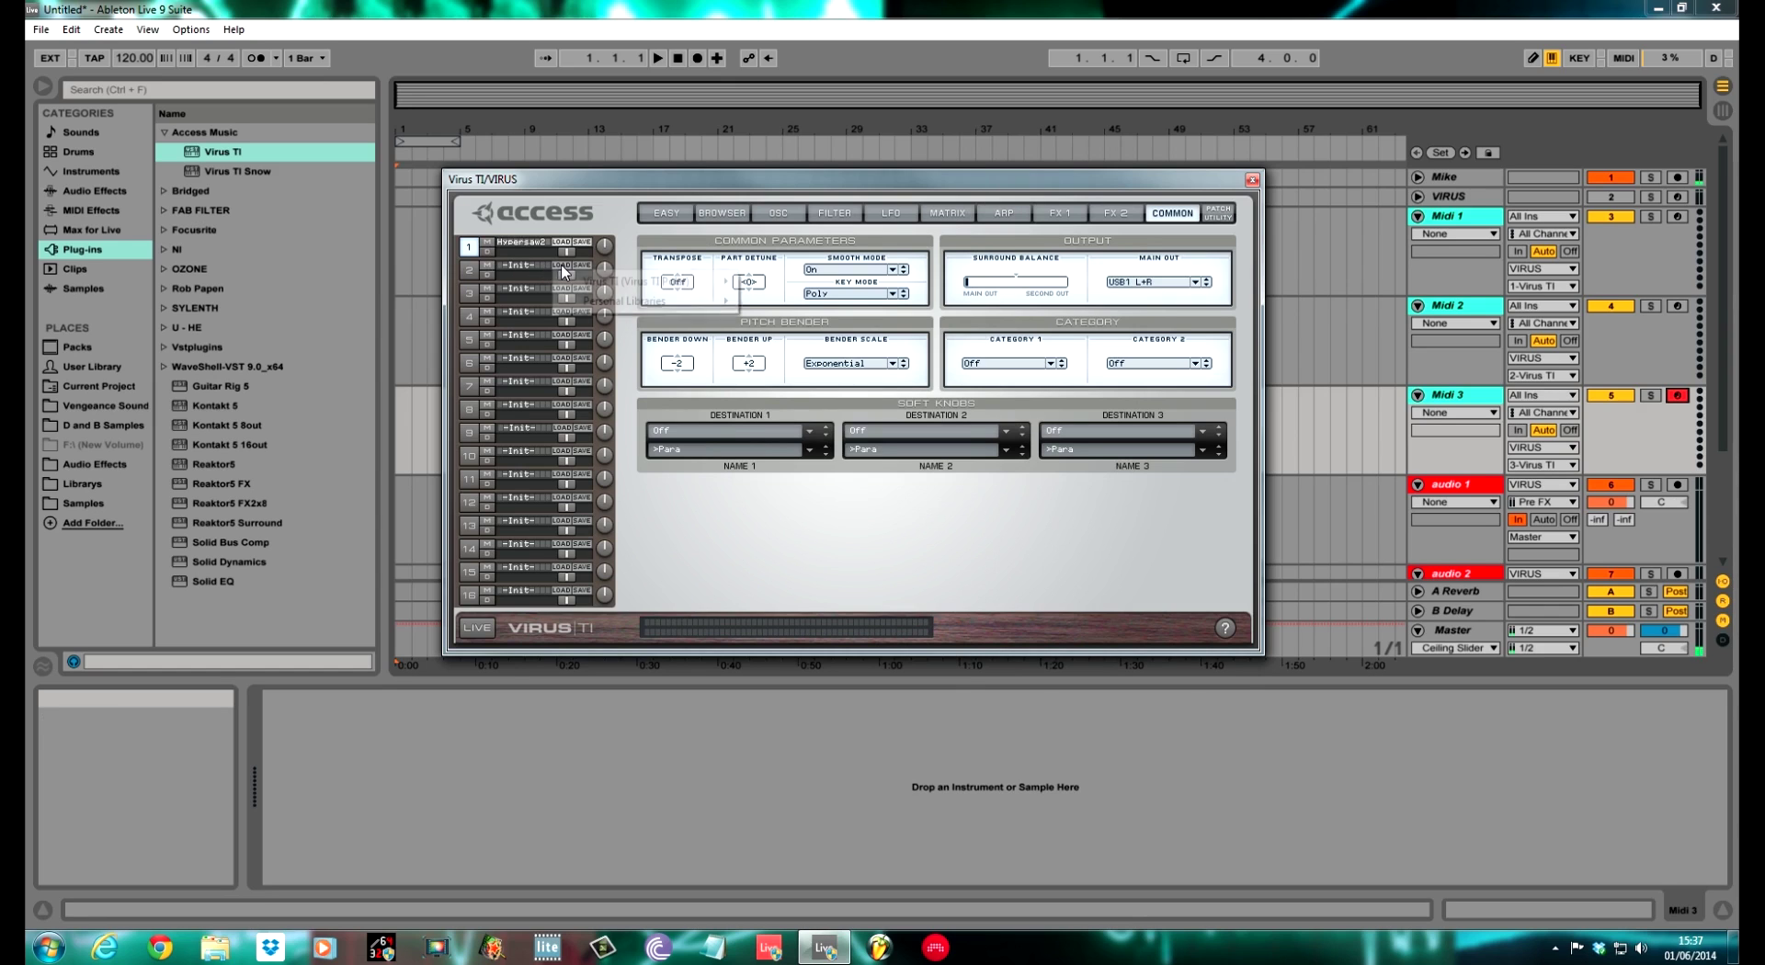
{"action": "mouse_move", "coordinate": [625, 300]}
{"action": "mouse_move", "coordinate": [833, 379]}
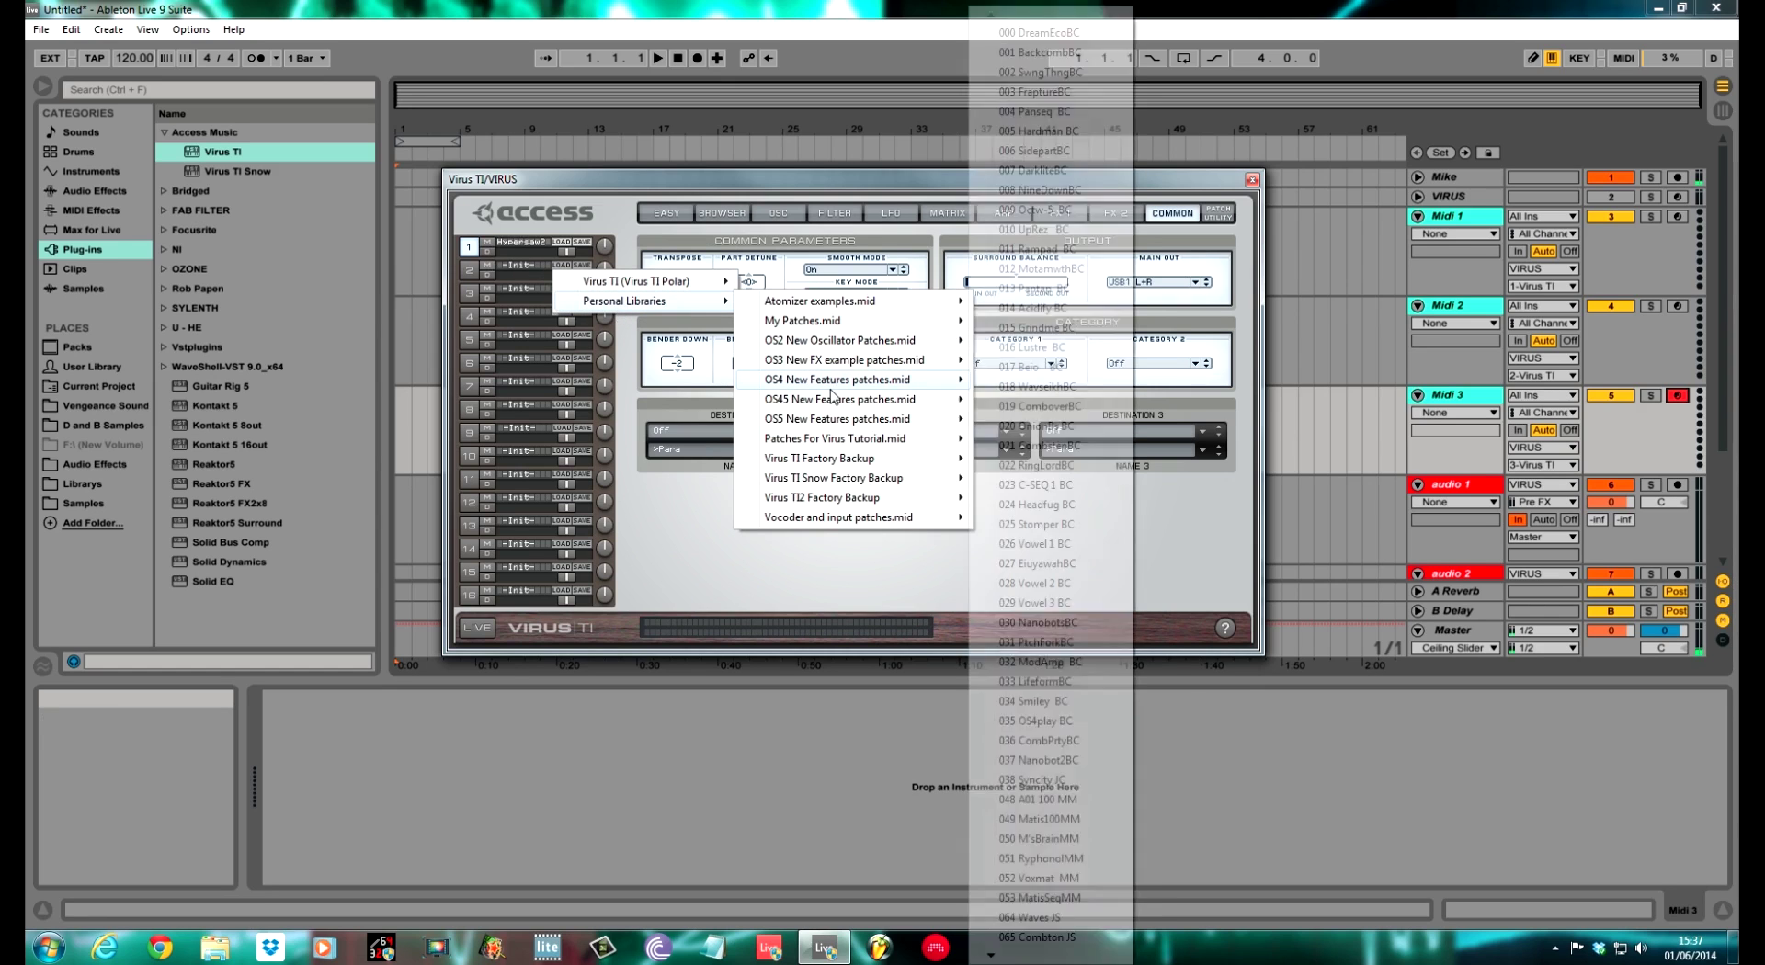
{"action": "mouse_move", "coordinate": [823, 322]}
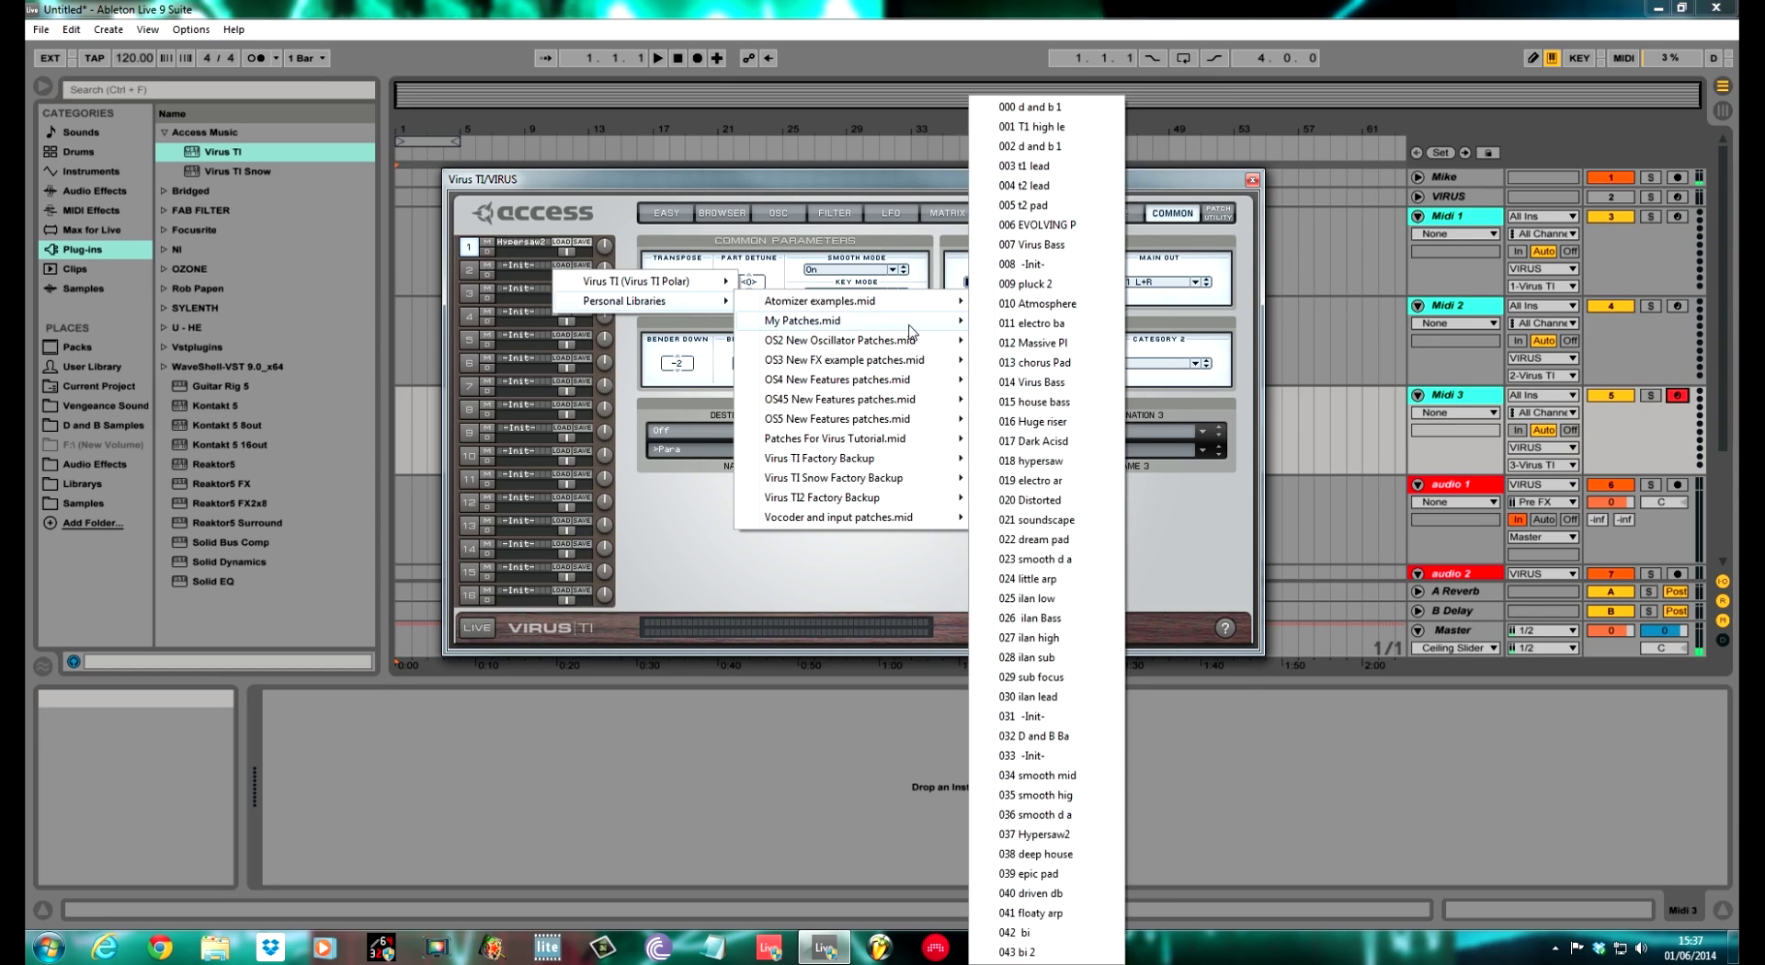
{"action": "left_click", "coordinate": [1022, 333]}
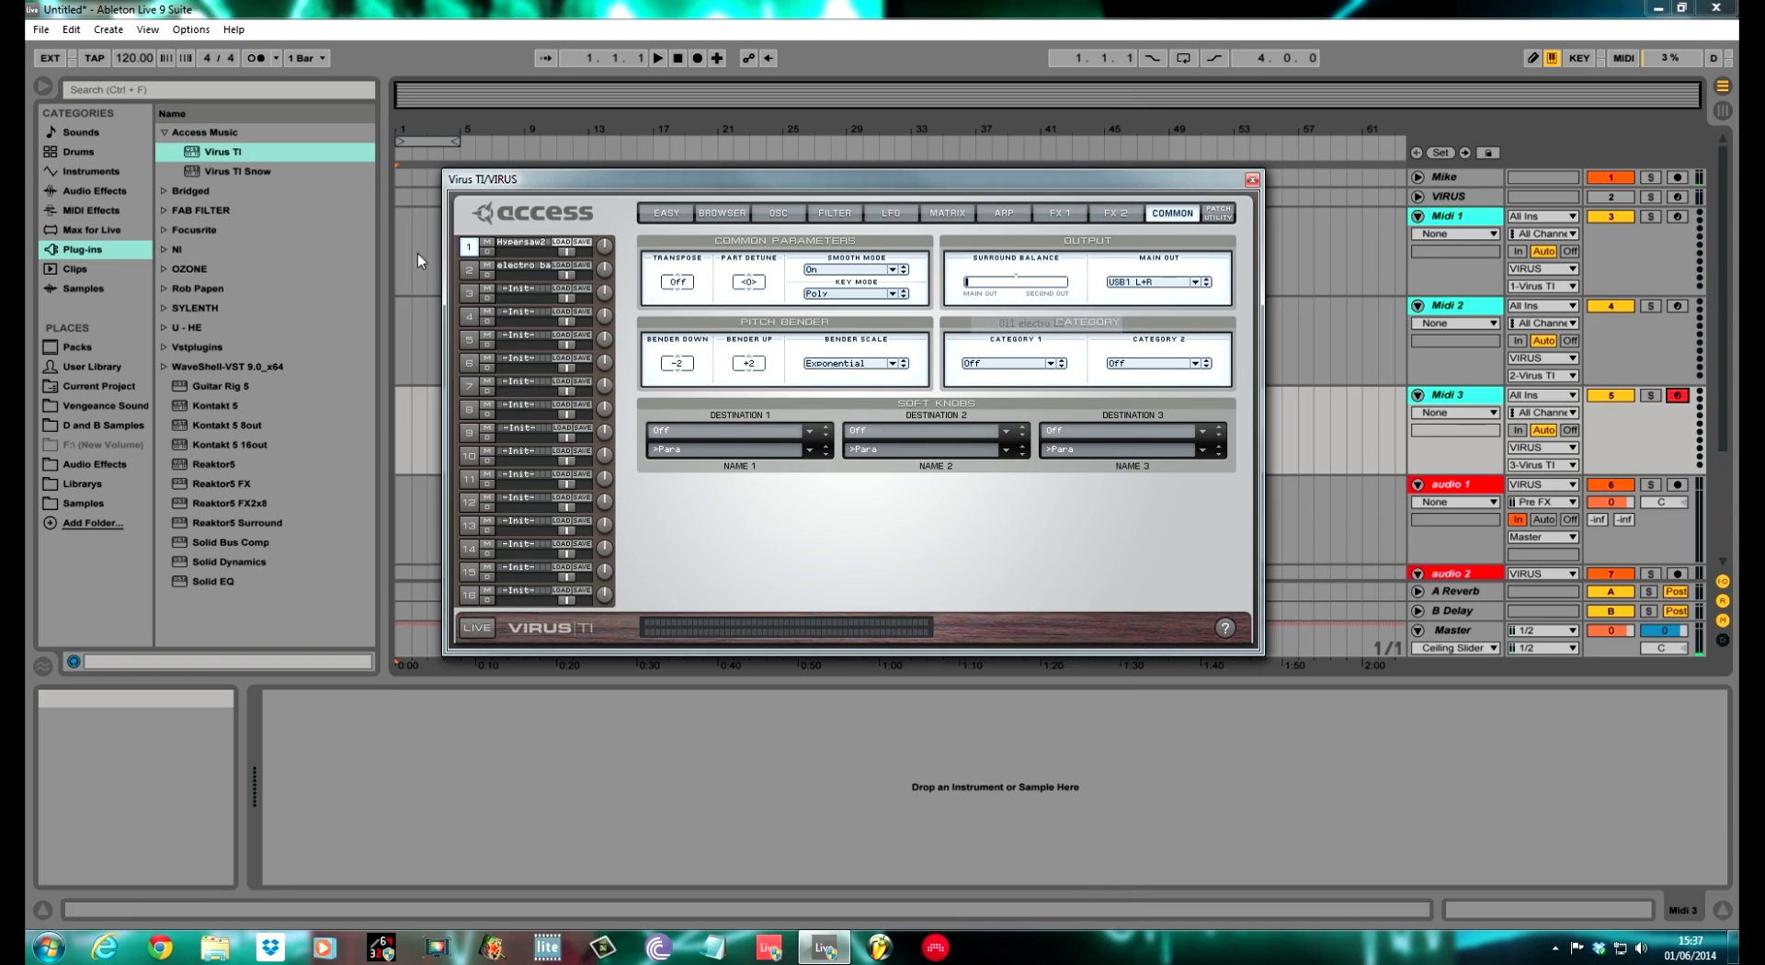
- Load 041 floaty arp from My Patches into part 3
{"action": "left_click", "coordinate": [560, 289]}
{"action": "mouse_move", "coordinate": [635, 324]}
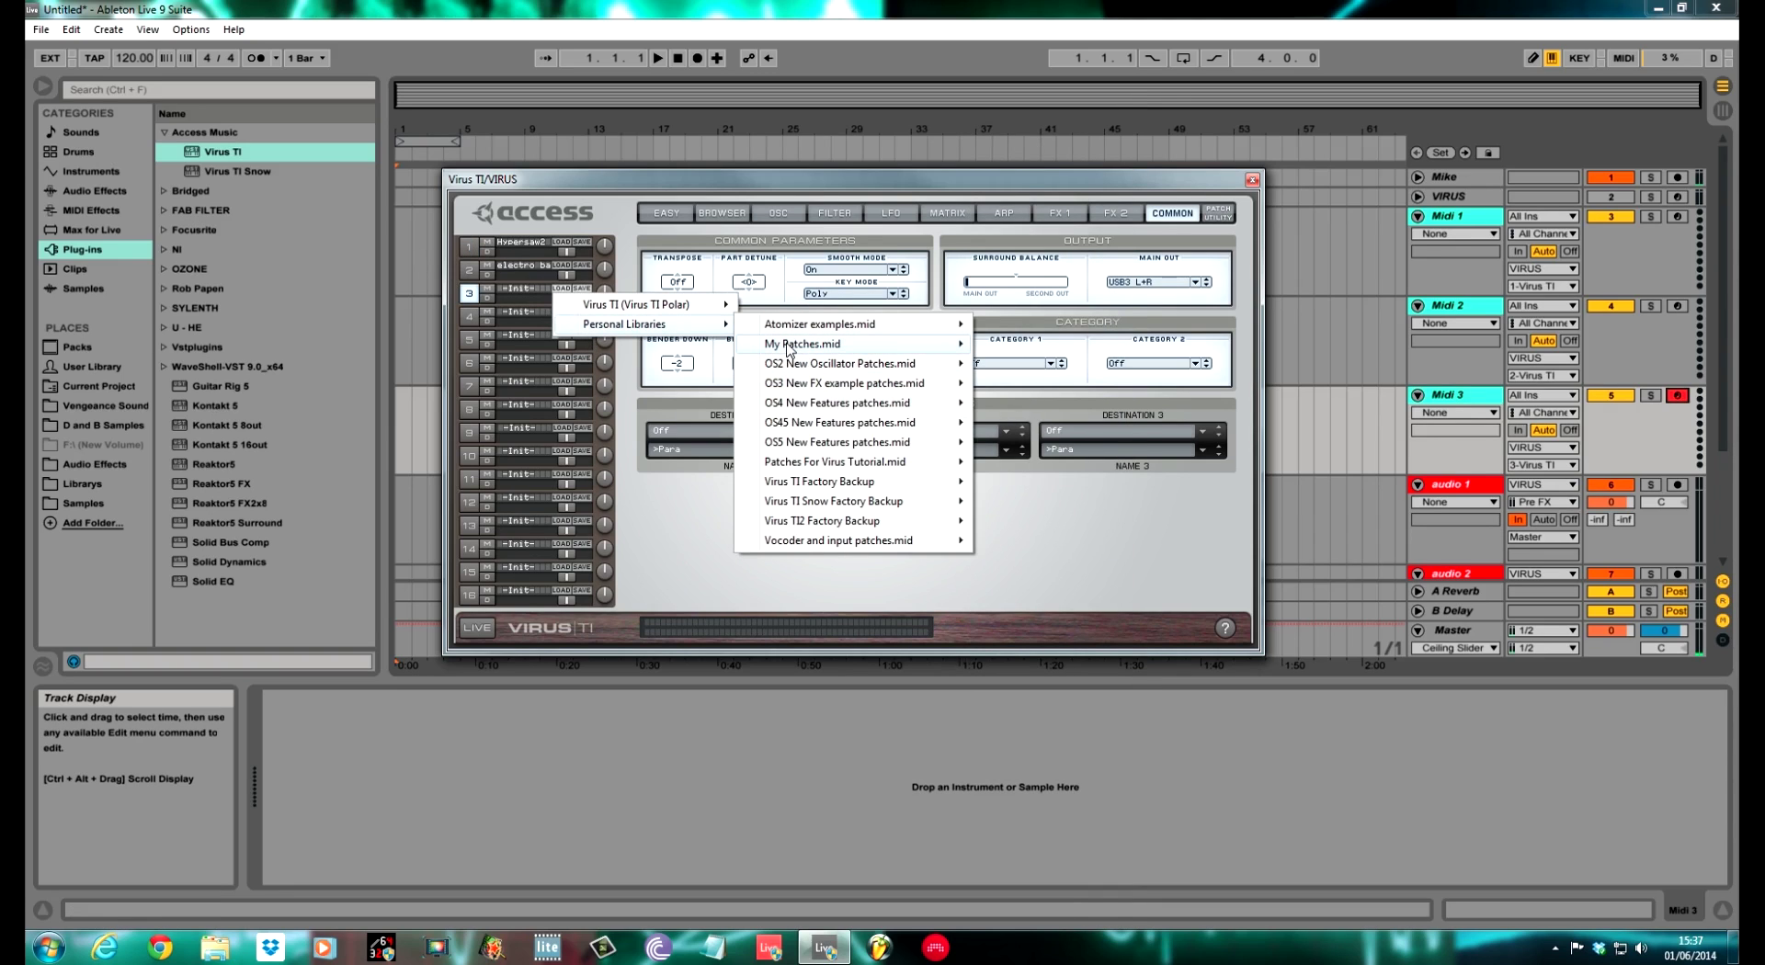
{"action": "mouse_move", "coordinate": [929, 381]}
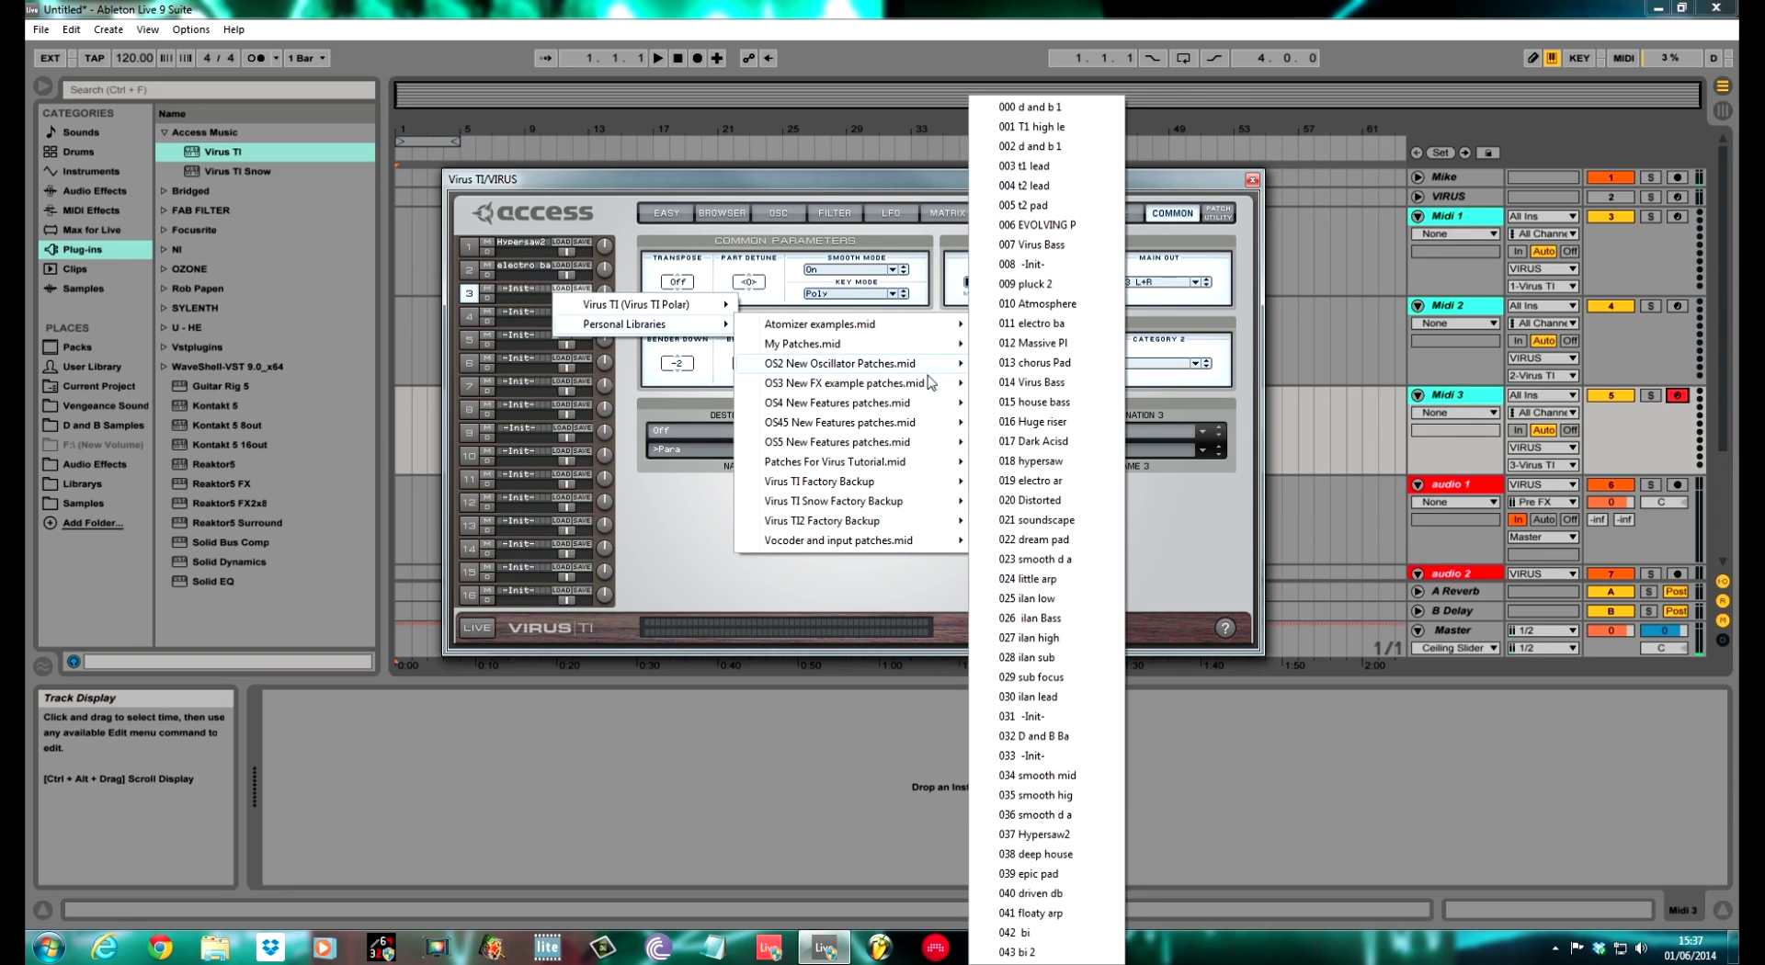
{"action": "left_click", "coordinate": [1048, 910]}
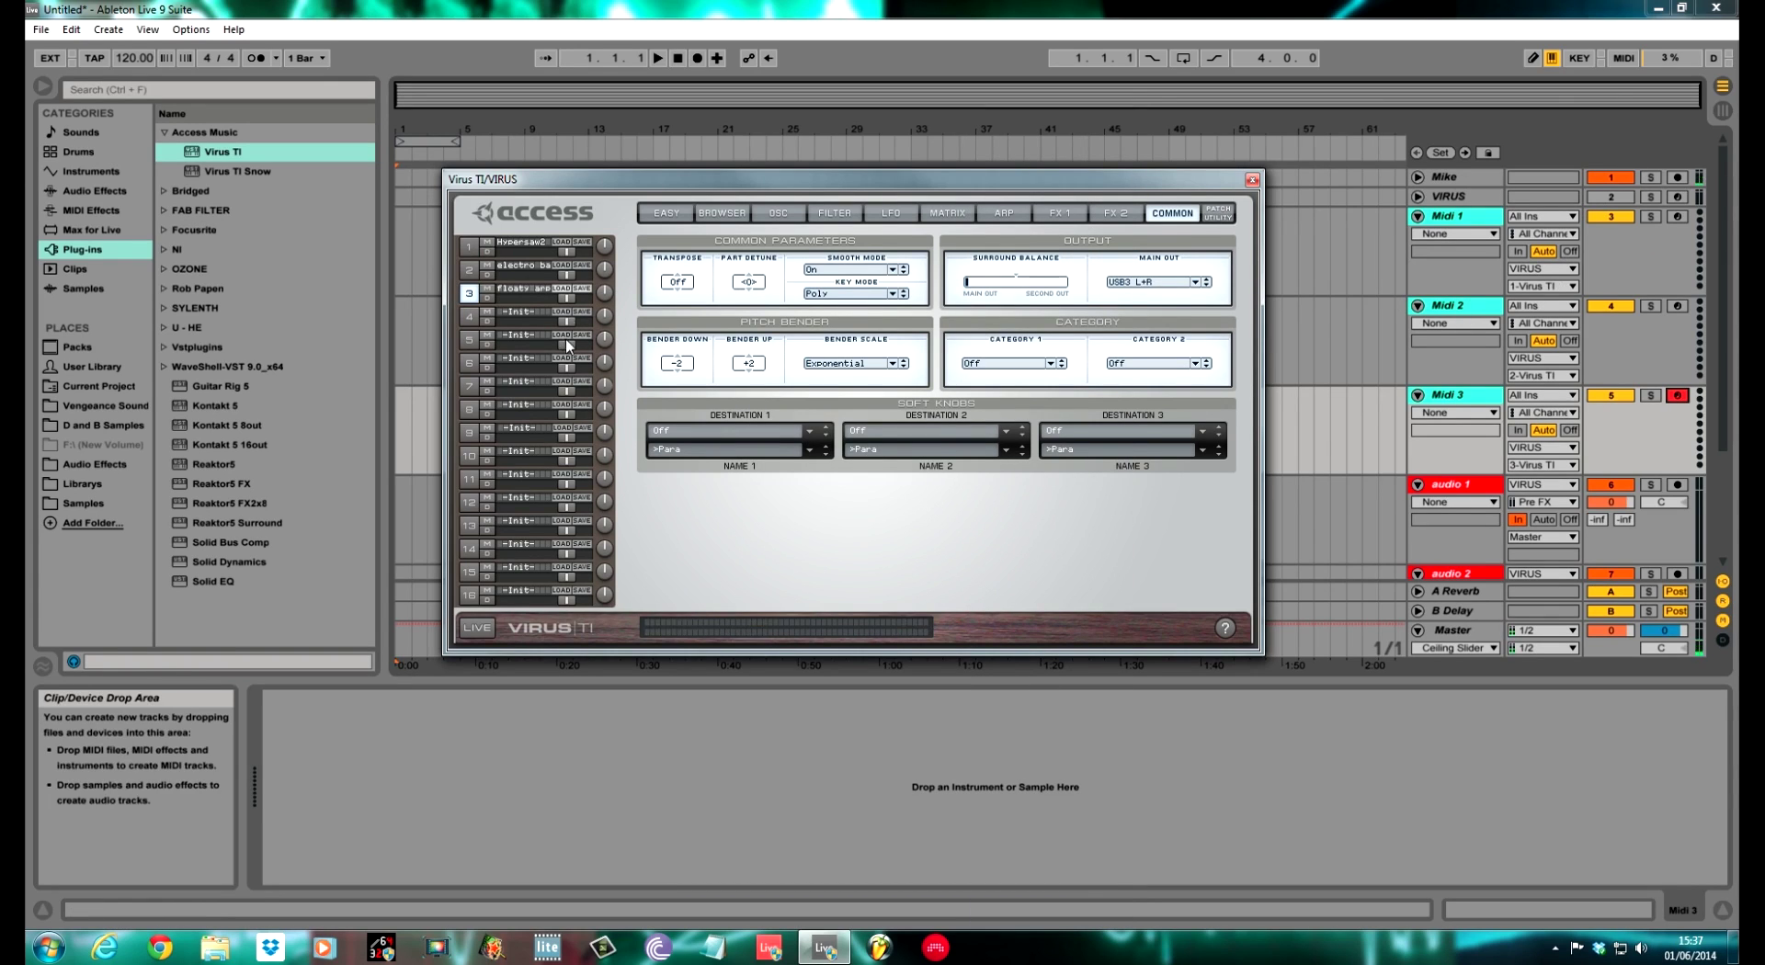
- Record-arm Midi 1, then Midi 2, and raise audio 1's volume to about 3.1 dB
{"action": "left_click", "coordinate": [1679, 217]}
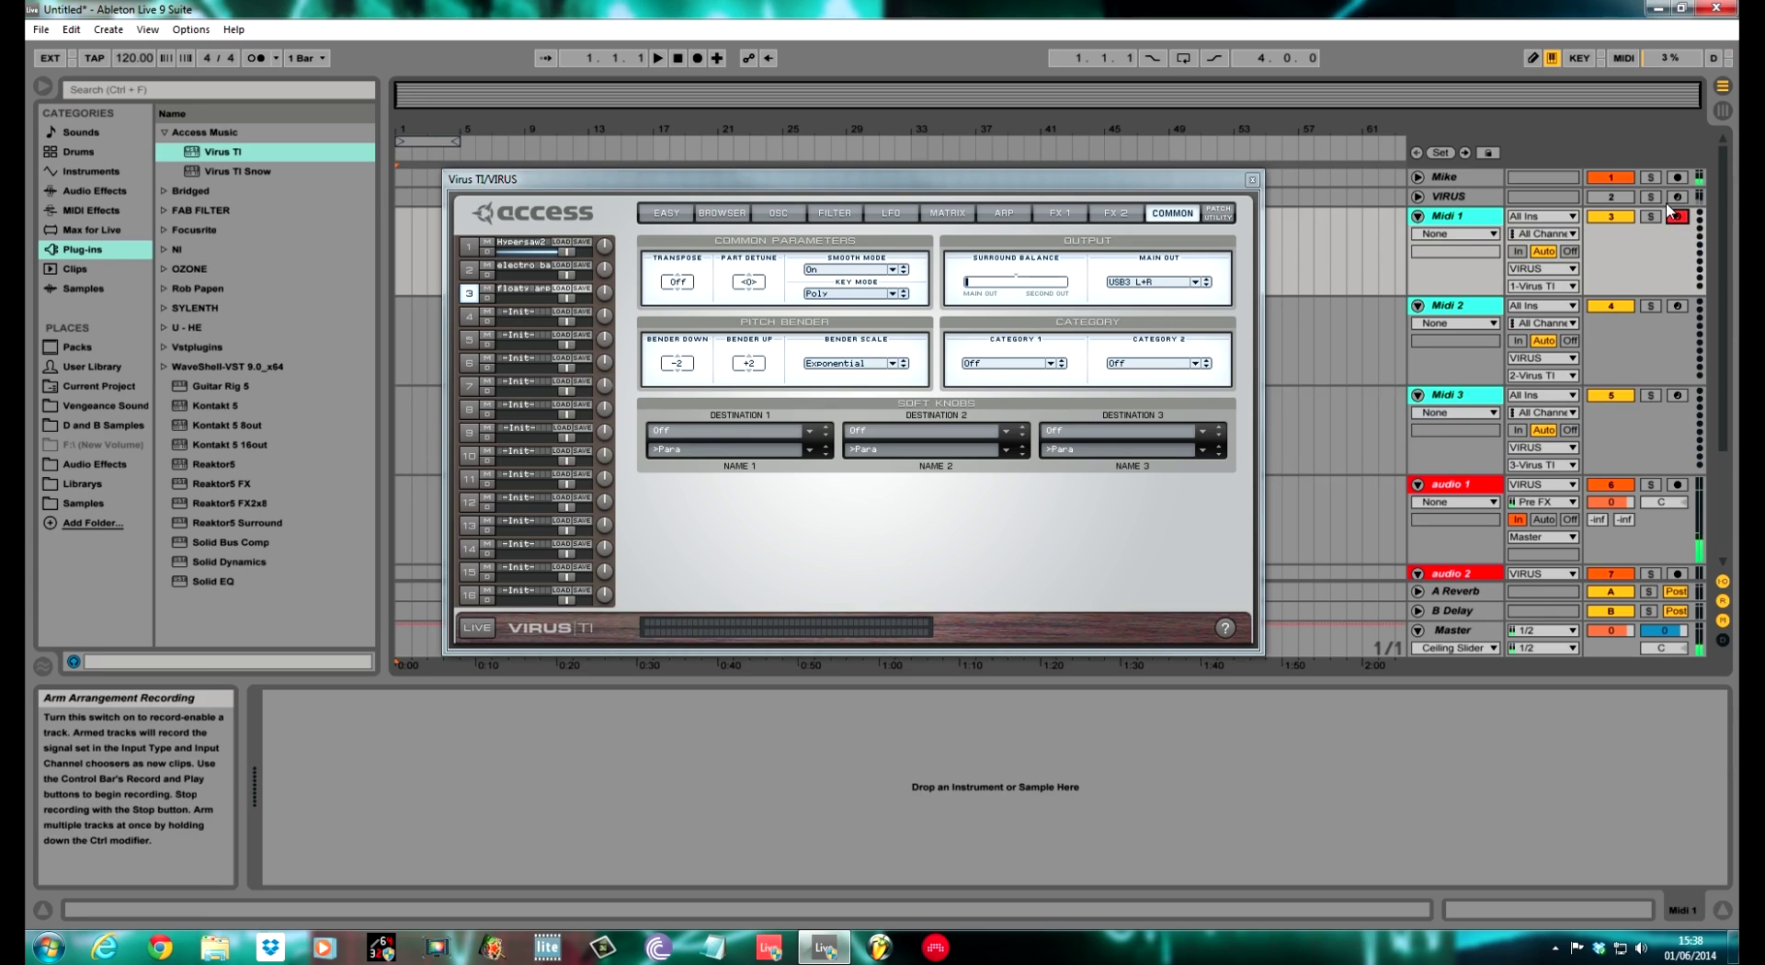
{"action": "left_click", "coordinate": [1677, 306]}
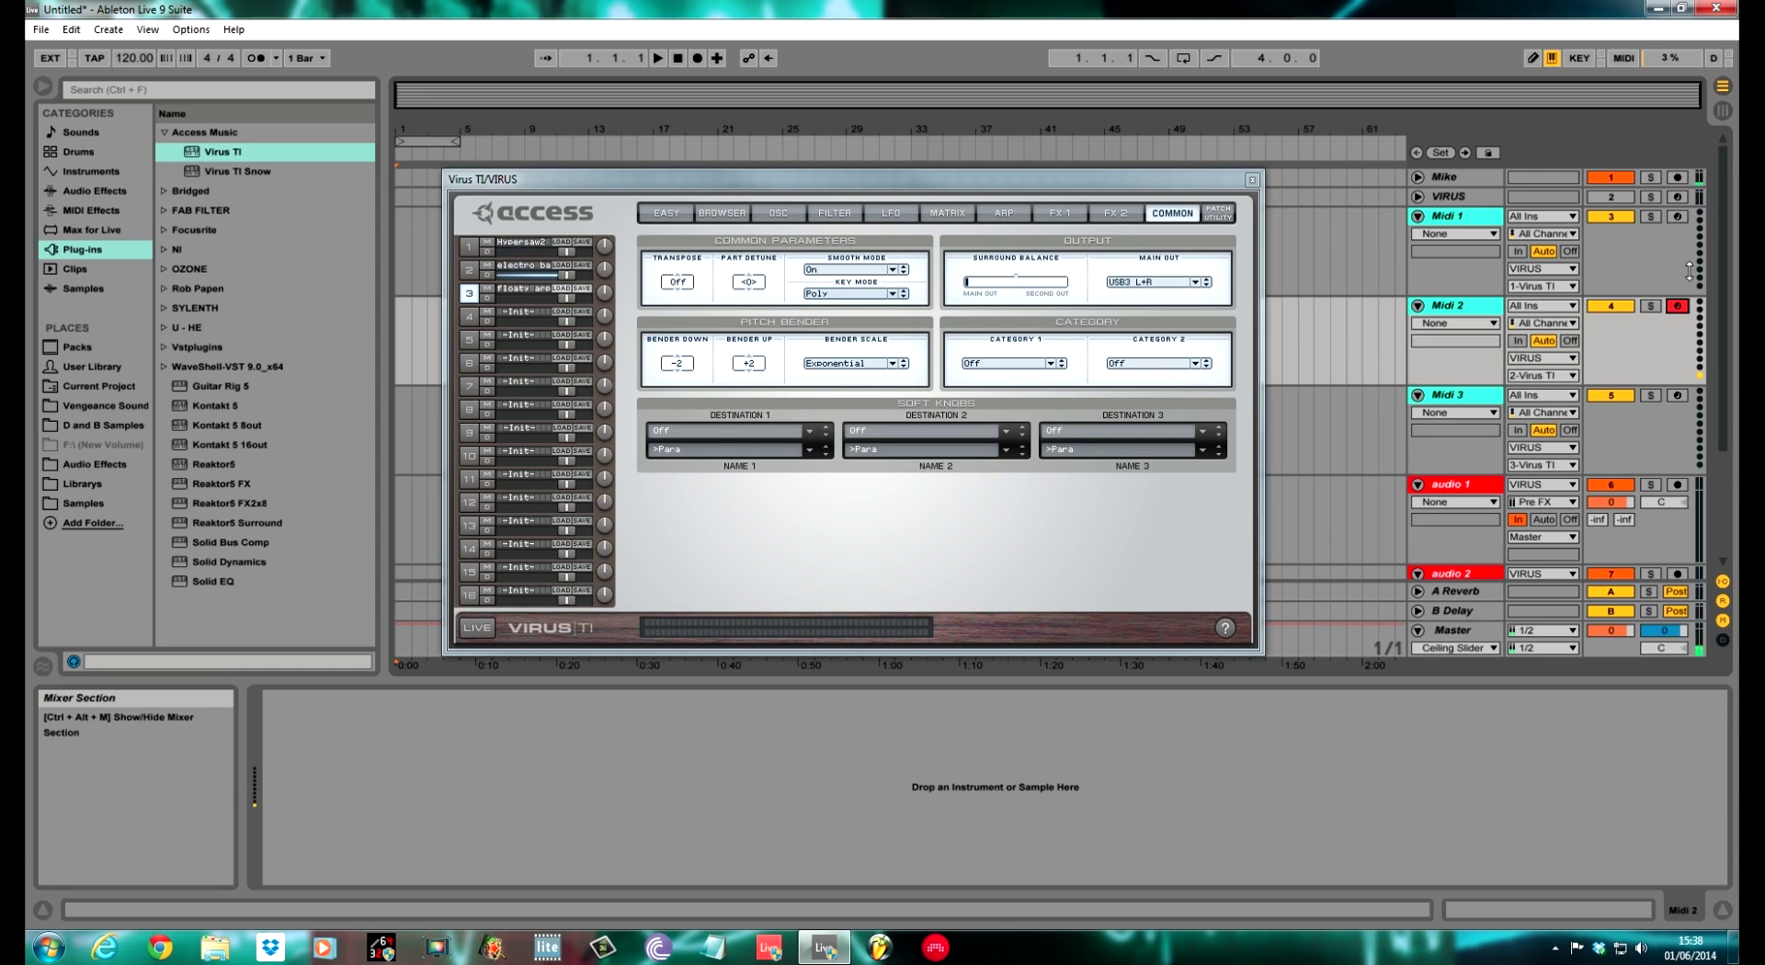
{"action": "left_click_drag", "start_coordinate": [1611, 502], "coordinate": [1610, 488]}
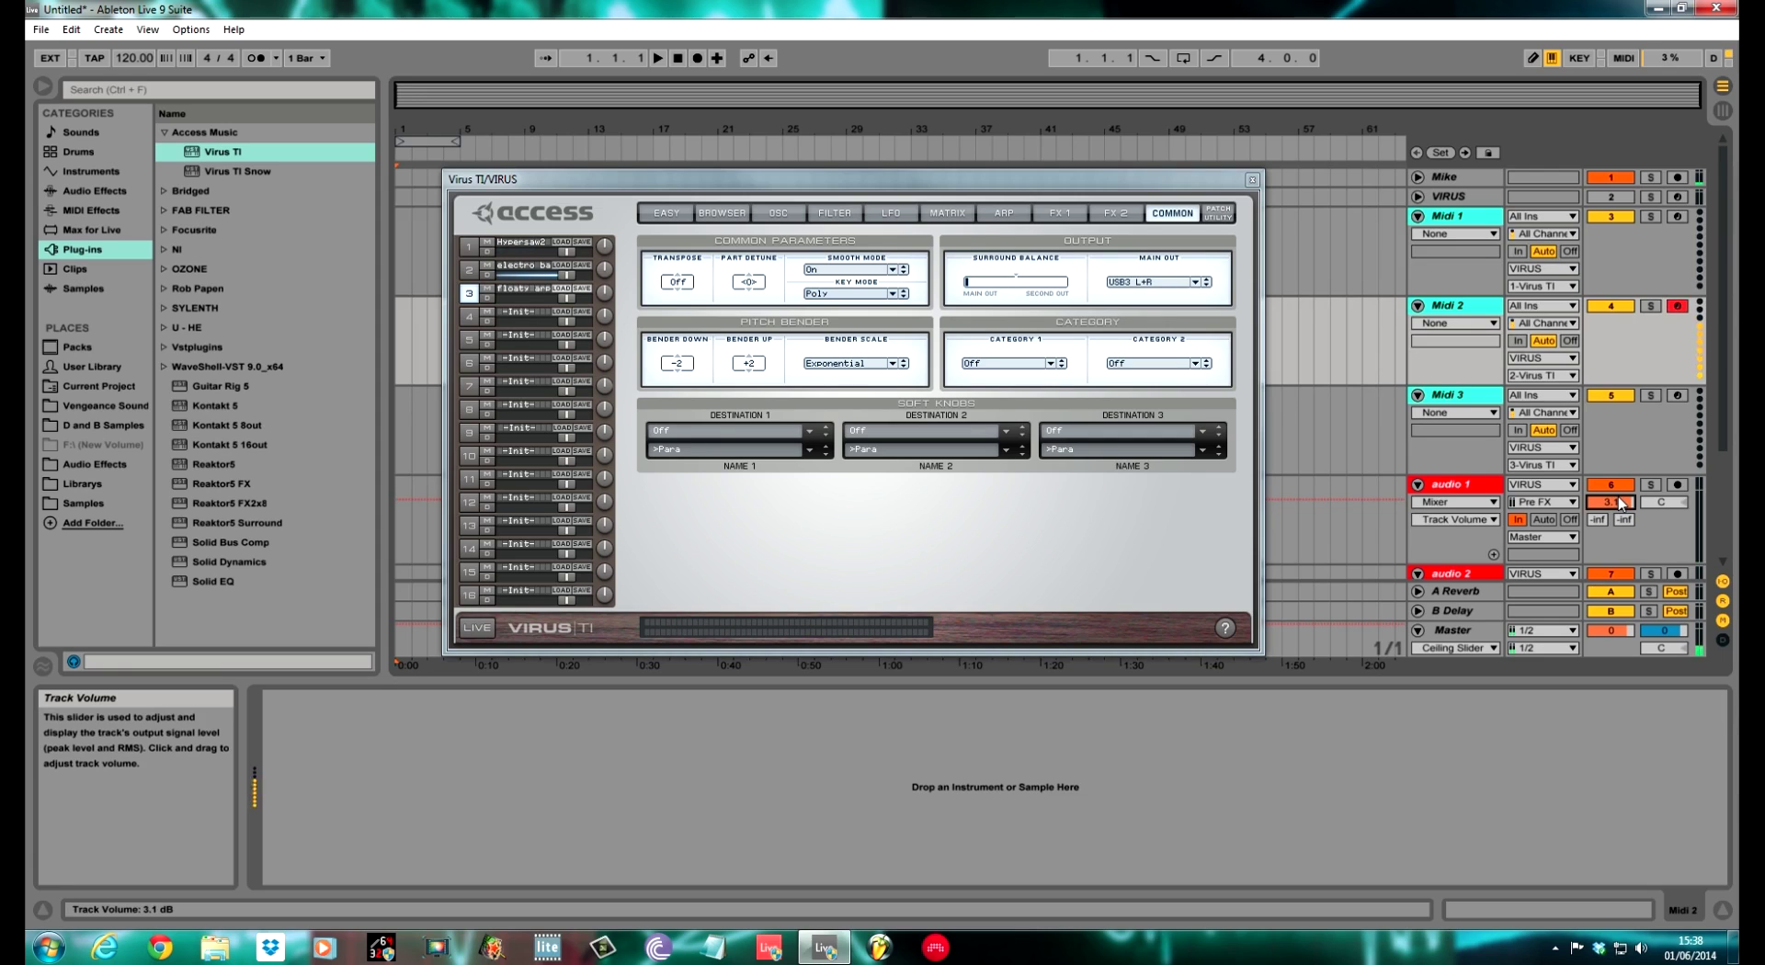
- Check part 1's patch list unchanged, record-arm Midi 3, and shift the Virus TI window left
{"action": "left_click", "coordinate": [584, 285]}
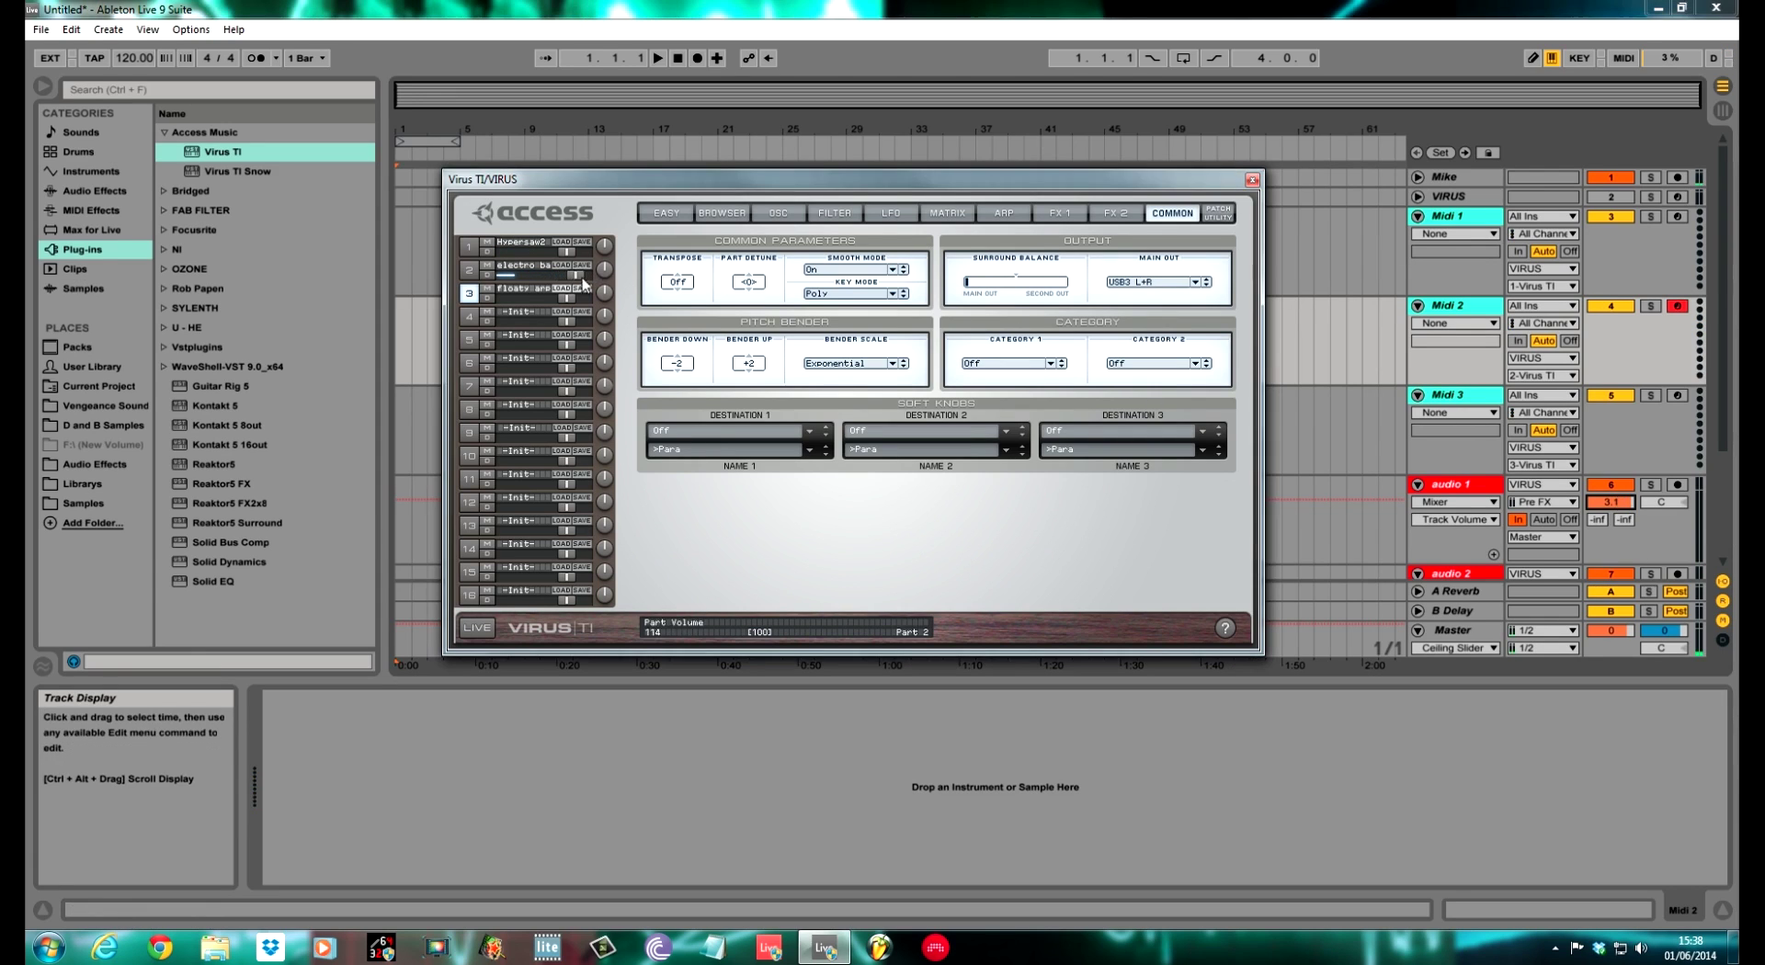
{"action": "left_click", "coordinate": [552, 243]}
{"action": "left_click", "coordinate": [550, 264]}
{"action": "left_click", "coordinate": [1677, 396]}
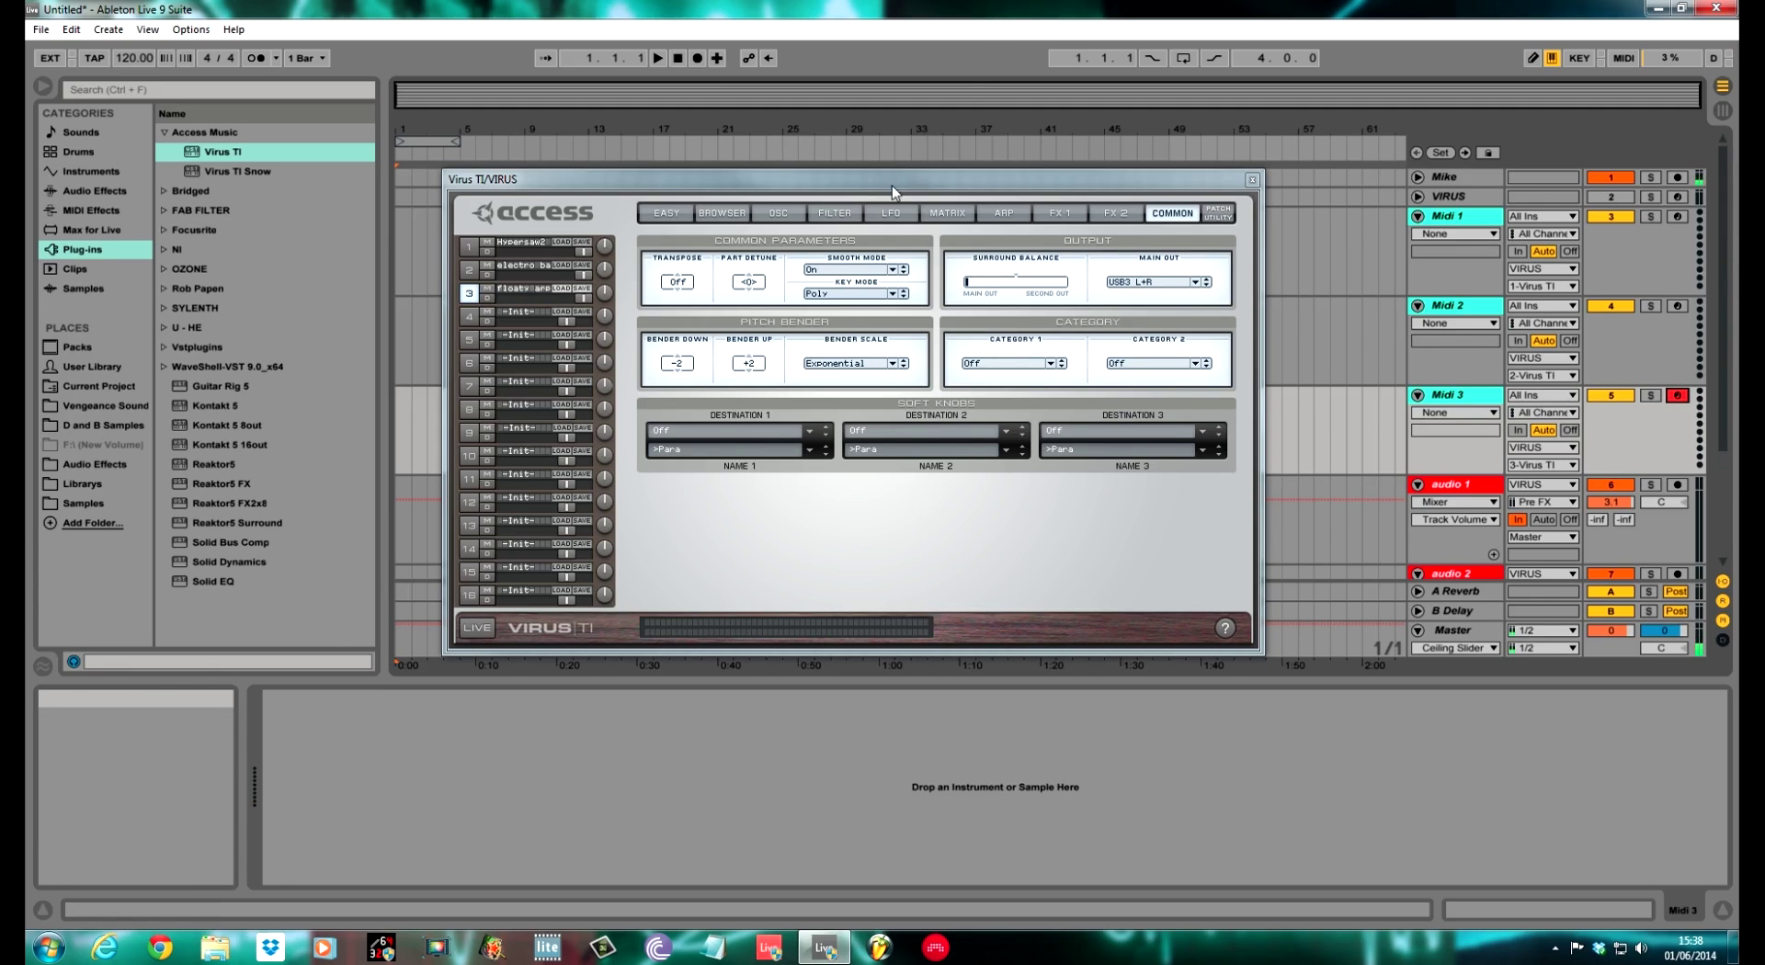
{"action": "left_click_drag", "start_coordinate": [890, 186], "coordinate": [783, 211]}
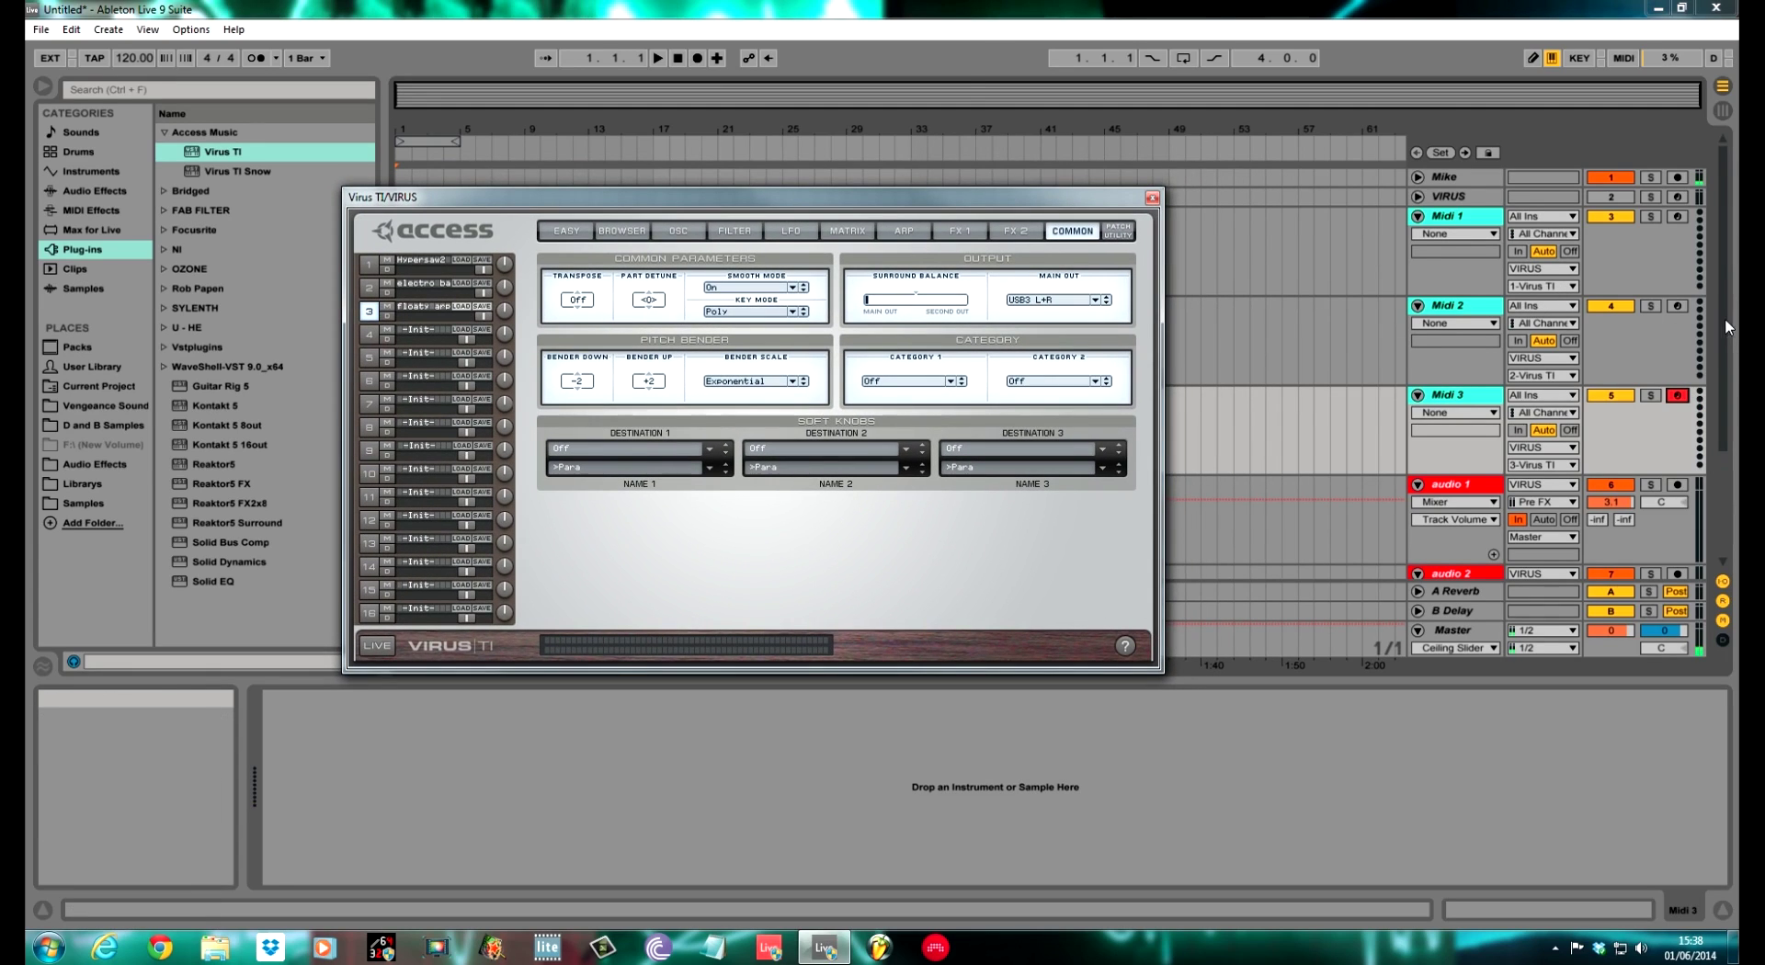
- Select the VIRUS track down through audio 3 and group them with Ctrl+G
{"action": "left_click", "coordinate": [1462, 196]}
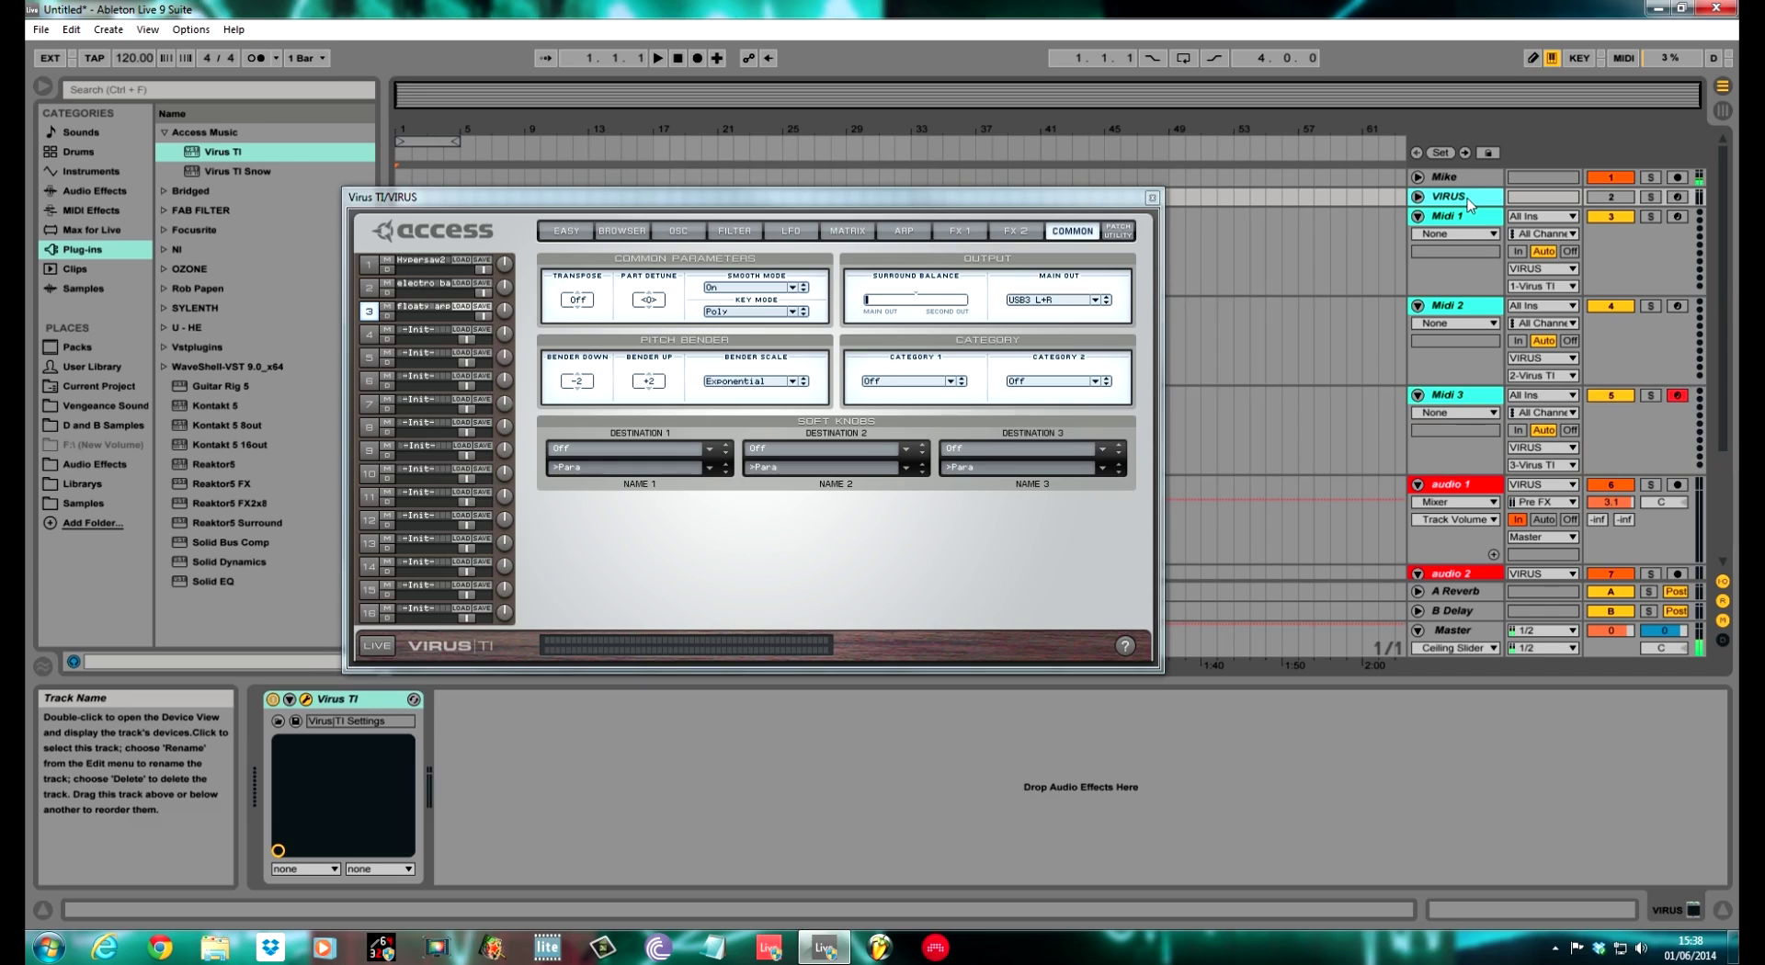
{"action": "key", "text": "shift+Down"}
{"action": "key", "text": "shift+Down"}
{"action": "key", "text": "shift+Down"}
{"action": "key", "text": "shift+Down"}
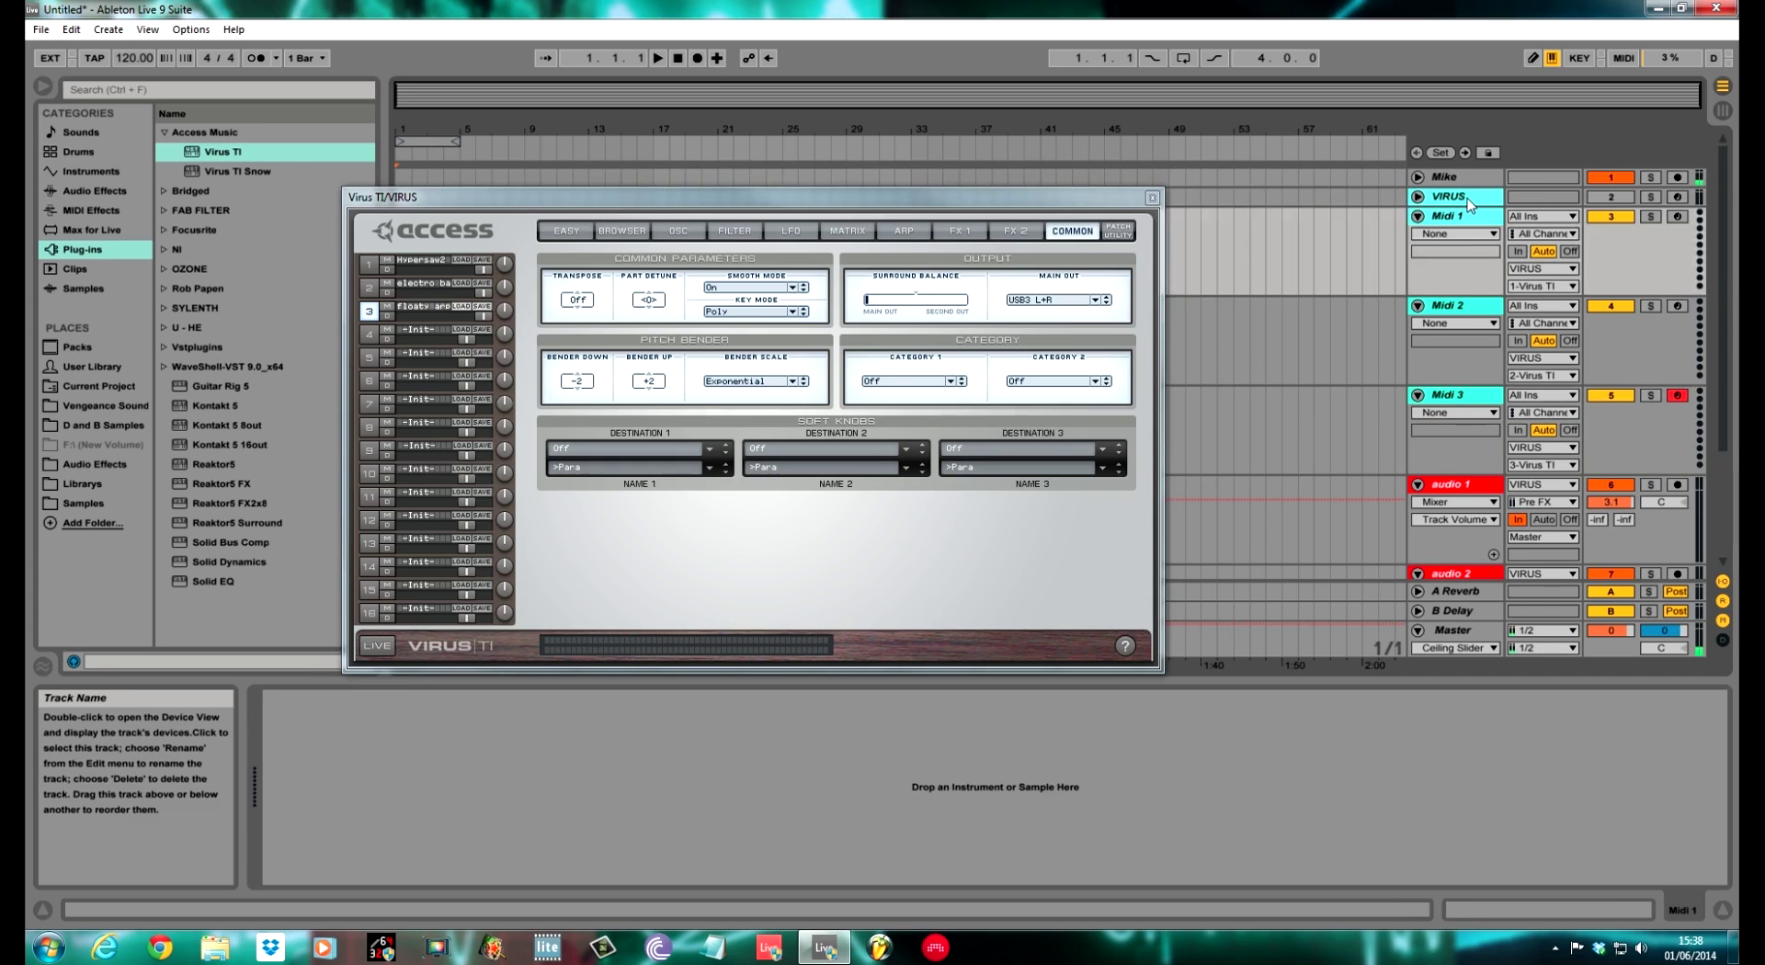
{"action": "key", "text": "shift+Down"}
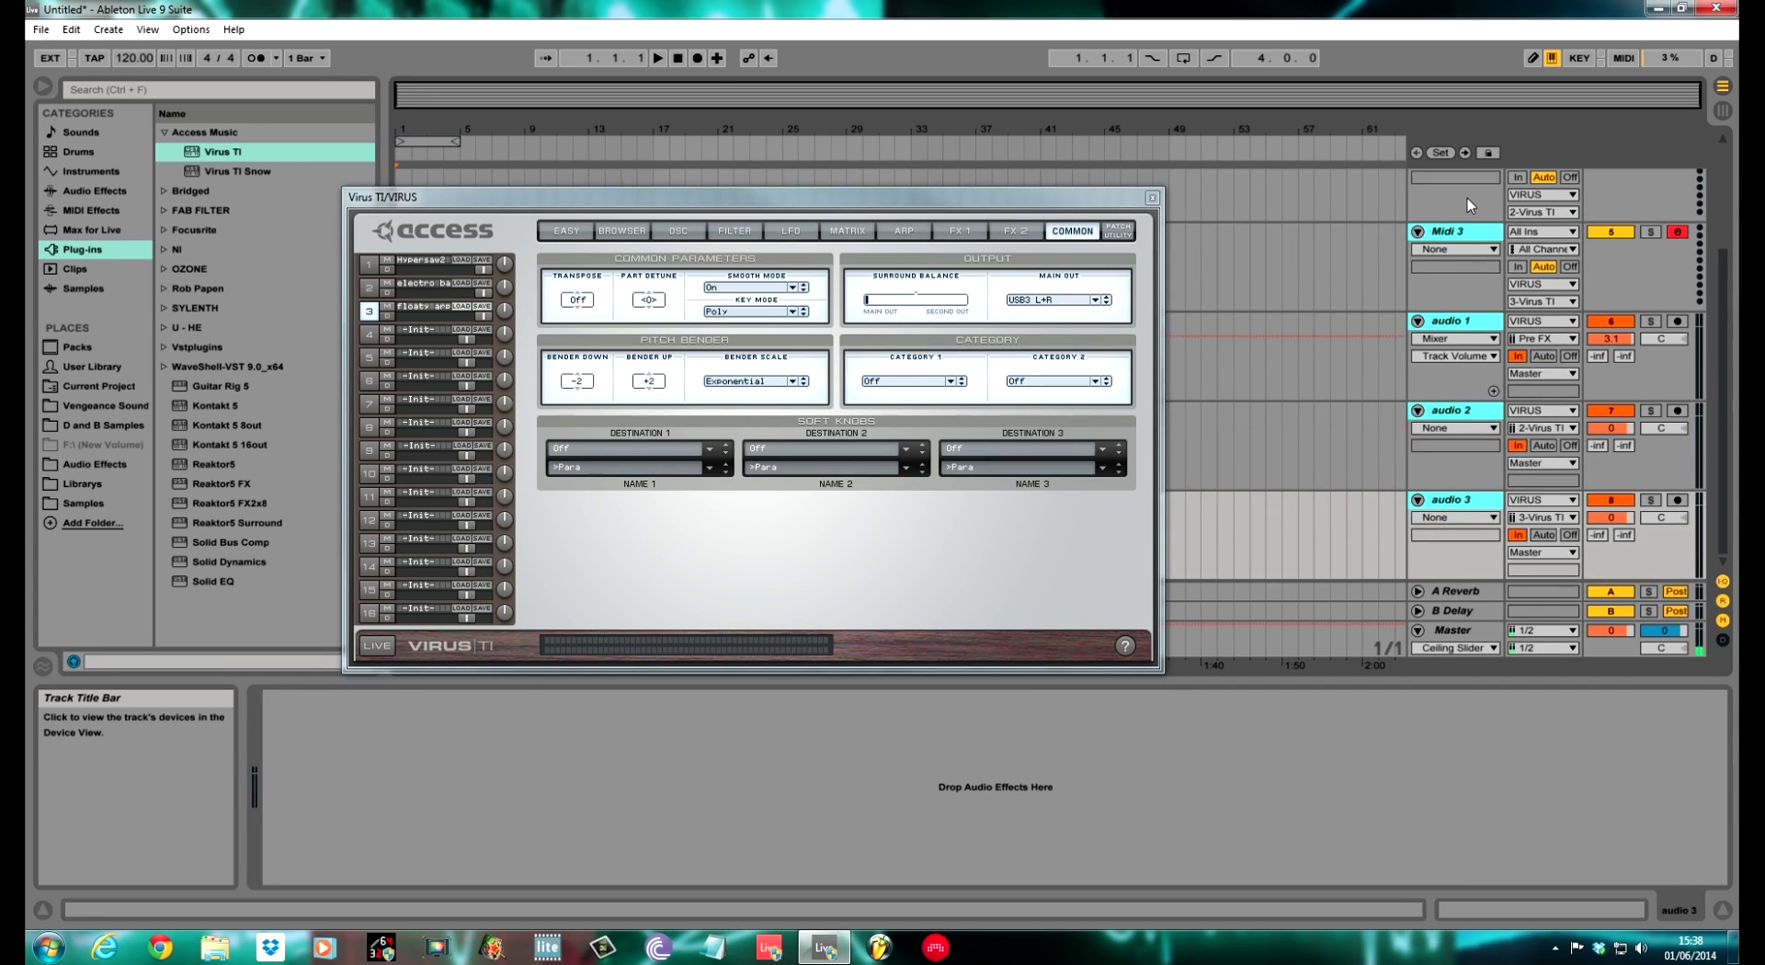
{"action": "key", "text": "ctrl+g"}
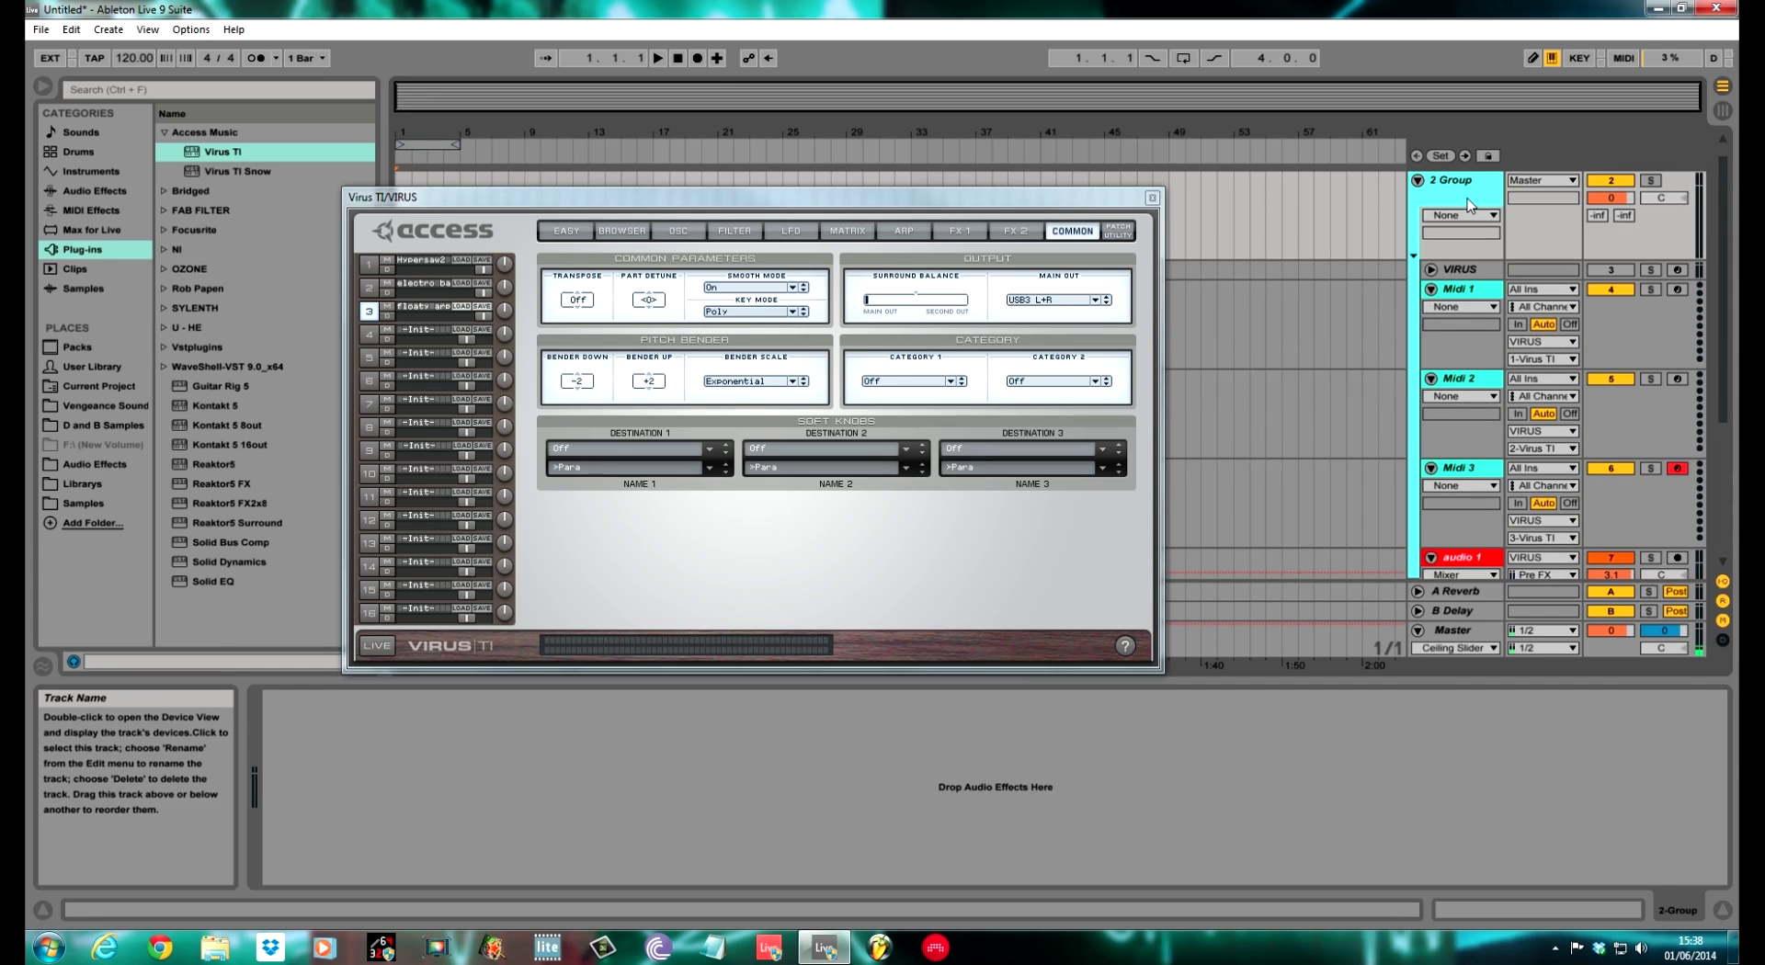
- Rename the new group track to Virus and fold it
{"action": "key", "text": "ctrl+r"}
{"action": "key", "text": "BackSpace"}
{"action": "key", "text": "Return"}
{"action": "right_click", "coordinate": [1477, 193]}
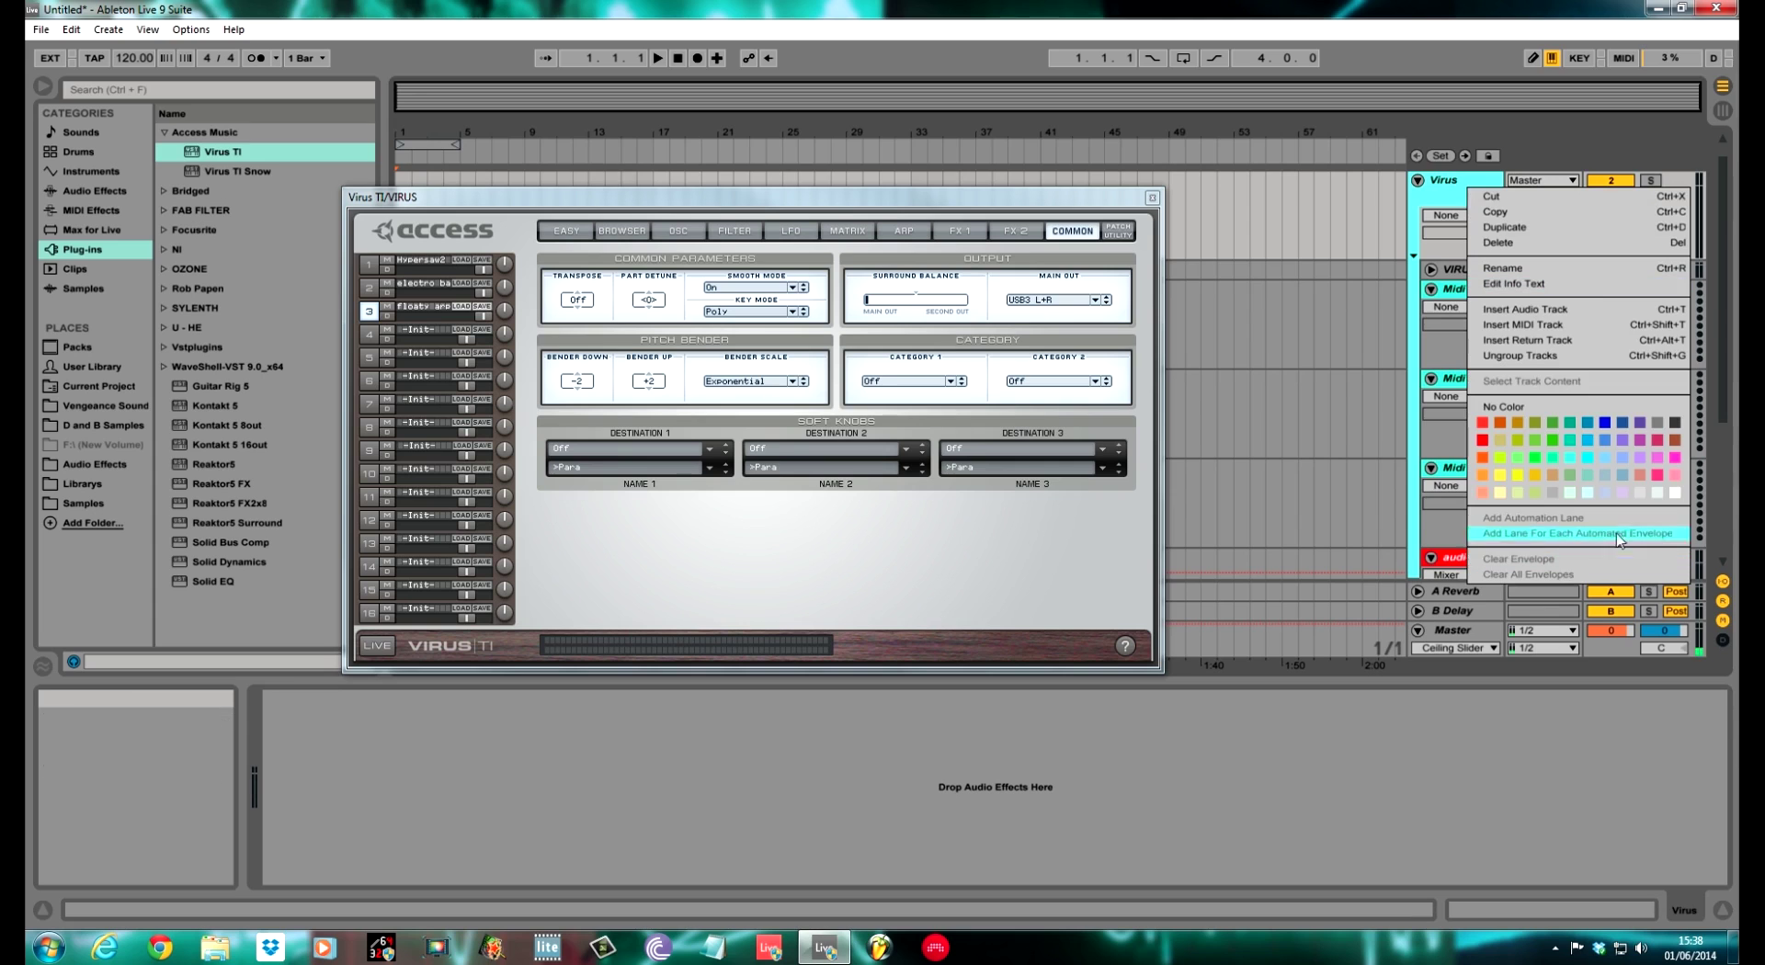
{"action": "left_click", "coordinate": [1670, 496]}
{"action": "left_click", "coordinate": [1419, 181]}
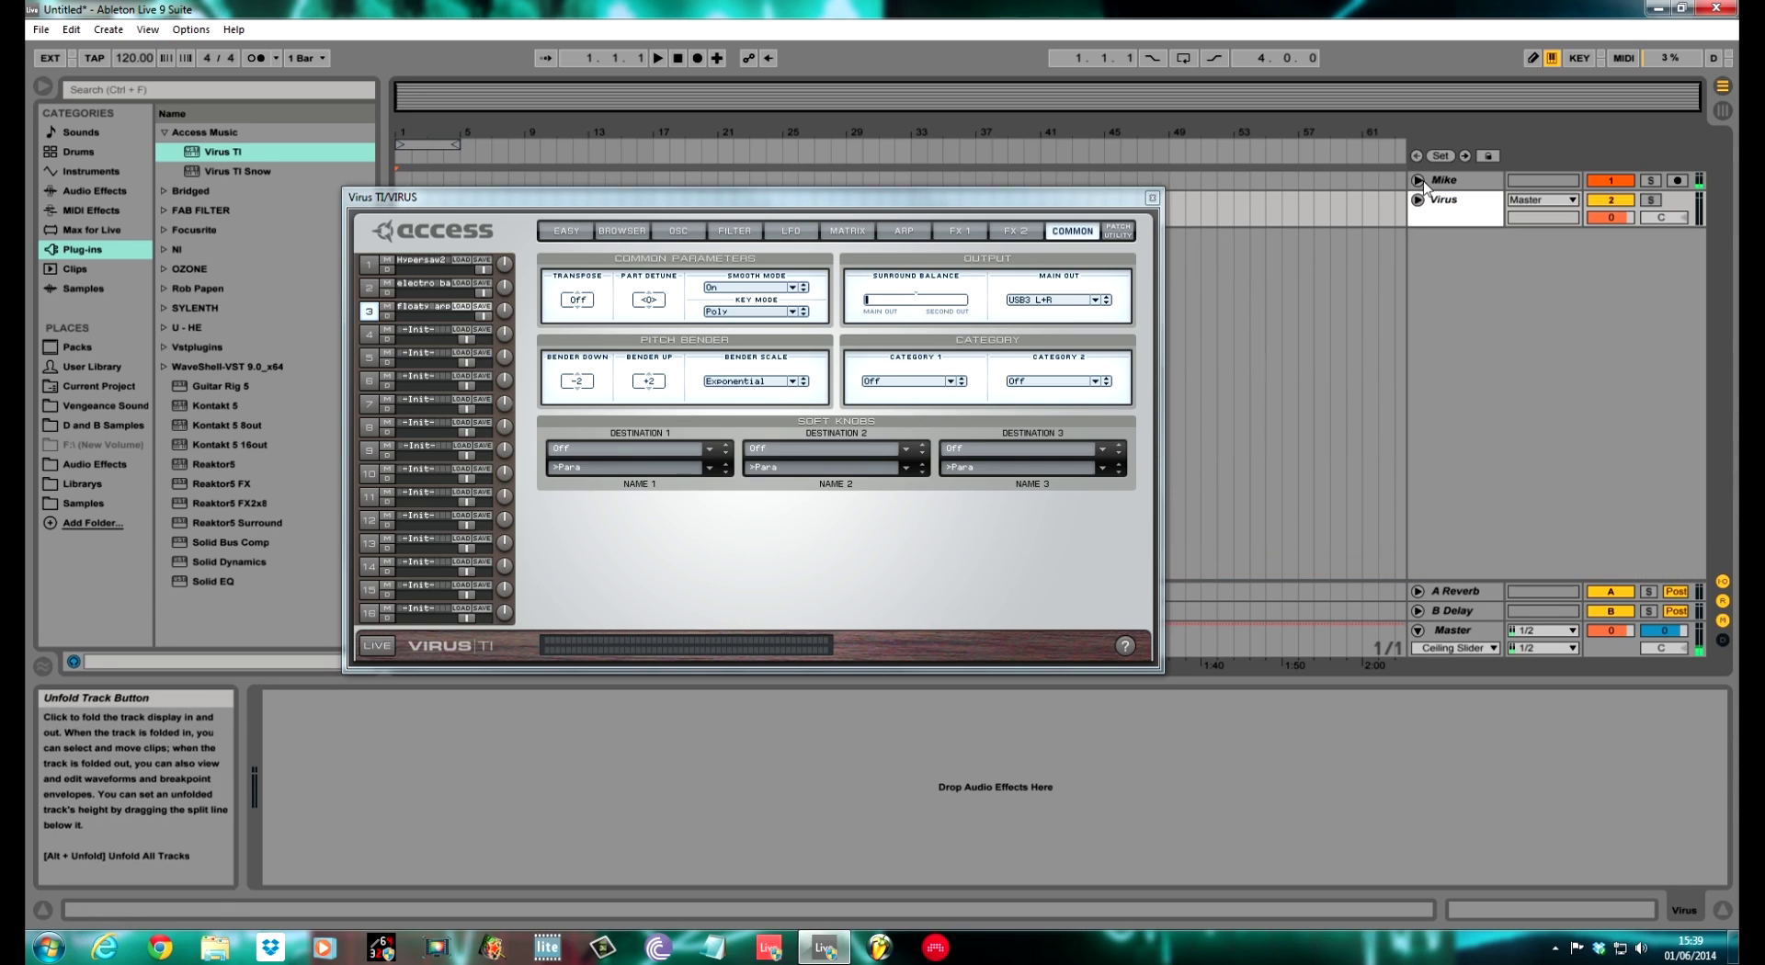
- Delete the Virus group track and drag 1-Group.als from the User Library's Virus folder below Mike
{"action": "left_click_drag", "start_coordinate": [844, 204], "coordinate": [1179, 406]}
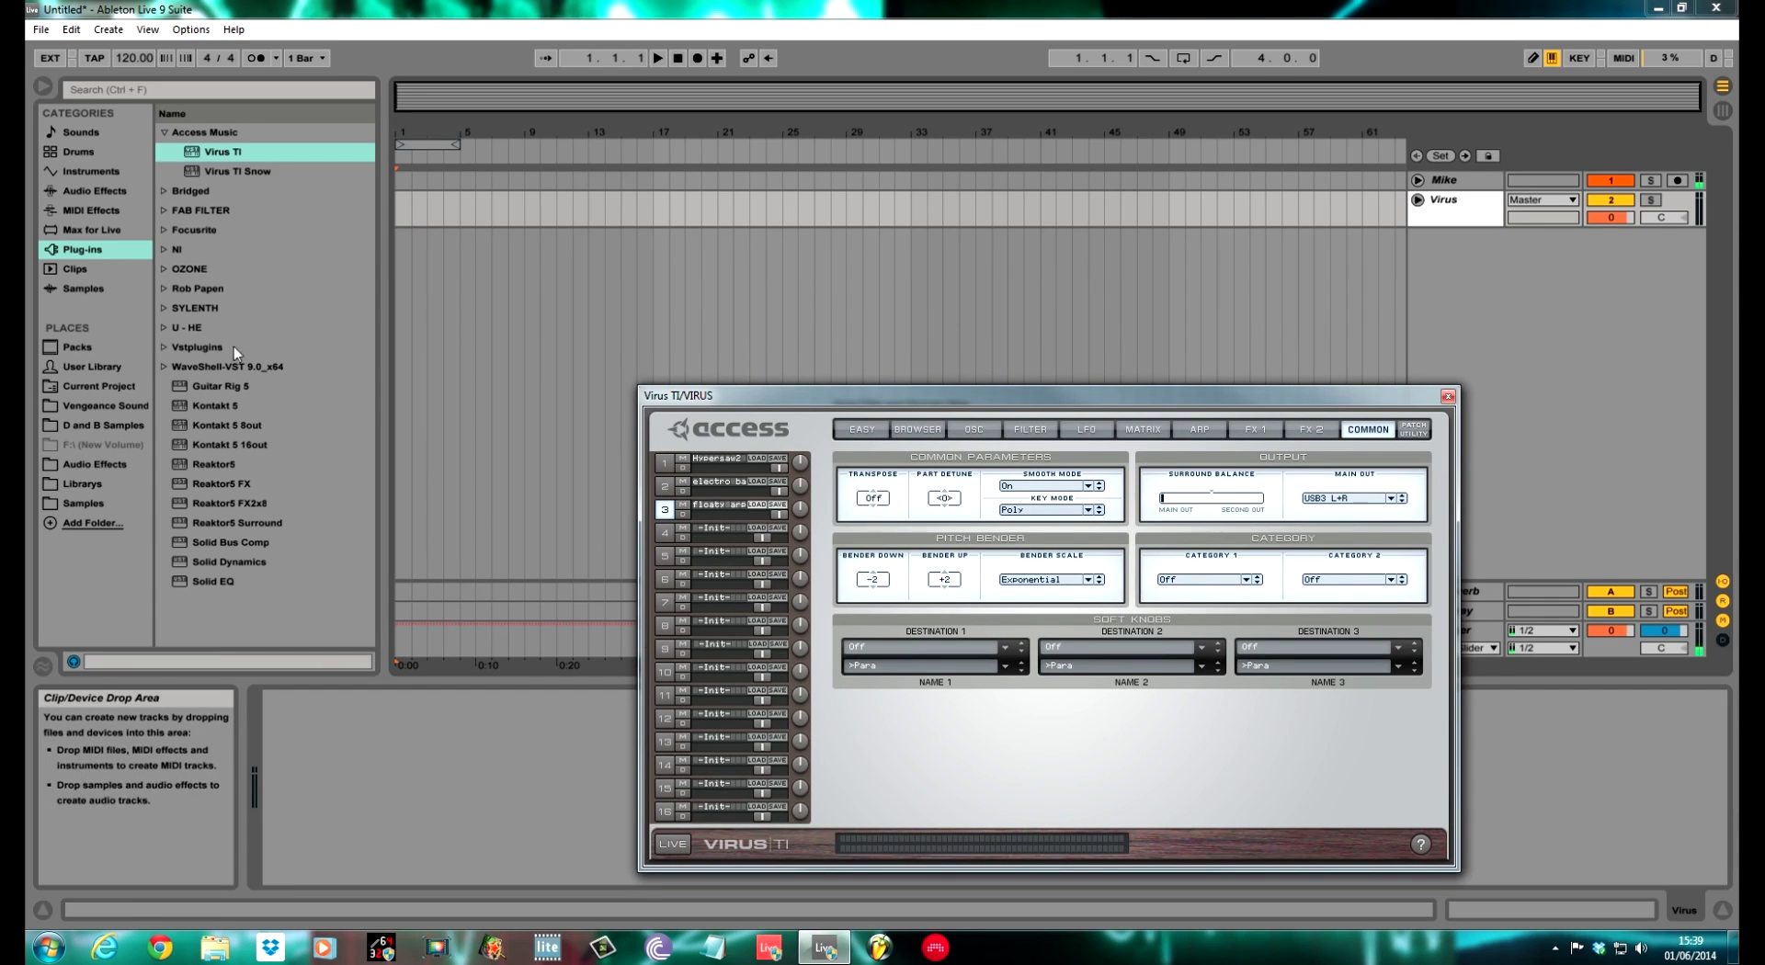
{"action": "left_click", "coordinate": [89, 367]}
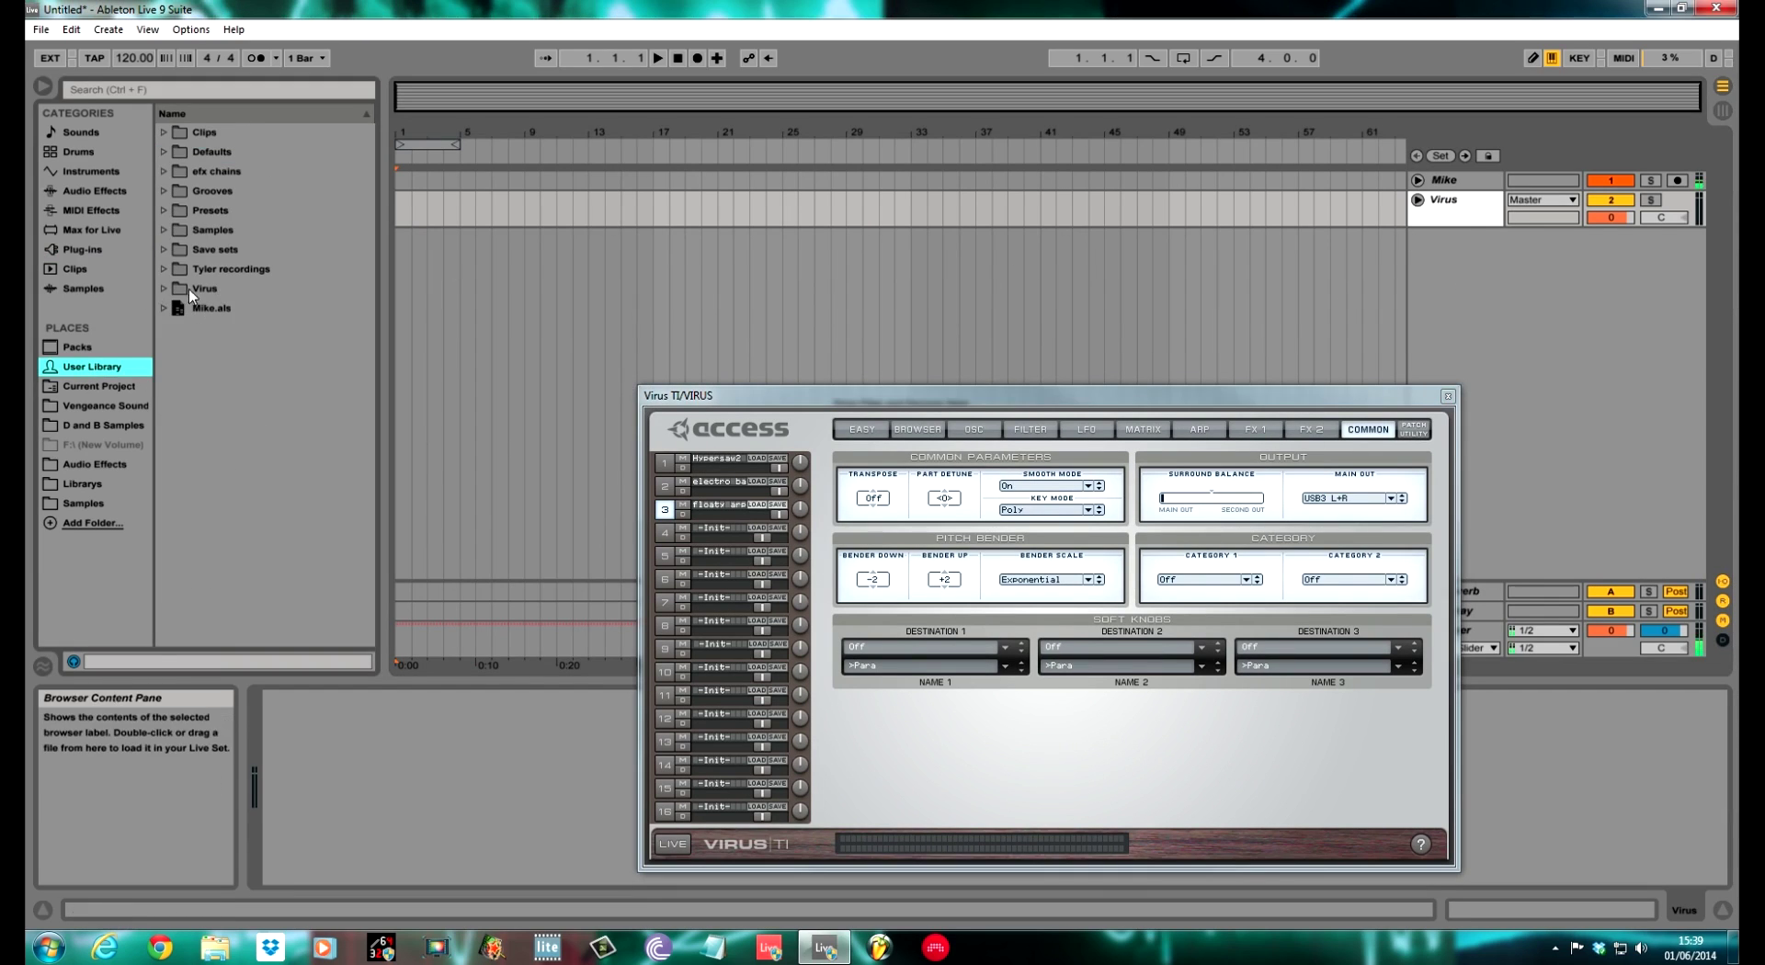
{"action": "left_click", "coordinate": [1449, 212]}
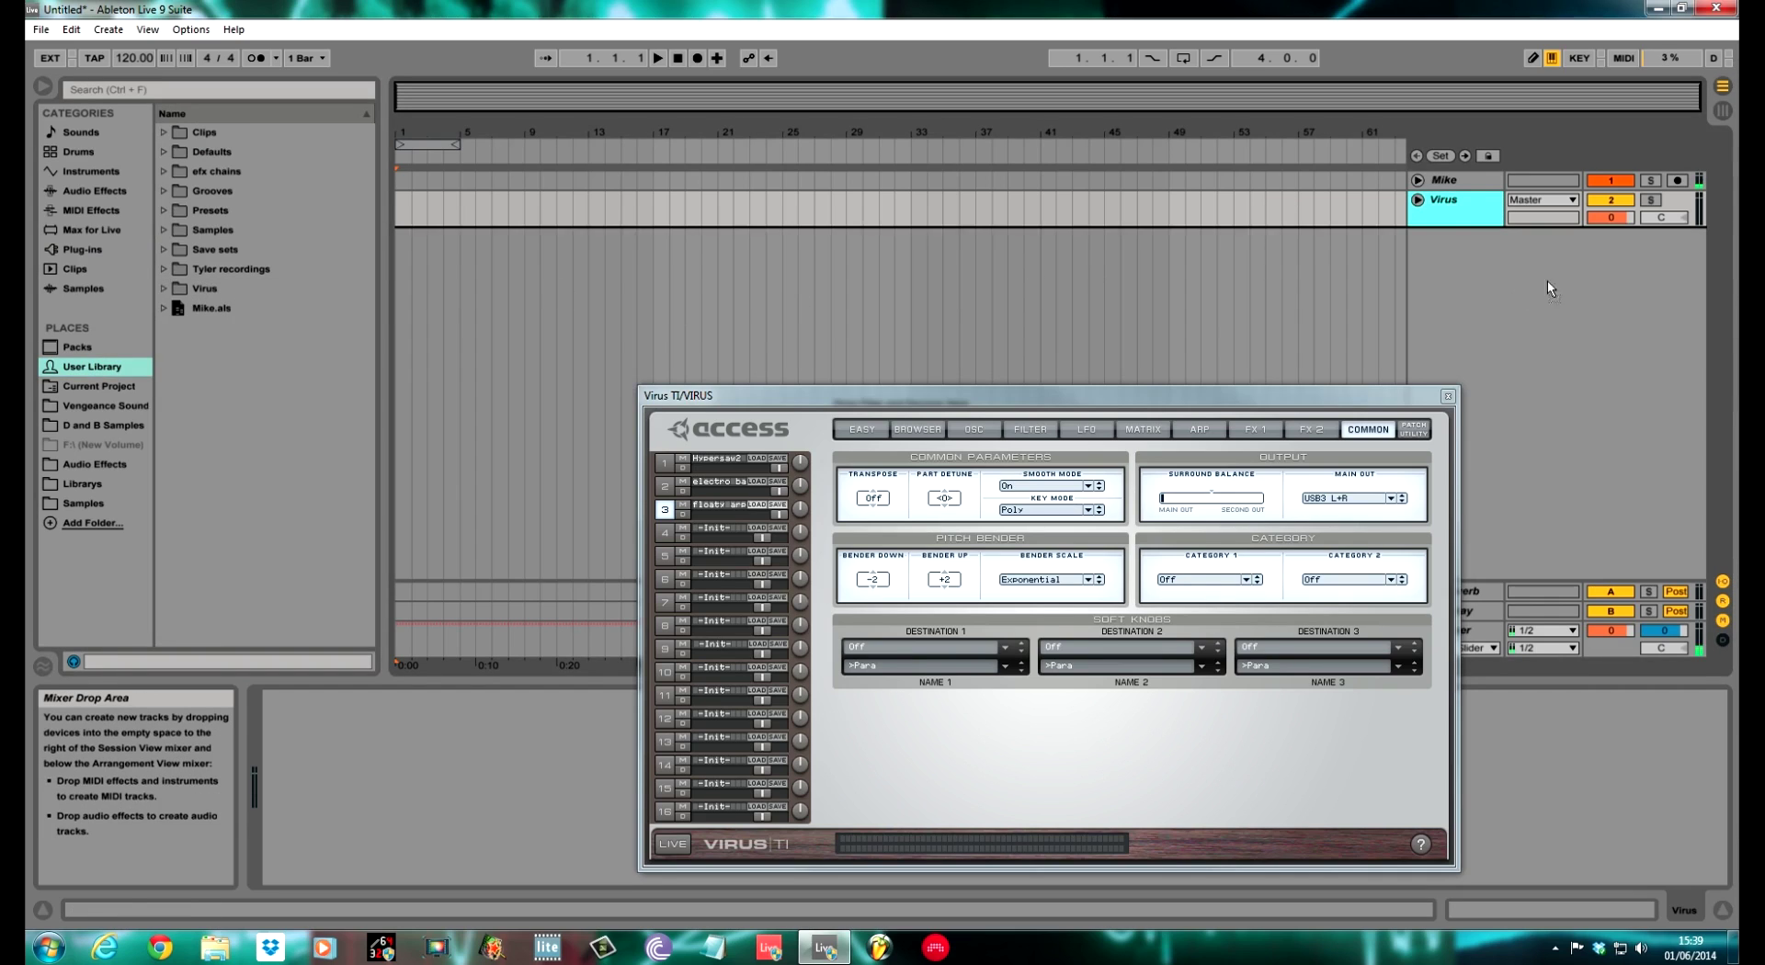
{"action": "left_click", "coordinate": [162, 288]}
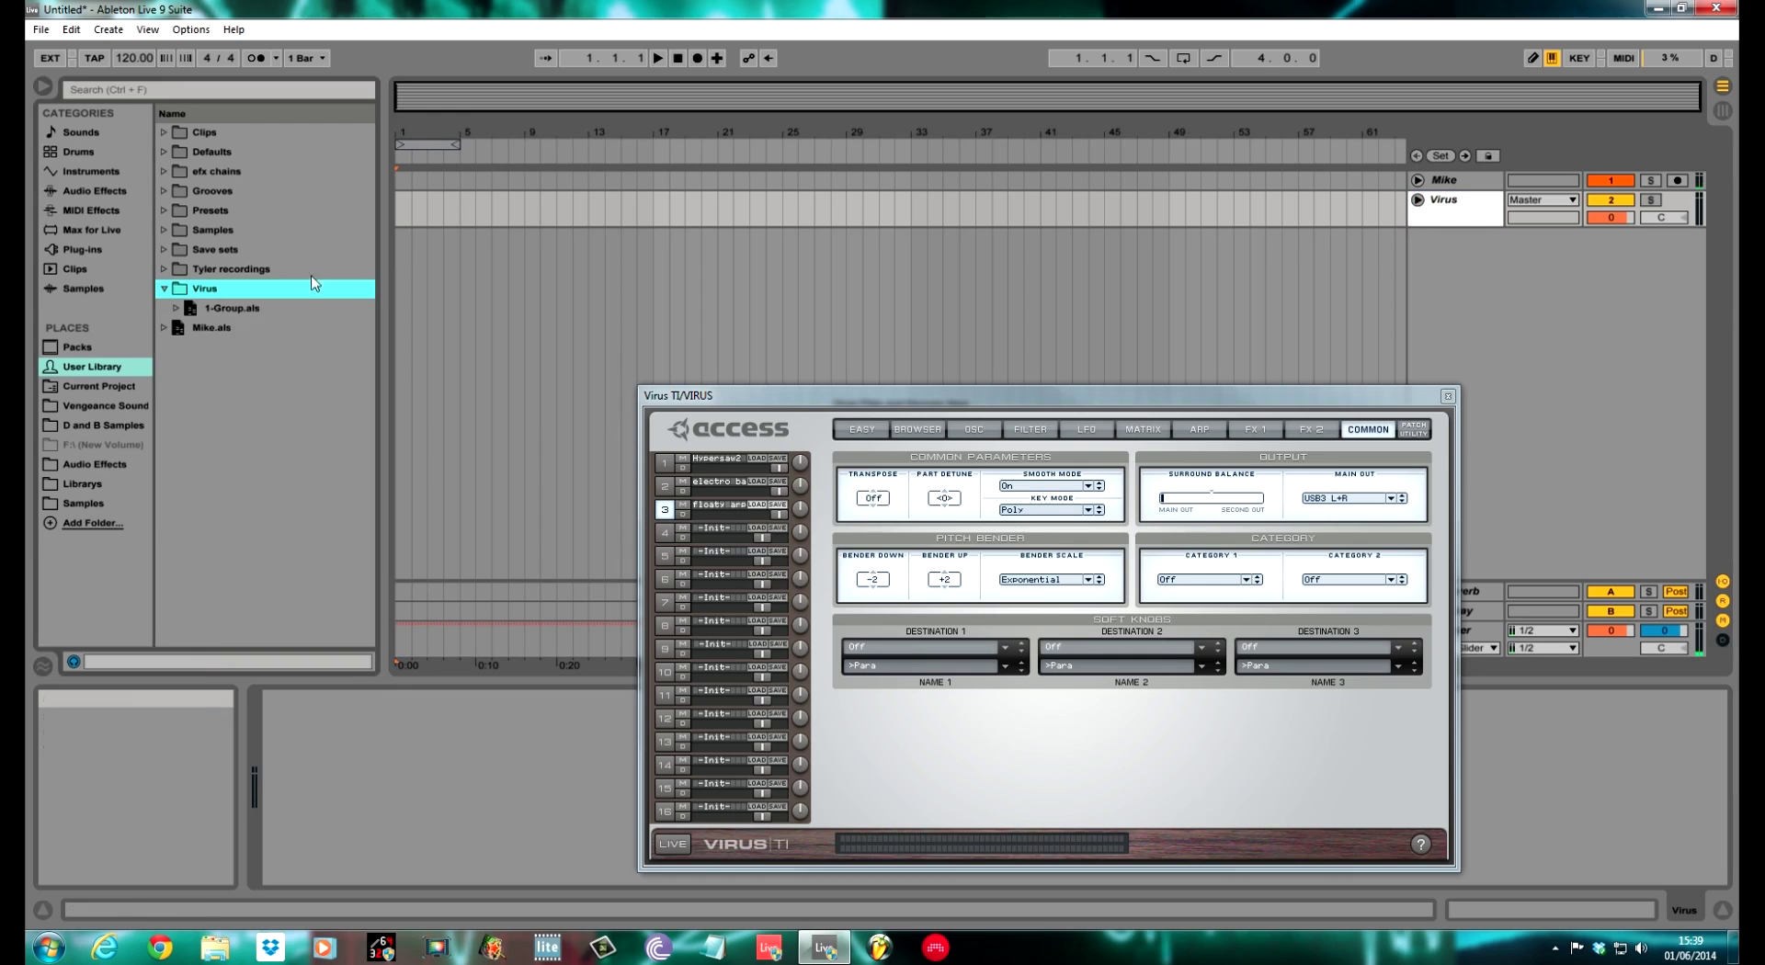
{"action": "left_click", "coordinate": [1442, 204]}
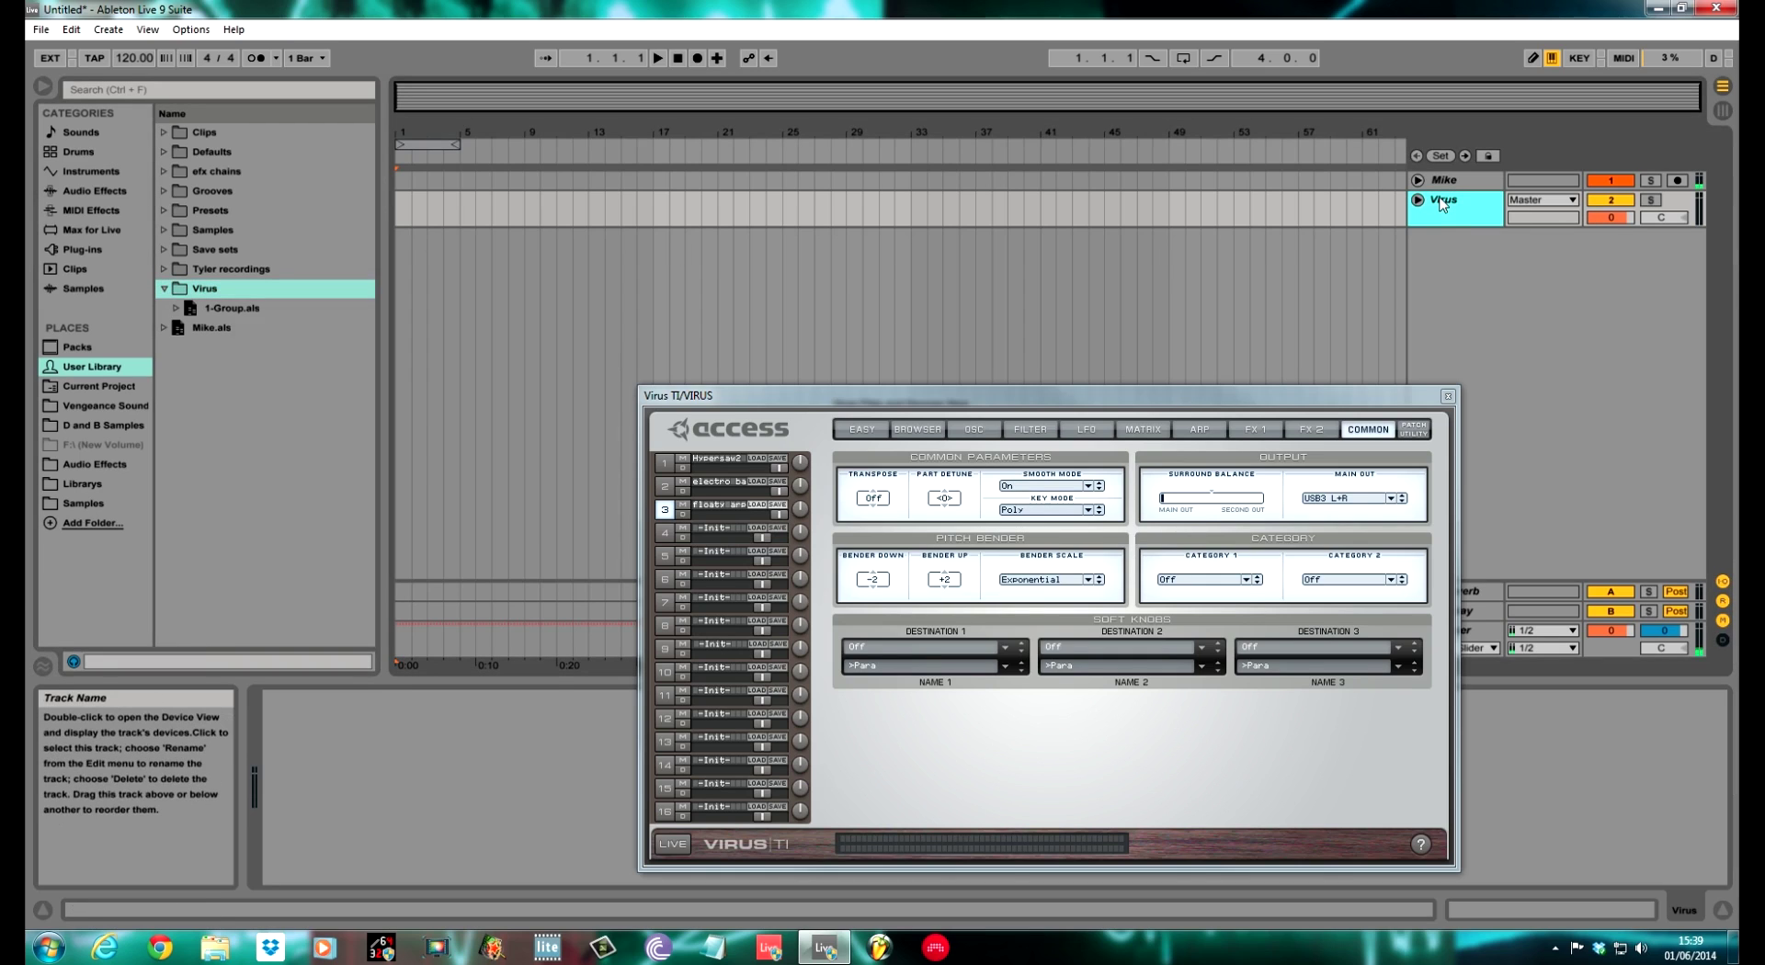
{"action": "key", "text": "Delete"}
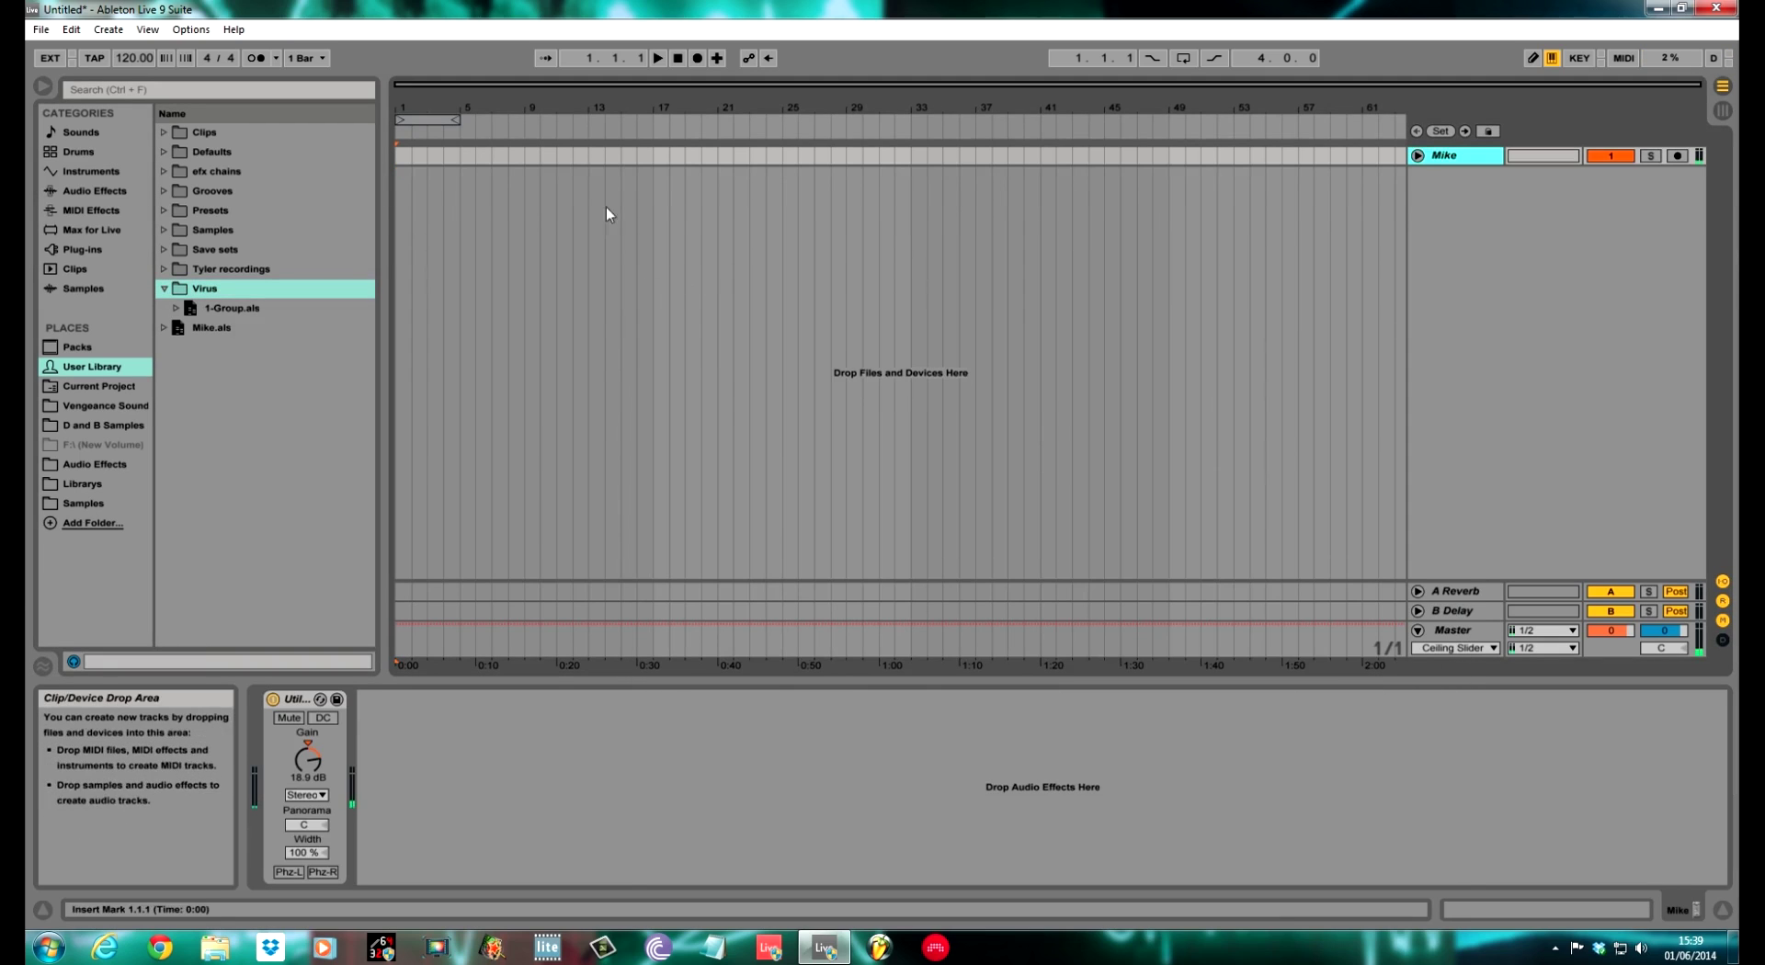
{"action": "left_click", "coordinate": [216, 309]}
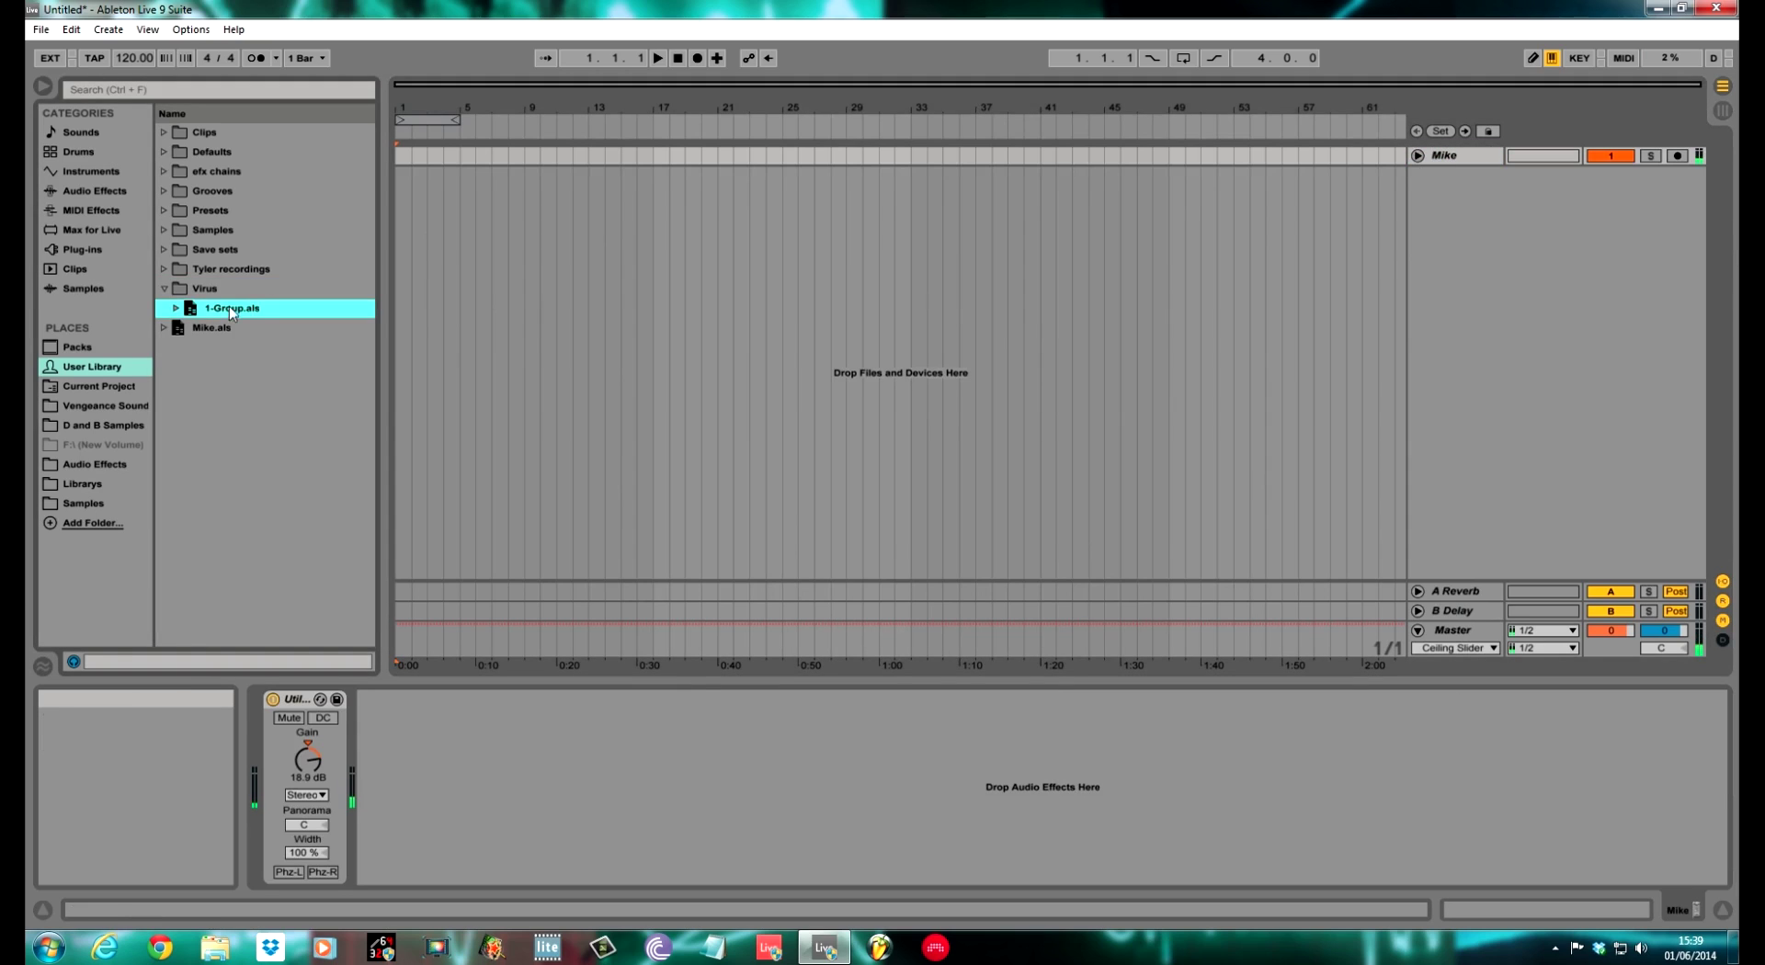
{"action": "left_click_drag", "start_coordinate": [230, 310], "coordinate": [1464, 191]}
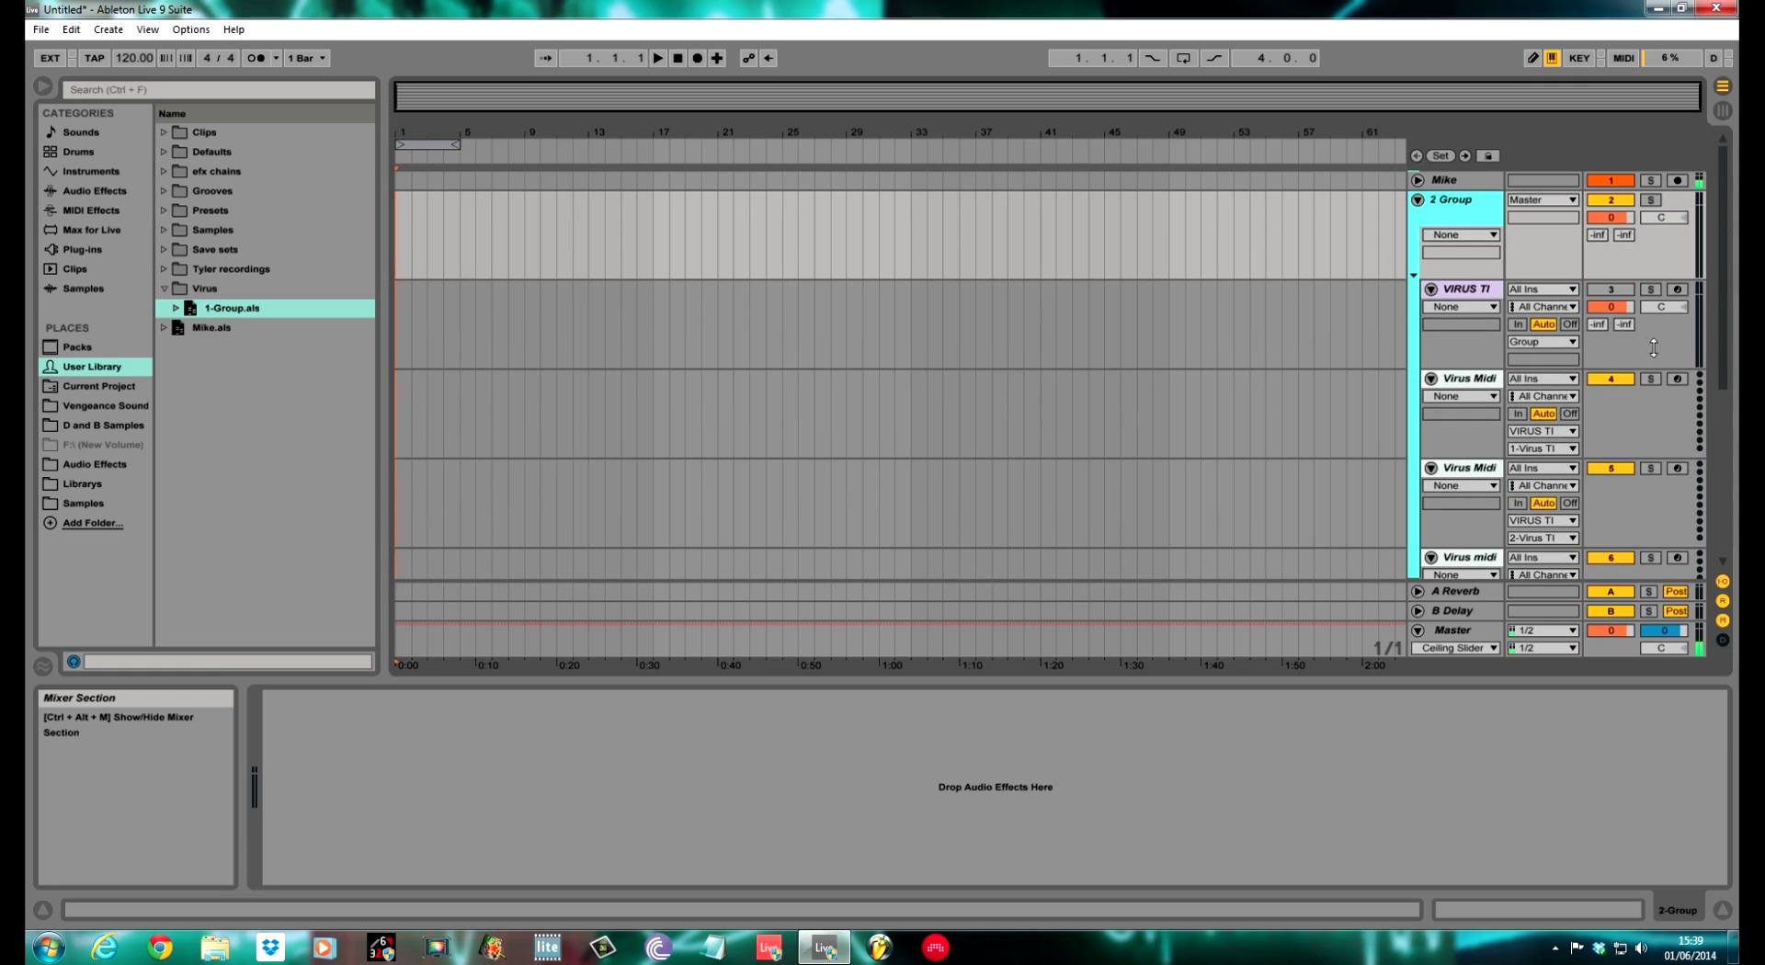
- Check the restored 2 Group's VIRUS TI, Virus Midi and Audio Ti 1 tracks, folding and unfolding it
{"action": "scroll", "coordinate": [1721, 293], "scroll_direction": "down", "scroll_amount": 1}
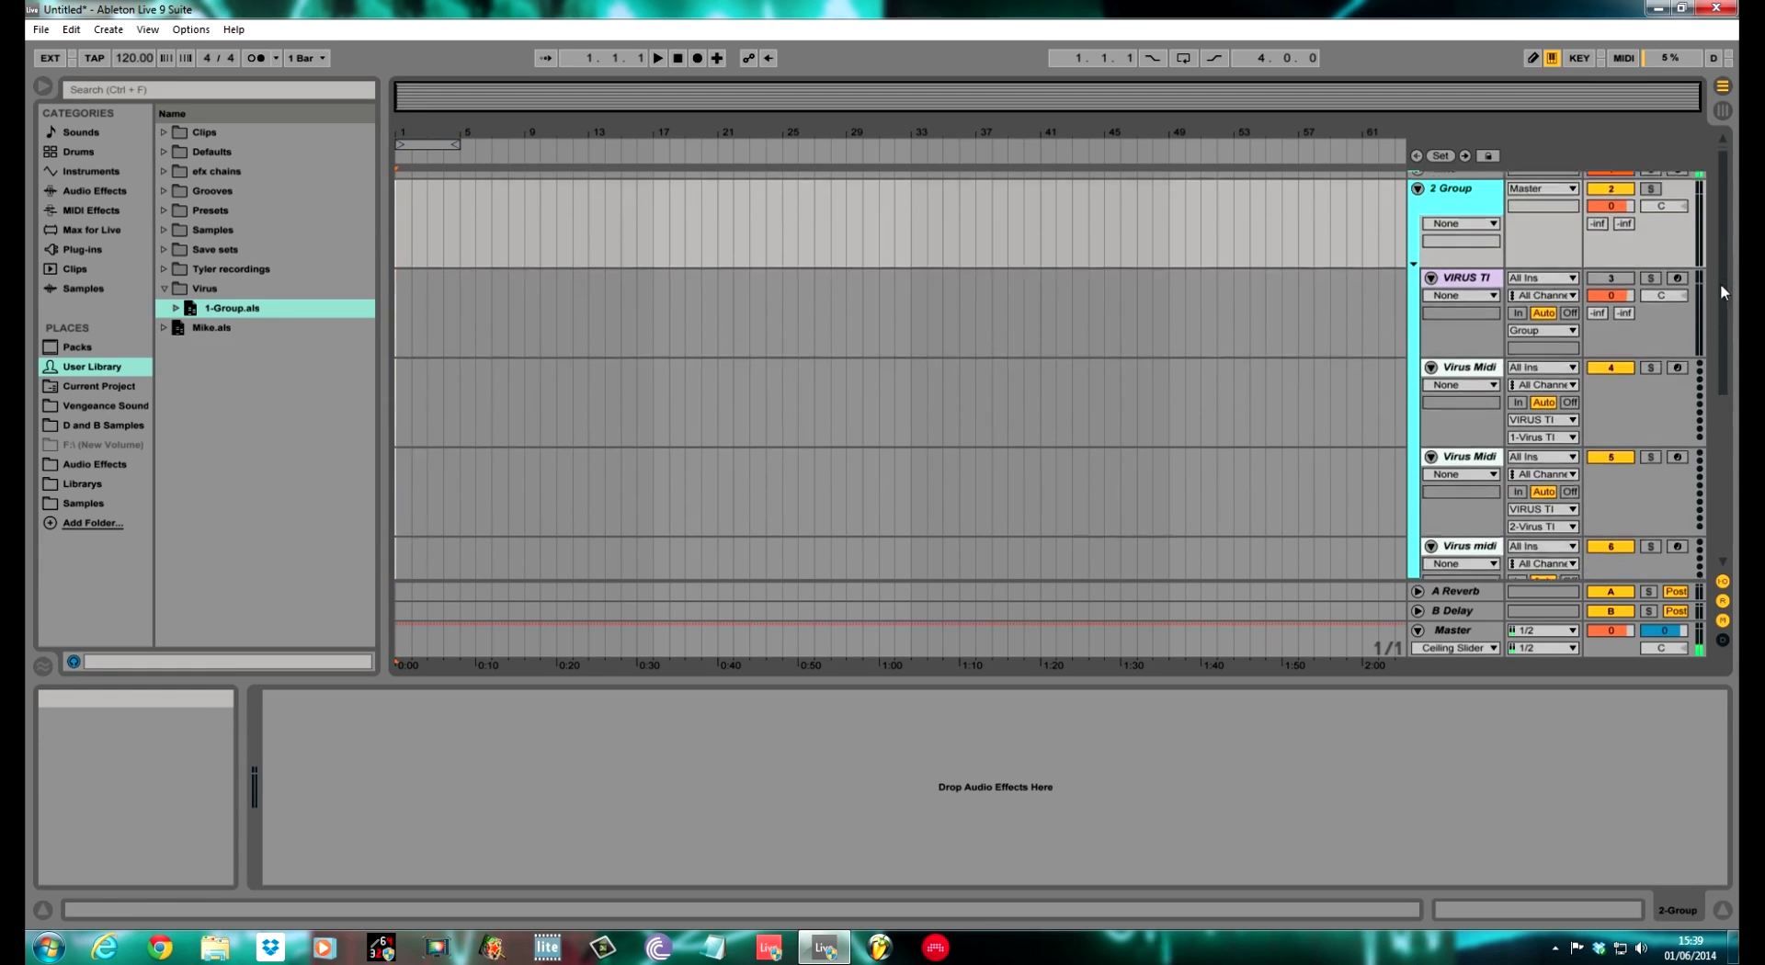
{"action": "scroll", "coordinate": [1722, 293], "scroll_direction": "down", "scroll_amount": 2}
{"action": "scroll", "coordinate": [1722, 293], "scroll_direction": "down", "scroll_amount": 3}
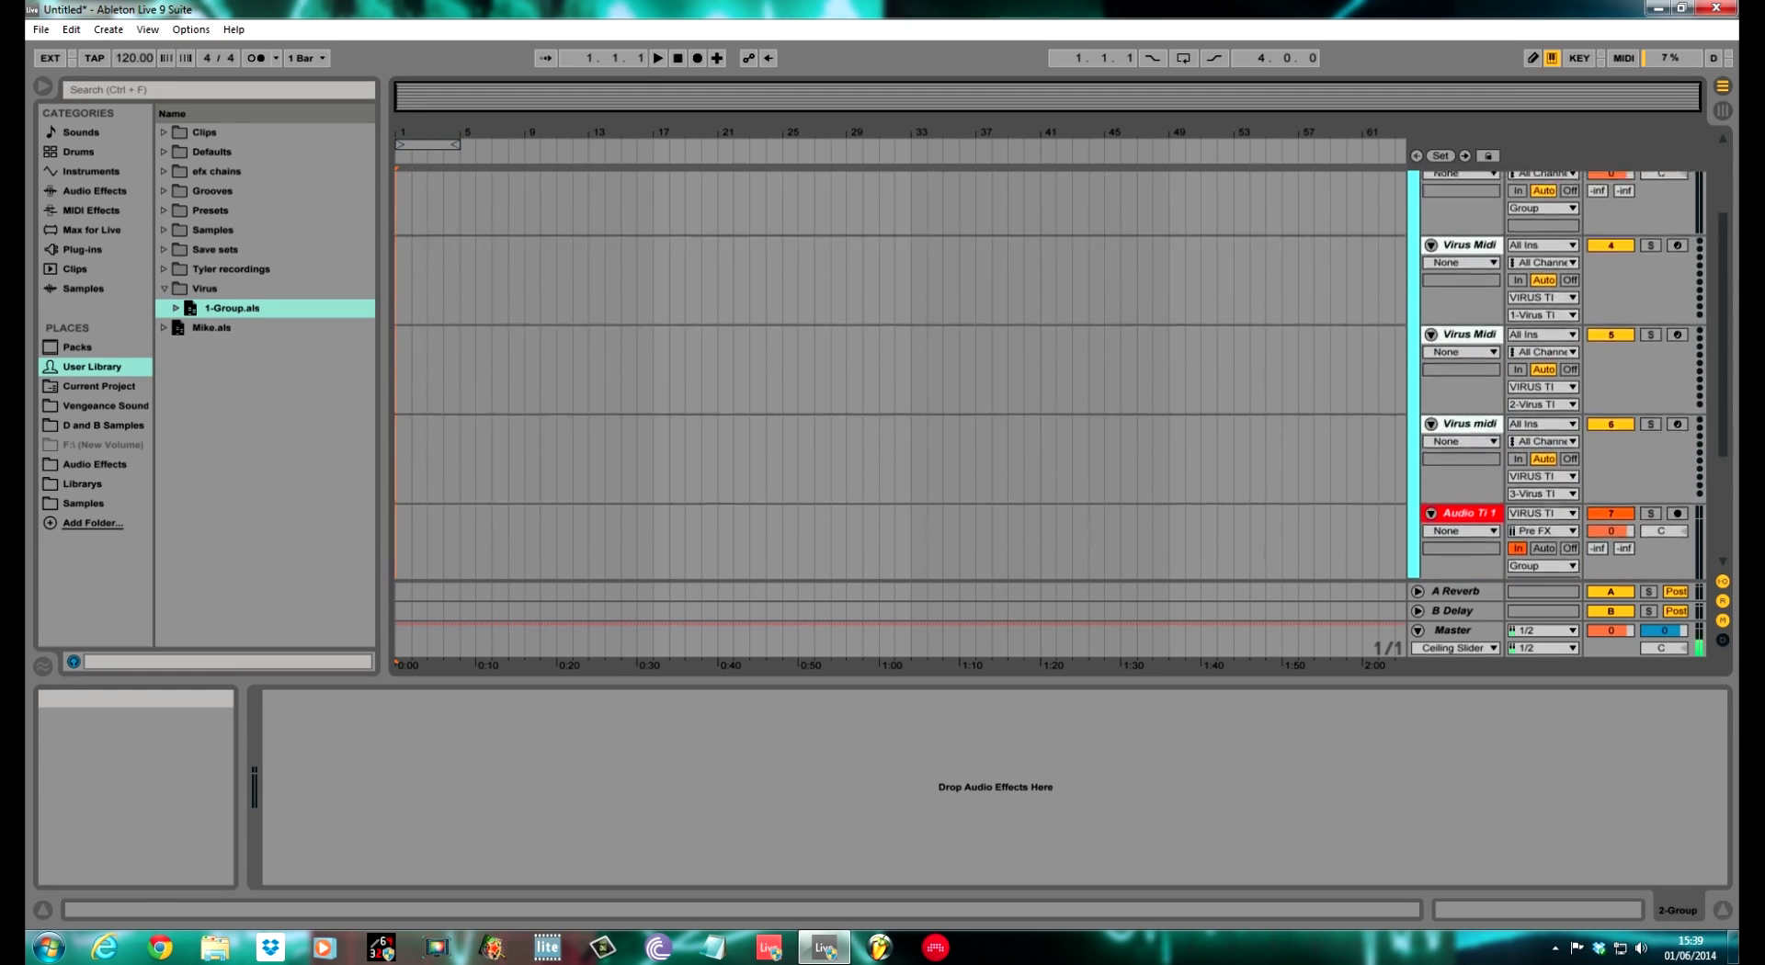
{"action": "scroll", "coordinate": [1722, 292], "scroll_direction": "up", "scroll_amount": 5}
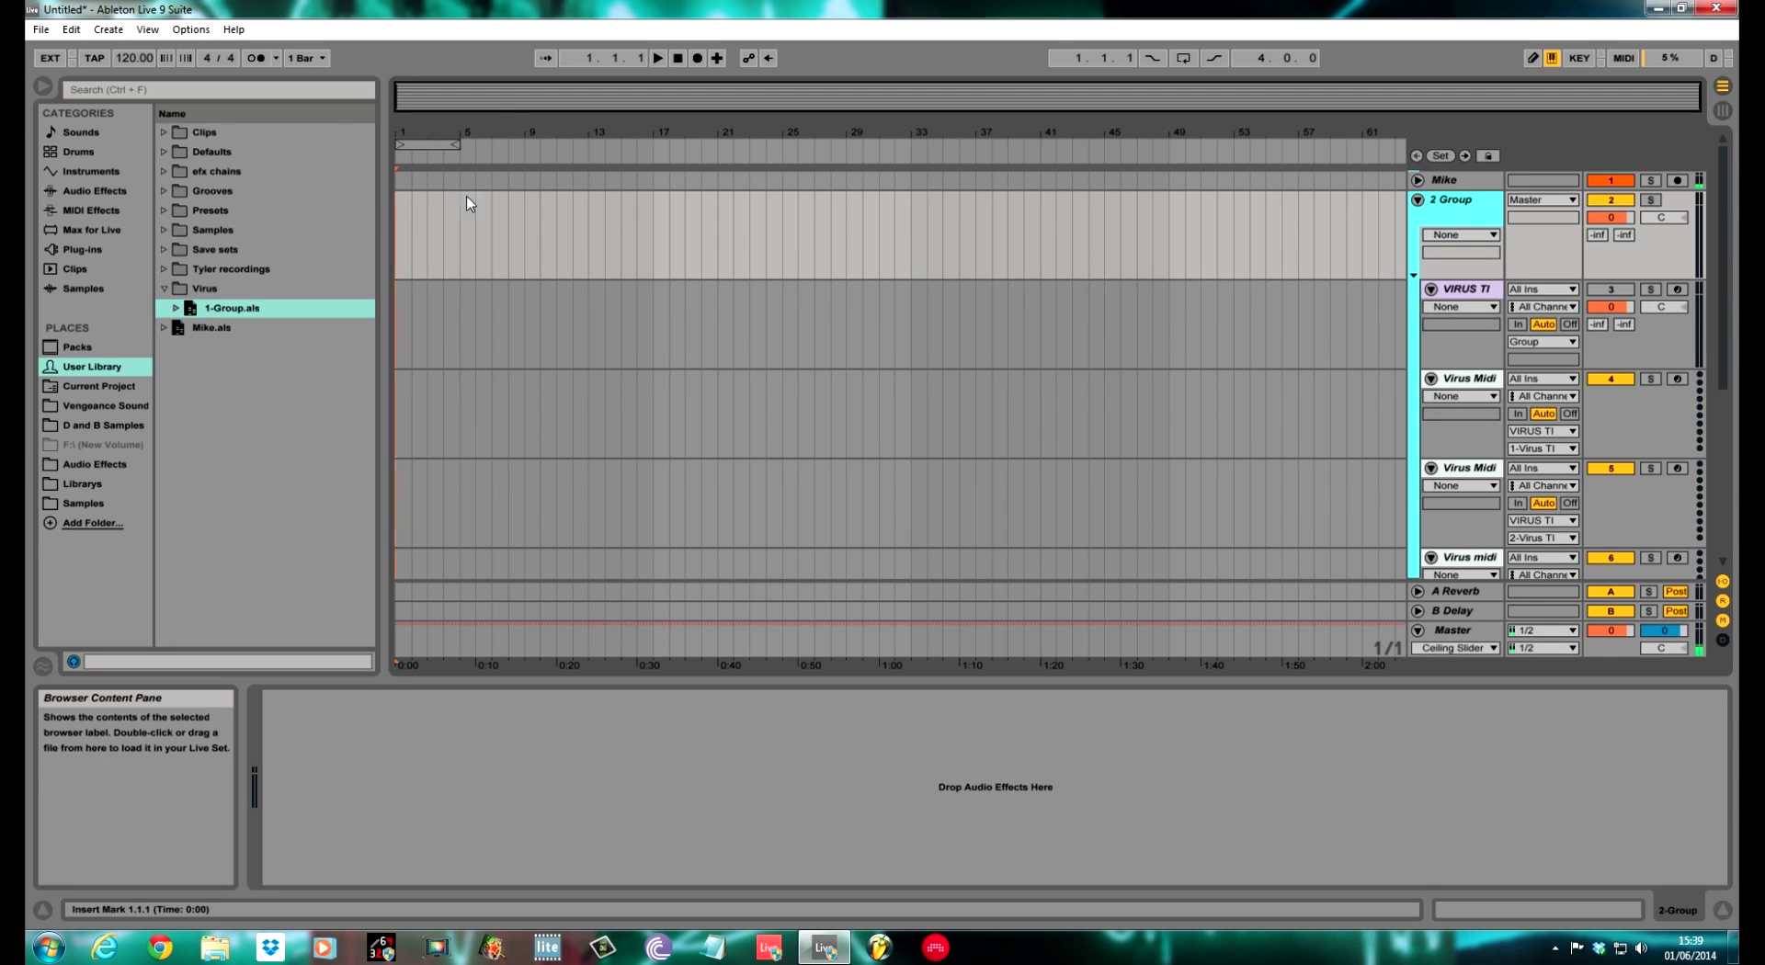
{"action": "left_click", "coordinate": [1416, 201]}
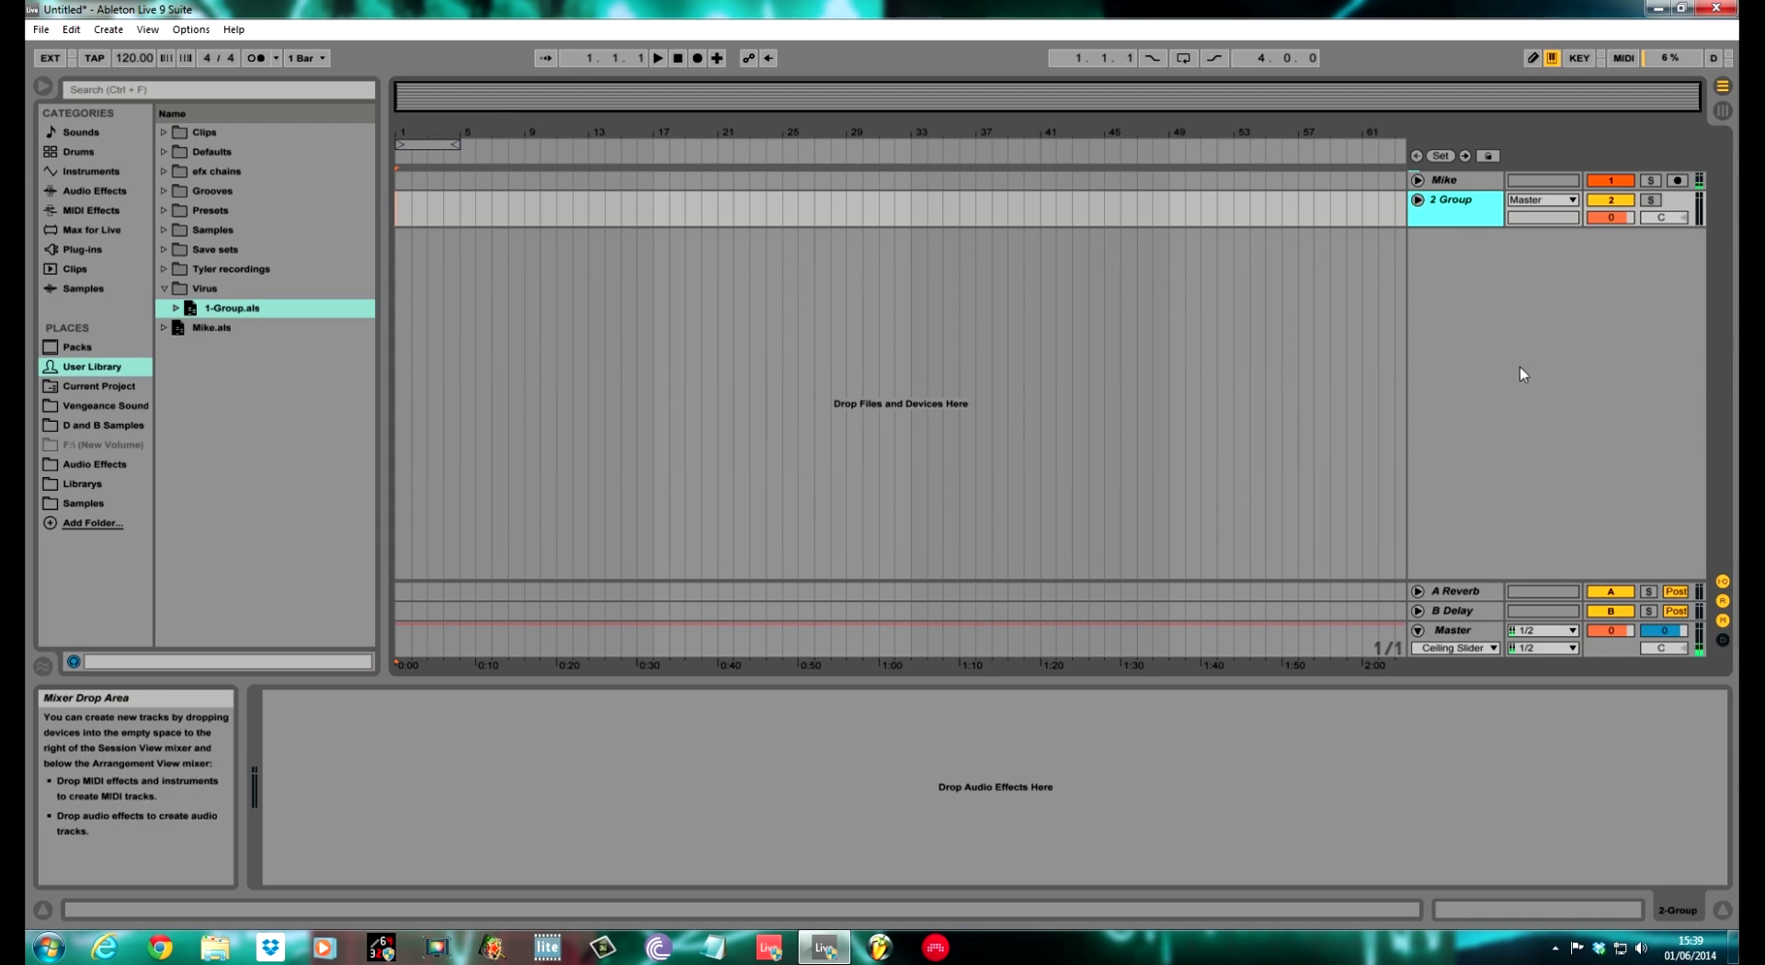
{"action": "left_click", "coordinate": [1419, 201]}
{"action": "scroll", "coordinate": [1708, 296], "scroll_direction": "down", "scroll_amount": 5}
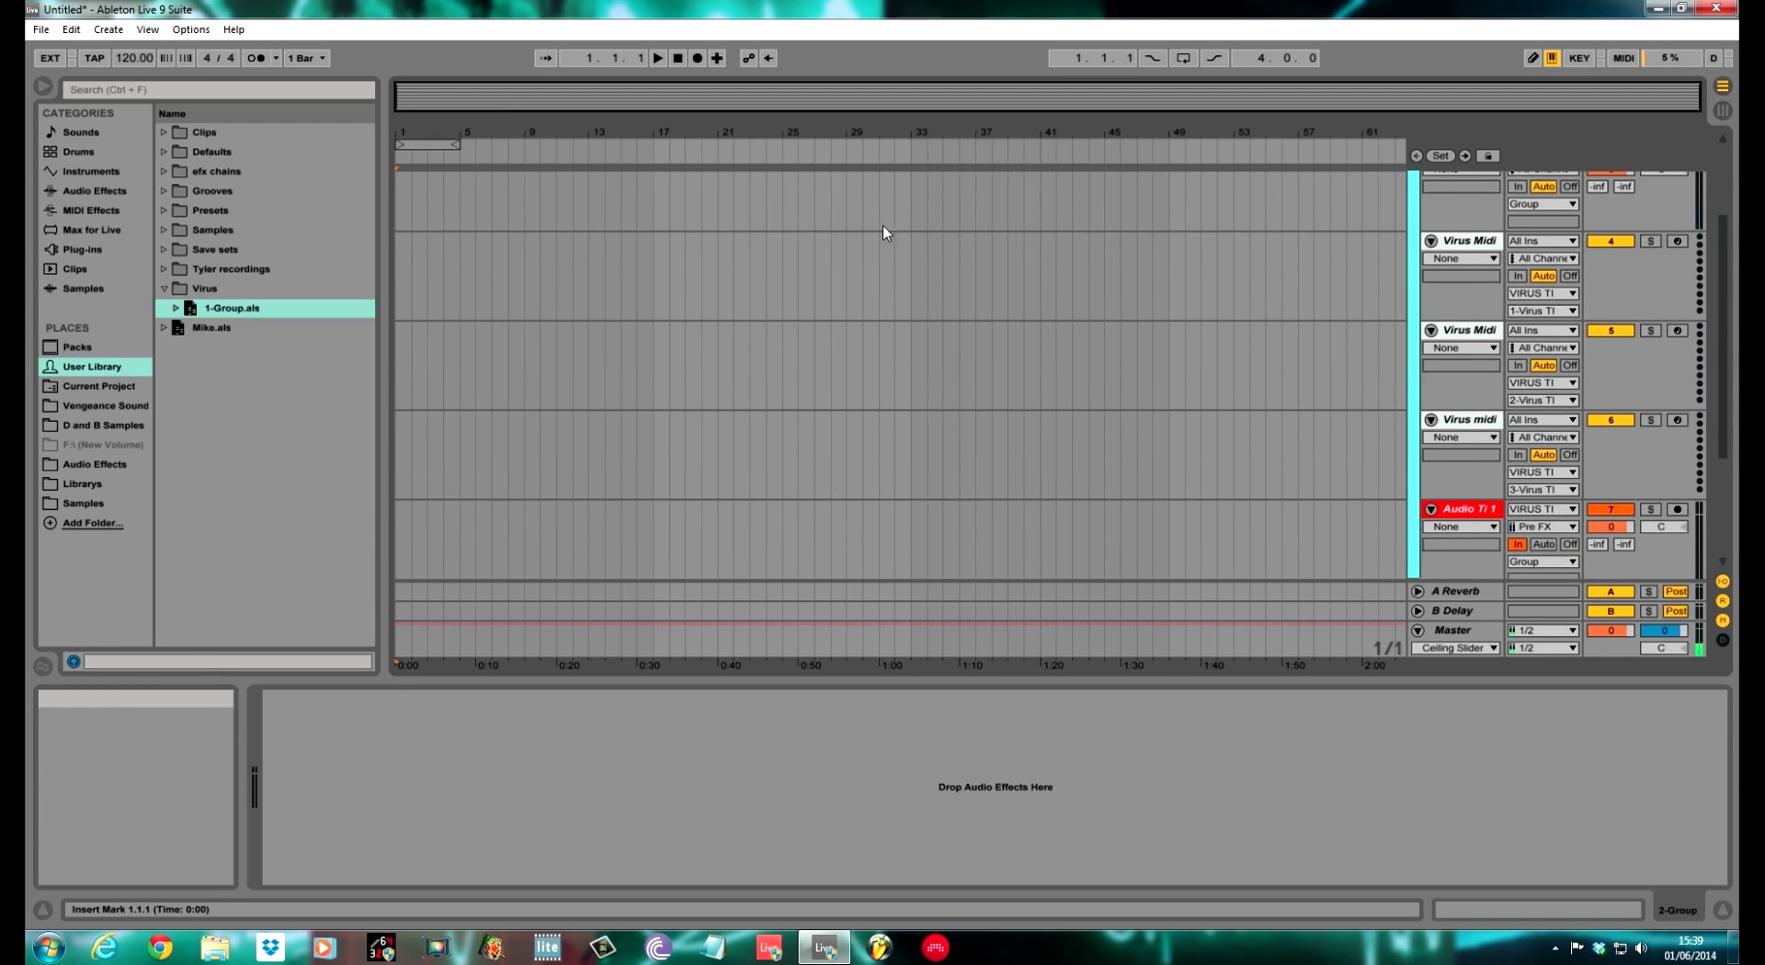
- Create an empty MIDI clip over bars 25–29 on Virus Midi and open its notes
{"action": "left_click_drag", "start_coordinate": [748, 264], "coordinate": [857, 277]}
{"action": "key", "text": "ctrl+shift+m"}
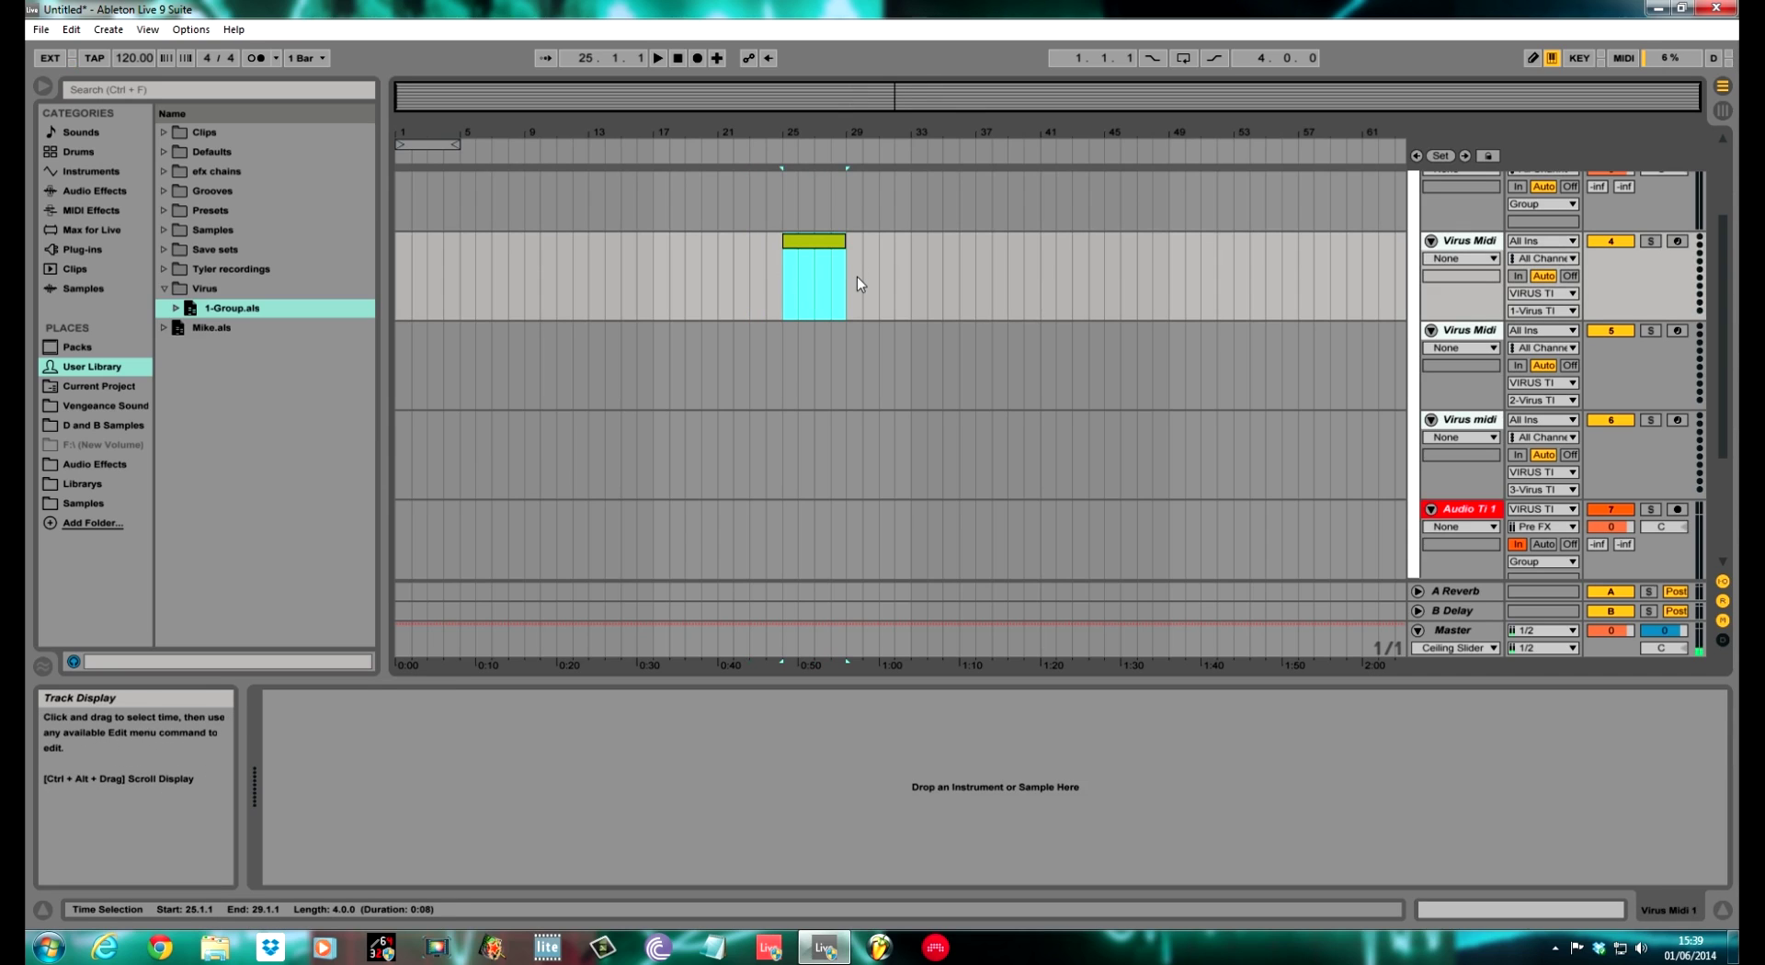
{"action": "double_click", "coordinate": [838, 241]}
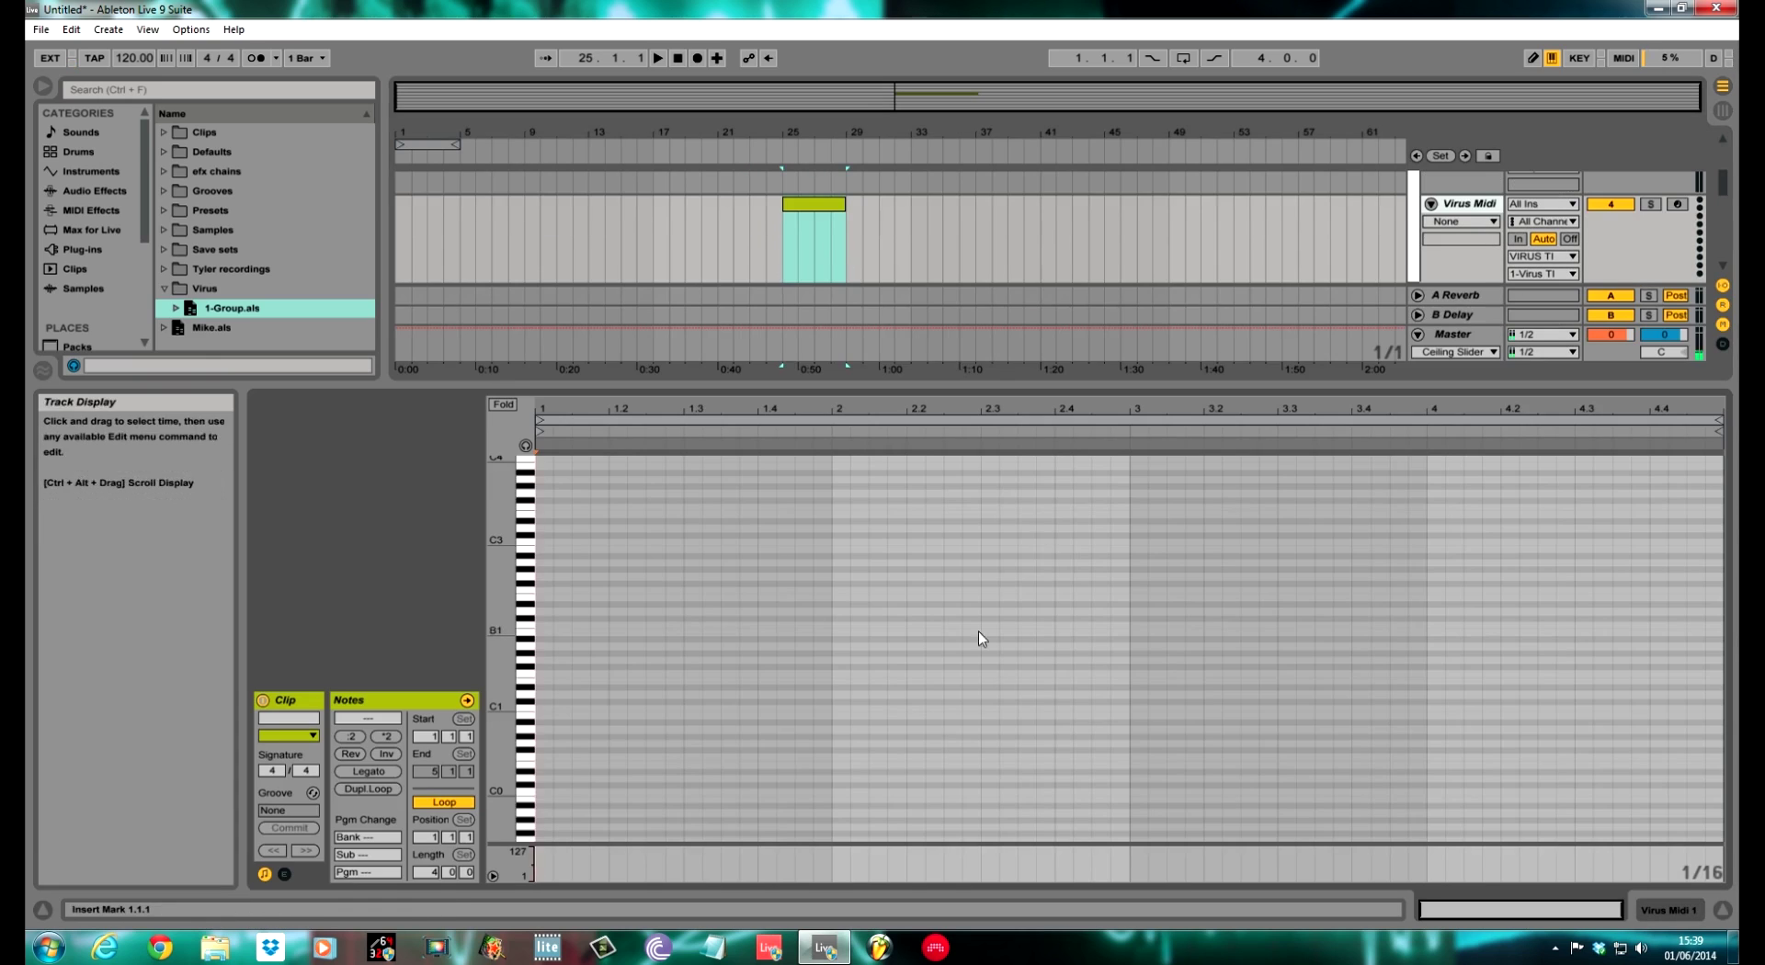
- Draw a short A#1, a lengthened E1 at 1.3.4, and a D2 from bar 3 to bar 5
{"action": "double_click", "coordinate": [554, 640]}
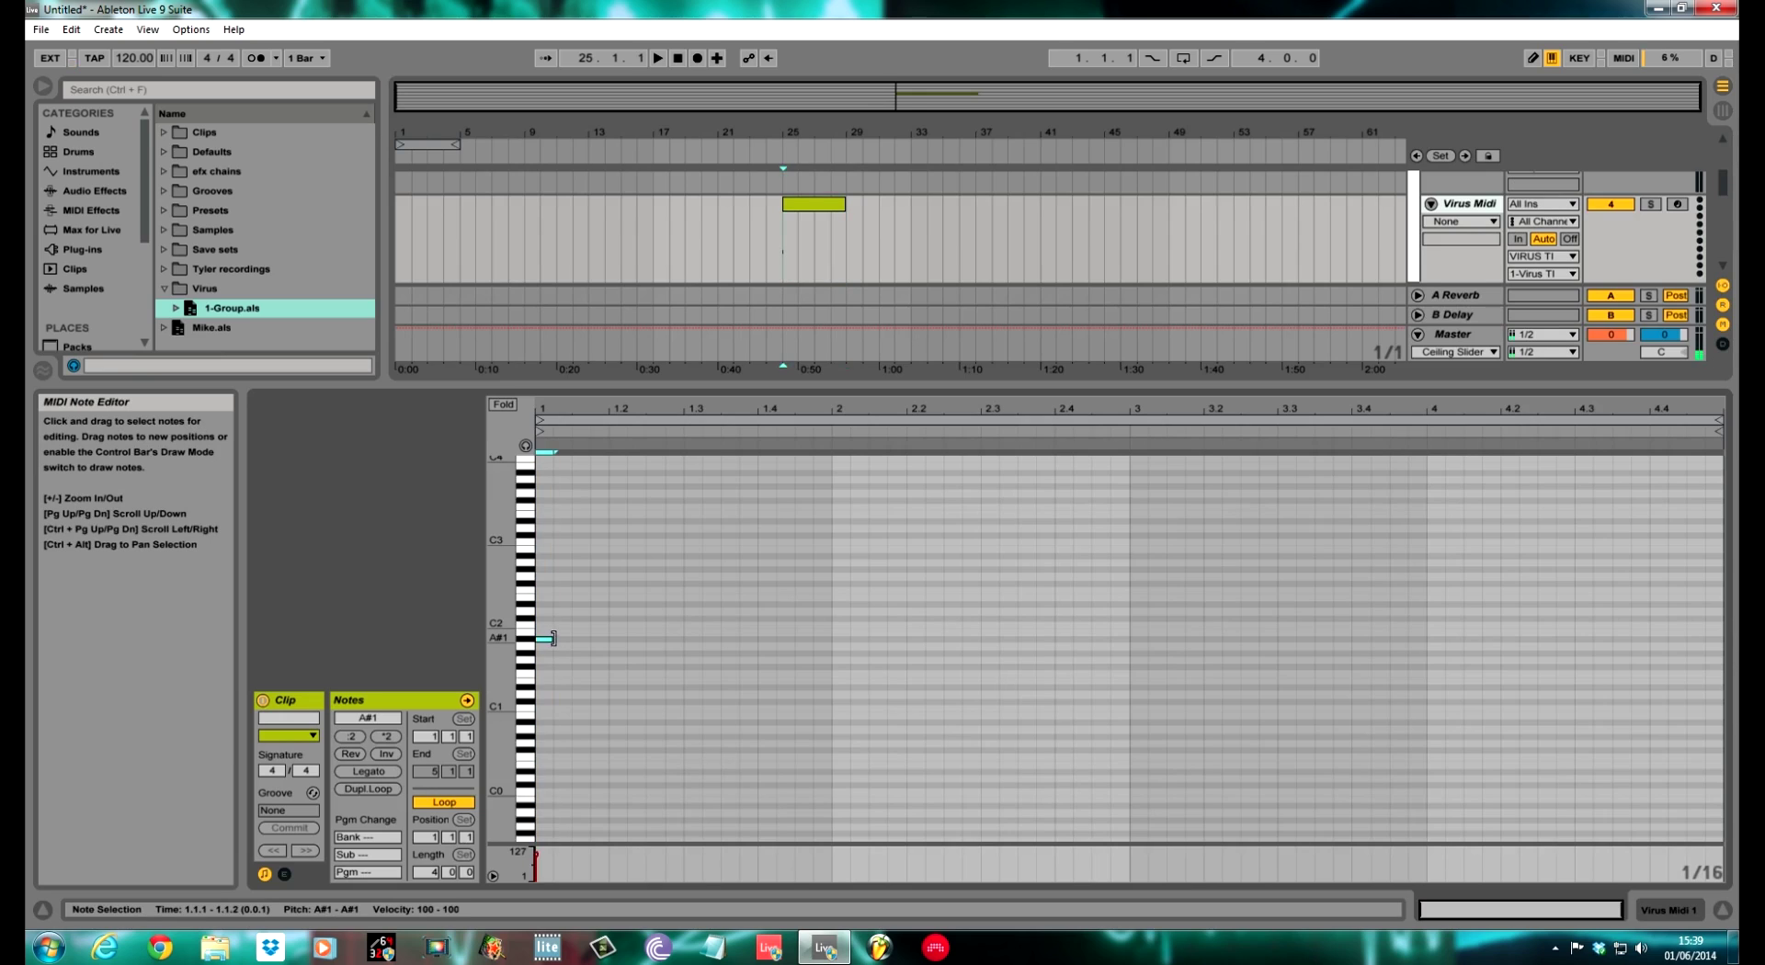
{"action": "double_click", "coordinate": [746, 680]}
{"action": "left_click_drag", "start_coordinate": [757, 681], "coordinate": [1131, 702]}
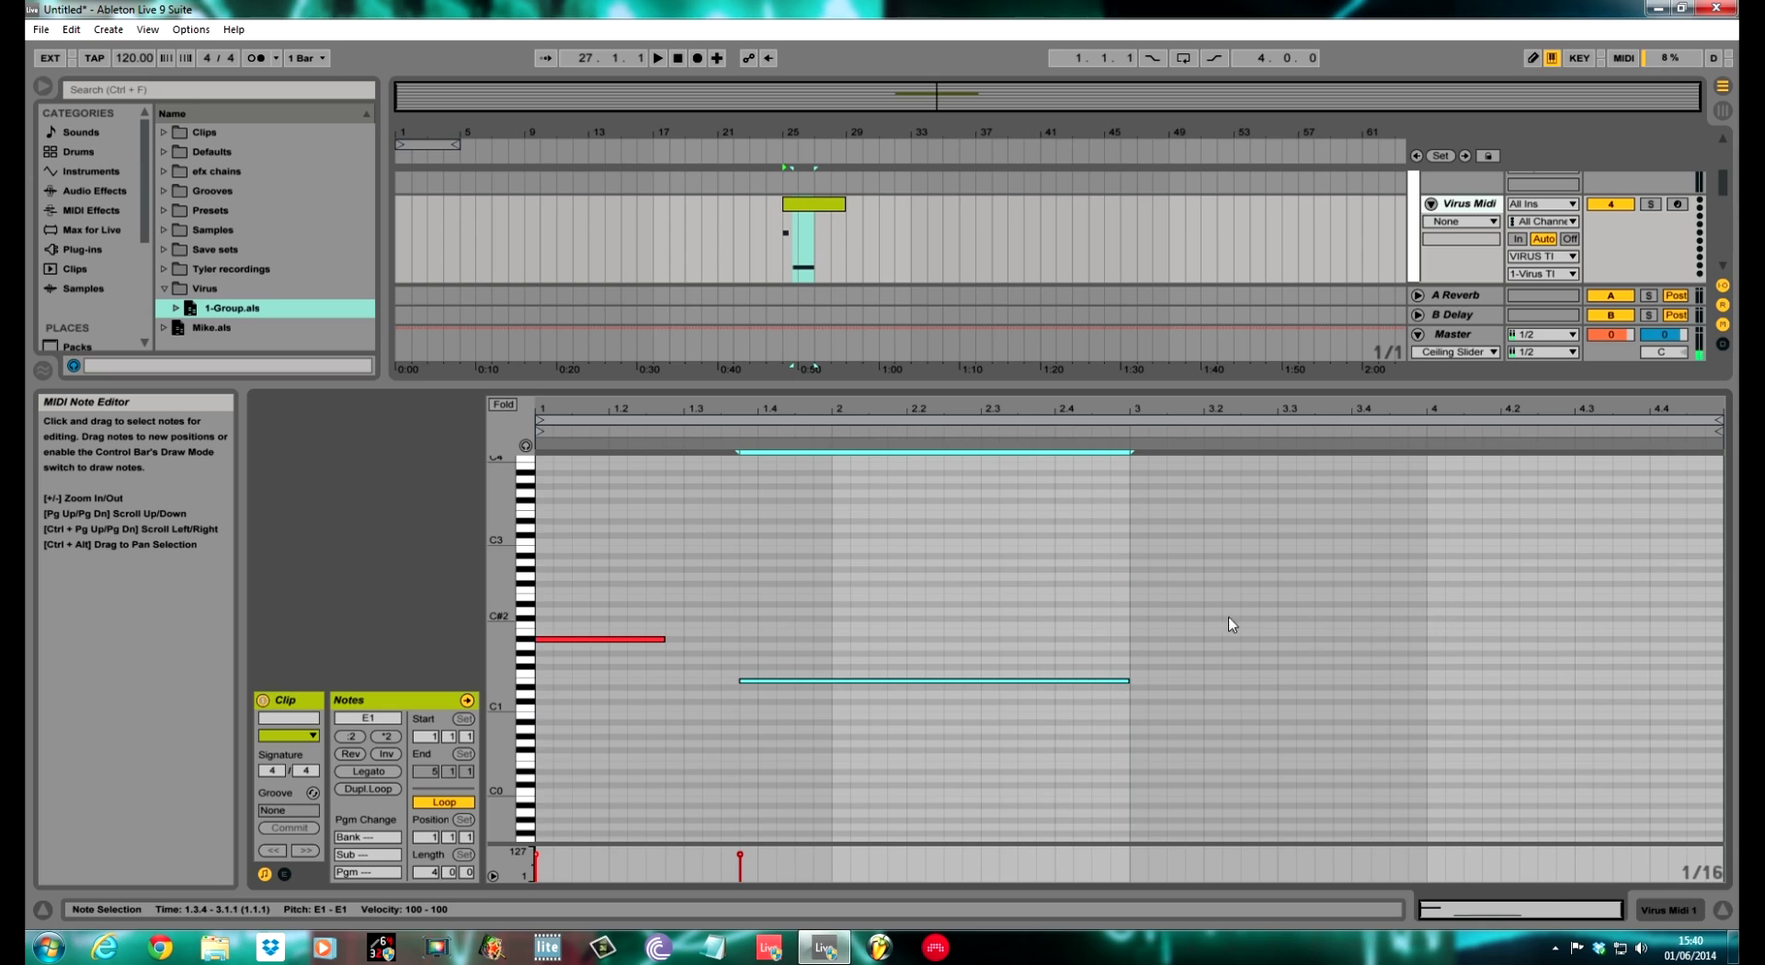
{"action": "double_click", "coordinate": [1143, 612]}
{"action": "left_click_drag", "start_coordinate": [1151, 611], "coordinate": [1599, 660]}
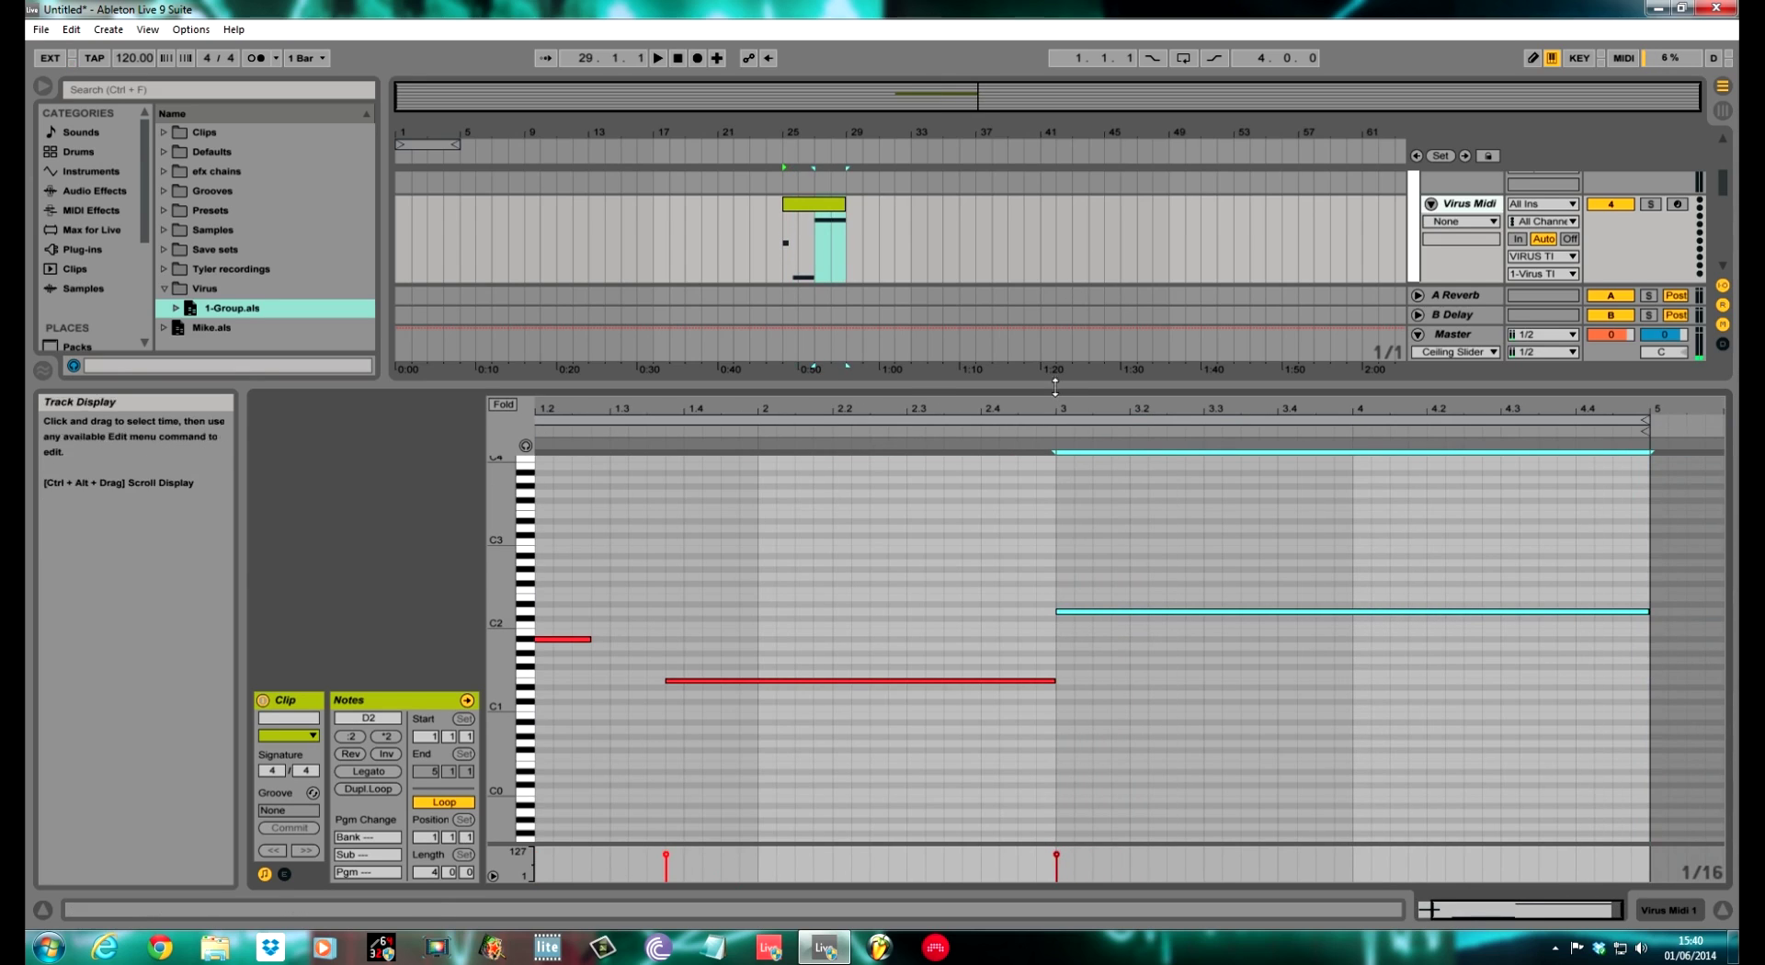
{"action": "left_click_drag", "start_coordinate": [1062, 399], "coordinate": [1061, 600]}
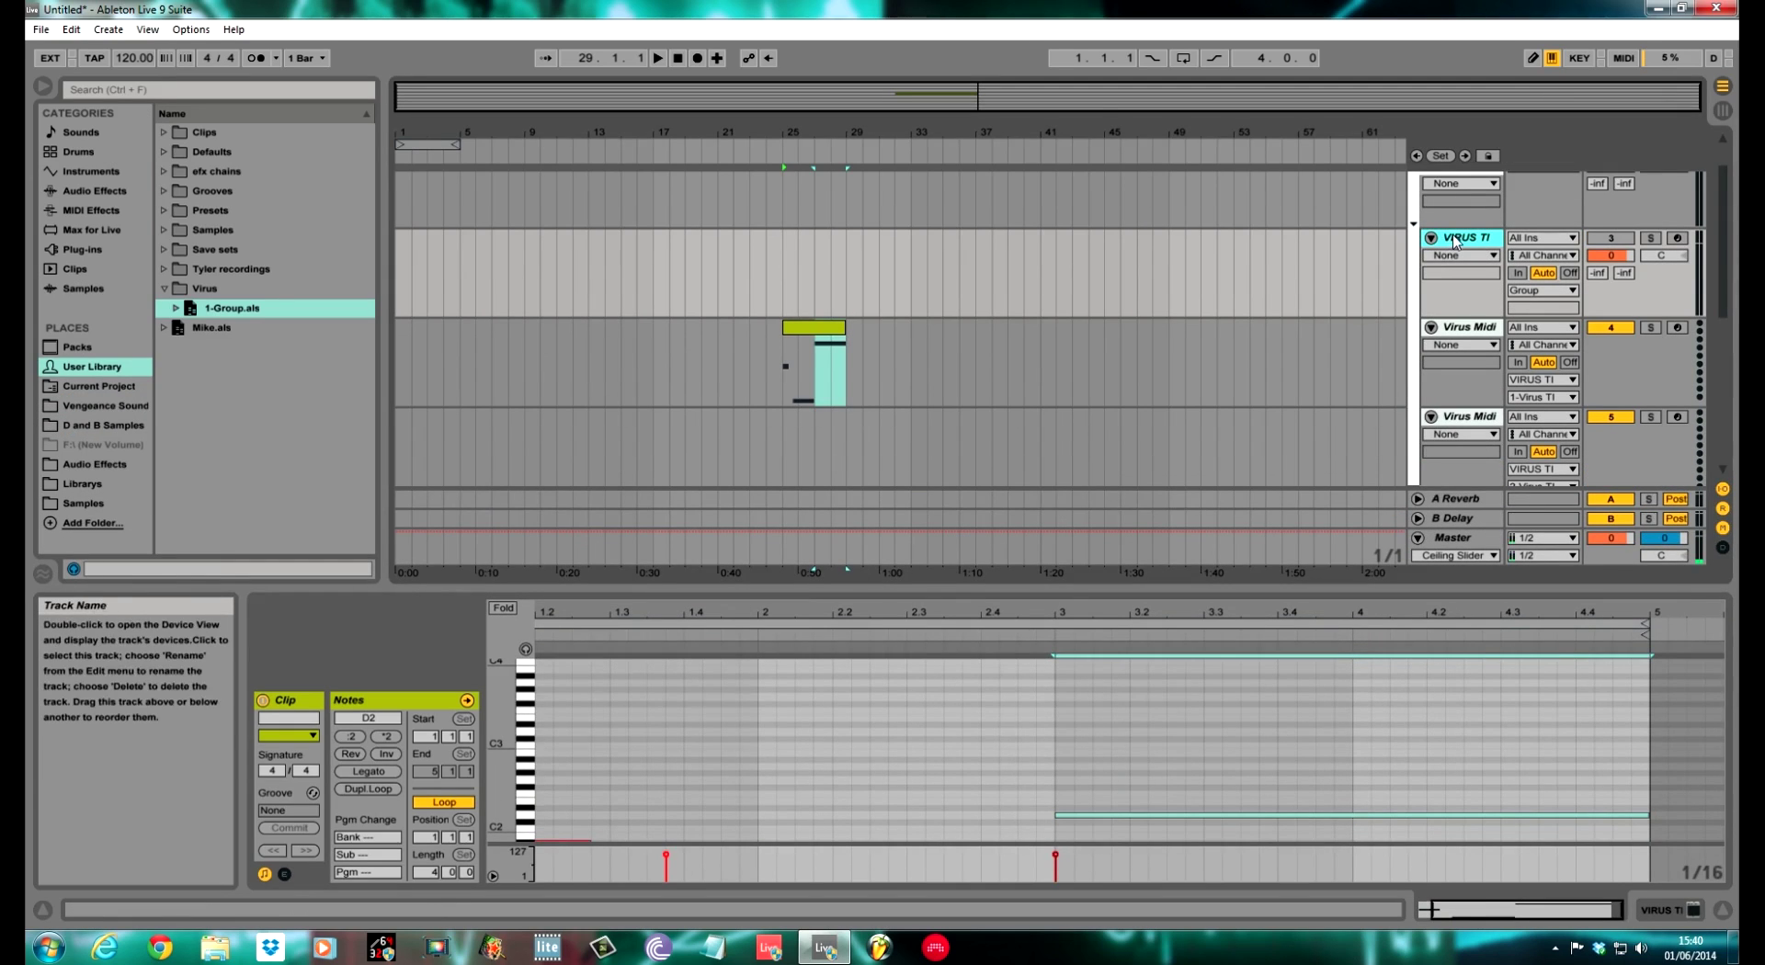
{"action": "double_click", "coordinate": [1476, 239]}
- Open the Virus TI plug-in editor and get past its welcome page to Easy Edit
{"action": "left_click", "coordinate": [306, 699]}
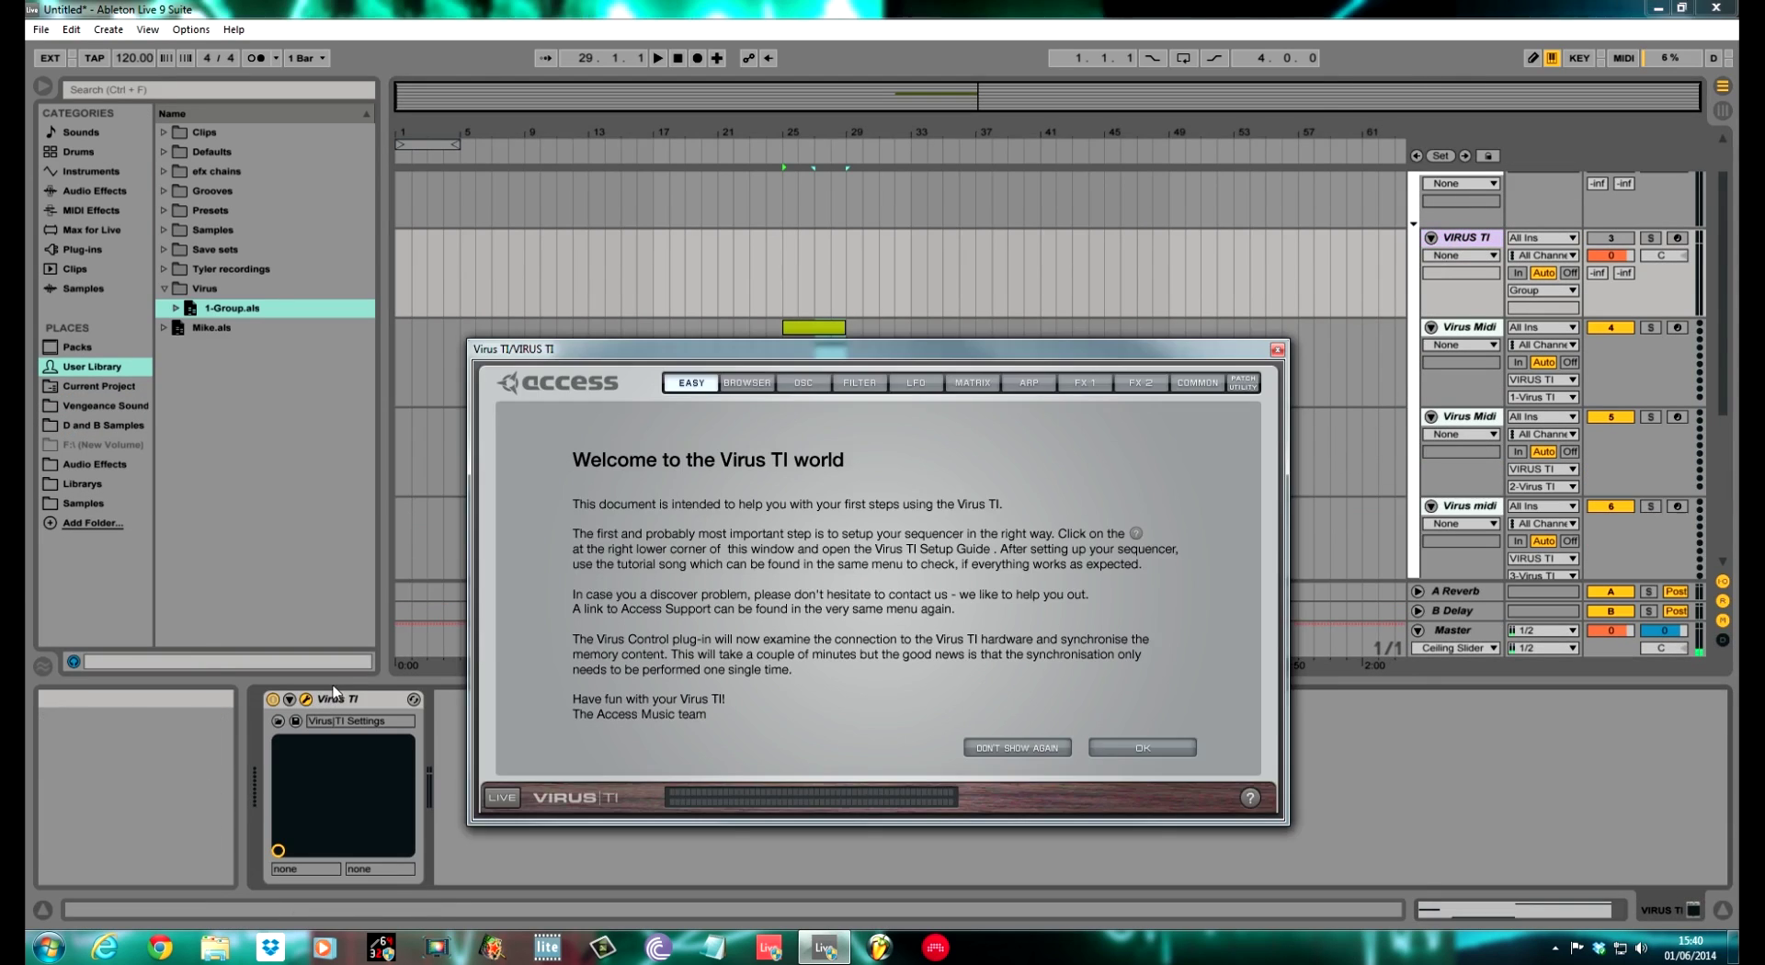
{"action": "left_click", "coordinate": [1105, 744]}
{"action": "left_click", "coordinate": [1105, 745]}
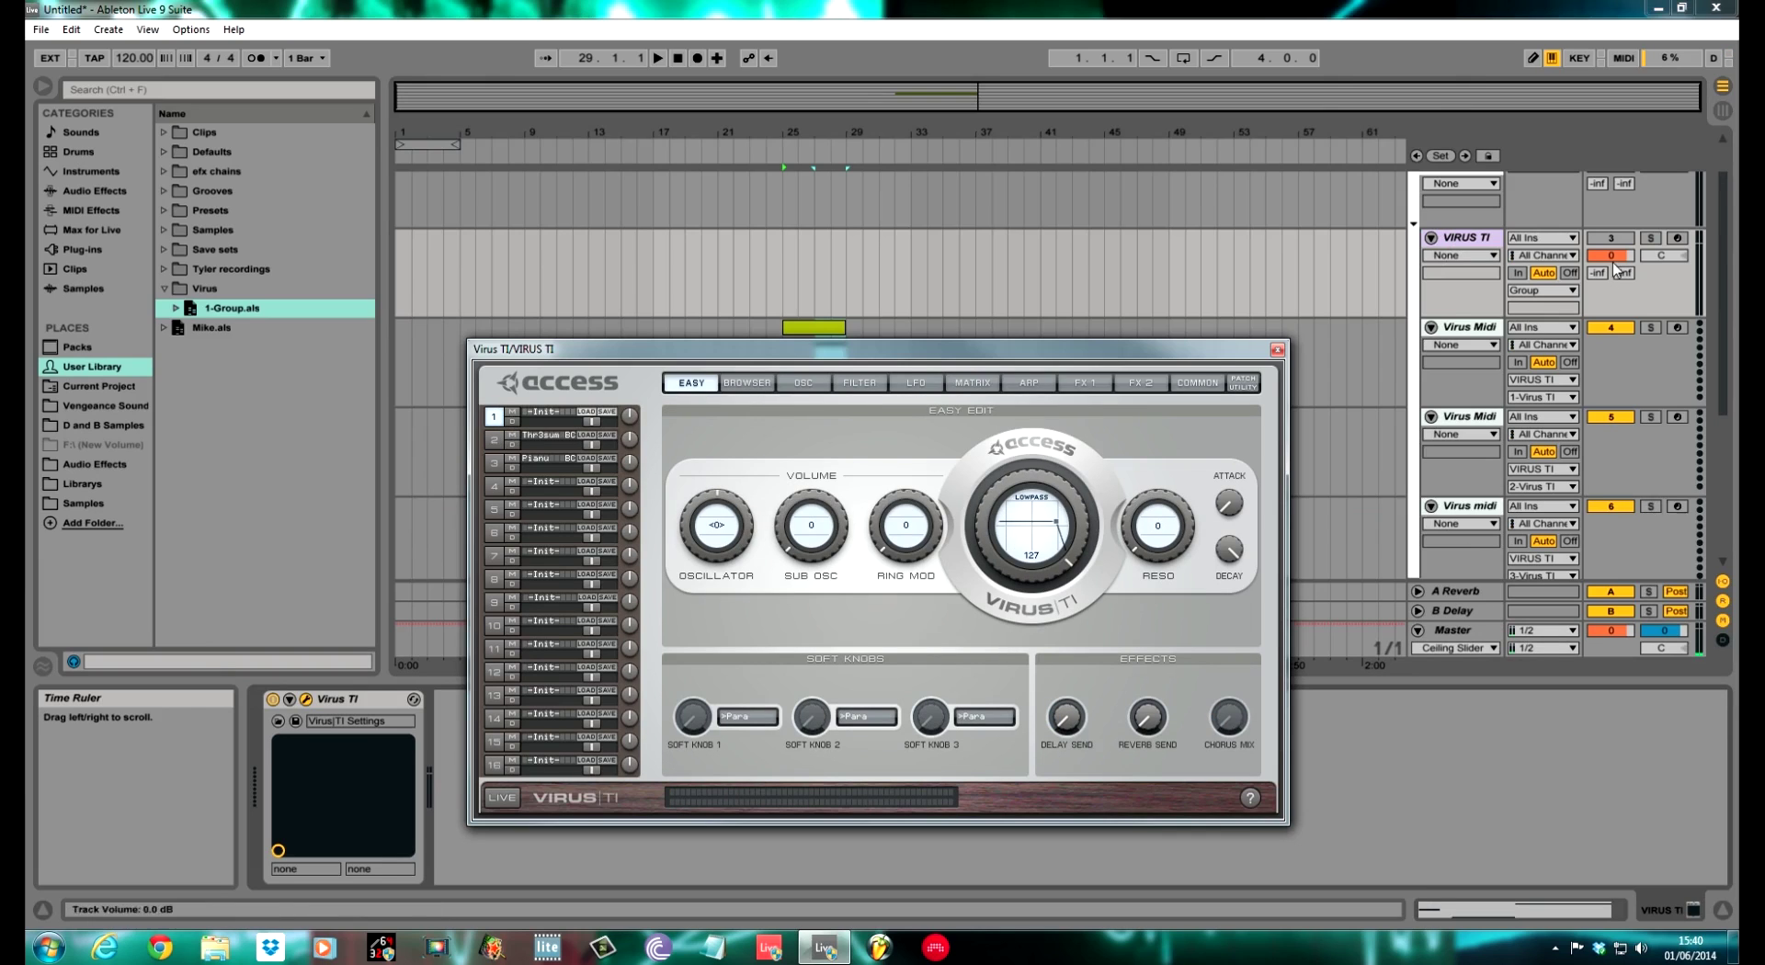
- Move the plug-in window aside and make Audio Ti 1 the record-armed track
{"action": "left_click", "coordinate": [1677, 327]}
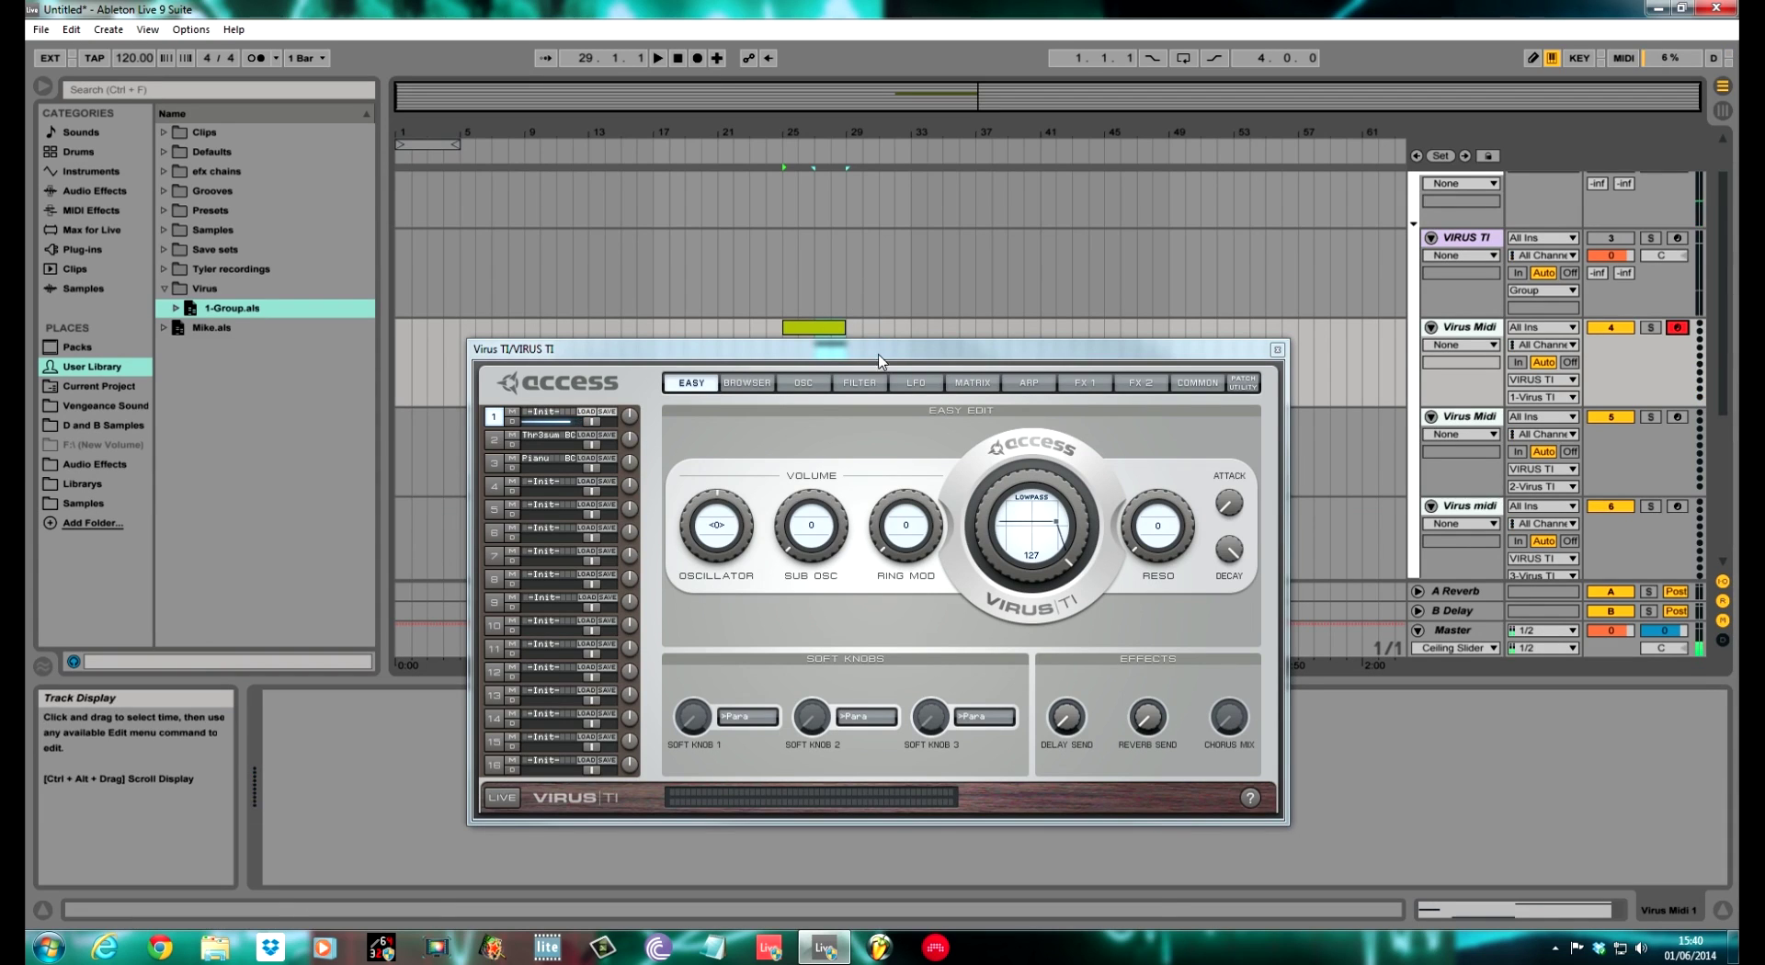
{"action": "left_click_drag", "start_coordinate": [903, 342], "coordinate": [461, 540]}
{"action": "left_click_drag", "start_coordinate": [731, 548], "coordinate": [443, 613]}
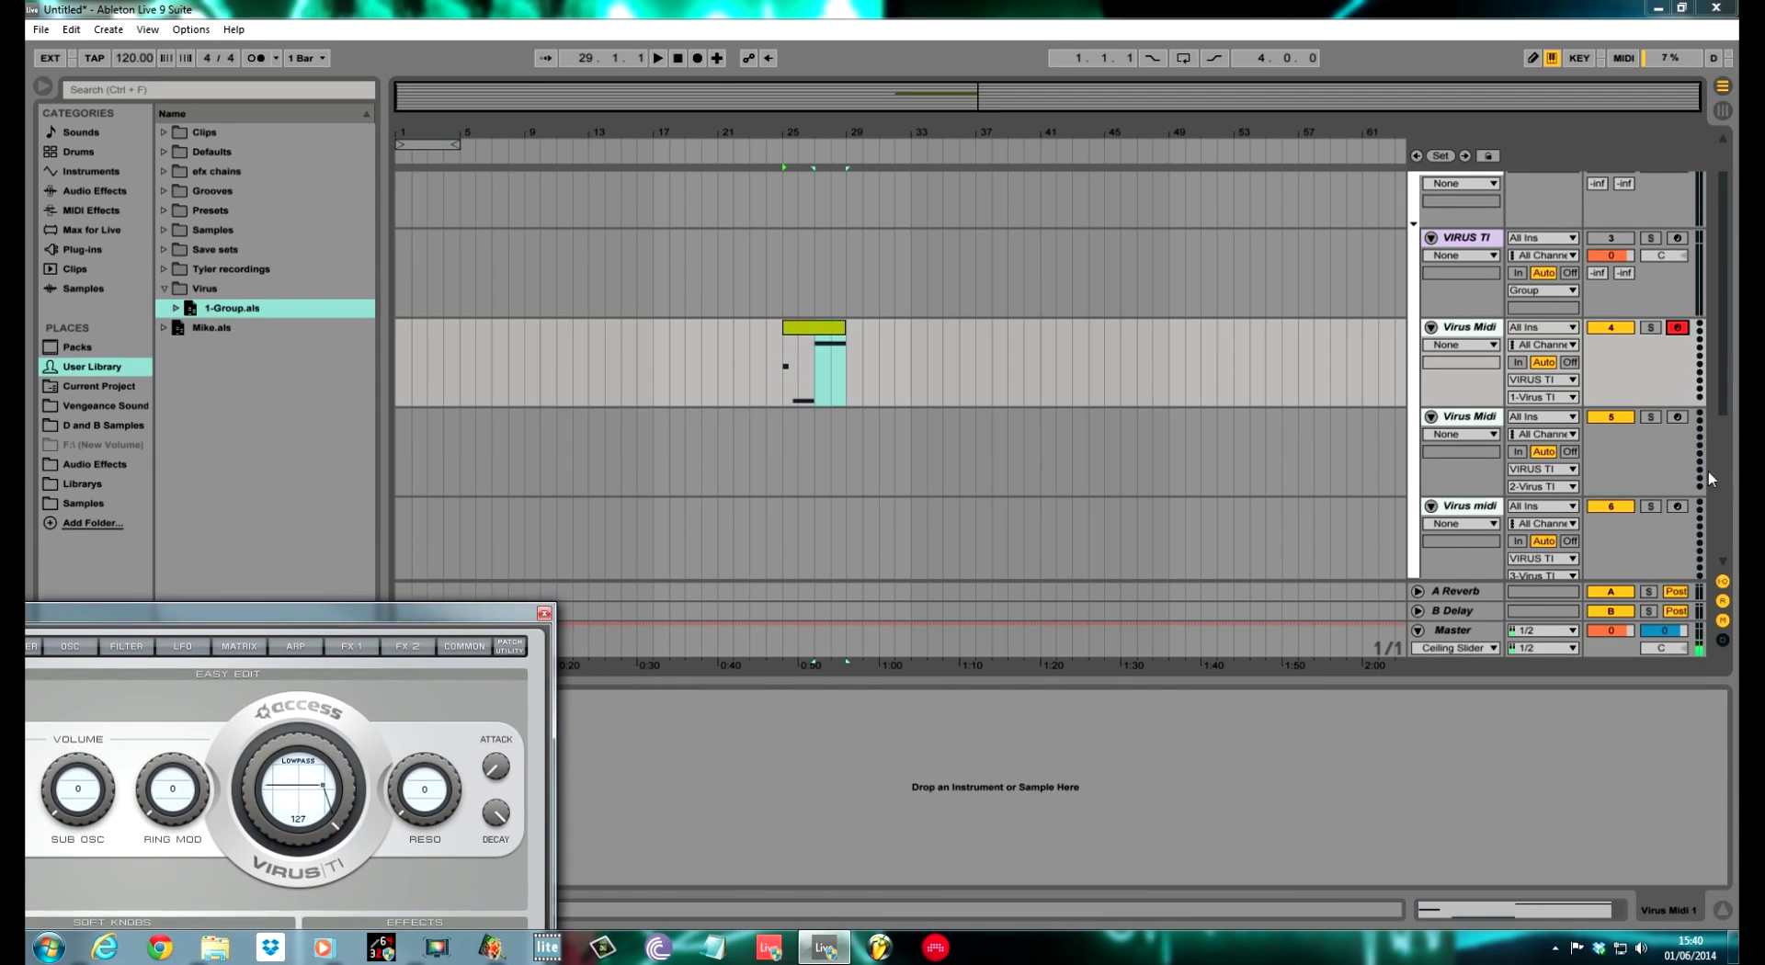
{"action": "scroll", "coordinate": [1708, 490], "scroll_direction": "down", "scroll_amount": 5}
{"action": "scroll", "coordinate": [1707, 473], "scroll_direction": "up", "scroll_amount": 2}
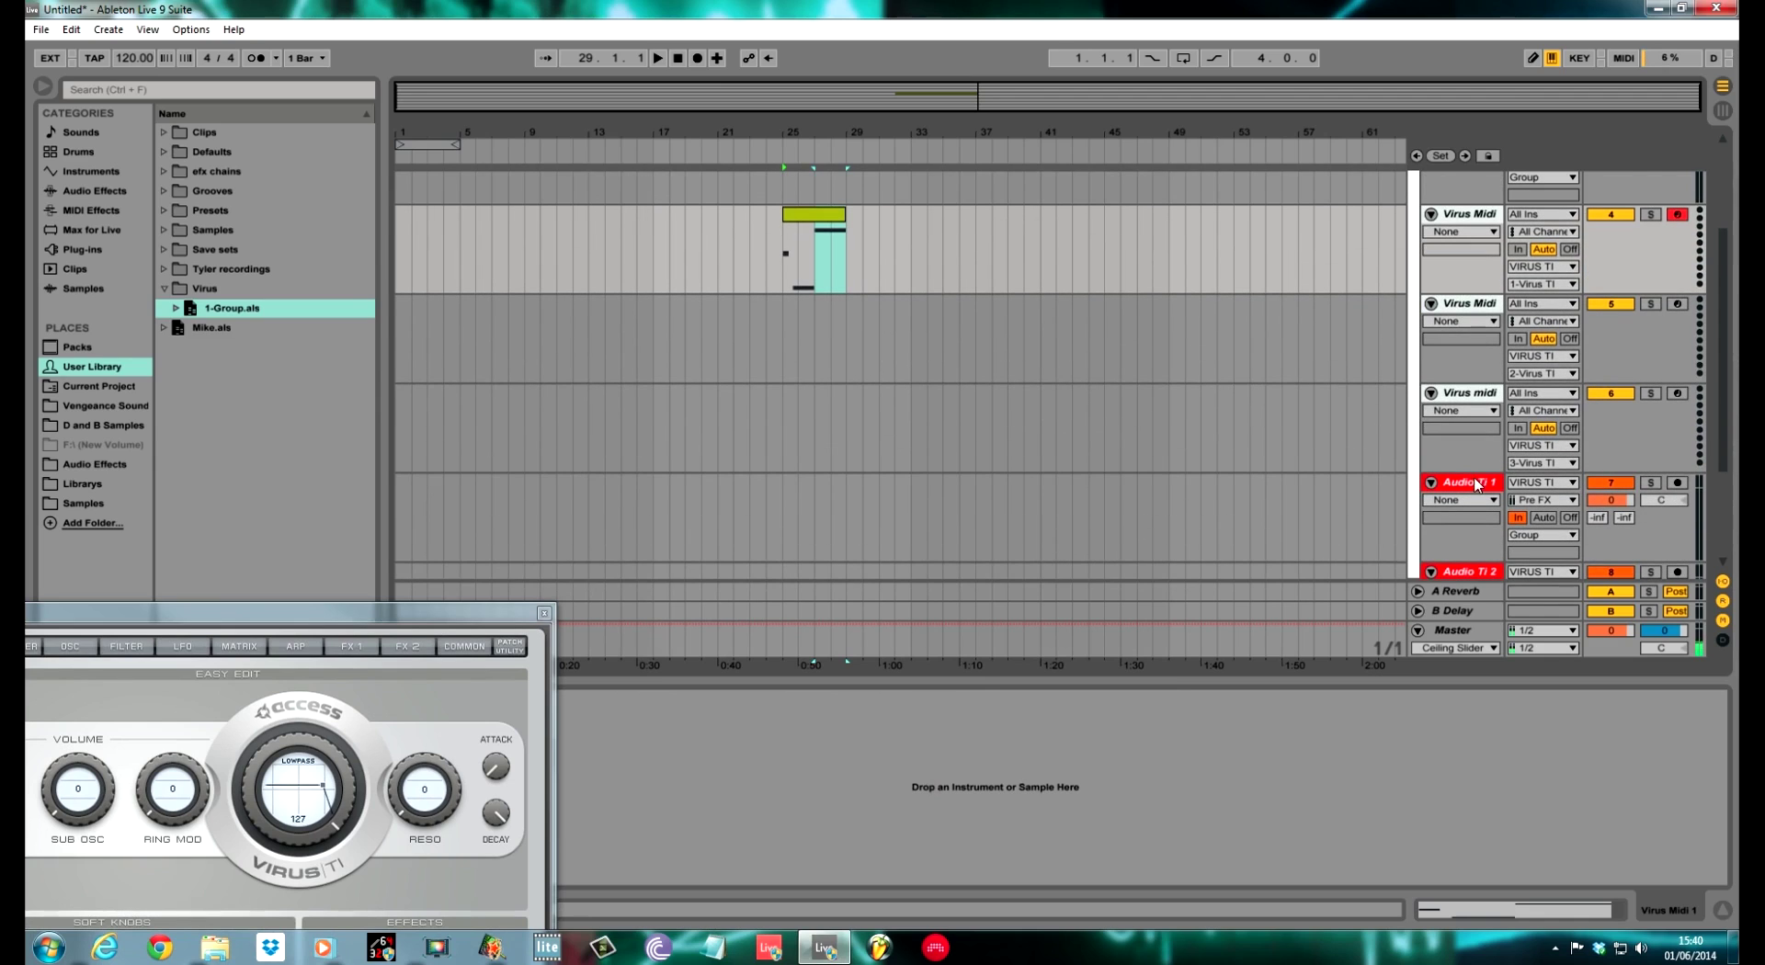
{"action": "left_click", "coordinate": [1679, 484]}
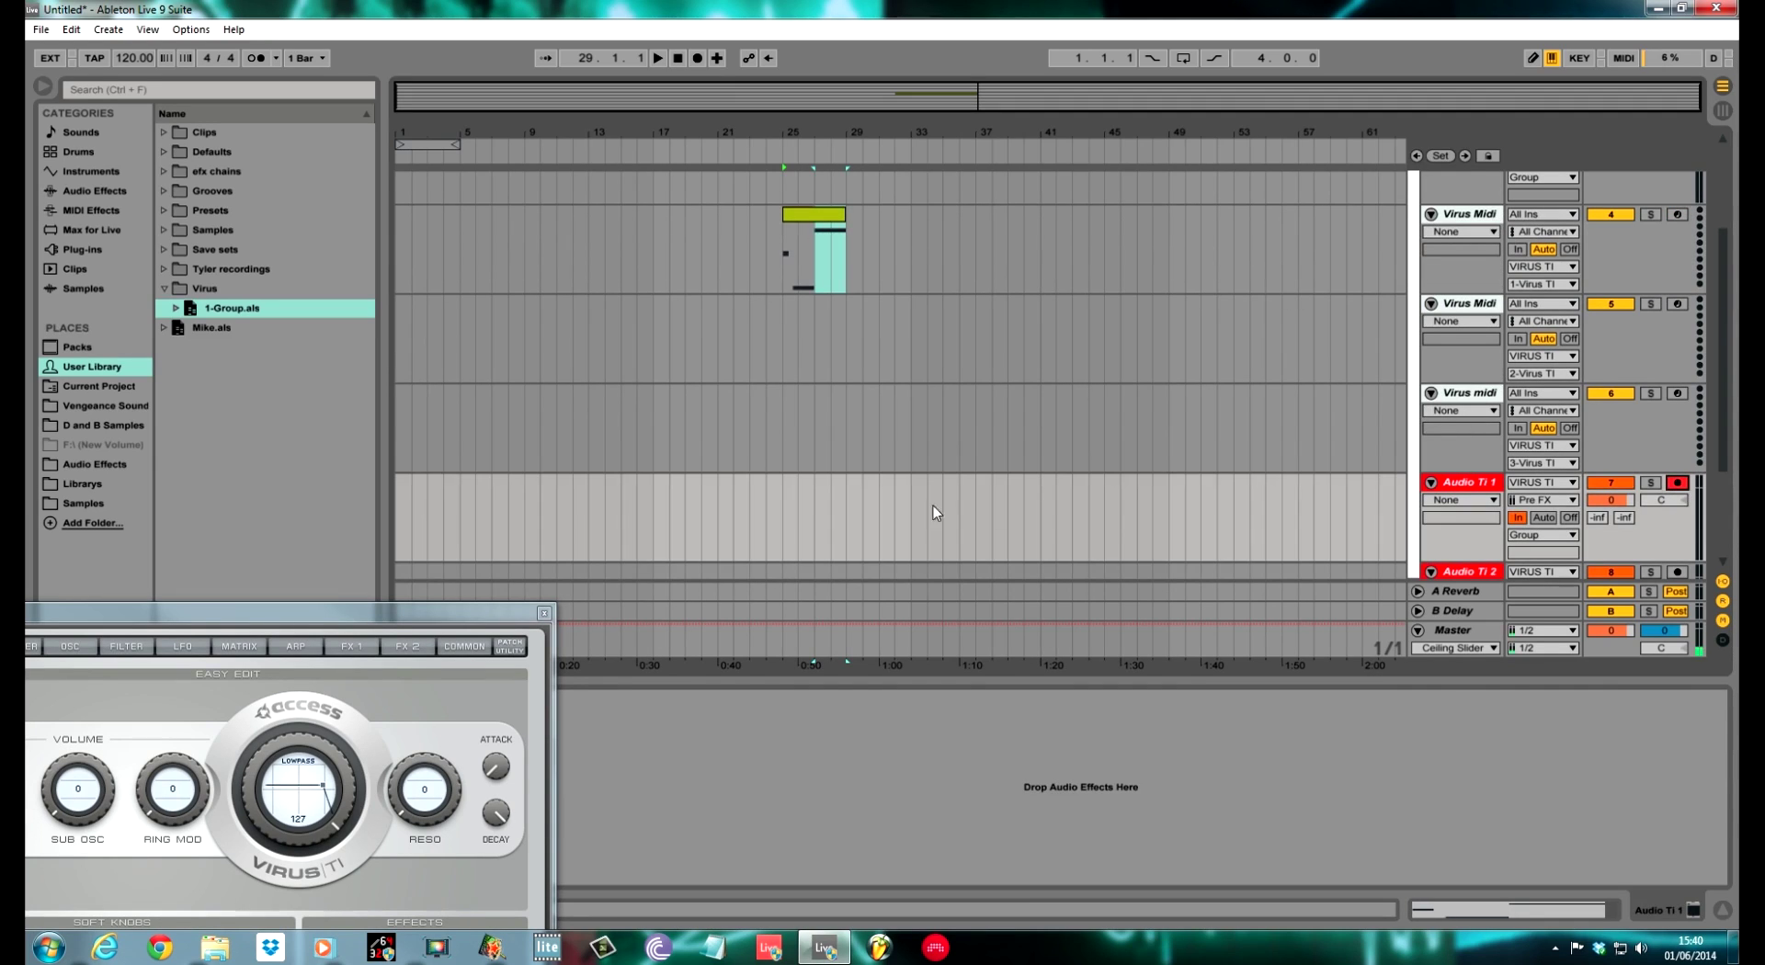
- Record the Virus part from bar 25 into a new 1 Audio Ti 1 clip spanning bars 25–29
{"action": "left_click", "coordinate": [782, 524]}
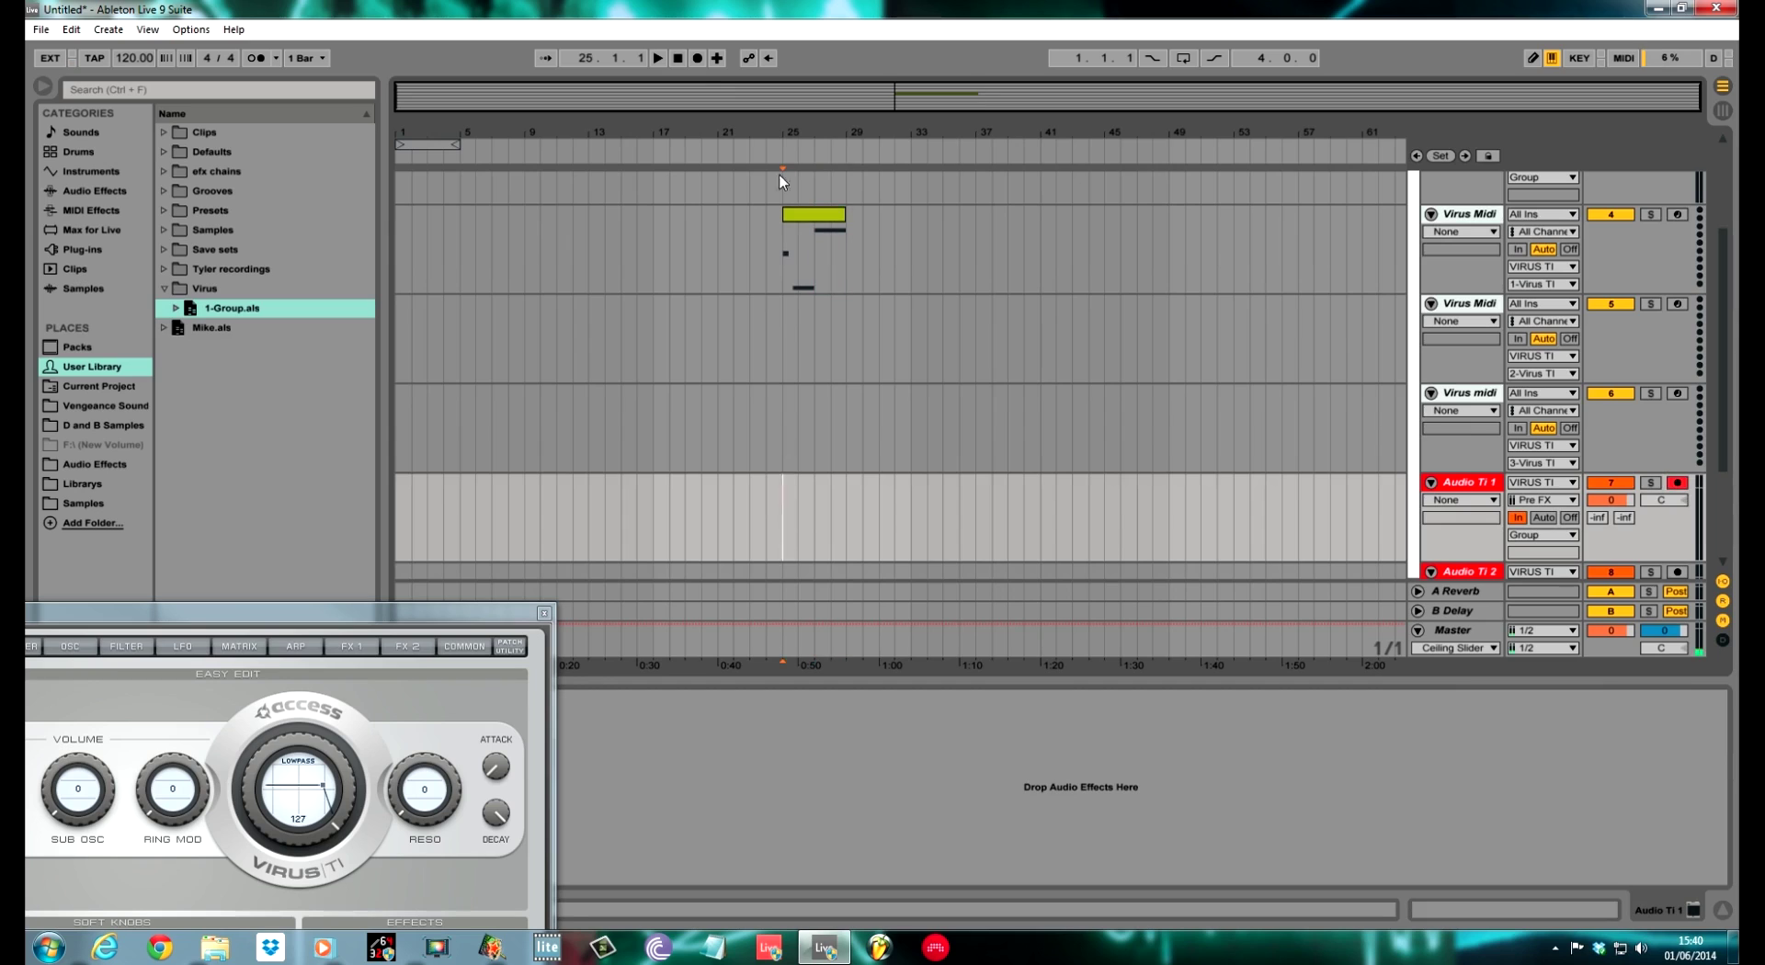
{"action": "left_click", "coordinate": [698, 58]}
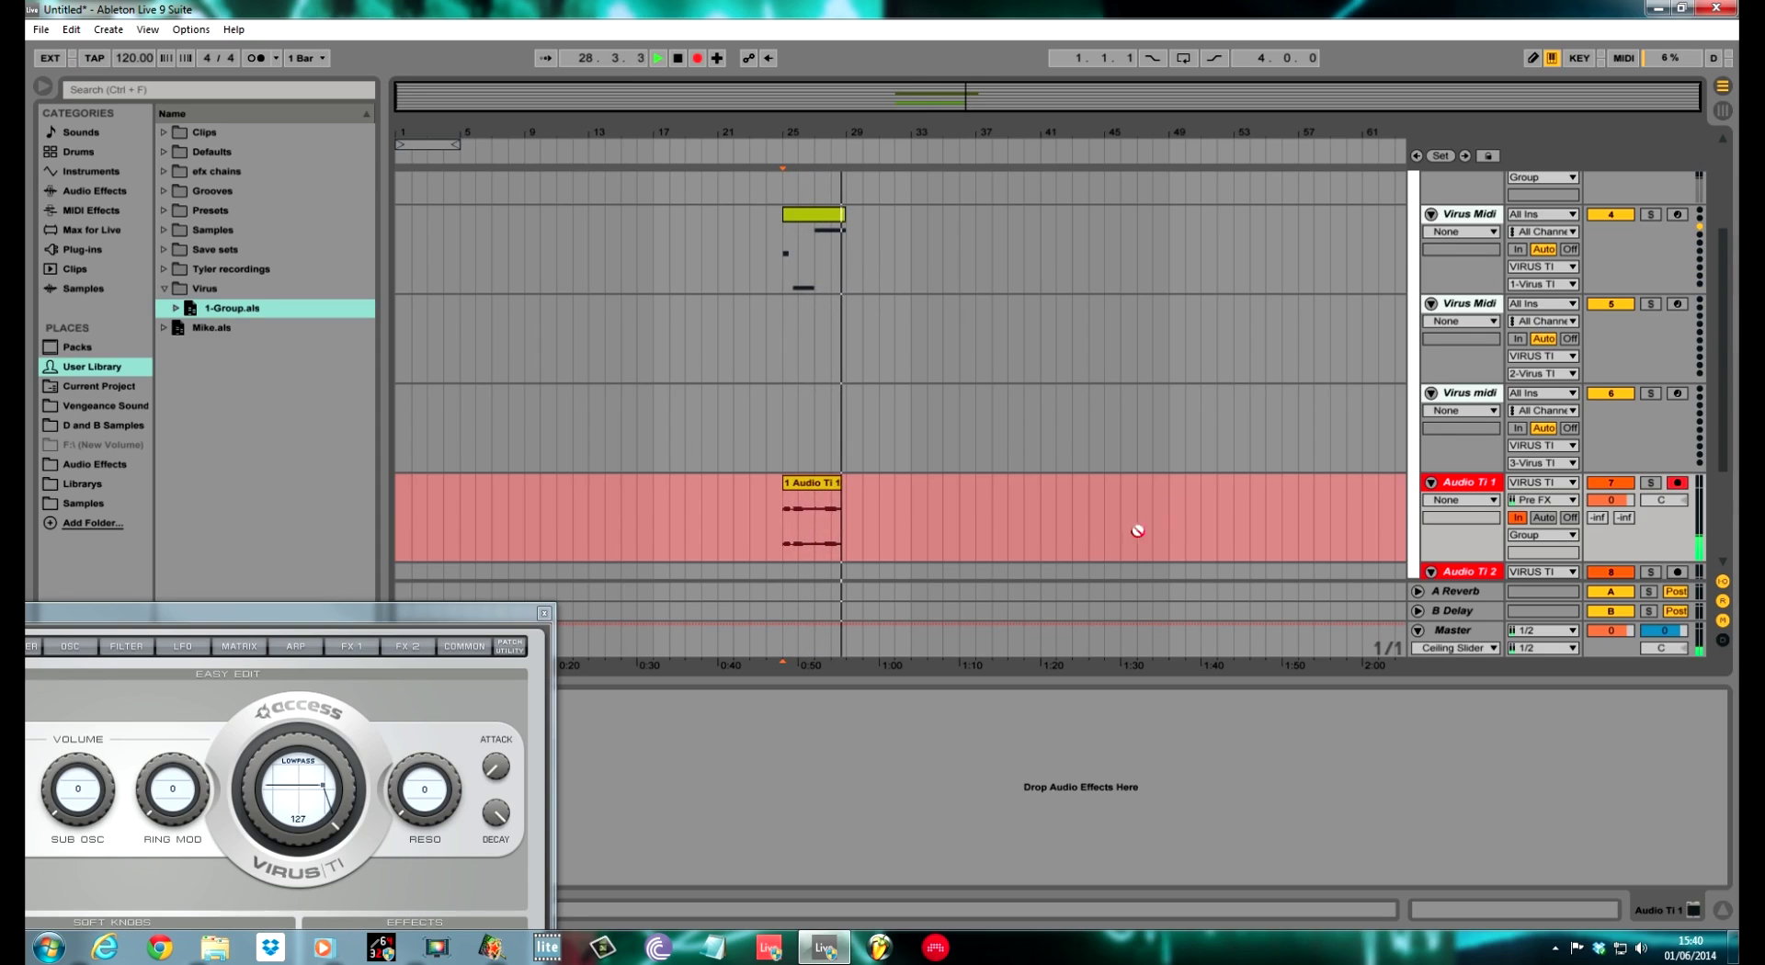
{"action": "key", "text": "space"}
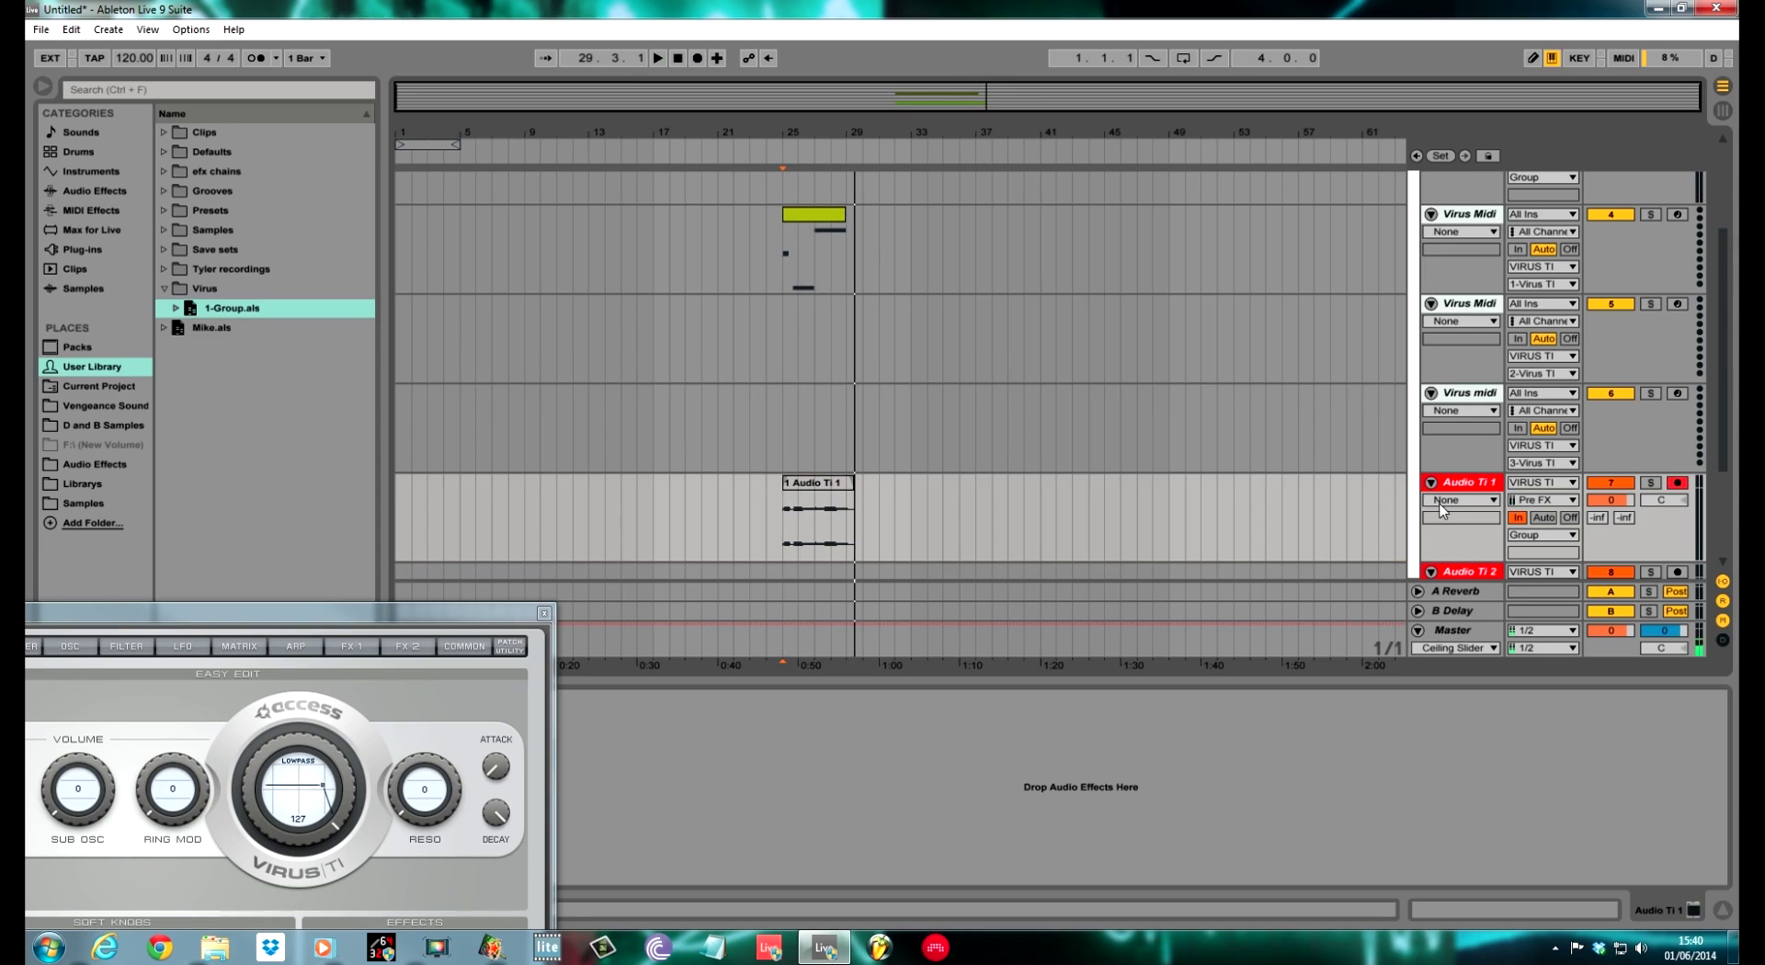
{"action": "left_click_drag", "start_coordinate": [1724, 380], "coordinate": [1735, 483]}
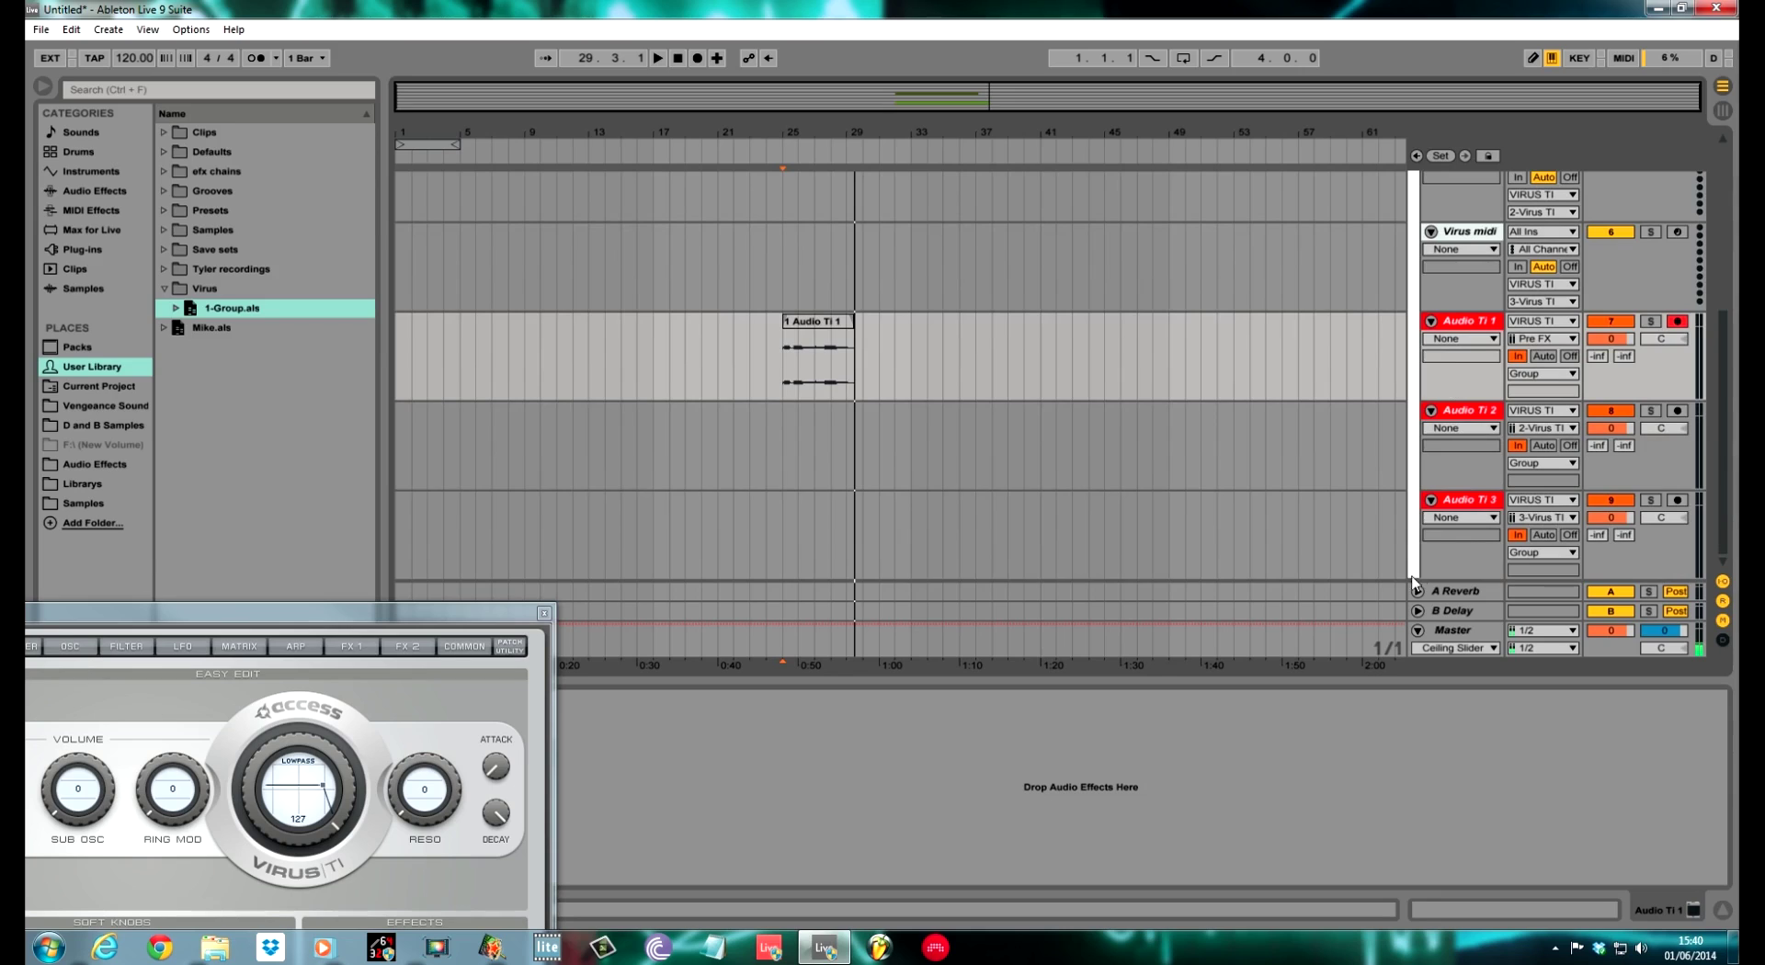
- Insert a new 10 Audio track with Ctrl+T and move it below the folded 2 Group
{"action": "left_click", "coordinate": [1458, 558]}
{"action": "key", "text": "ctrl+t"}
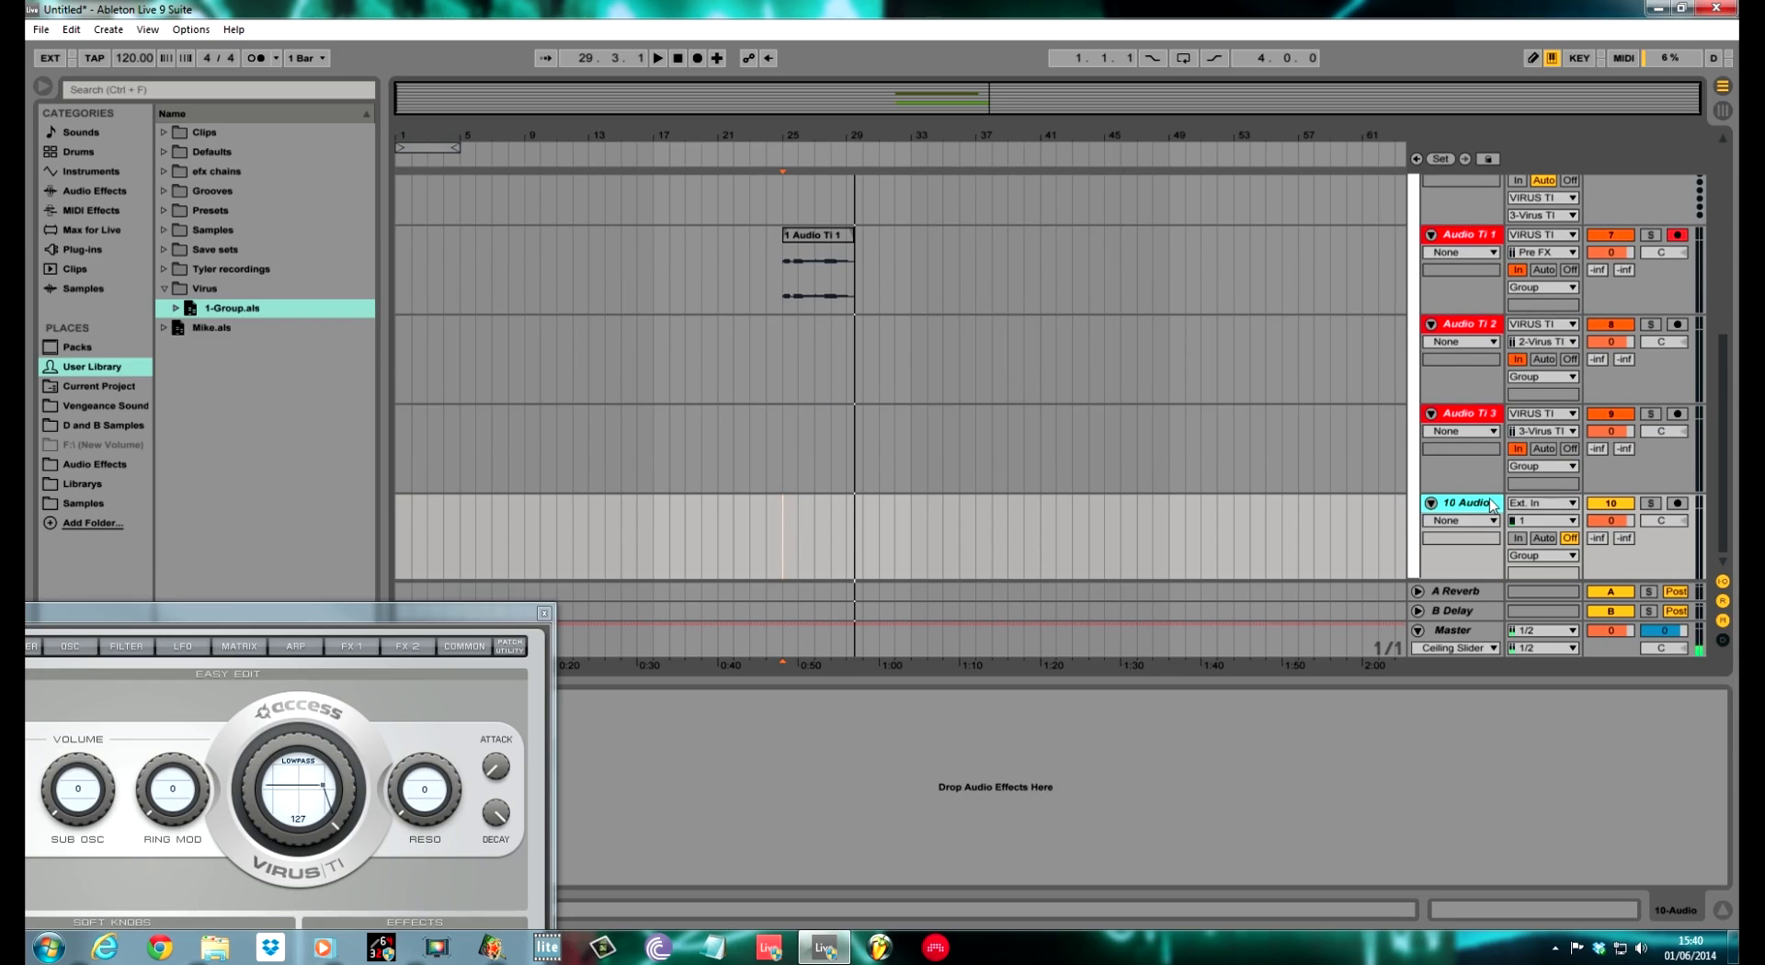
{"action": "key", "text": "ctrl+z"}
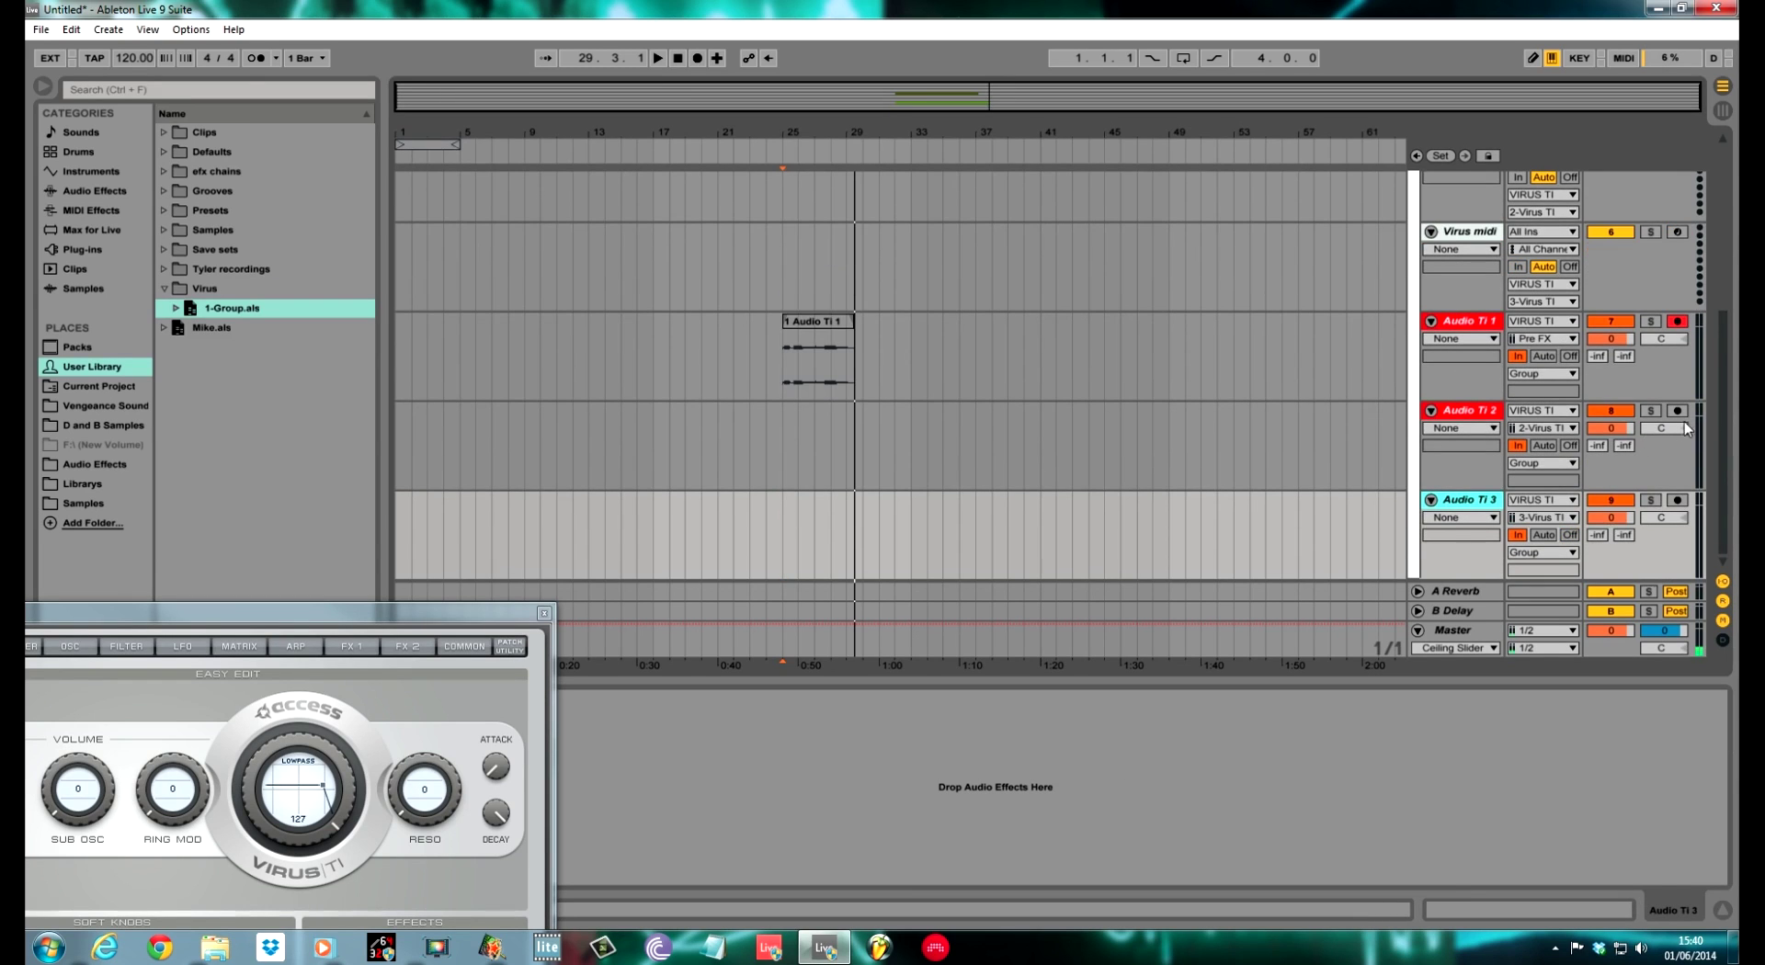
{"action": "left_click_drag", "start_coordinate": [1724, 422], "coordinate": [1721, 213]}
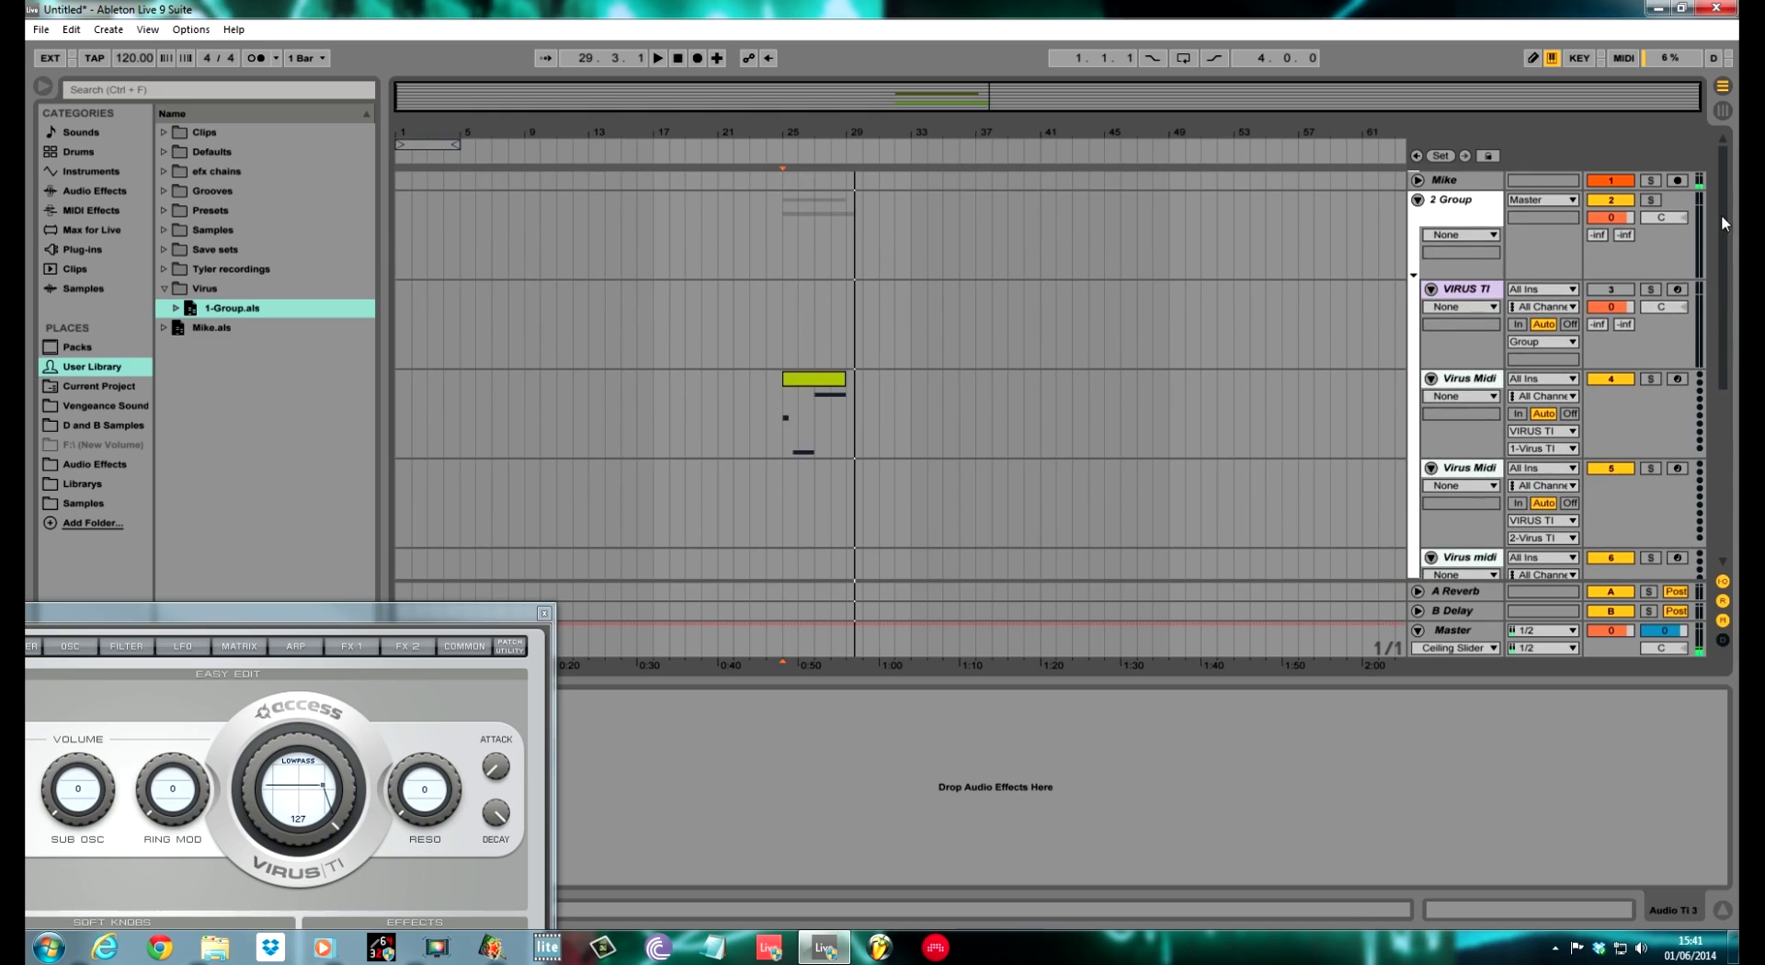
{"action": "left_click", "coordinate": [1418, 201]}
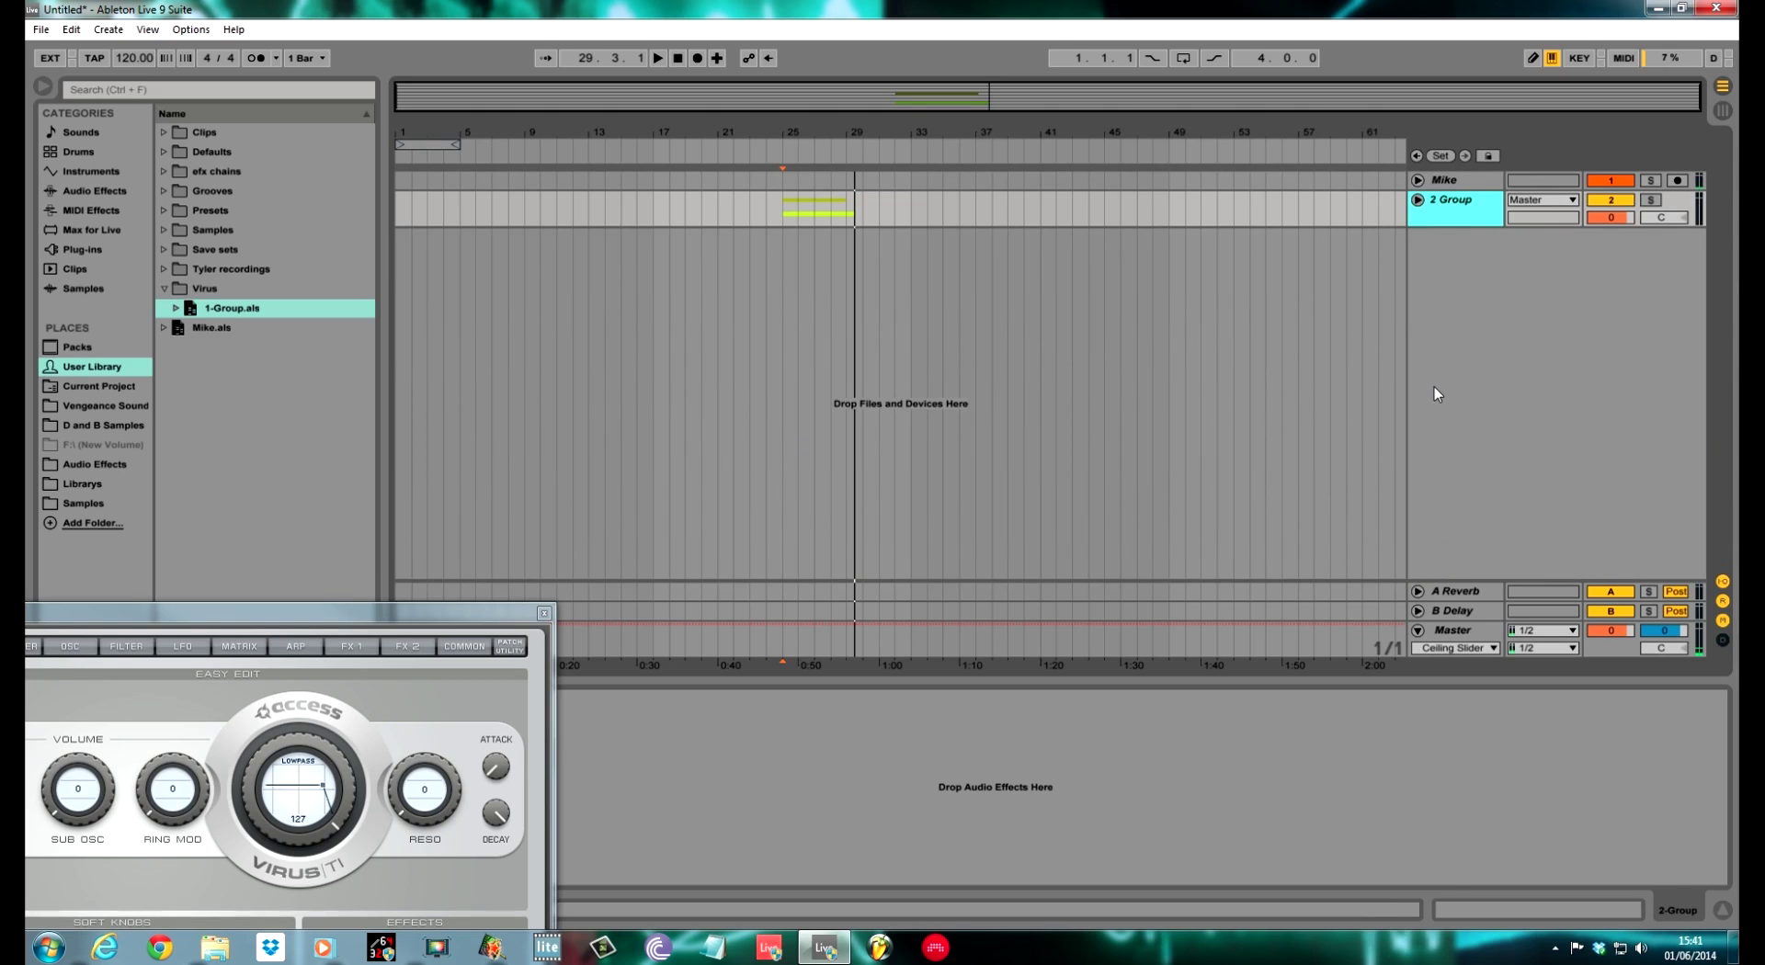
{"action": "key", "text": "ctrl+t"}
{"action": "left_click_drag", "start_coordinate": [1471, 213], "coordinate": [1363, 364]}
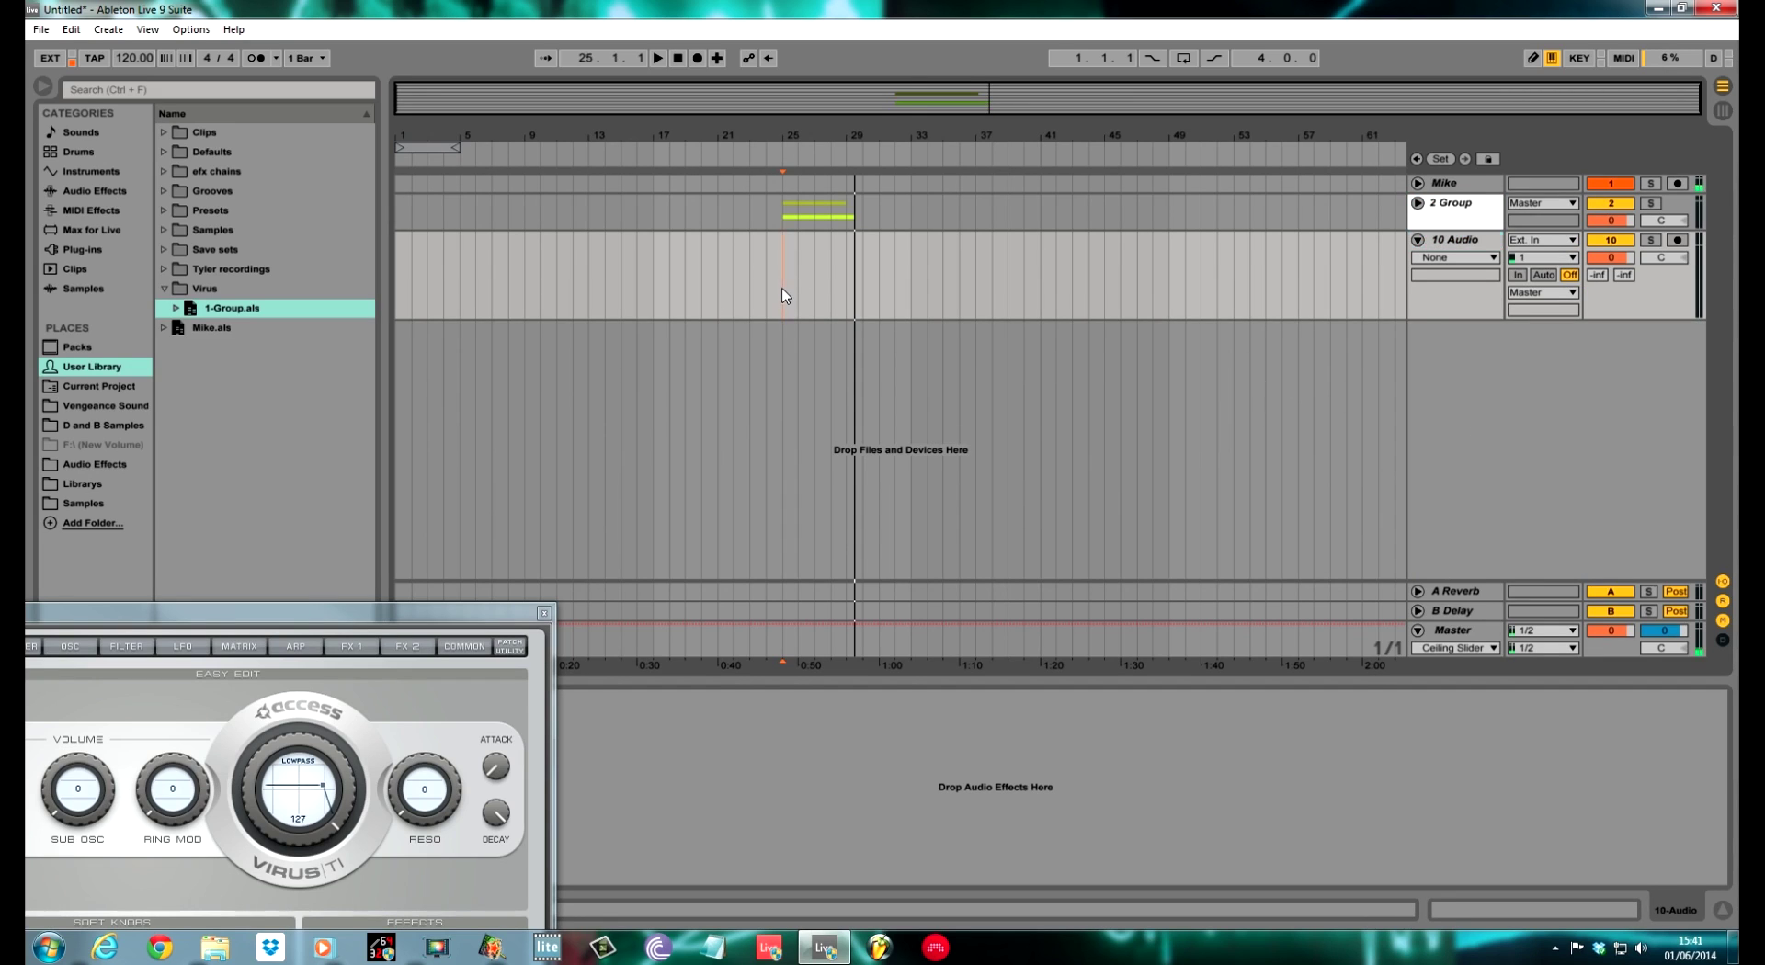
- Copy the 1 Audio Ti 1 clip onto 10 Audio, play it from bar 24, then delete the copy
{"action": "key", "text": "space"}
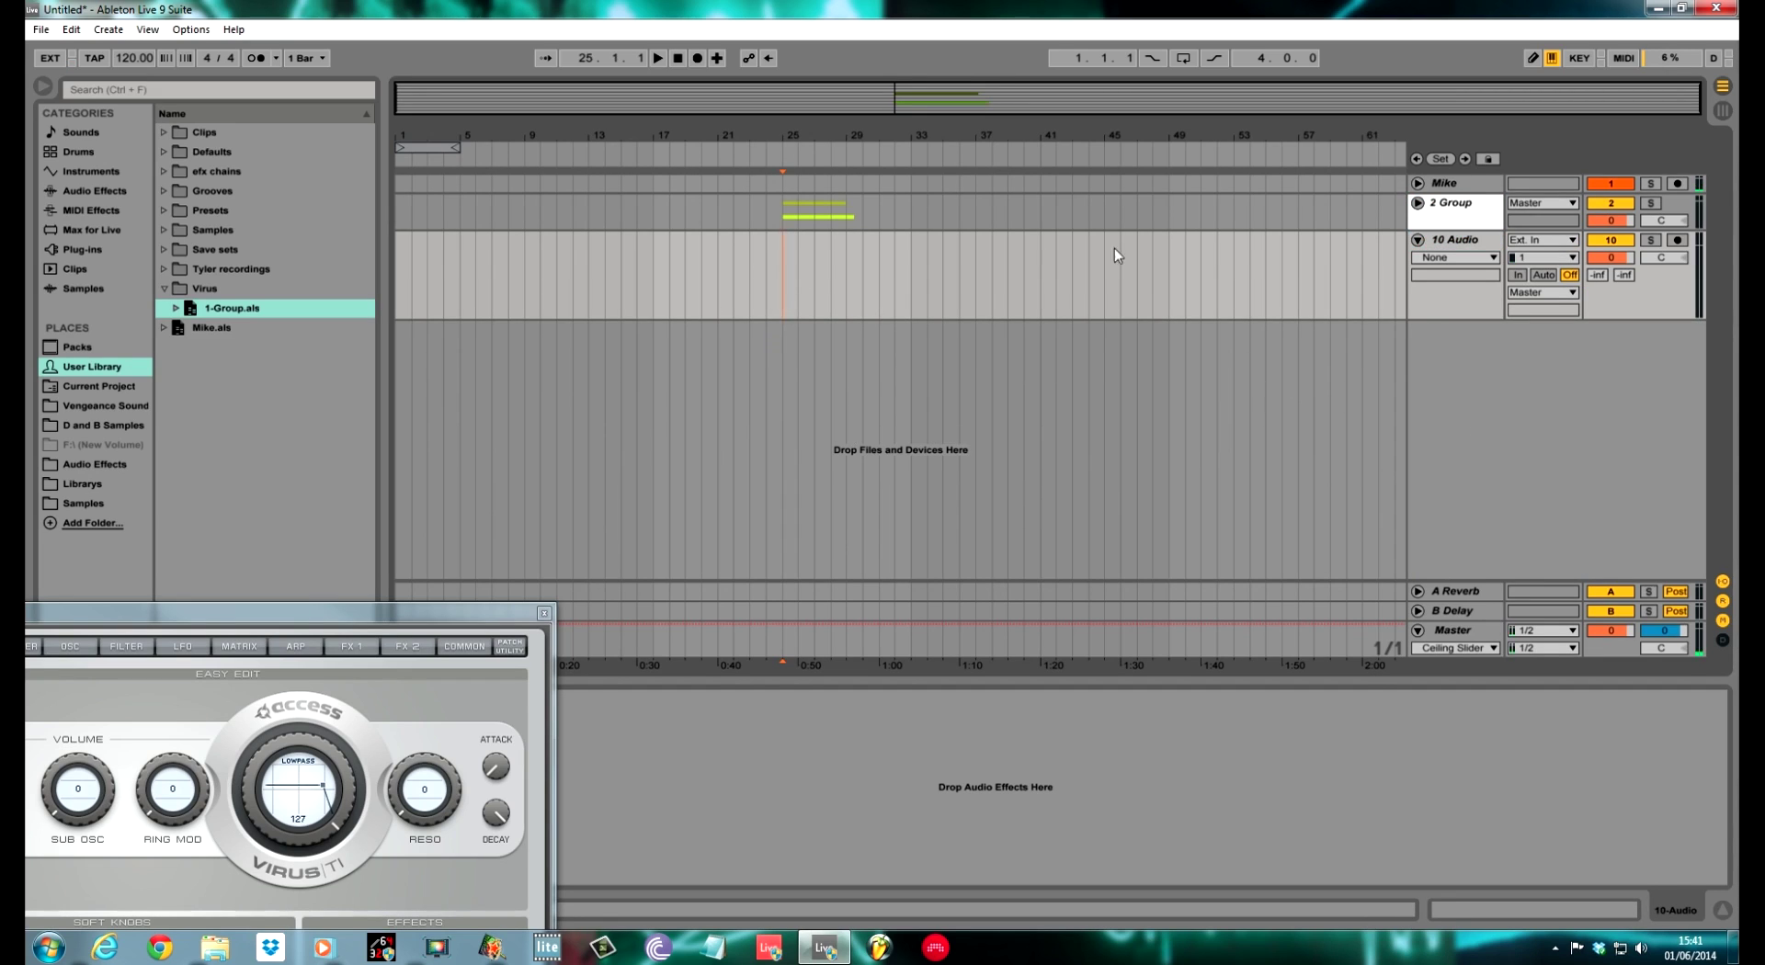
{"action": "left_click", "coordinate": [1425, 204]}
{"action": "left_click", "coordinate": [1419, 203]}
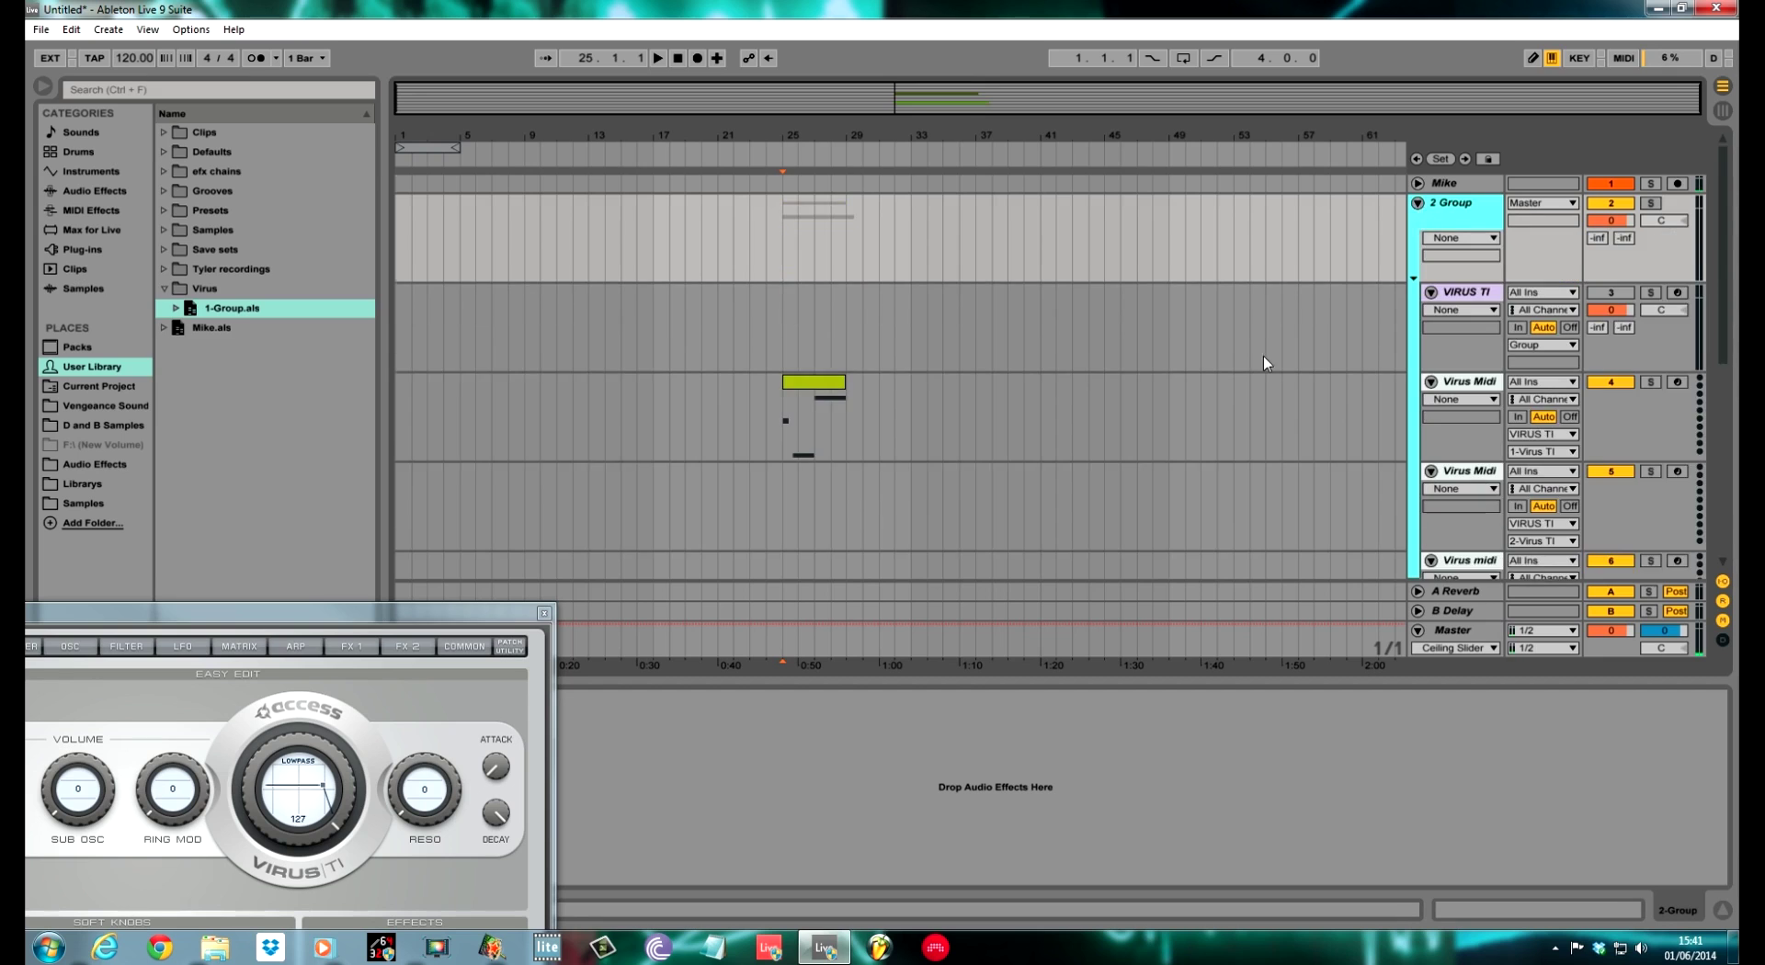
{"action": "scroll", "coordinate": [1263, 361], "scroll_direction": "down", "scroll_amount": 10}
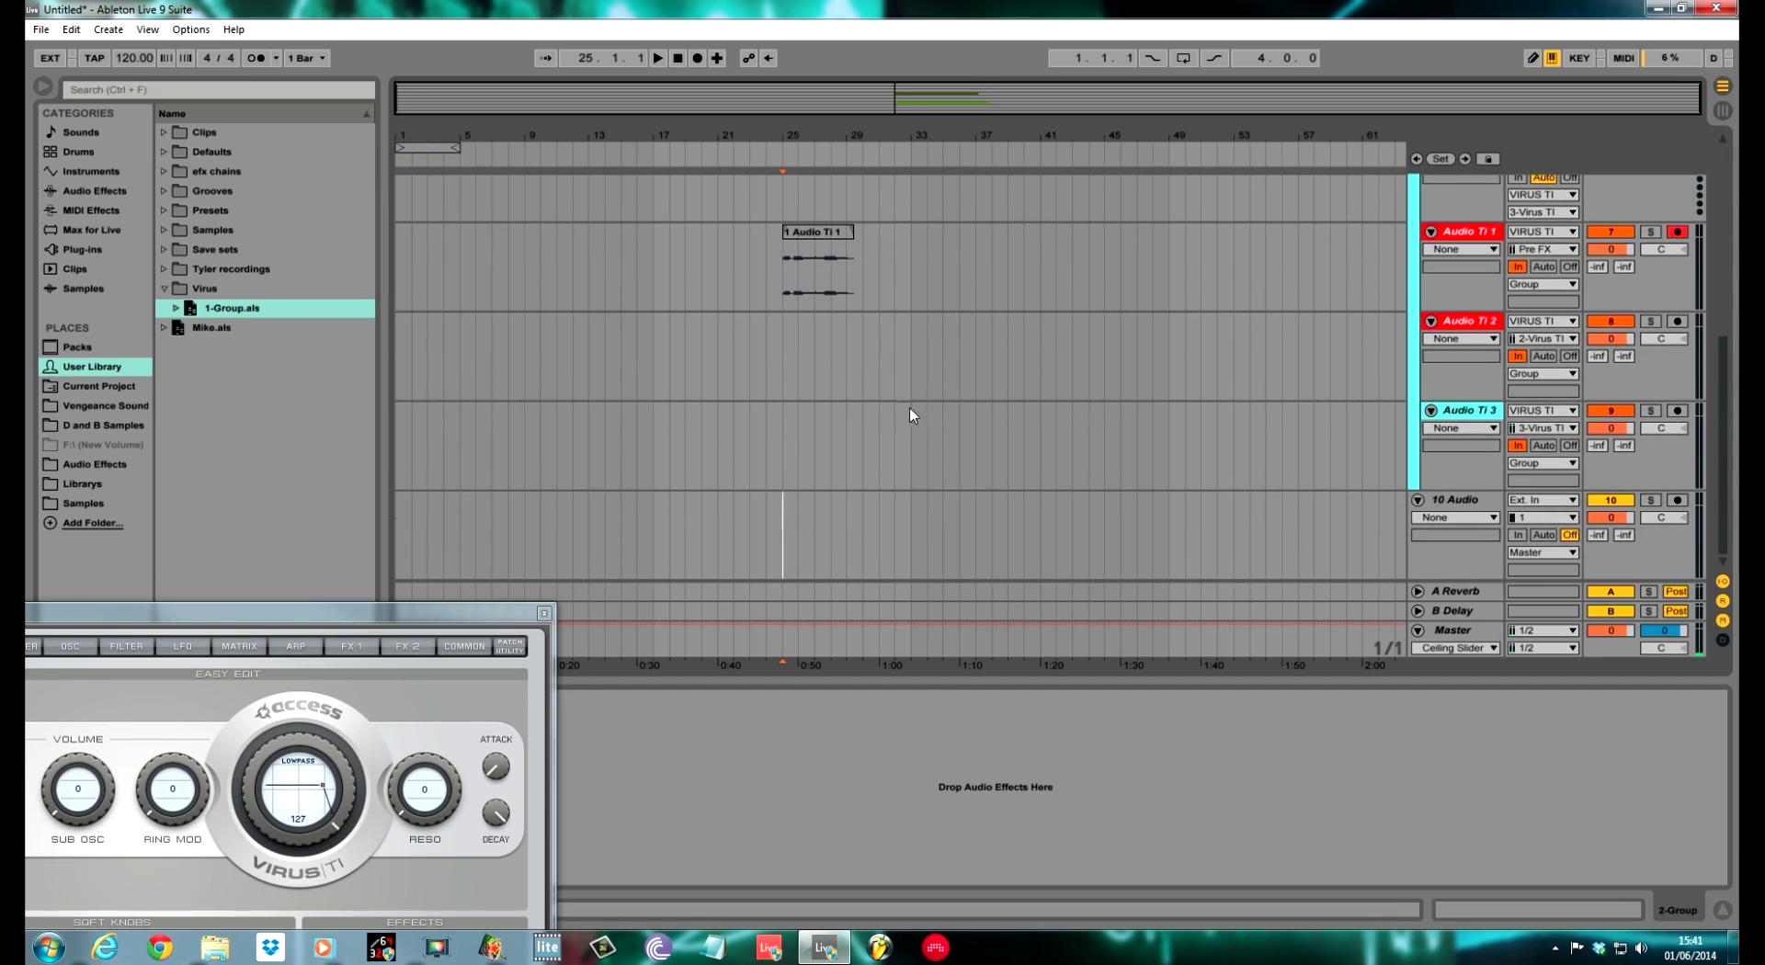
{"action": "left_click_drag", "start_coordinate": [824, 232], "coordinate": [809, 528]}
{"action": "key", "text": "space"}
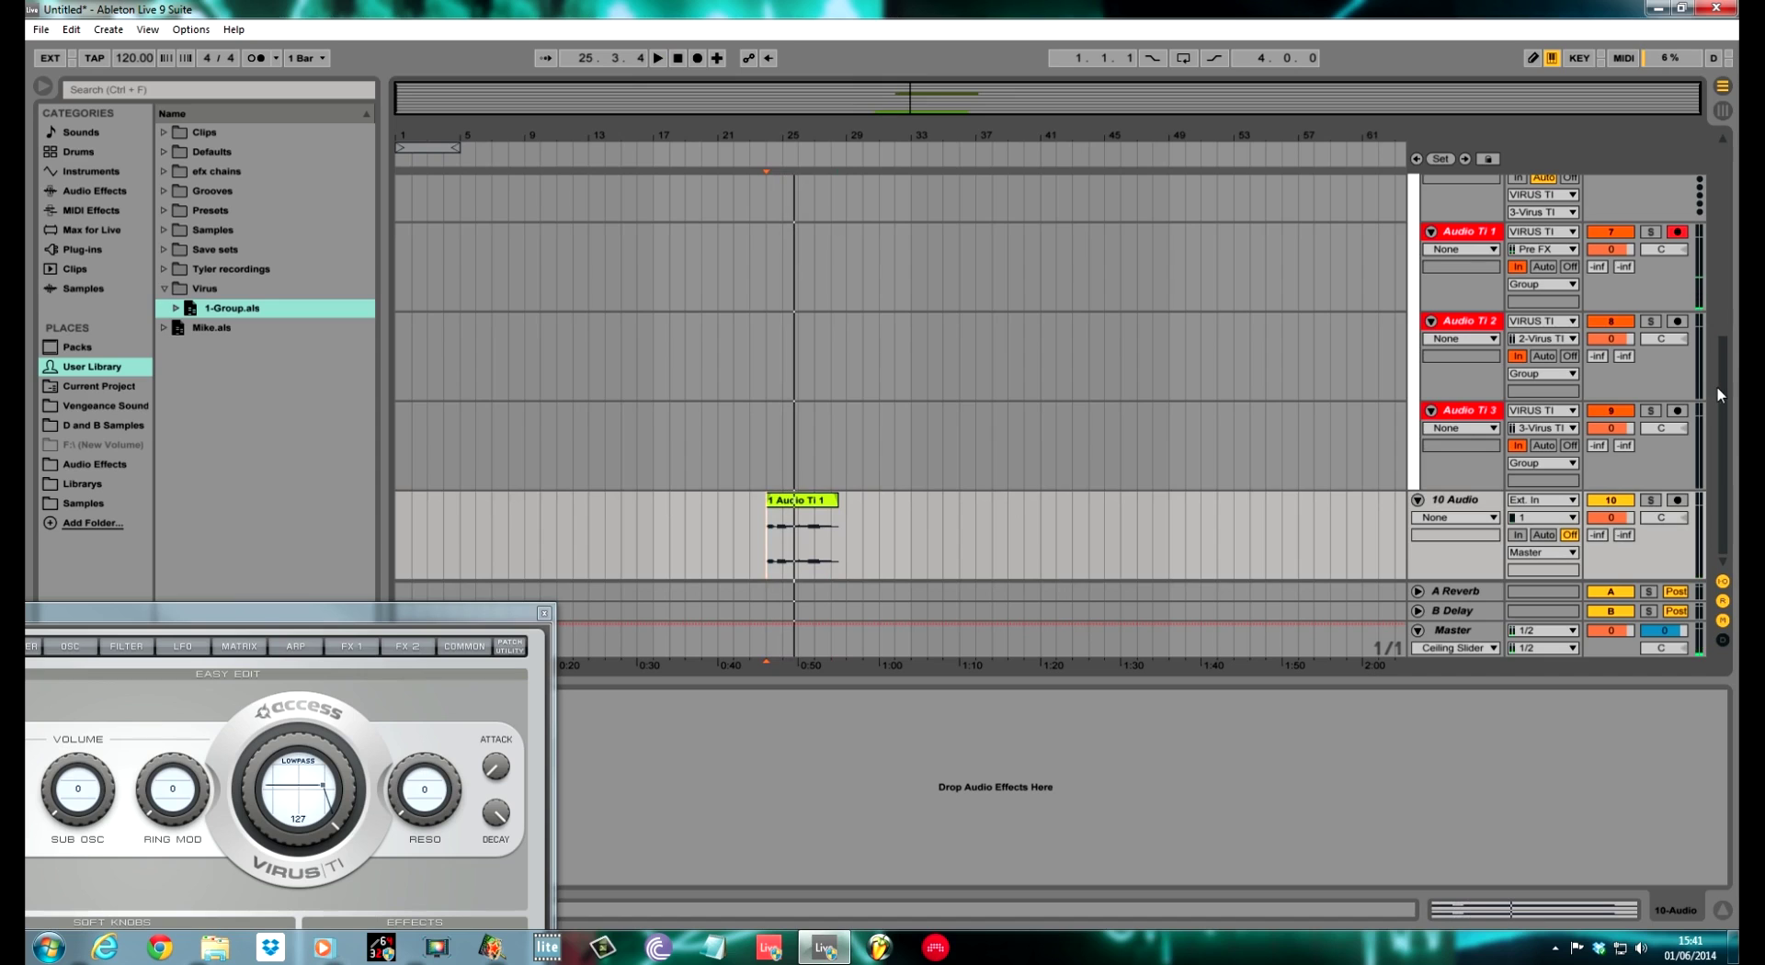
{"action": "left_click", "coordinate": [821, 509]}
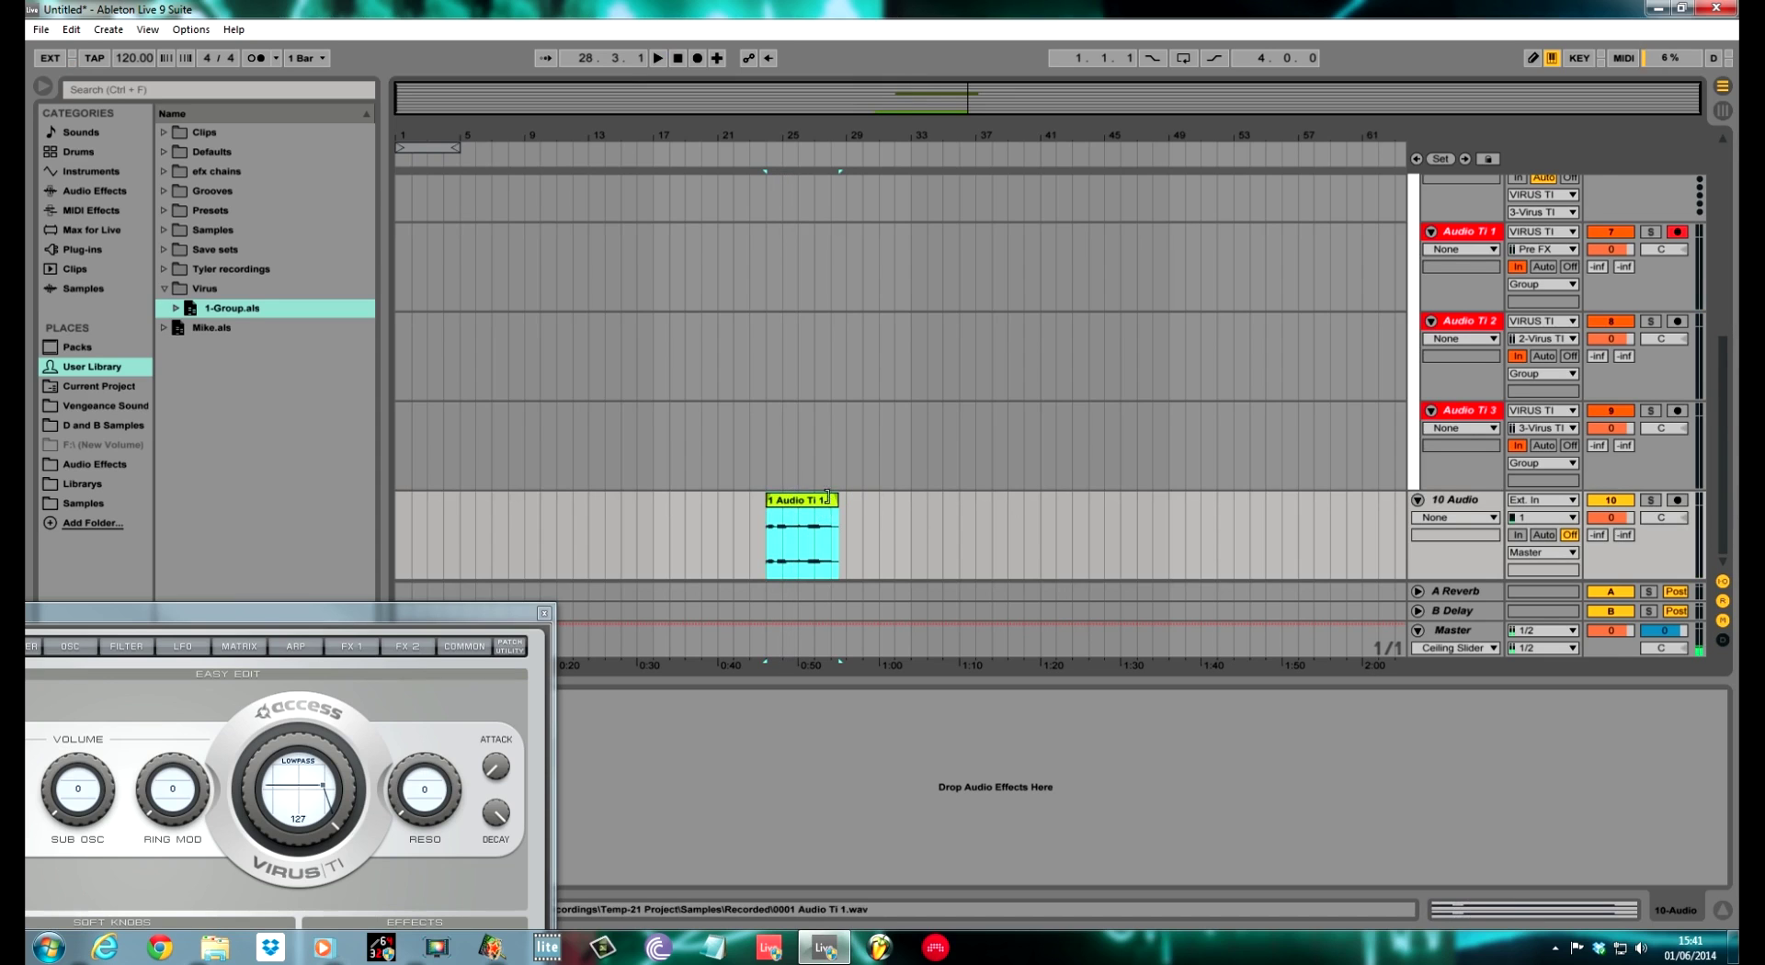
{"action": "key", "text": "Delete"}
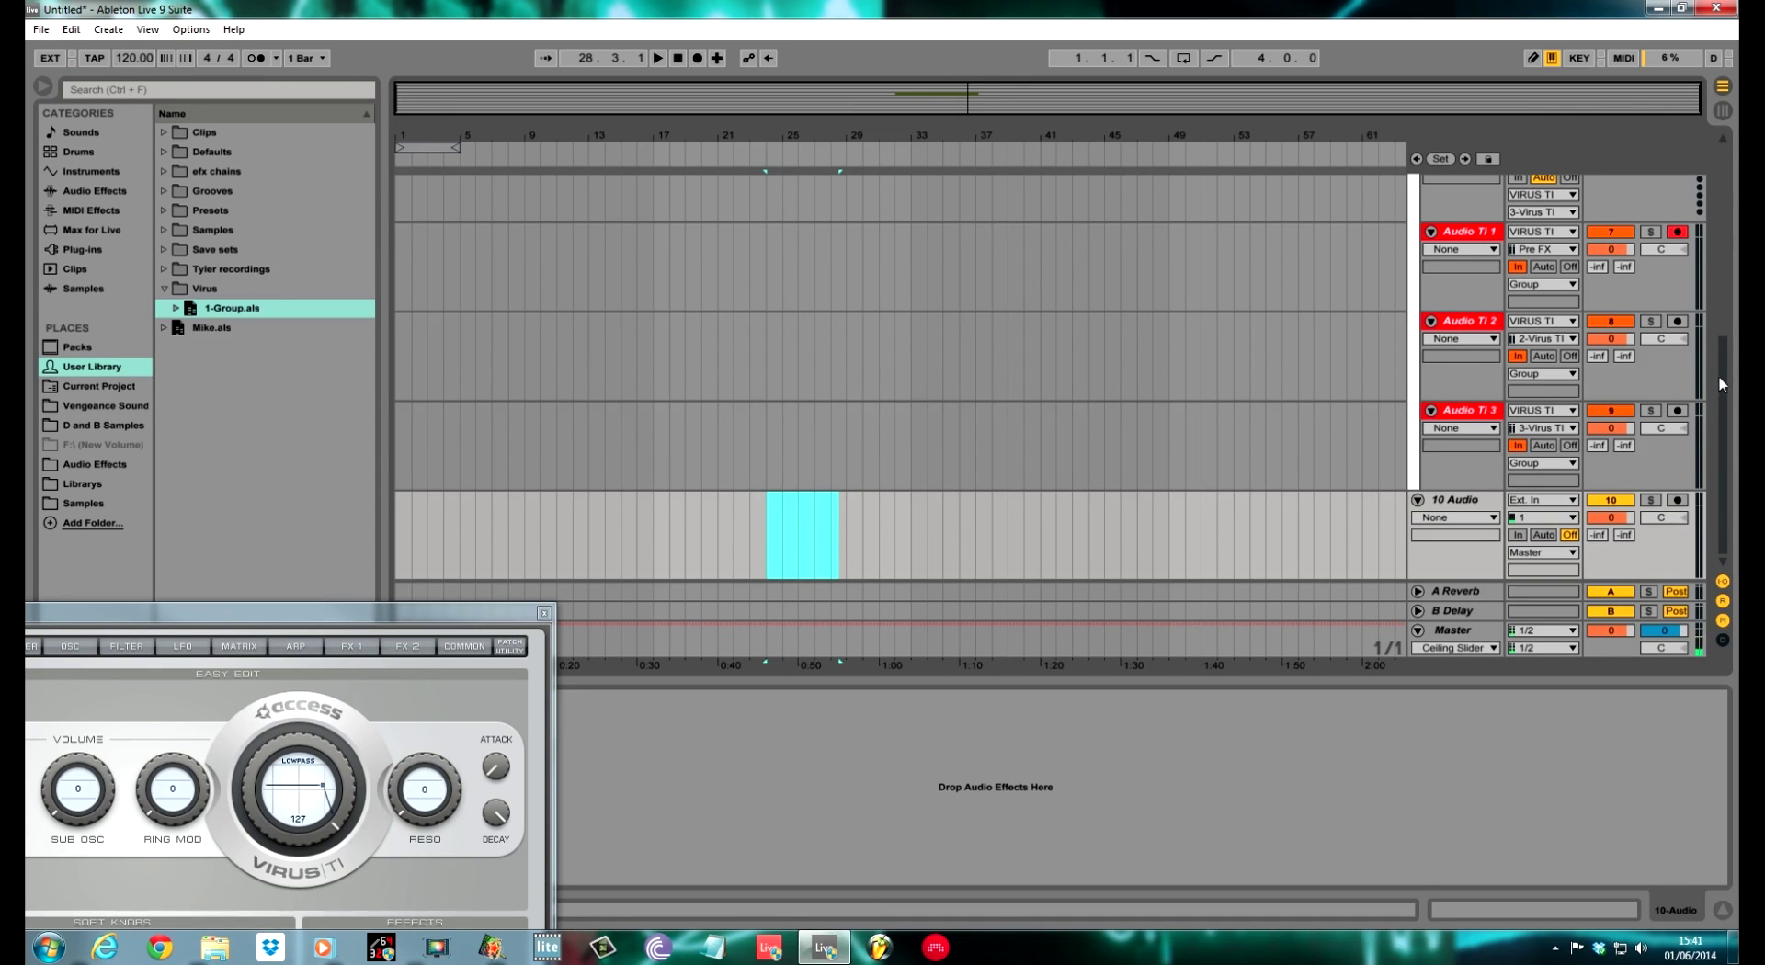
{"action": "left_click_drag", "start_coordinate": [1719, 375], "coordinate": [1708, 227]}
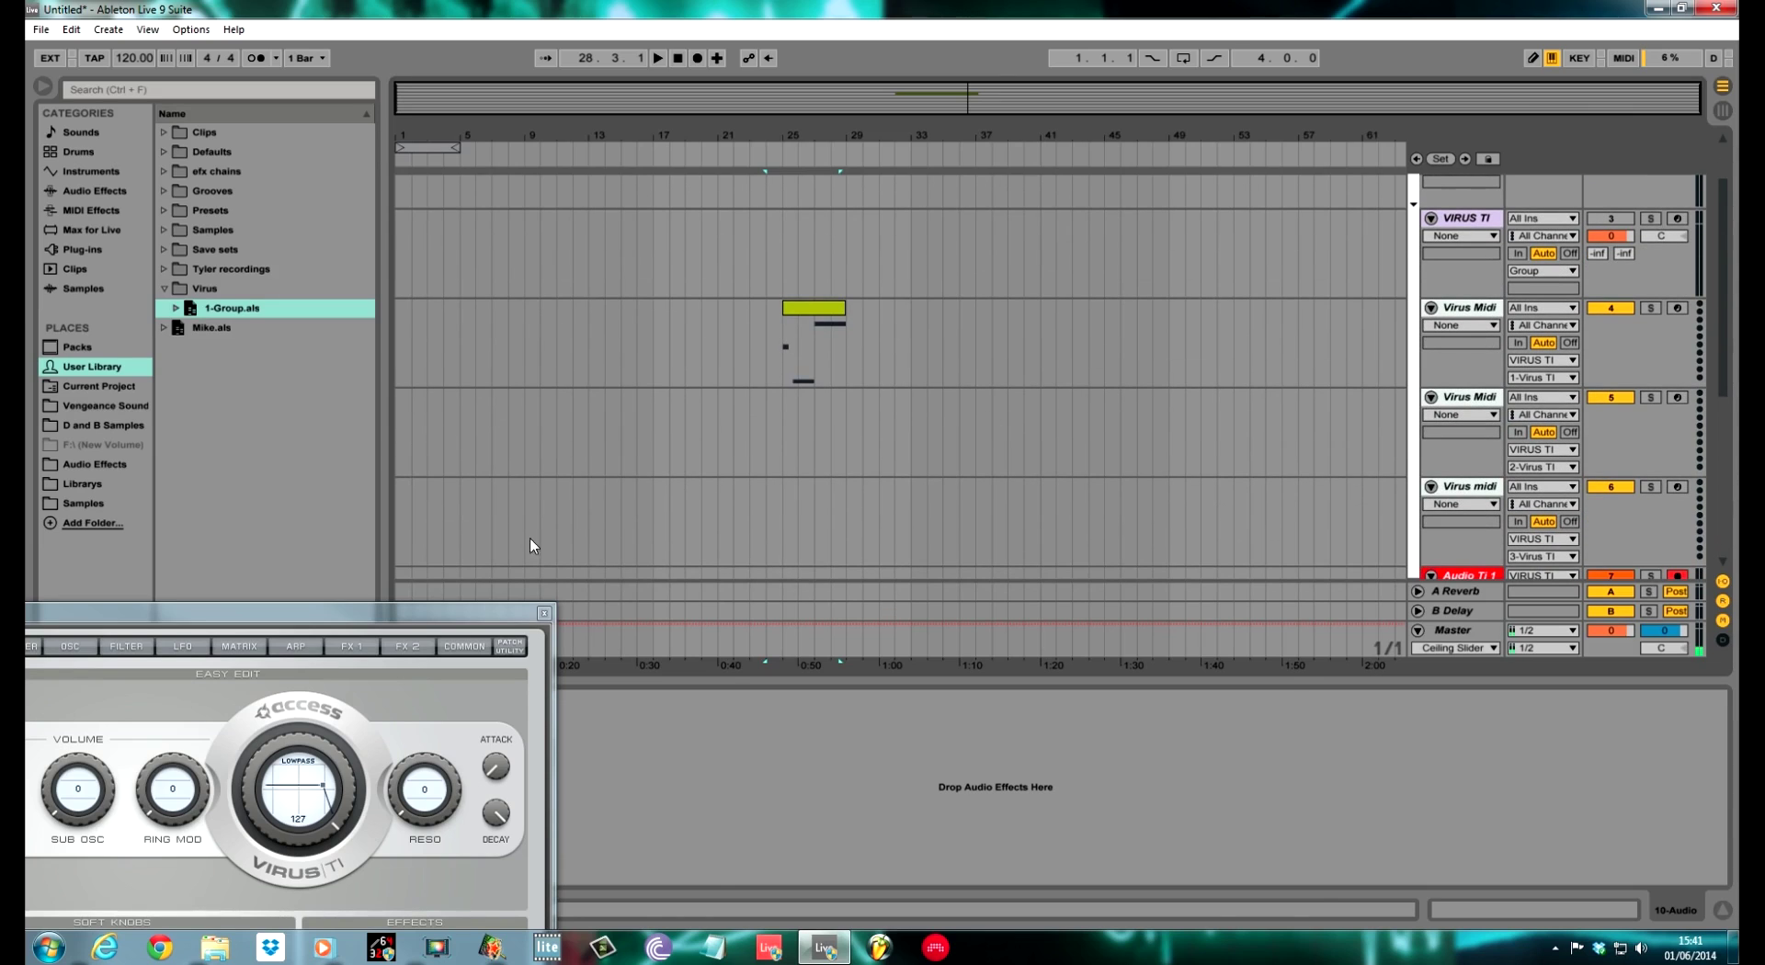
- Set Virus TI Filter 1 cutoff to 112 and select bars 25–29 on the VIRUS TI track
{"action": "left_click_drag", "start_coordinate": [393, 615], "coordinate": [1081, 593]}
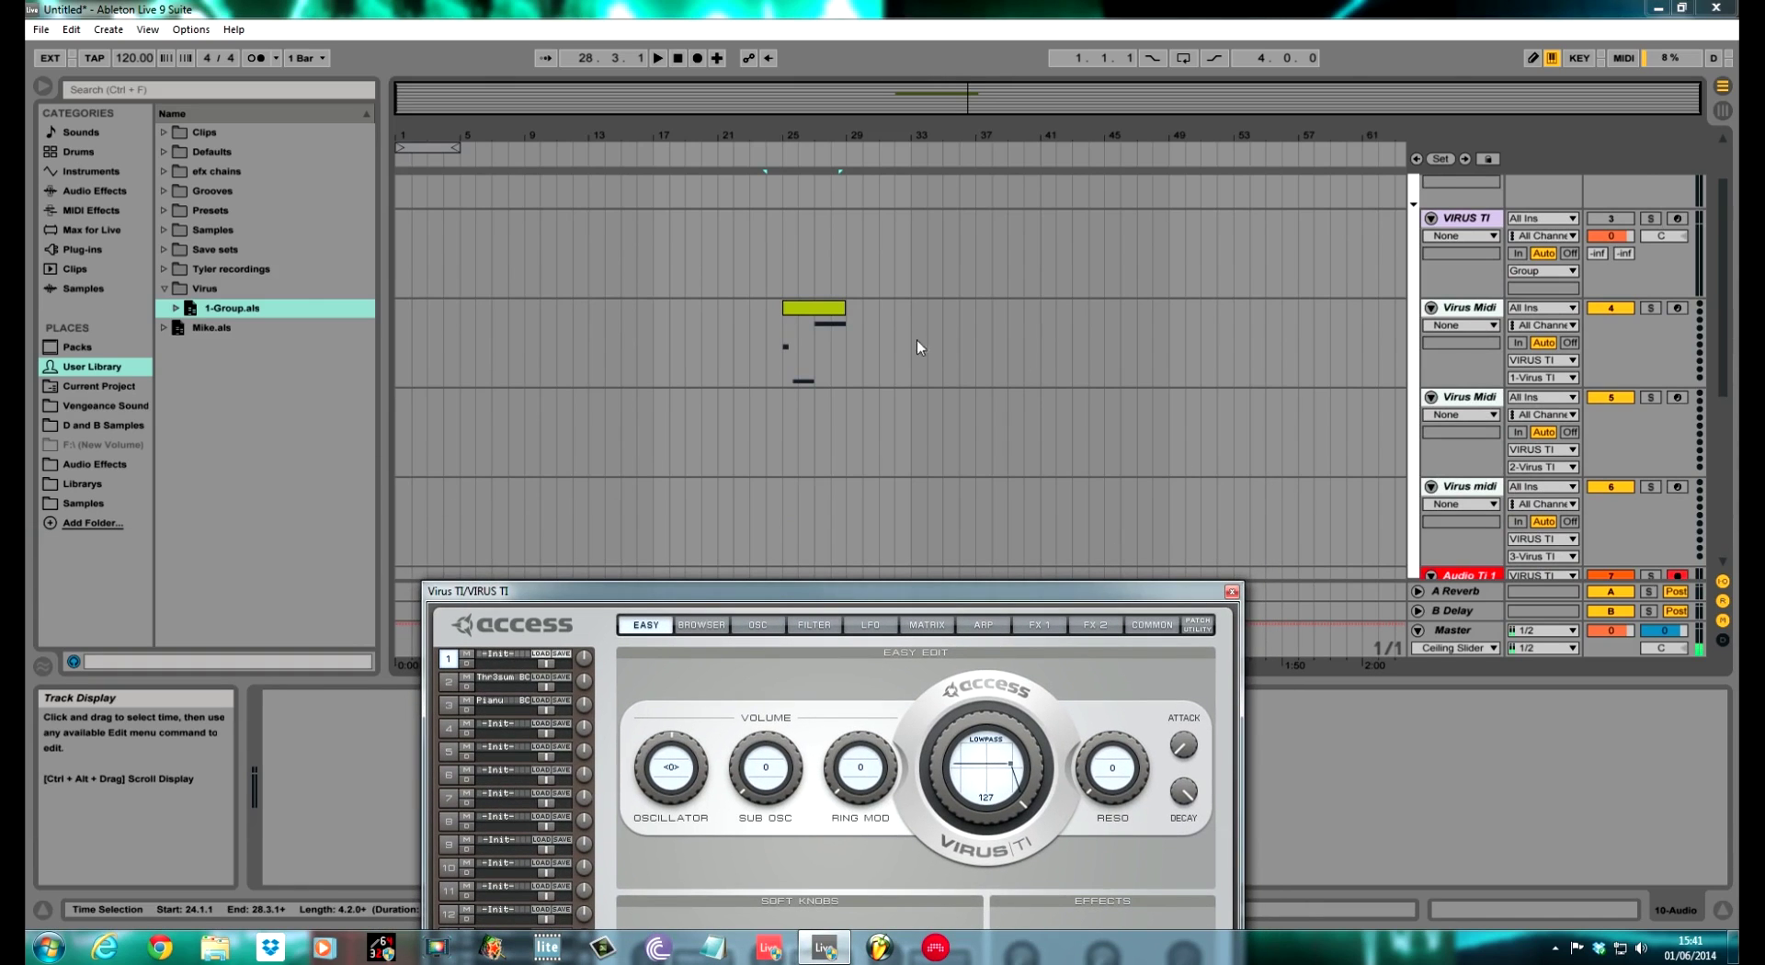
{"action": "left_click", "coordinate": [1464, 225]}
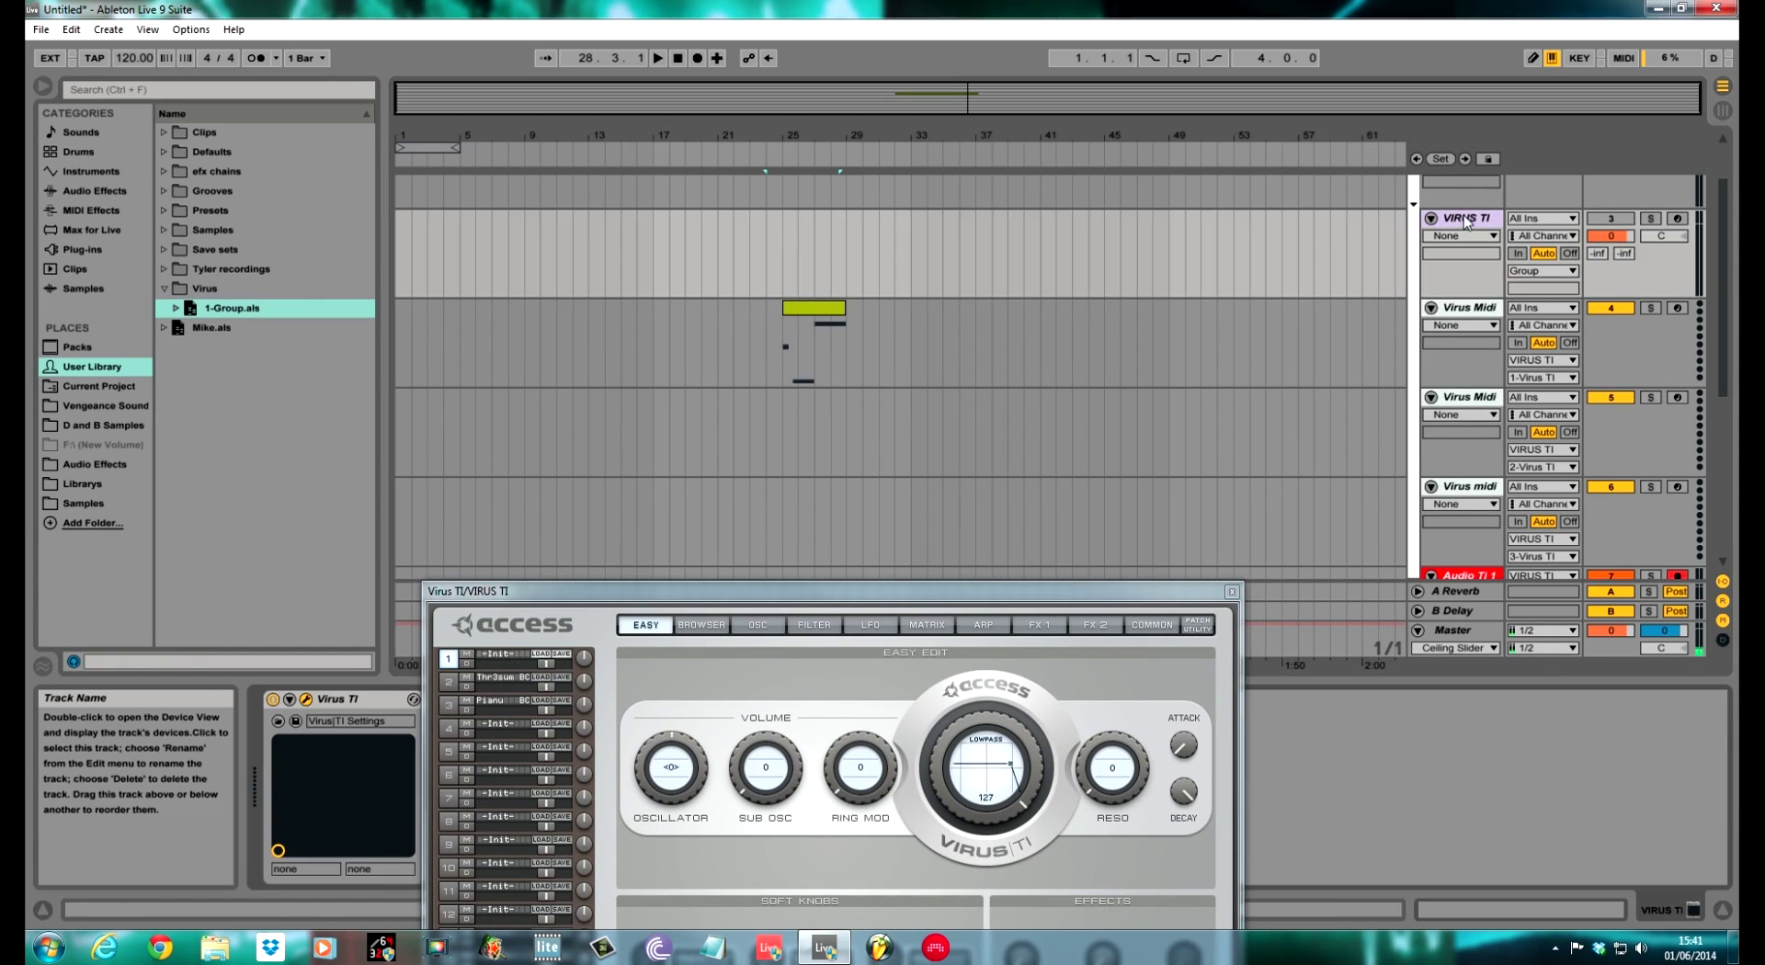
{"action": "left_click_drag", "start_coordinate": [798, 588], "coordinate": [900, 487]}
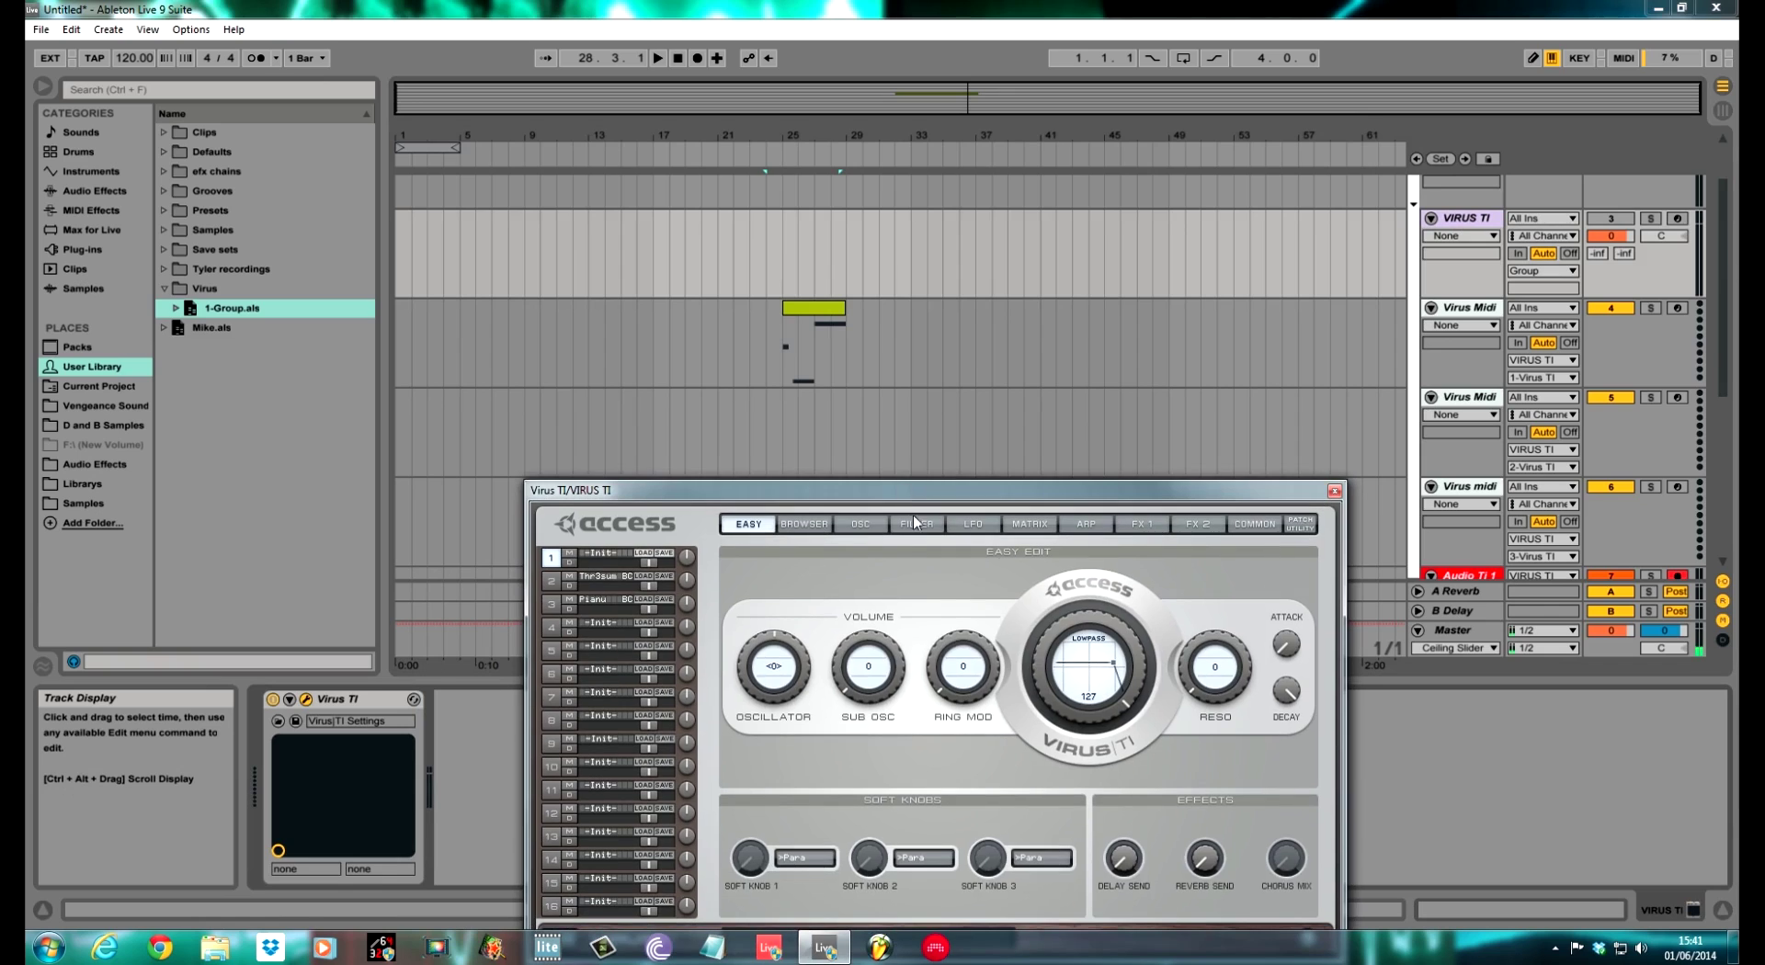
{"action": "left_click", "coordinate": [993, 531]}
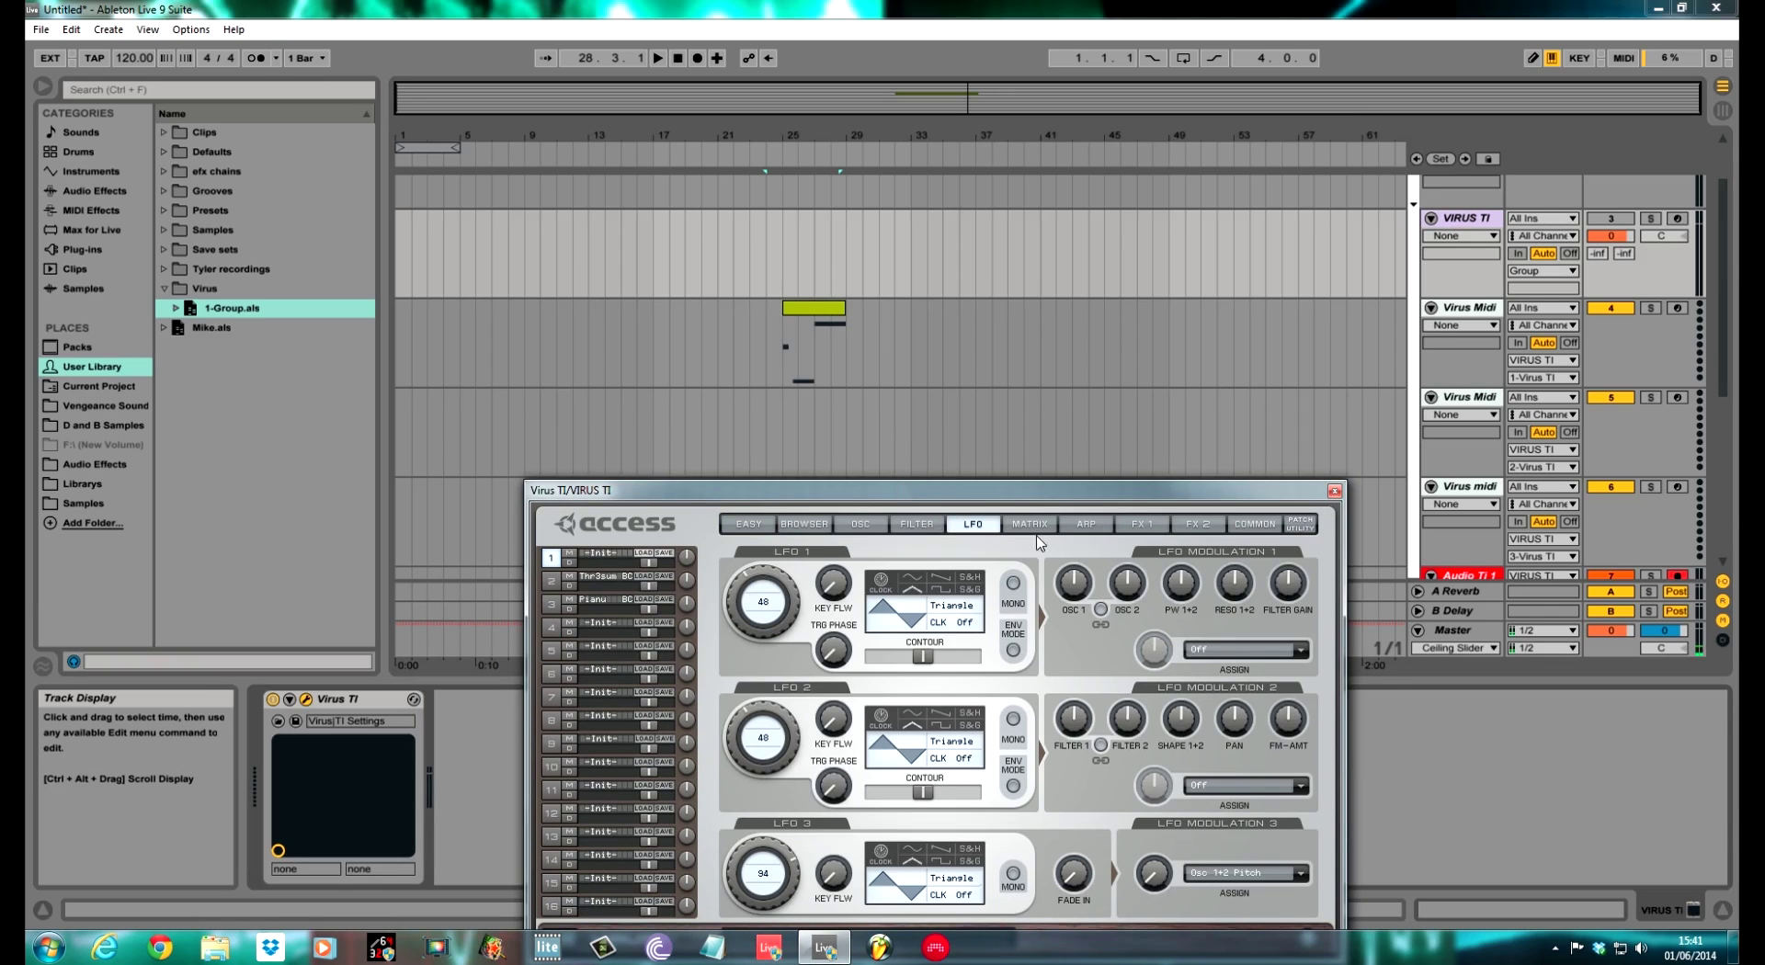
{"action": "left_click", "coordinate": [901, 525]}
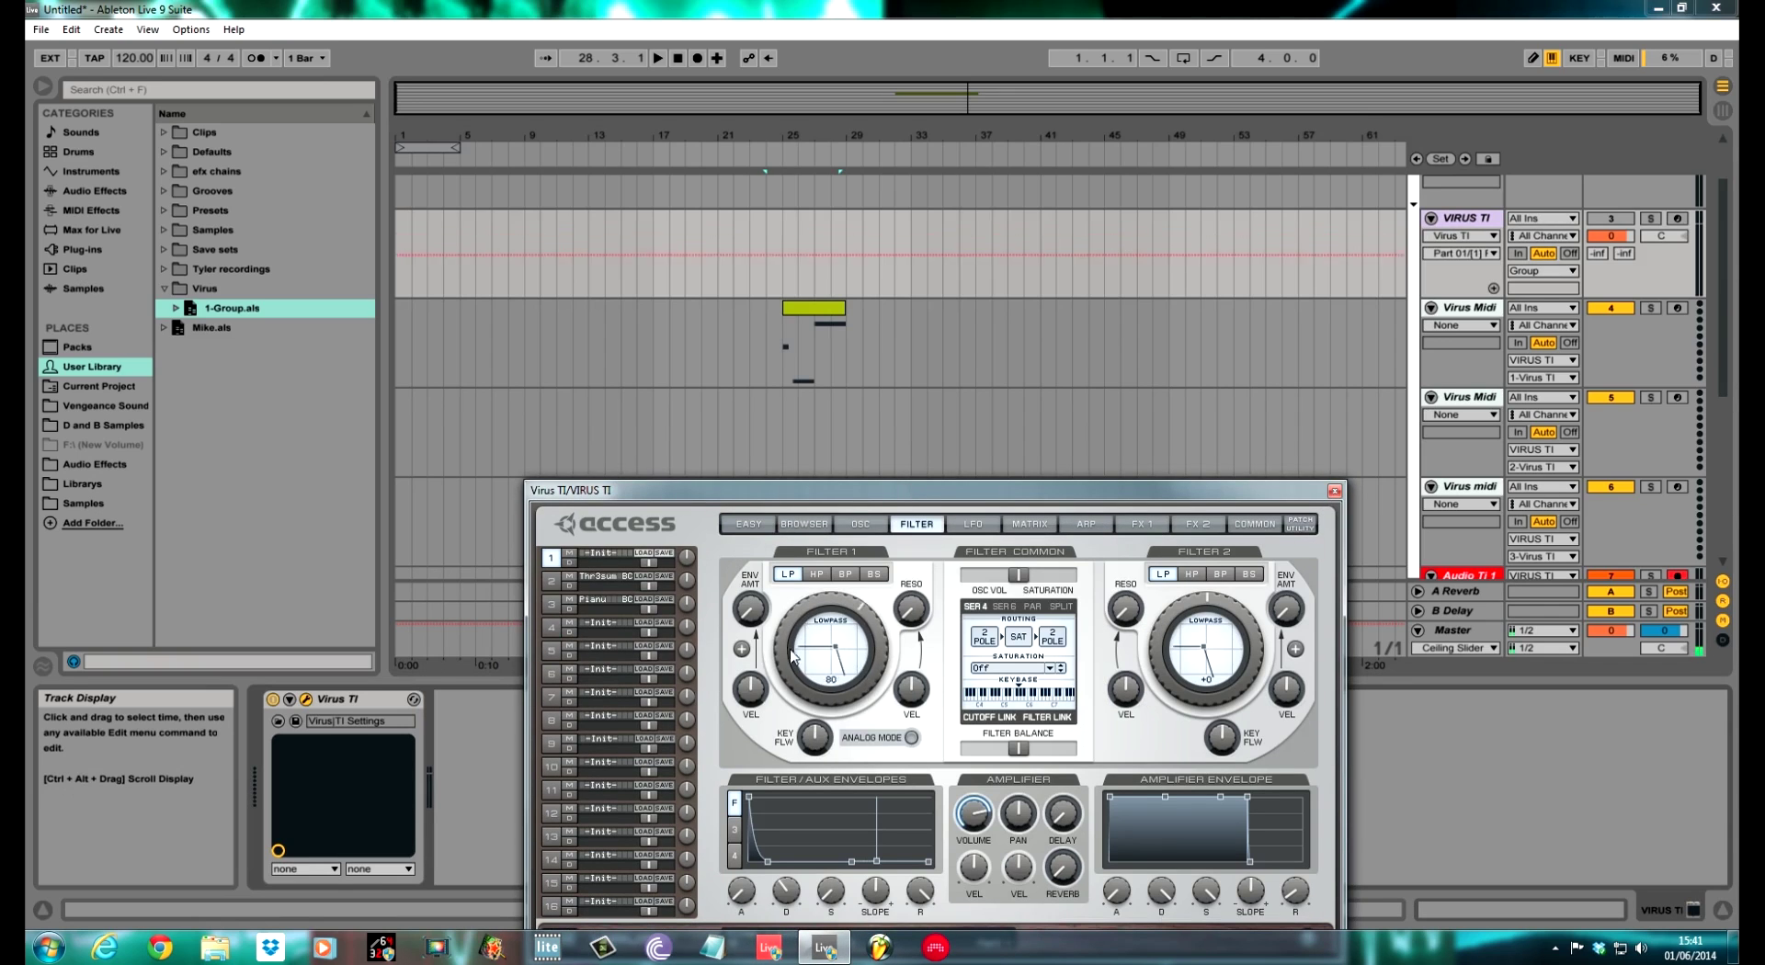
{"action": "left_click_drag", "start_coordinate": [802, 625], "coordinate": [801, 630]}
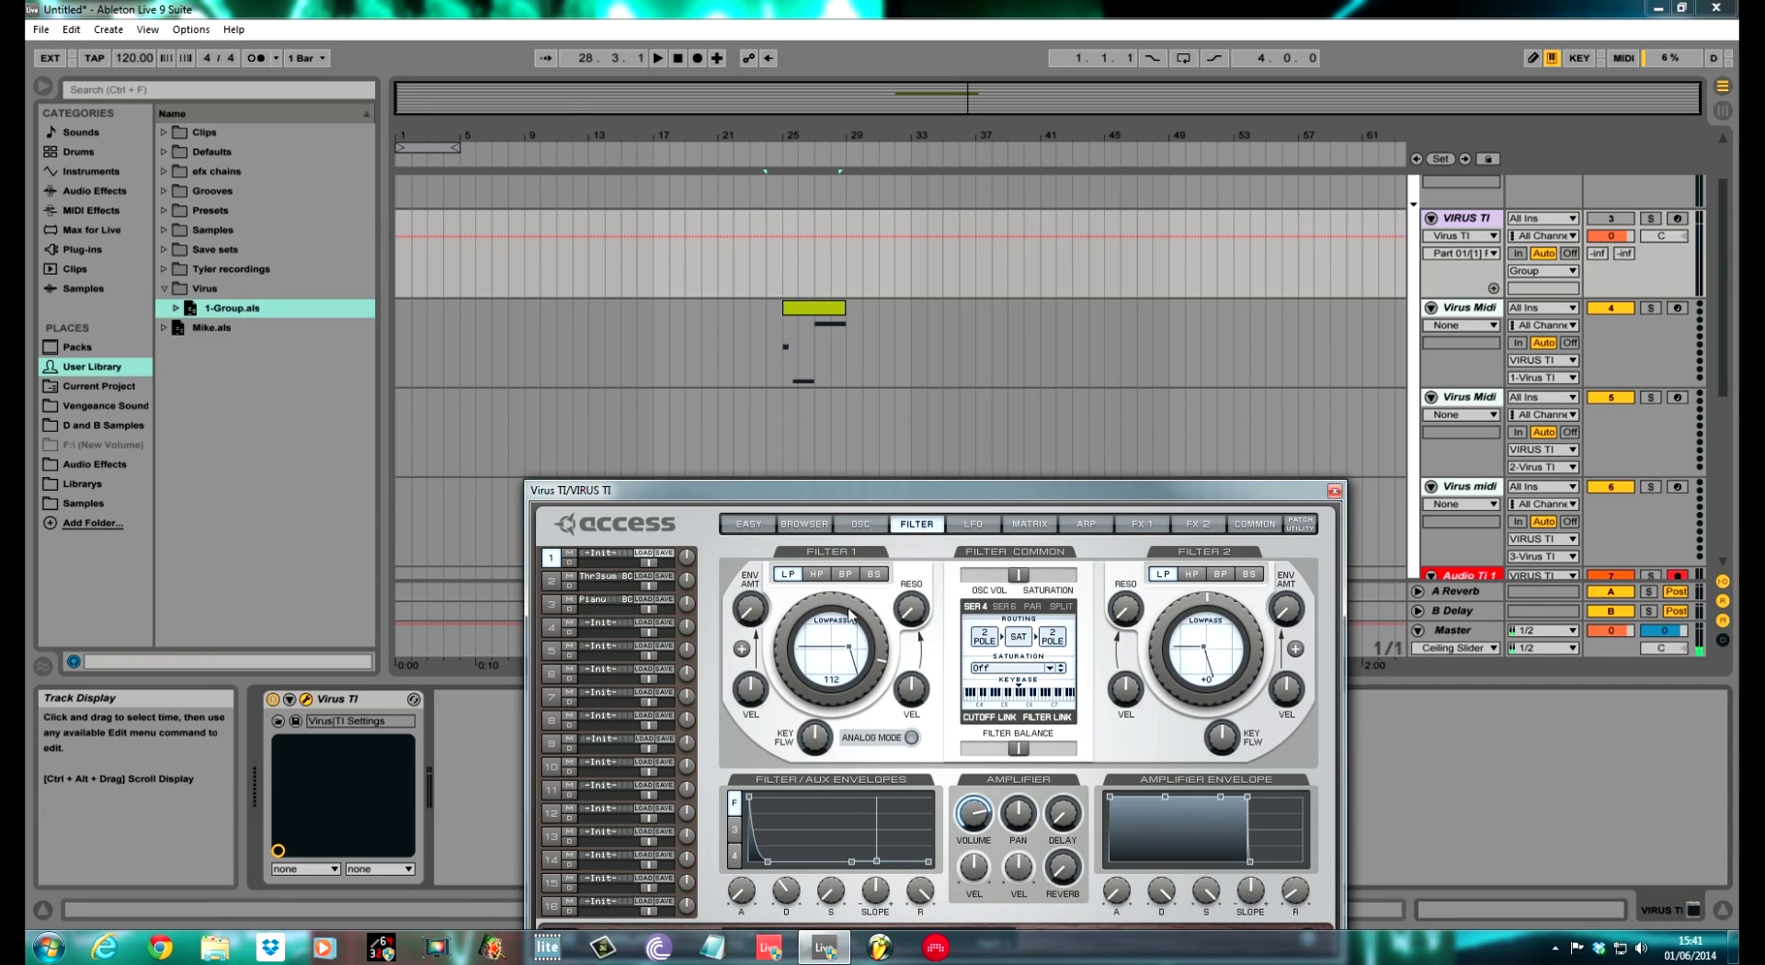
{"action": "left_click", "coordinate": [786, 257]}
{"action": "left_click_drag", "start_coordinate": [786, 260], "coordinate": [842, 267]}
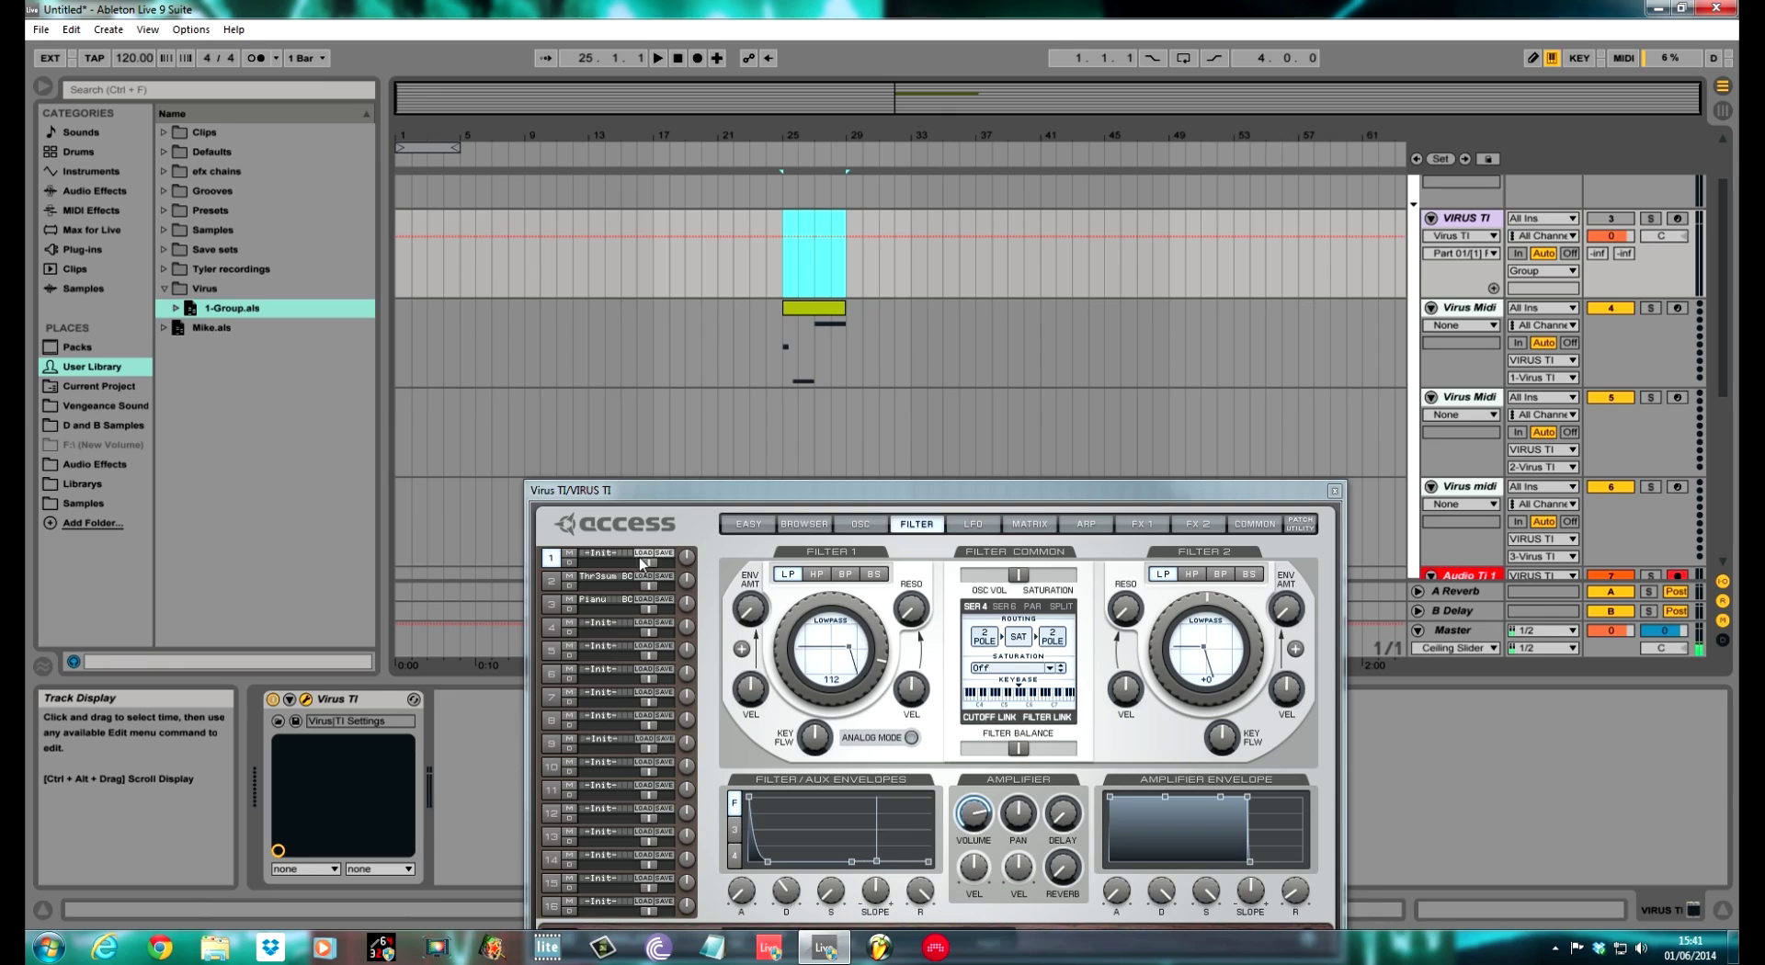
- Copy the MIDI clip onto the next two Virus Midi tracks
{"action": "left_click_drag", "start_coordinate": [788, 504], "coordinate": [793, 617]}
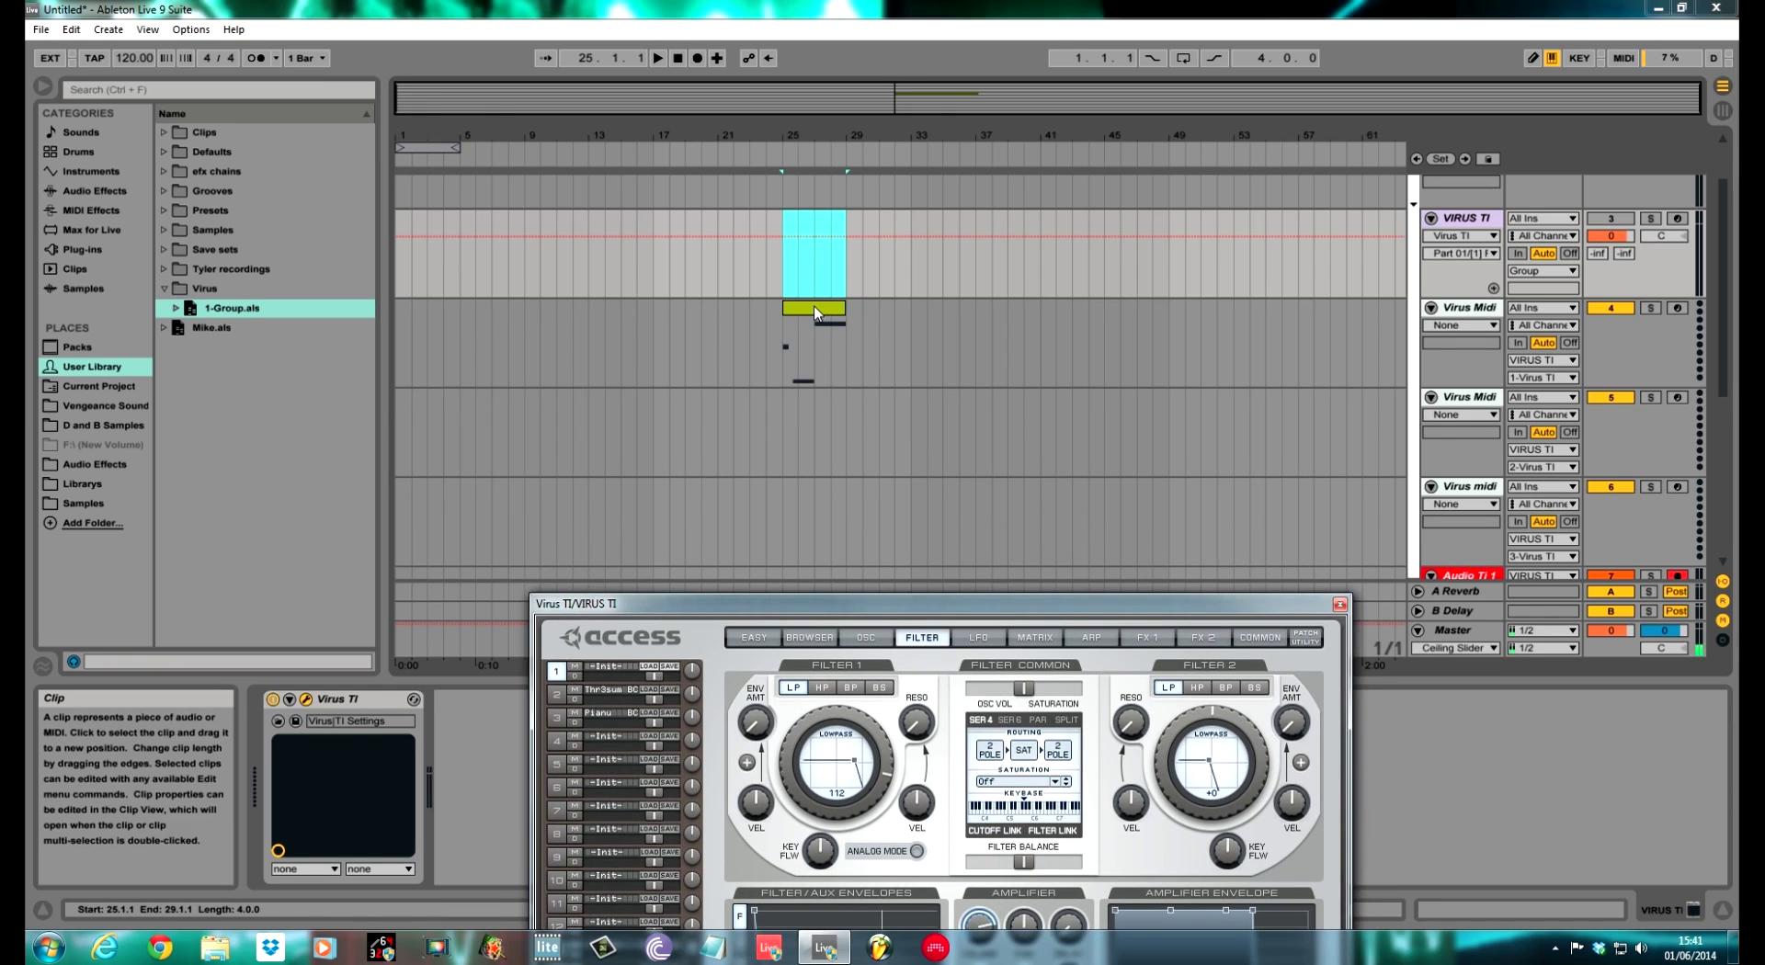
{"action": "left_click", "coordinate": [814, 309]}
{"action": "key", "text": "ctrl+c"}
{"action": "key", "text": "Down"}
{"action": "key", "text": "ctrl+v"}
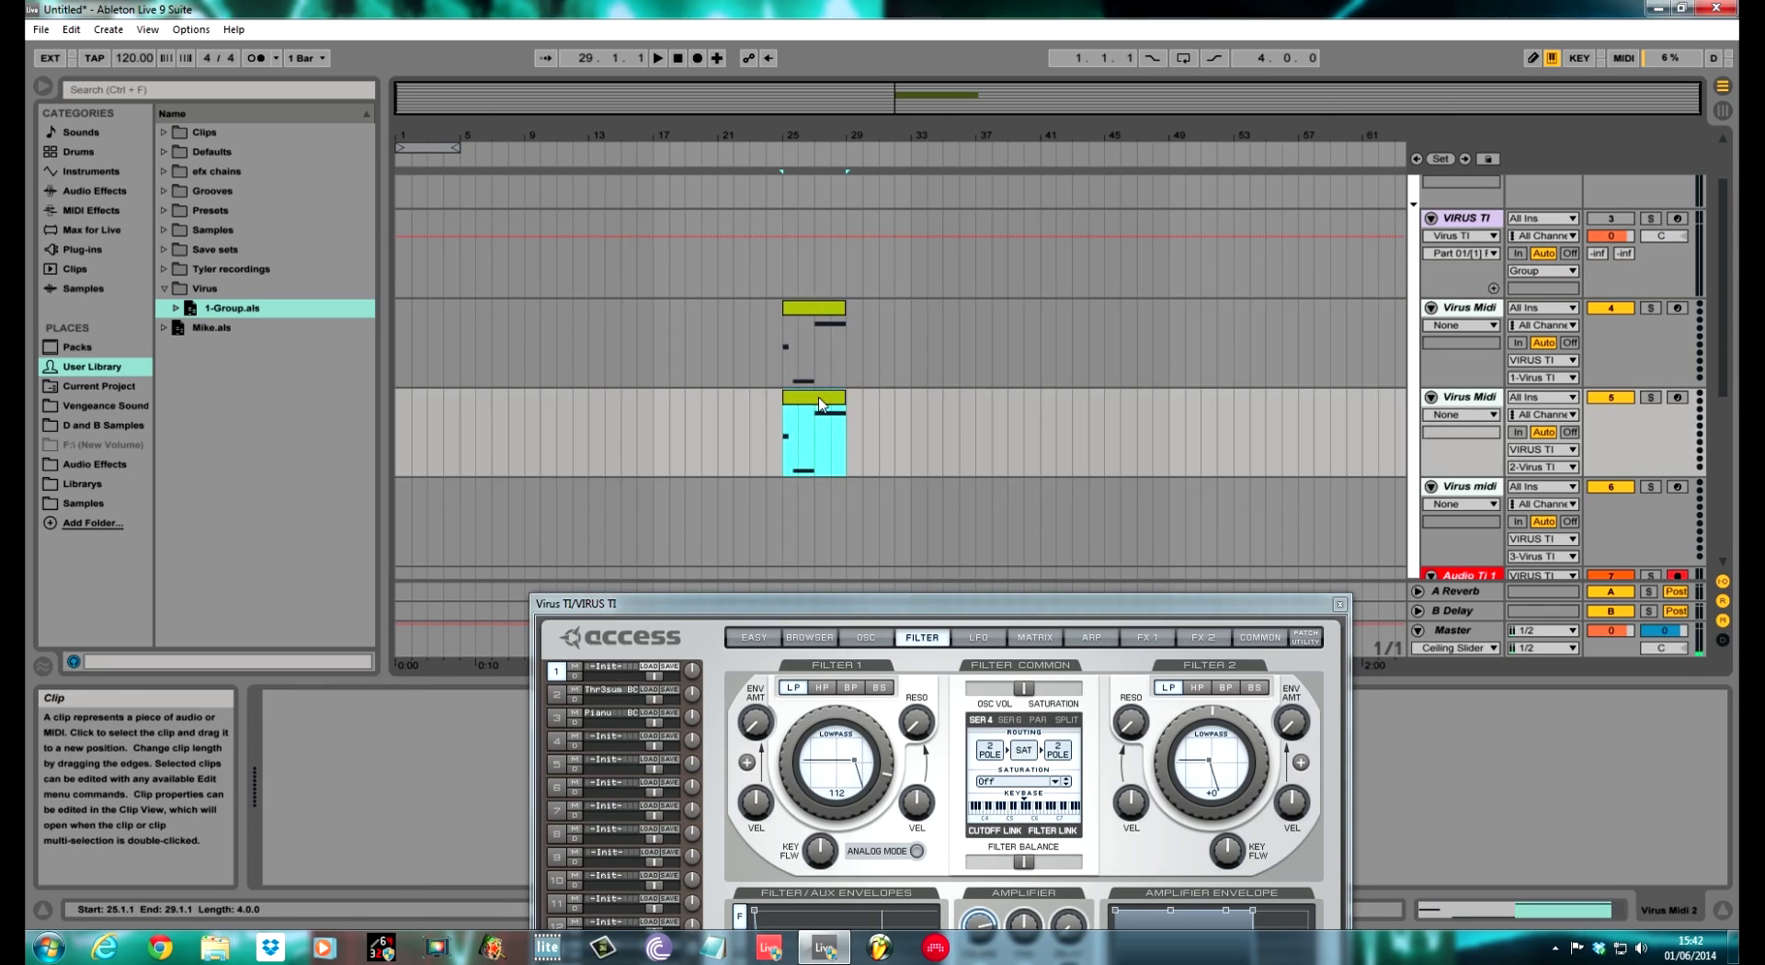
{"action": "key", "text": "Down"}
{"action": "key", "text": "ctrl+v"}
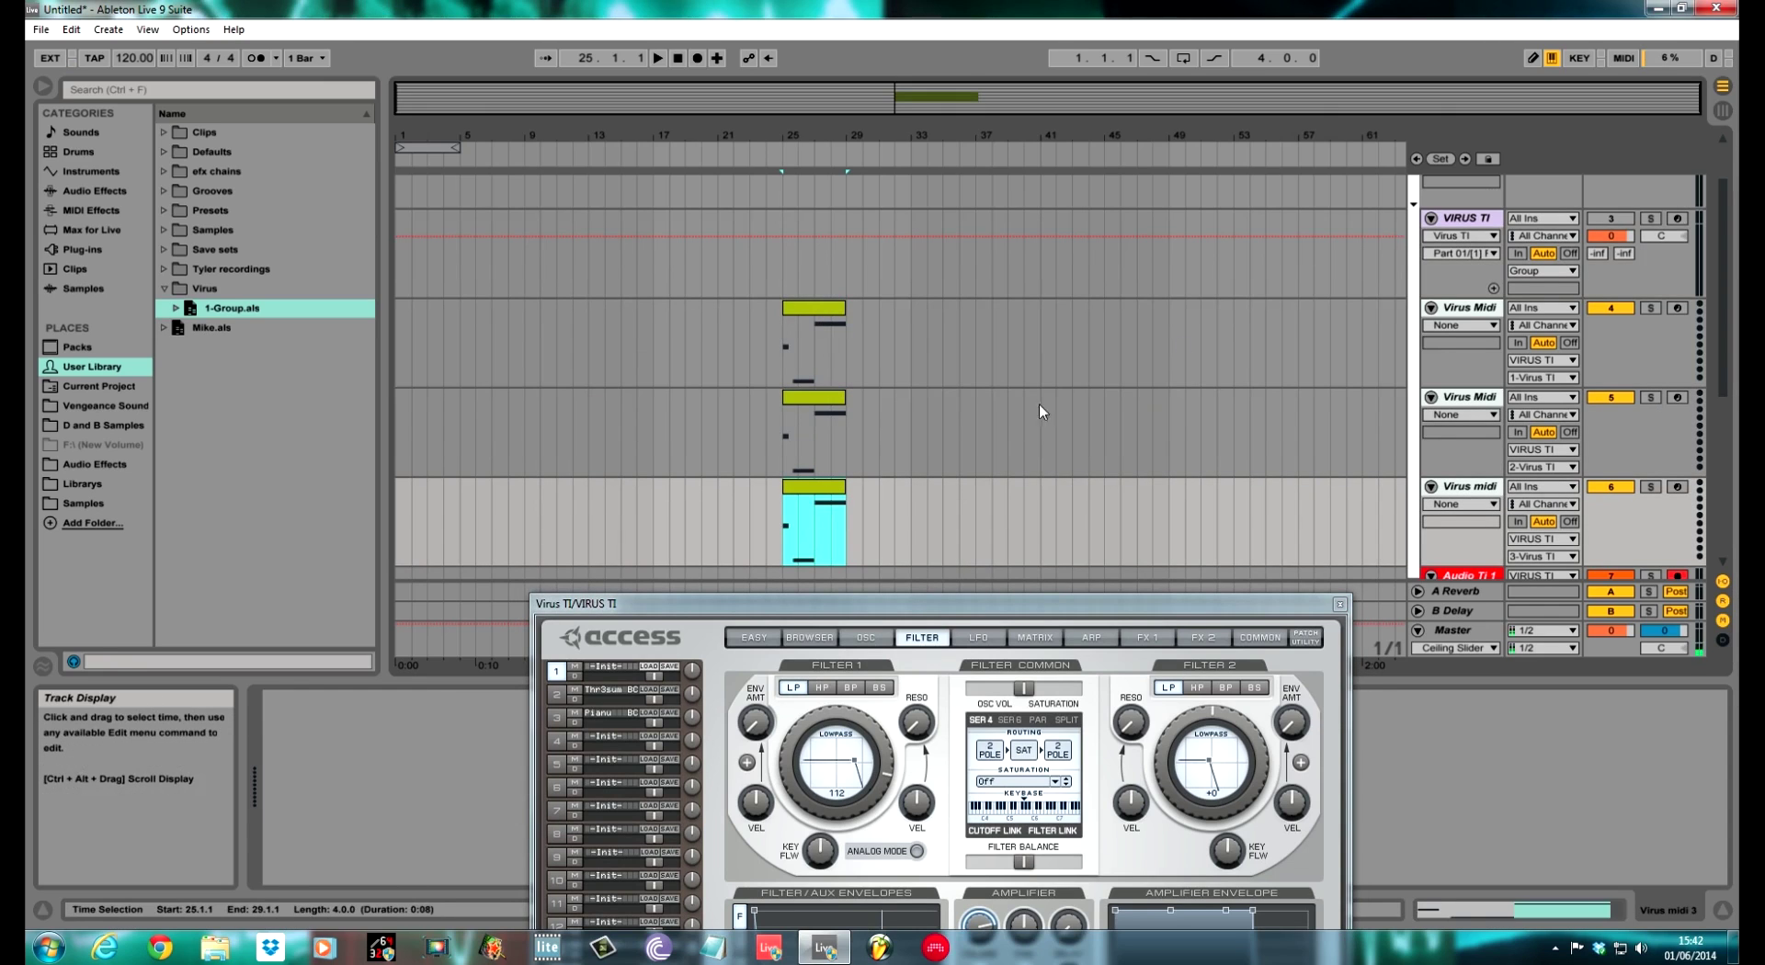
- Play from bar 25 and deactivate the second and third Virus Midi tracks
{"action": "left_click", "coordinate": [783, 455]}
{"action": "key", "text": "space"}
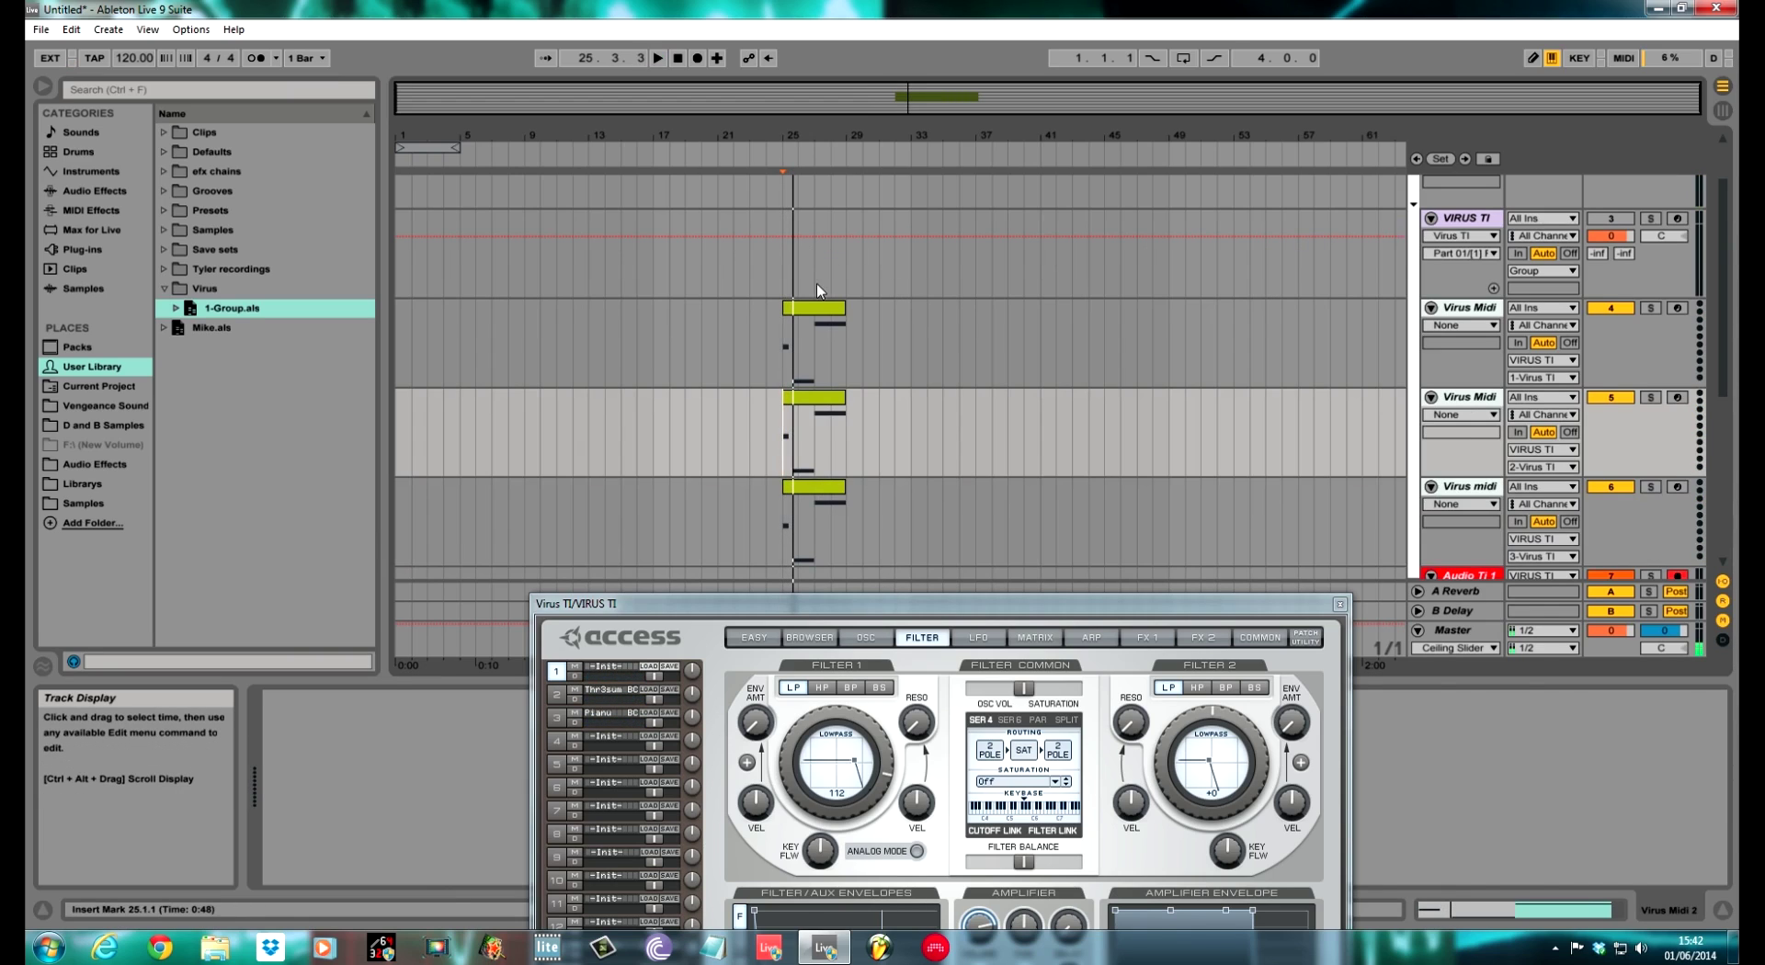
{"action": "left_click", "coordinate": [1613, 396]}
{"action": "left_click", "coordinate": [1617, 487]}
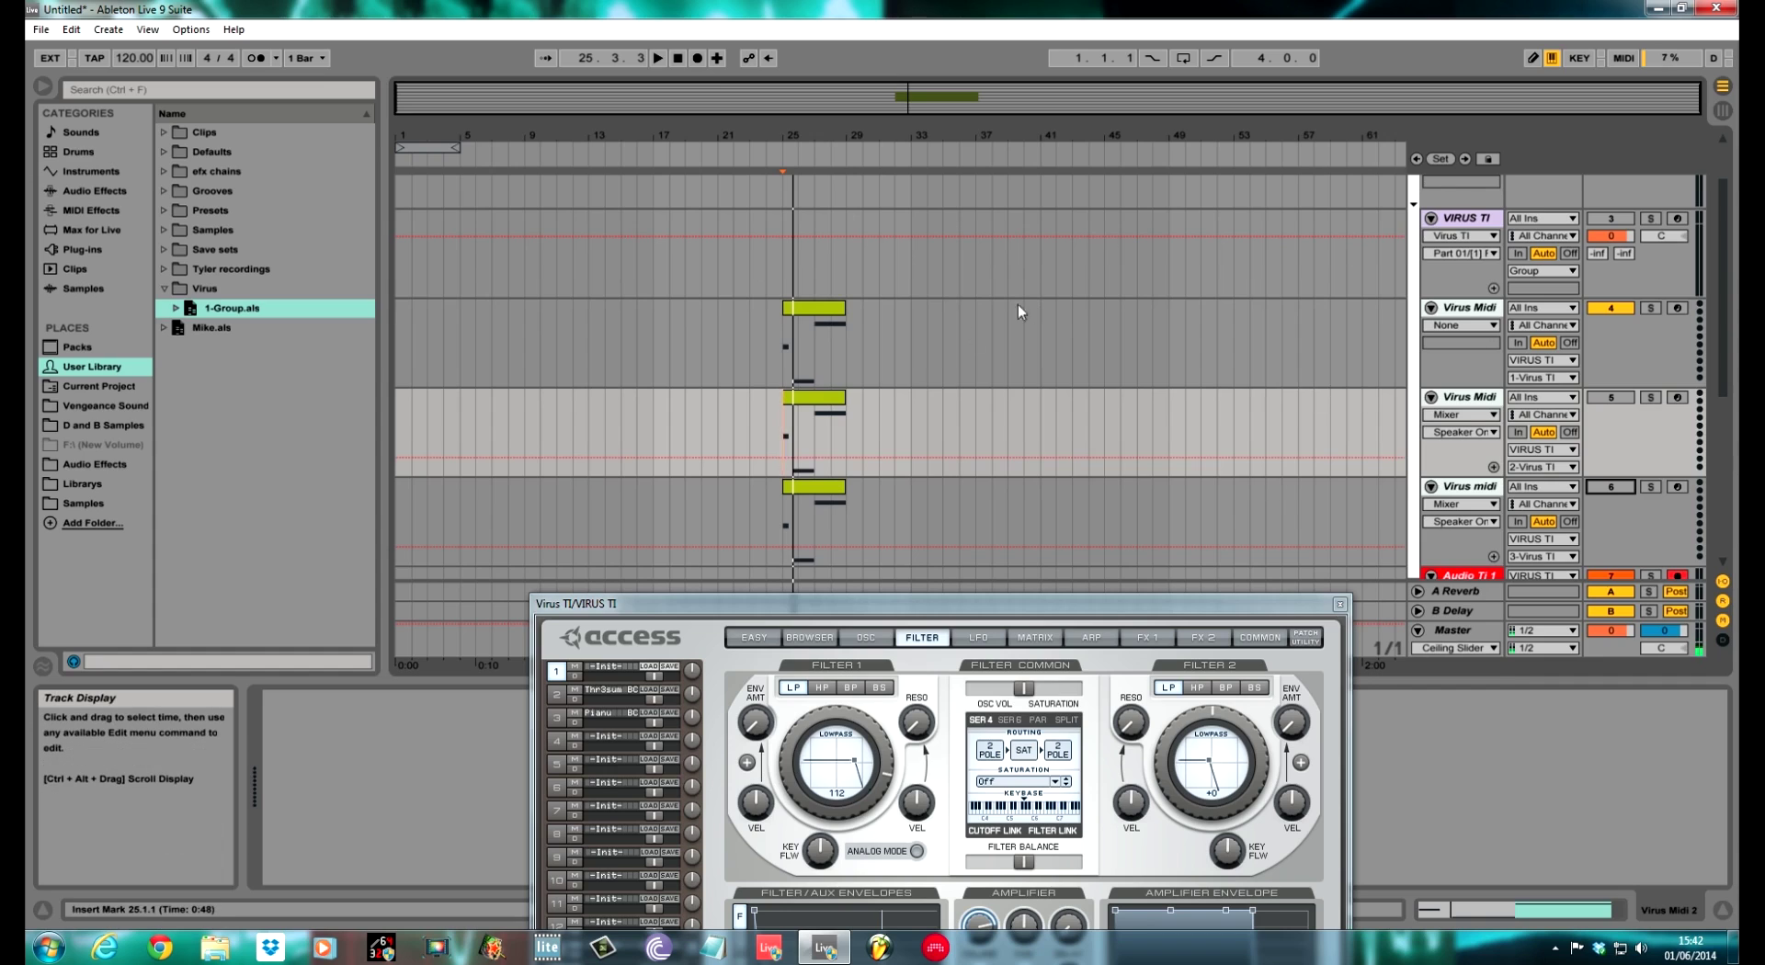
- Draw Cutoff automation falling from 112 to 15 over bars 25–29 and play the sweep
{"action": "scroll", "coordinate": [888, 379], "scroll_direction": "up", "scroll_amount": 1}
{"action": "left_click_drag", "start_coordinate": [787, 282], "coordinate": [832, 308]}
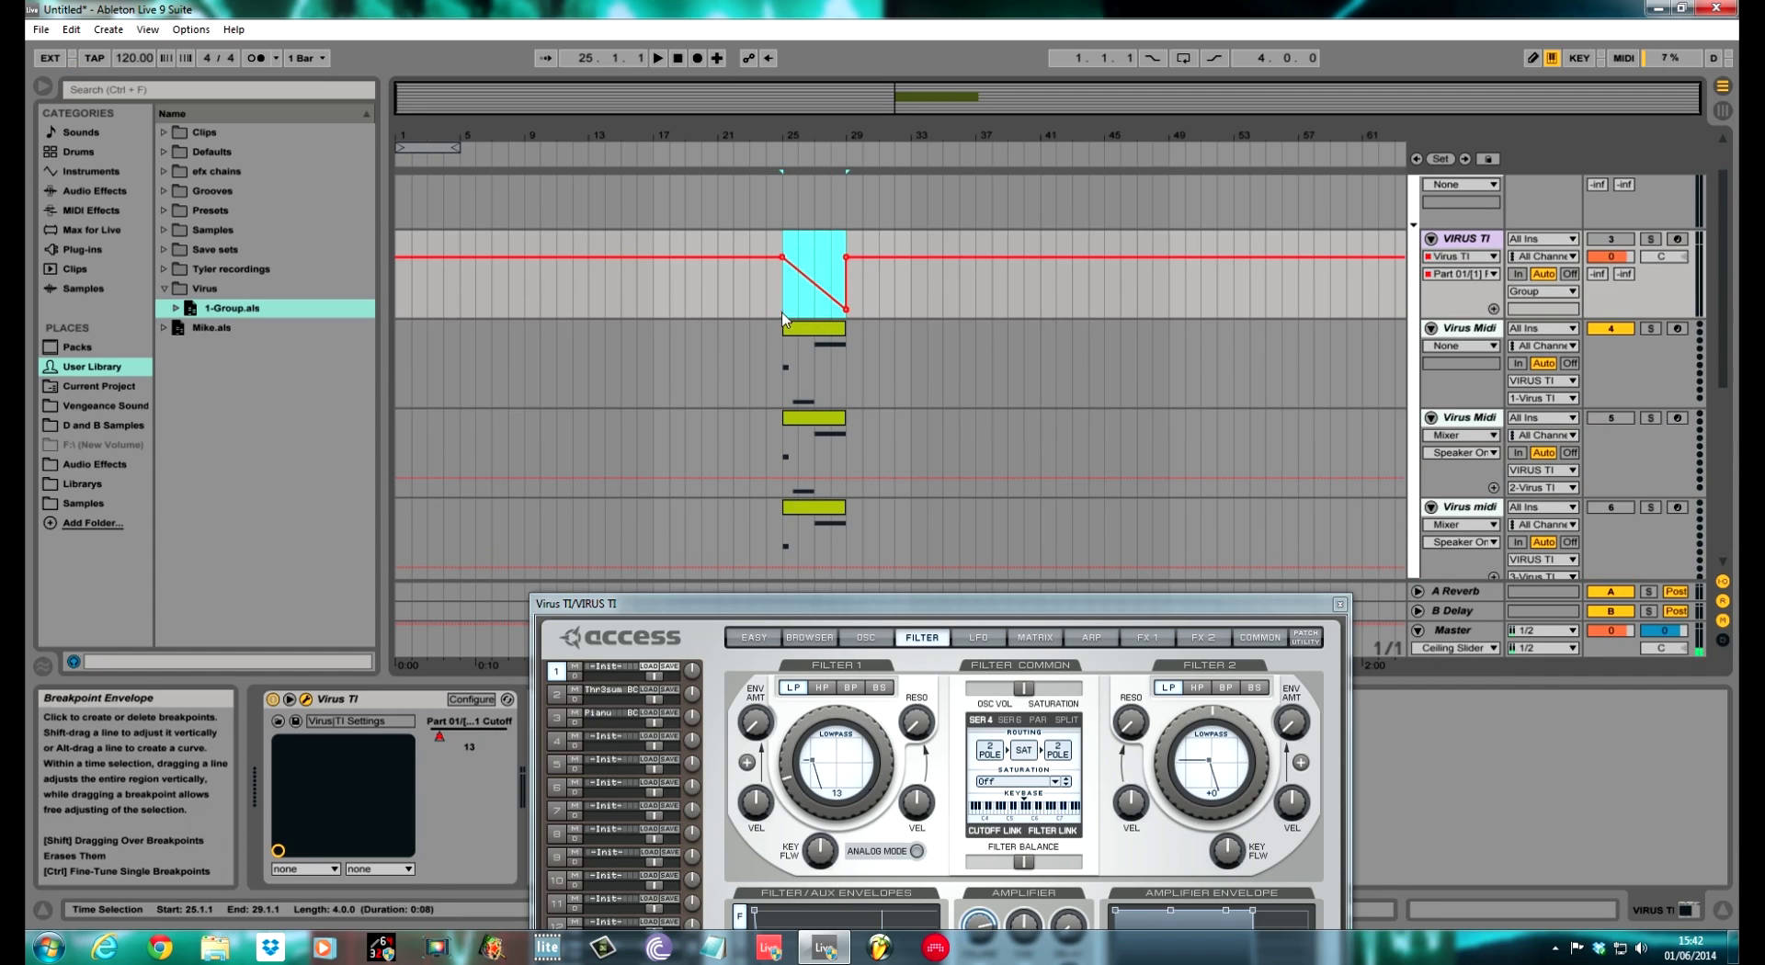
{"action": "key", "text": "space"}
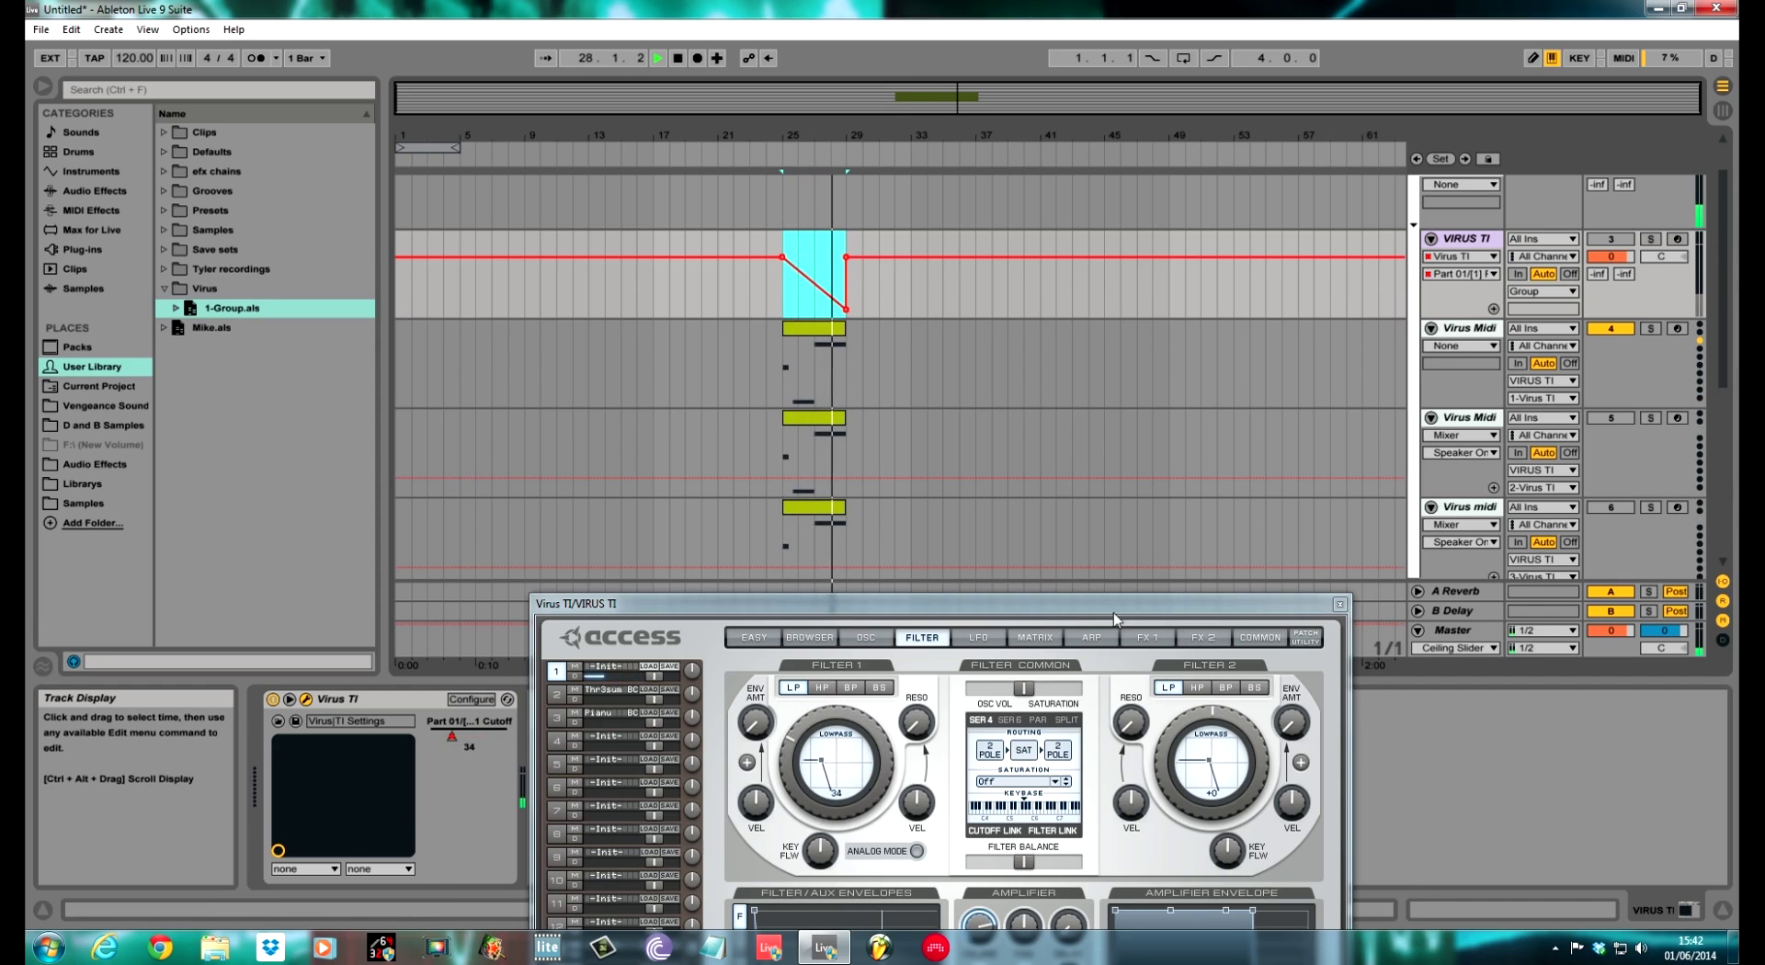
{"action": "key", "text": "space"}
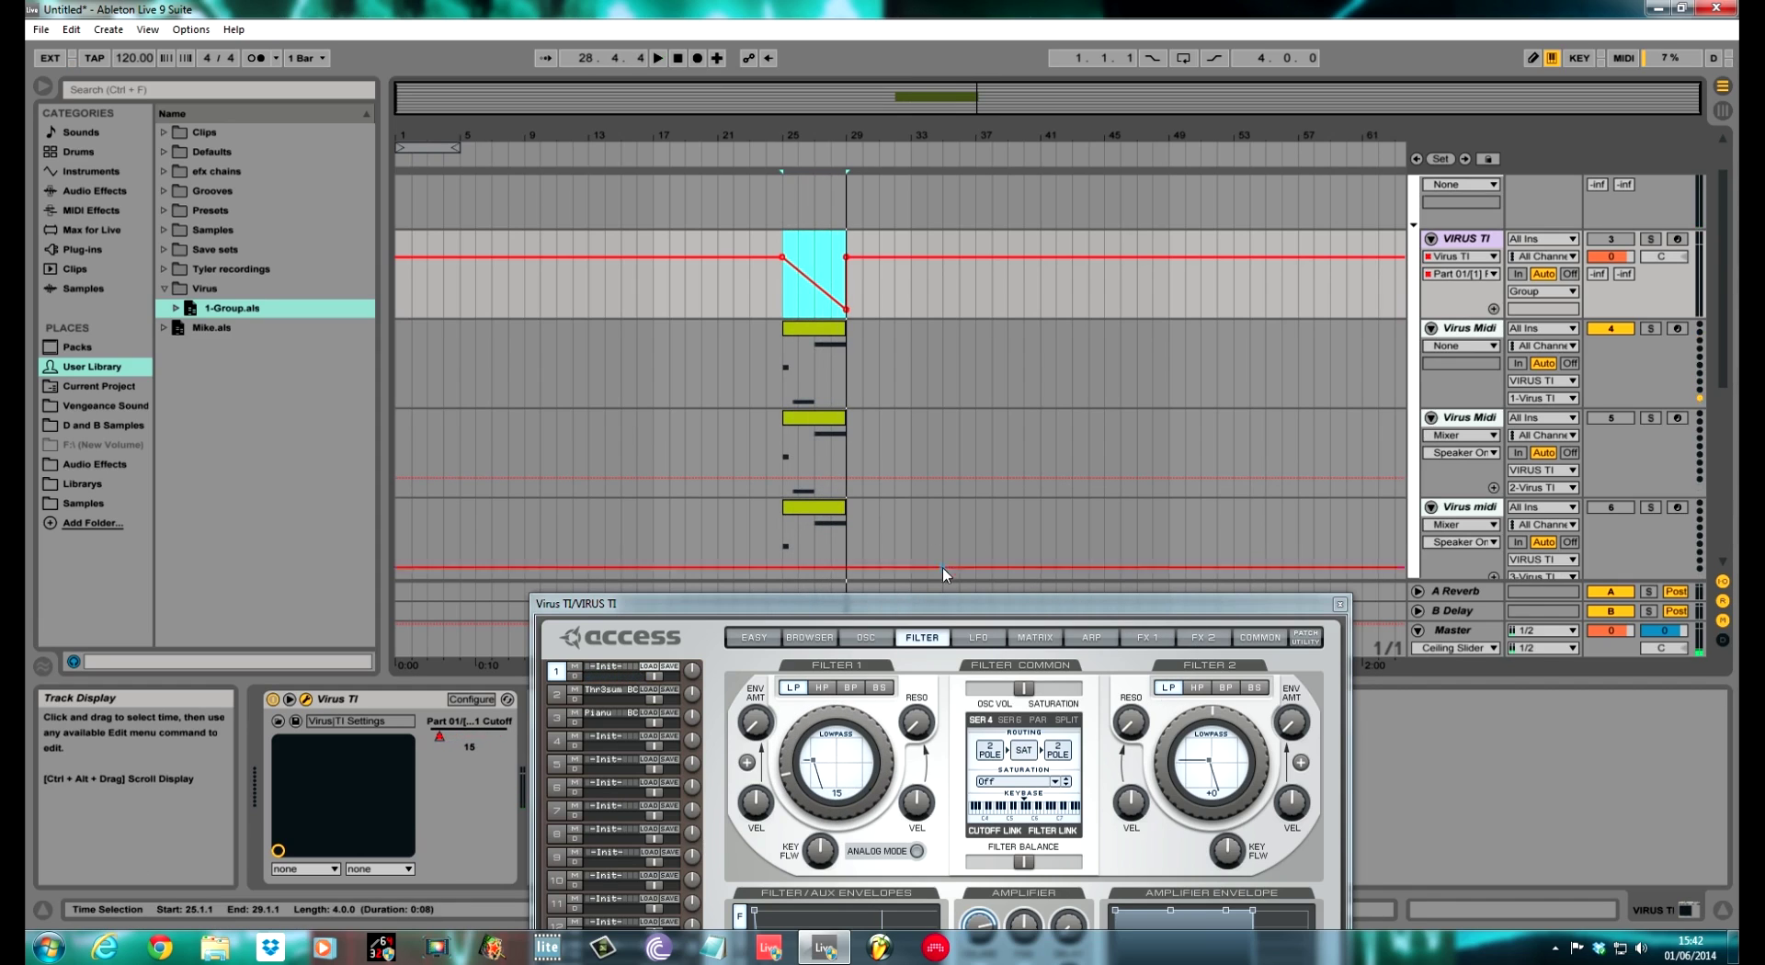
{"action": "left_click_drag", "start_coordinate": [945, 598], "coordinate": [957, 803]}
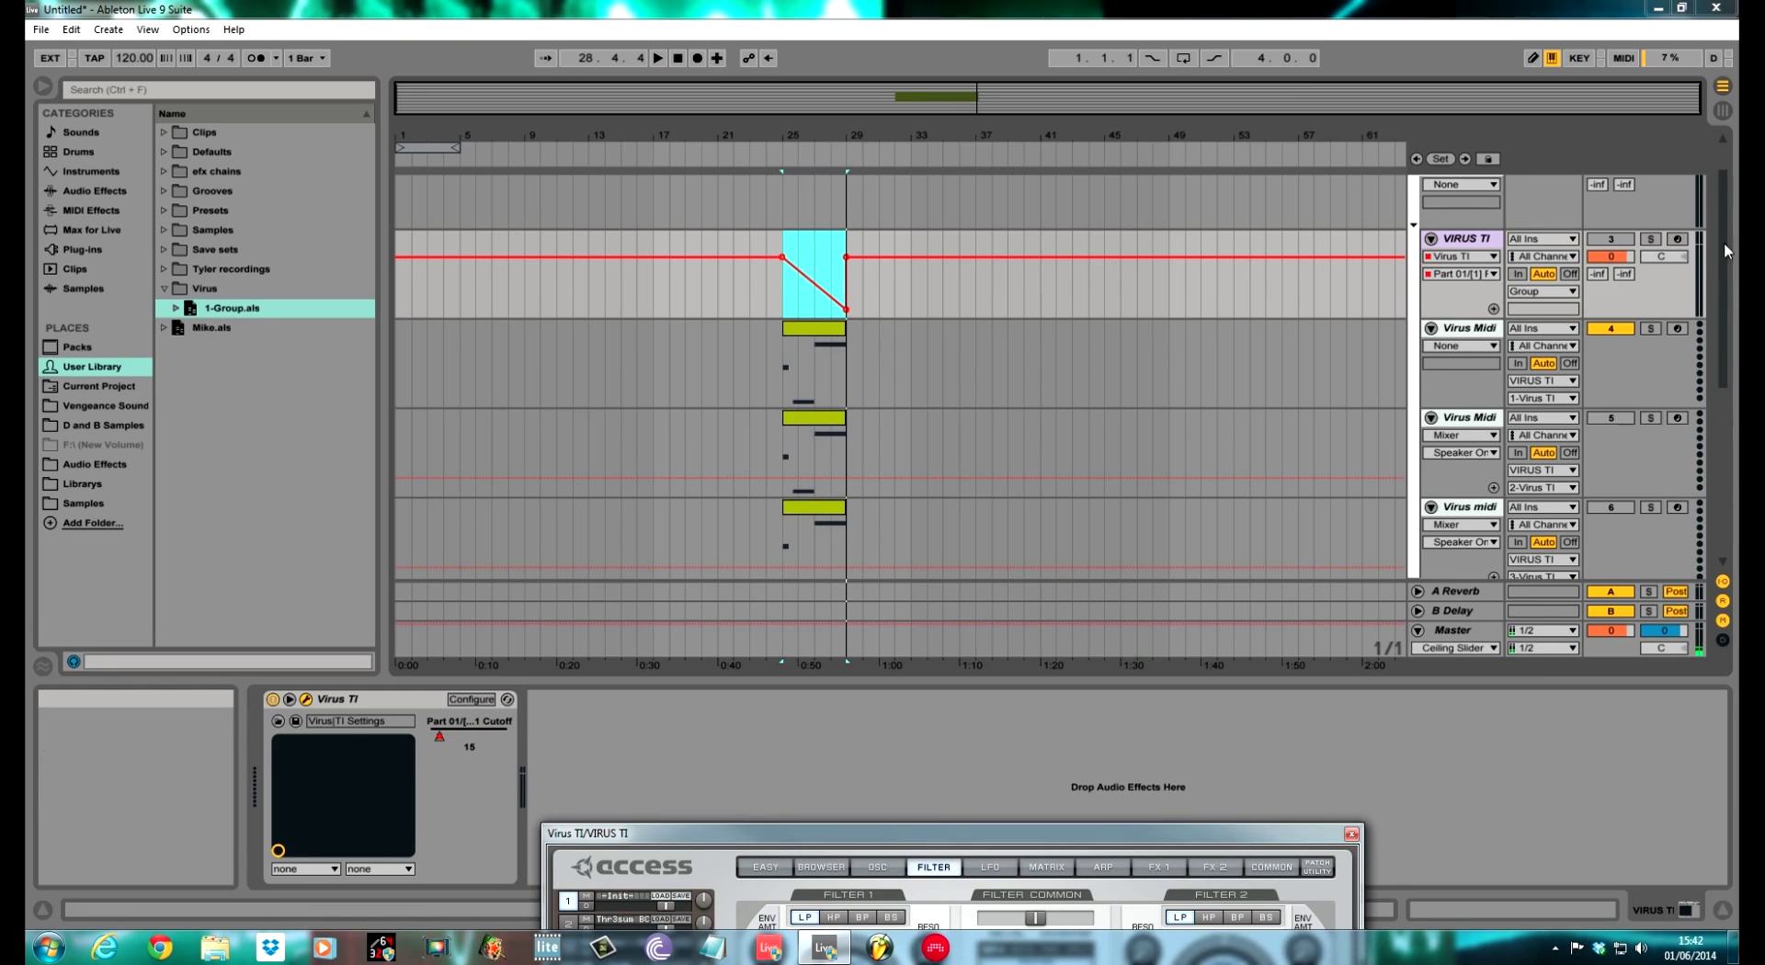
{"action": "scroll", "coordinate": [1724, 241], "scroll_direction": "down", "scroll_amount": 5}
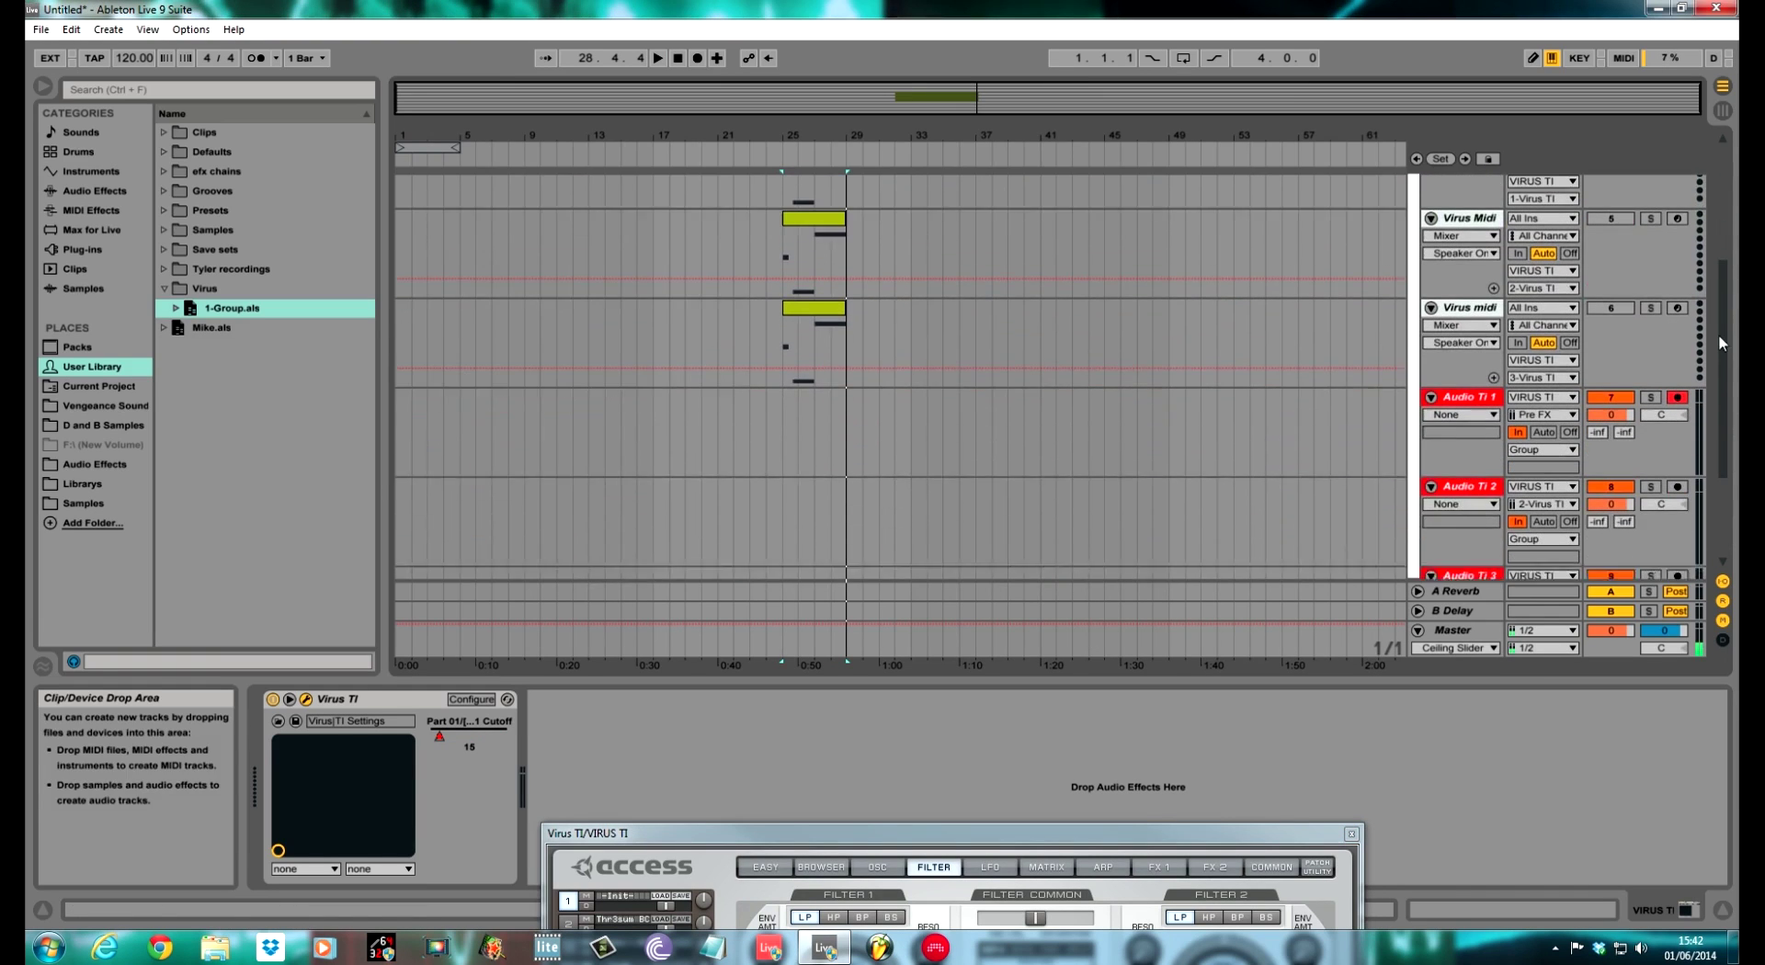
{"action": "left_click", "coordinate": [786, 443]}
- Record a take into Audio Ti 1 with F9, then delete the recorded clip
{"action": "key", "text": "F9"}
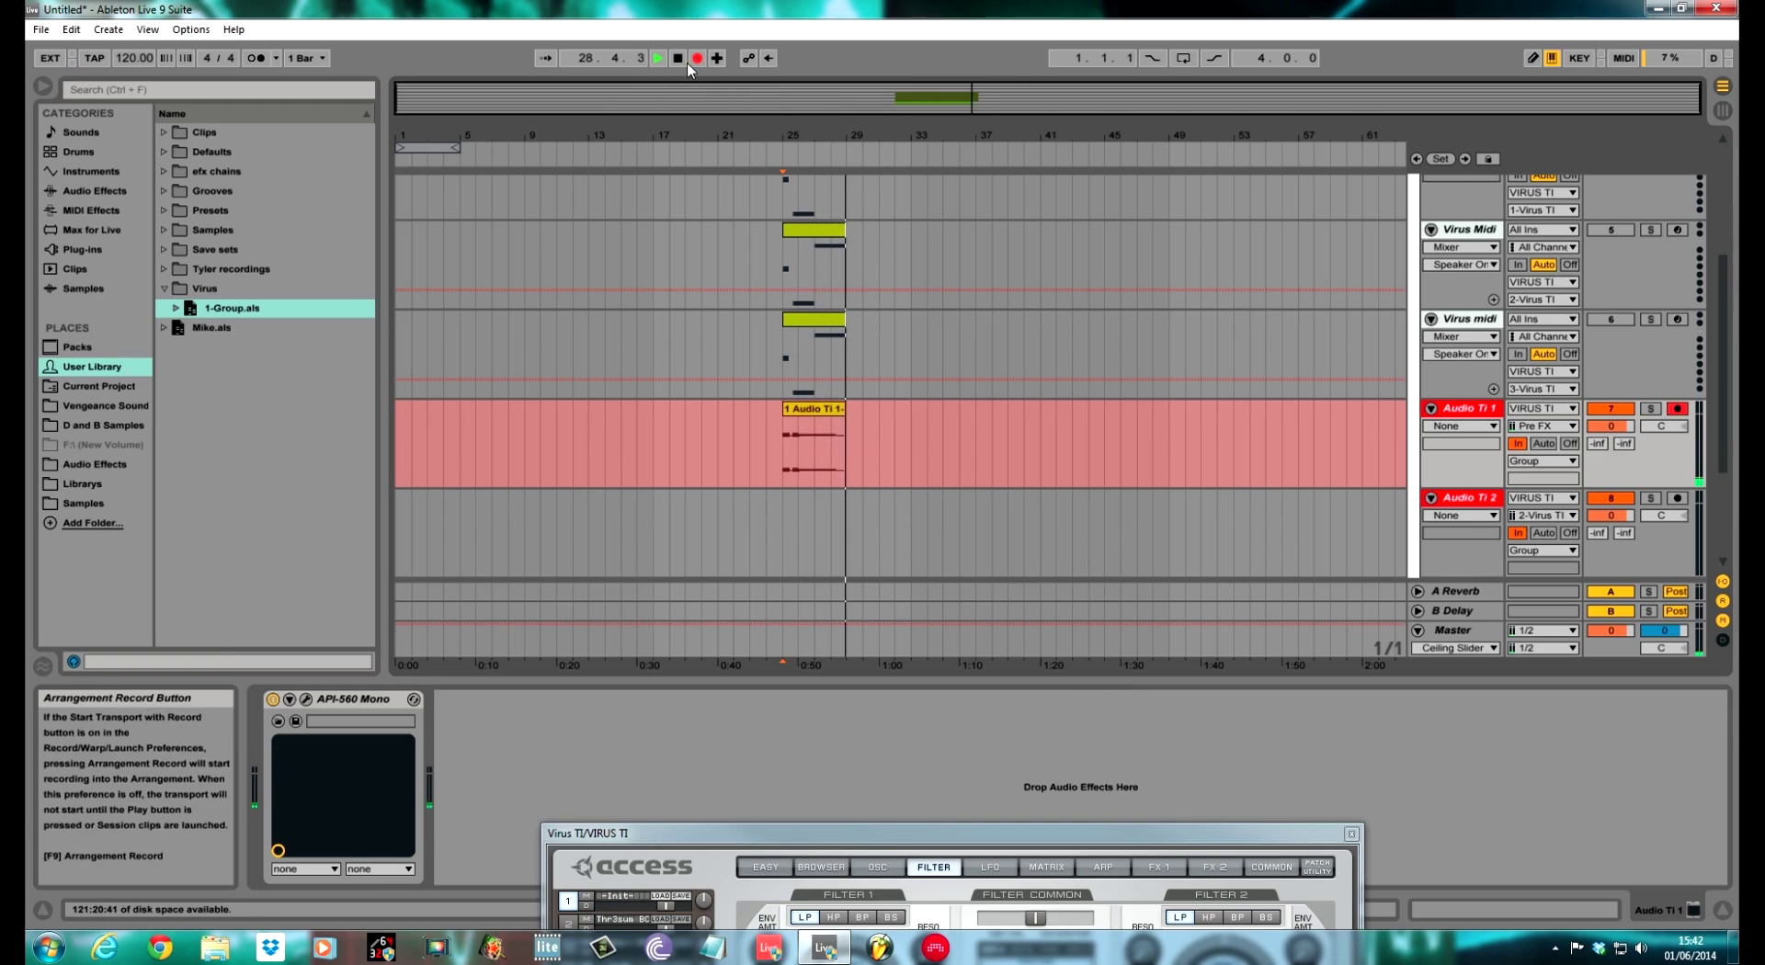
{"action": "key", "text": "space"}
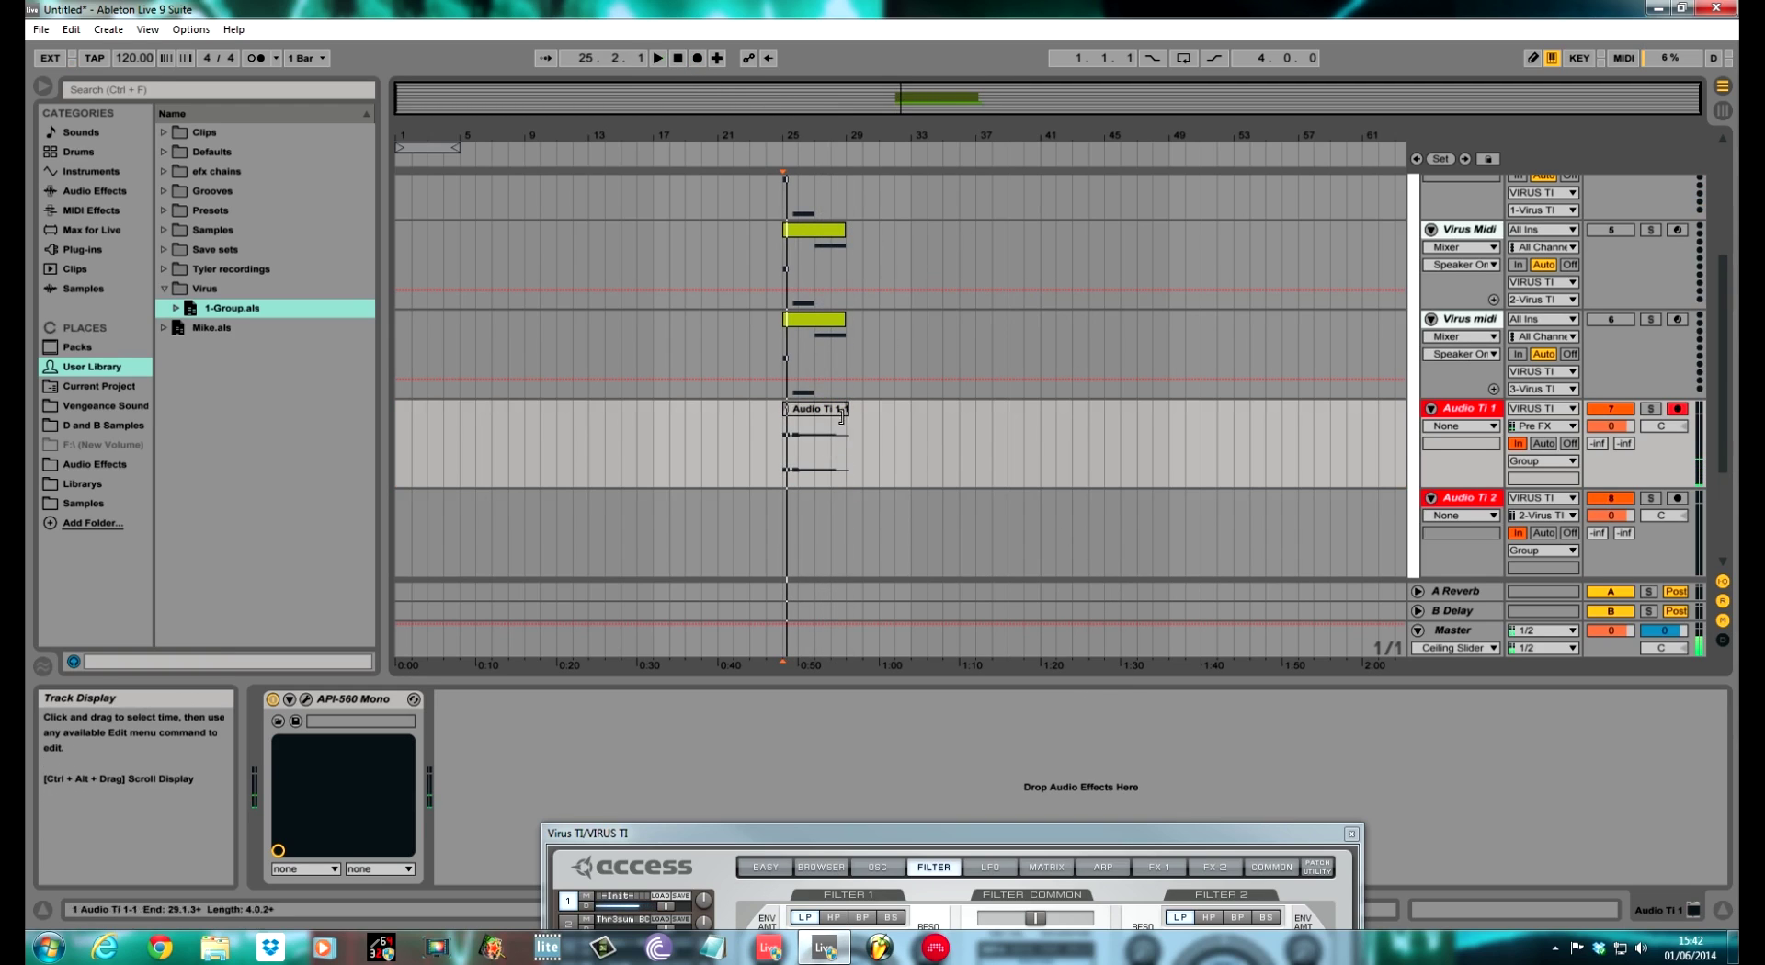
{"action": "left_click", "coordinate": [826, 409]}
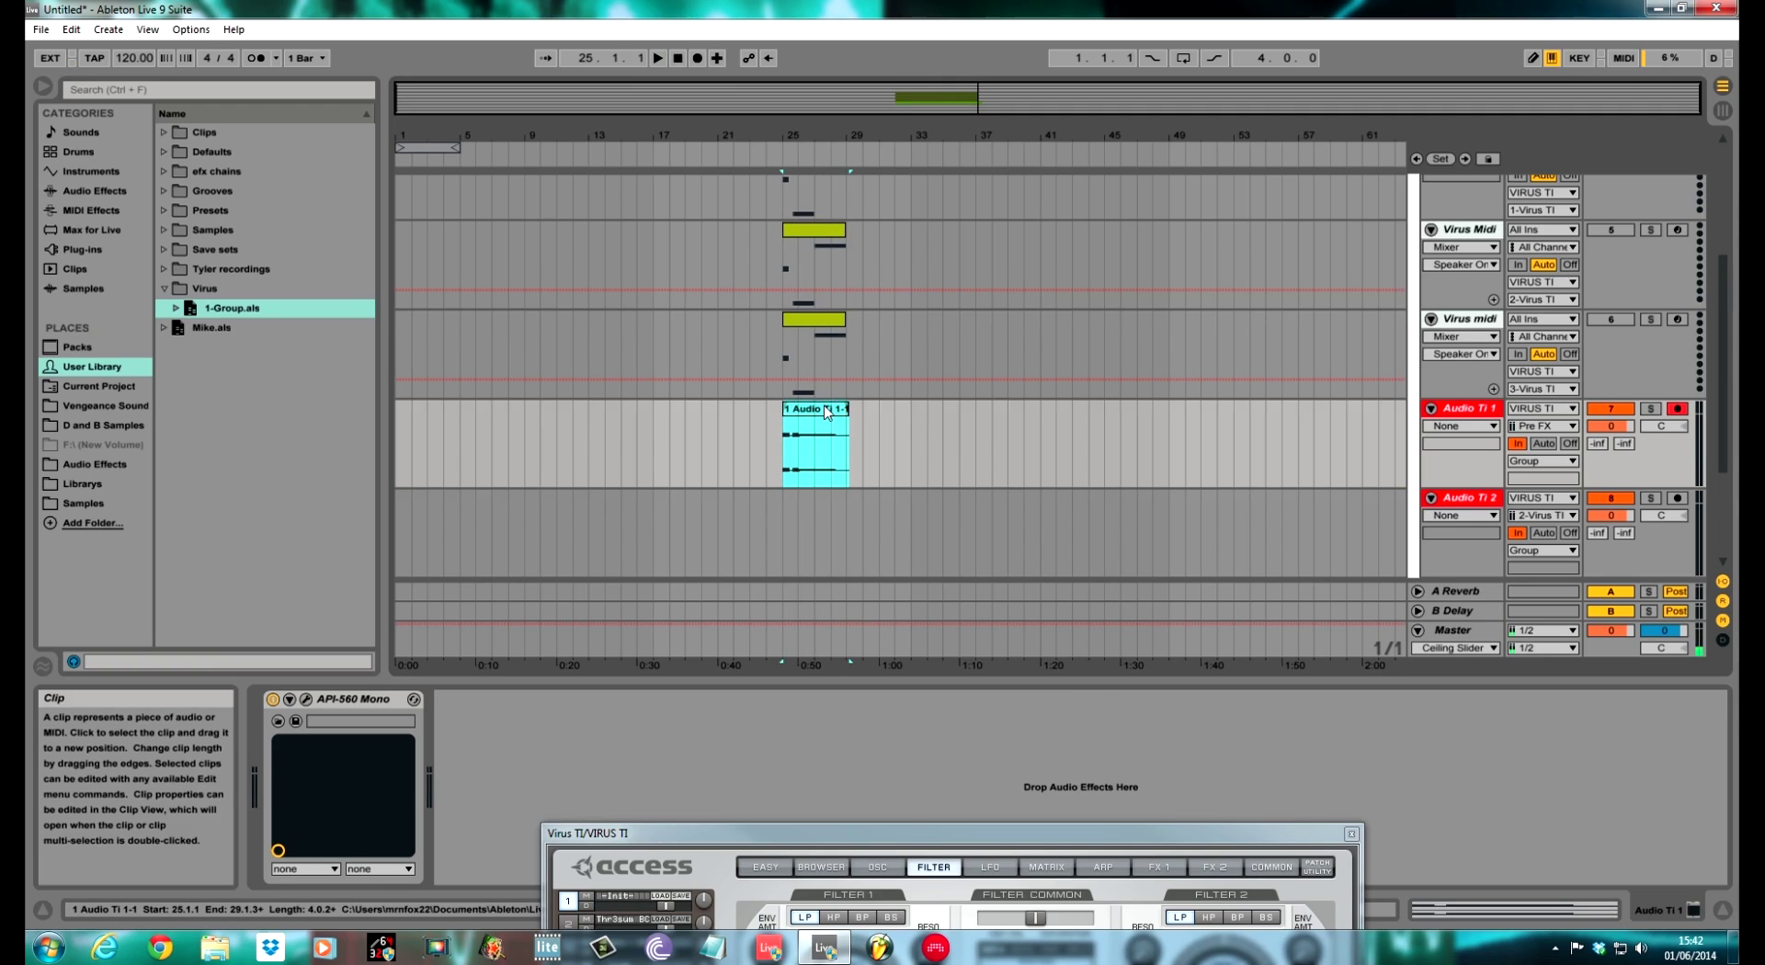
{"action": "key", "text": "Delete"}
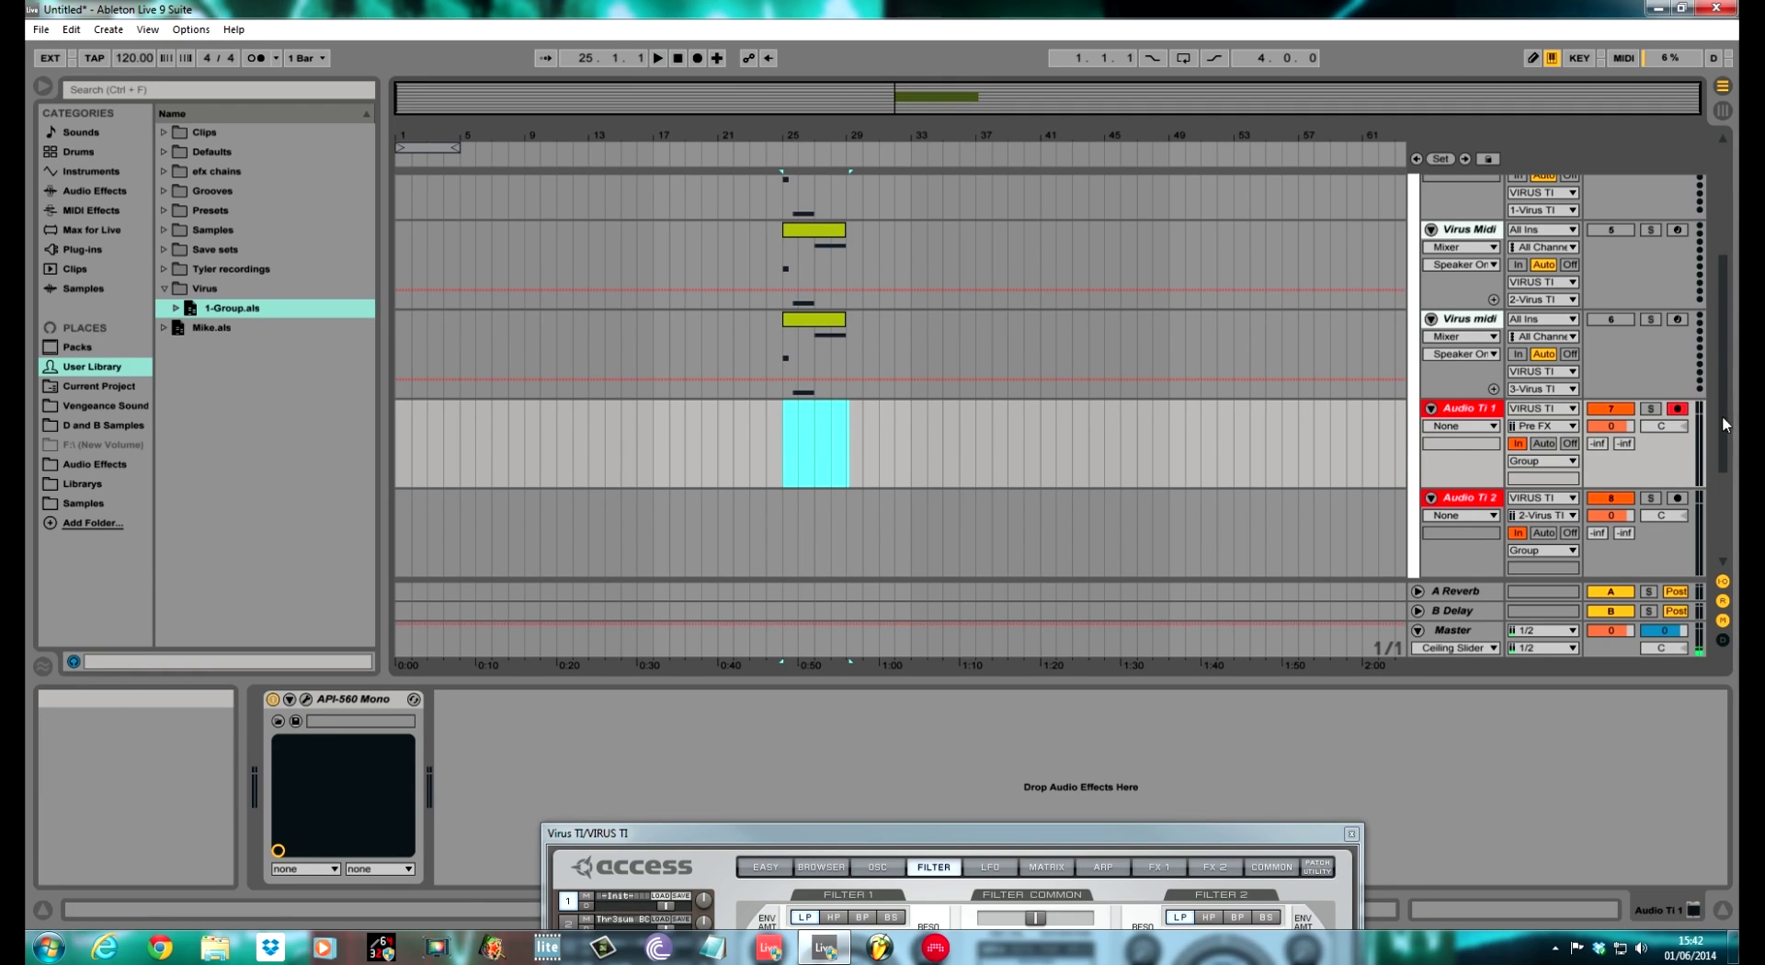
- Remove the low bar-29 cutoff breakpoint to flatten the VIRUS TI automation
{"action": "left_click_drag", "start_coordinate": [1719, 348], "coordinate": [1723, 269]}
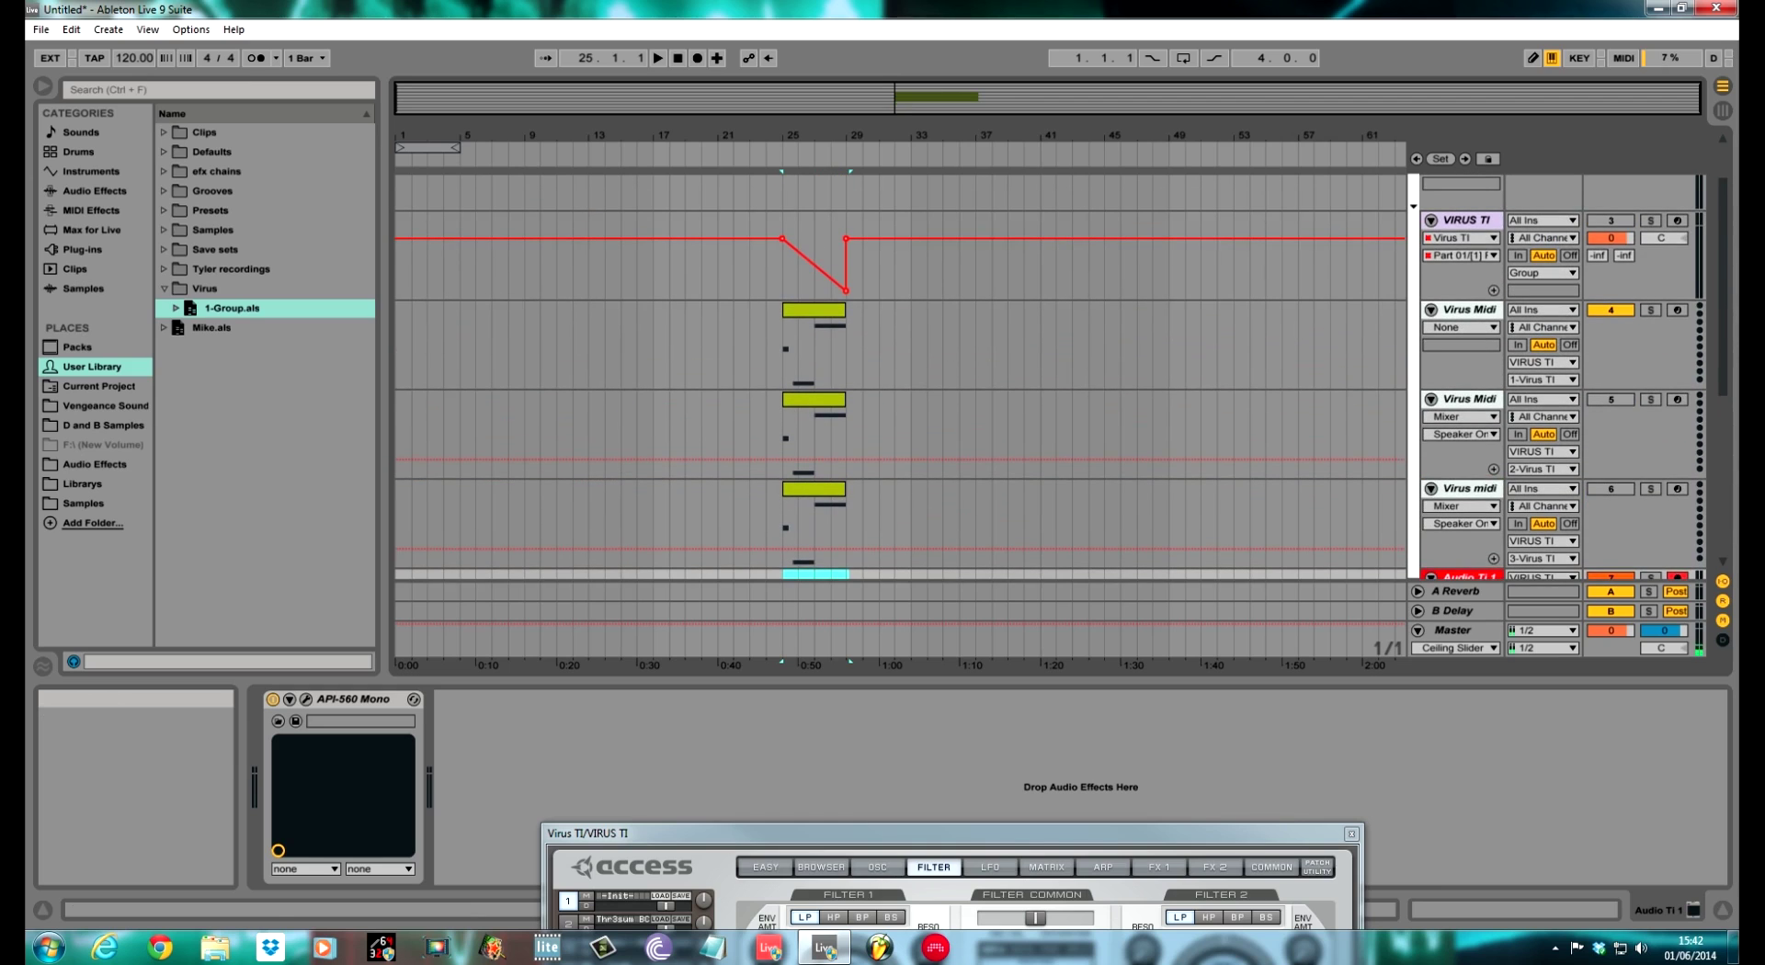
{"action": "left_click", "coordinate": [847, 291]}
{"action": "mouse_move", "coordinate": [850, 244]}
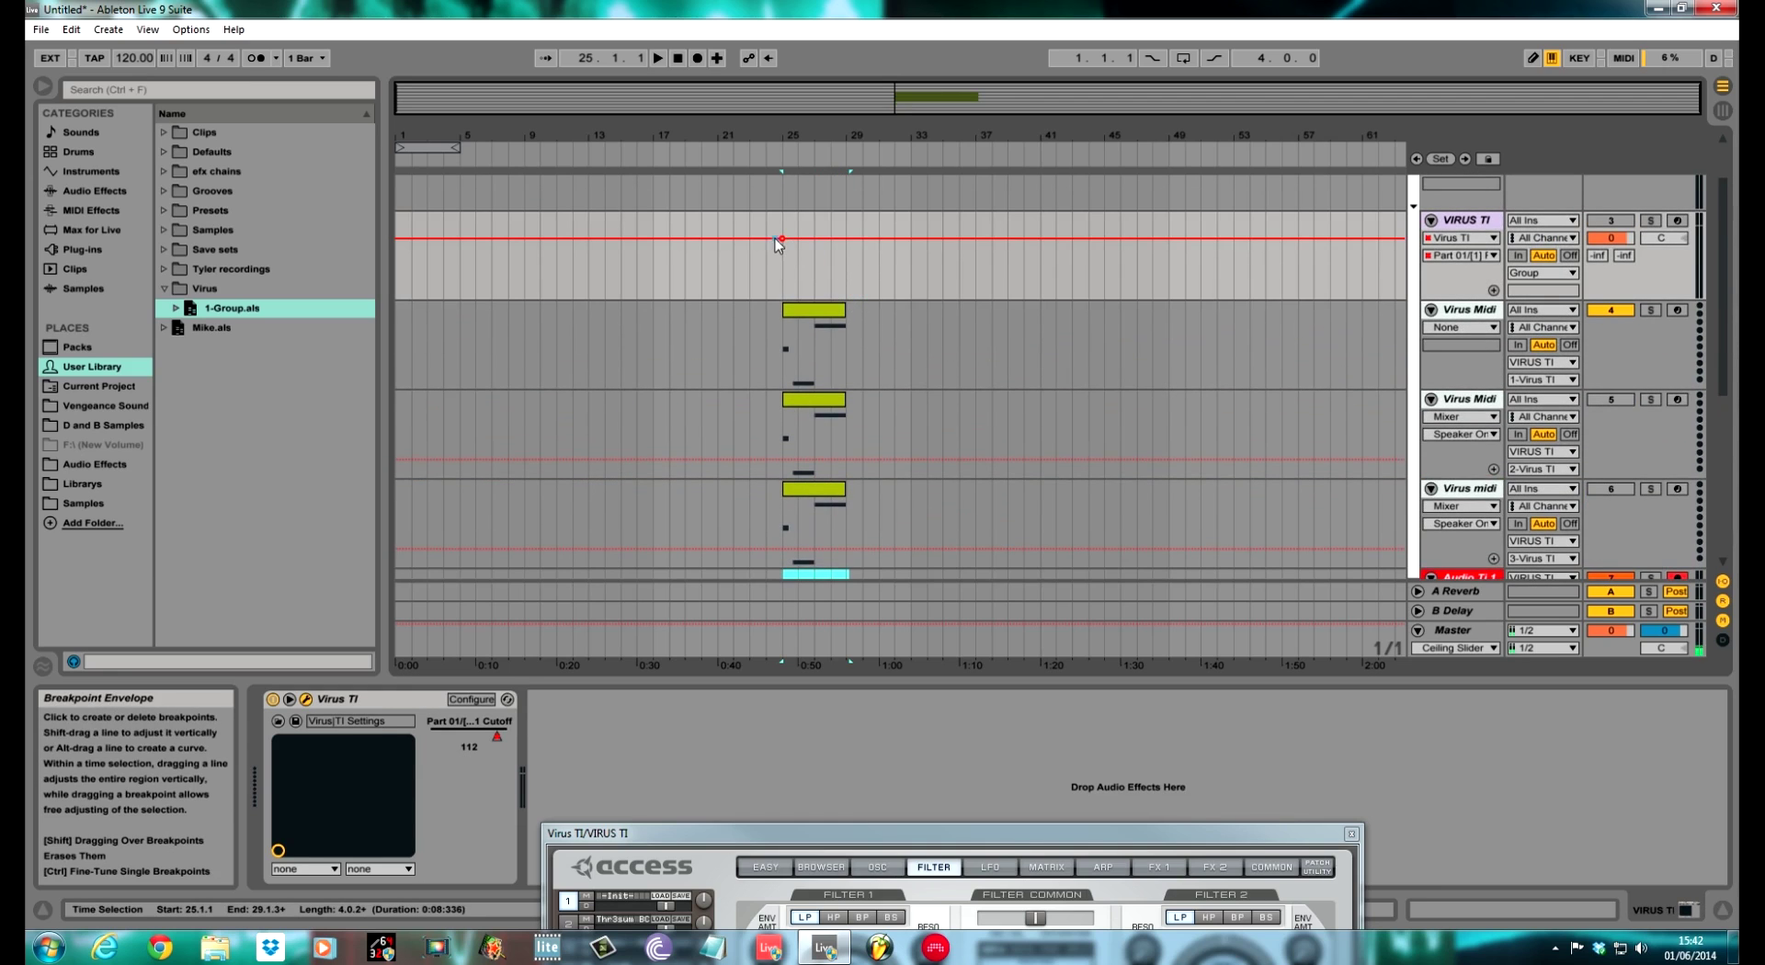
{"action": "scroll", "coordinate": [1053, 432], "scroll_direction": "down", "scroll_amount": 5}
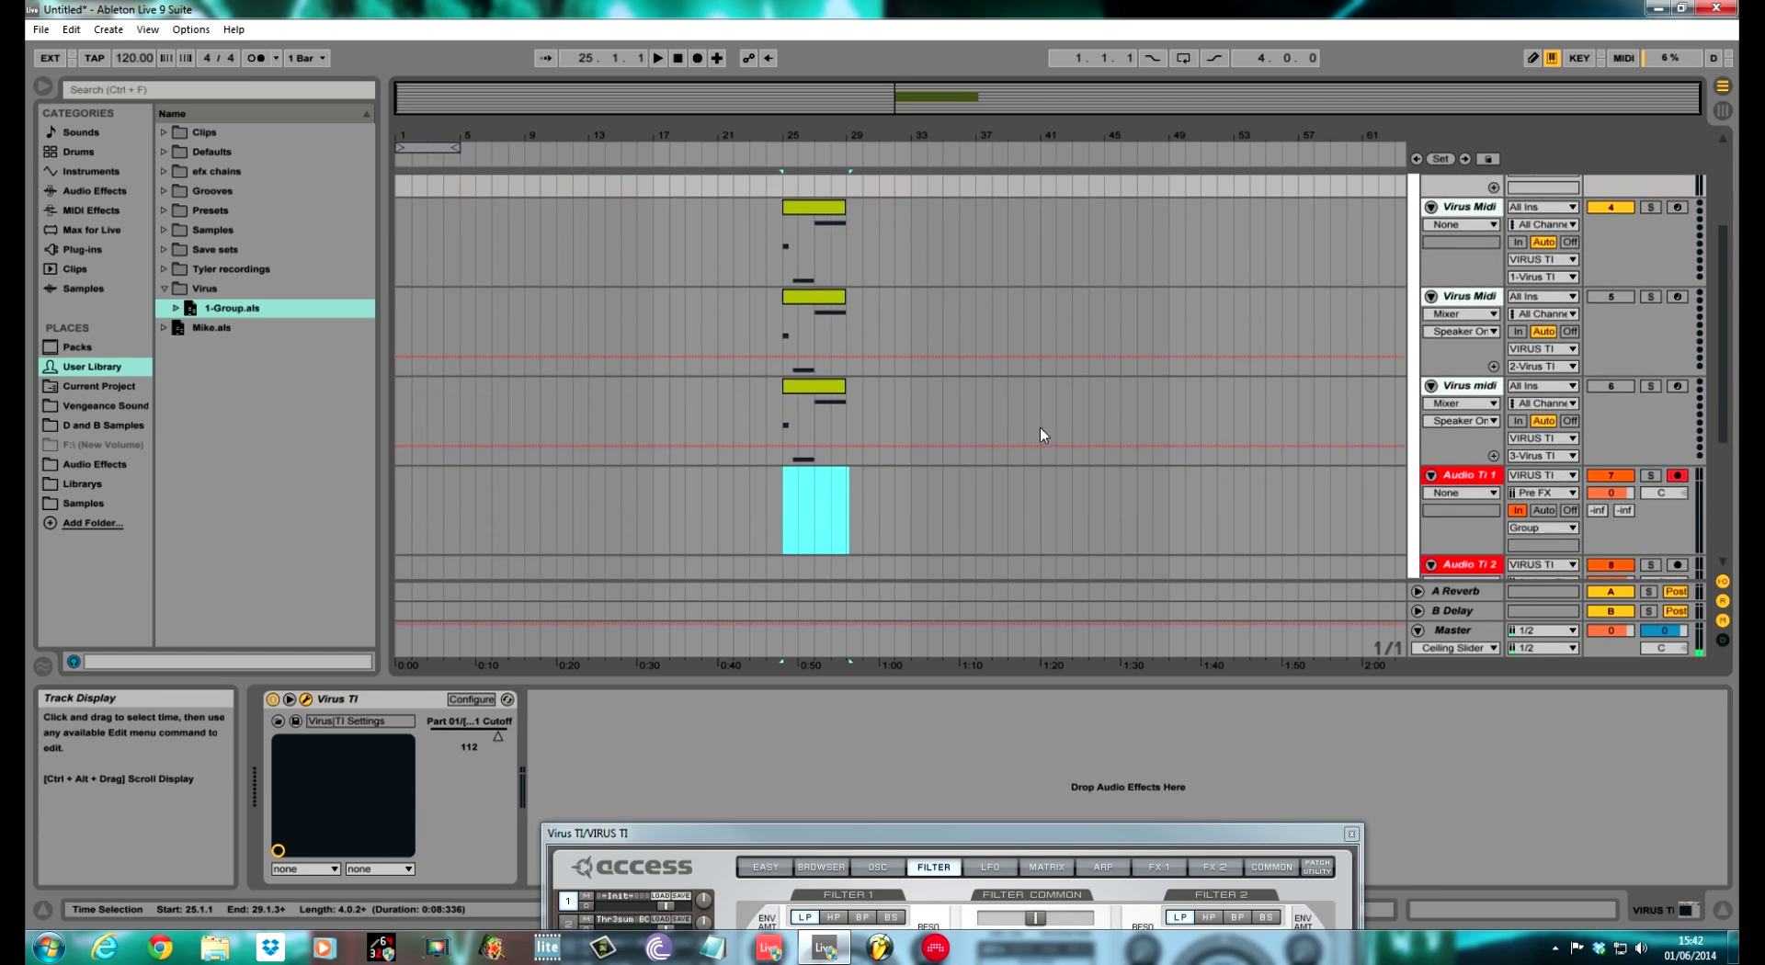
{"action": "scroll", "coordinate": [1039, 428], "scroll_direction": "down", "scroll_amount": 3}
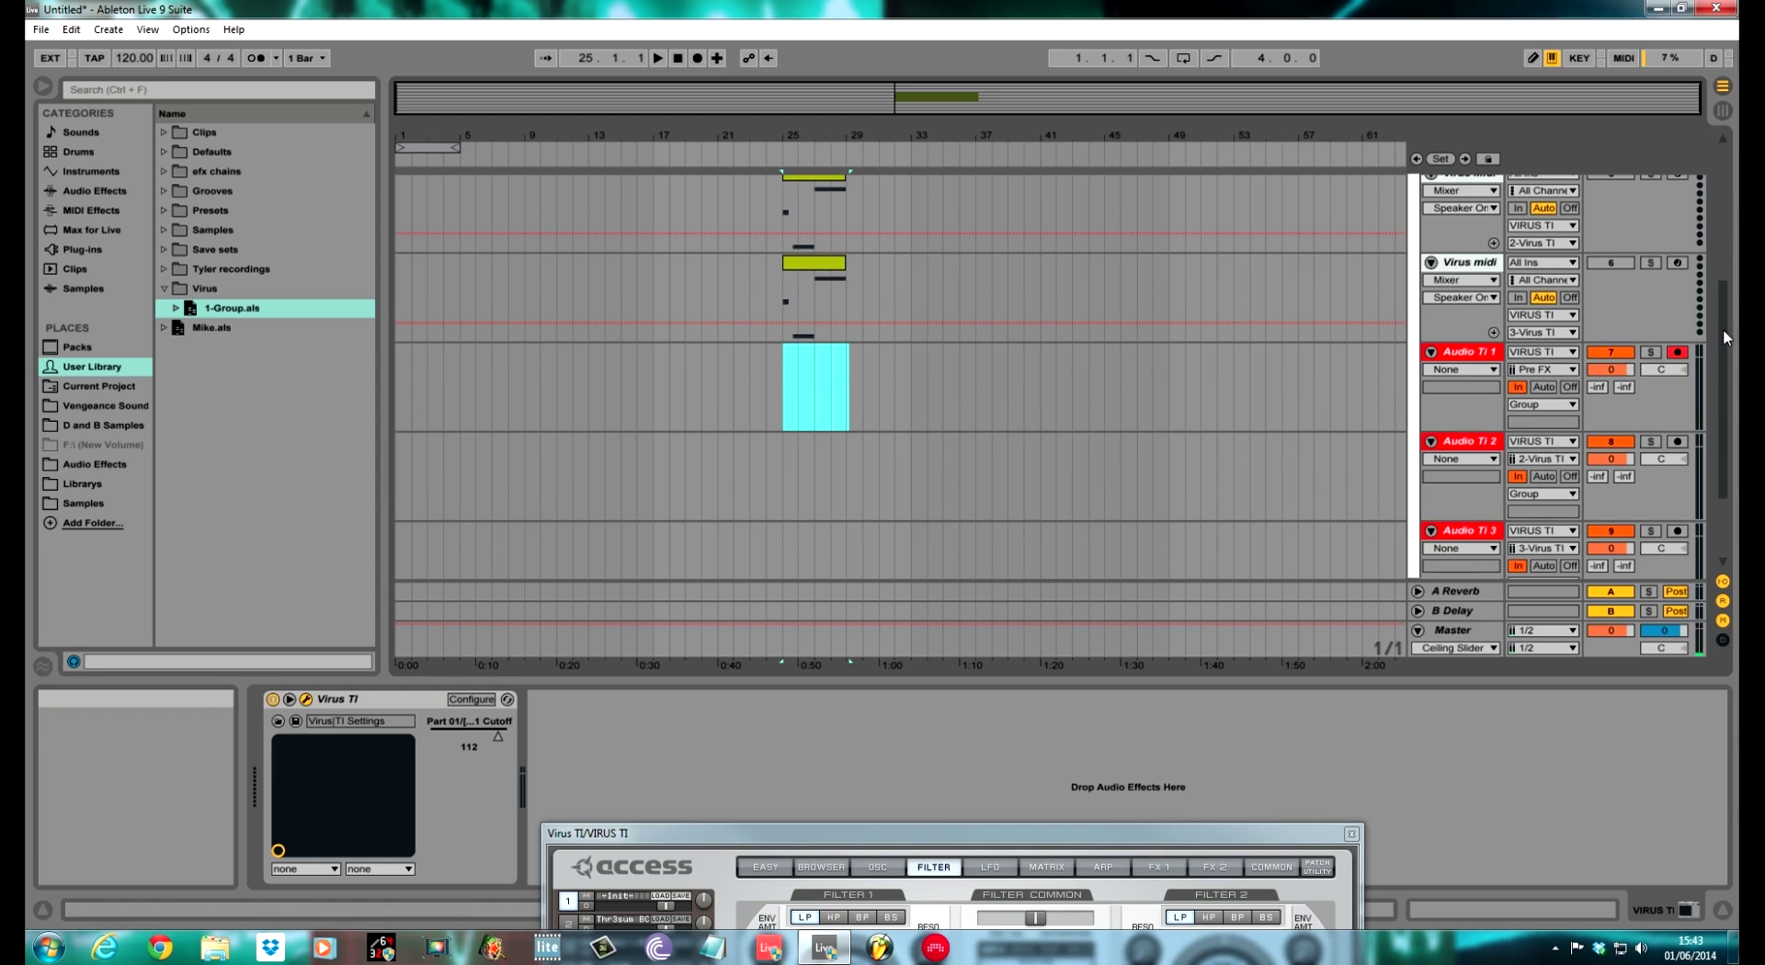
{"action": "left_click_drag", "start_coordinate": [1723, 329], "coordinate": [1723, 410]}
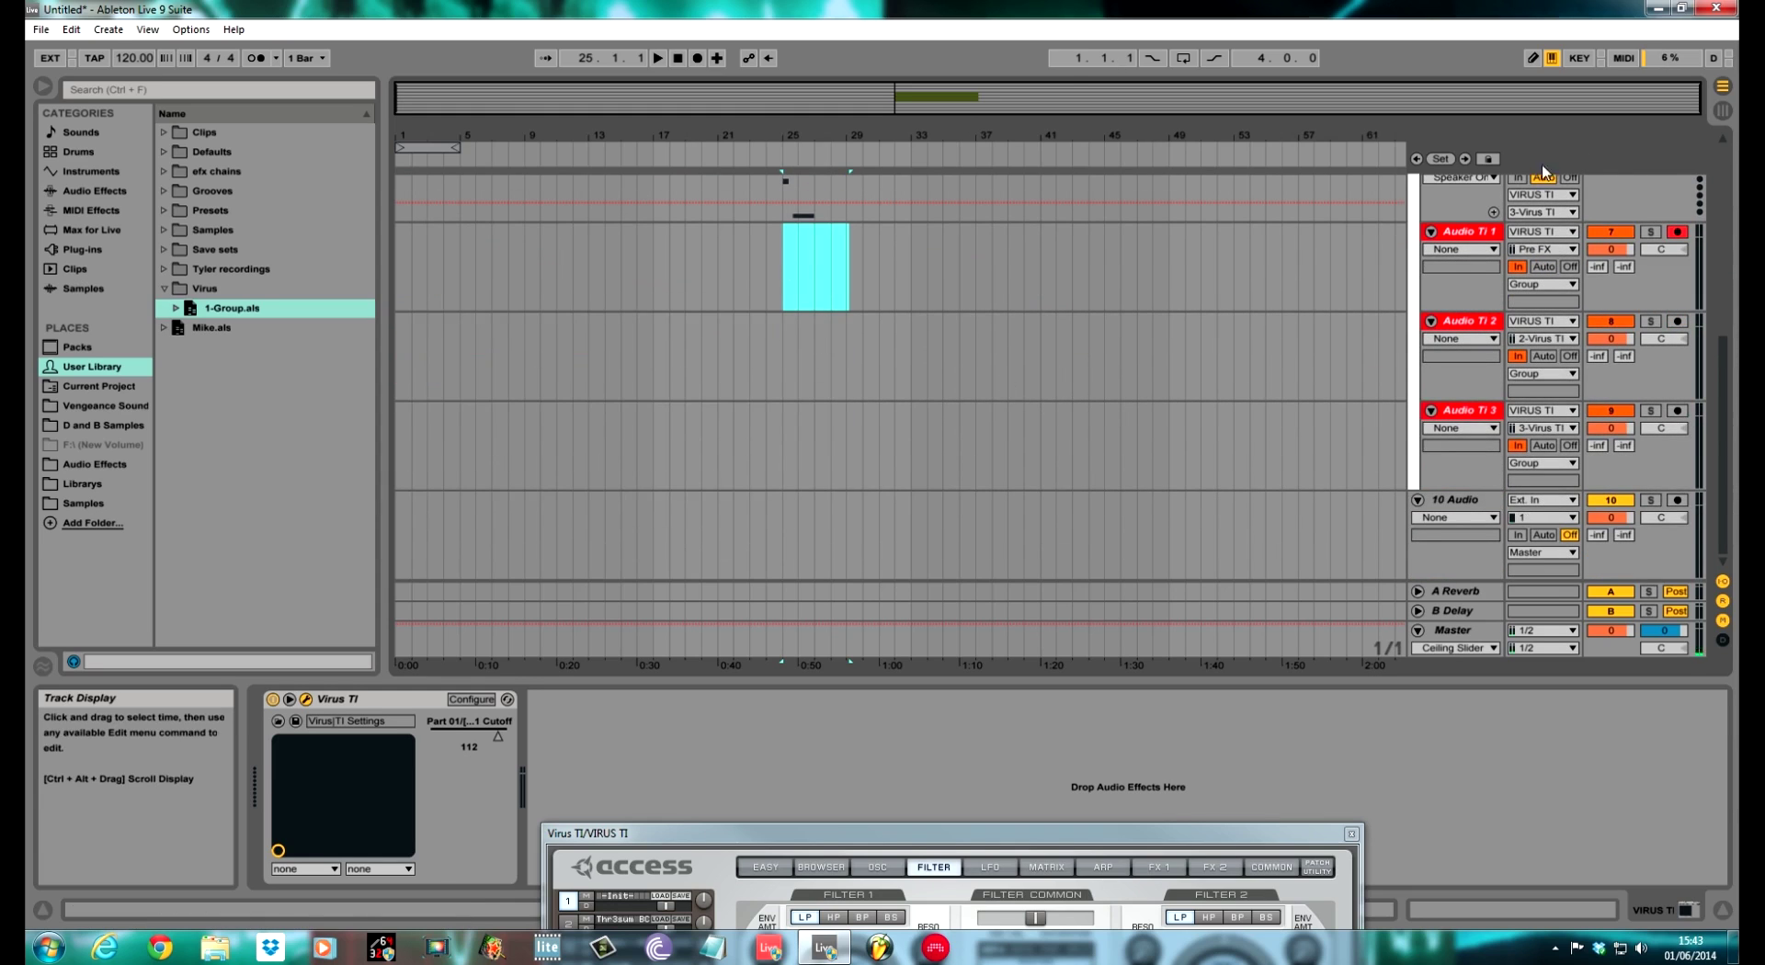
- Reselect Audio Ti 1 and start recording again from bar 25
{"action": "left_click", "coordinate": [1480, 243]}
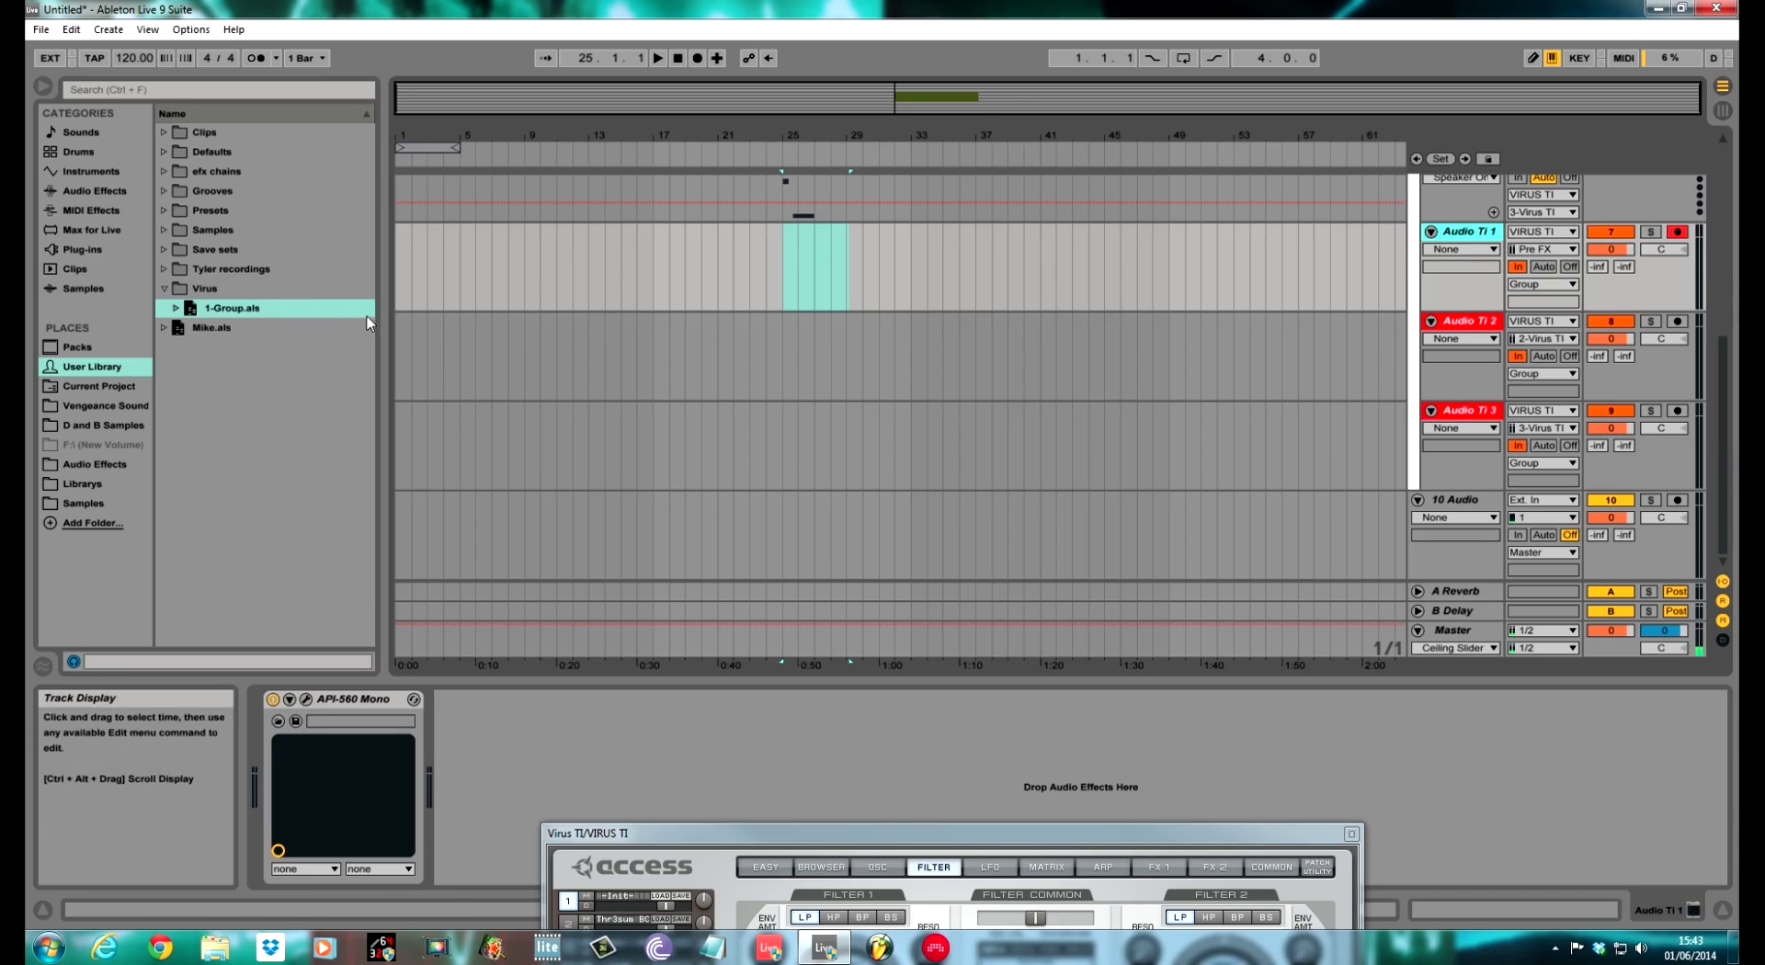
{"action": "scroll", "coordinate": [1040, 300], "scroll_direction": "up", "scroll_amount": 2}
{"action": "scroll", "coordinate": [979, 344], "scroll_direction": "down", "scroll_amount": 2}
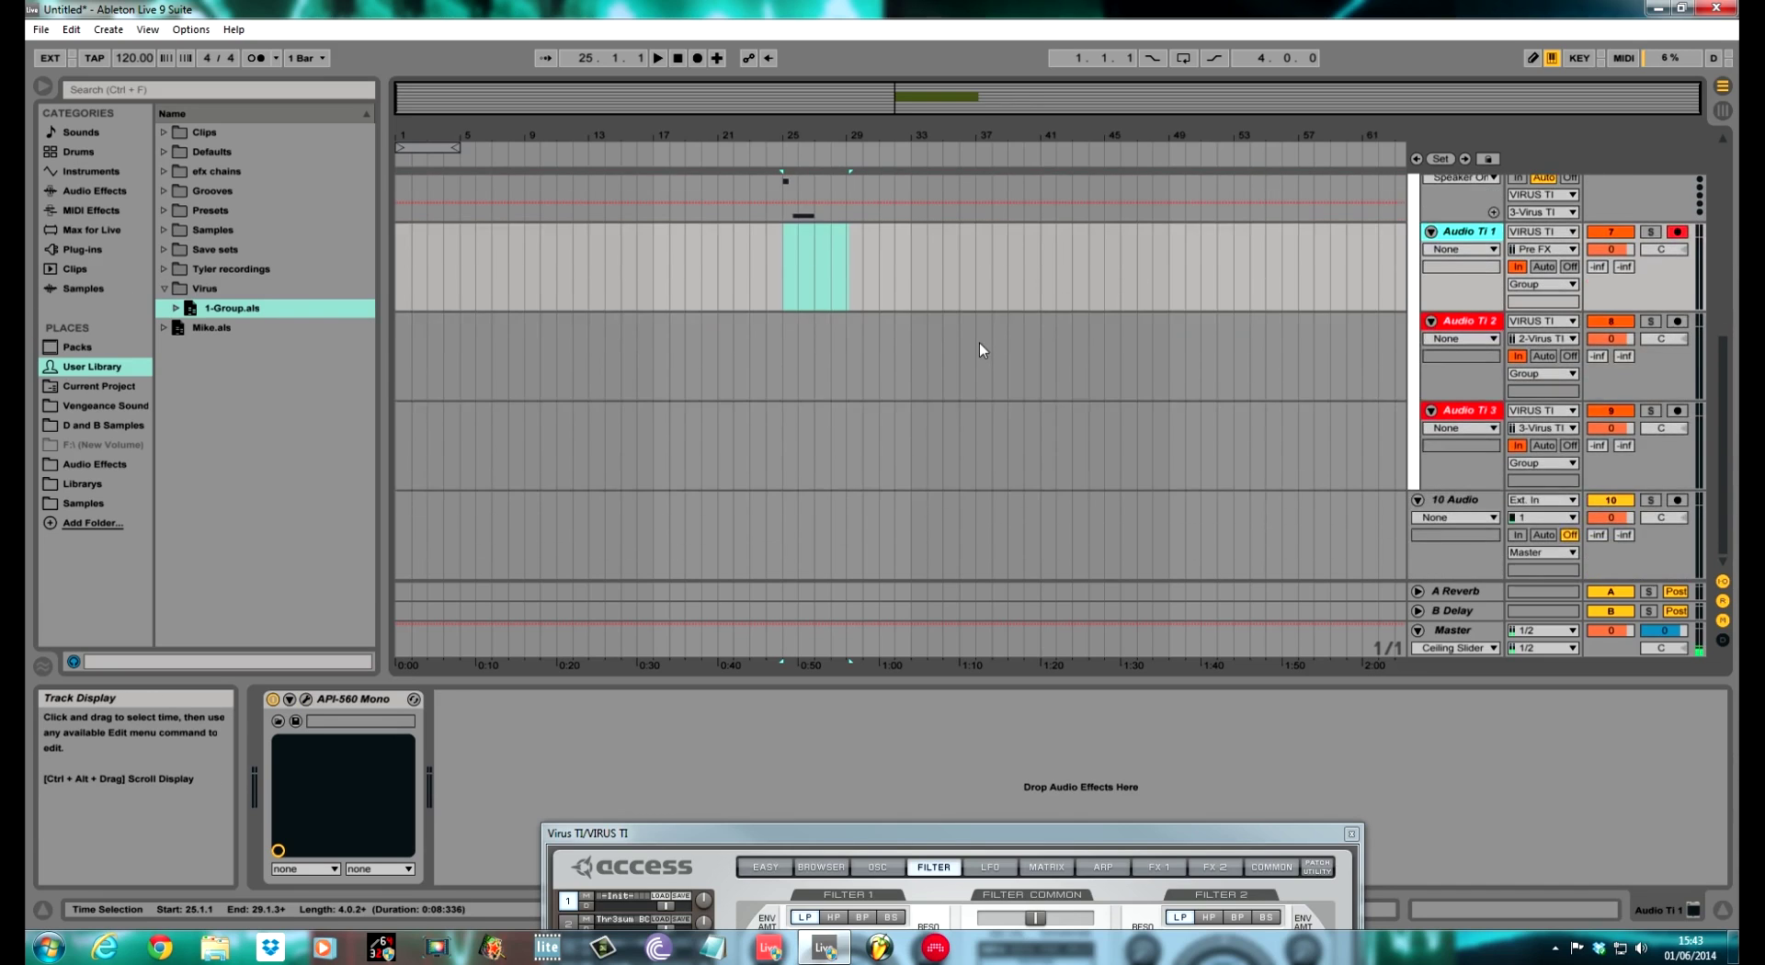
{"action": "scroll", "coordinate": [979, 344], "scroll_direction": "up", "scroll_amount": 3}
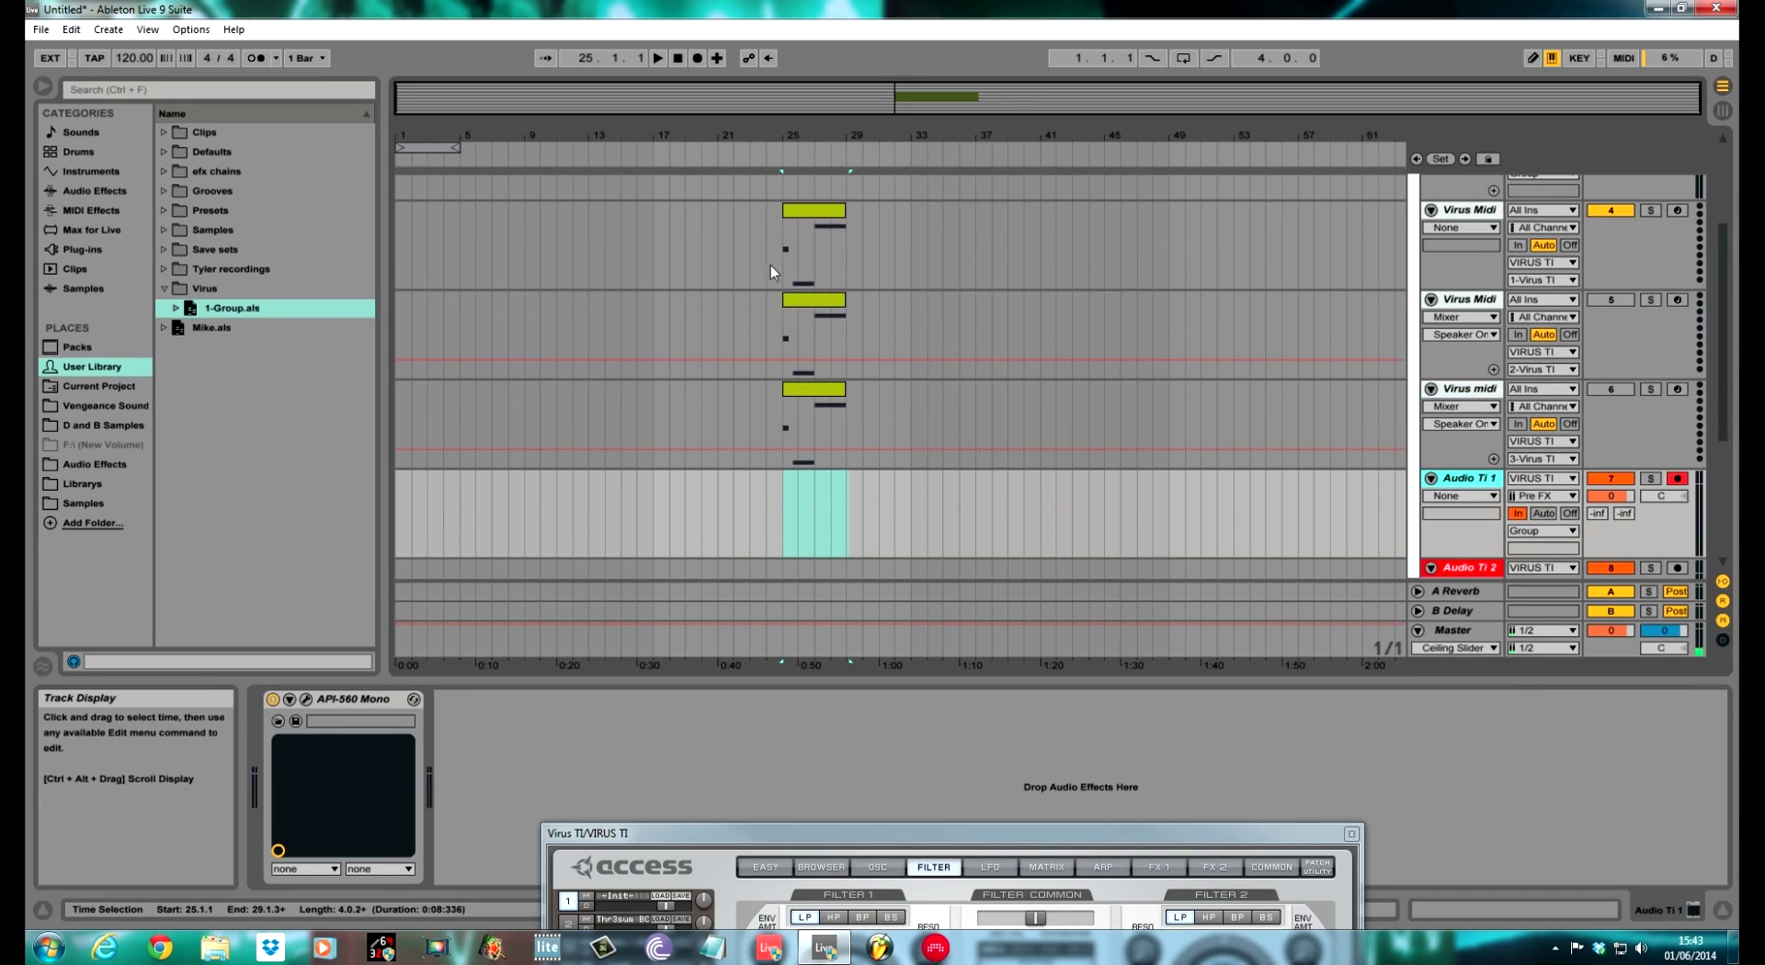
{"action": "left_click", "coordinate": [775, 501]}
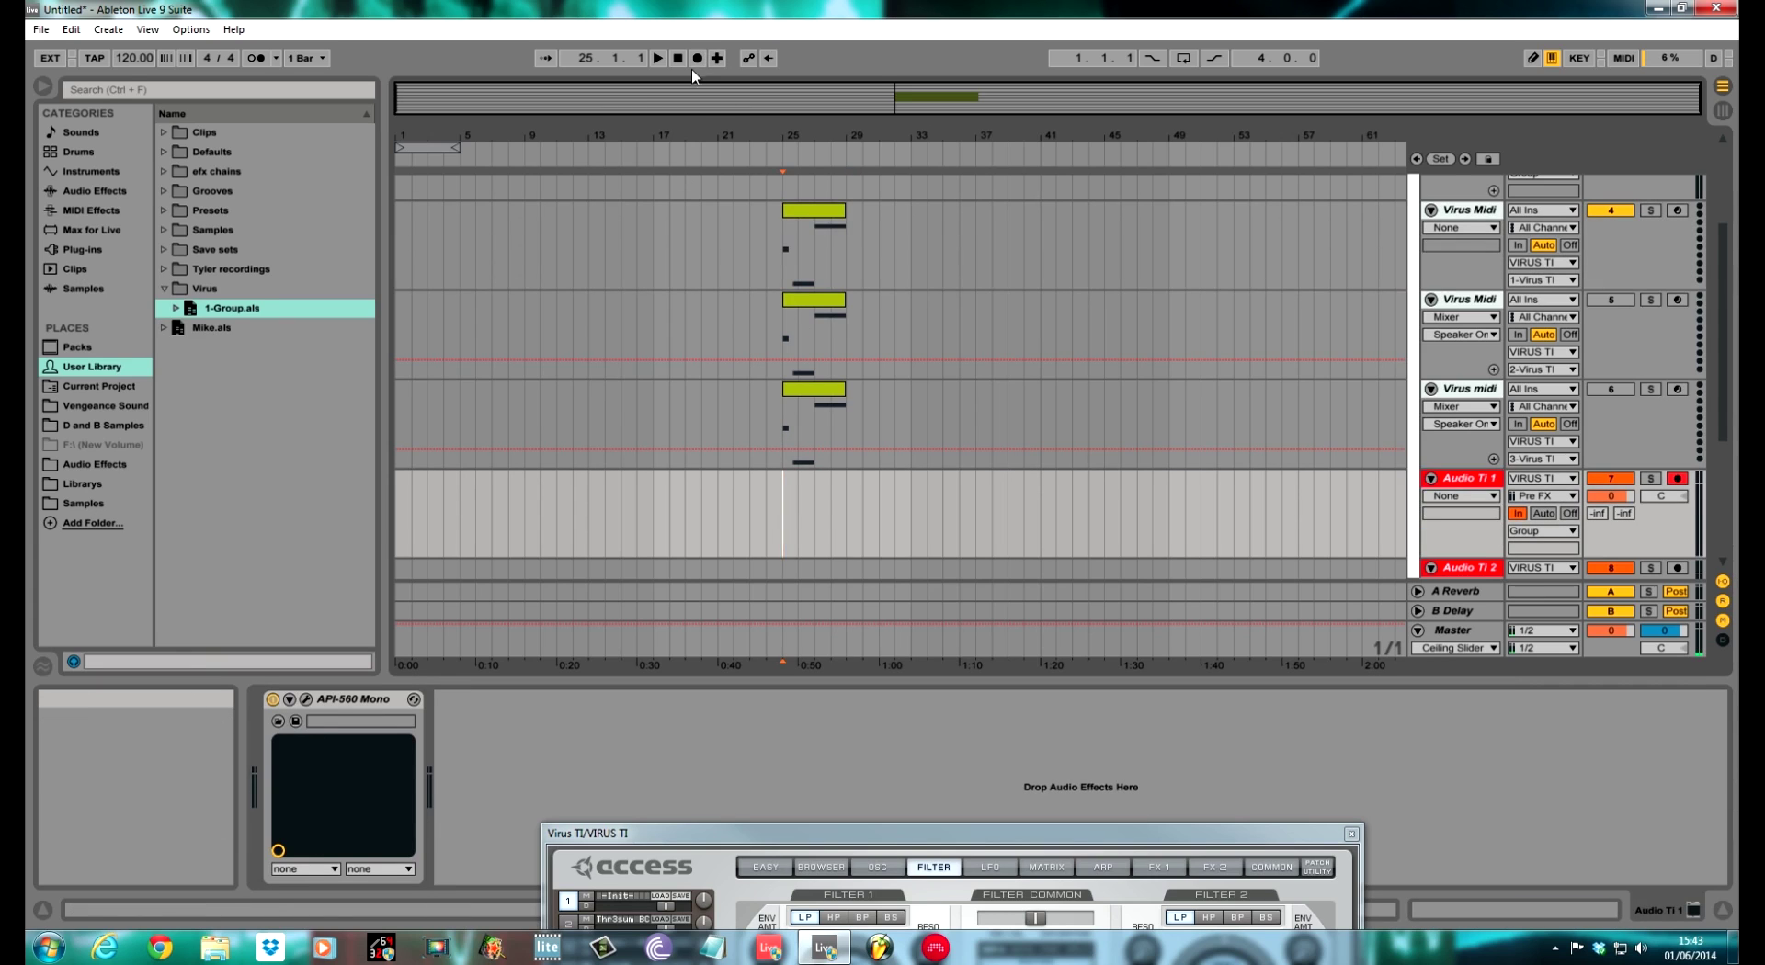
{"action": "left_click", "coordinate": [697, 57]}
- Add a Phaser to Audio Ti 1 with lower frequency and higher feedback, then stop recording
{"action": "left_click", "coordinate": [95, 190]}
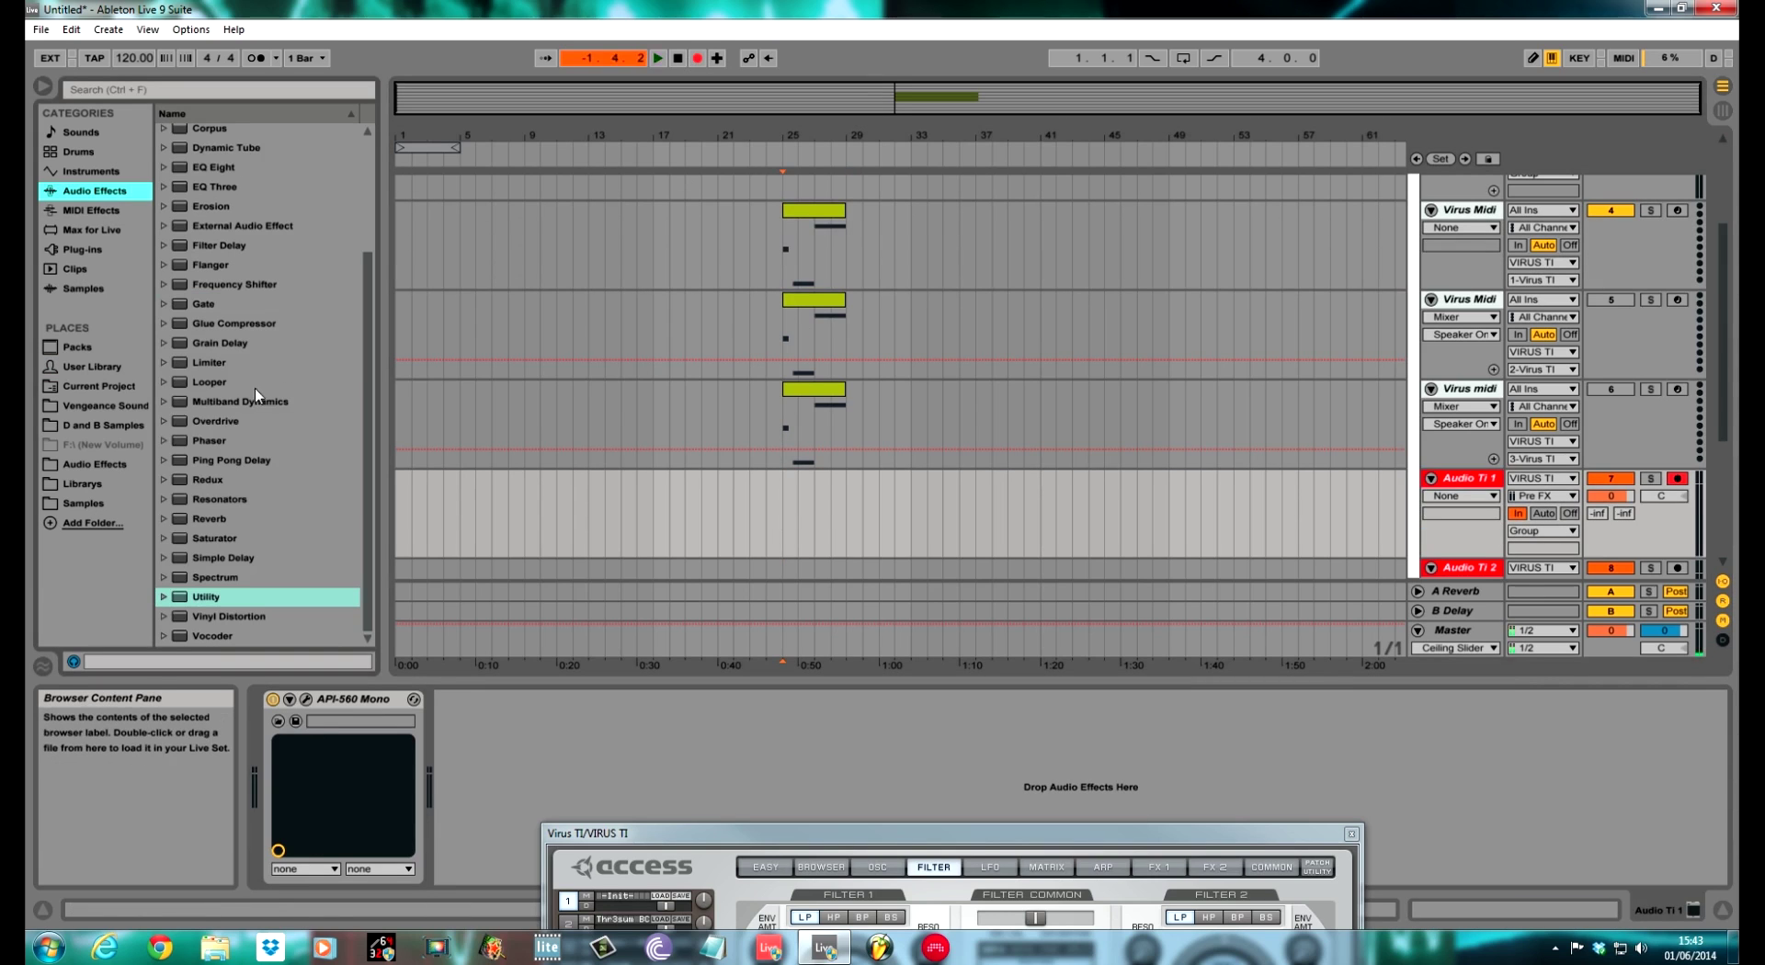
{"action": "left_click_drag", "start_coordinate": [202, 440], "coordinate": [1450, 489]}
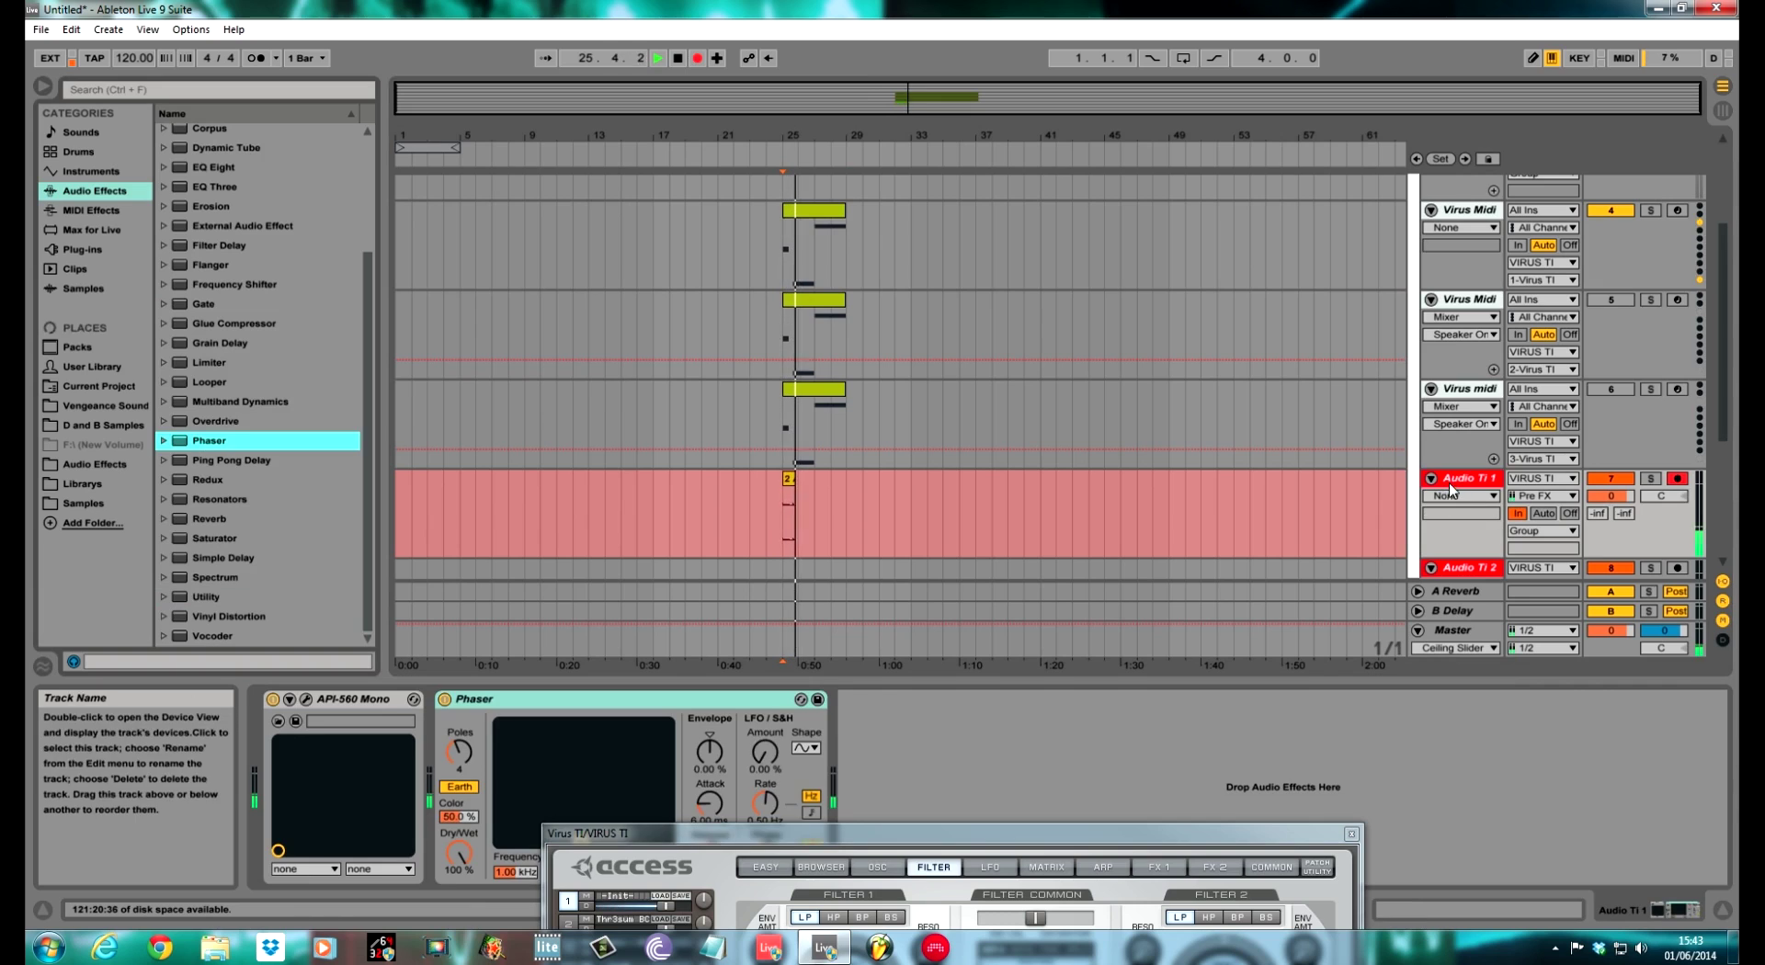
{"action": "left_click", "coordinate": [580, 844]}
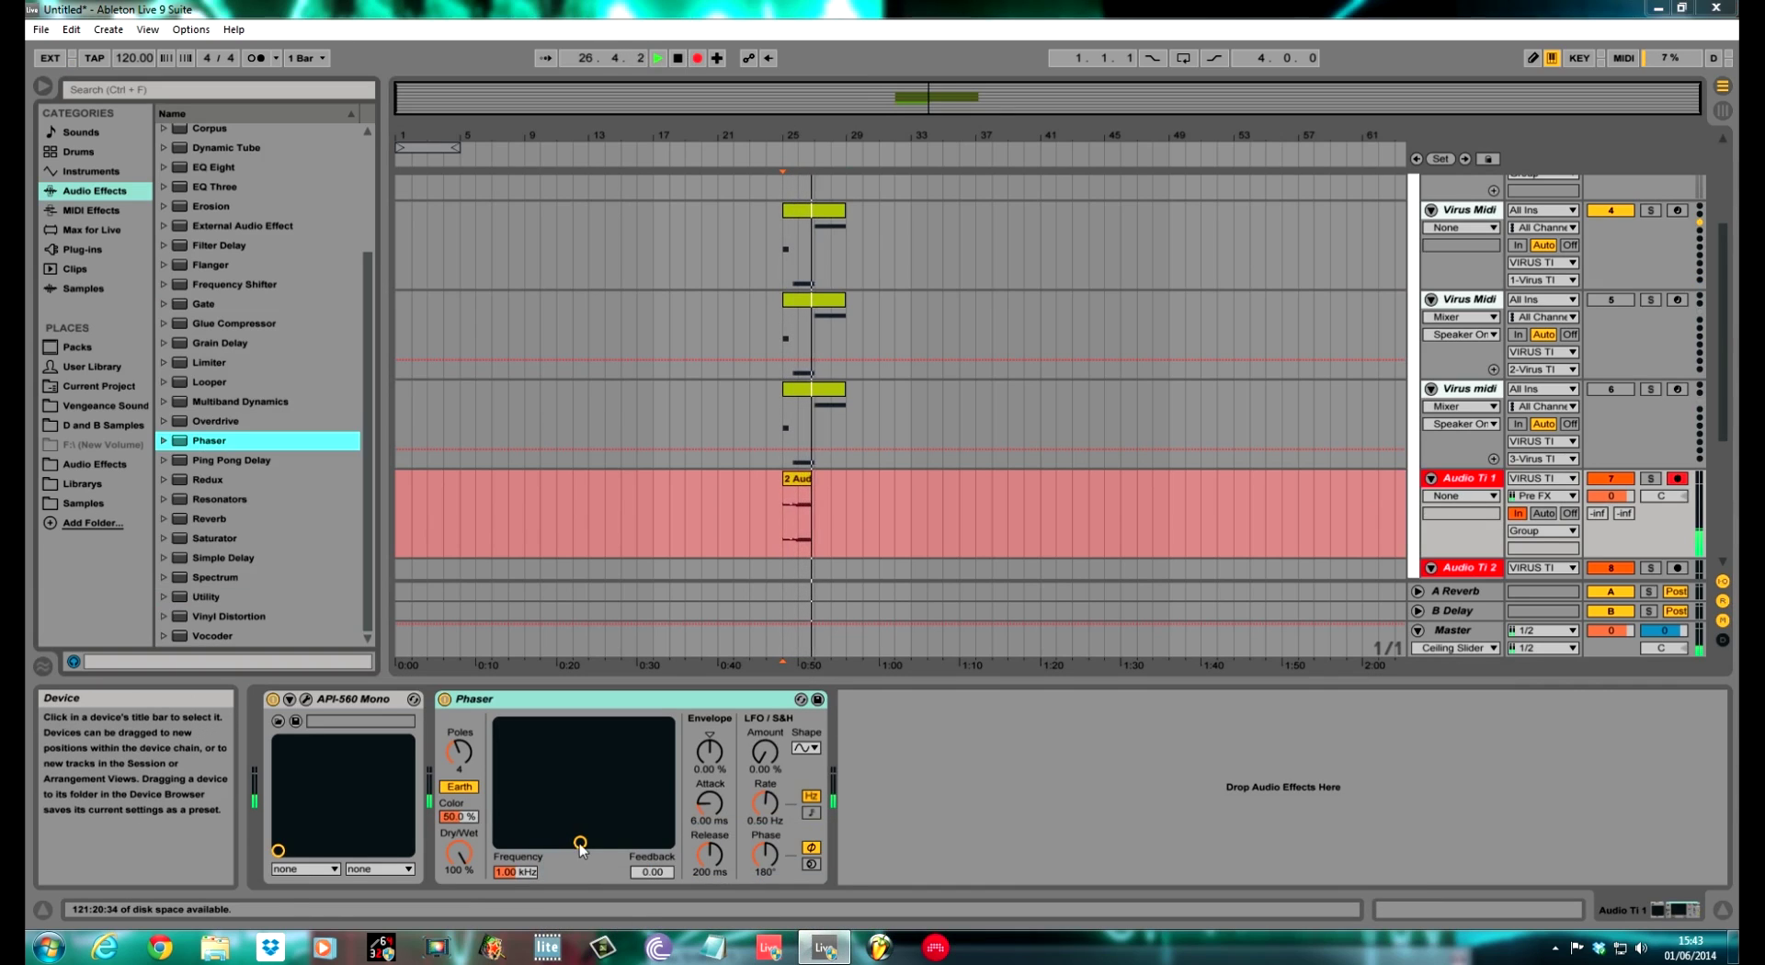
{"action": "left_click_drag", "start_coordinate": [580, 844], "coordinate": [604, 760]}
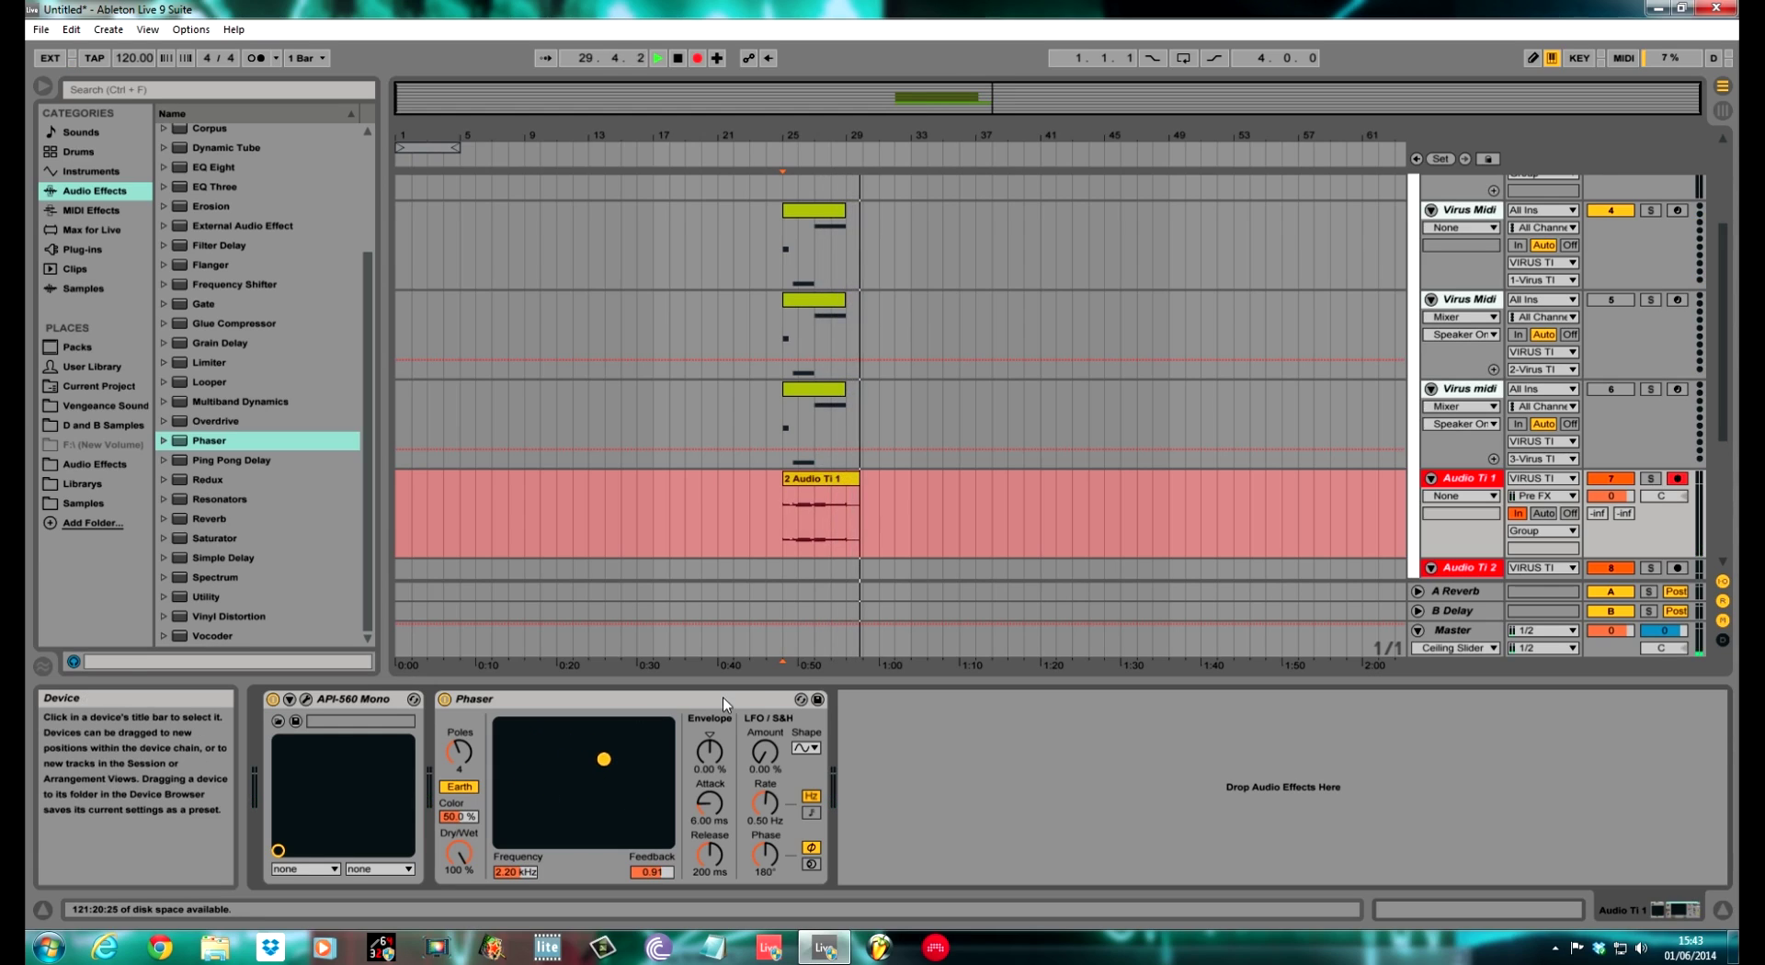
{"action": "key", "text": "space"}
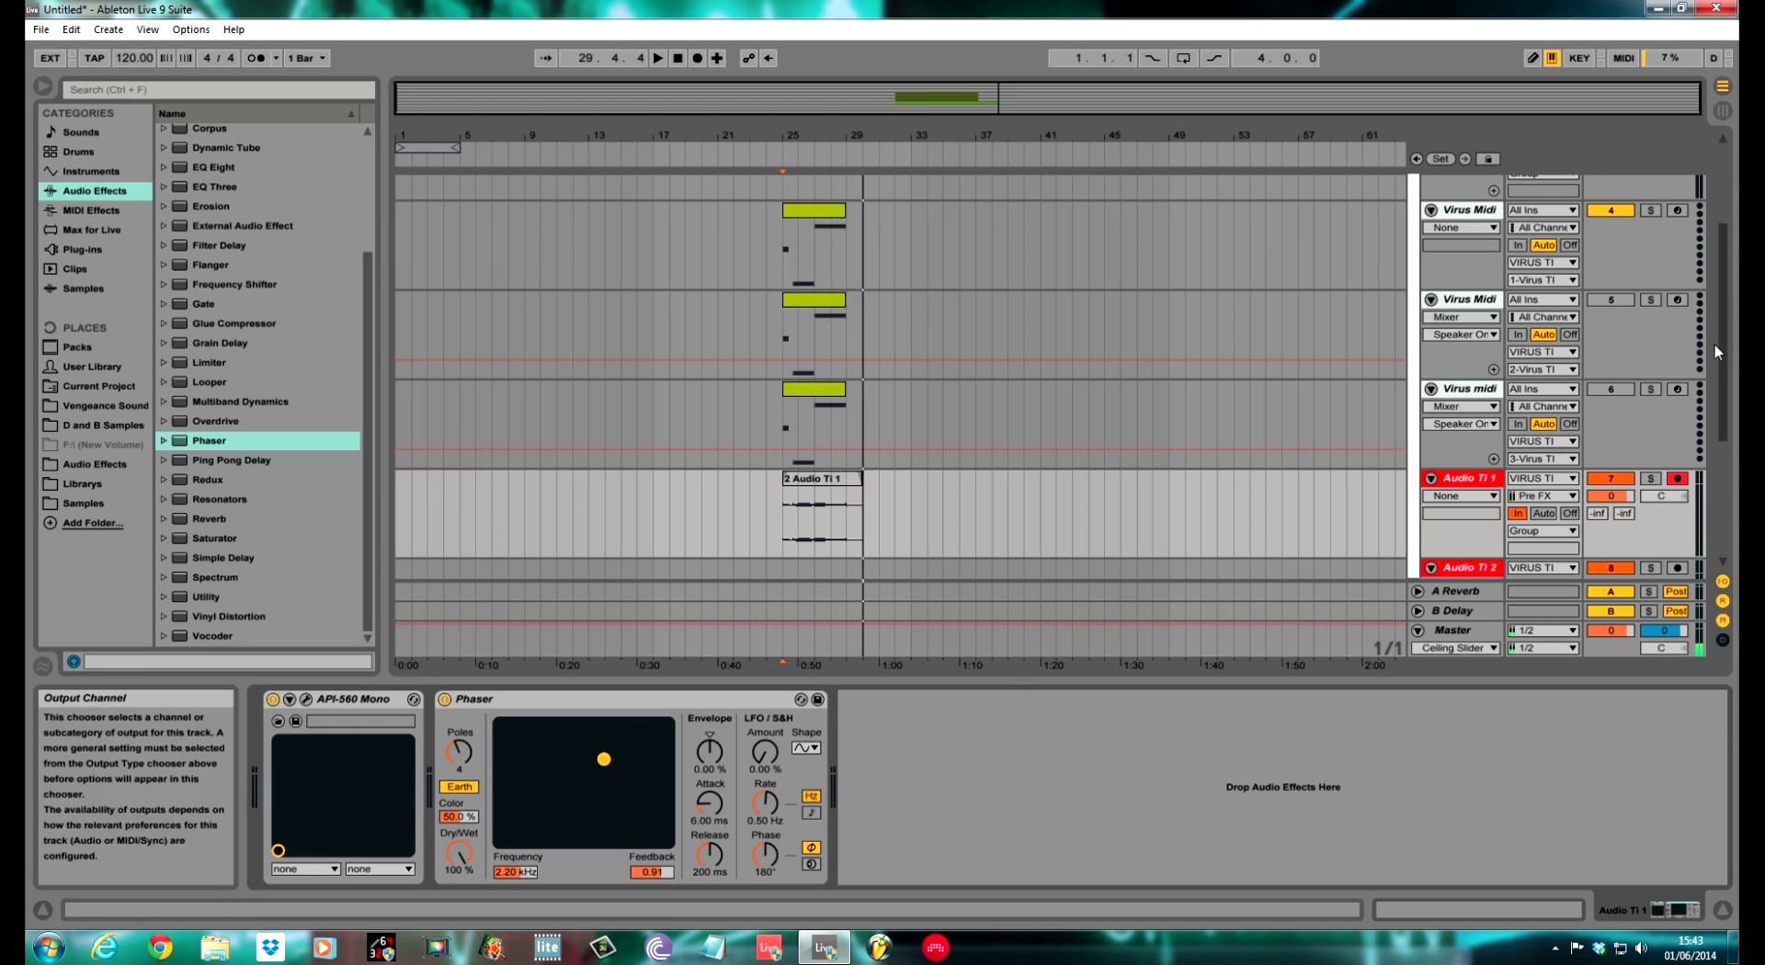
- Move the 2 Audio Ti 1 clip onto 10 Audio, play it back, and nudge it left
{"action": "scroll", "coordinate": [1713, 345], "scroll_direction": "down", "scroll_amount": 5}
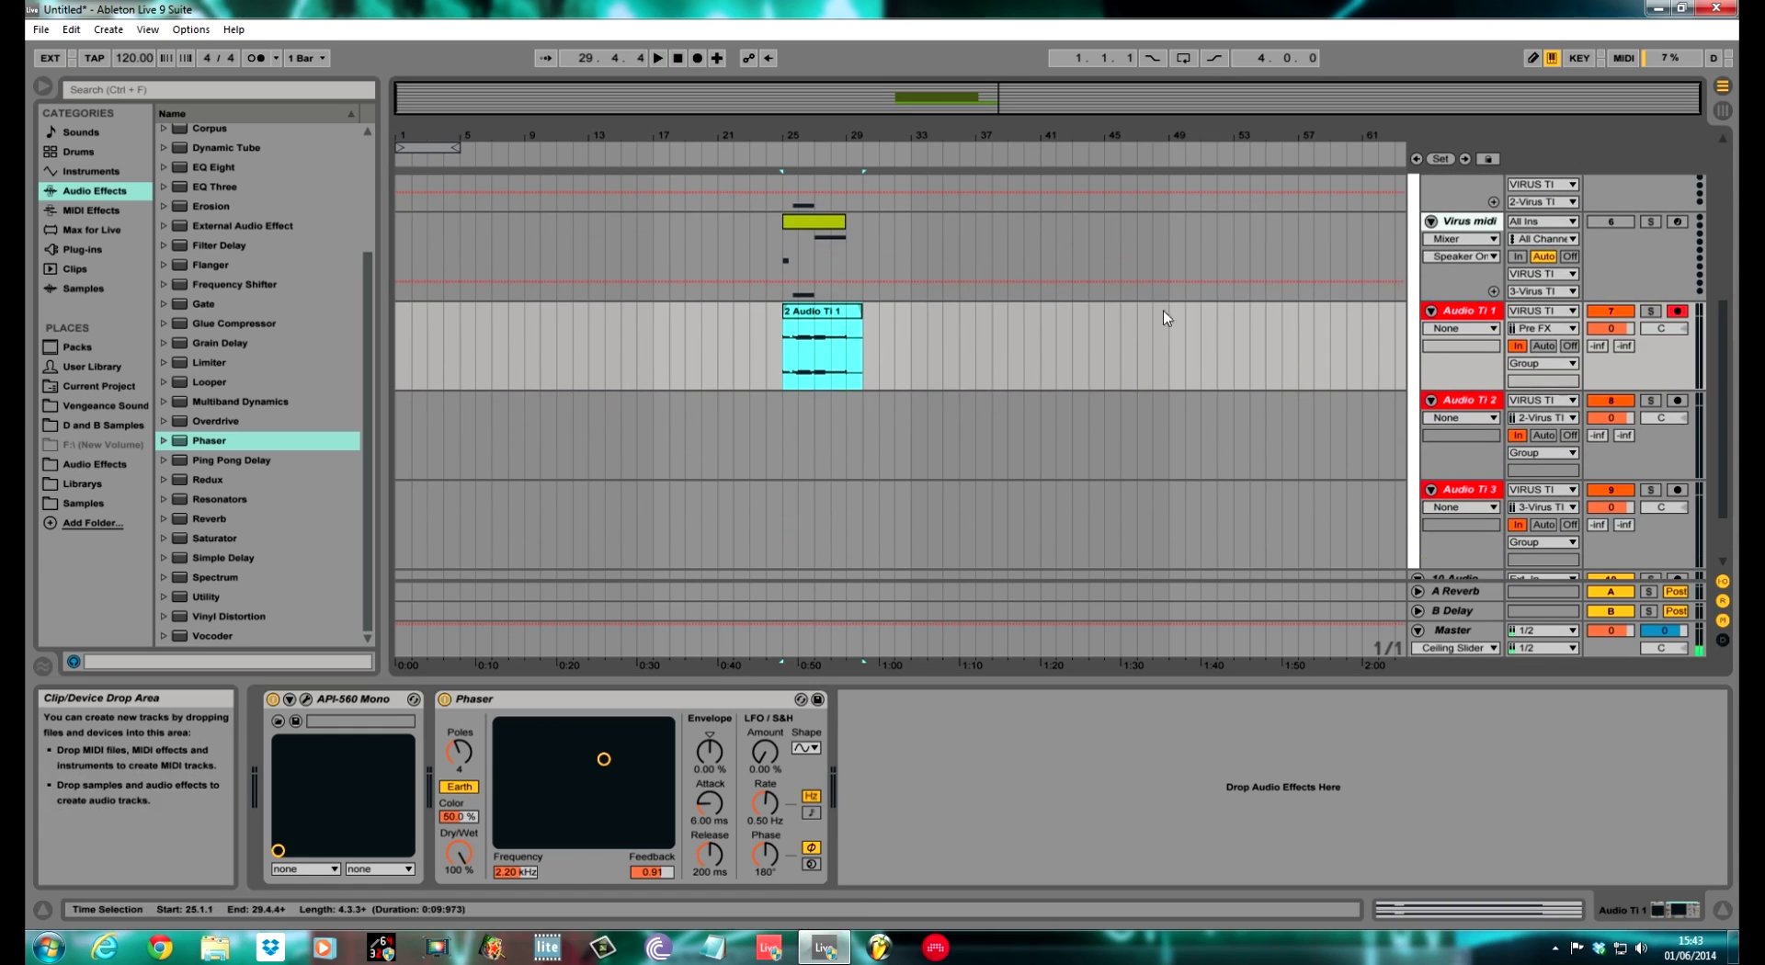
{"action": "scroll", "coordinate": [1717, 310], "scroll_direction": "down", "scroll_amount": 2}
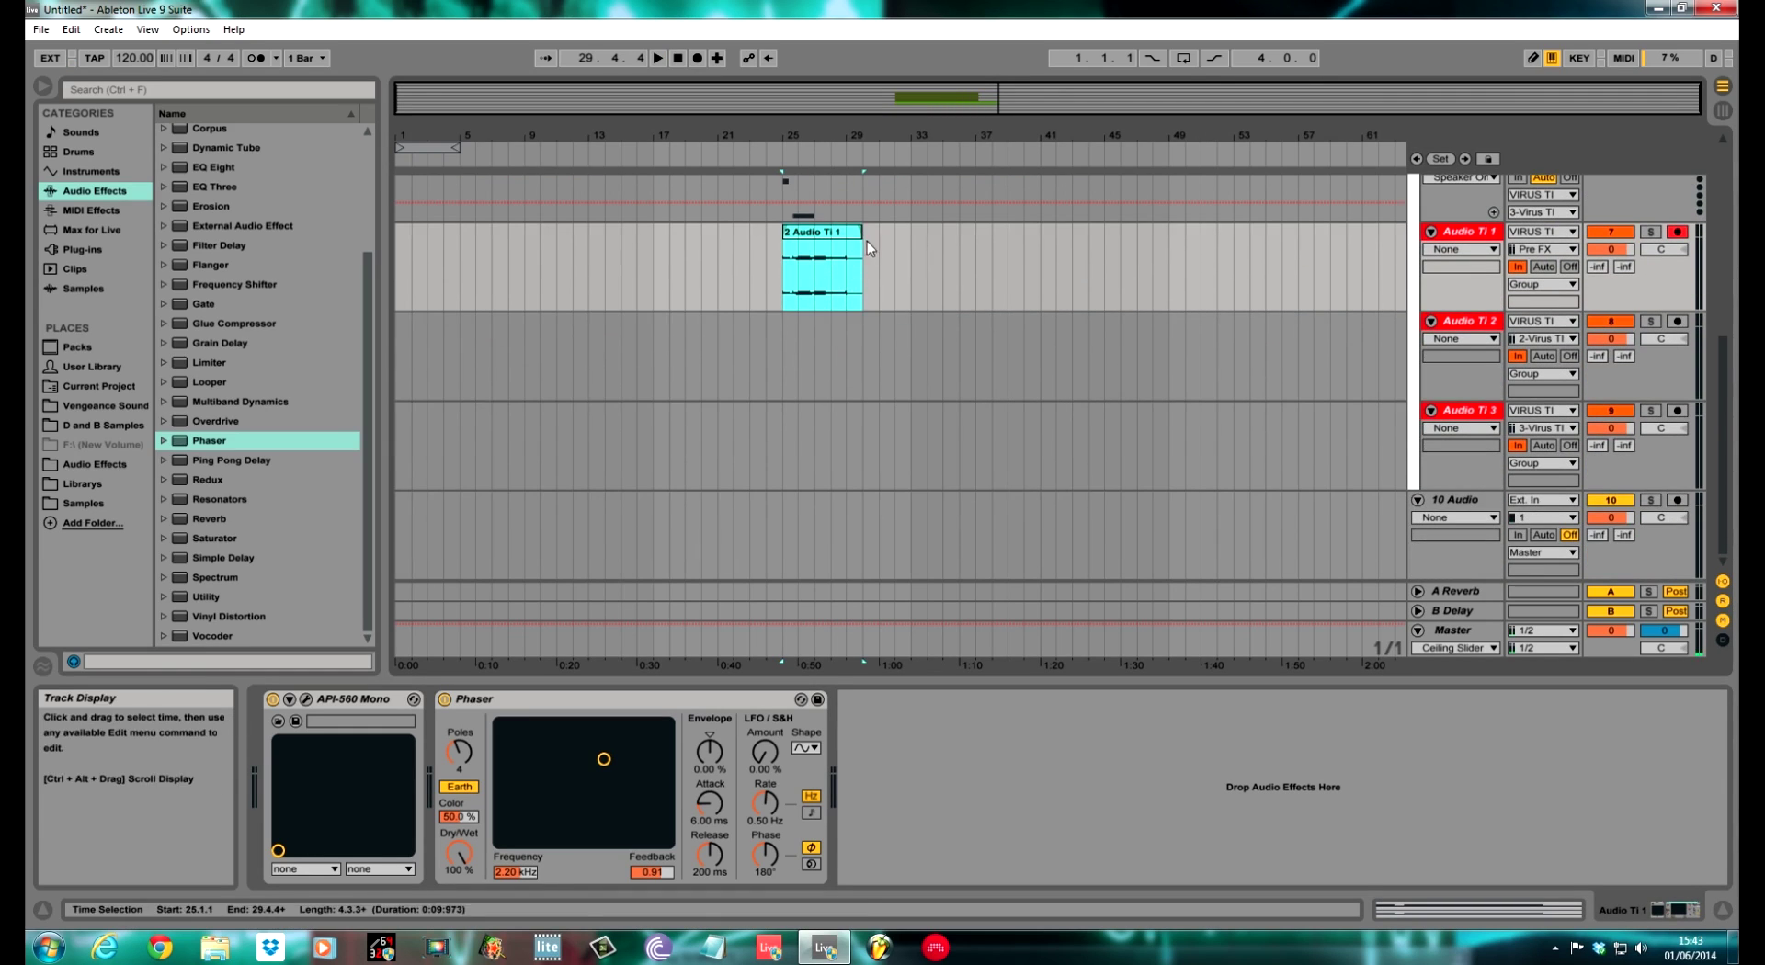
{"action": "left_click_drag", "start_coordinate": [783, 266], "coordinate": [826, 531]}
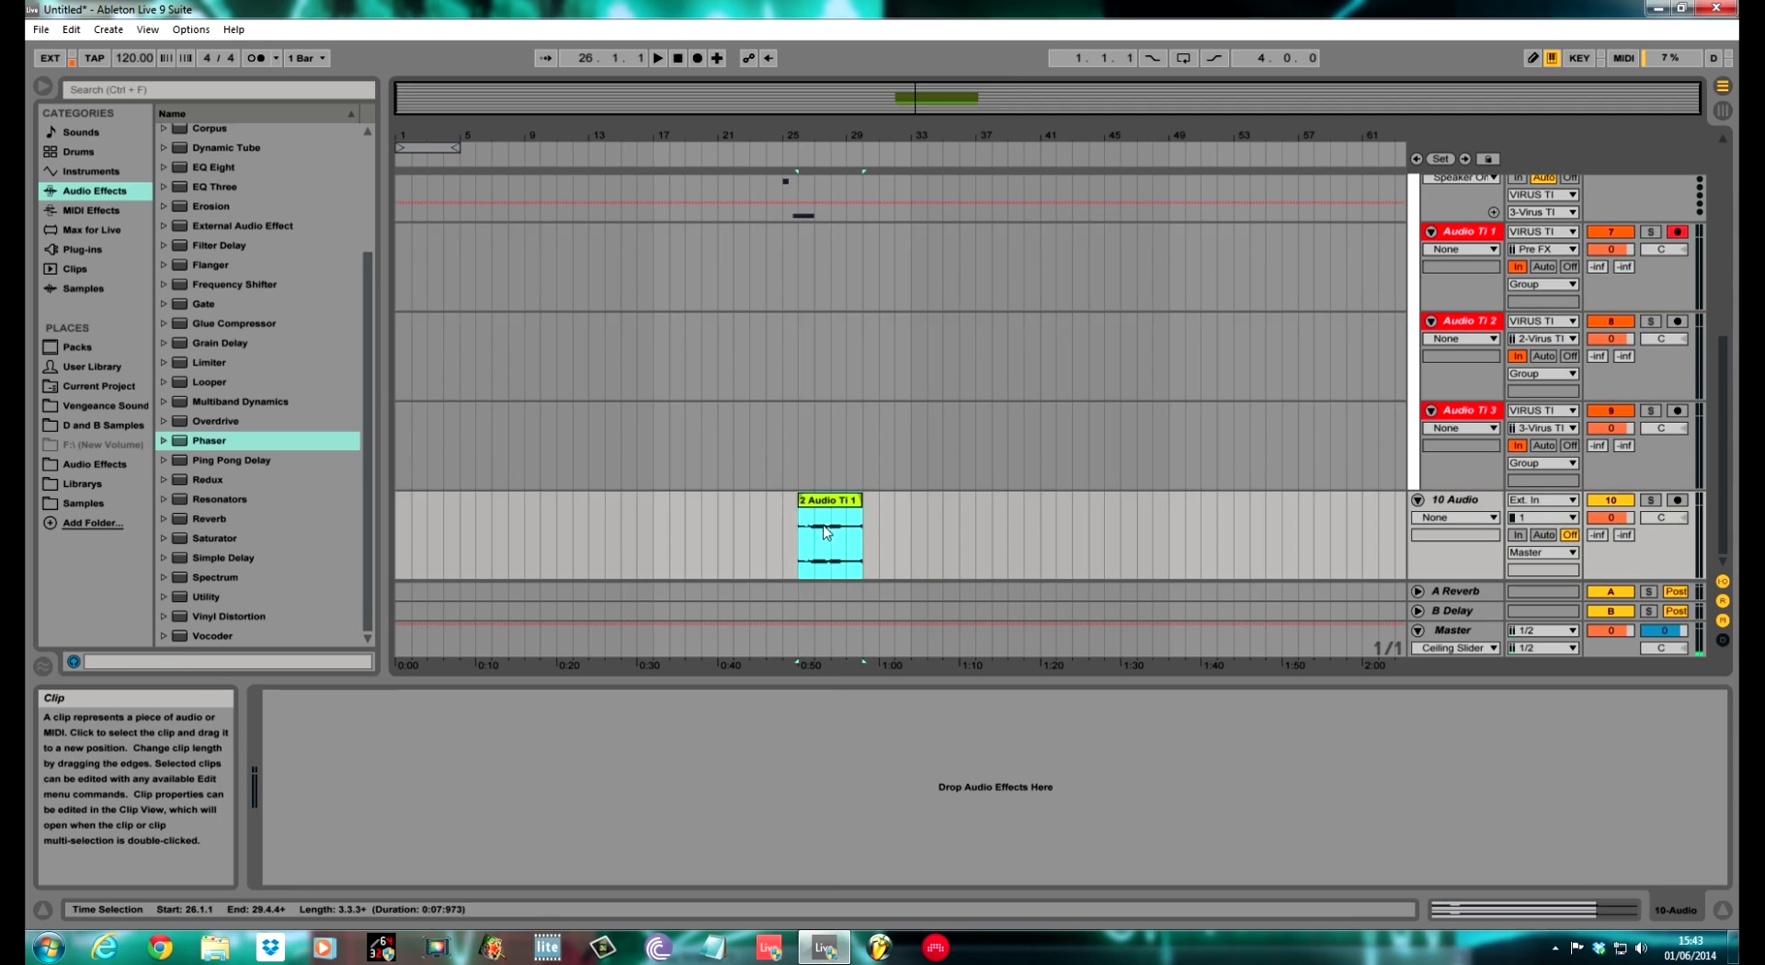
{"action": "key", "text": "space"}
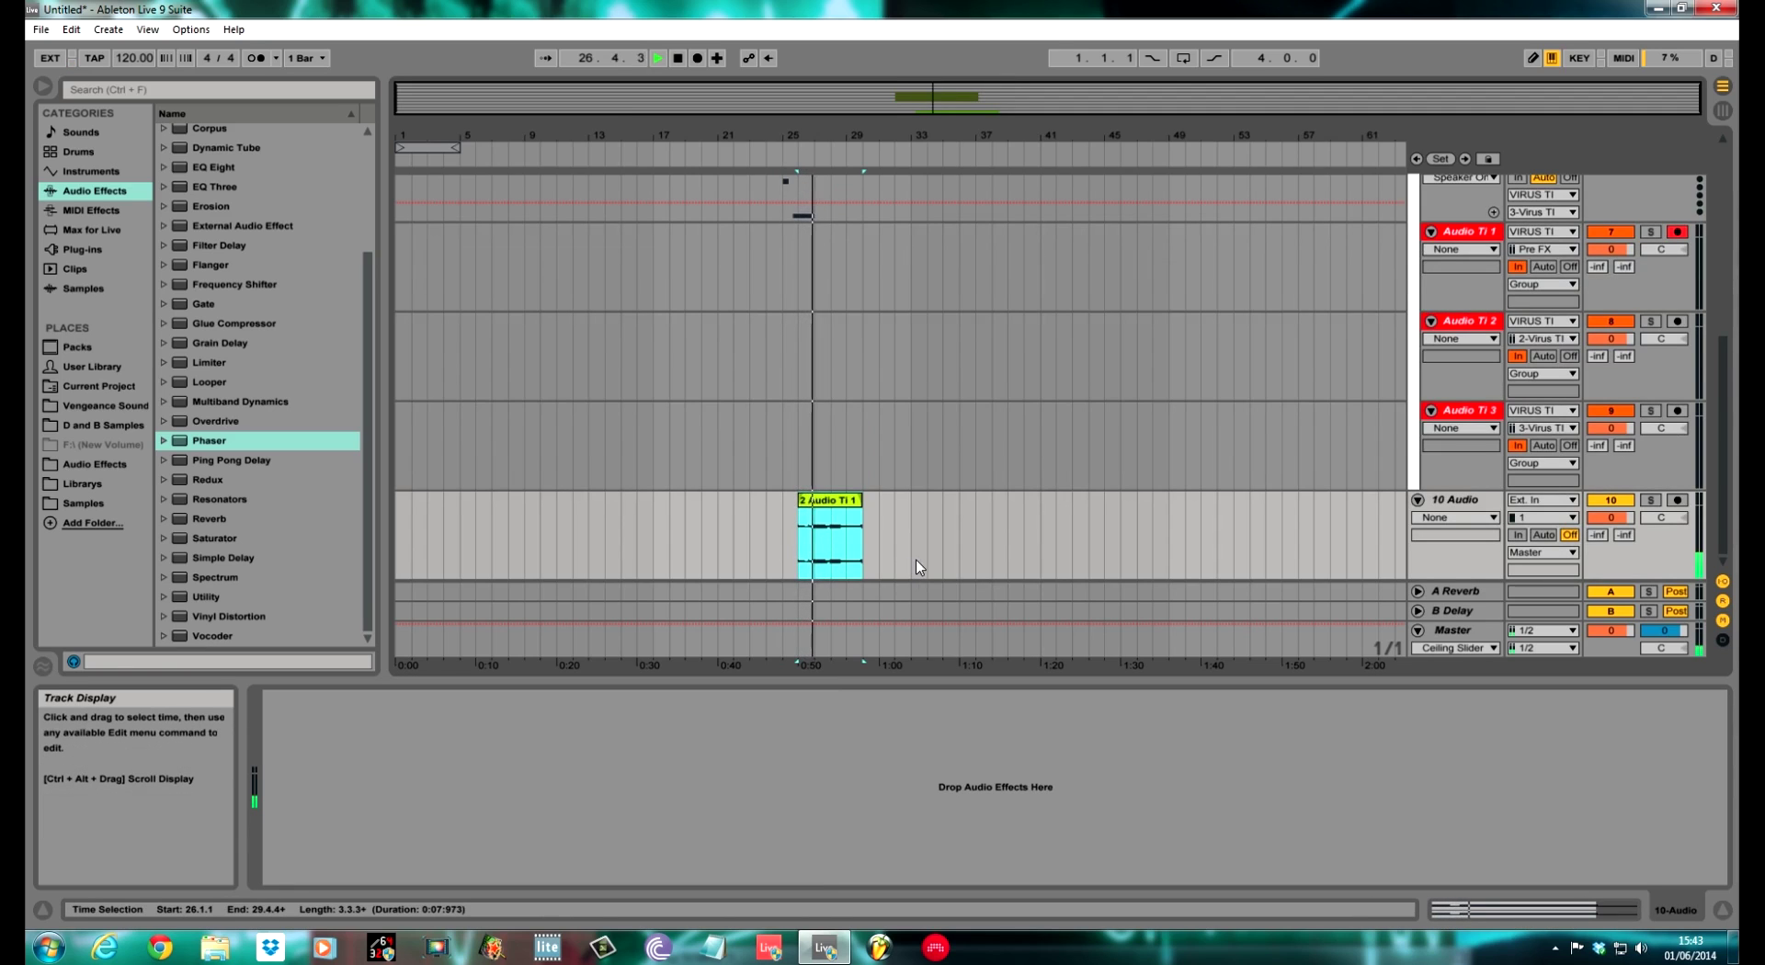
{"action": "scroll", "coordinate": [900, 367], "scroll_direction": "up", "scroll_amount": 3}
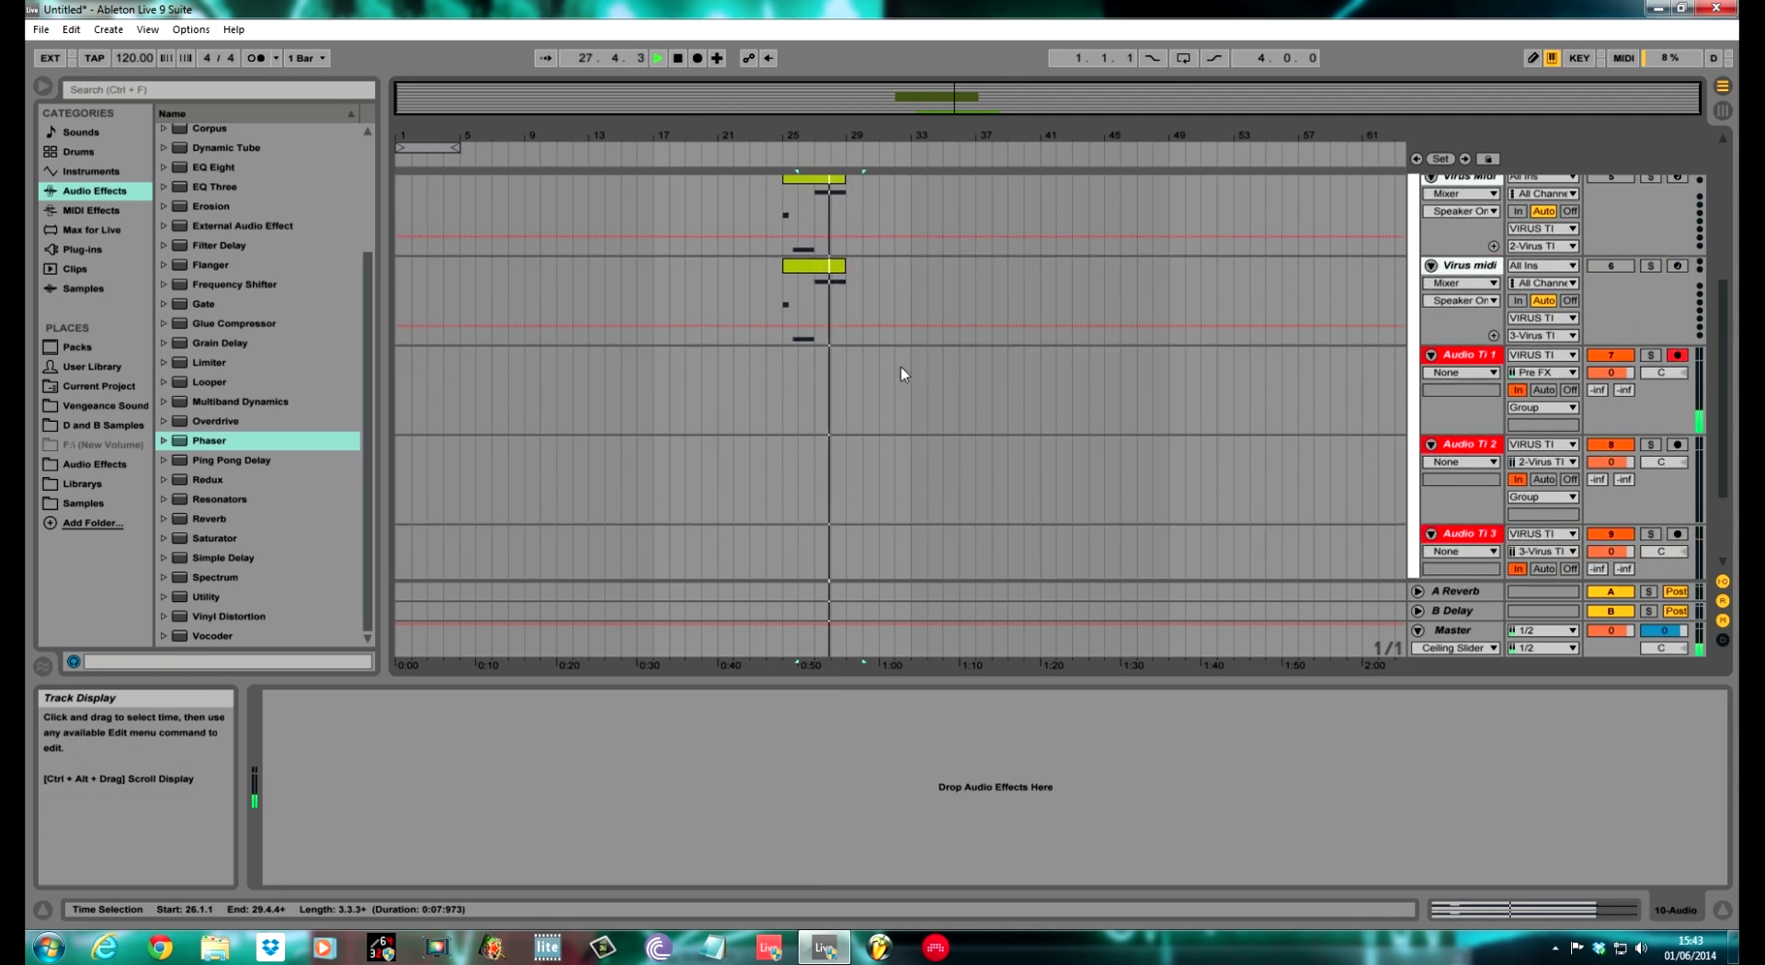
{"action": "scroll", "coordinate": [900, 368], "scroll_direction": "up", "scroll_amount": 2}
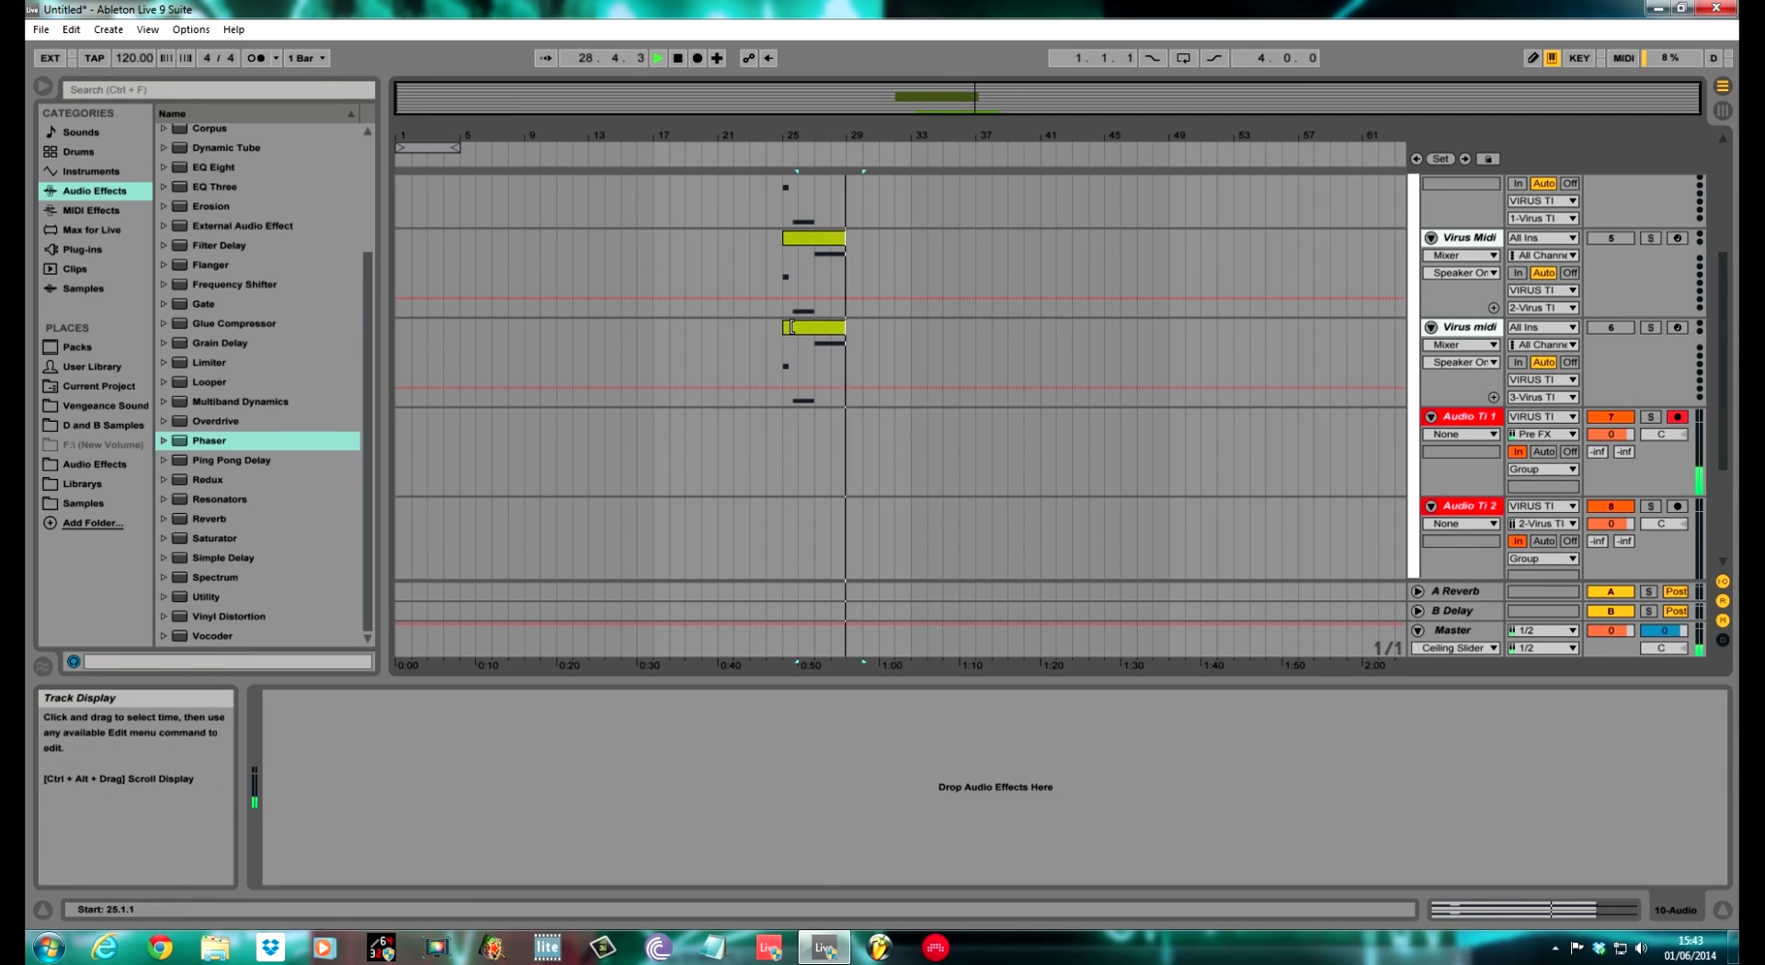
{"action": "scroll", "coordinate": [864, 459], "scroll_direction": "down", "scroll_amount": 4}
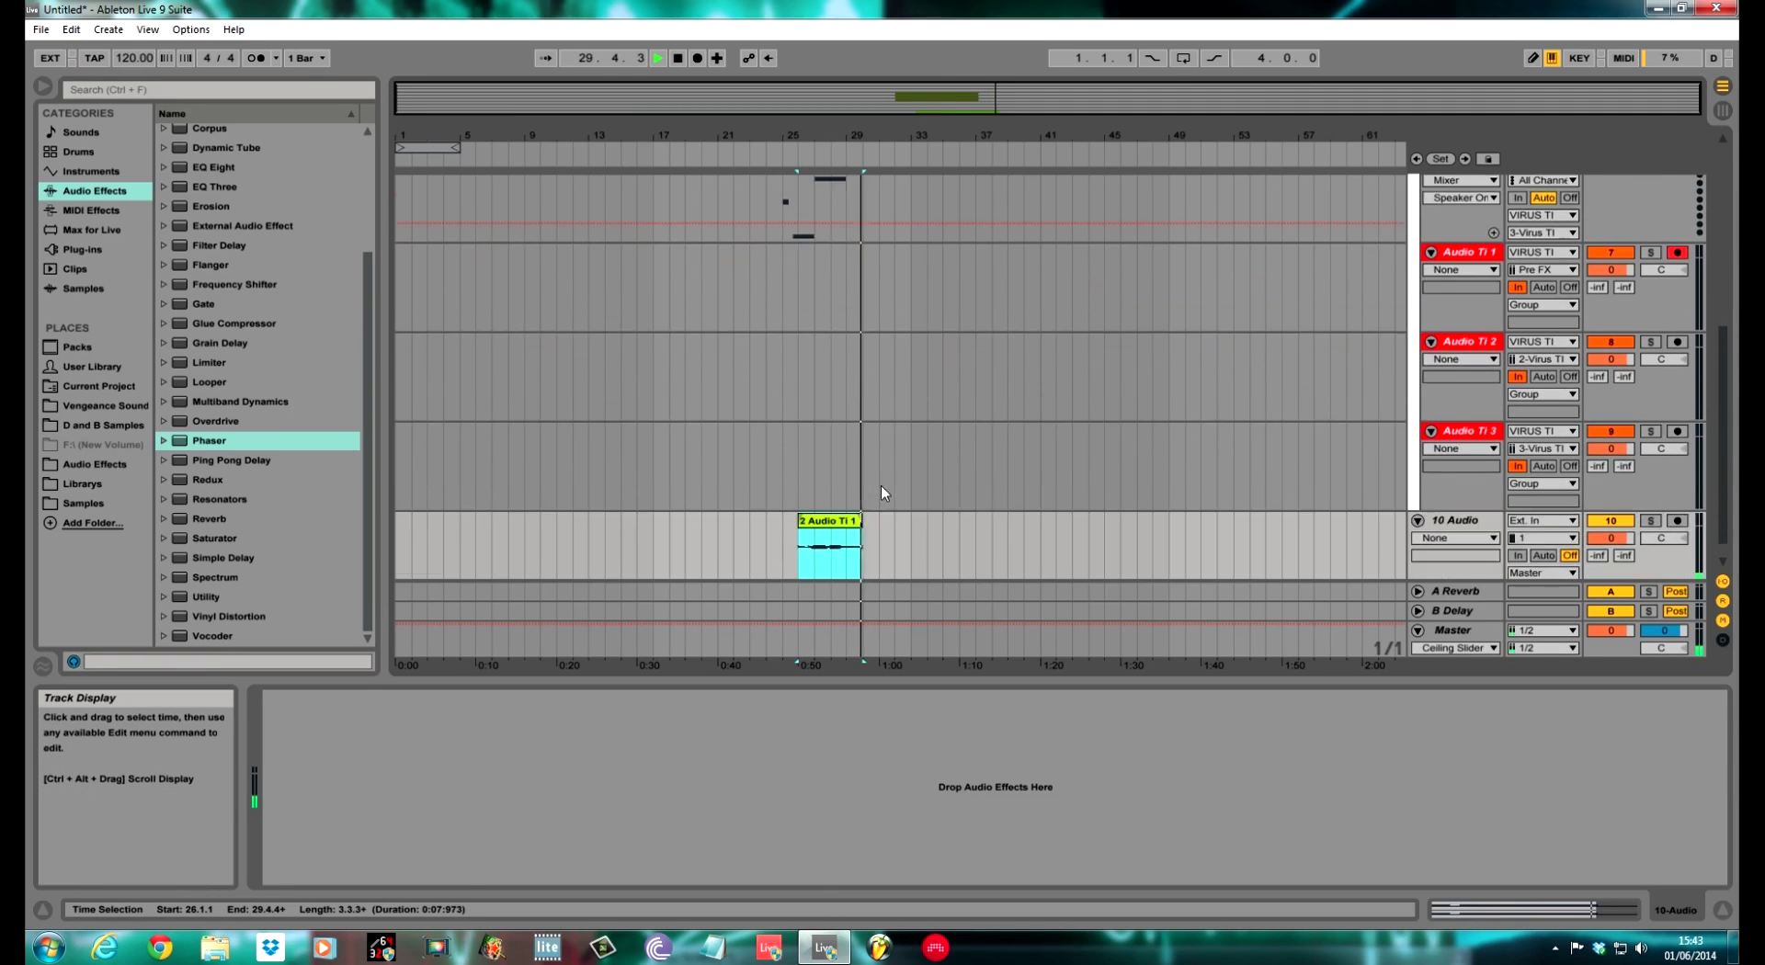
{"action": "scroll", "coordinate": [880, 486], "scroll_direction": "down", "scroll_amount": 1}
{"action": "key", "text": "space"}
{"action": "left_click_drag", "start_coordinate": [849, 508], "coordinate": [816, 507]}
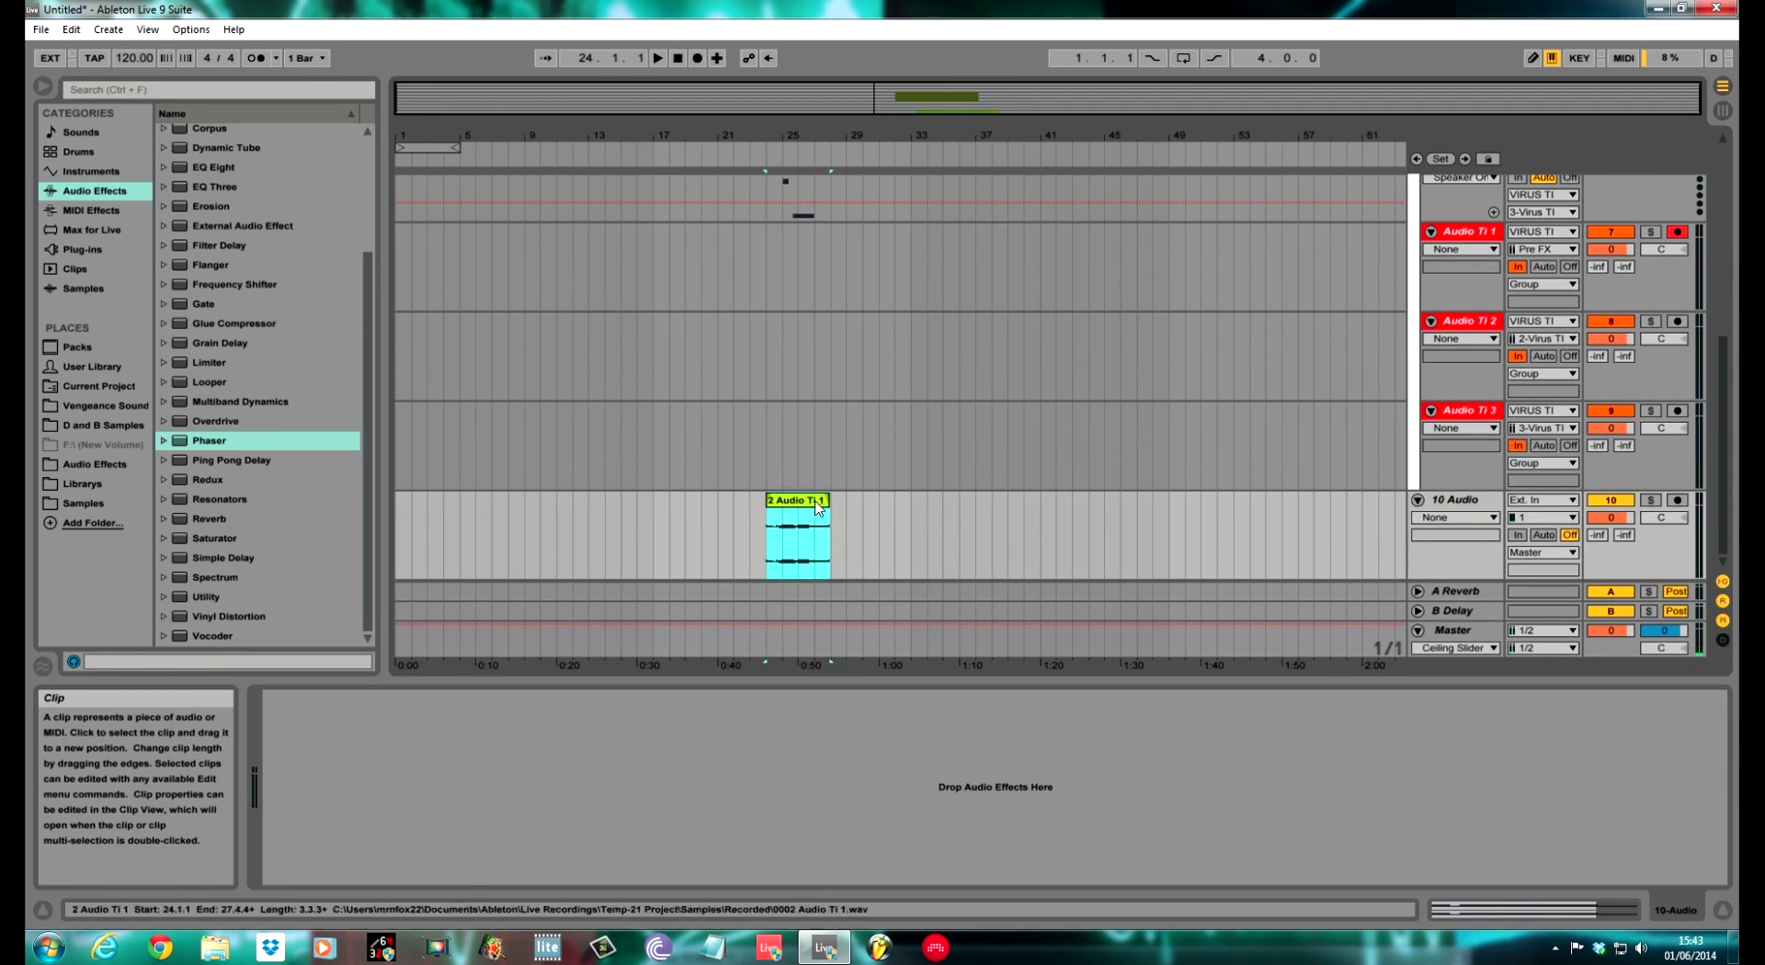
- Check the Audio Ti 3 and Audio Ti 1 effects, then duplicate 10 Audio with Ctrl+D
{"action": "left_click", "coordinate": [1466, 425]}
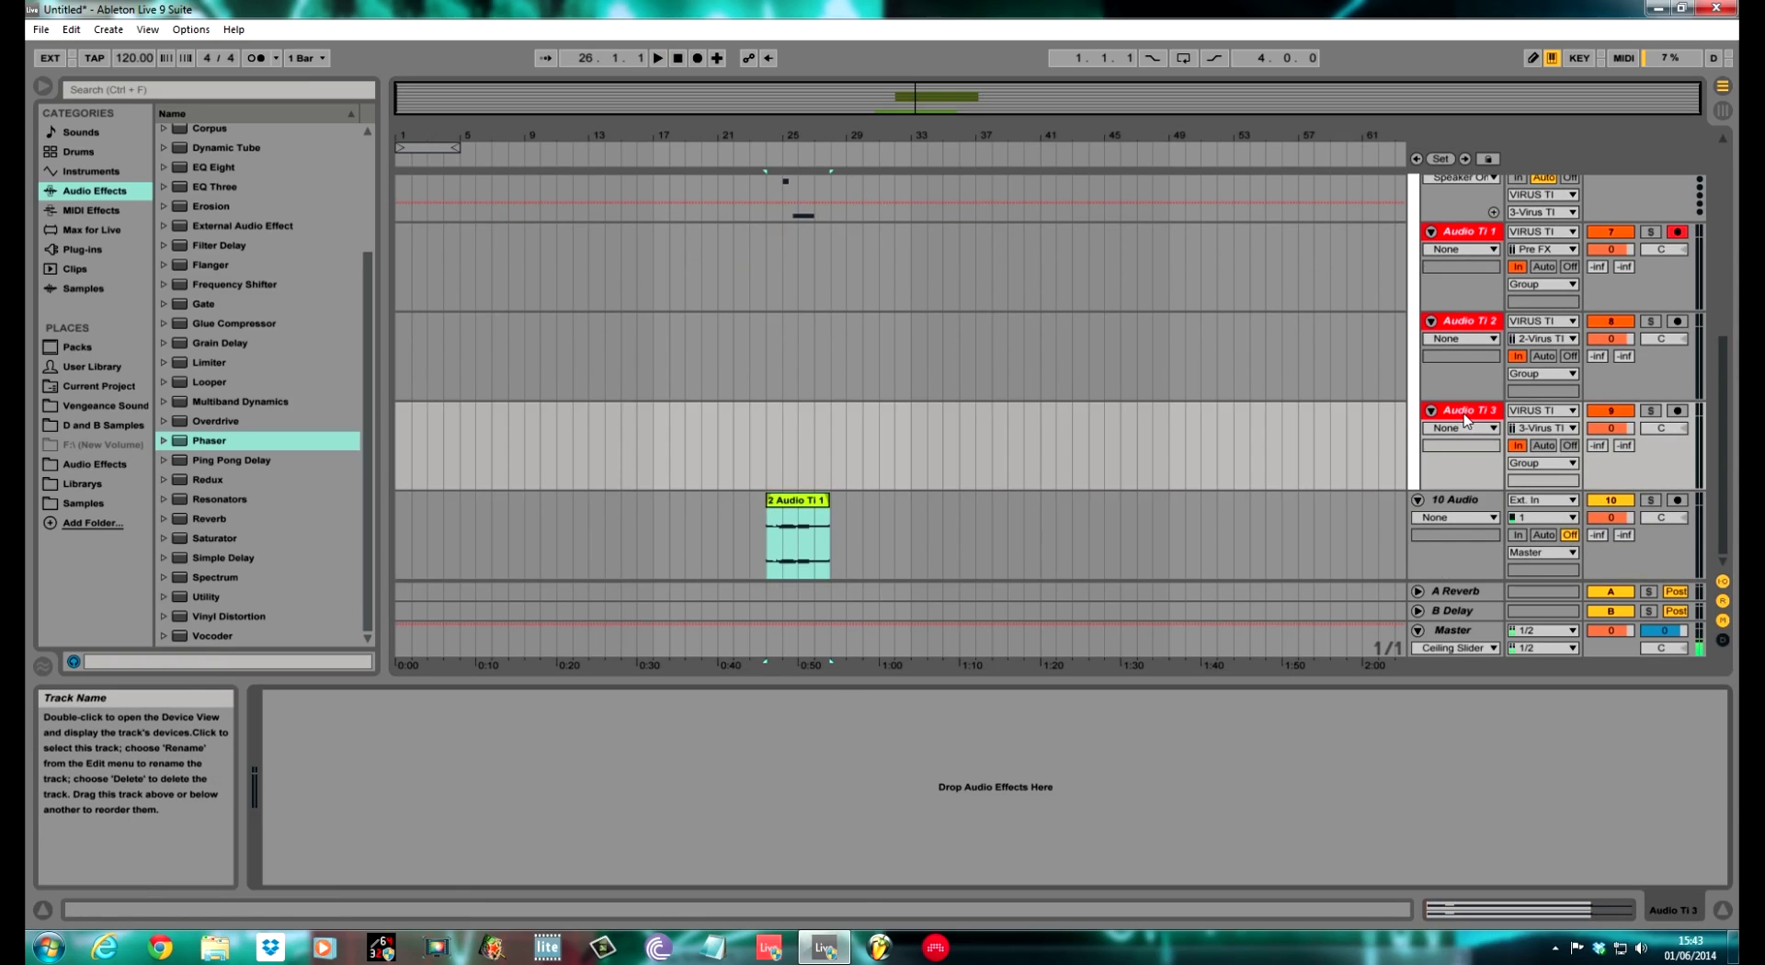
{"action": "left_click", "coordinate": [1459, 238]}
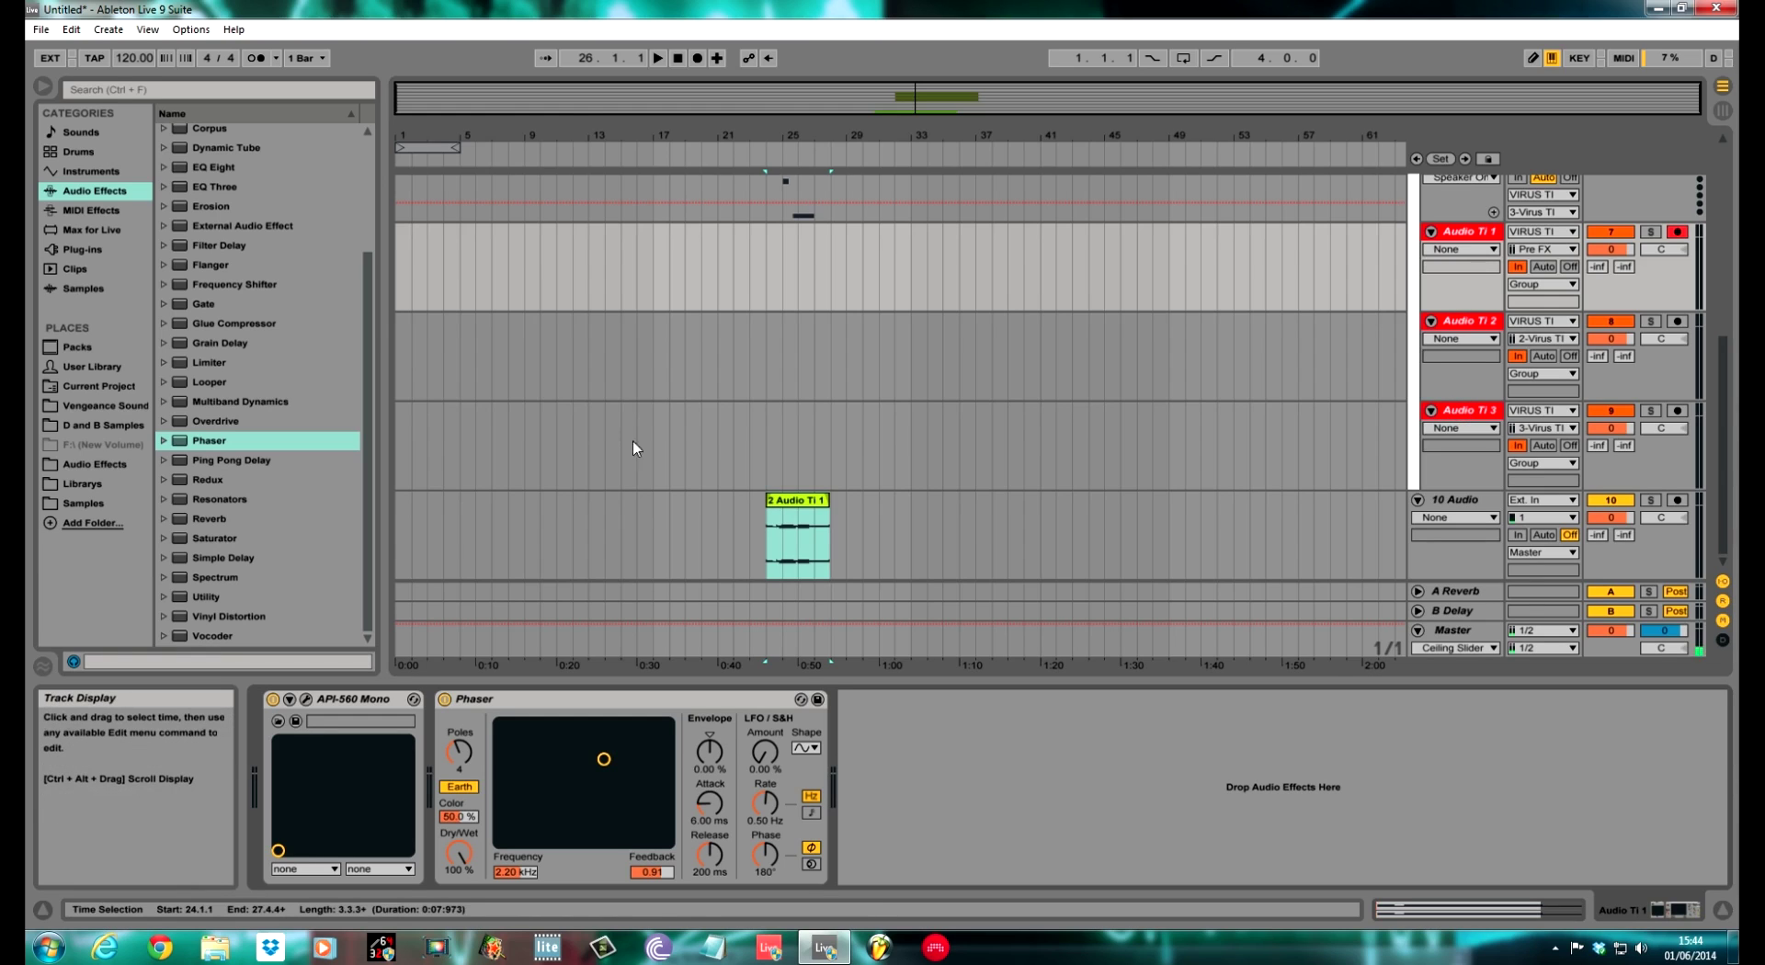
{"action": "left_click", "coordinate": [848, 547]}
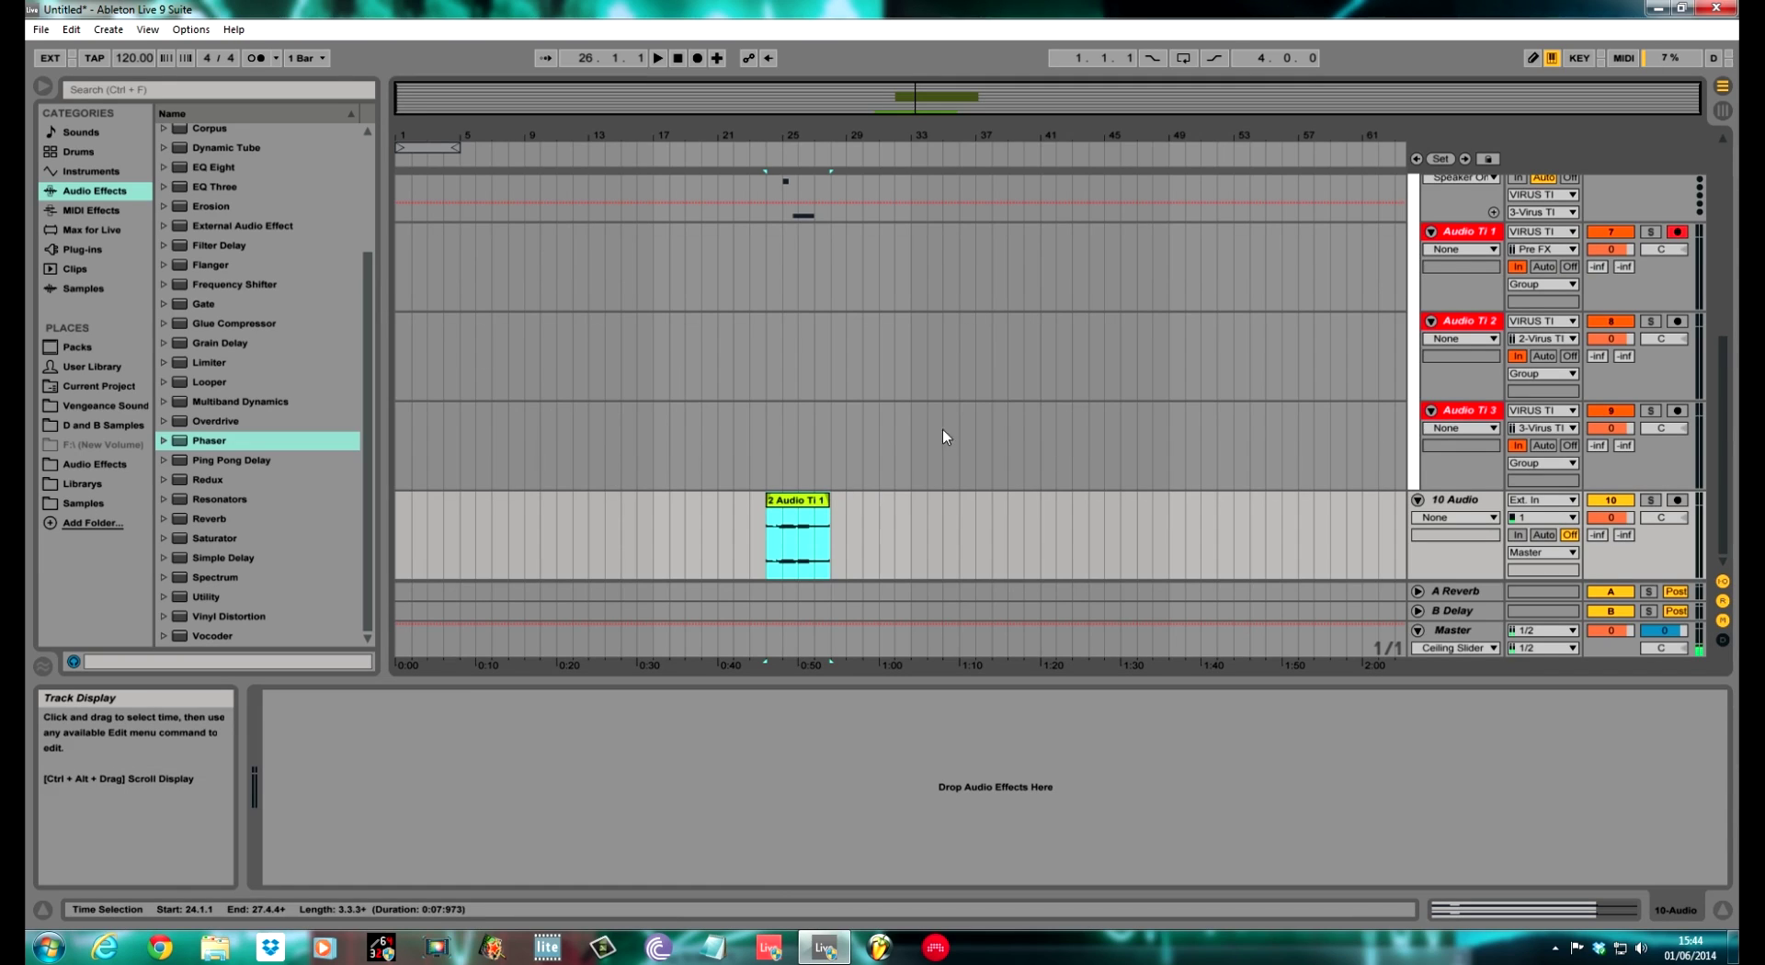
{"action": "left_click", "coordinate": [1476, 417]}
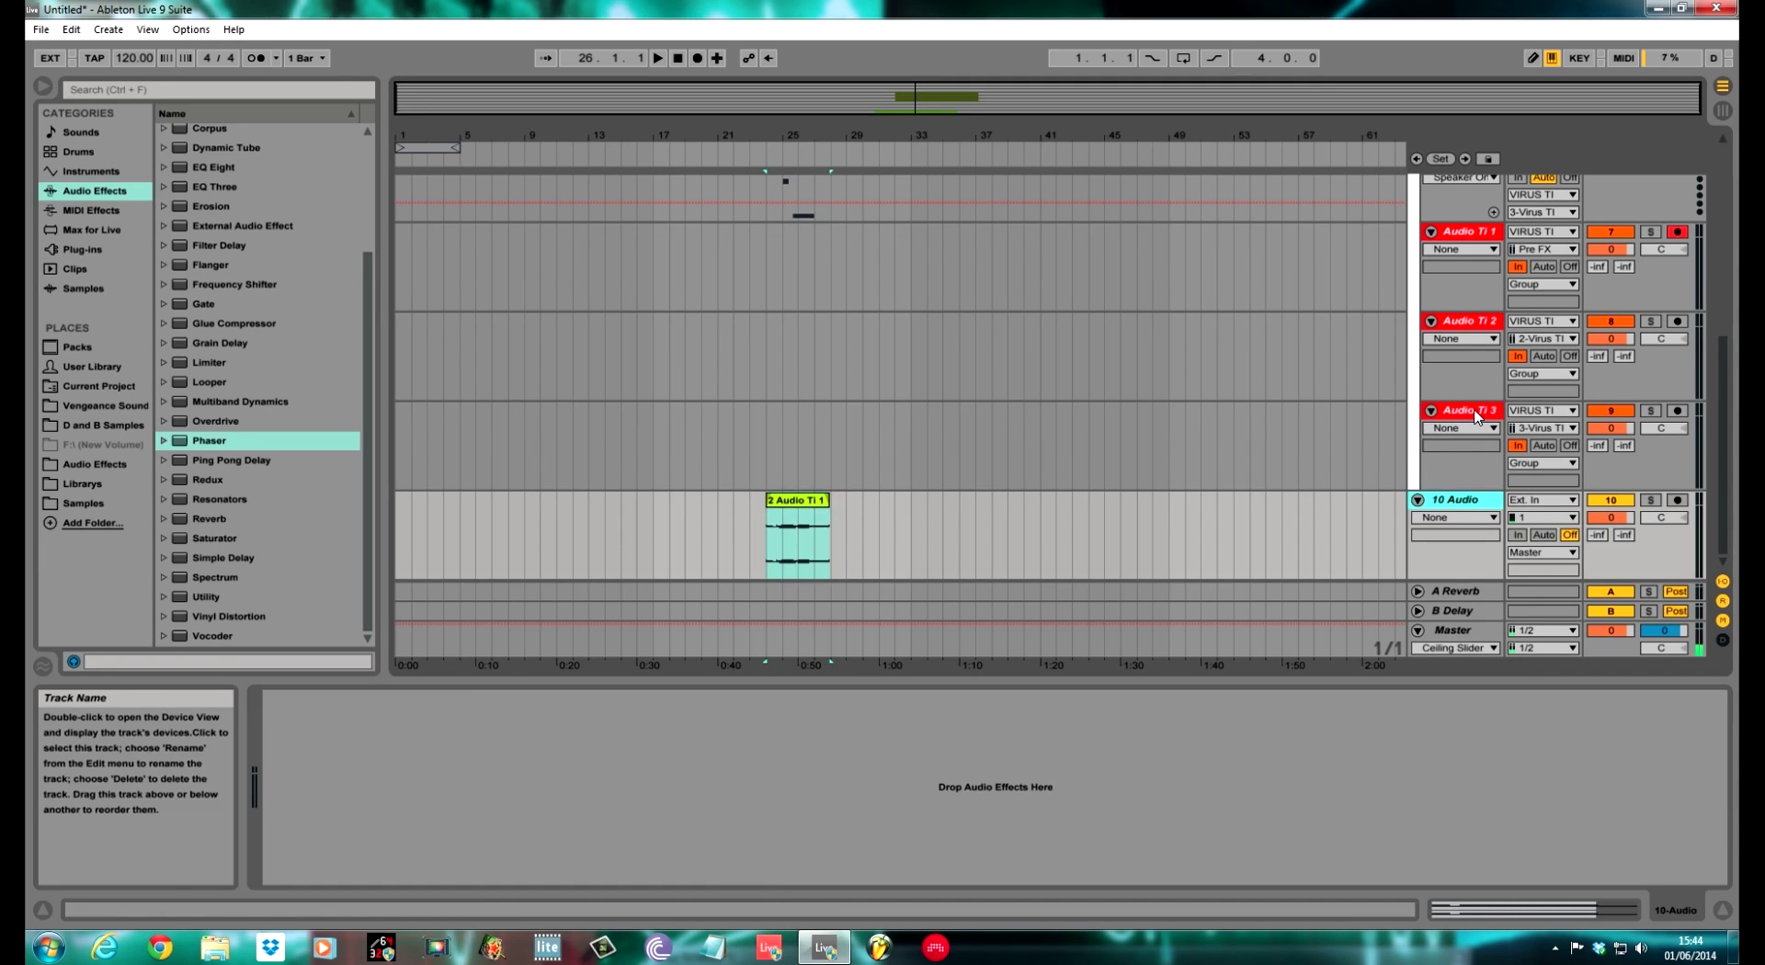
{"action": "key", "text": "ctrl+d"}
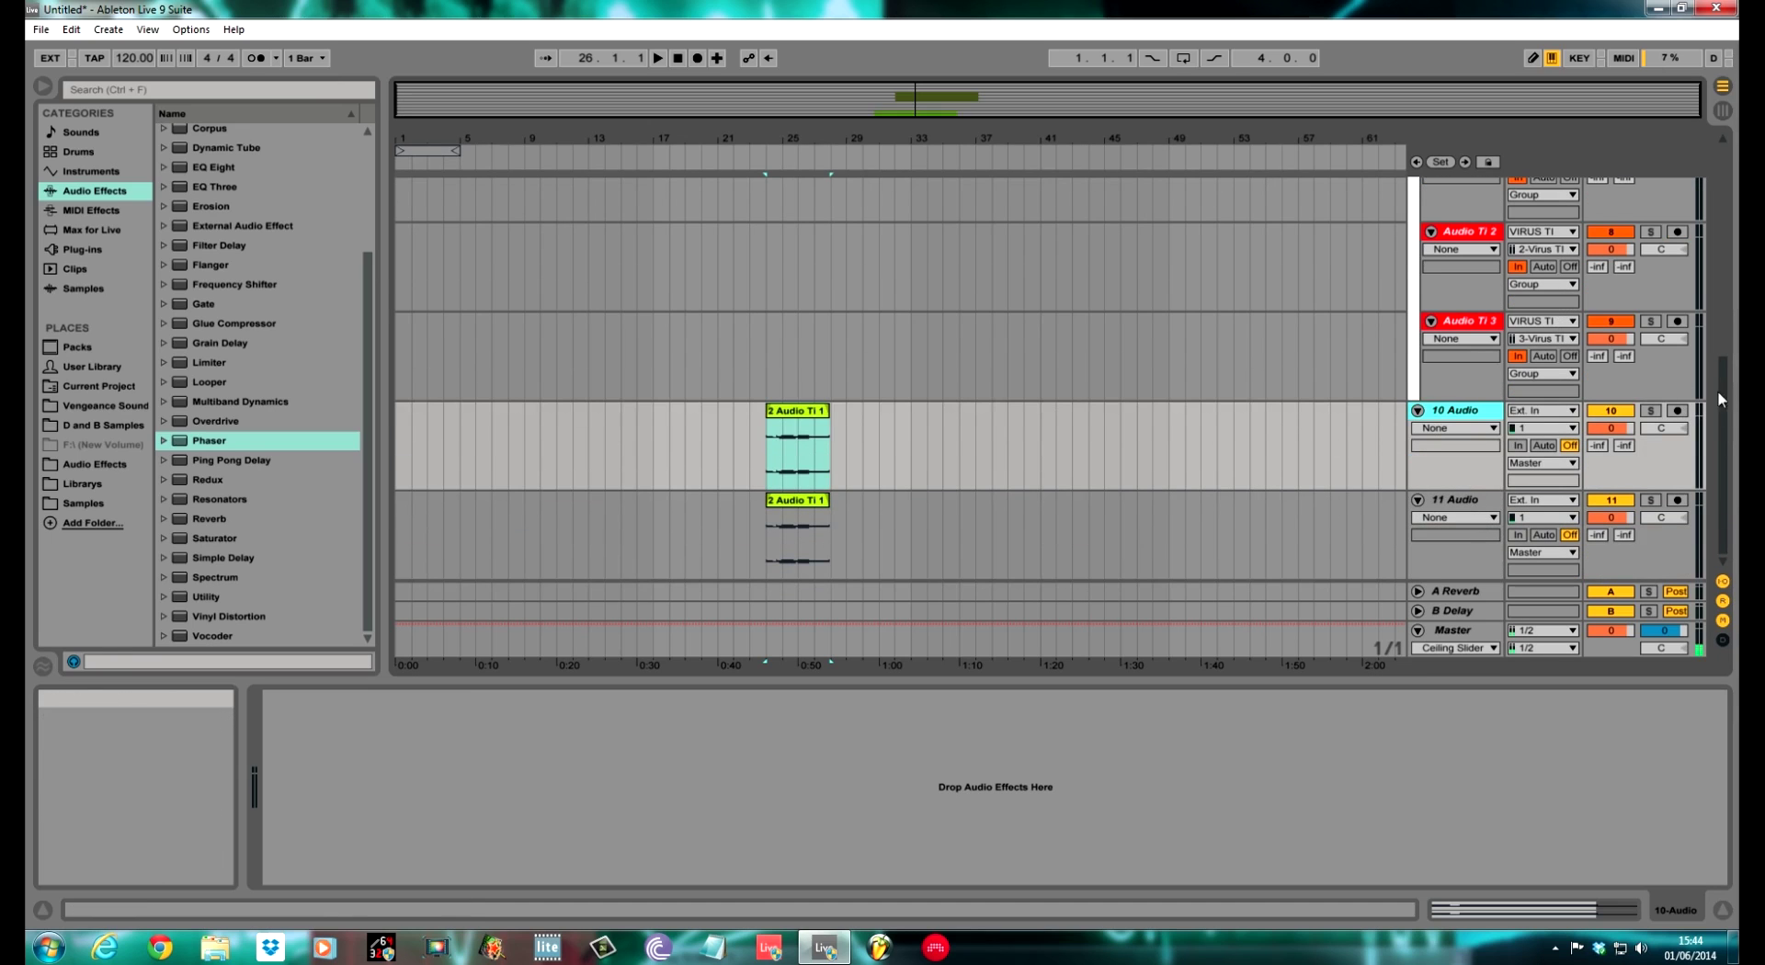
{"action": "left_click_drag", "start_coordinate": [1719, 379], "coordinate": [1719, 268]}
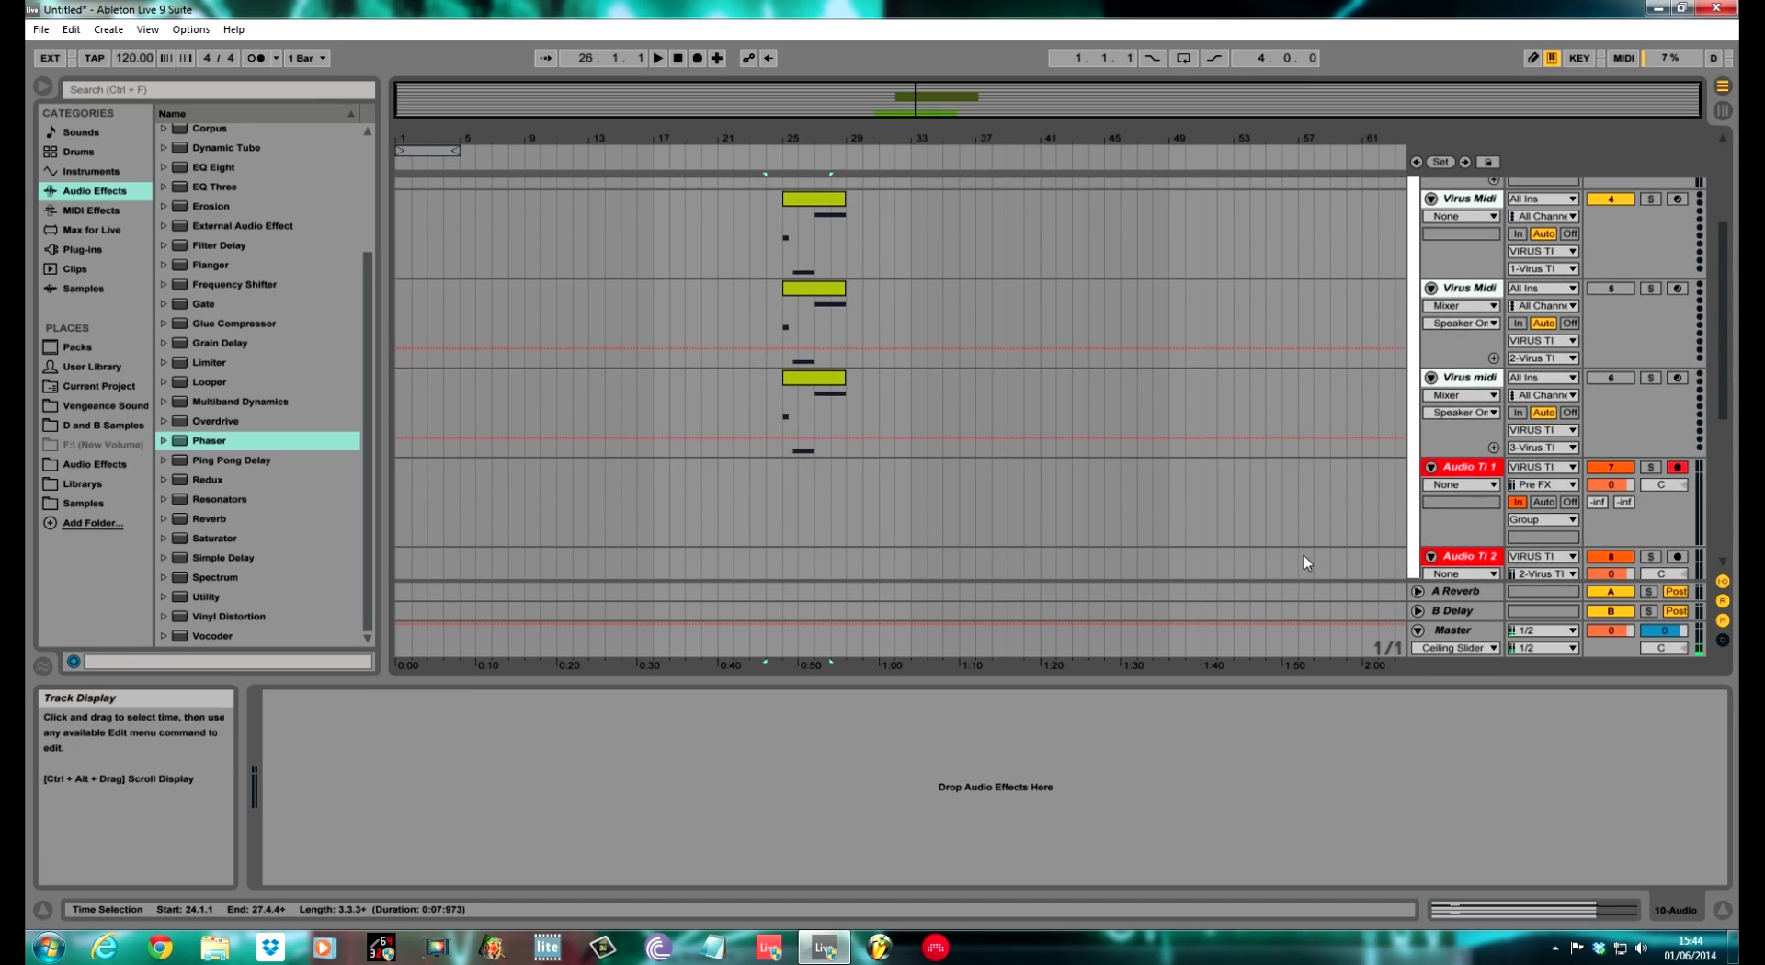
- Reactivate Virus Midi tracks 5 and 6 and return the song position to the start
{"action": "left_click", "coordinate": [1627, 293]}
{"action": "left_click", "coordinate": [1620, 377]}
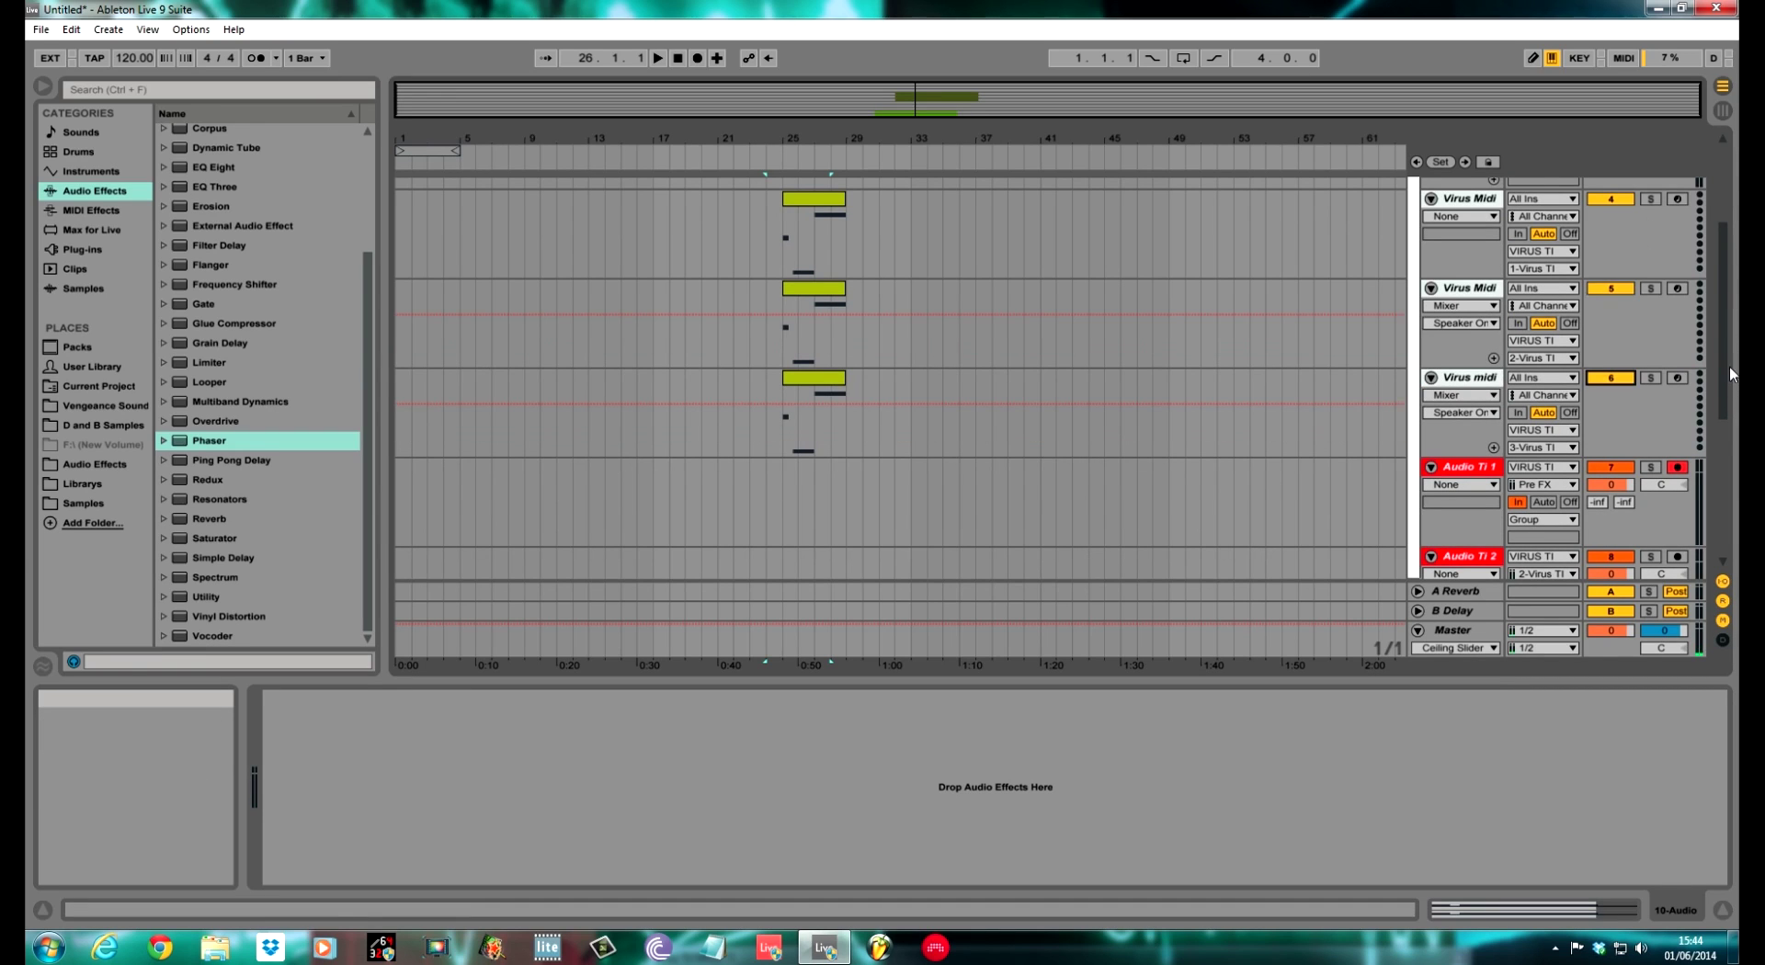
{"action": "left_click_drag", "start_coordinate": [1719, 377], "coordinate": [1724, 304]}
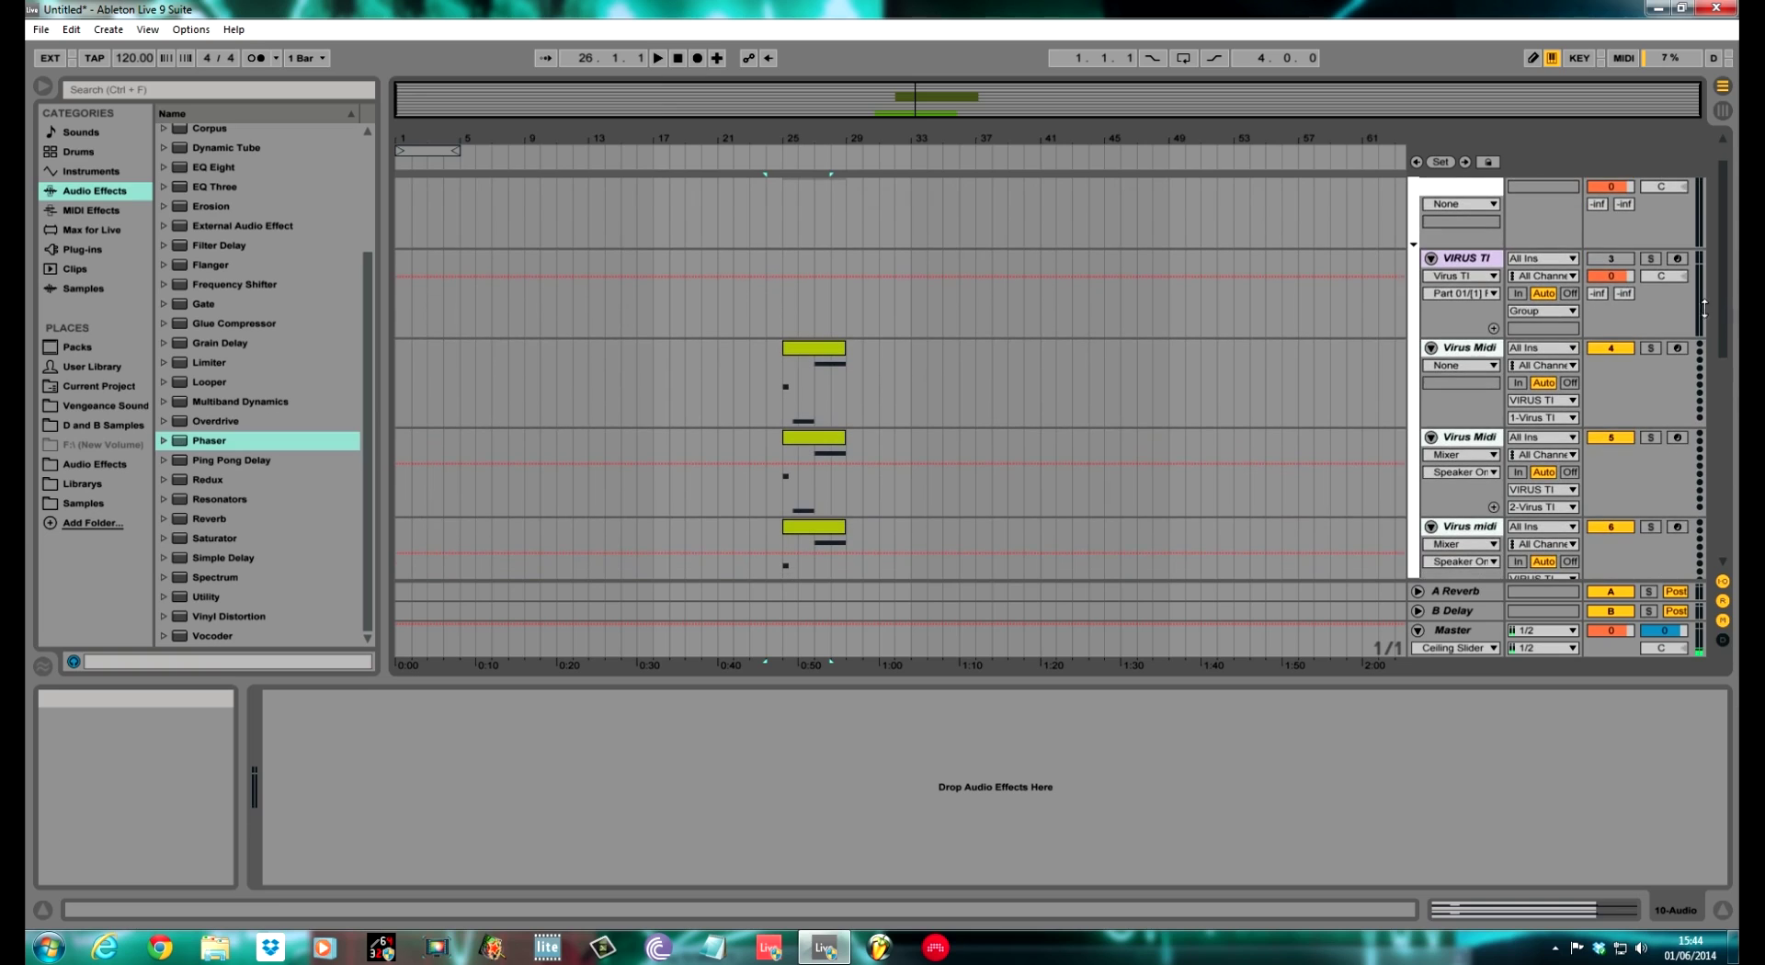
{"action": "left_click", "coordinate": [677, 60]}
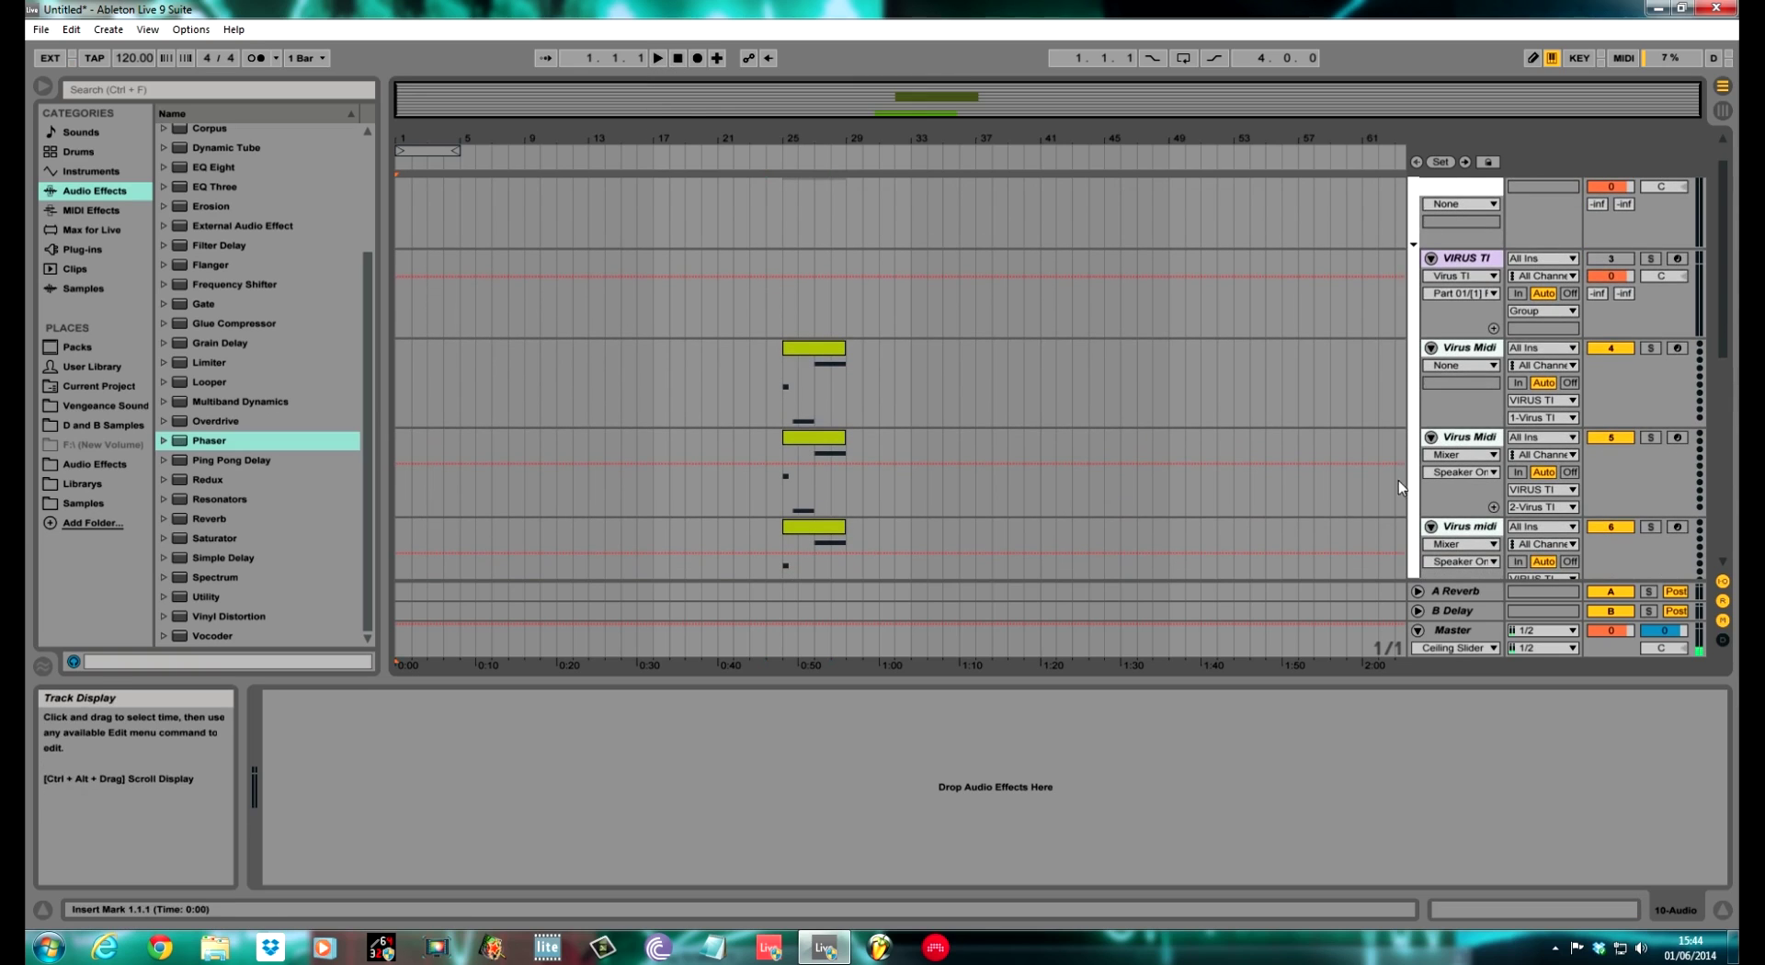
- Open the Virus TI editor on Part 3 and review its filter, LFO, arpeggiator and effects pages
{"action": "left_click", "coordinate": [1452, 310]}
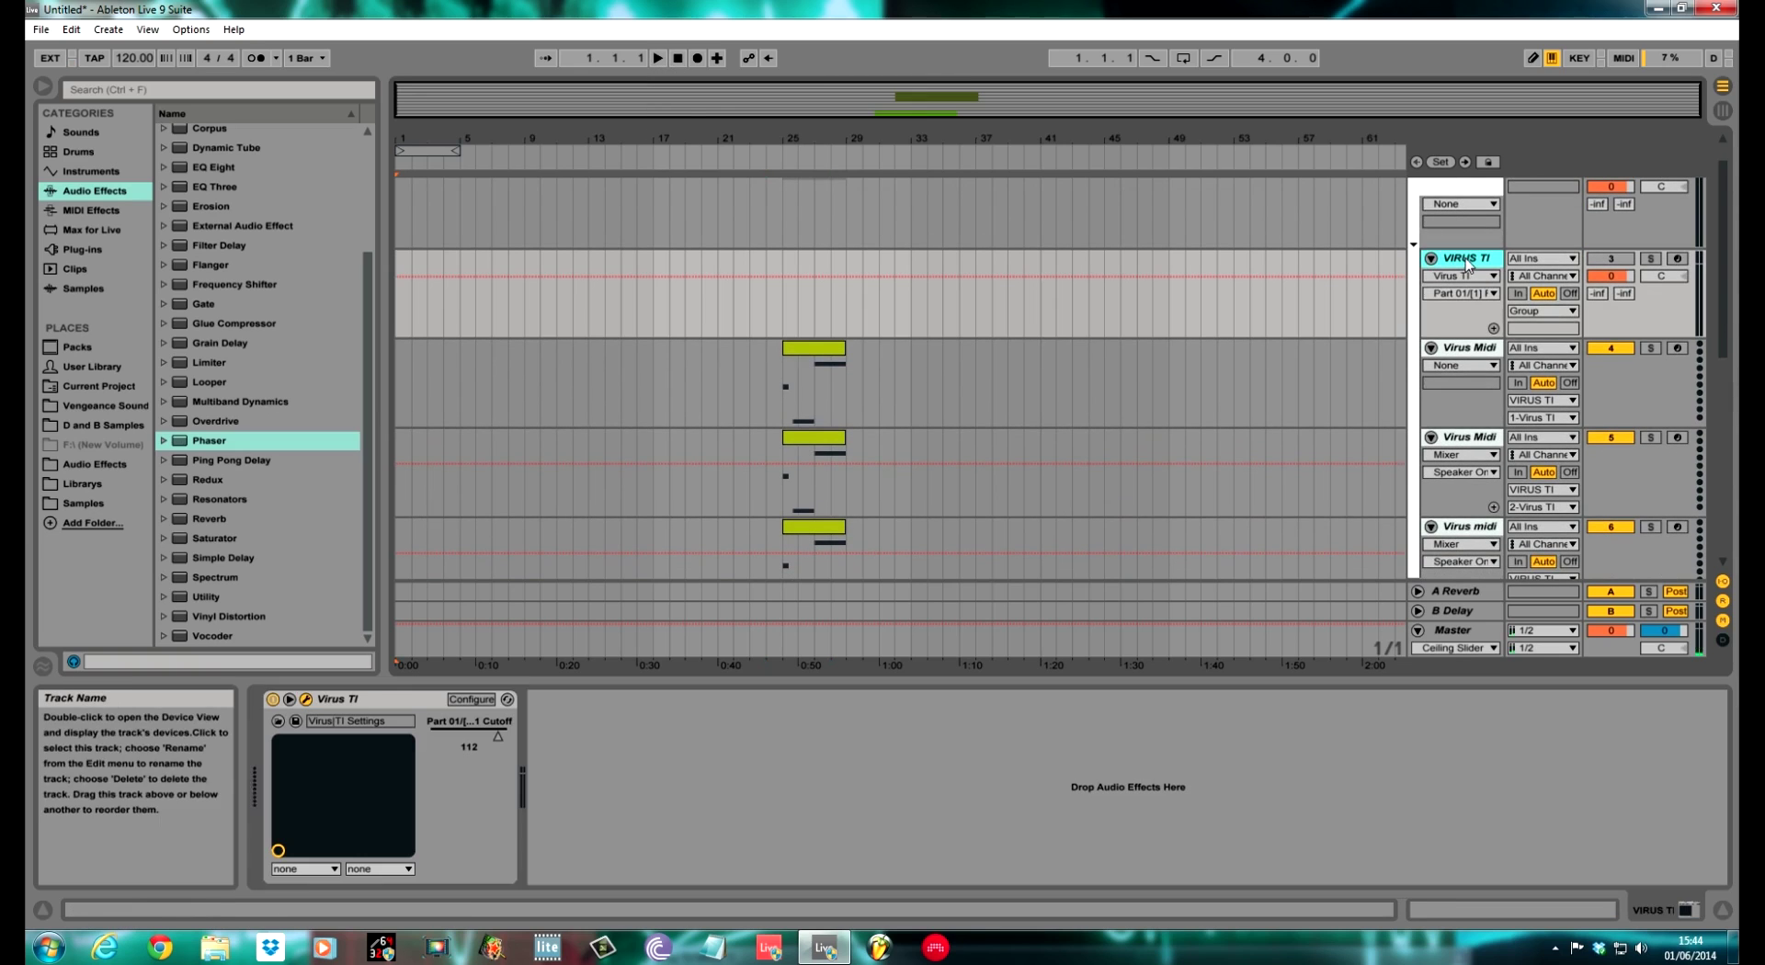
{"action": "left_click", "coordinate": [306, 700]}
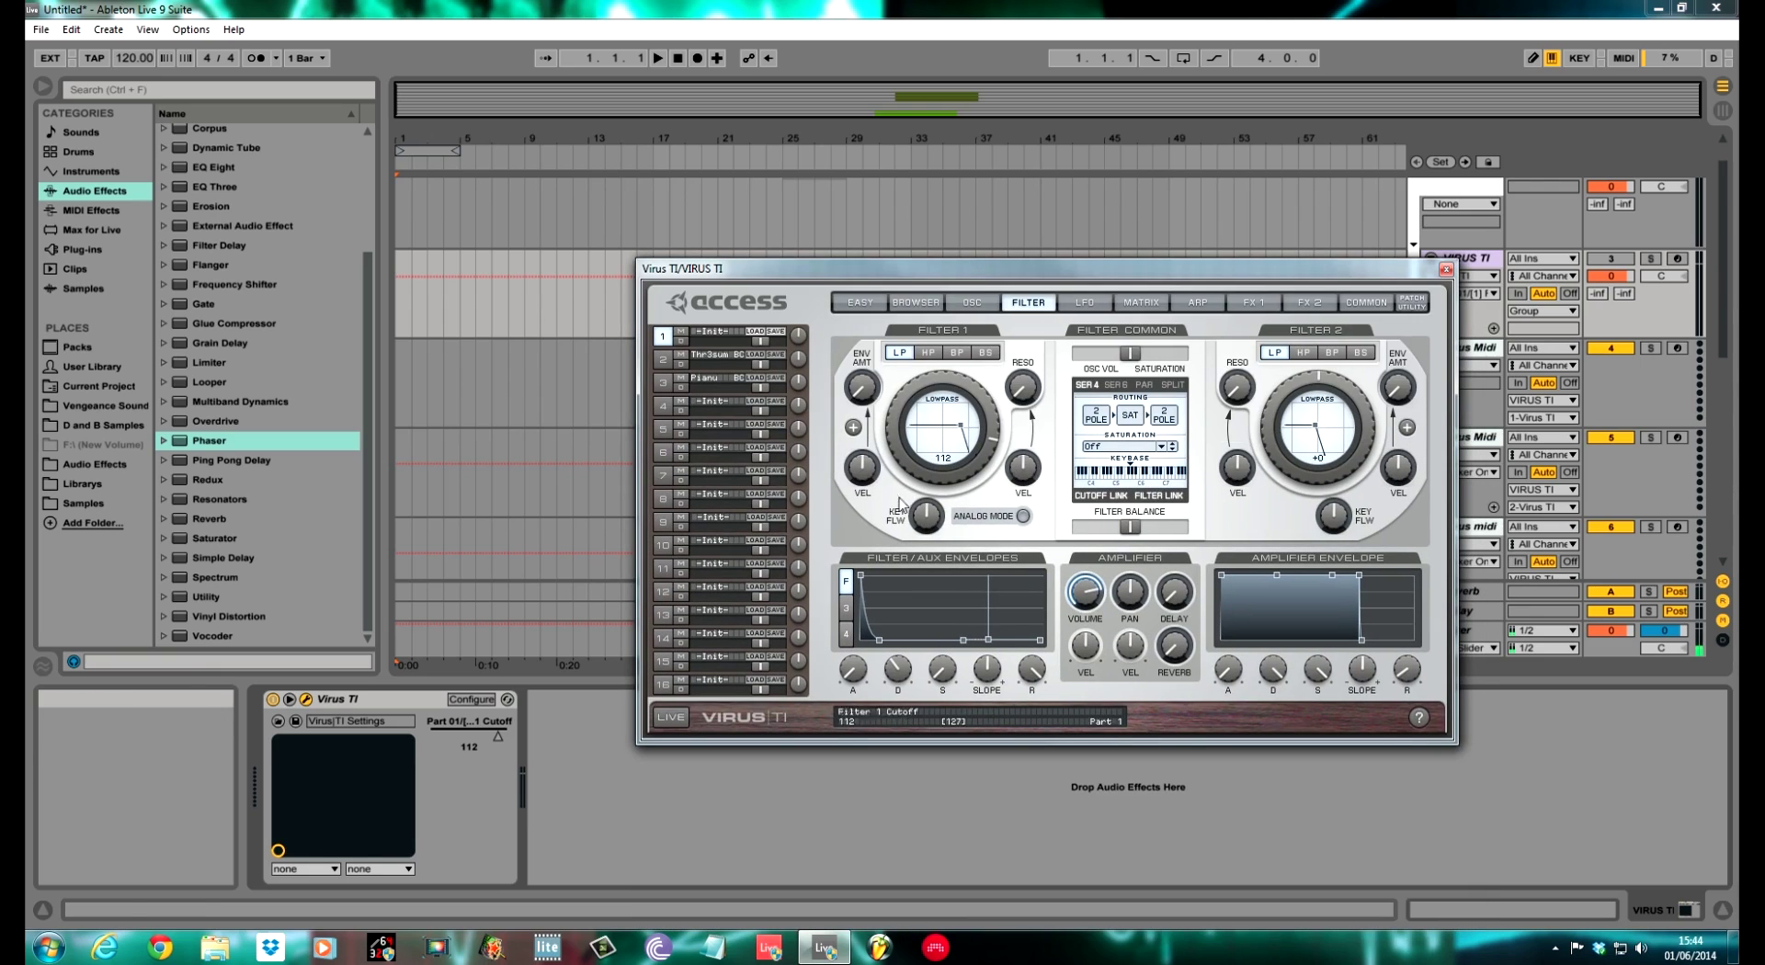
{"action": "left_click", "coordinate": [663, 385]}
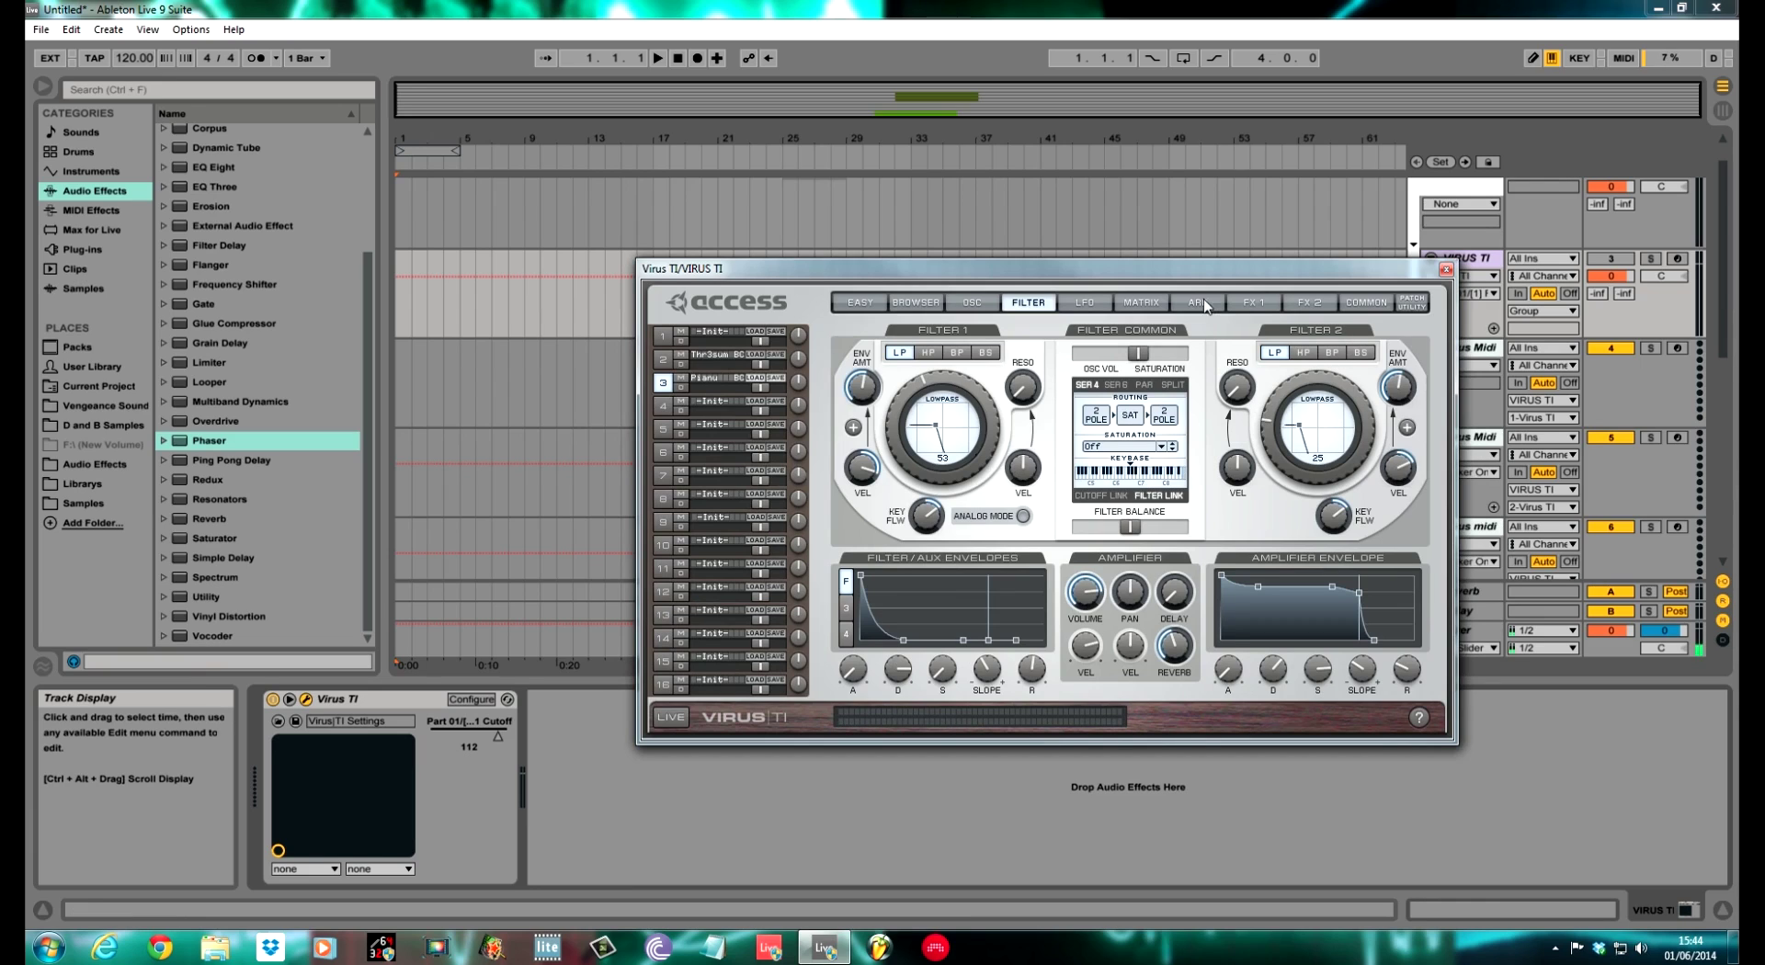
{"action": "left_click", "coordinate": [1273, 308]}
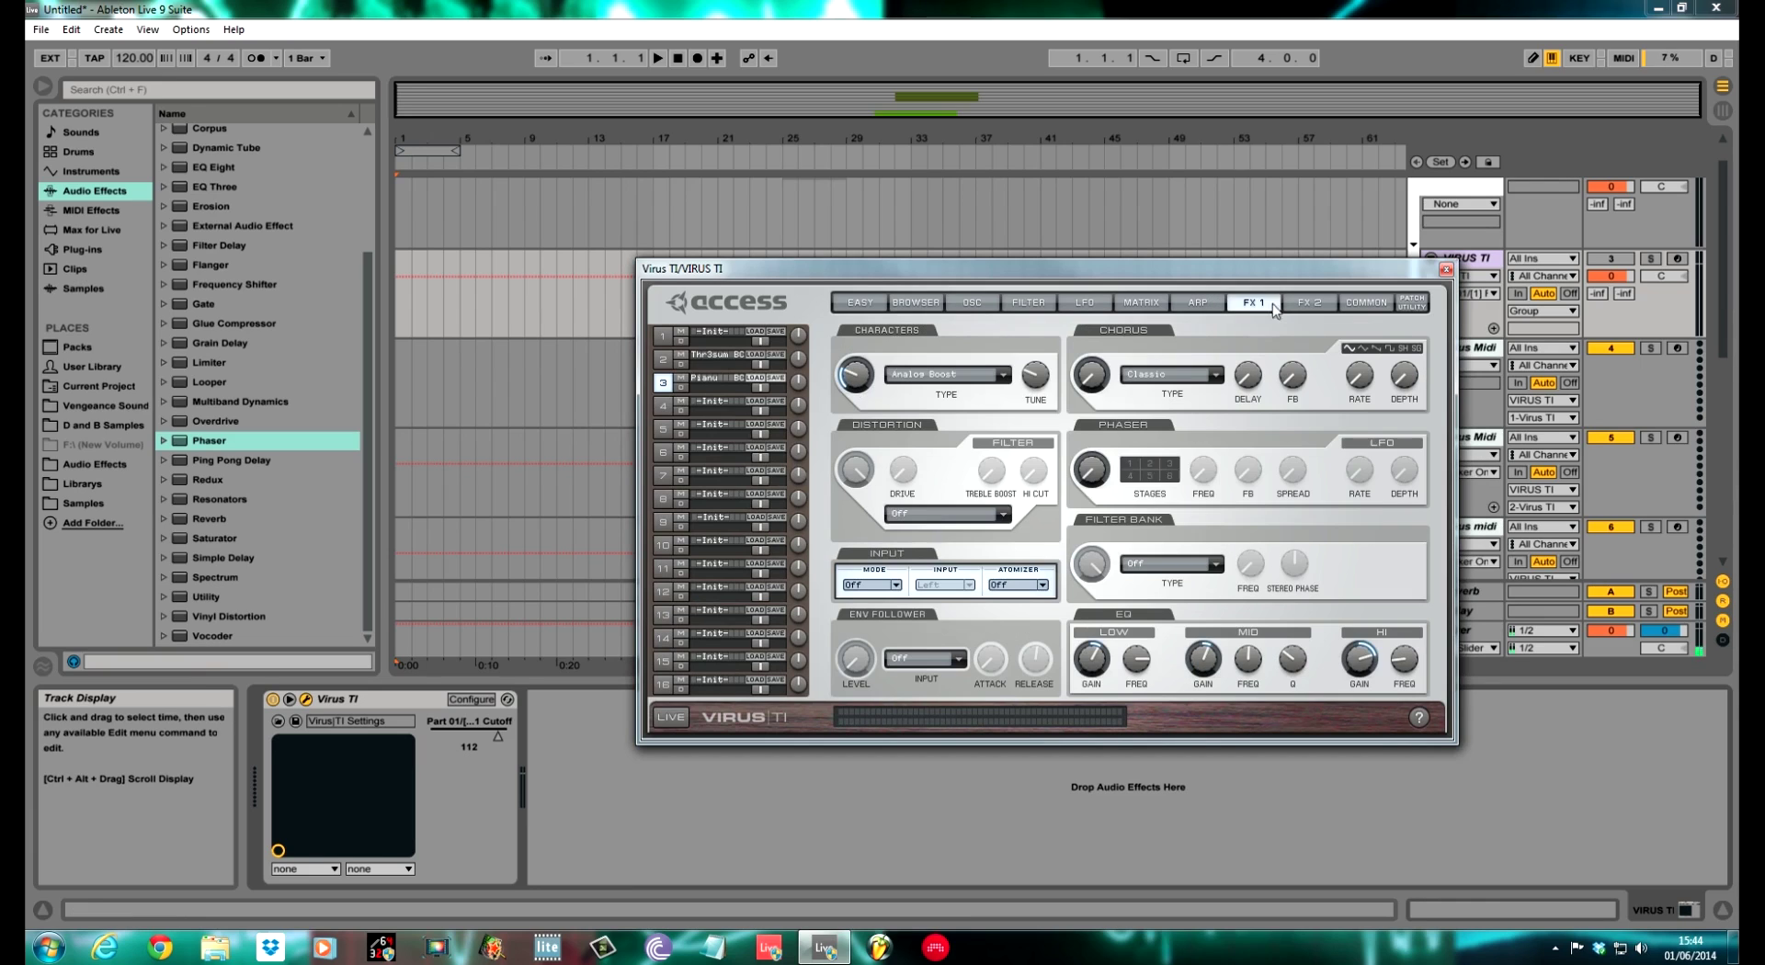
{"action": "left_click", "coordinate": [1041, 308]}
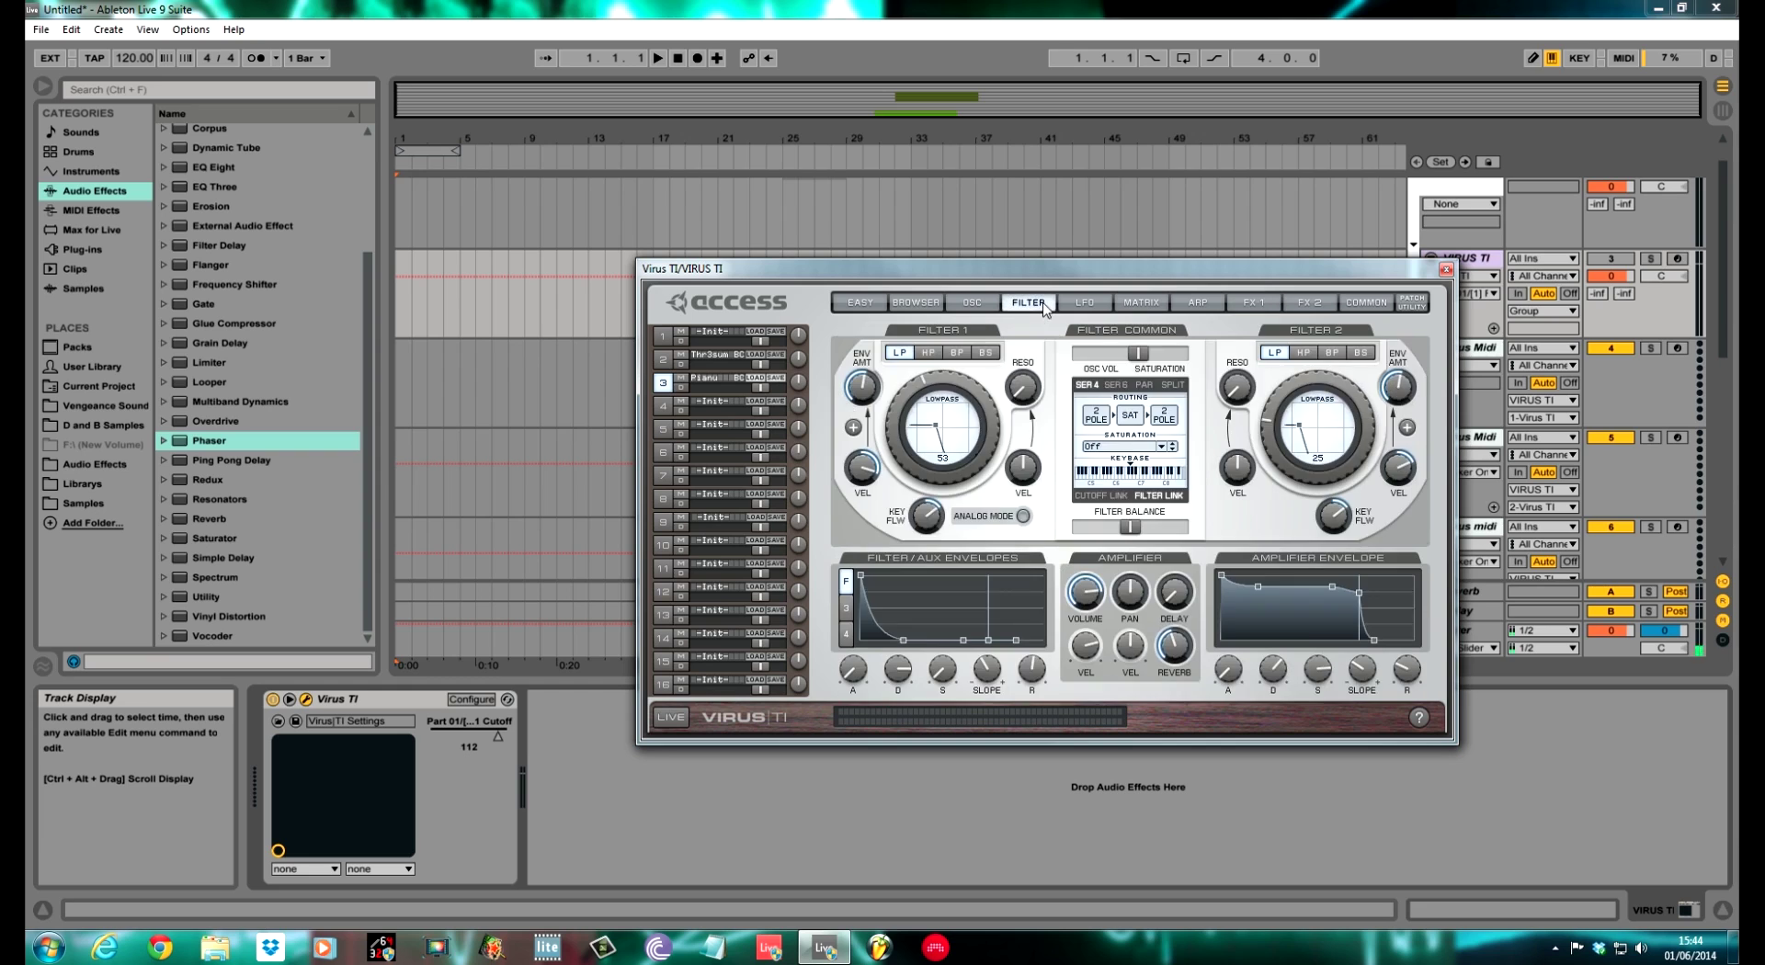
{"action": "left_click", "coordinate": [1084, 303]}
{"action": "left_click", "coordinate": [1214, 306]}
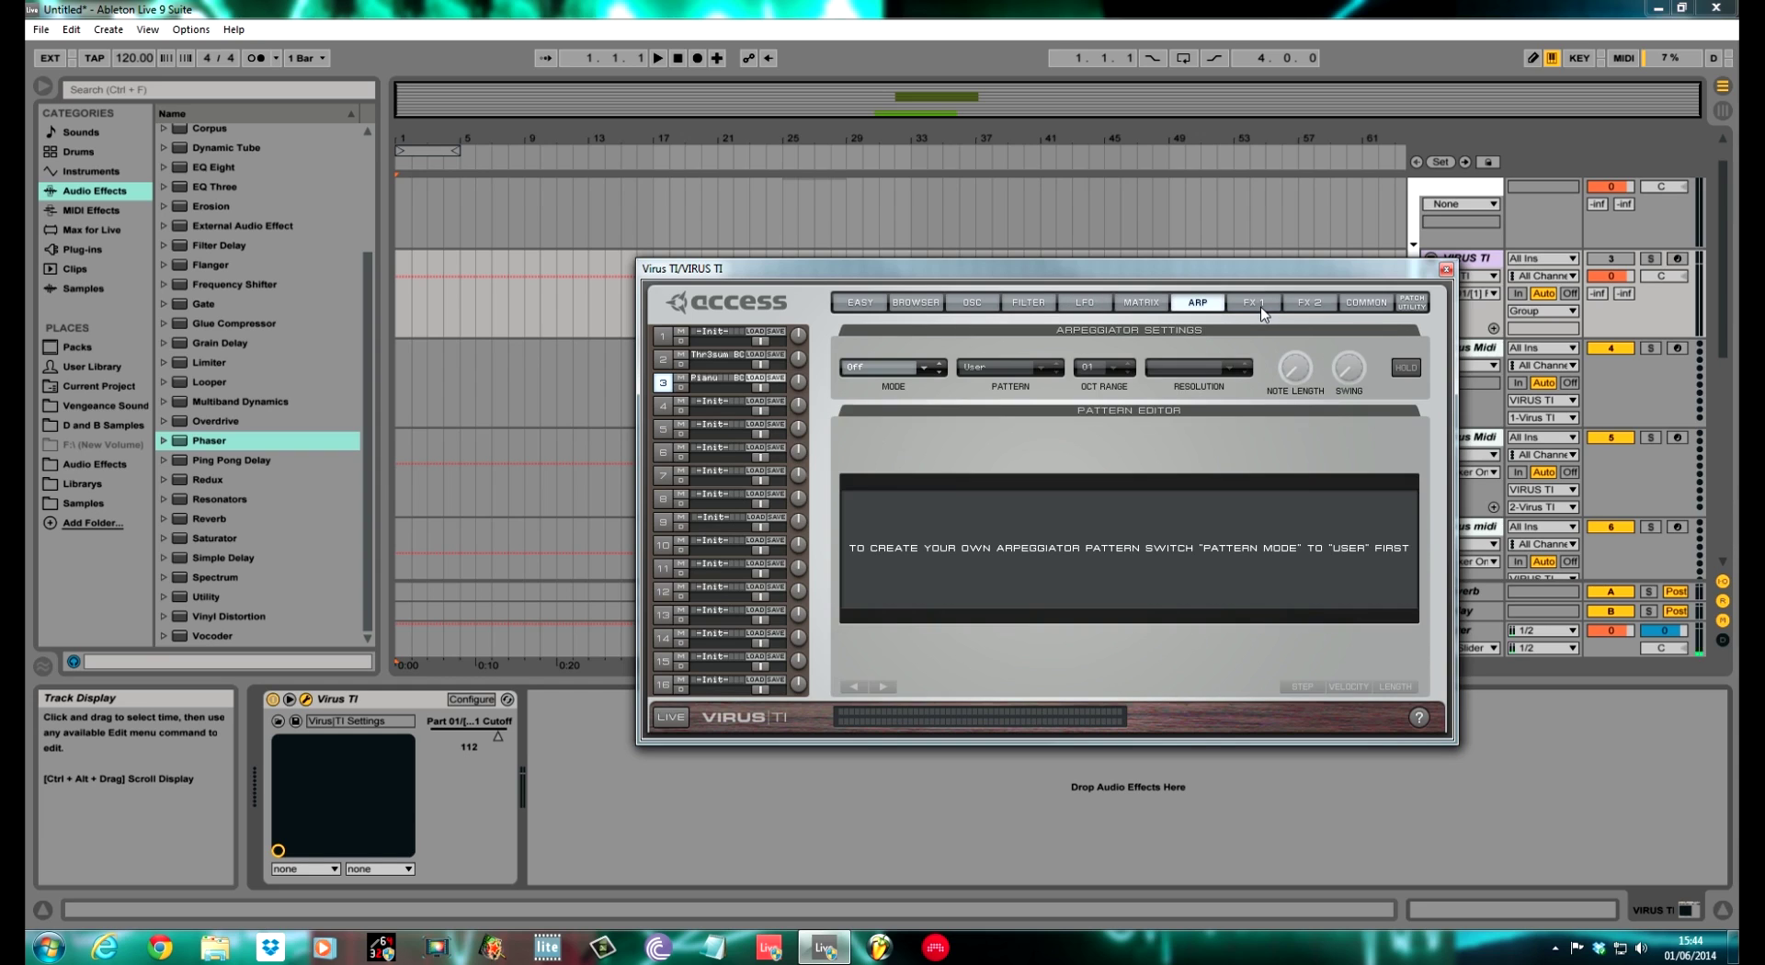
{"action": "left_click", "coordinate": [1265, 307]}
{"action": "left_click", "coordinate": [1328, 302]}
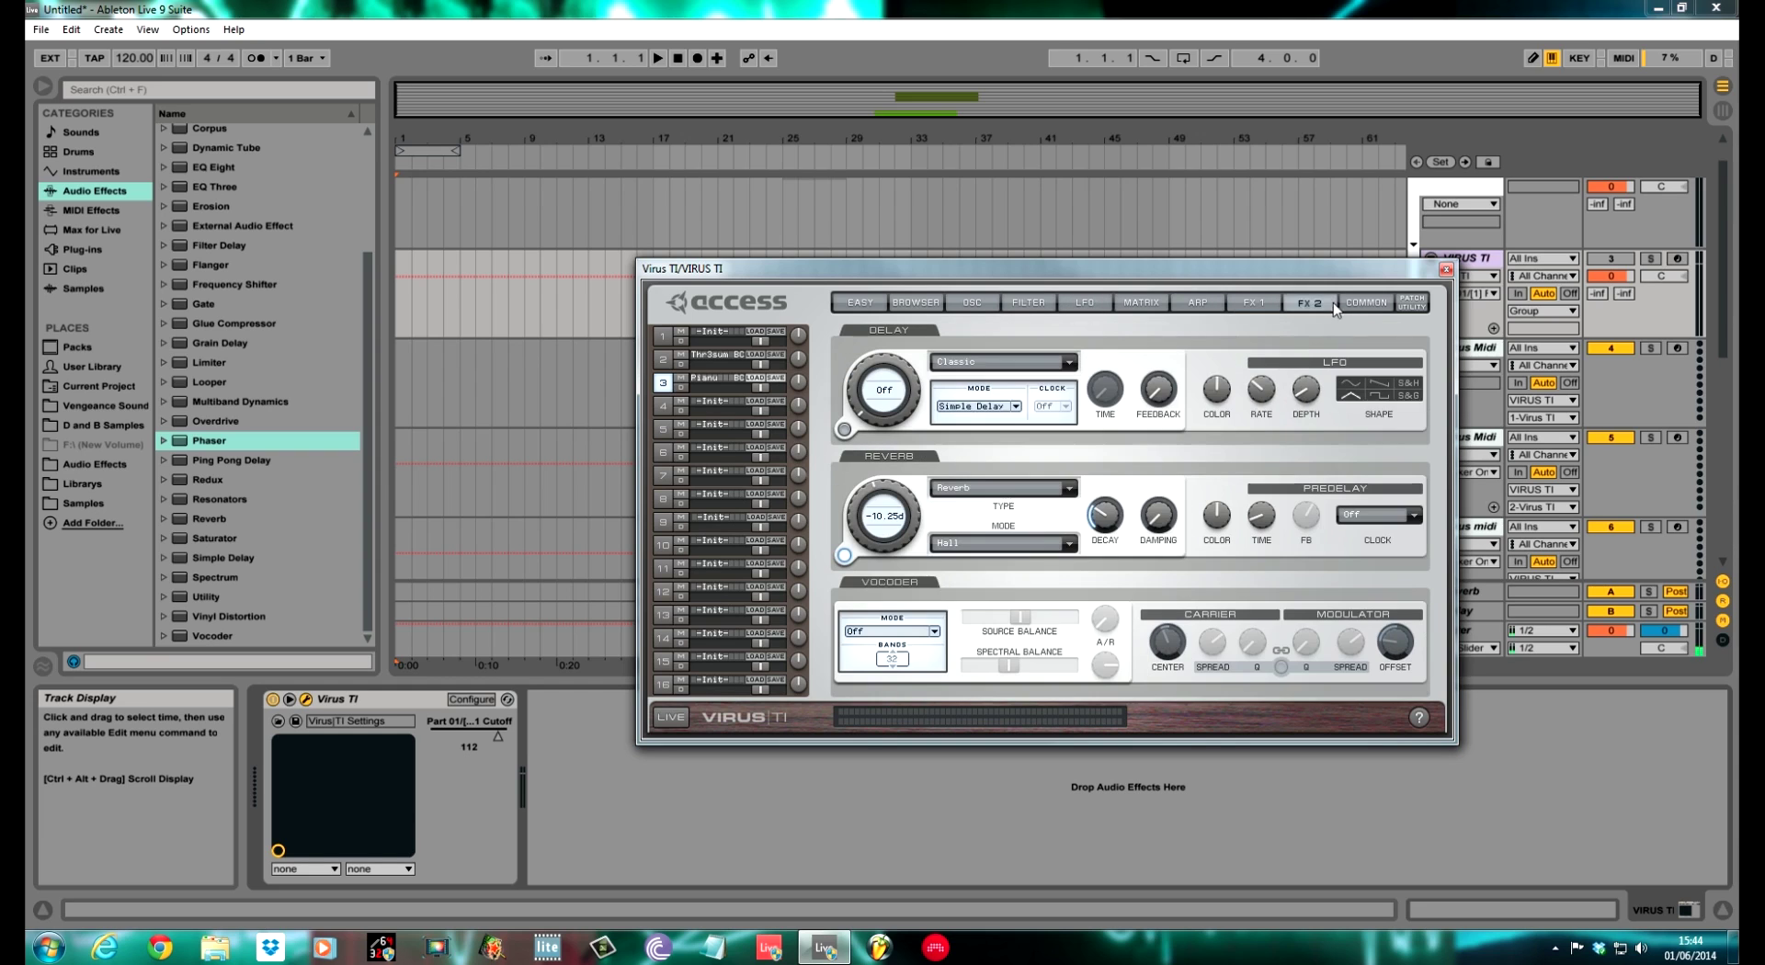
- Close the Virus TI editor and fold the 2 Group
{"action": "left_click", "coordinate": [1446, 270]}
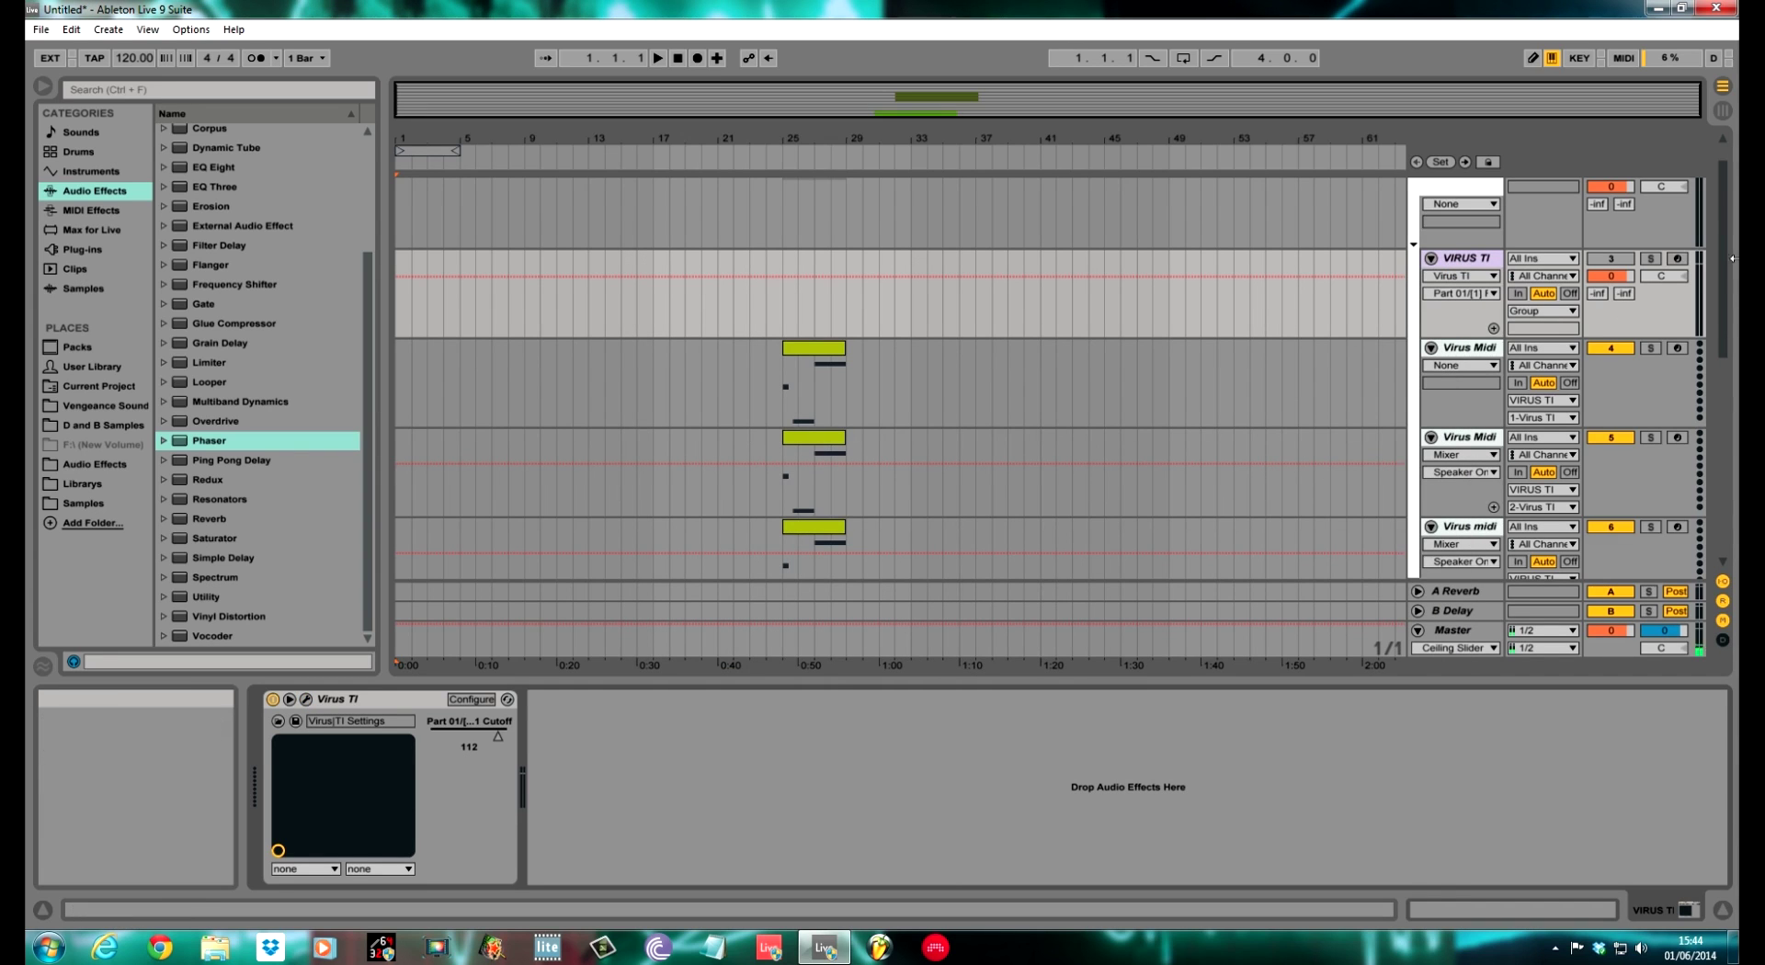
{"action": "left_click_drag", "start_coordinate": [1724, 285], "coordinate": [1723, 248]}
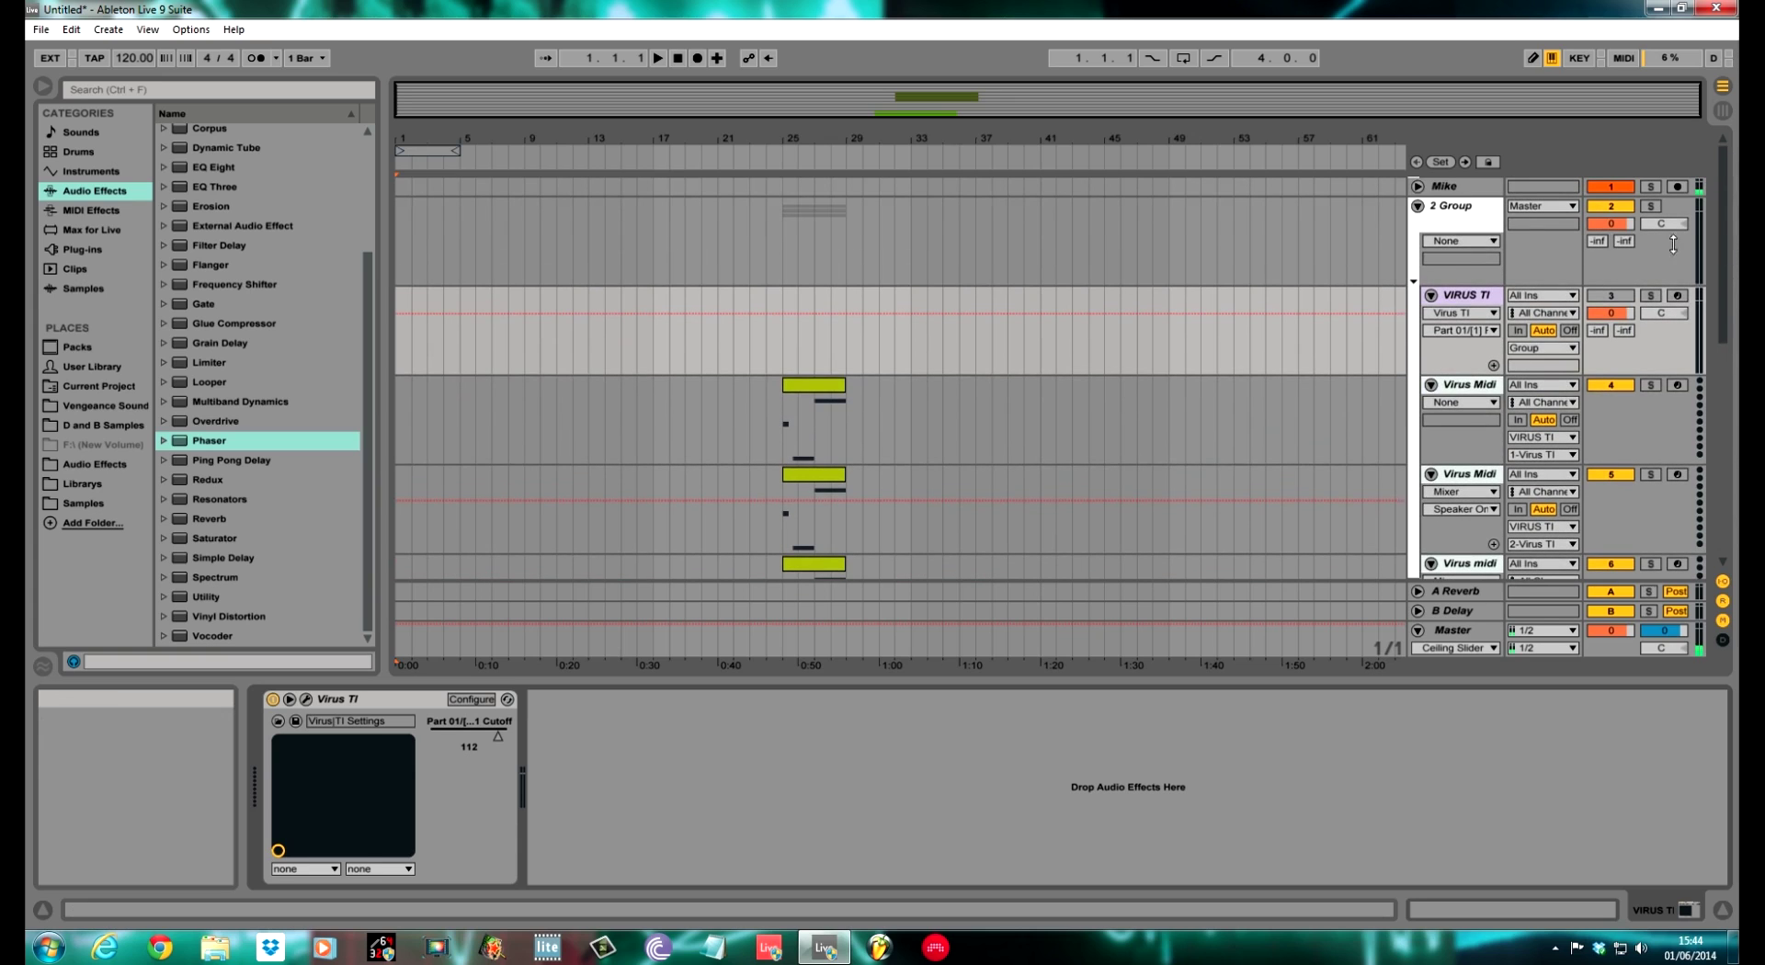
{"action": "left_click", "coordinate": [1419, 208]}
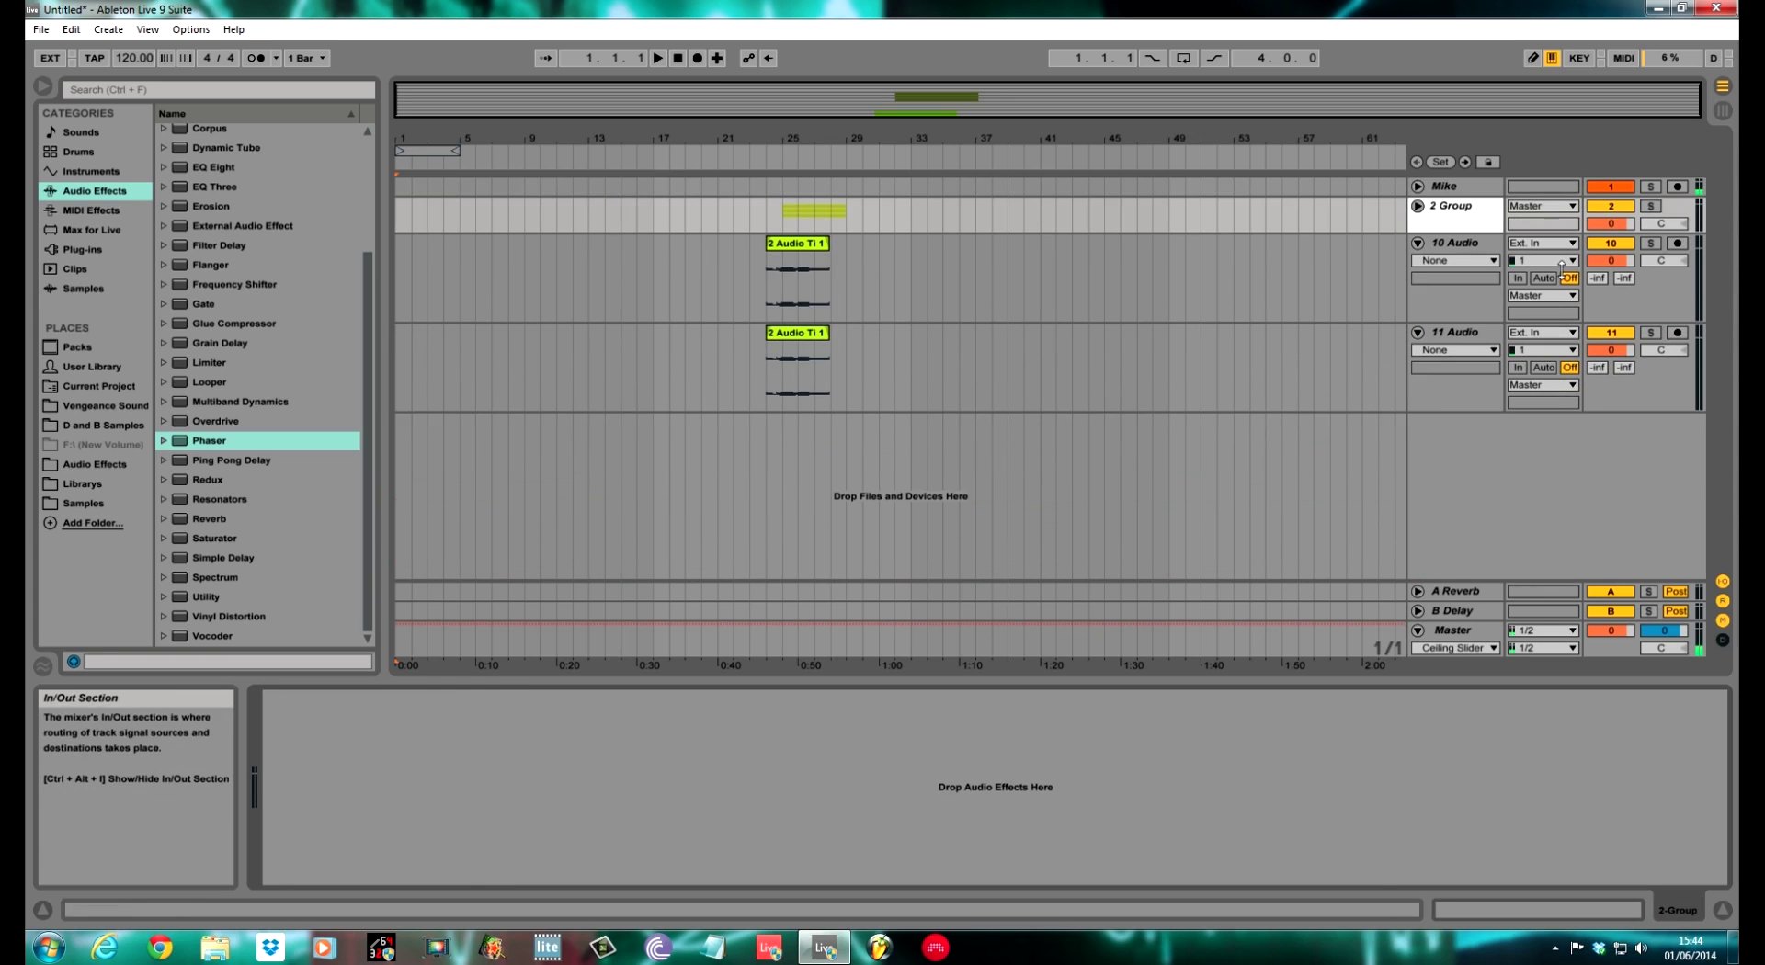